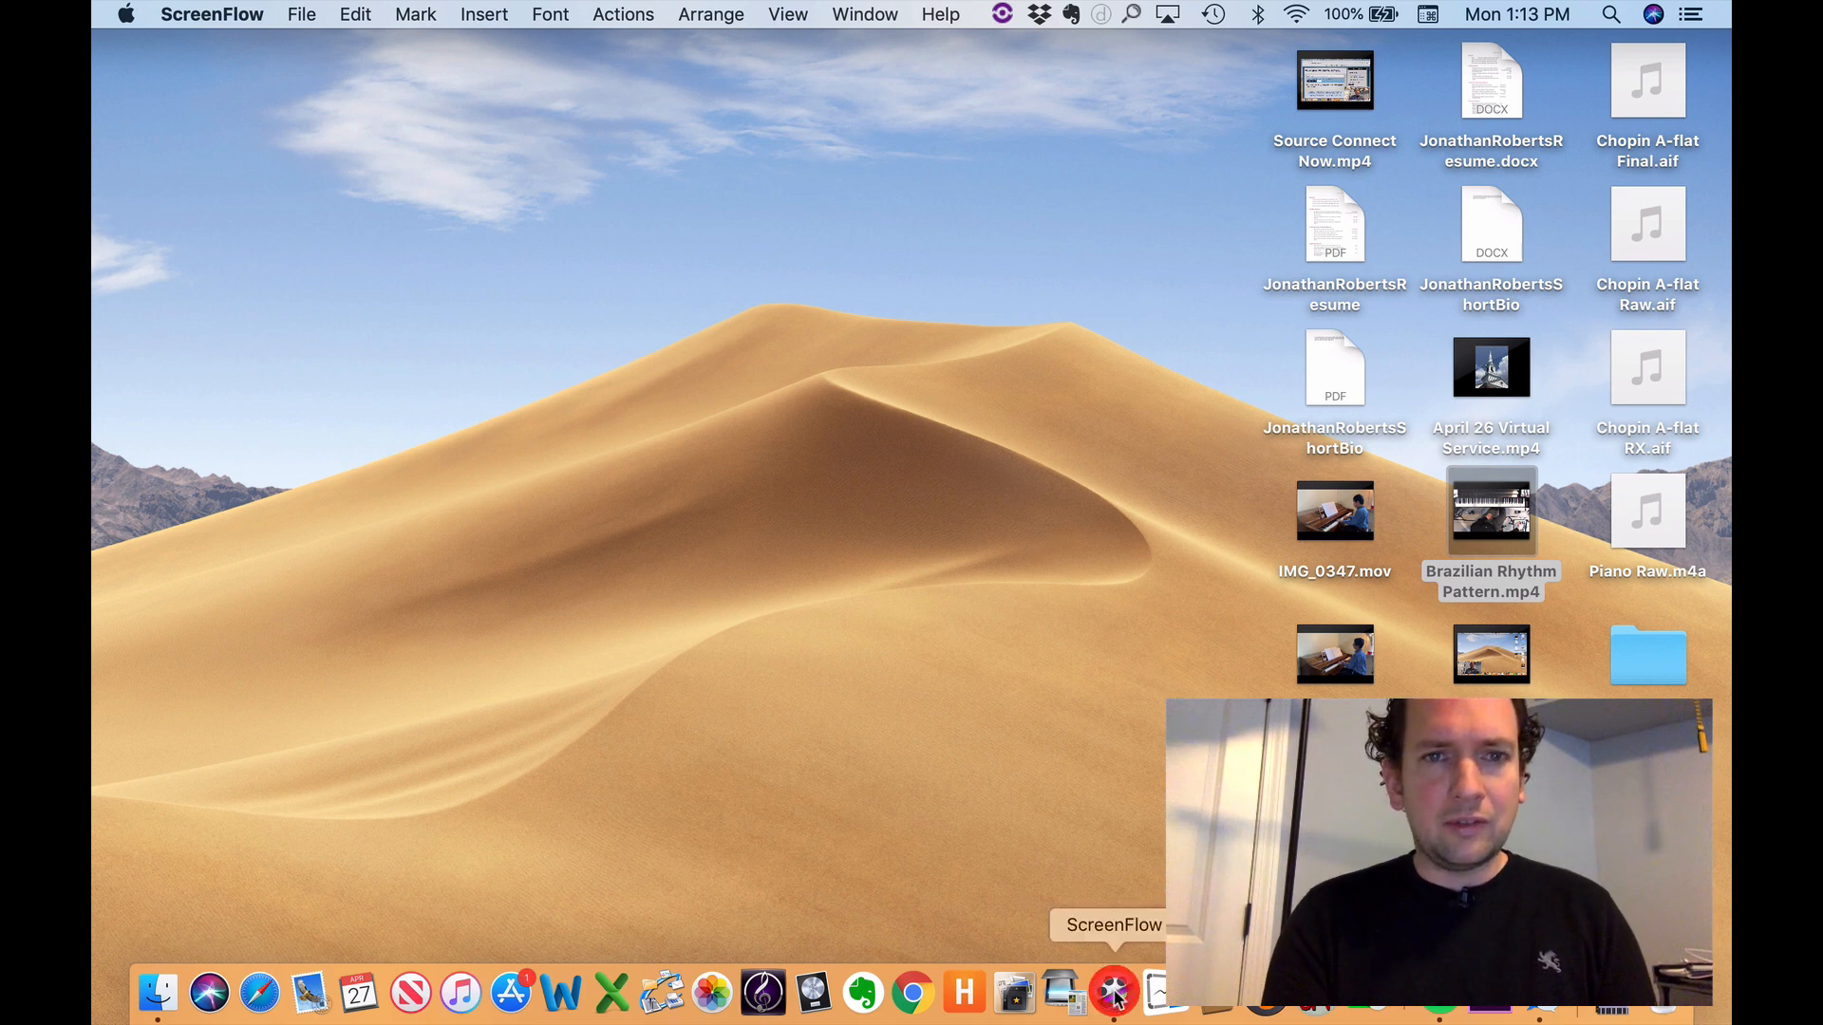
- Start a new ScreenFlow file and bring up the New Recording setup
{"action": "left_click", "coordinate": [302, 14]}
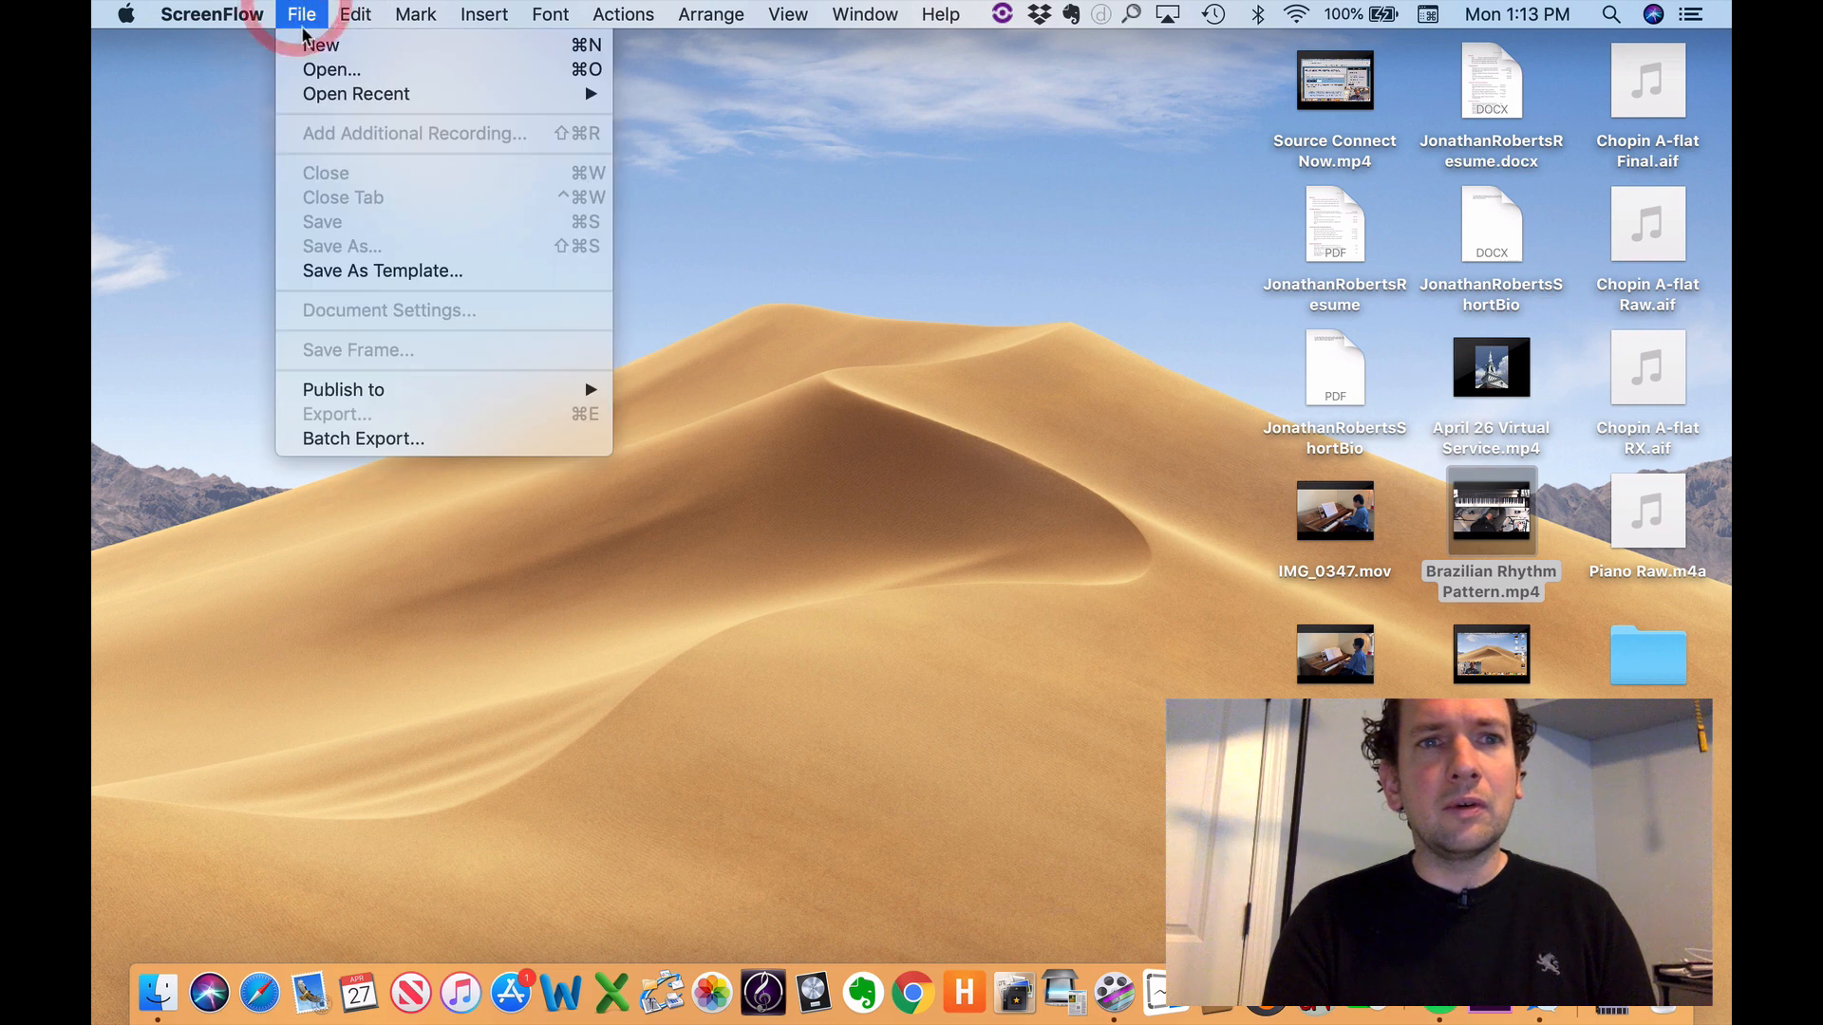
{"action": "left_click", "coordinate": [308, 45]}
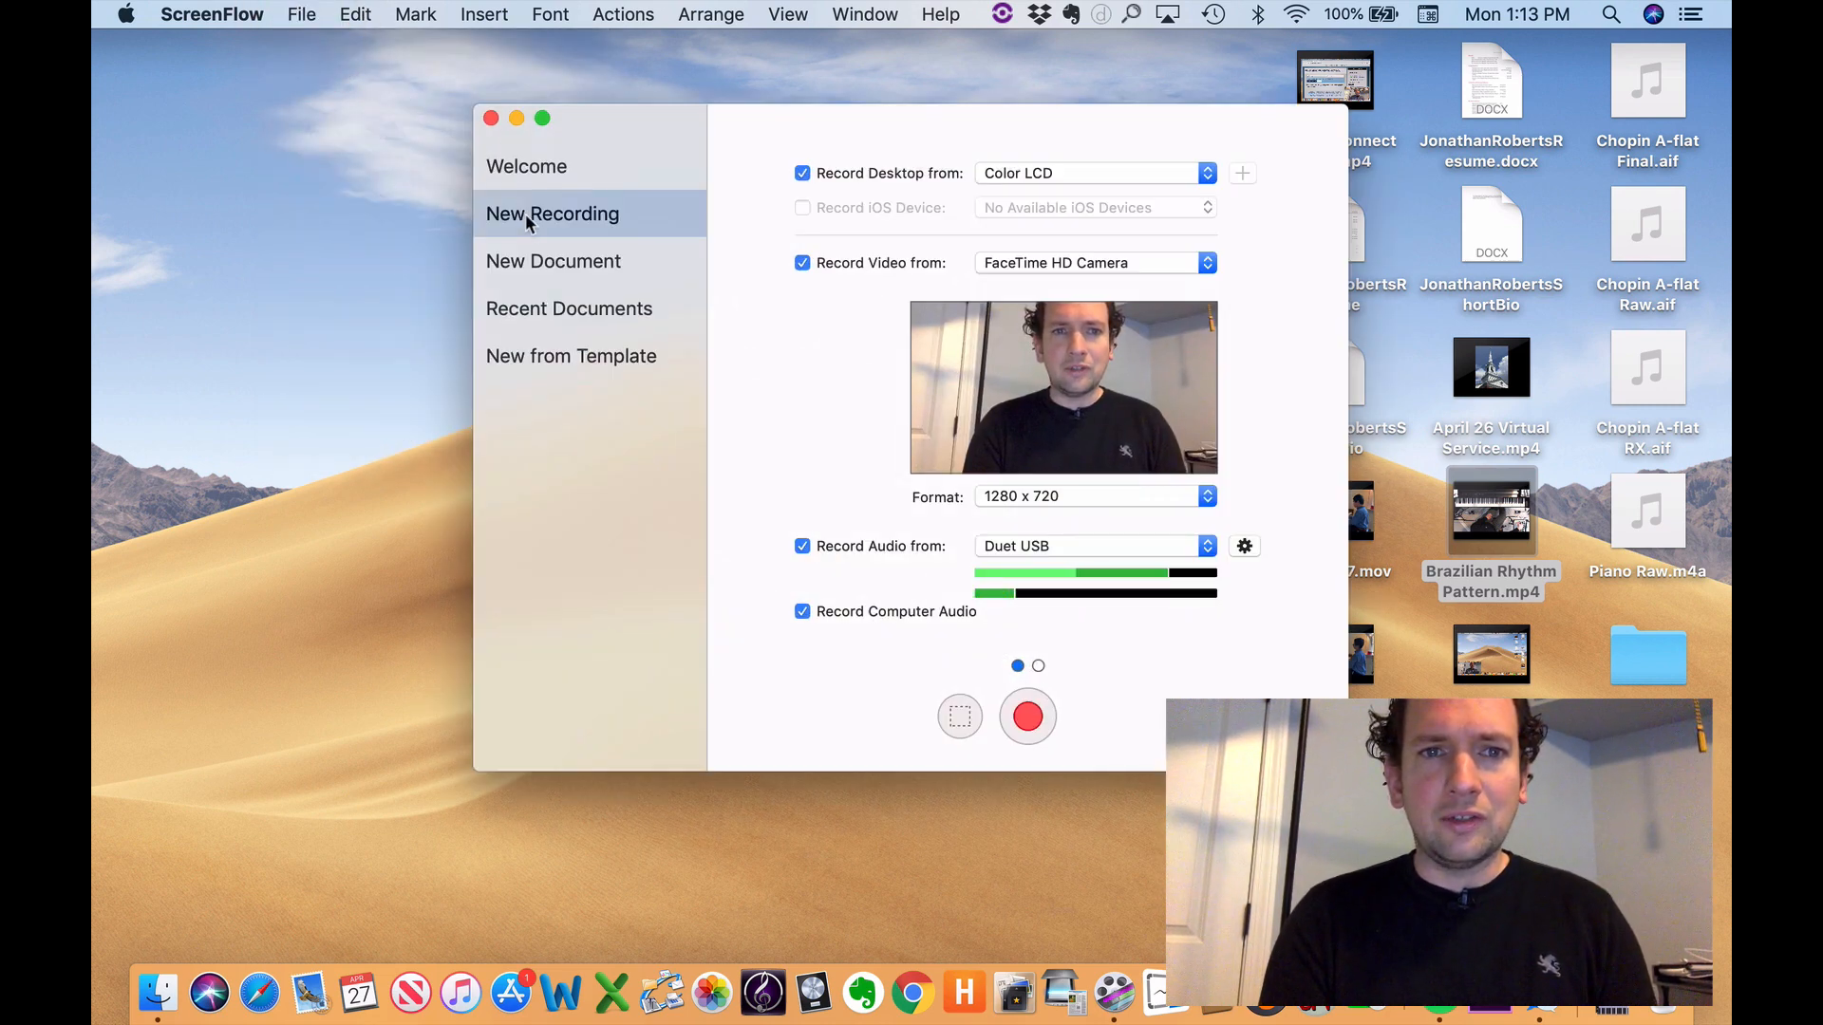
{"action": "left_click", "coordinate": [527, 261]}
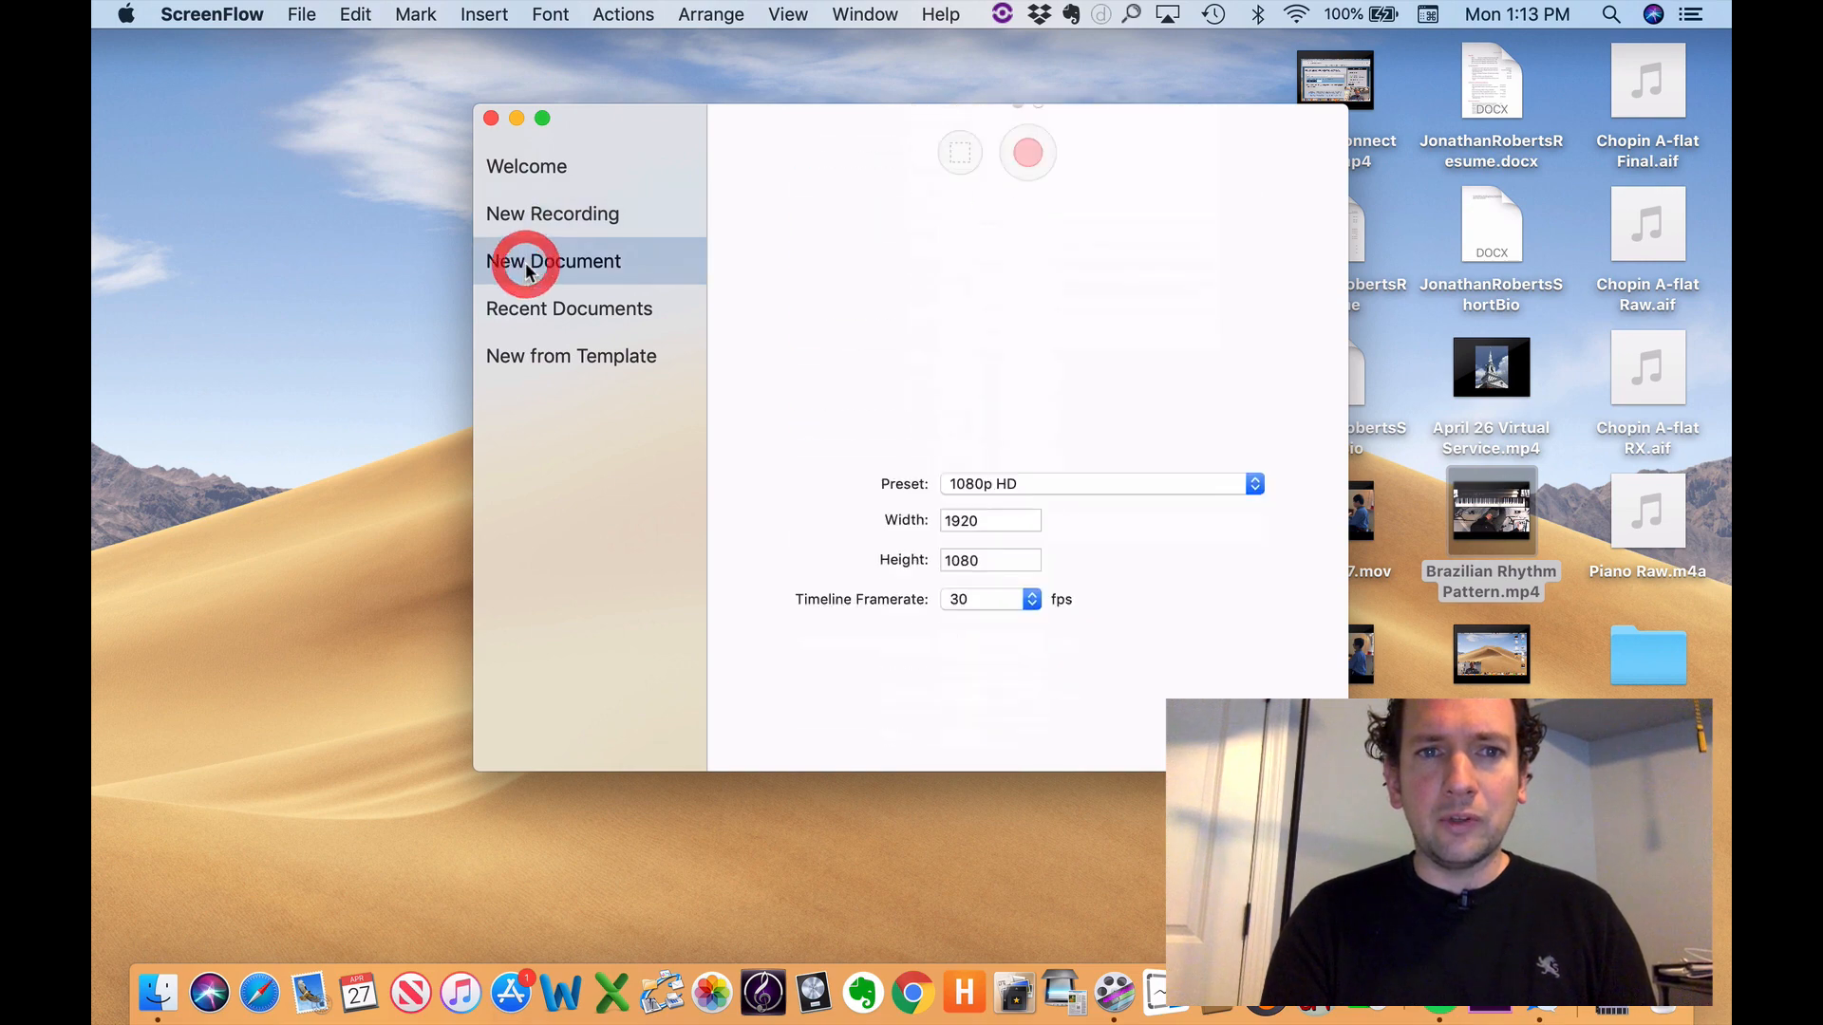
{"action": "left_click", "coordinate": [521, 216]}
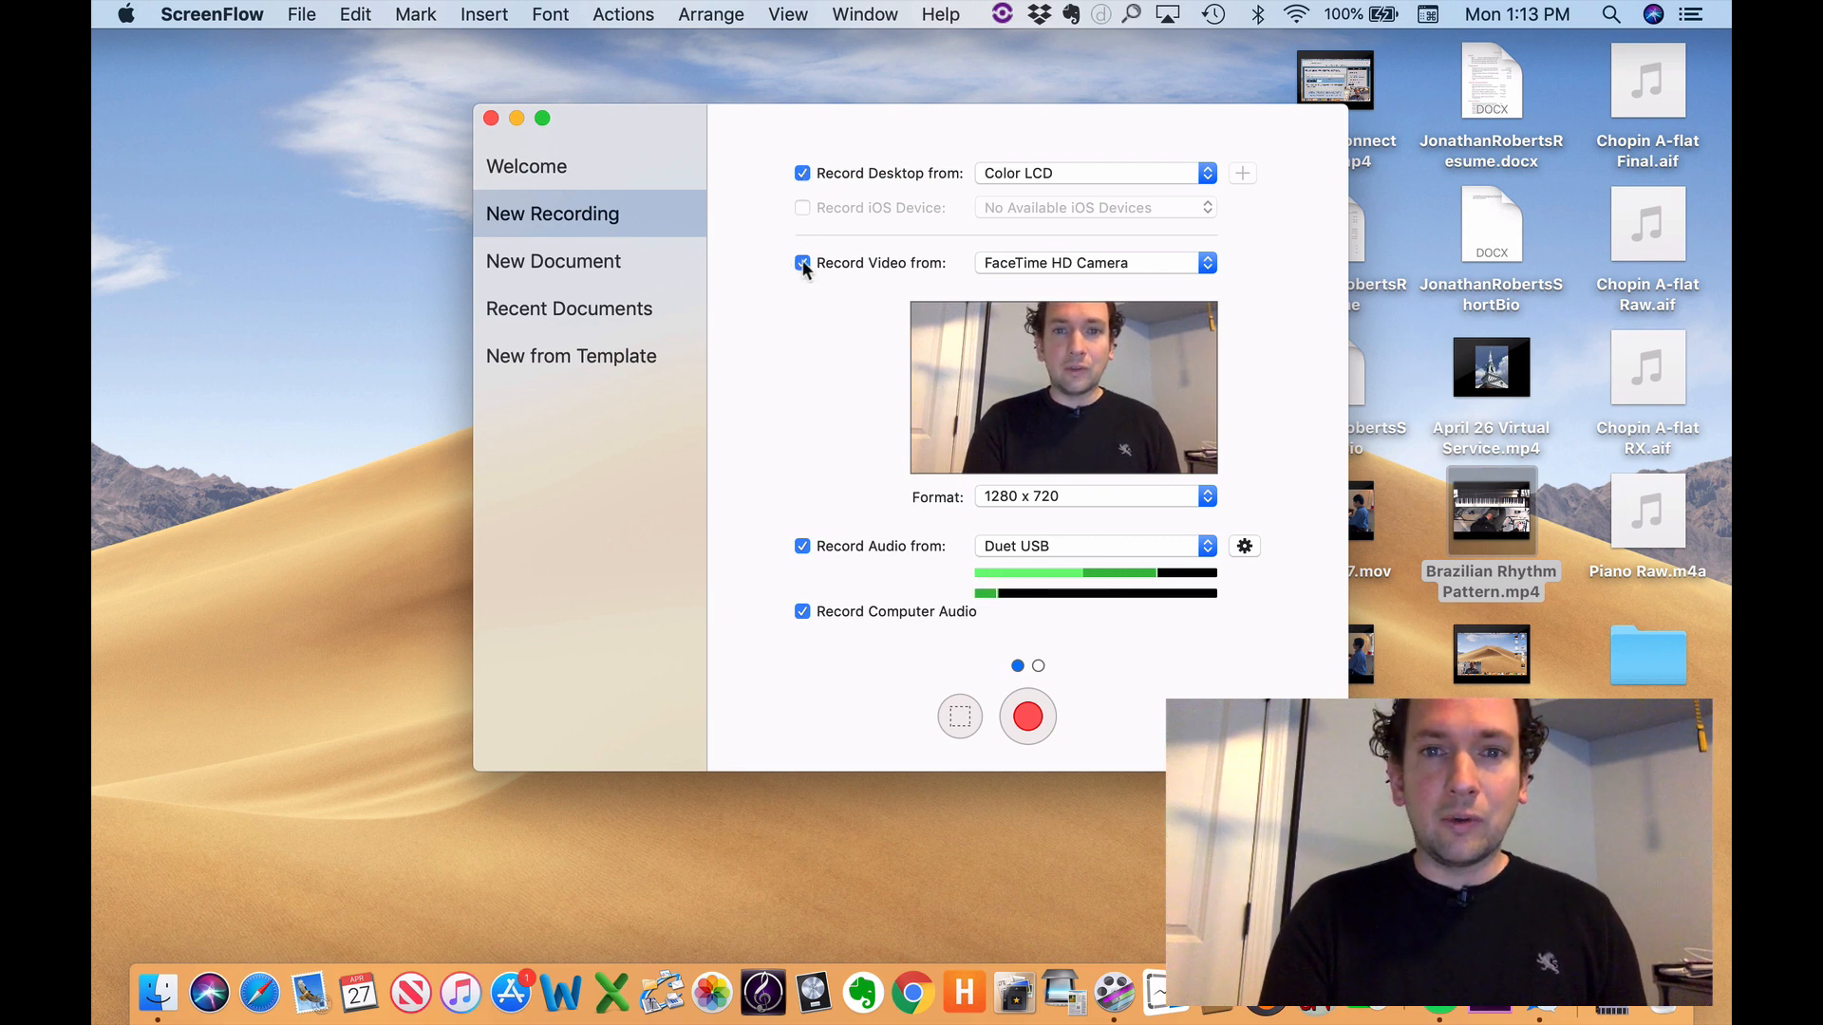
- Examine the recording's camera and audio source choices, trying HD Pro Webcam C920 #2 before returning to FaceTime HD Camera
{"action": "left_click", "coordinate": [981, 263]}
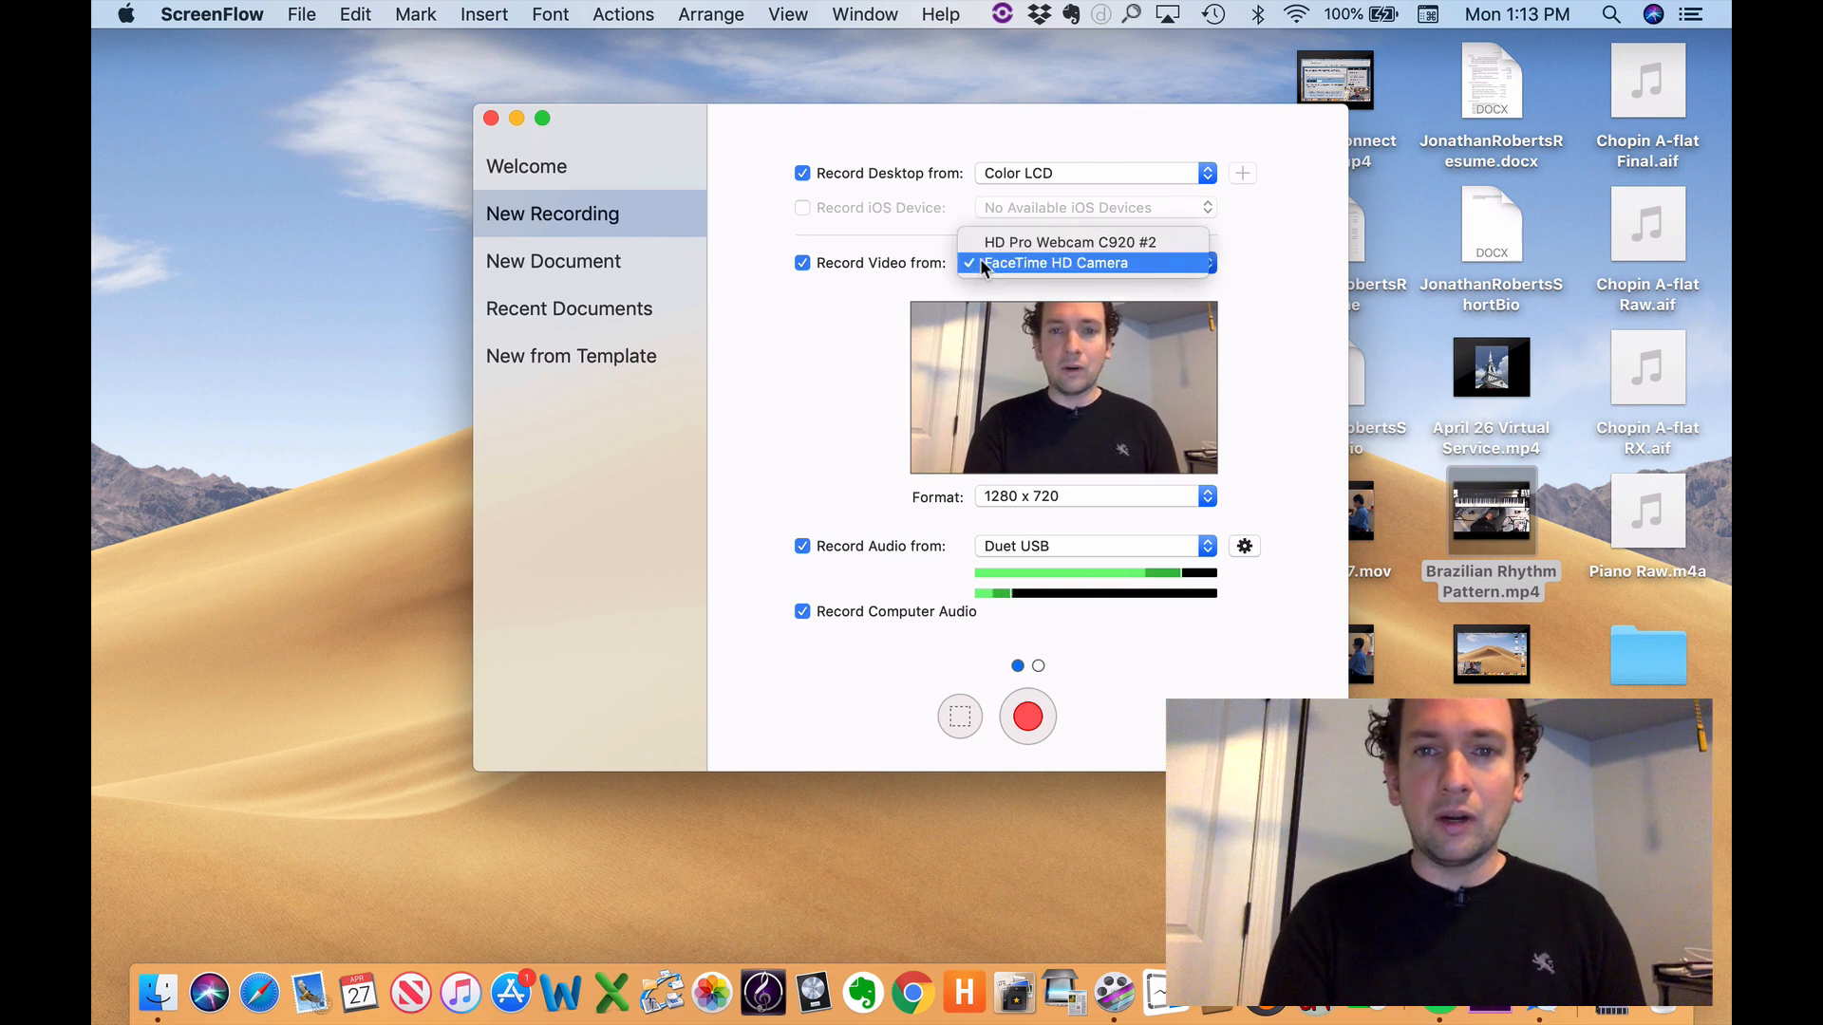
{"action": "left_click", "coordinate": [987, 244]}
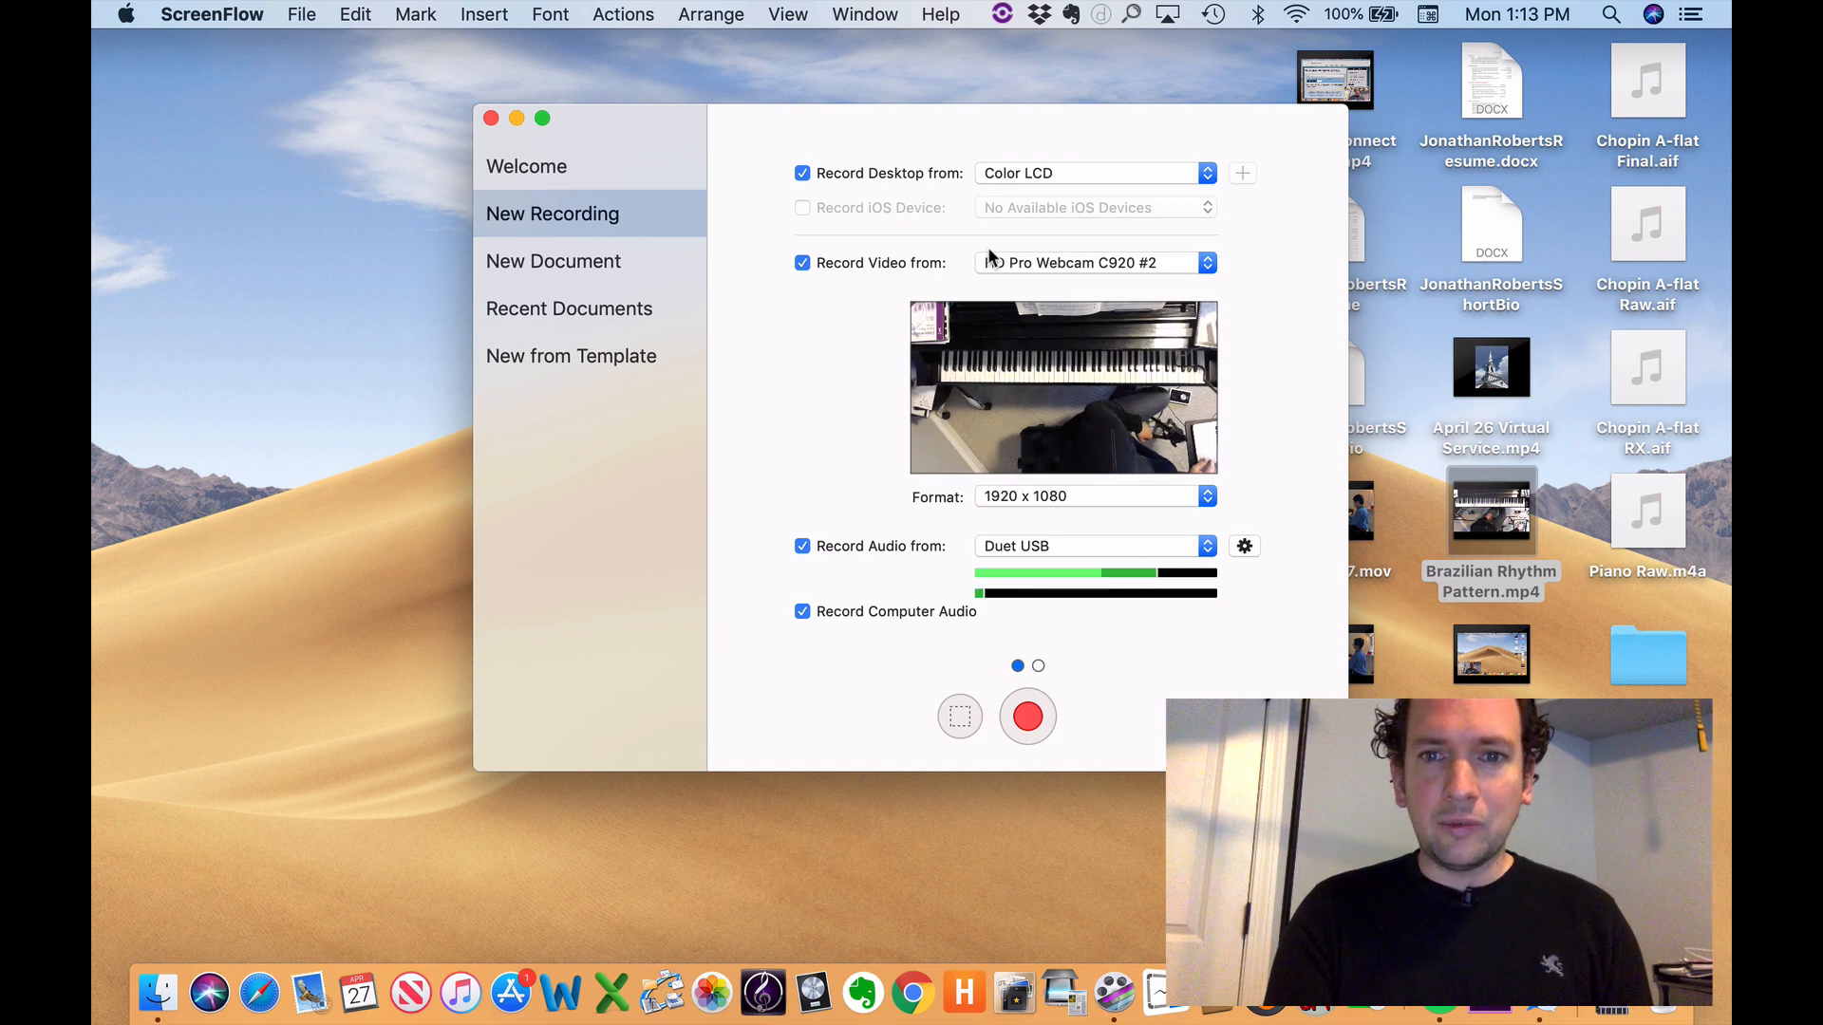
{"action": "left_click", "coordinate": [1004, 263]}
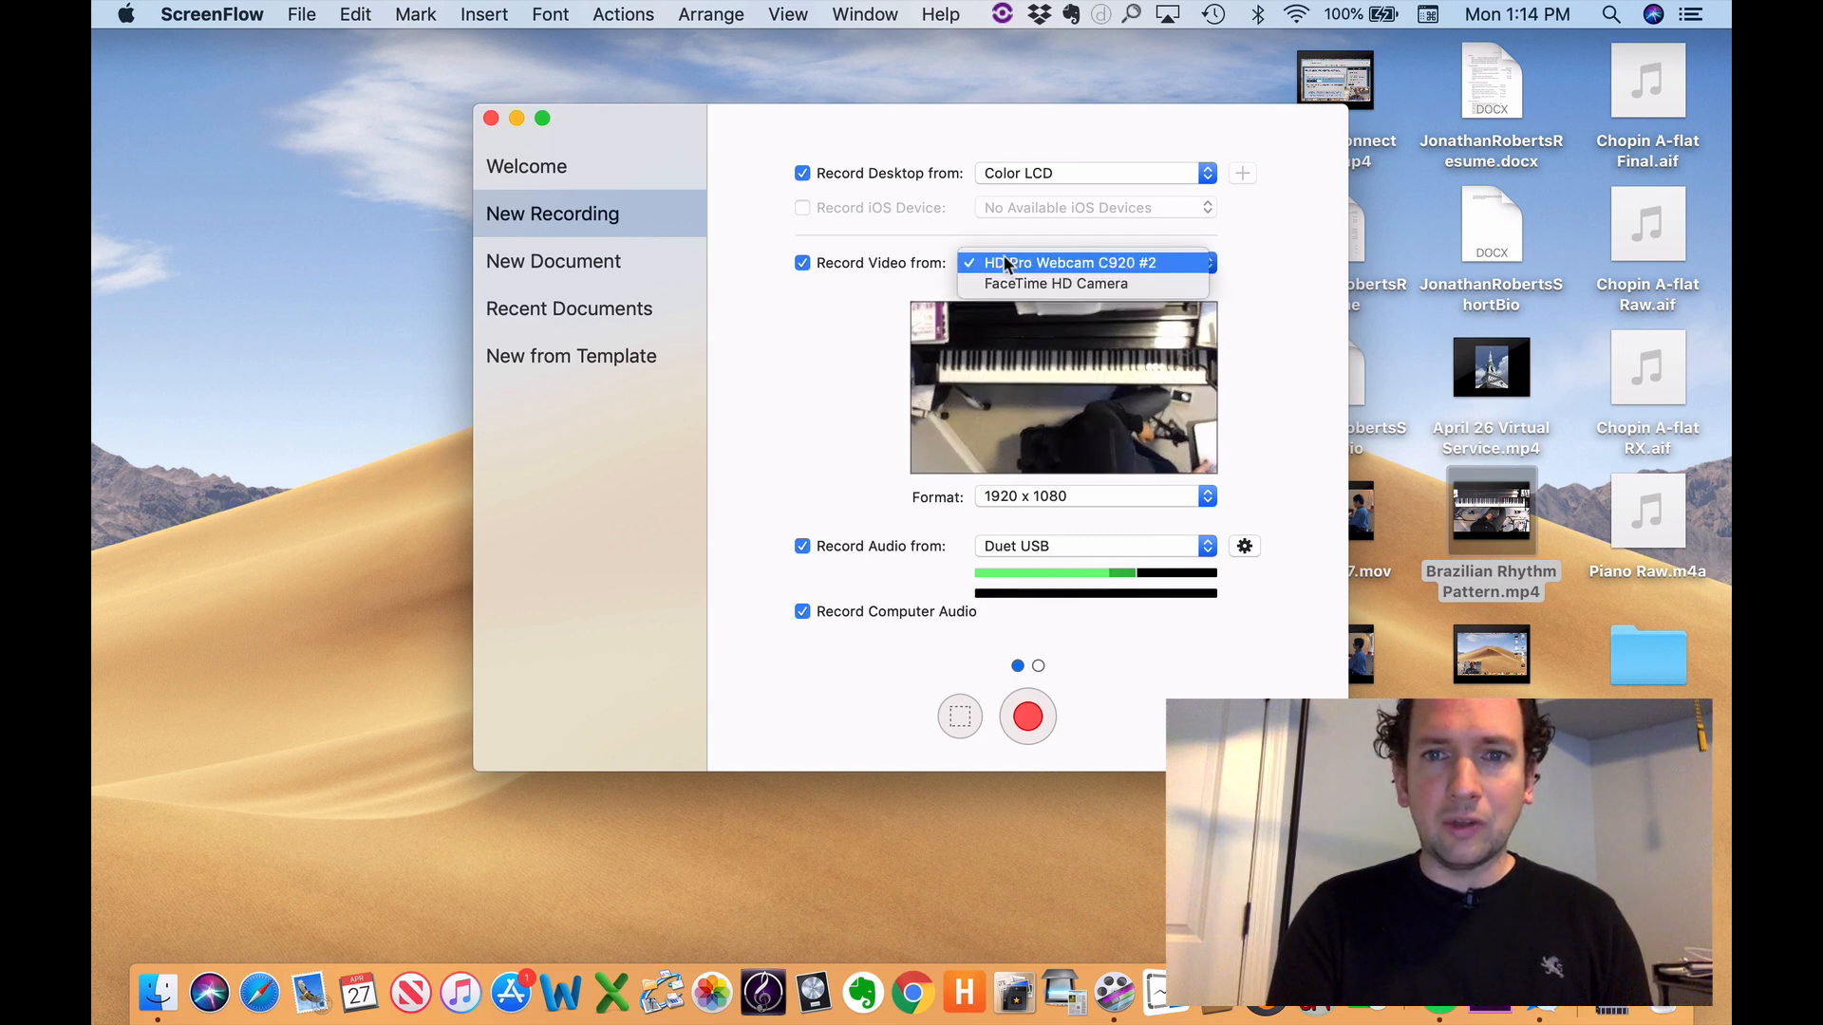
{"action": "left_click", "coordinate": [1005, 283]}
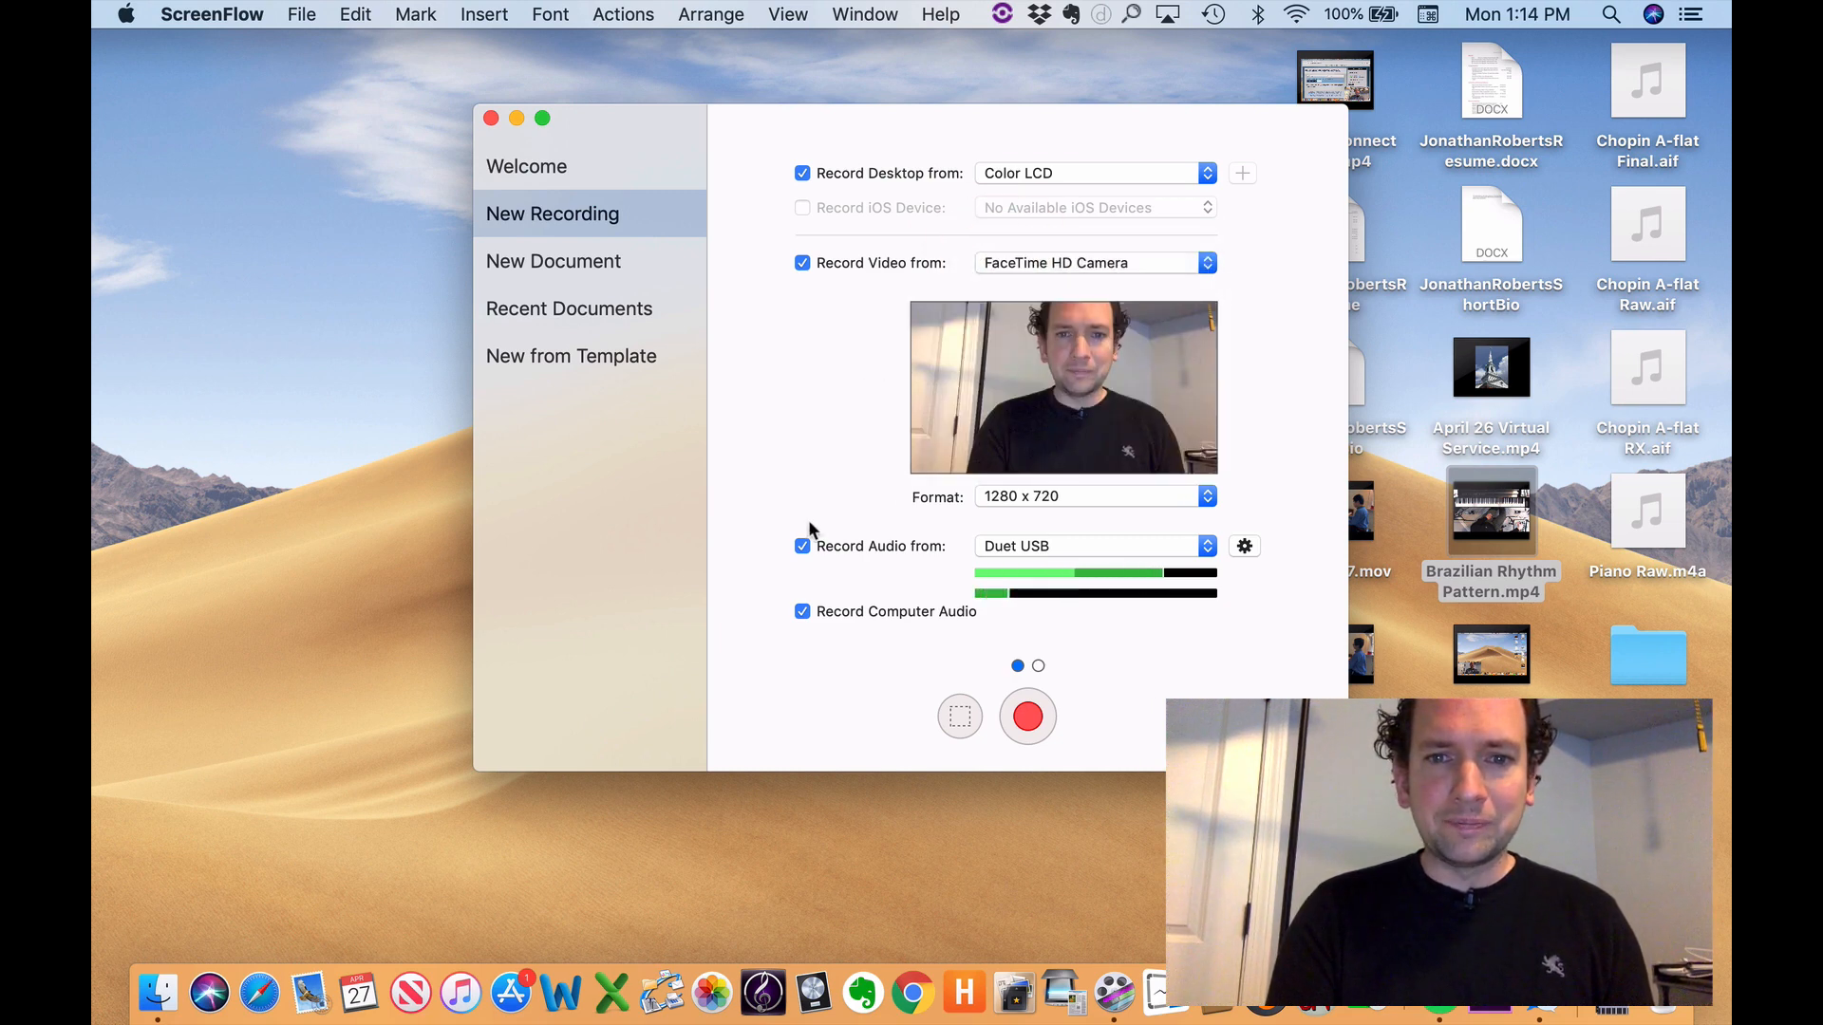
{"action": "left_click", "coordinate": [1004, 544]}
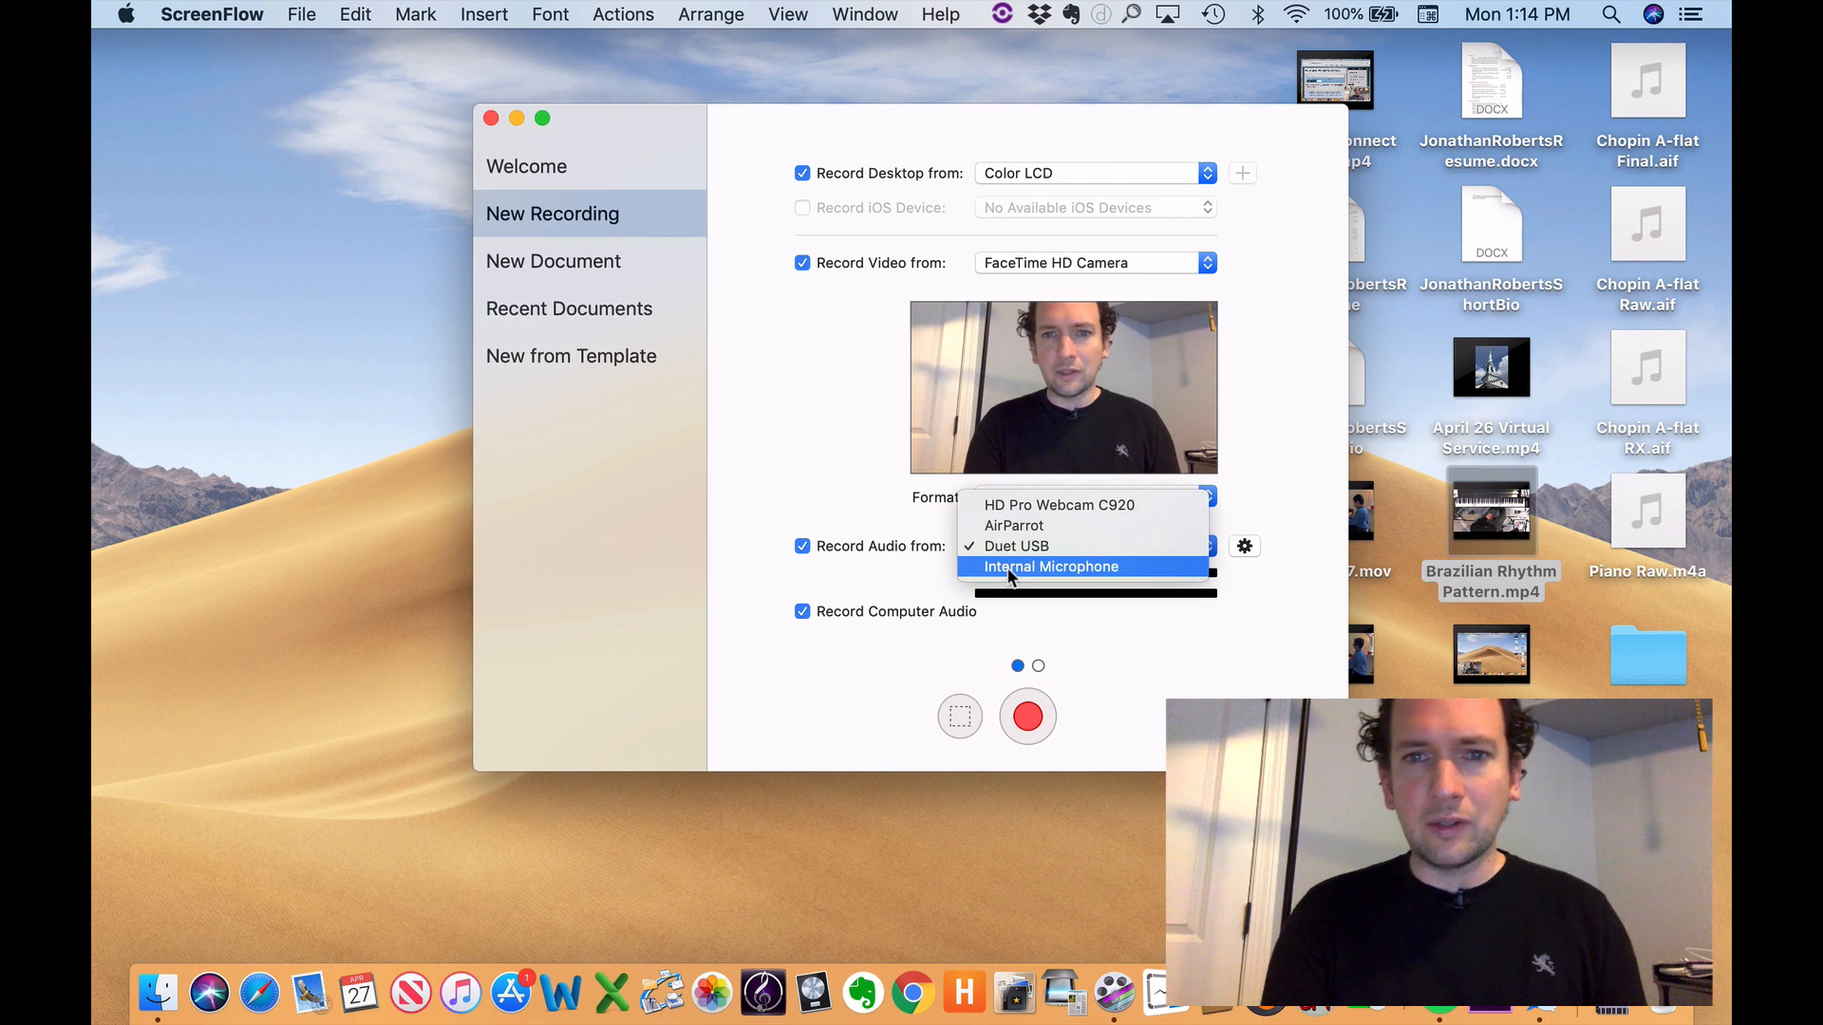
{"action": "left_click", "coordinate": [781, 451]}
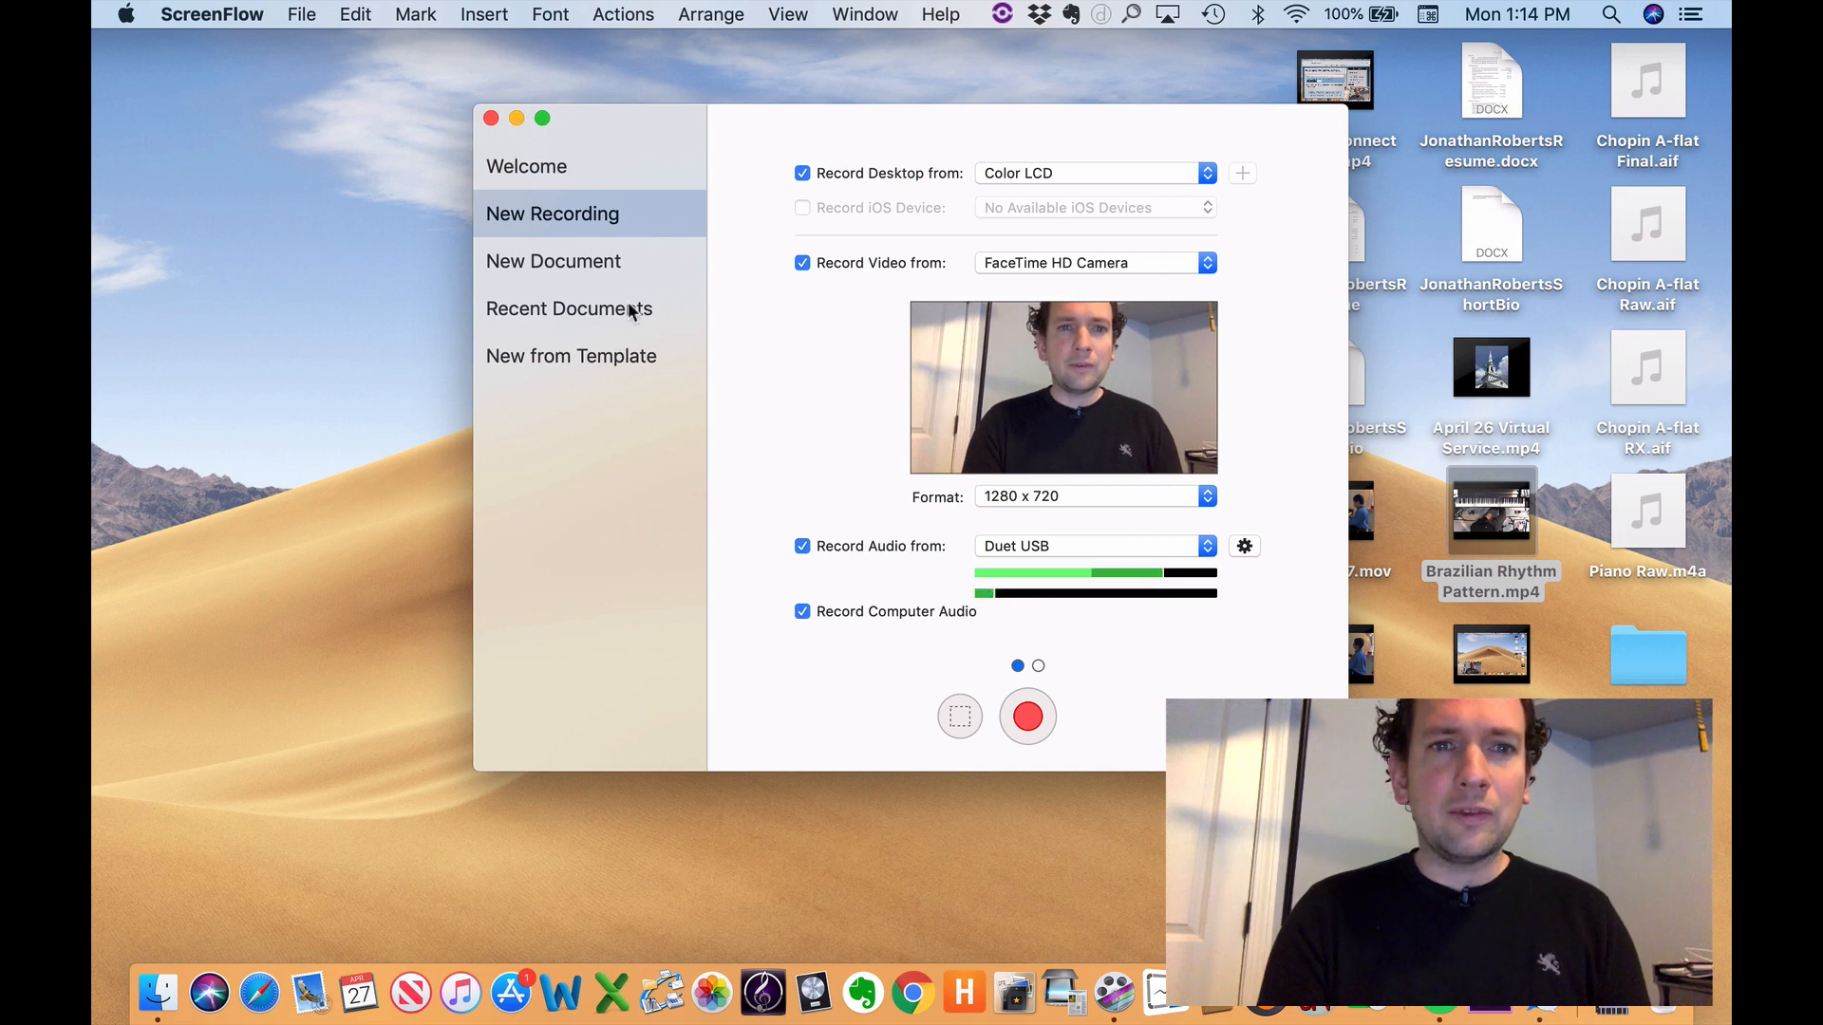
- Switch to the New Document setup and review its size presets, keeping 1080p HD
{"action": "left_click", "coordinate": [580, 268]}
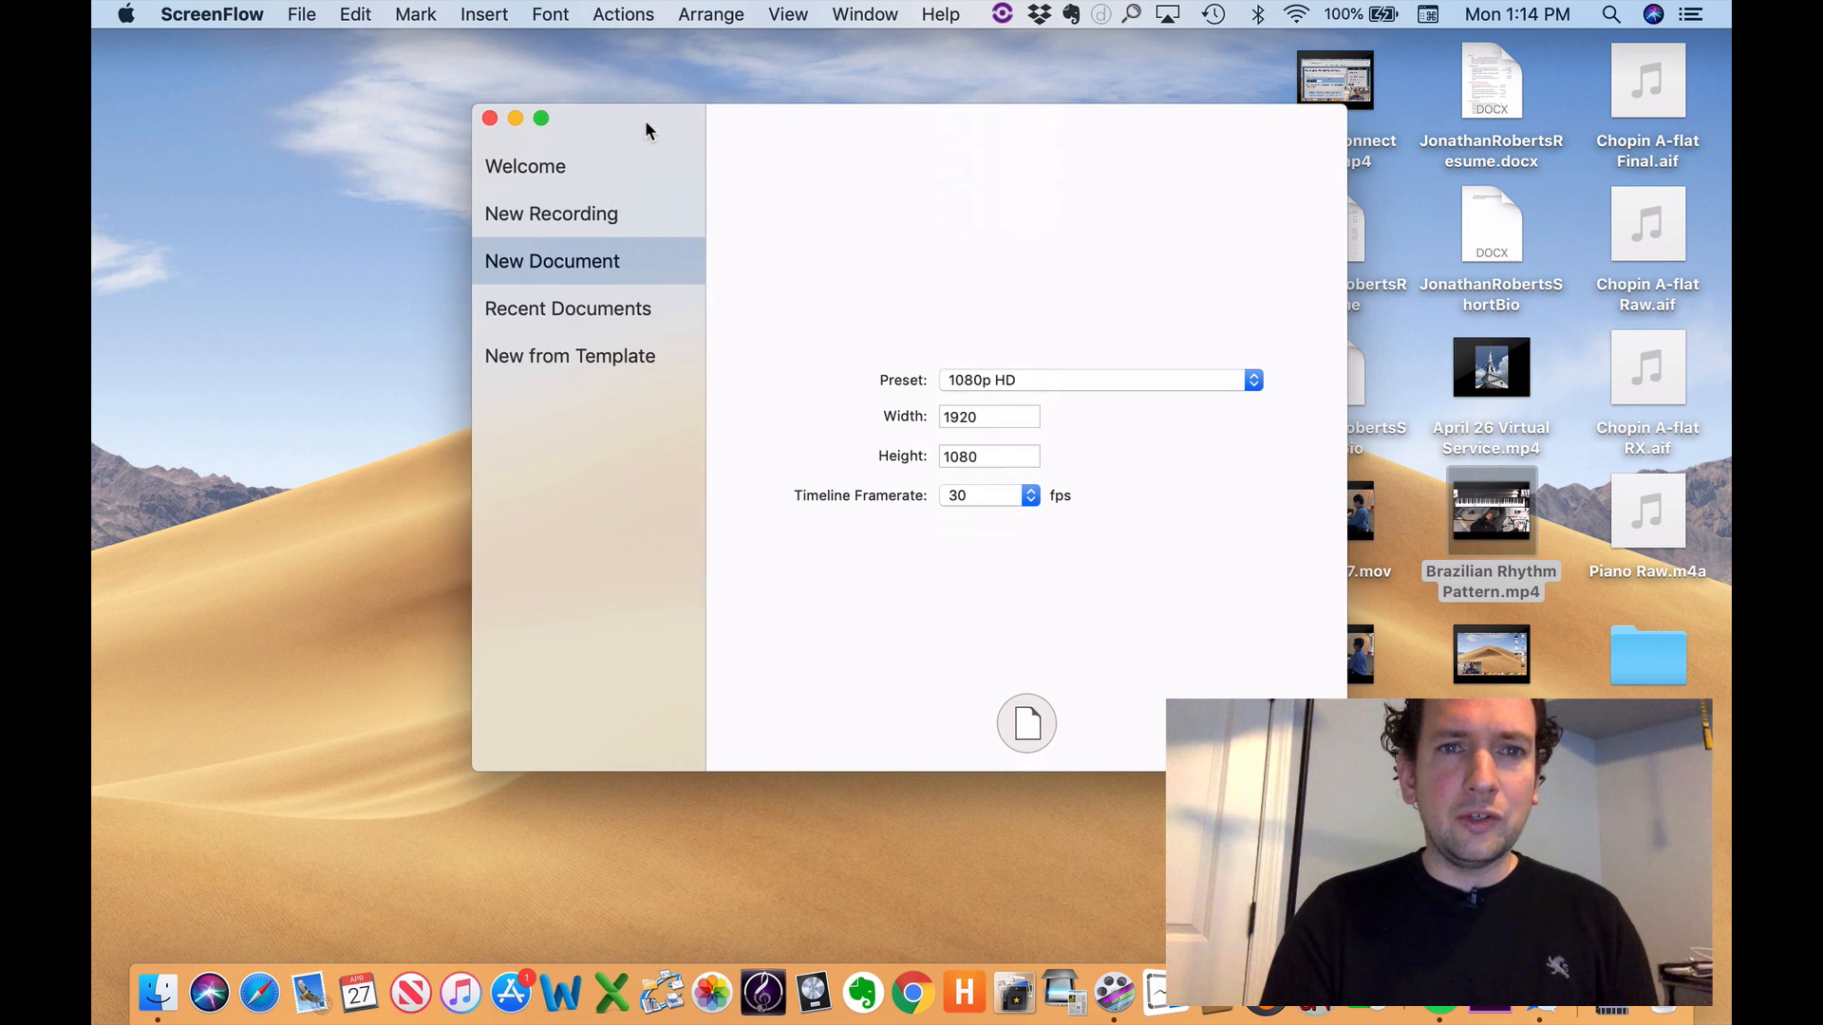
{"action": "left_click_drag", "start_coordinate": [645, 121], "coordinate": [585, 107]}
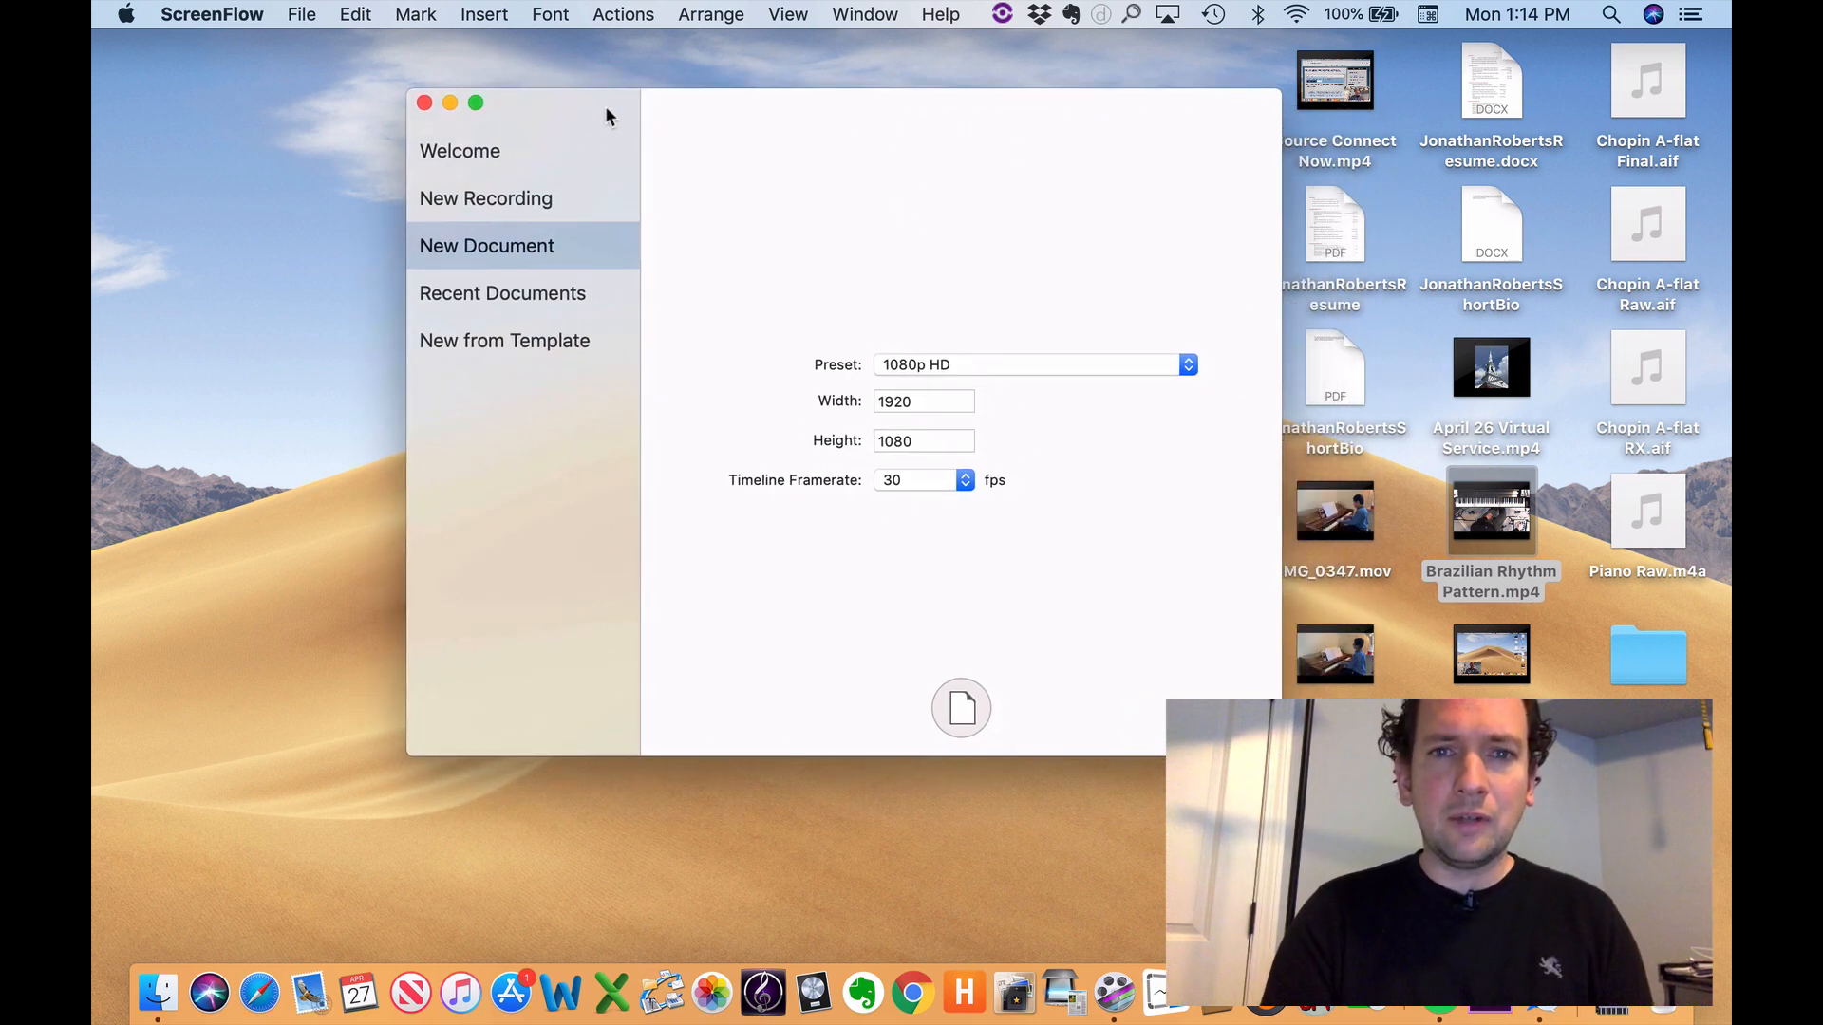
{"action": "left_click", "coordinate": [913, 368]}
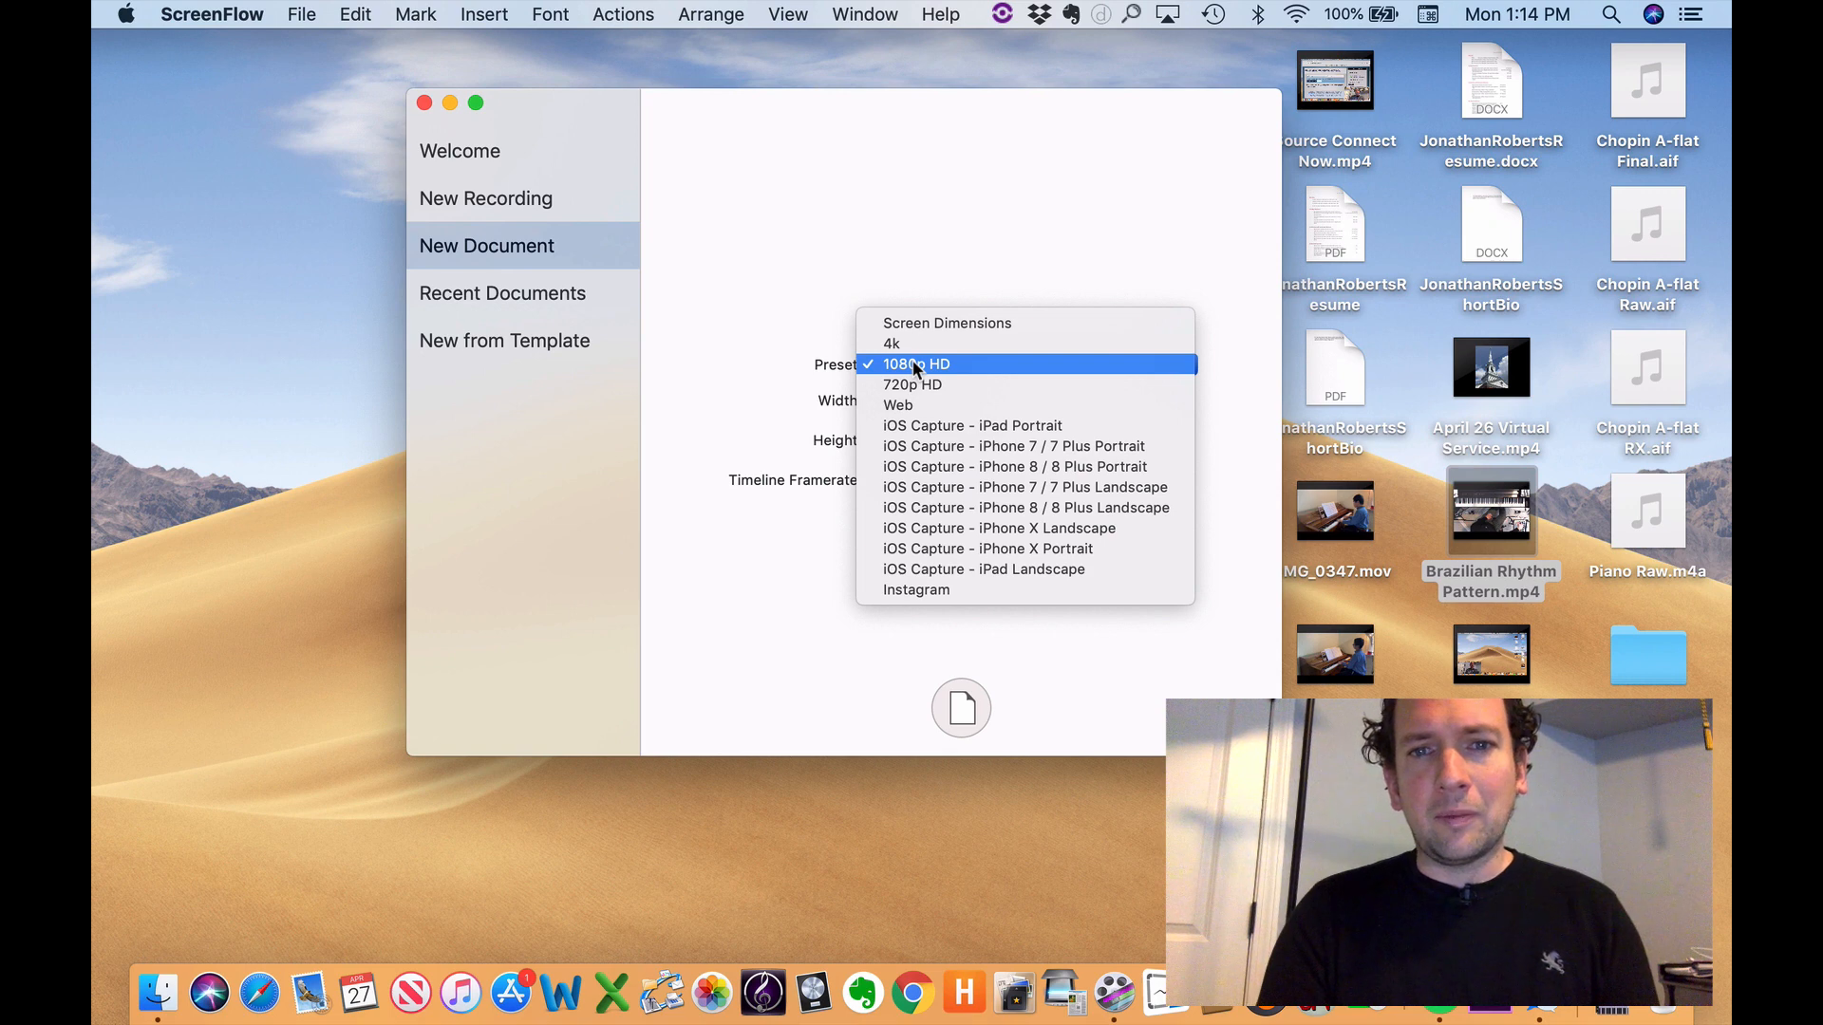
{"action": "left_click", "coordinate": [782, 380]}
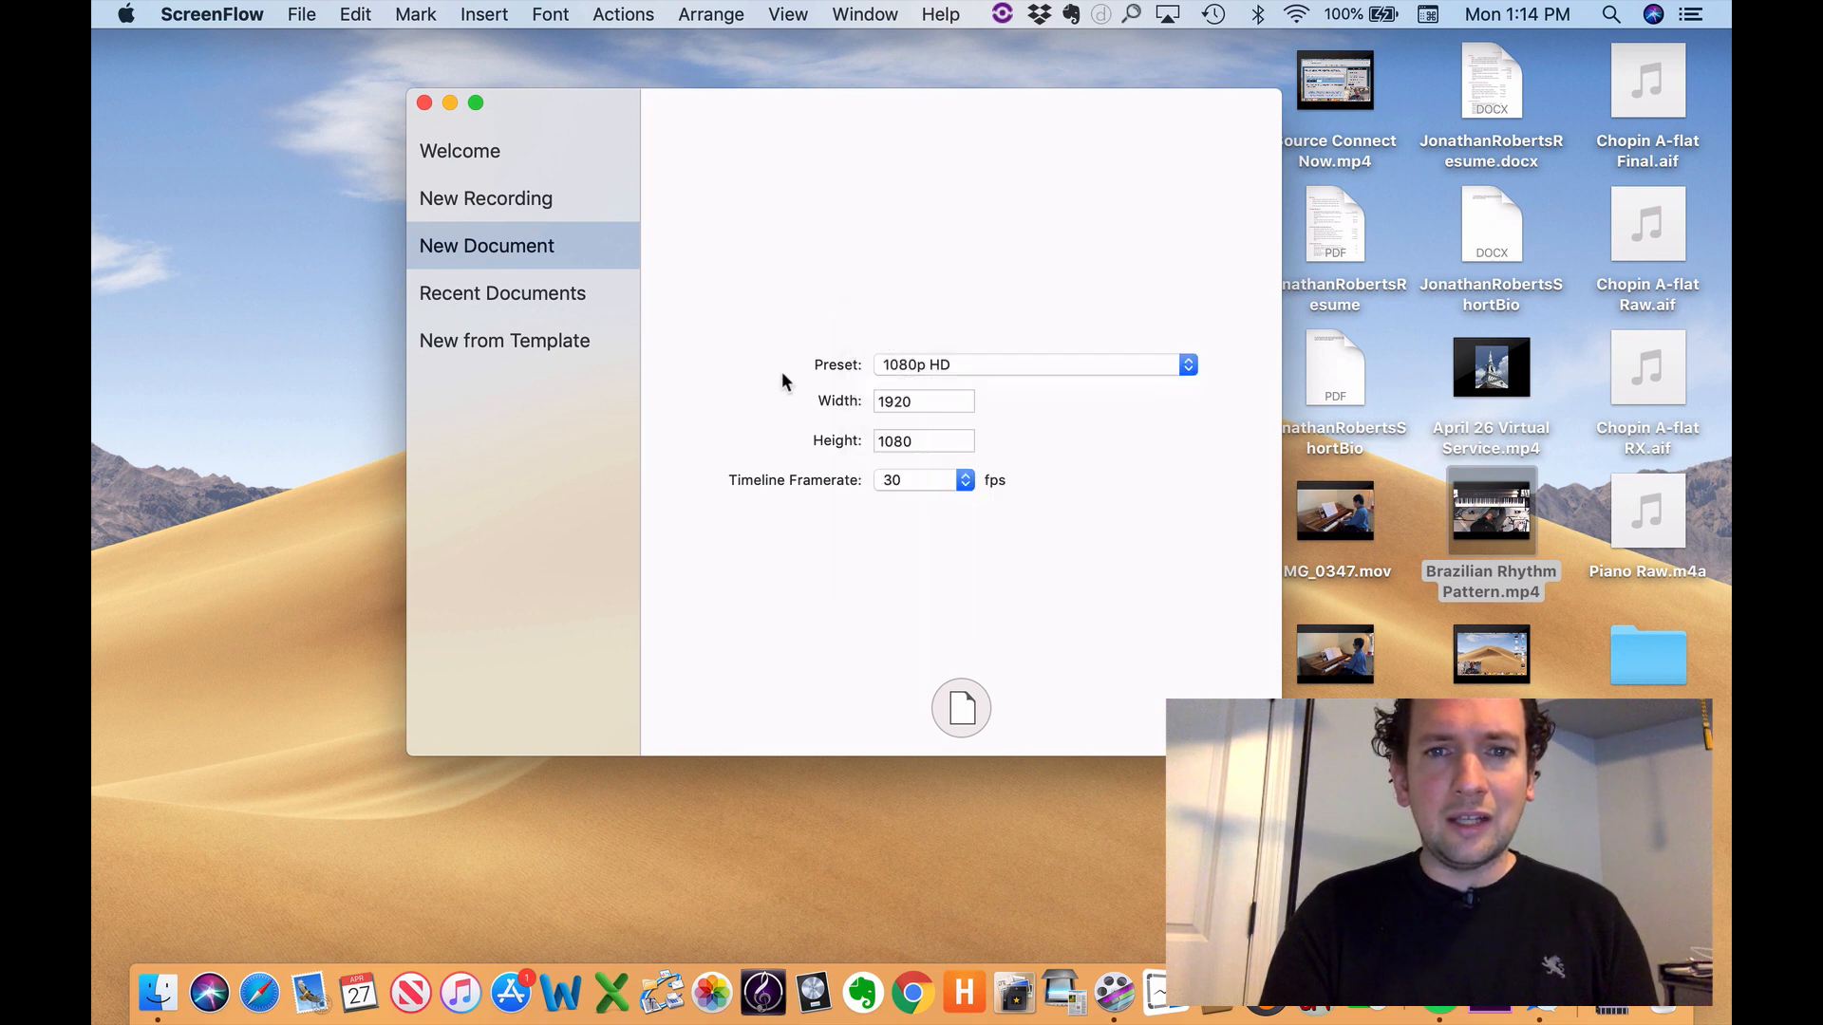
- Review the timeline framerate options, keep 30 fps, and create the new document
{"action": "left_click", "coordinate": [937, 482]}
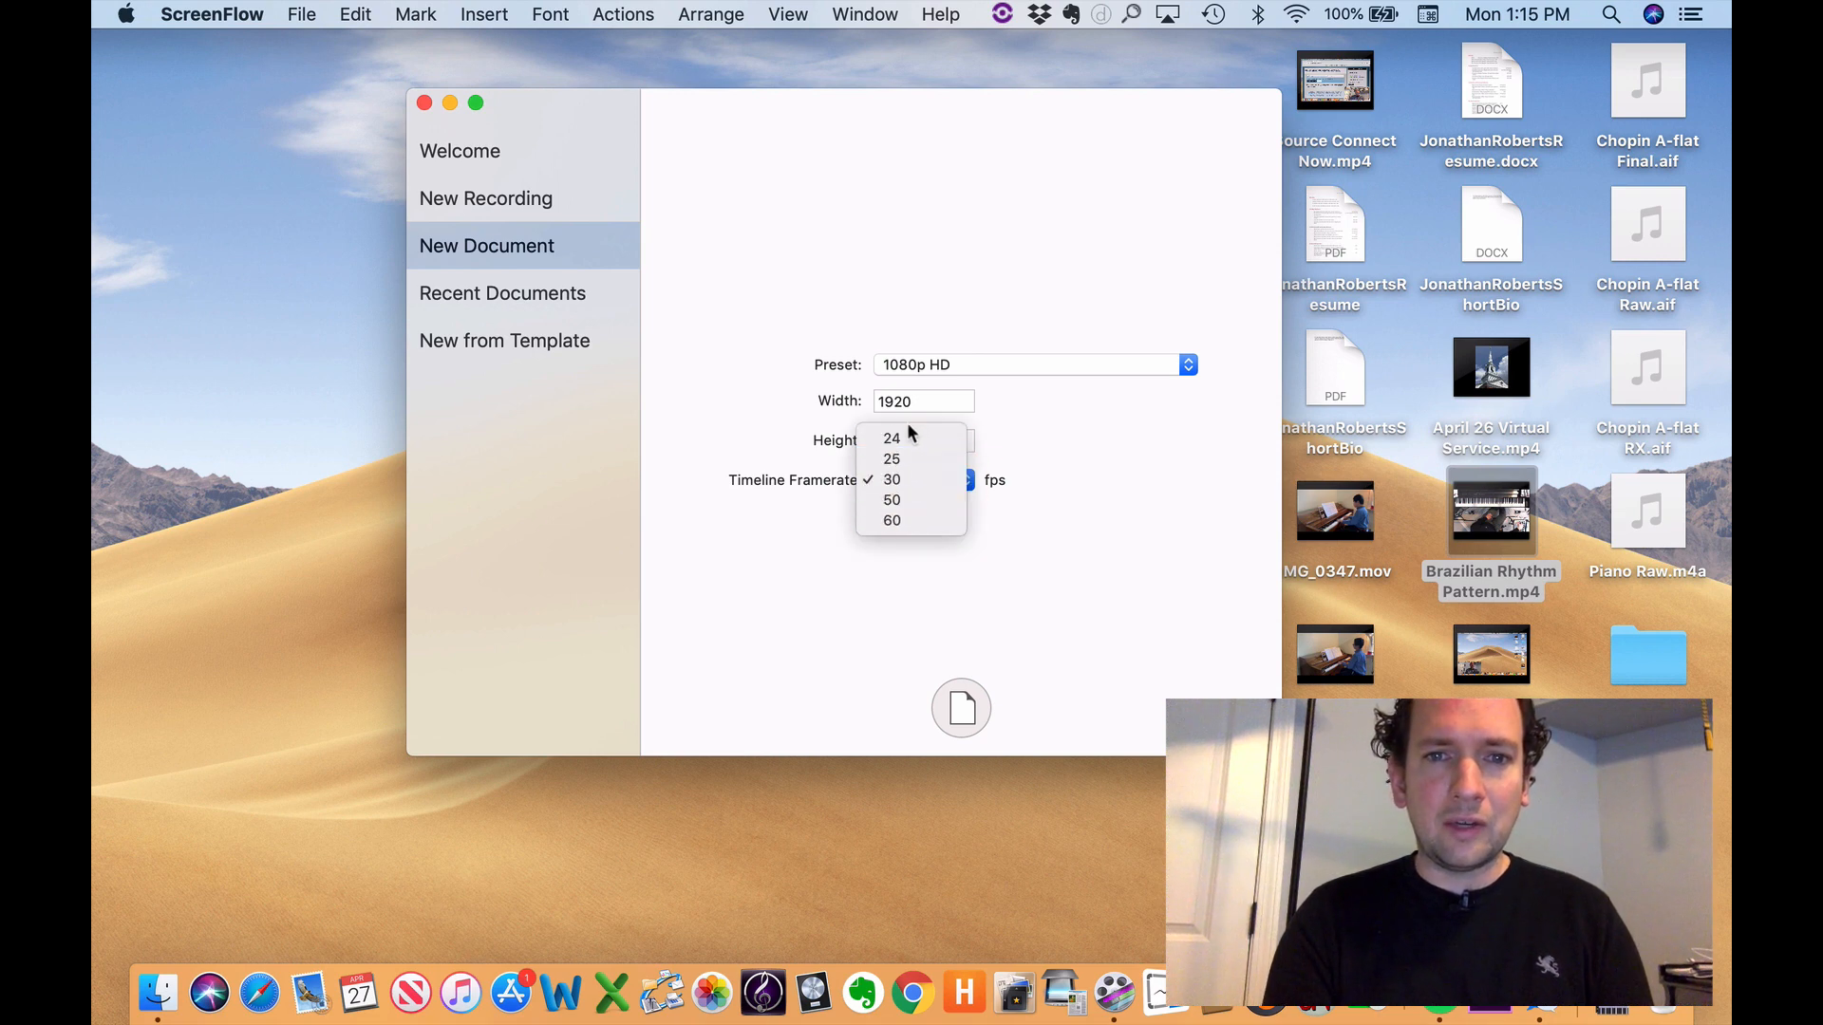
{"action": "left_click", "coordinate": [909, 476]}
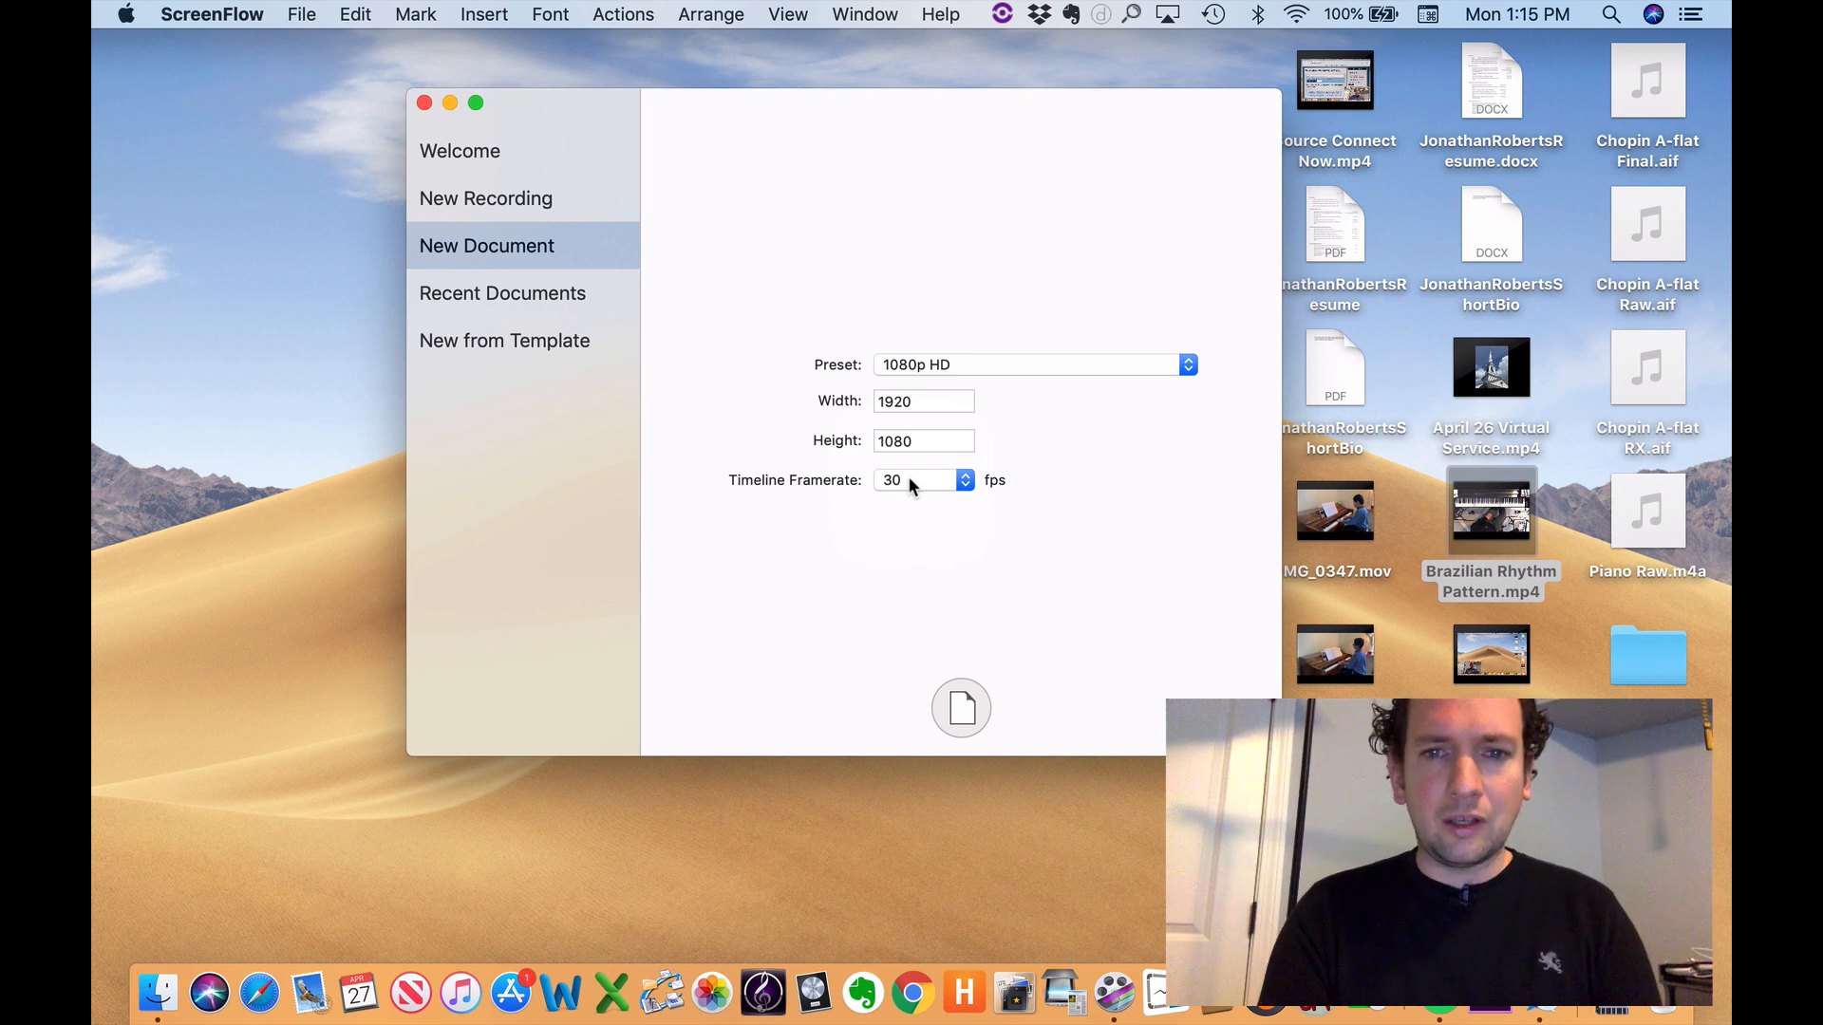
{"action": "left_click", "coordinate": [908, 476]}
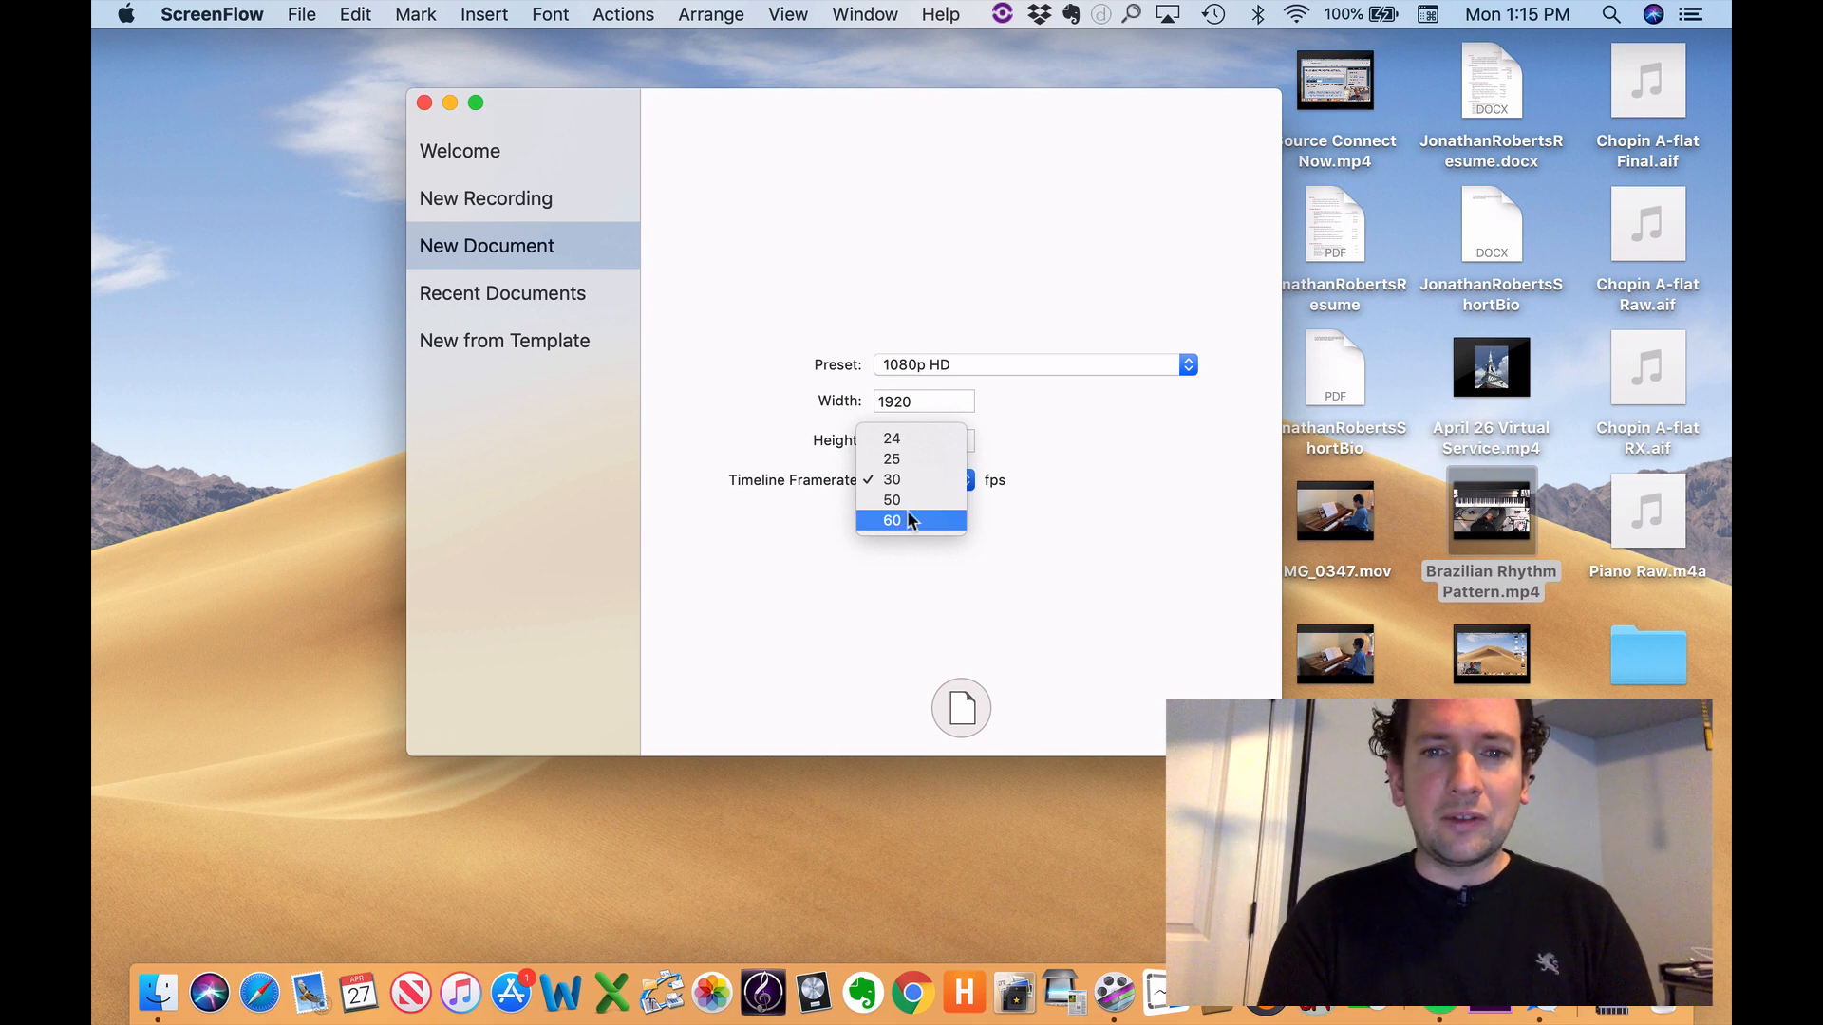
{"action": "left_click", "coordinate": [792, 484]}
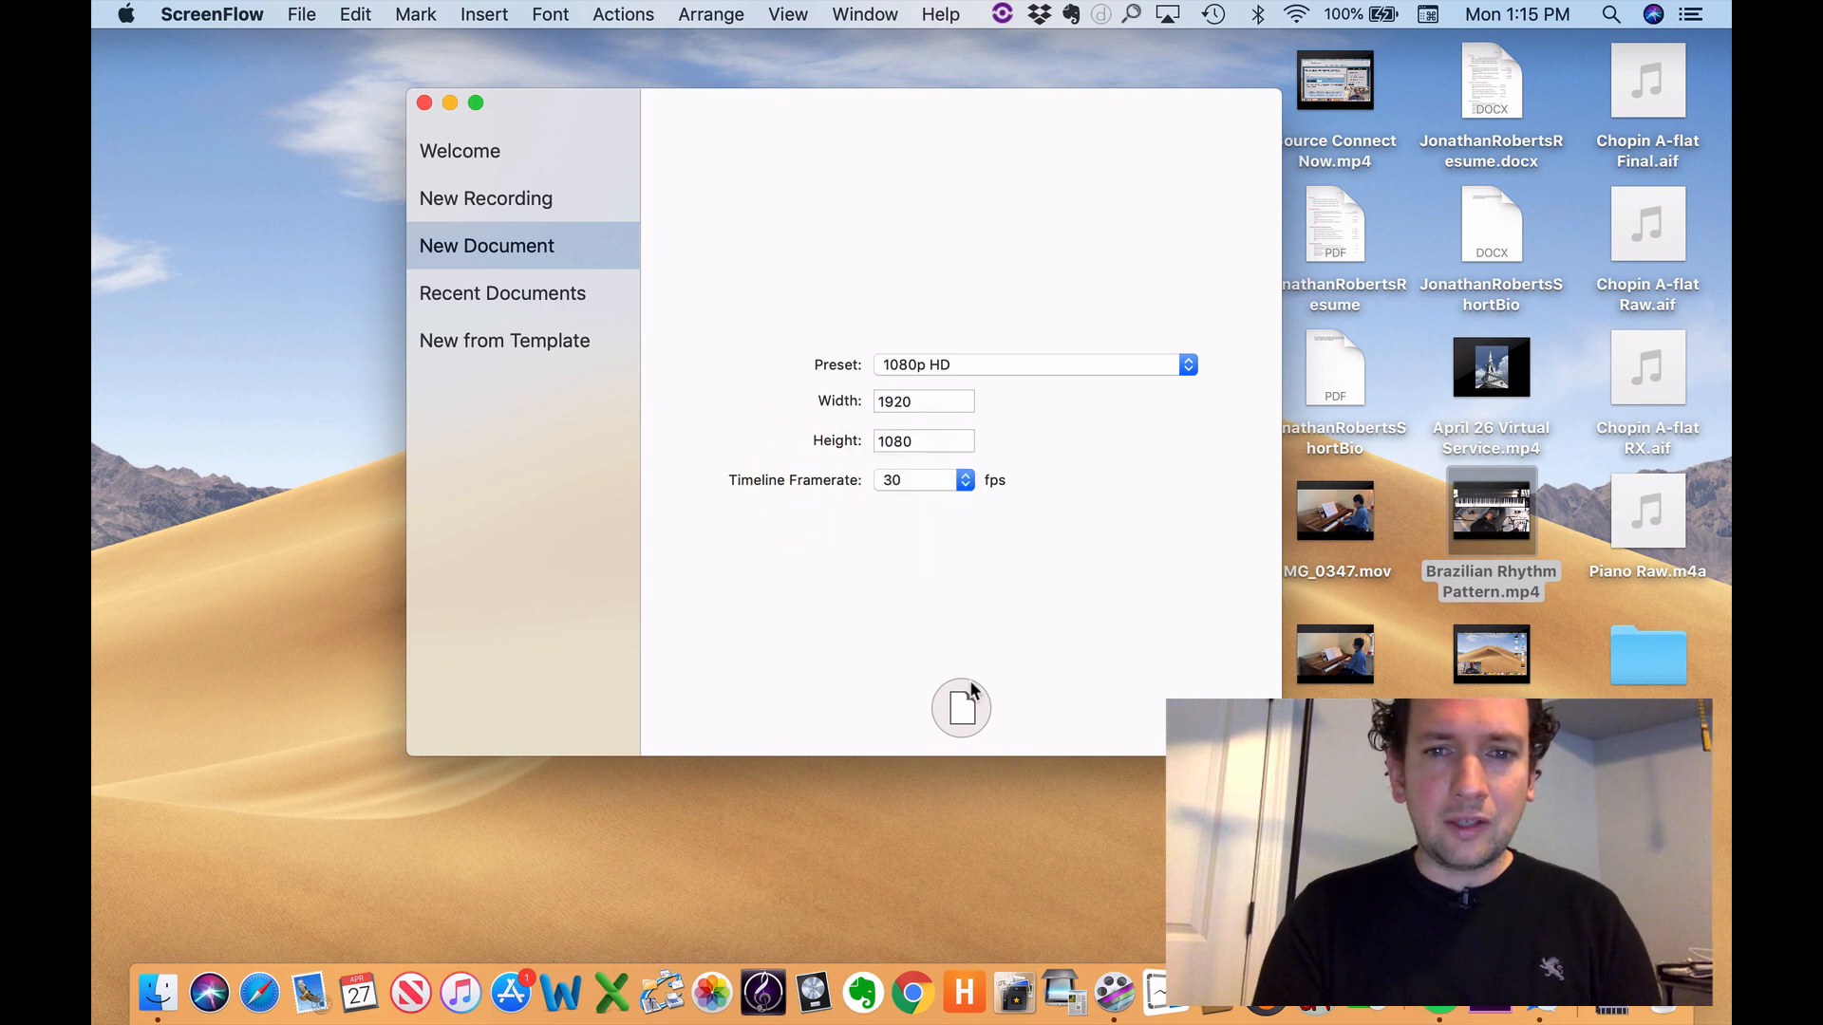
{"action": "left_click", "coordinate": [954, 710]}
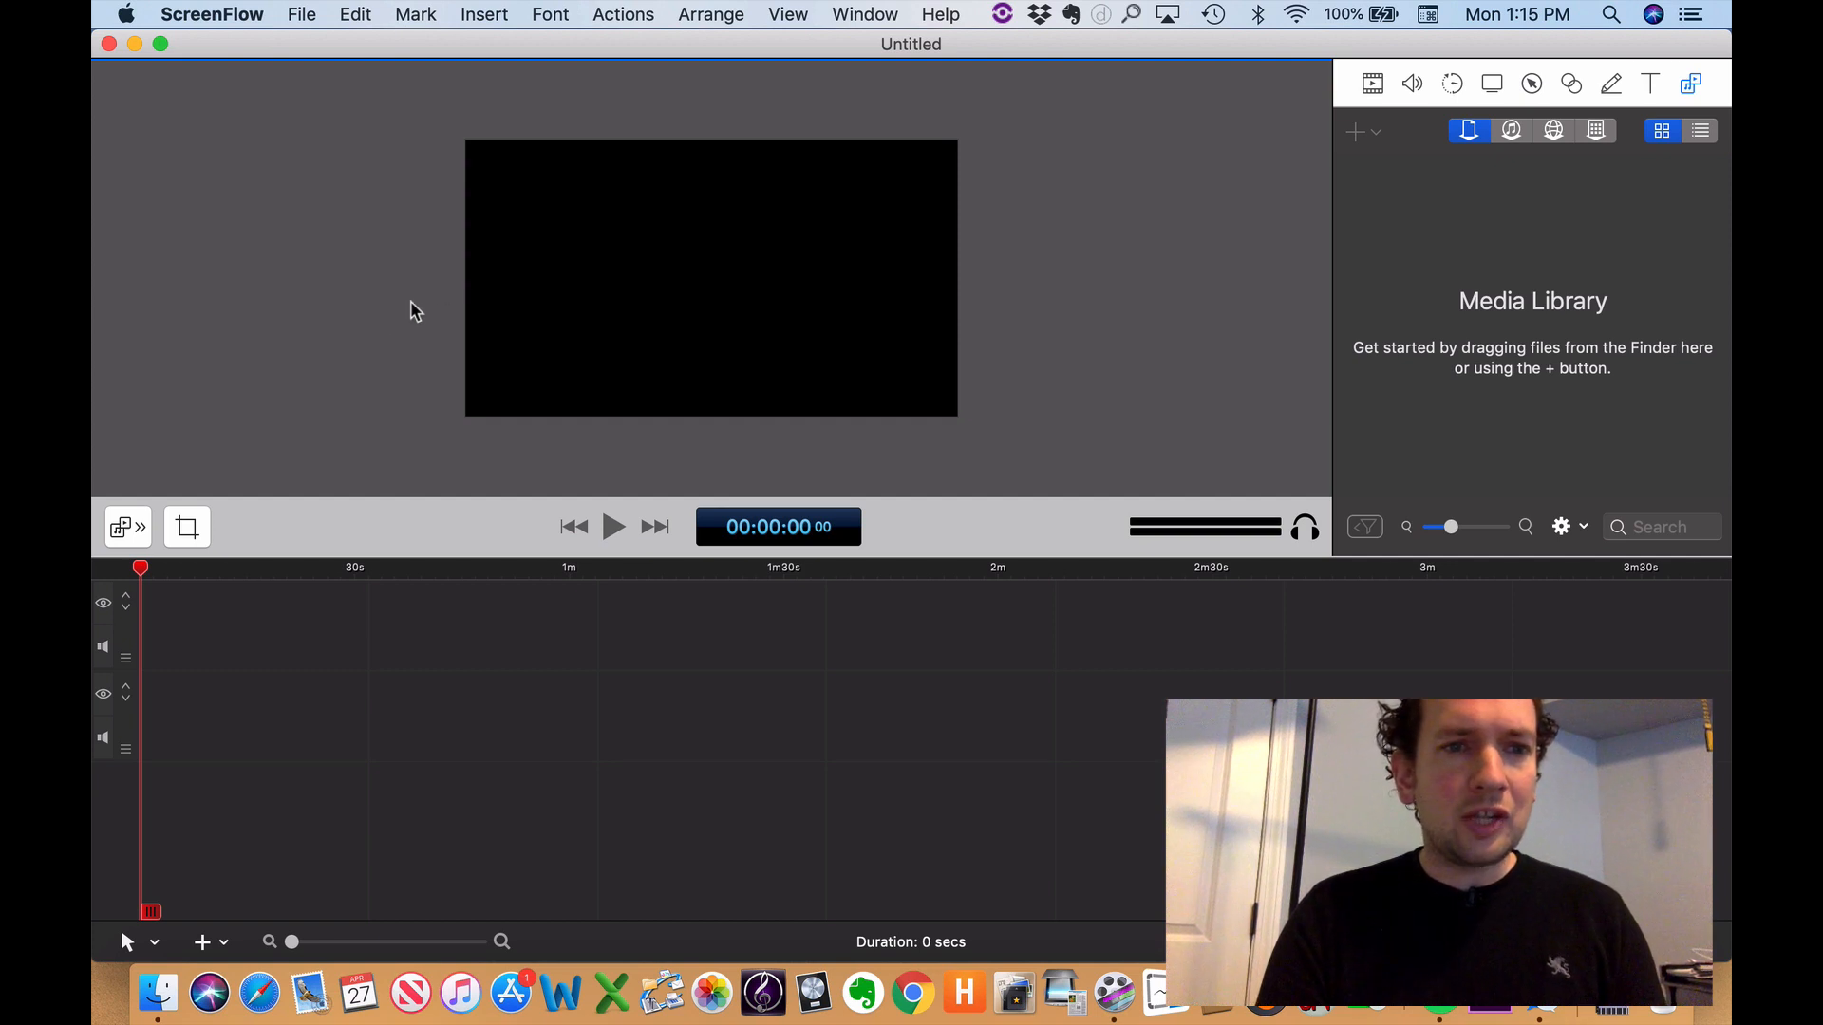
- Open the canvas settings and examine the canvas dimensions and size presets
{"action": "left_click", "coordinate": [199, 532]}
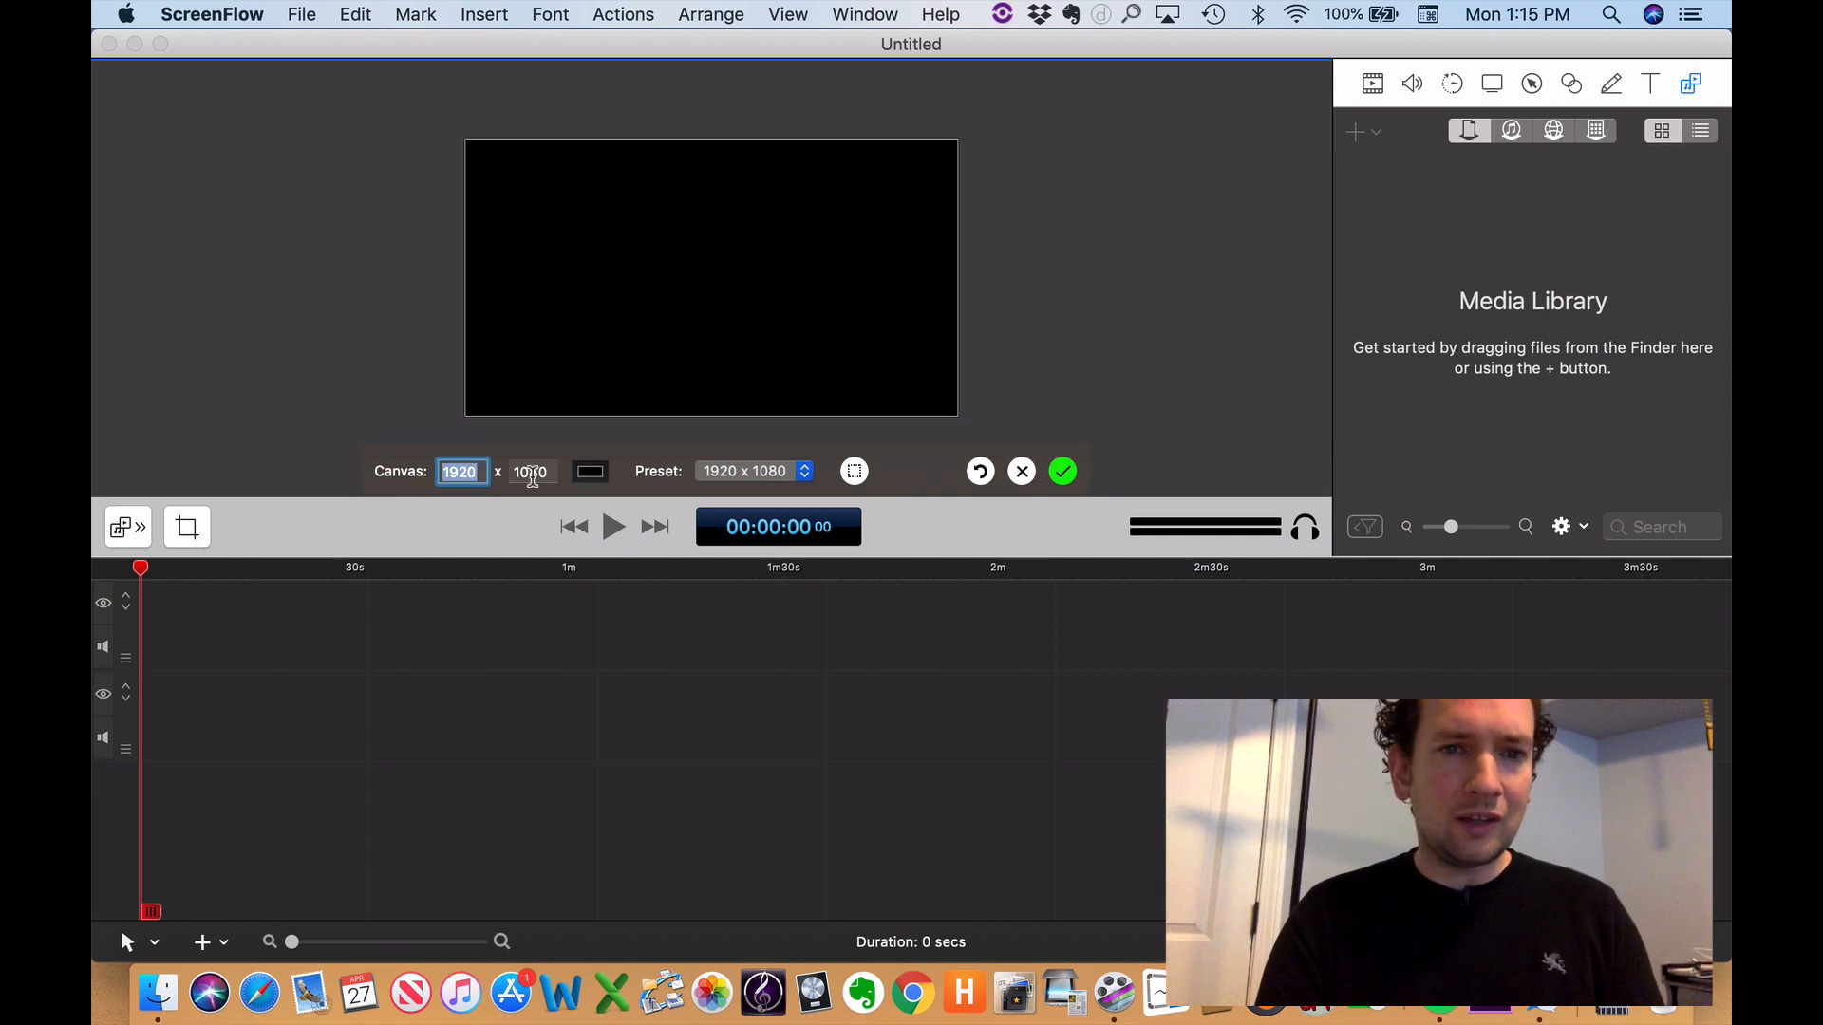
{"action": "left_click", "coordinate": [528, 475]}
{"action": "left_click", "coordinate": [416, 400]}
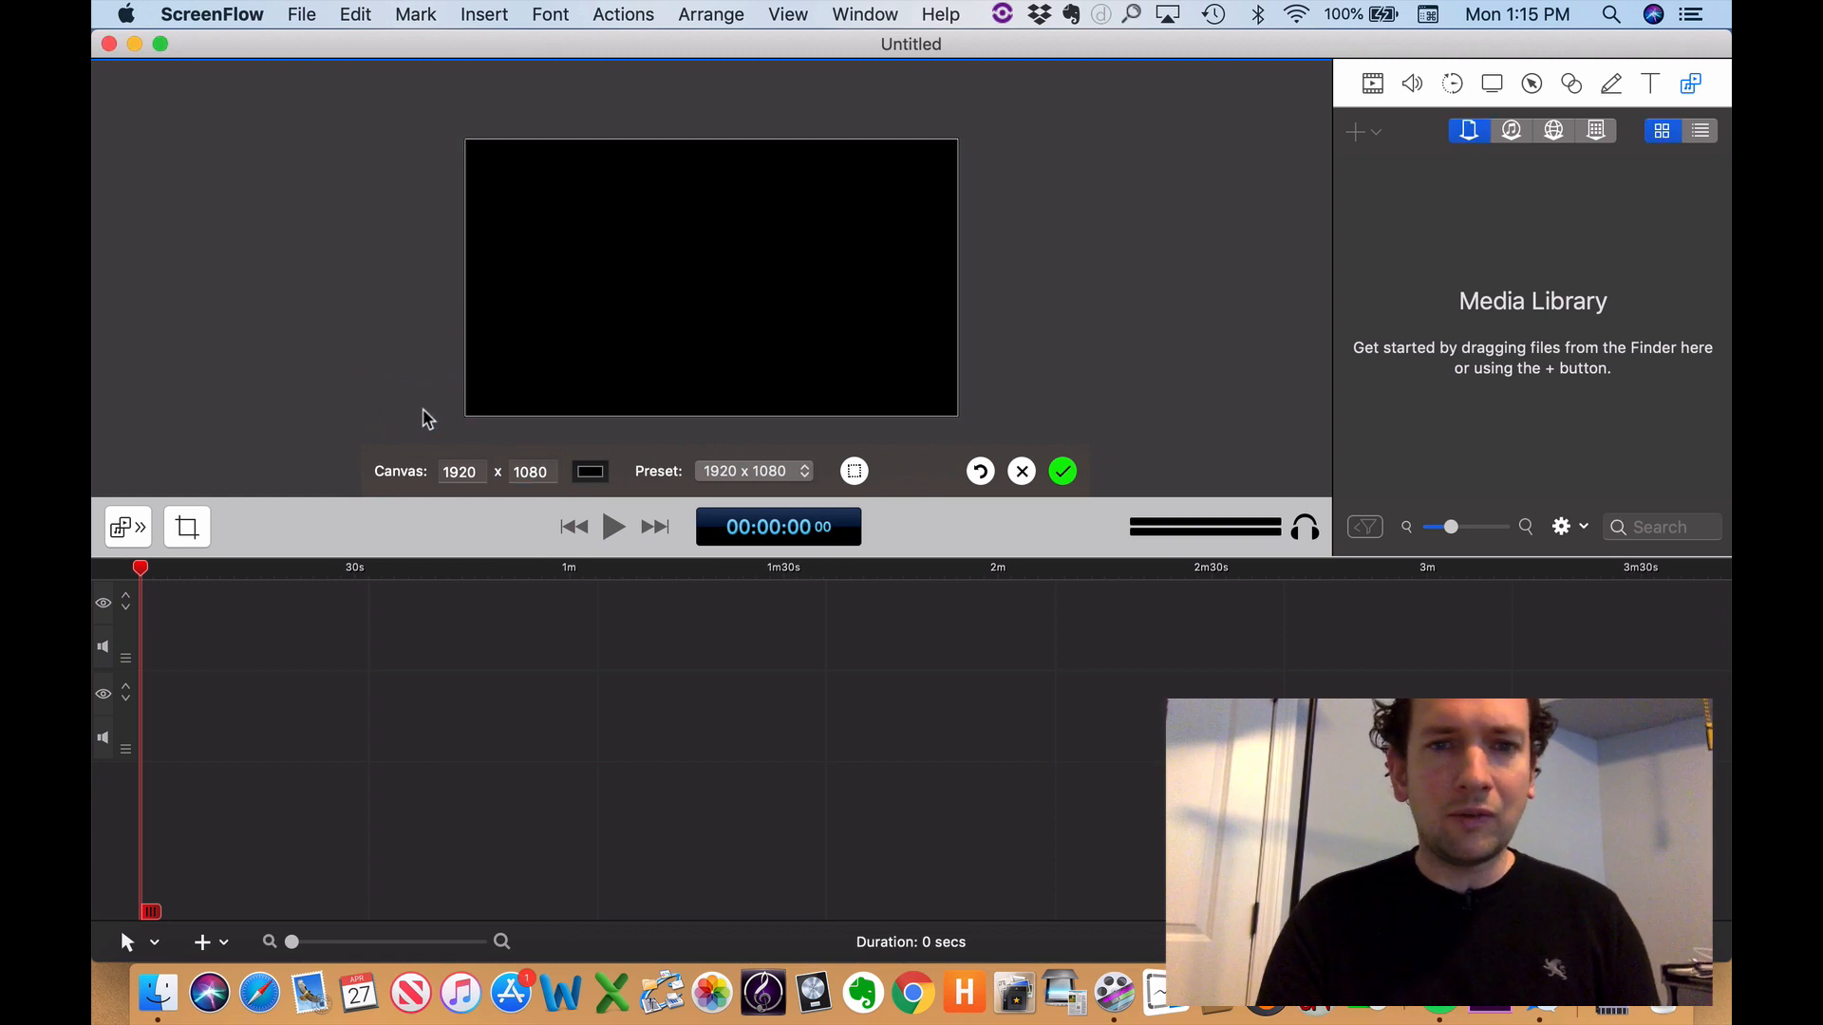
{"action": "left_click", "coordinate": [714, 472]}
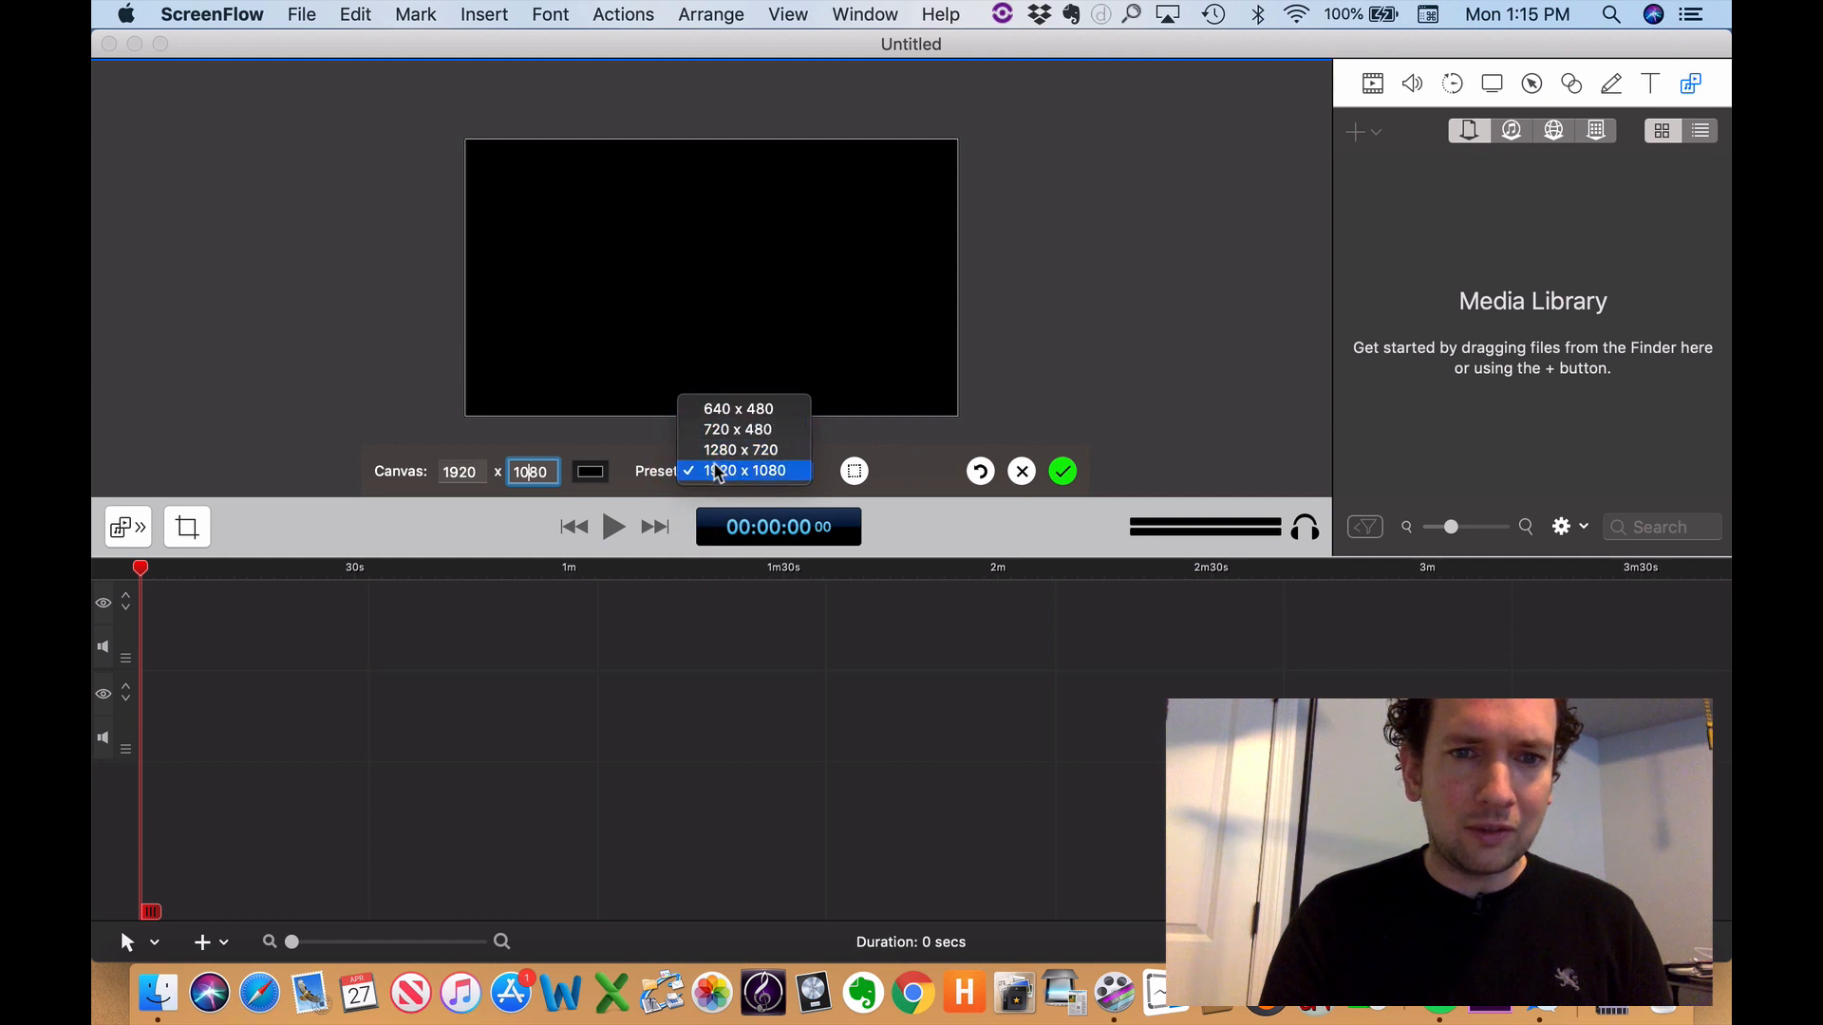
{"action": "left_click", "coordinate": [632, 433]}
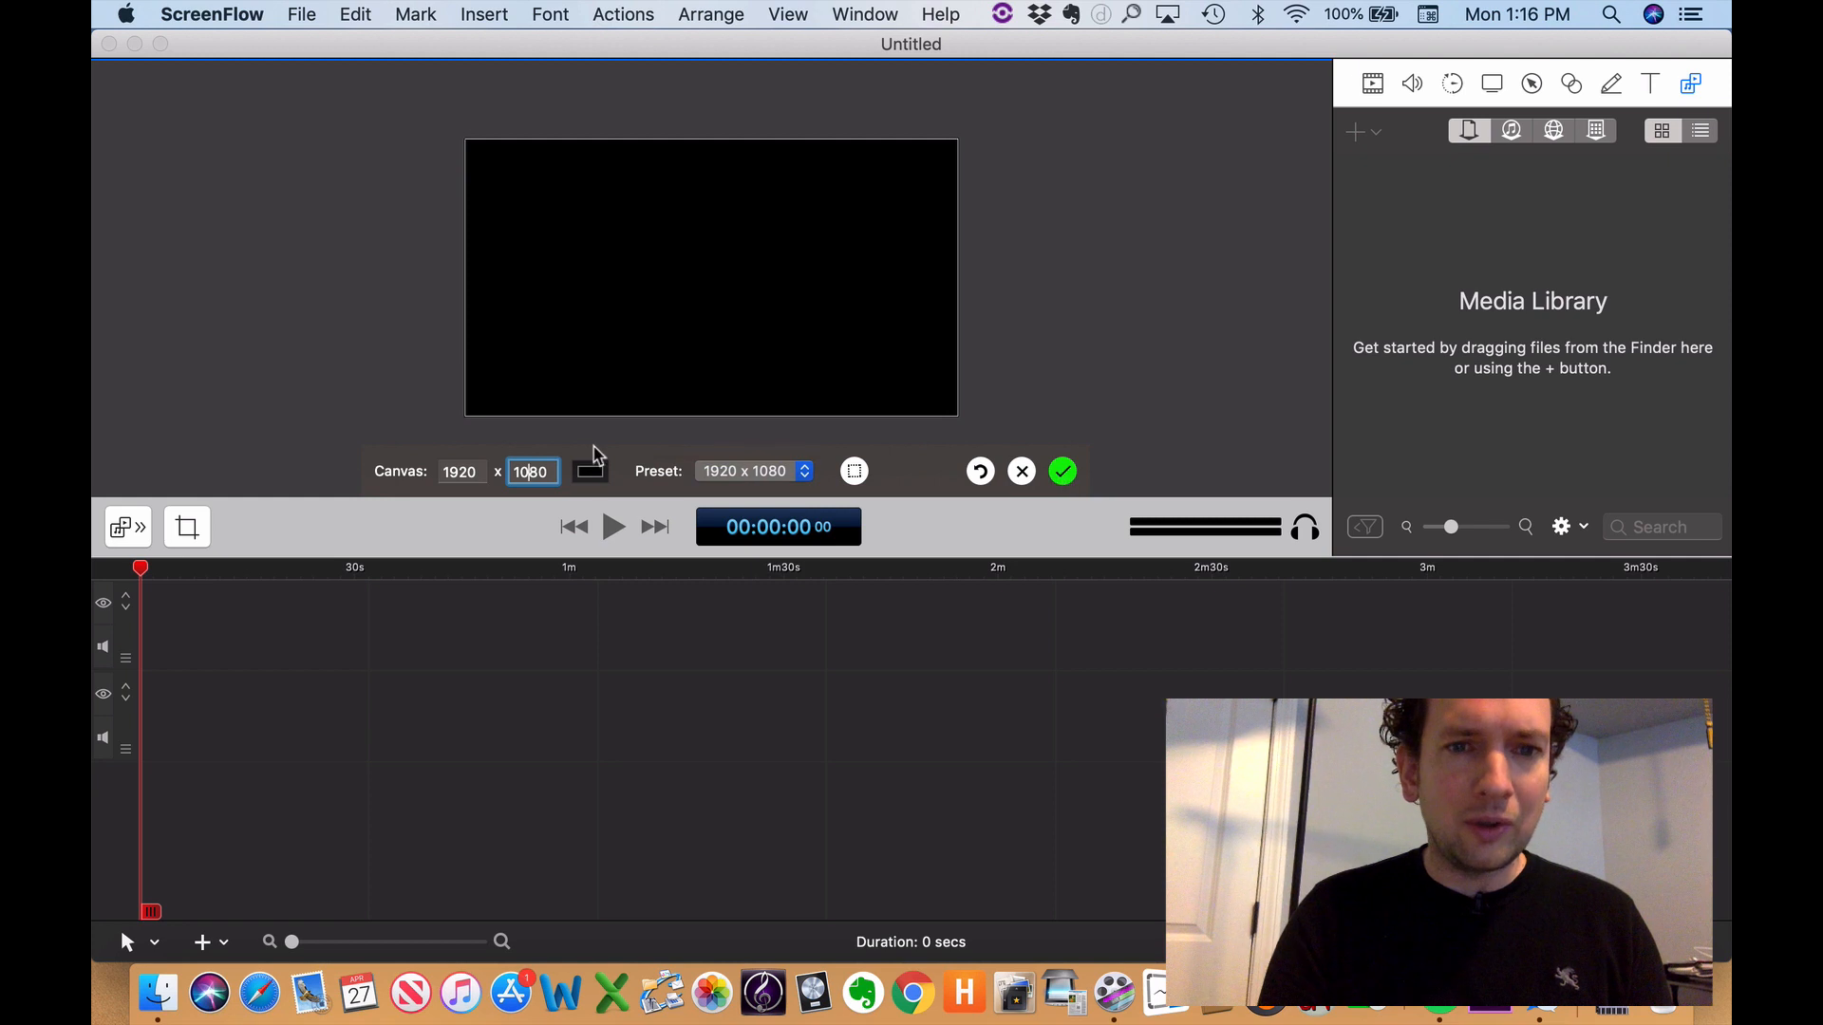
- Try other canvas background colours including orange, restore black, and apply the canvas settings
{"action": "left_click", "coordinate": [589, 473]}
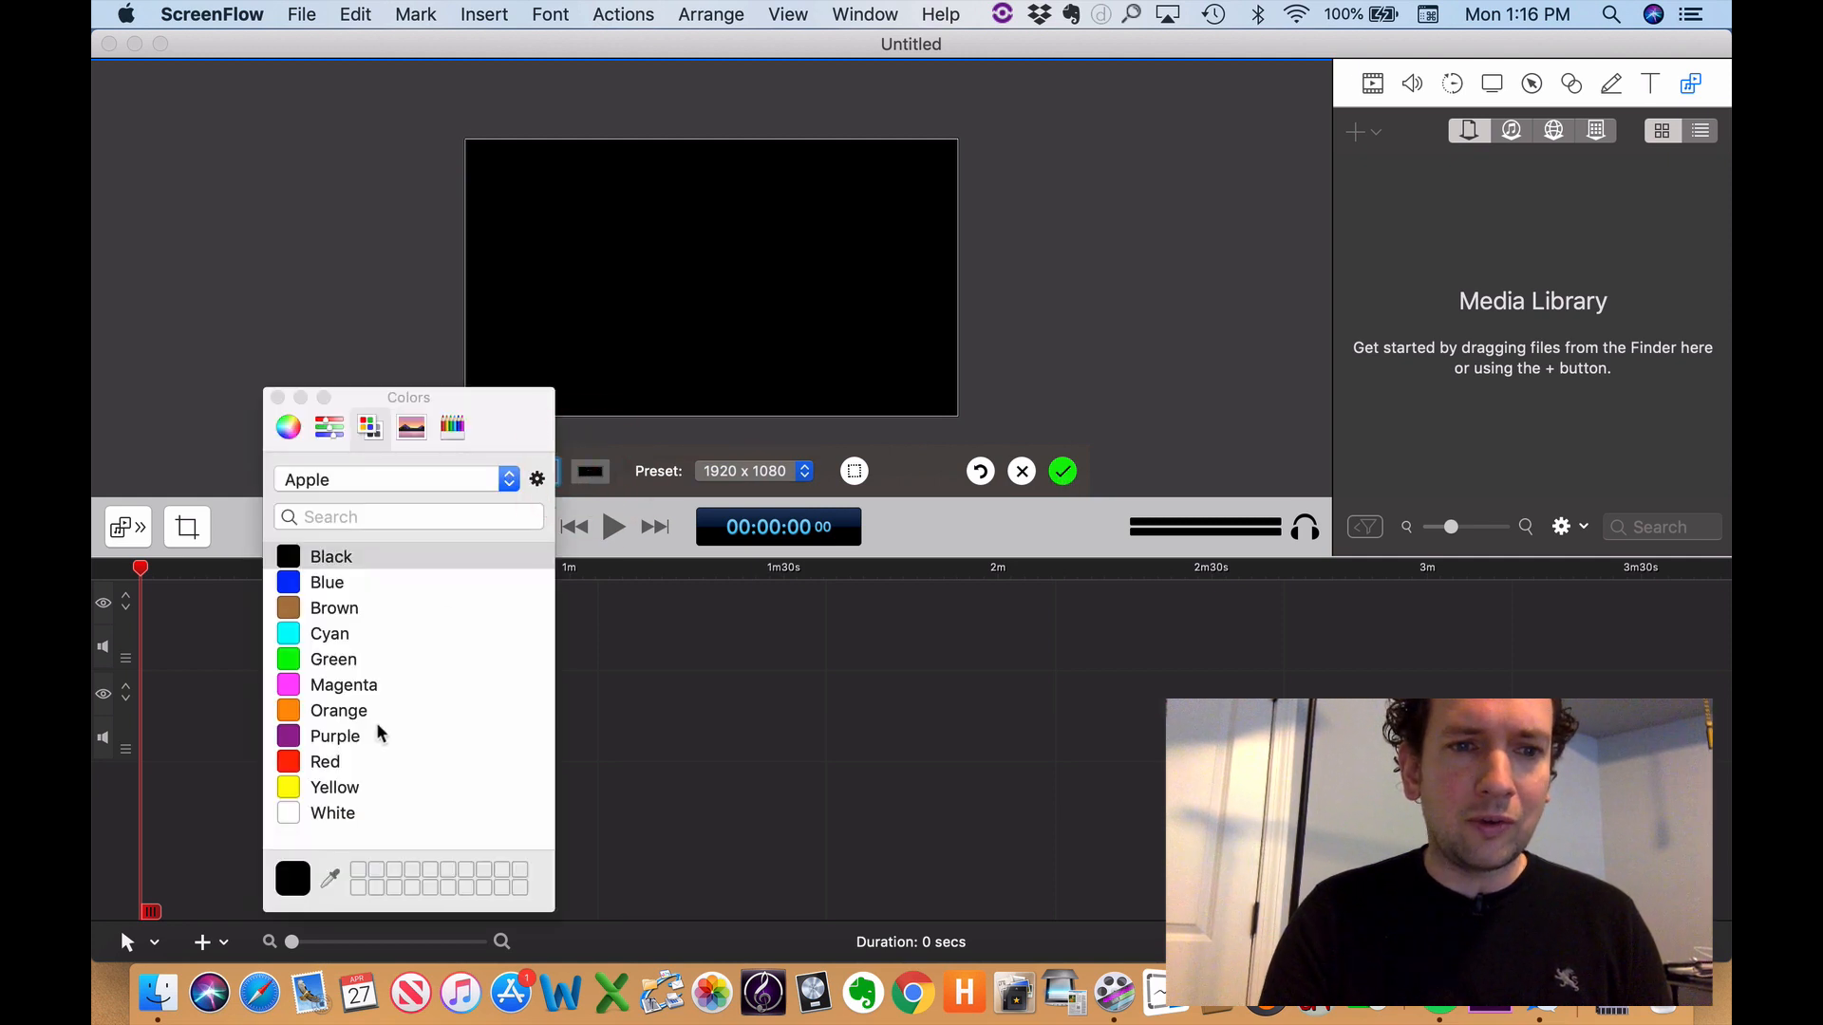
{"action": "left_click", "coordinate": [348, 814]}
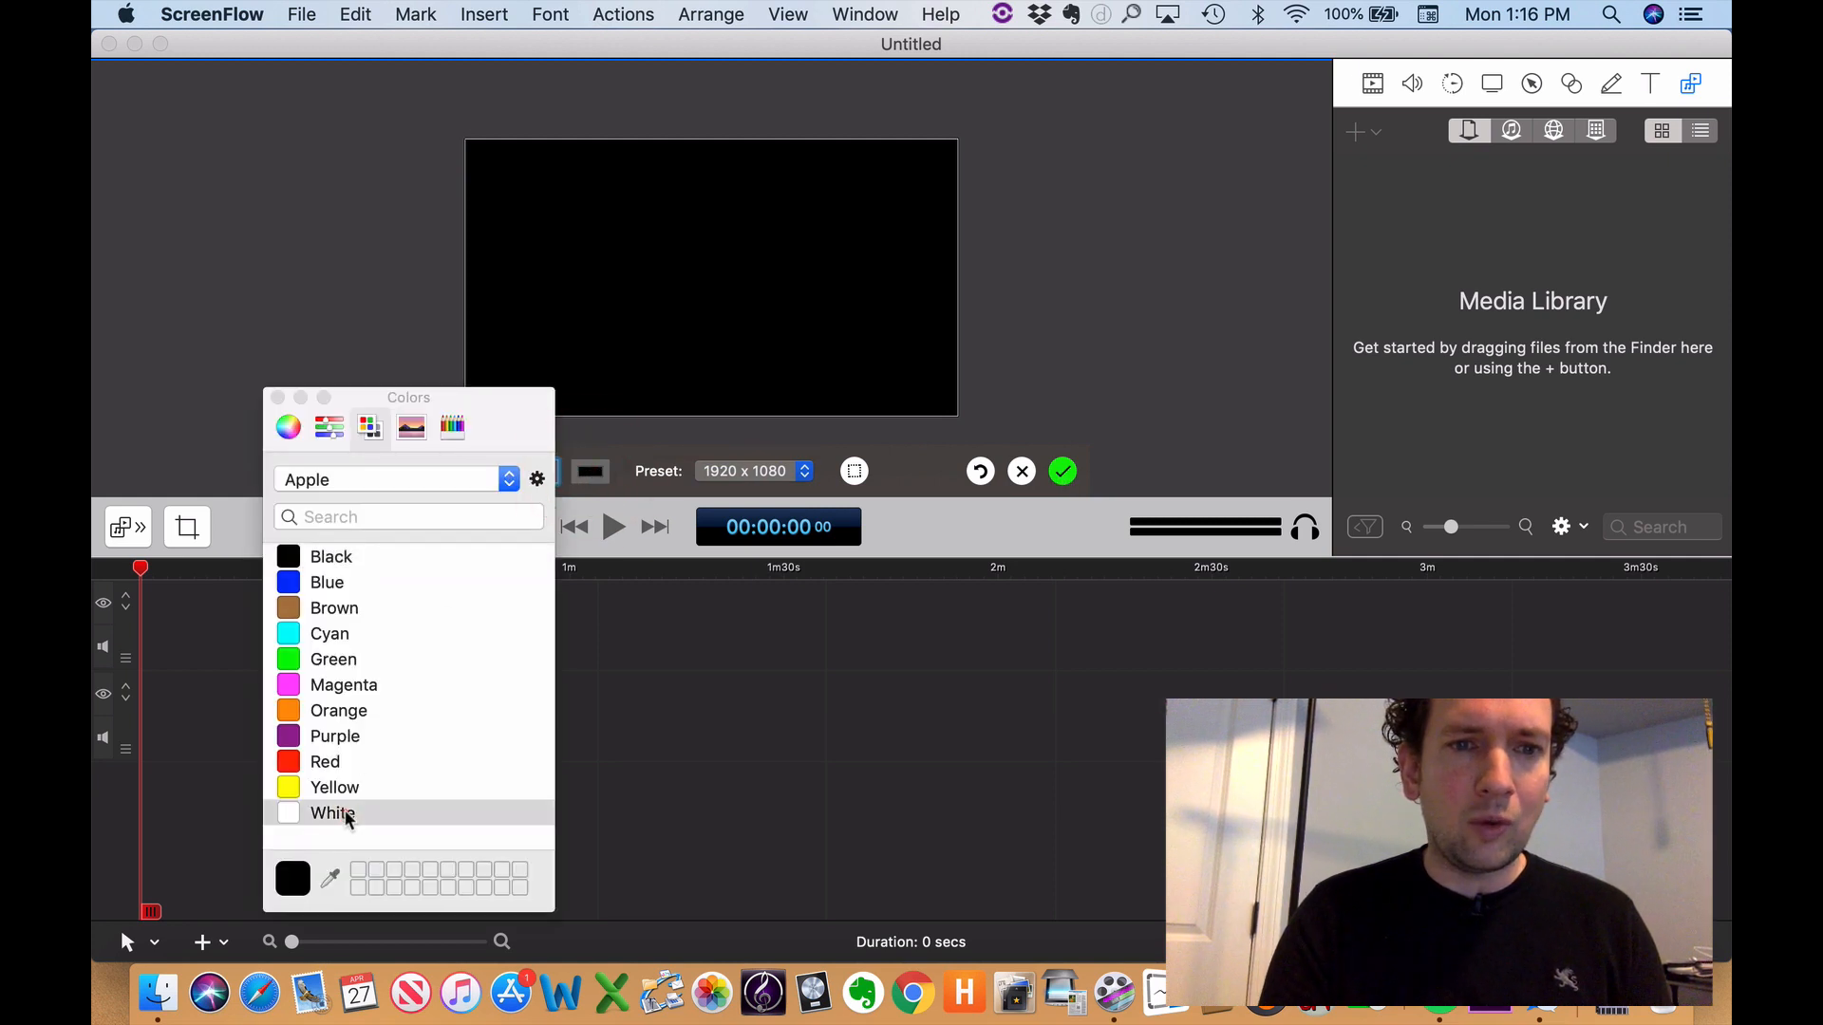
{"action": "left_click", "coordinate": [346, 659]}
{"action": "left_click", "coordinate": [334, 710]}
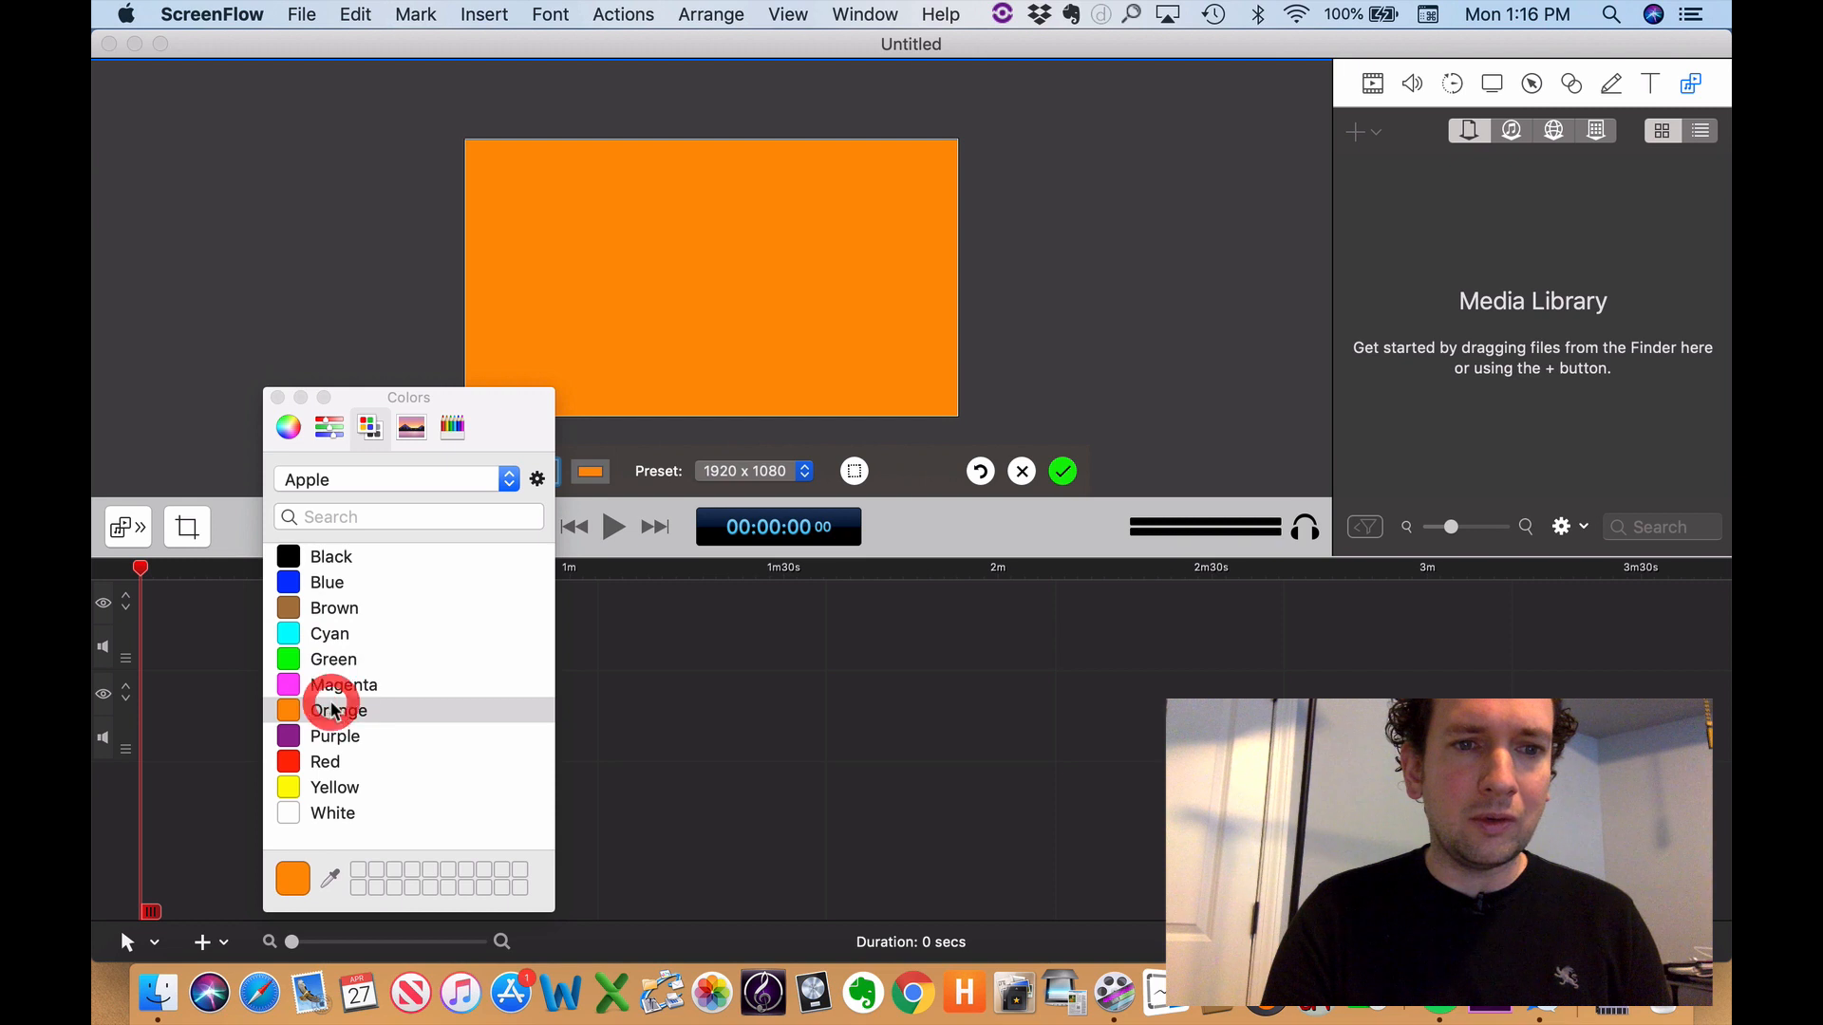
{"action": "left_click", "coordinate": [329, 558]}
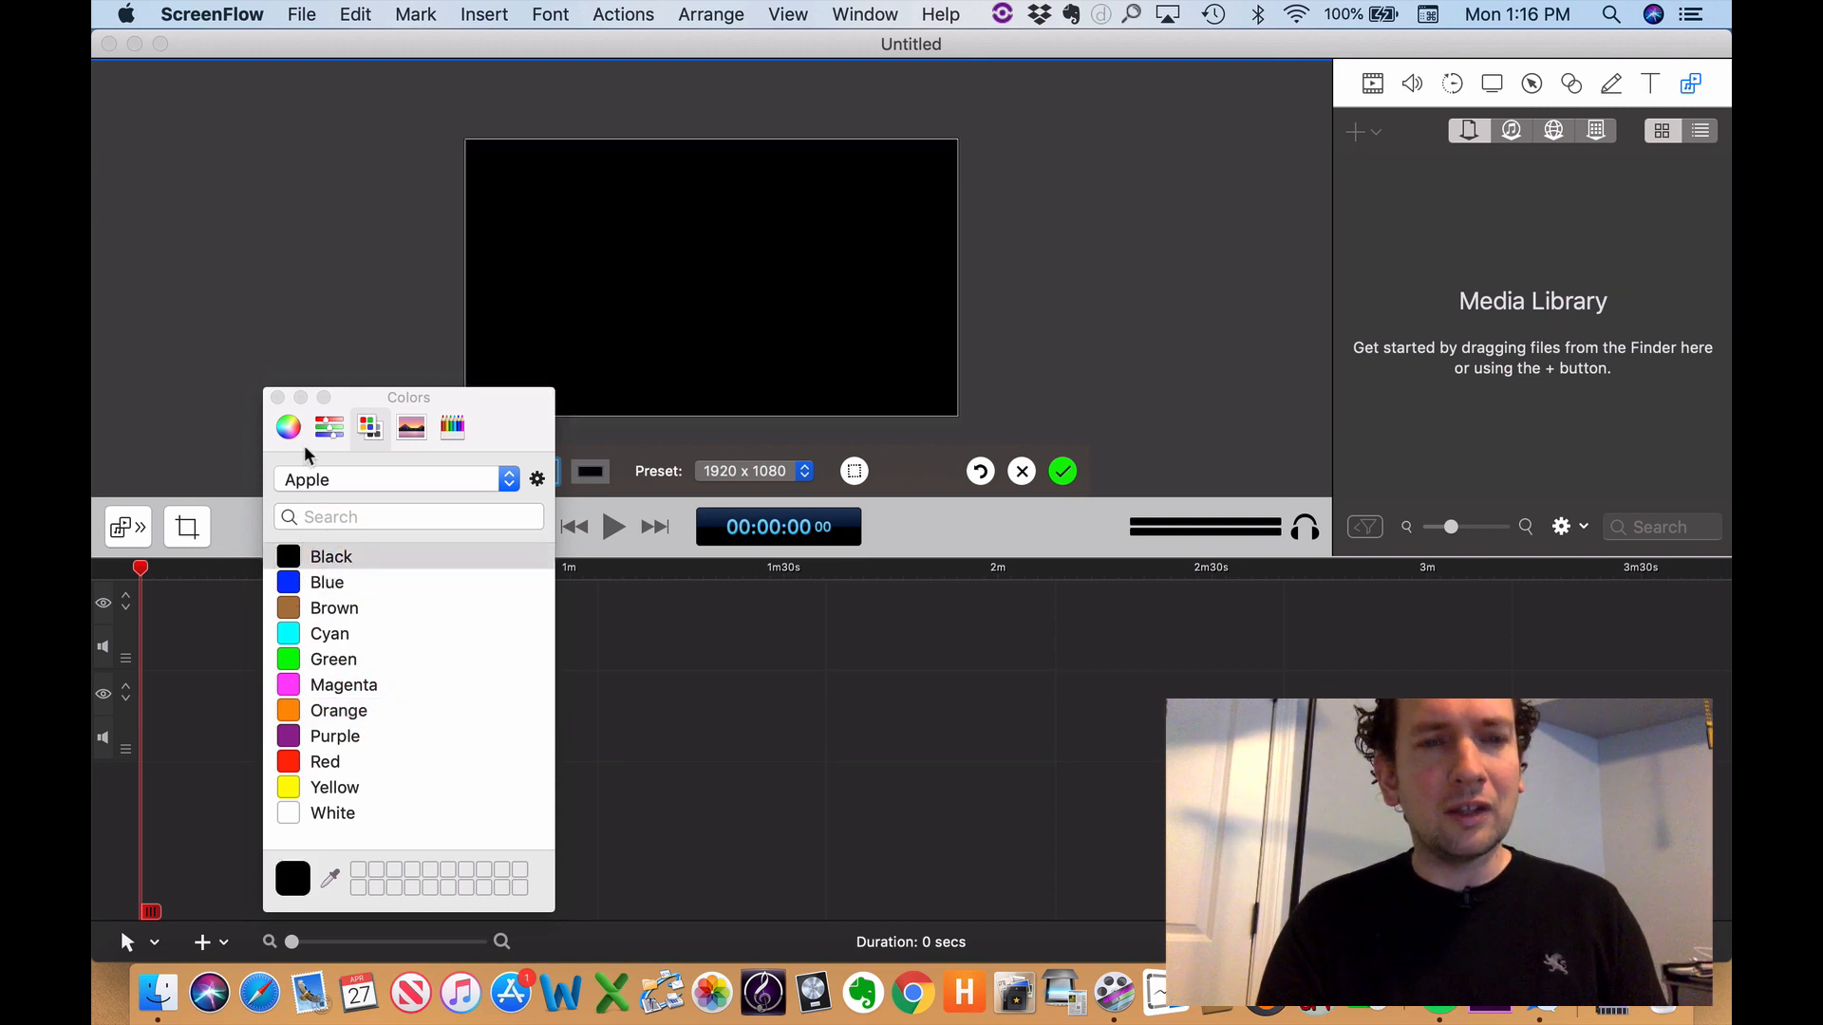
{"action": "left_click", "coordinate": [276, 398]}
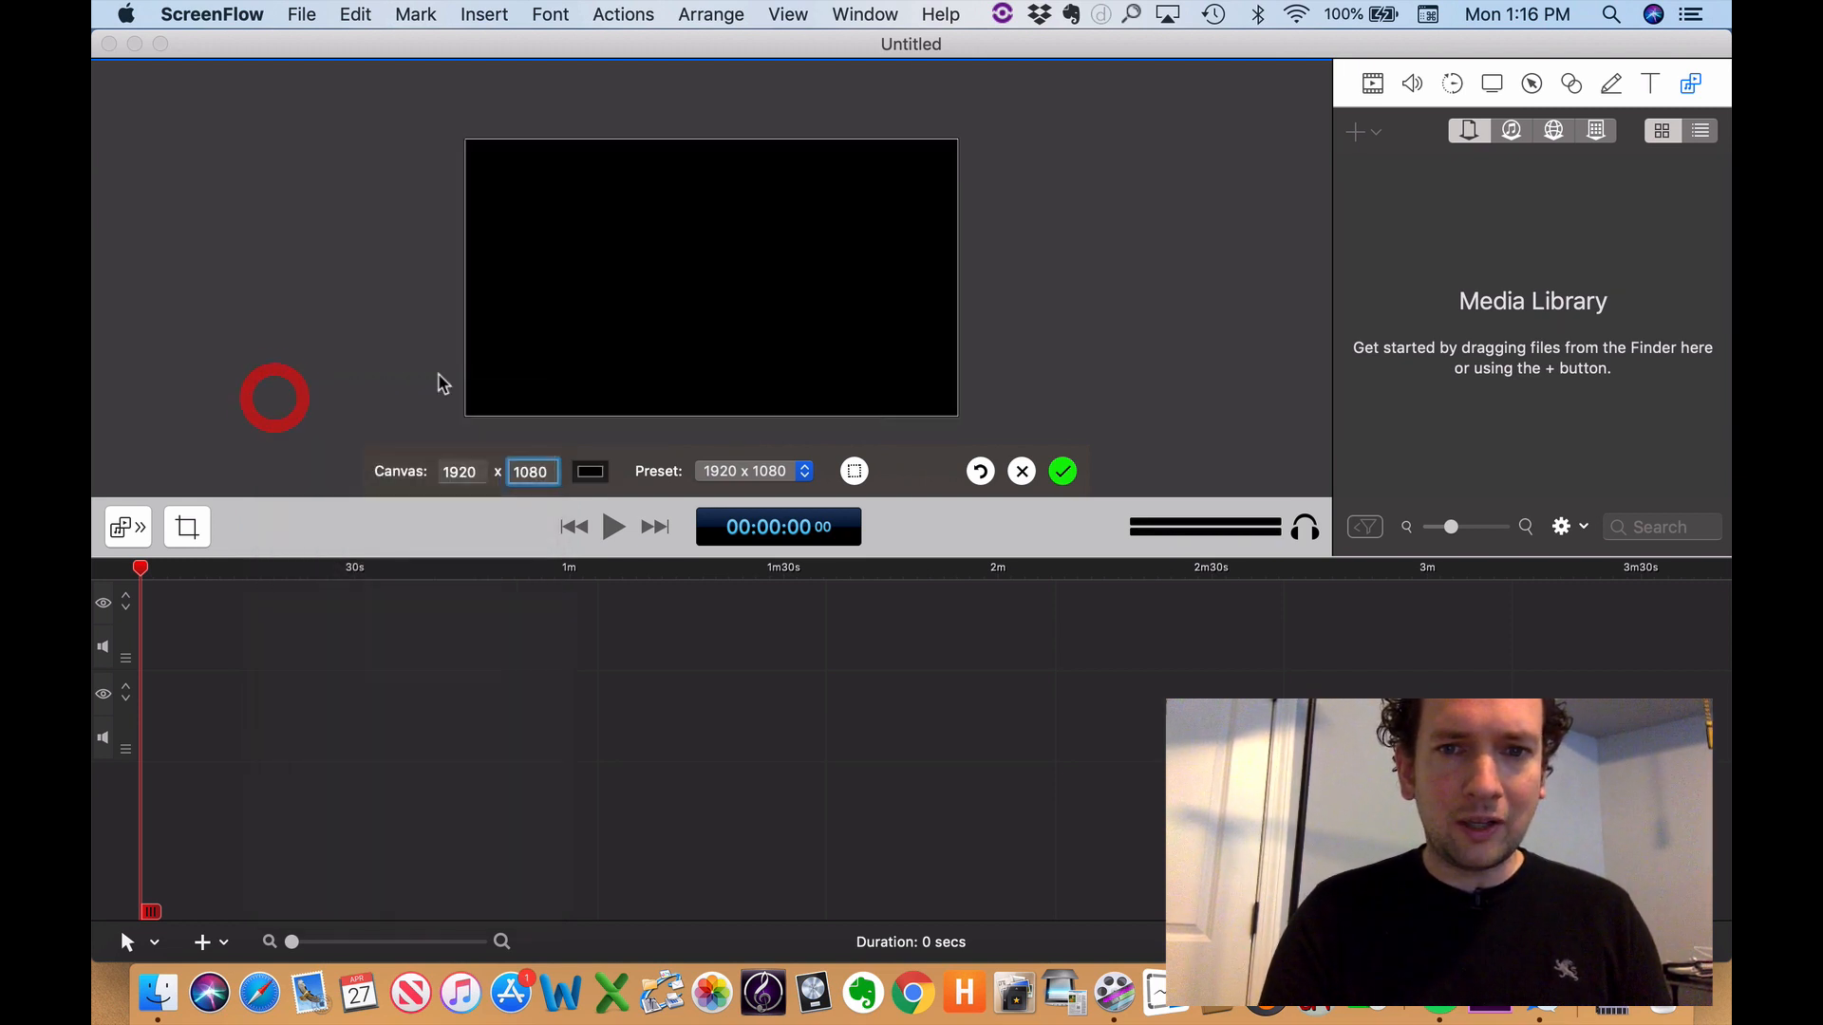
{"action": "left_click", "coordinate": [1062, 472]}
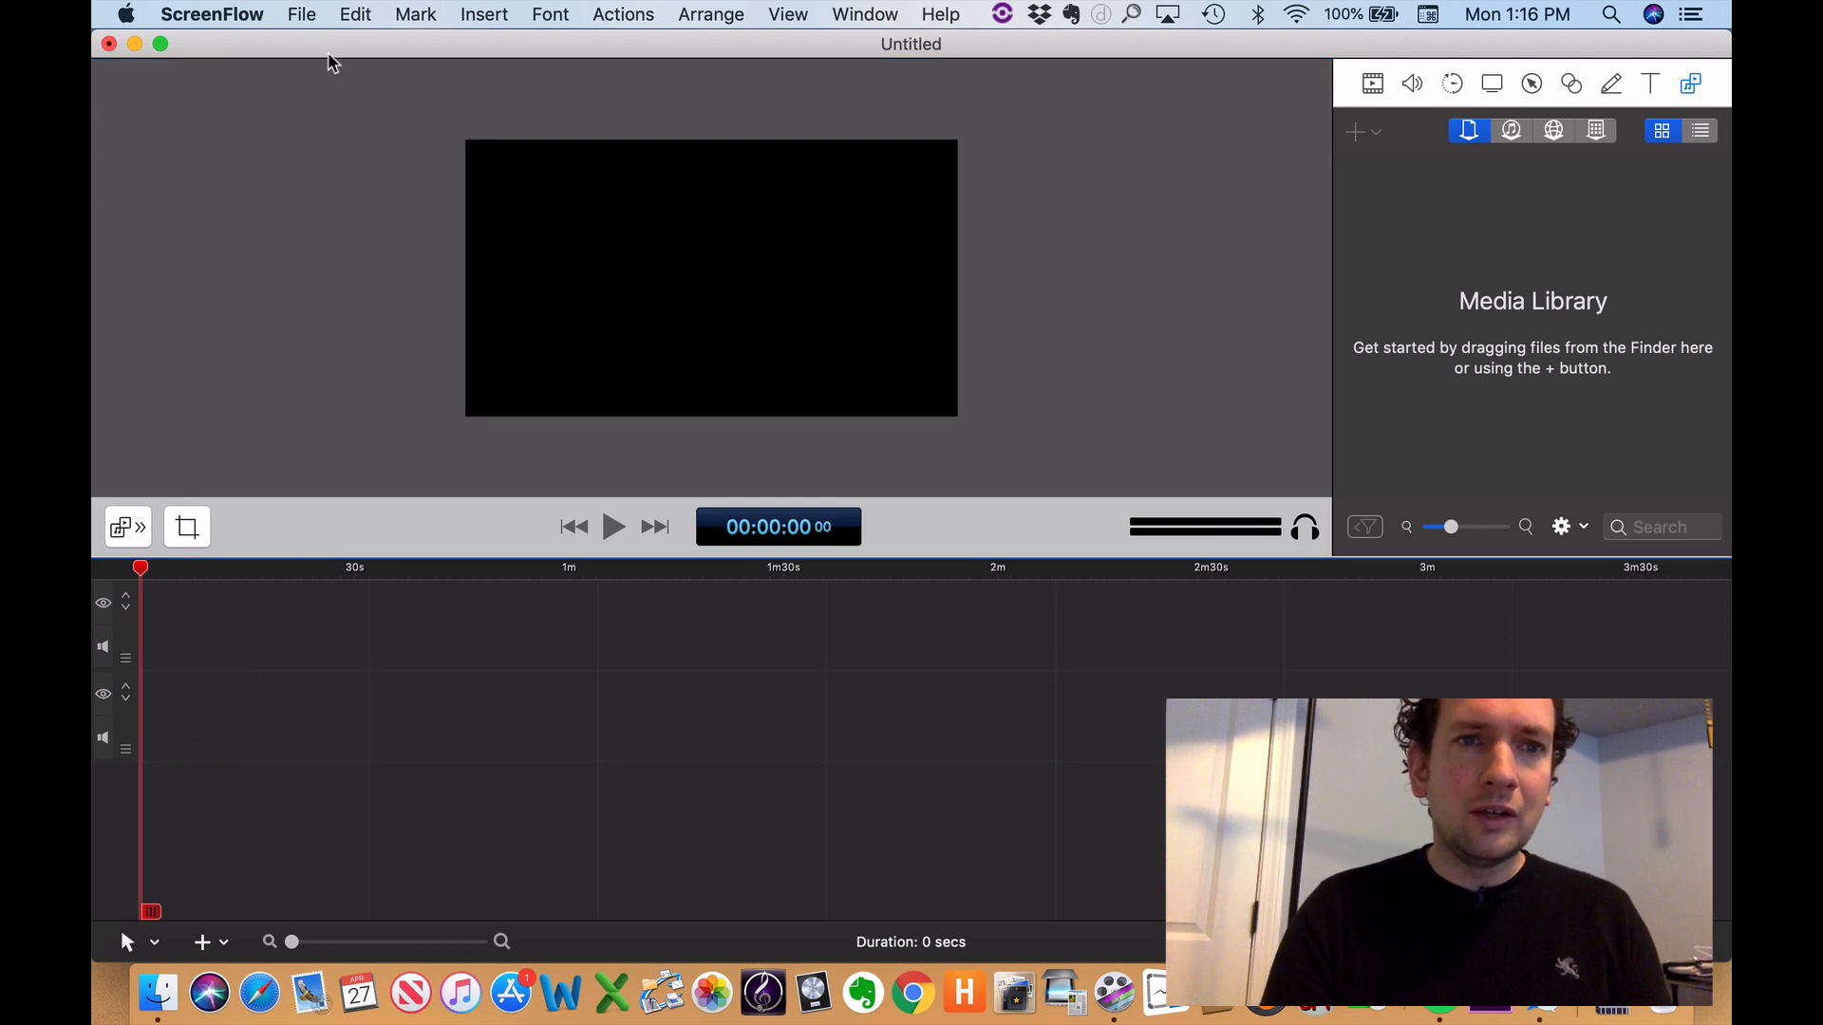
- Look over the Video and Audio properties available for clips, ending on the Video properties
{"action": "mouse_move", "coordinate": [329, 47]}
{"action": "left_mouse_down"}
{"action": "mouse_move", "coordinate": [351, 50]}
{"action": "mouse_move", "coordinate": [323, 46]}
{"action": "left_mouse_up"}
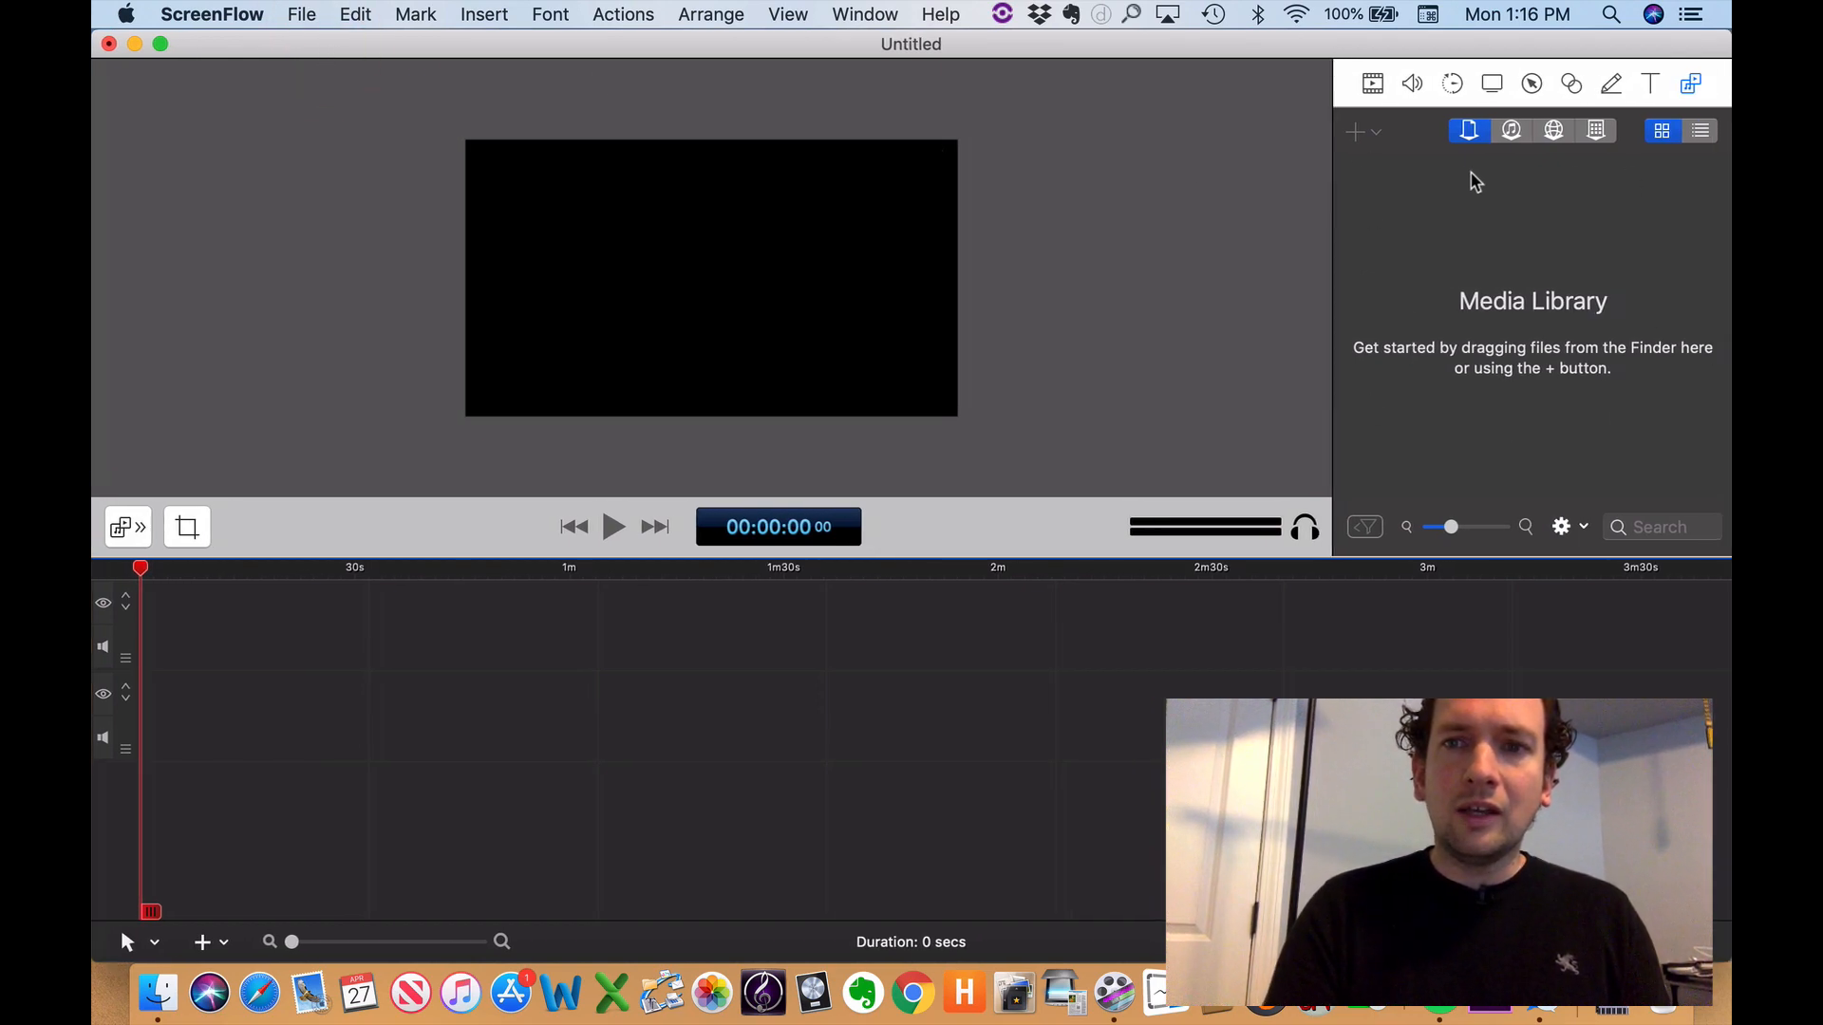
{"action": "left_click", "coordinate": [1373, 86]}
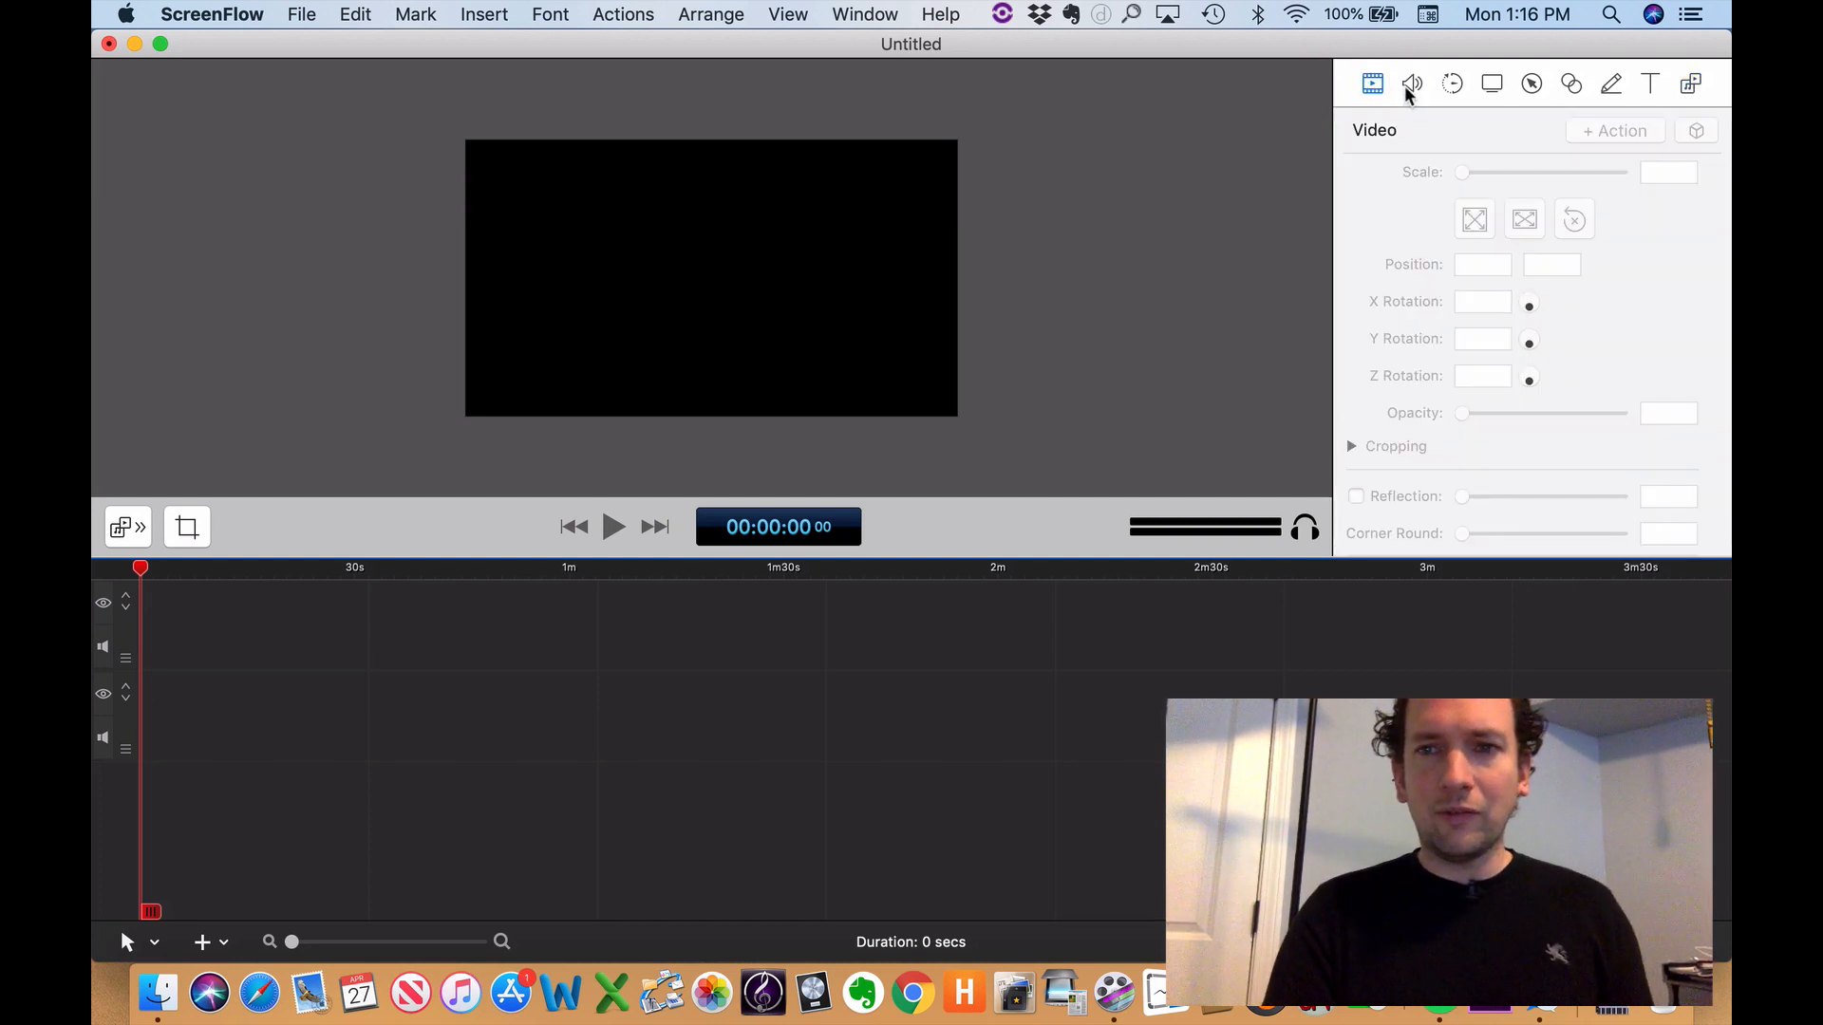
{"action": "left_click", "coordinate": [1408, 88]}
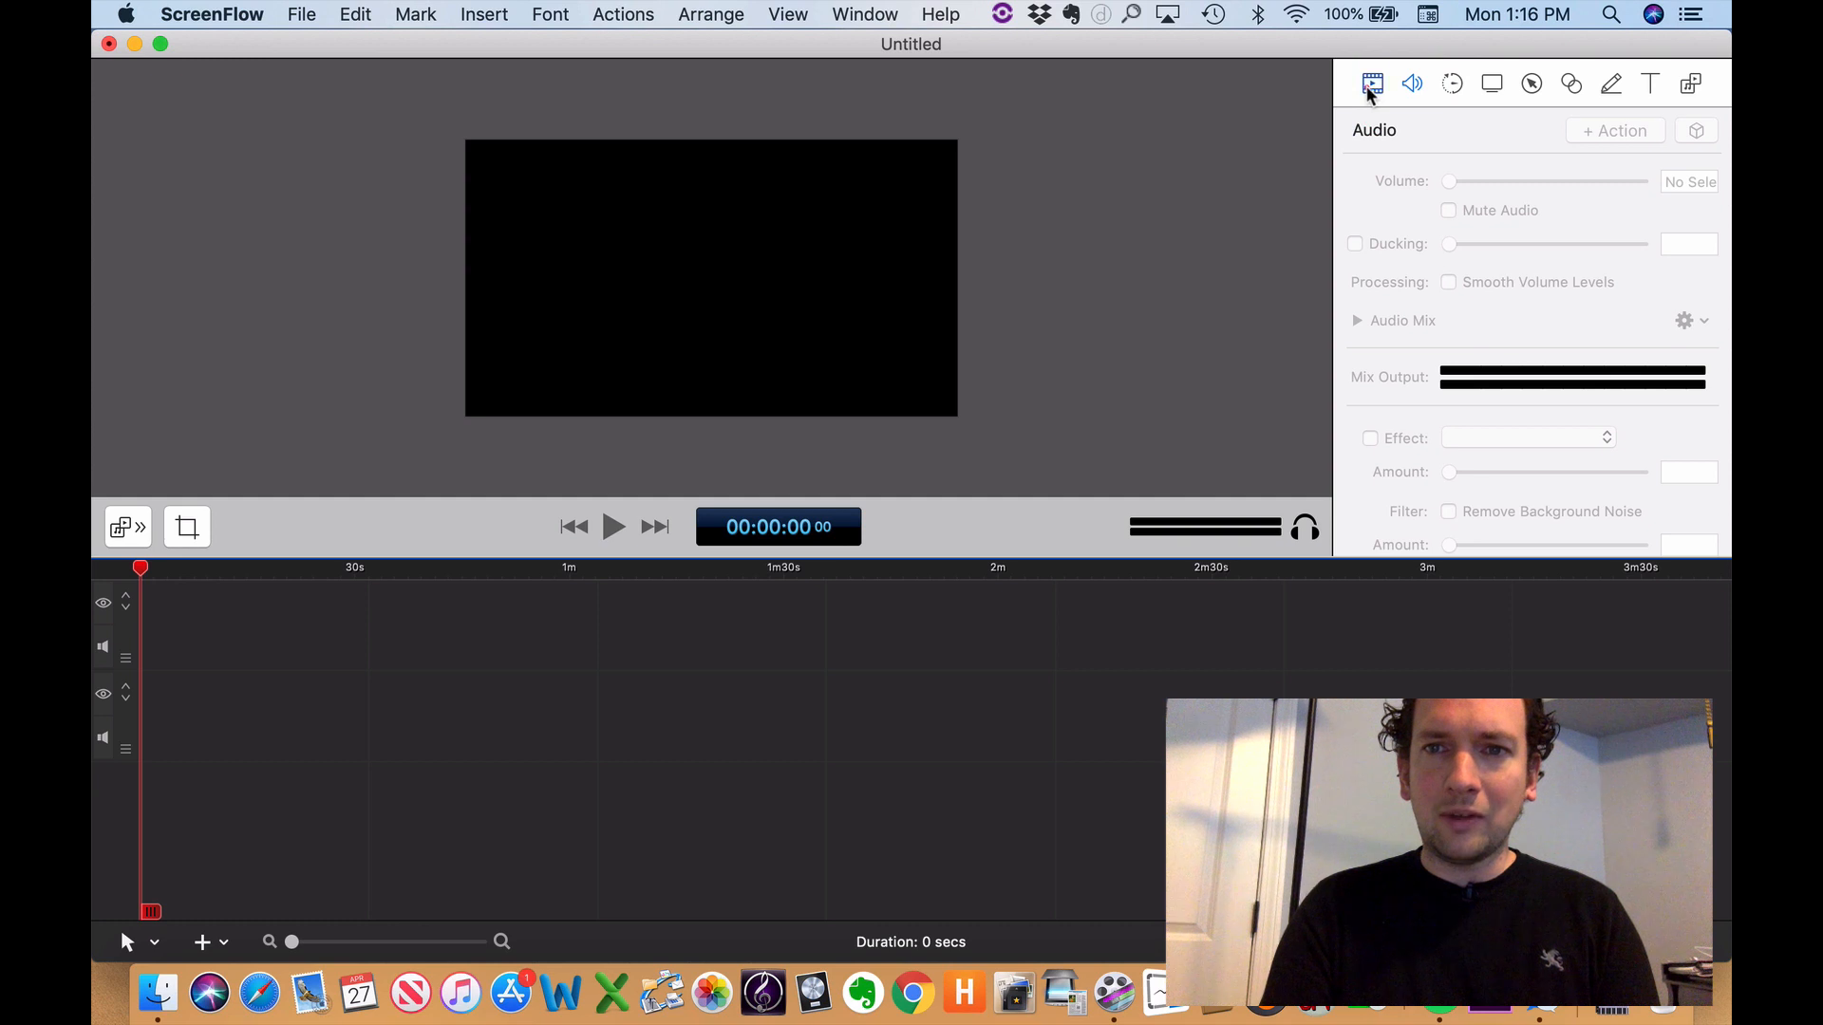
{"action": "left_click", "coordinate": [1371, 88]}
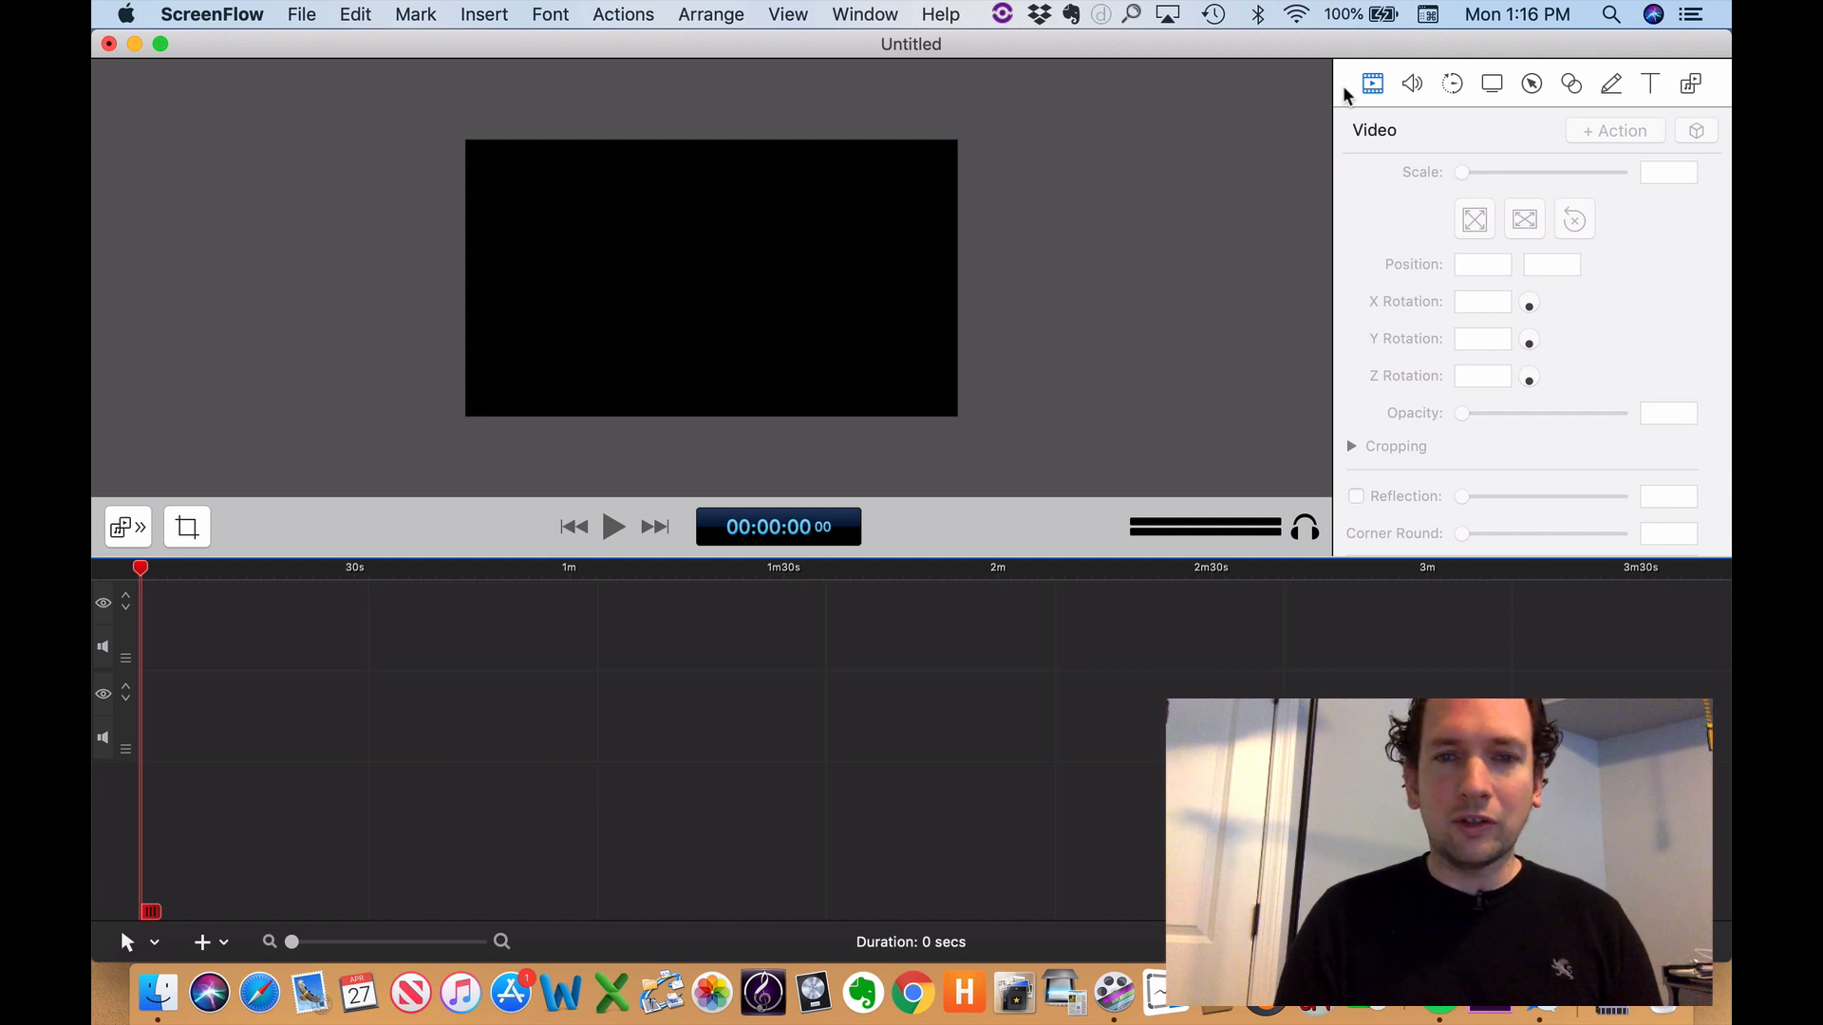
- Move the document window aside to uncover the desktop files and add IMG_0347.mov to the timeline
{"action": "mouse_move", "coordinate": [1321, 44]}
{"action": "left_mouse_down"}
{"action": "mouse_move", "coordinate": [1221, 43]}
{"action": "mouse_move", "coordinate": [1377, 43]}
{"action": "mouse_move", "coordinate": [1312, 42]}
{"action": "left_mouse_up"}
{"action": "left_click_drag", "start_coordinate": [1680, 41], "coordinate": [1432, 100]}
{"action": "left_click_drag", "start_coordinate": [1226, 100], "coordinate": [1164, 46]}
{"action": "left_click", "coordinate": [1216, 70]}
{"action": "left_click", "coordinate": [1200, 67]}
{"action": "left_click", "coordinate": [1359, 519]}
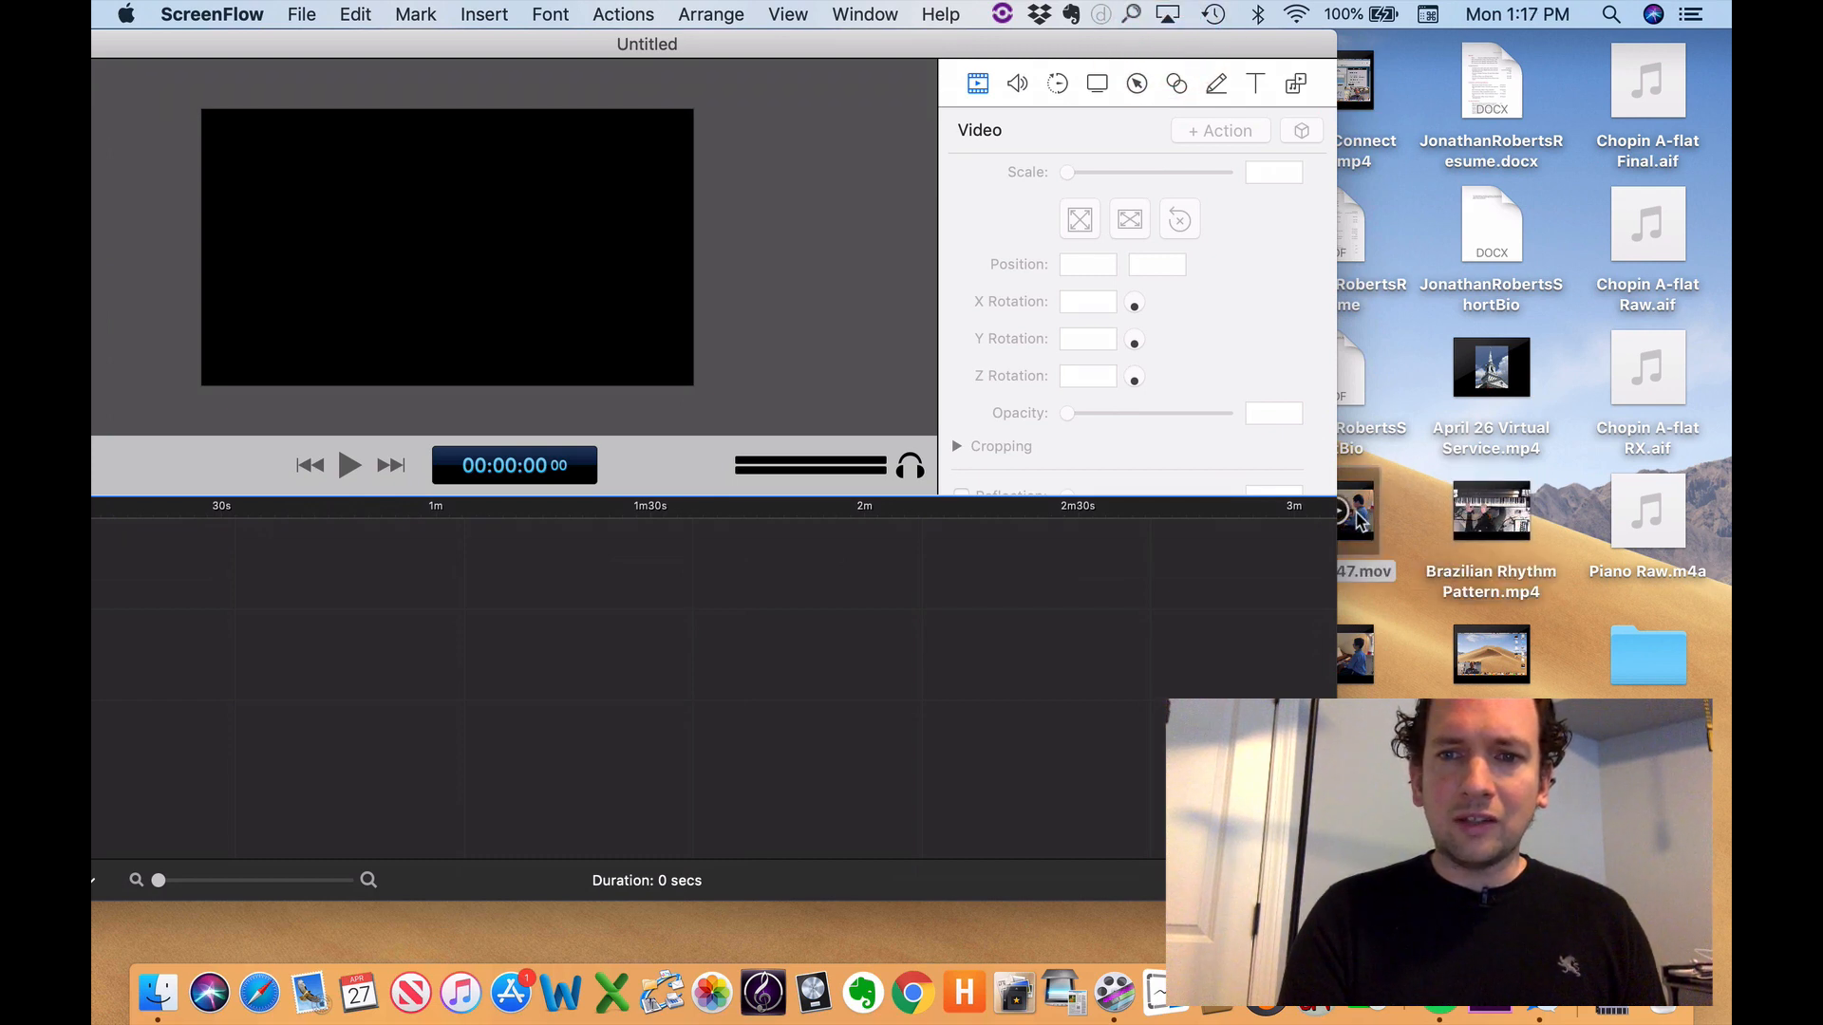
{"action": "left_click_drag", "start_coordinate": [1360, 518], "coordinate": [1184, 564]}
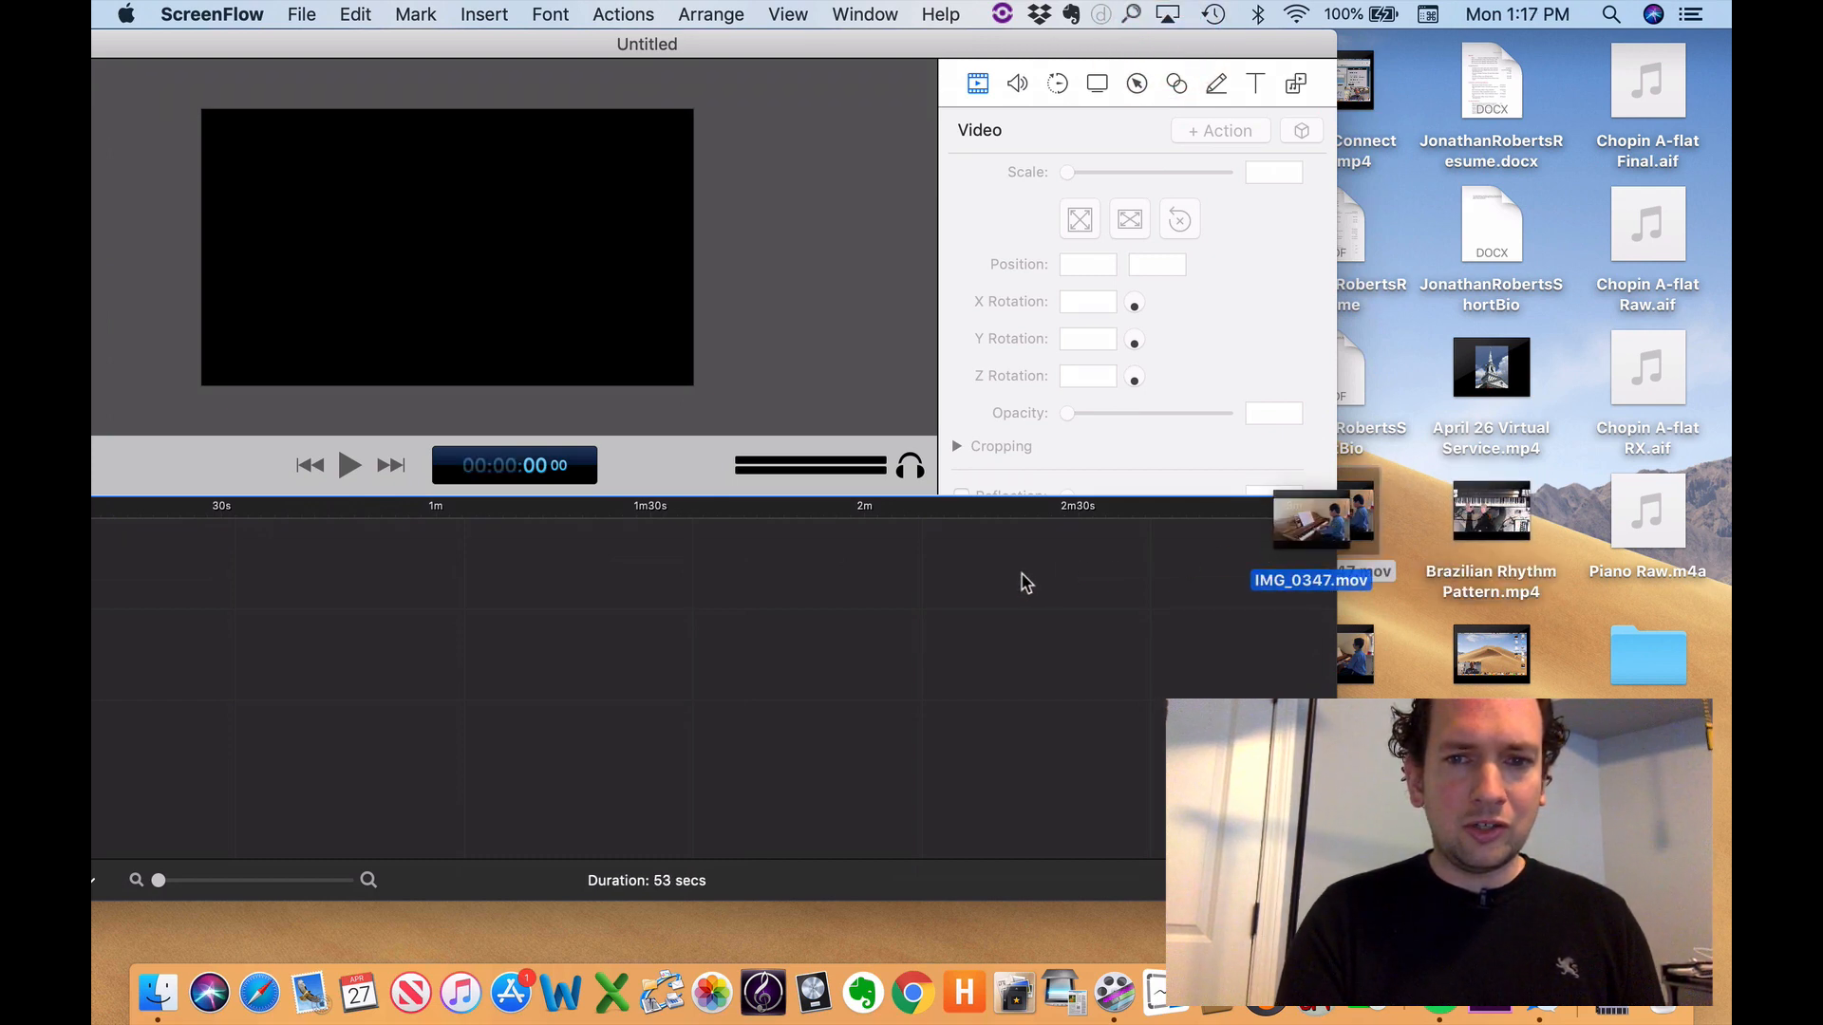
- Drop IMG_0347.mov onto the timeline's first track and move the clip to start at 0 seconds
{"action": "left_click_drag", "start_coordinate": [1026, 583], "coordinate": [193, 573]}
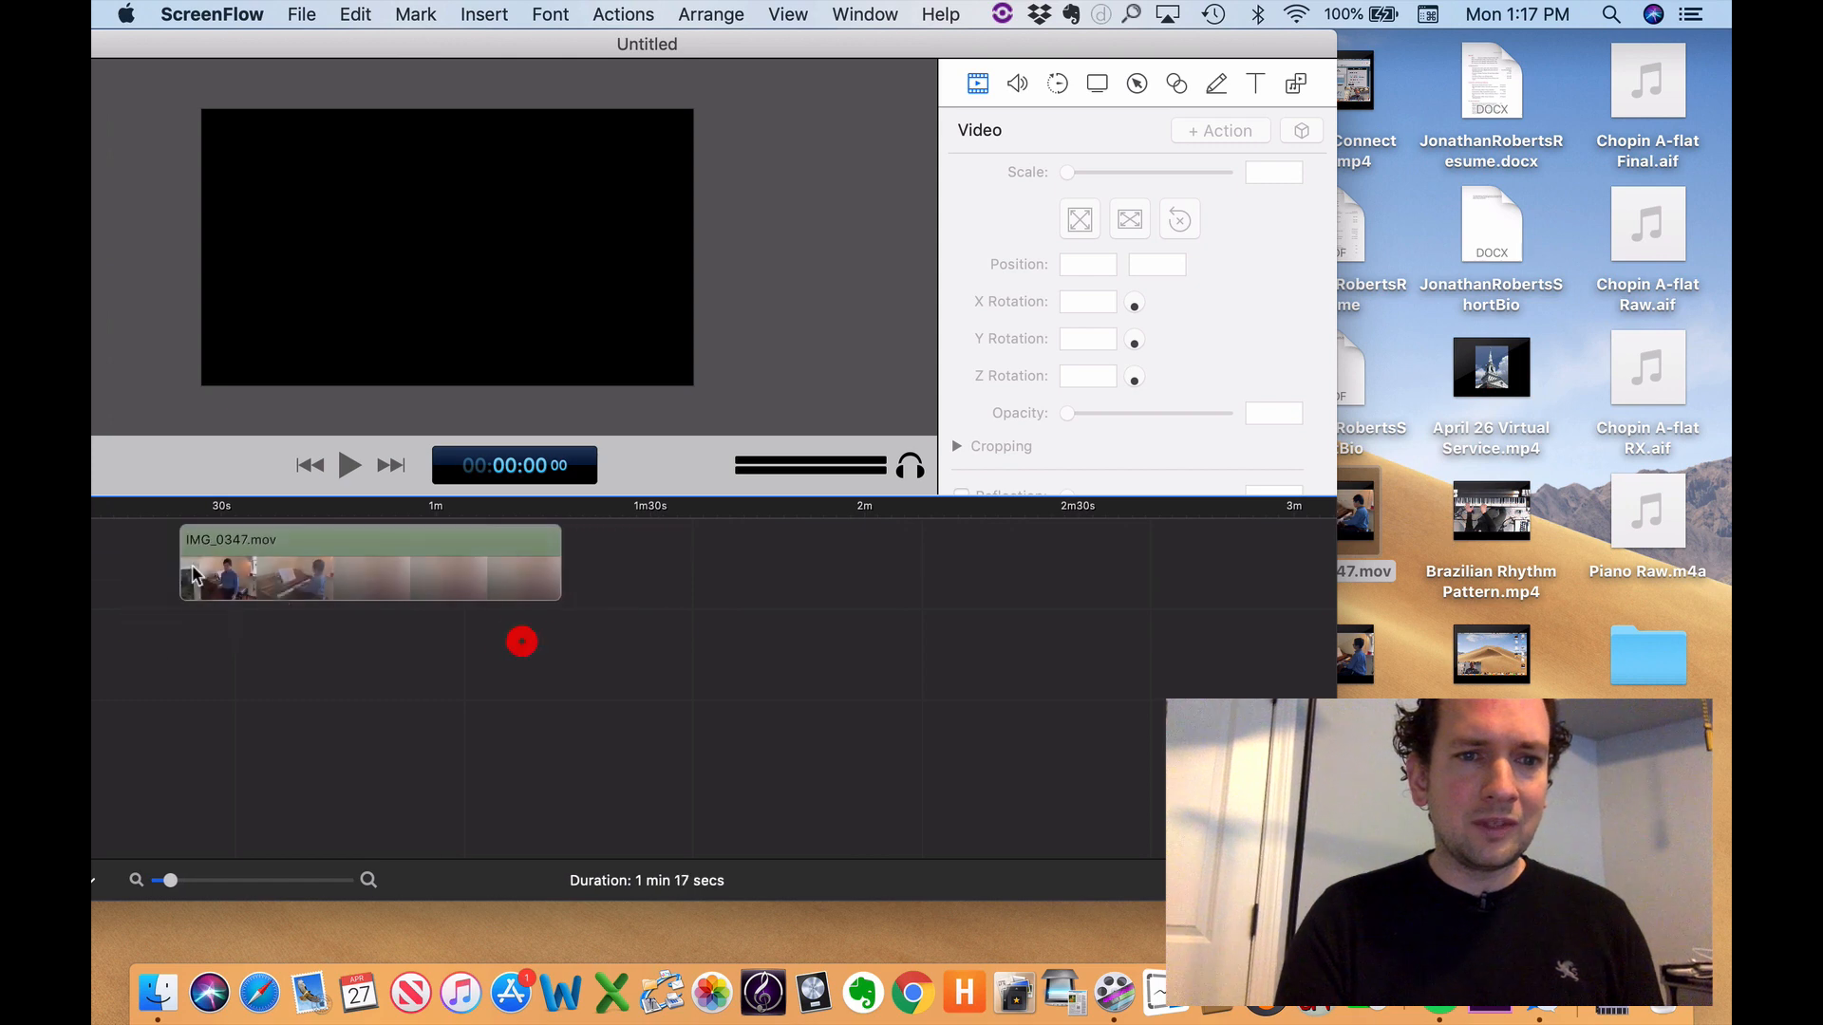
{"action": "left_click_drag", "start_coordinate": [574, 43], "coordinate": [844, 43]}
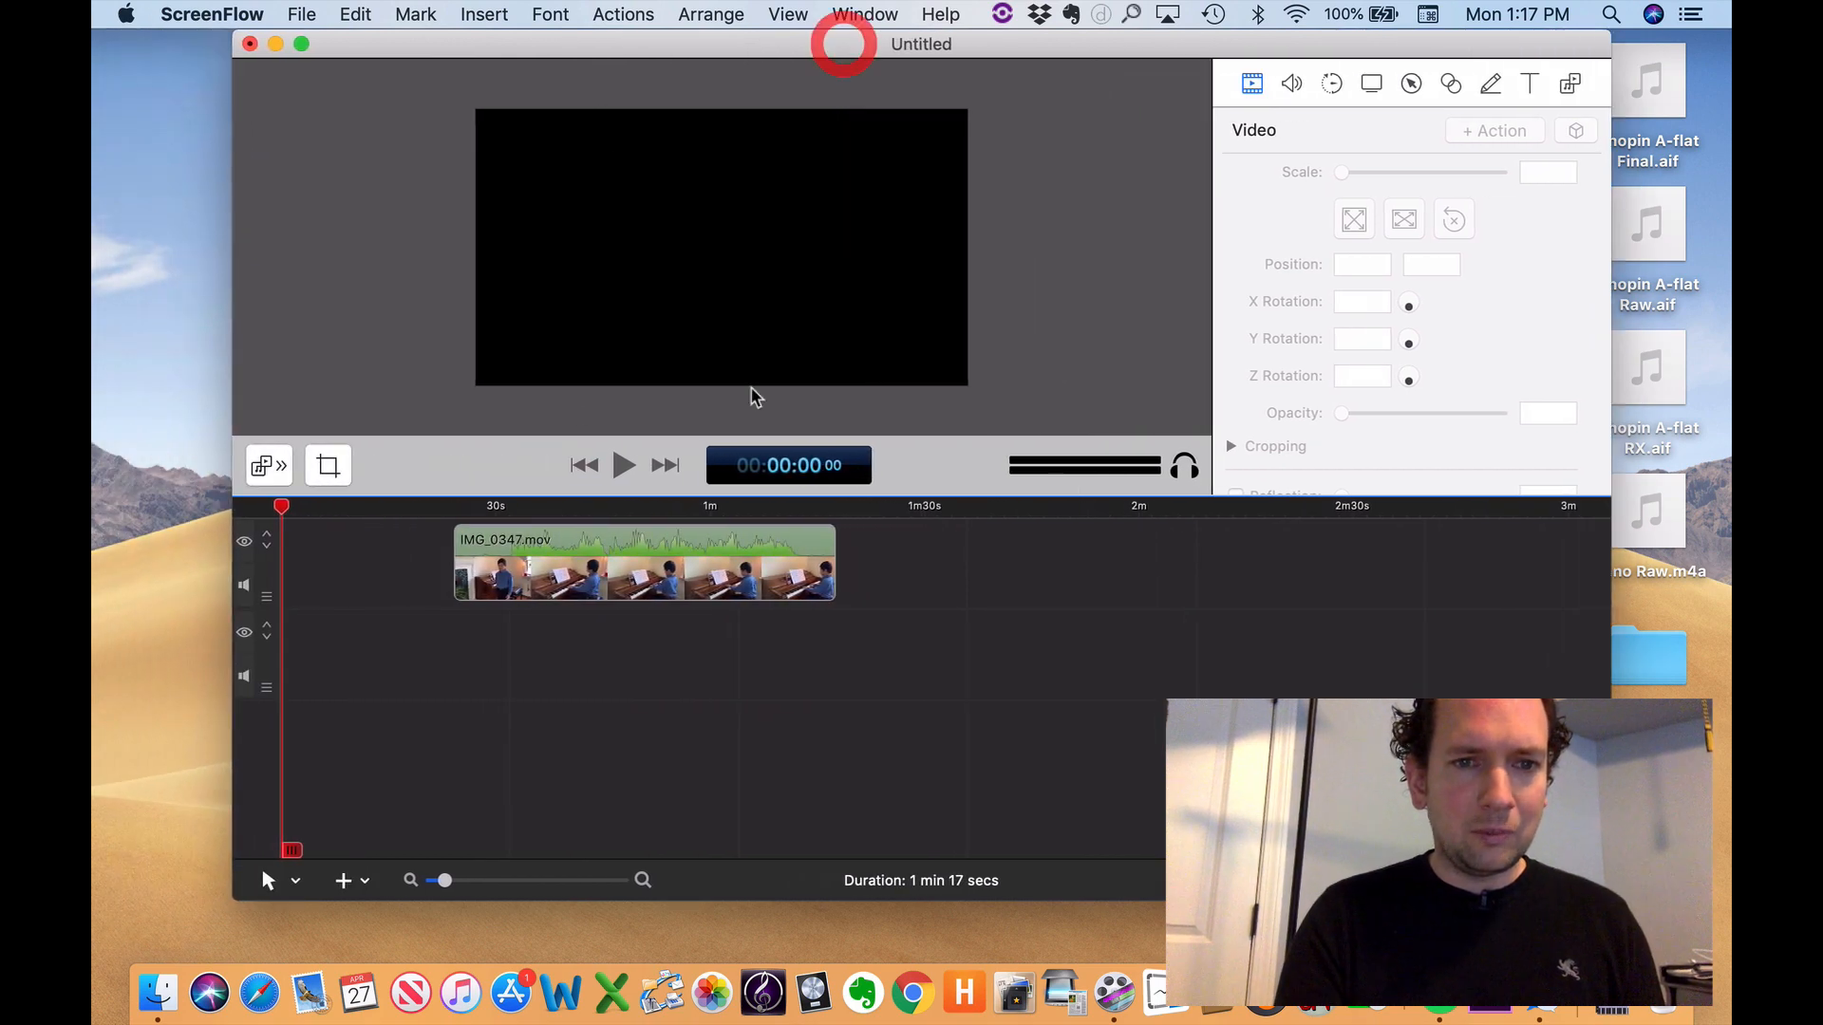
{"action": "left_click_drag", "start_coordinate": [687, 570], "coordinate": [488, 566]}
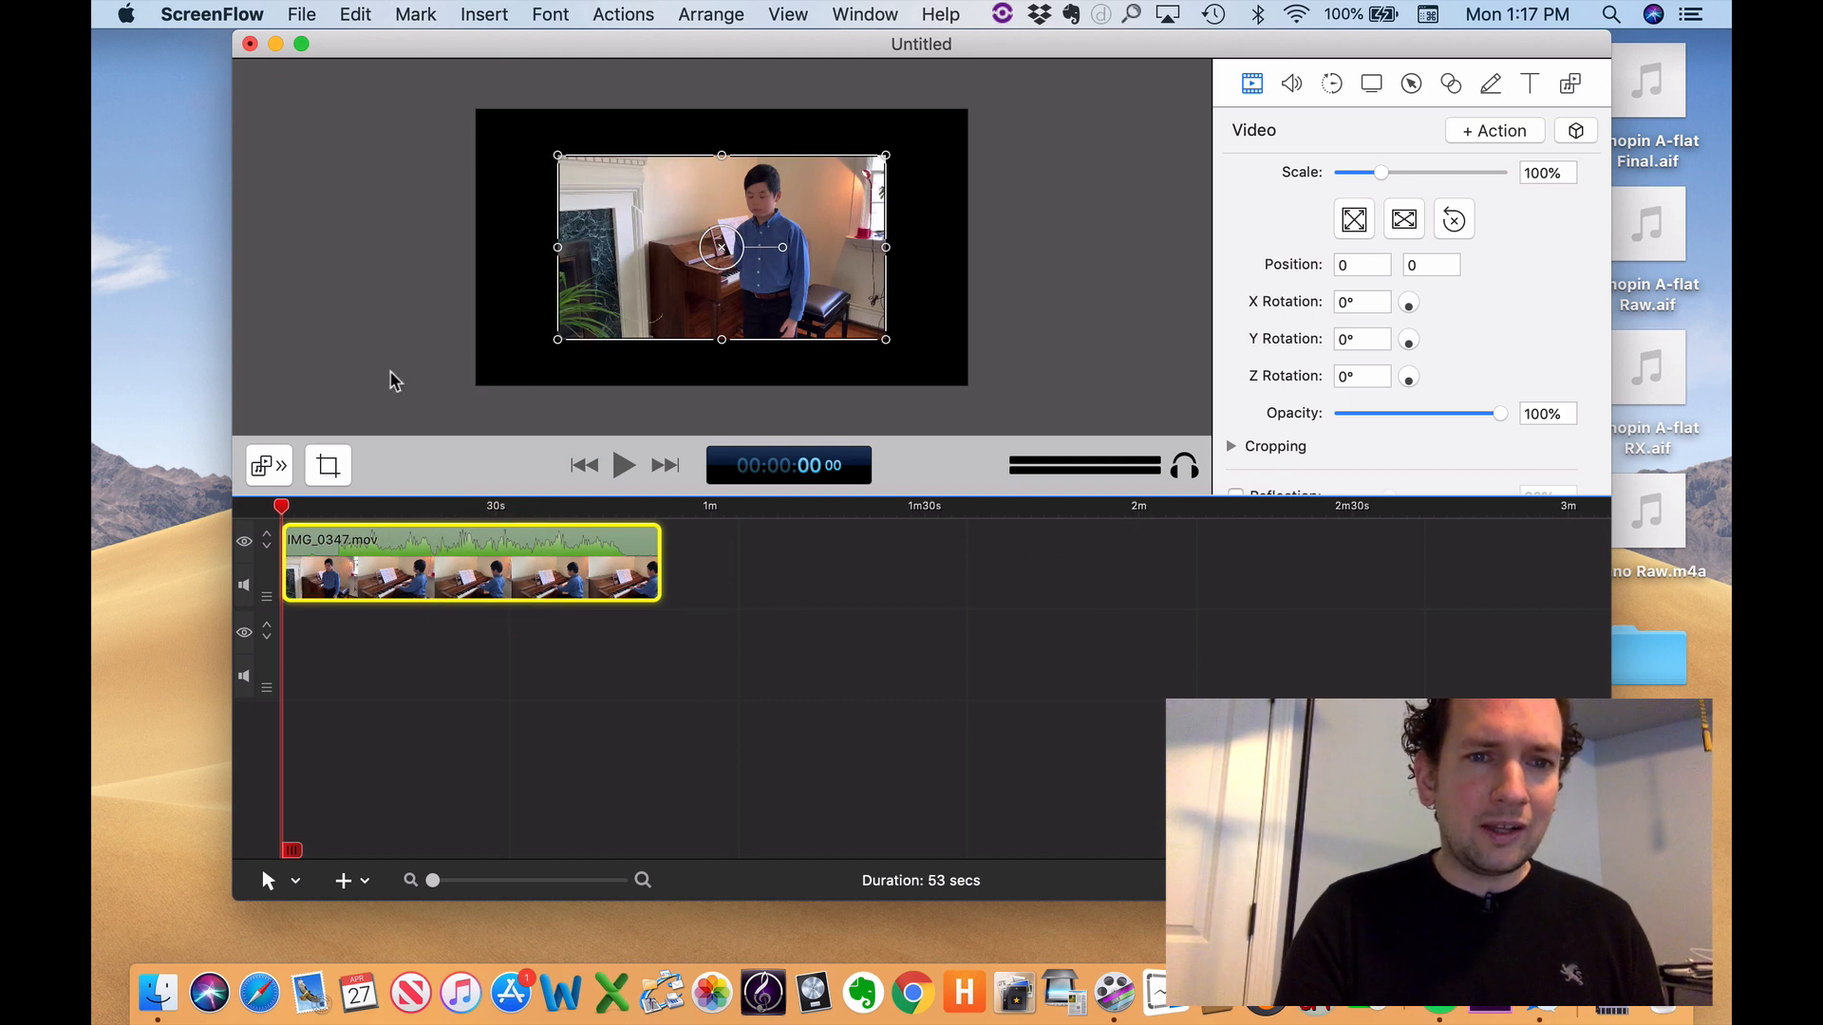
- Add IMG_0352.mov from the desktop to the second track, starting shortly before IMG_0347.mov ends, and bring the whole document window back into view
{"action": "left_click_drag", "start_coordinate": [1368, 42], "coordinate": [1061, 41]}
{"action": "left_click", "coordinate": [1352, 676]}
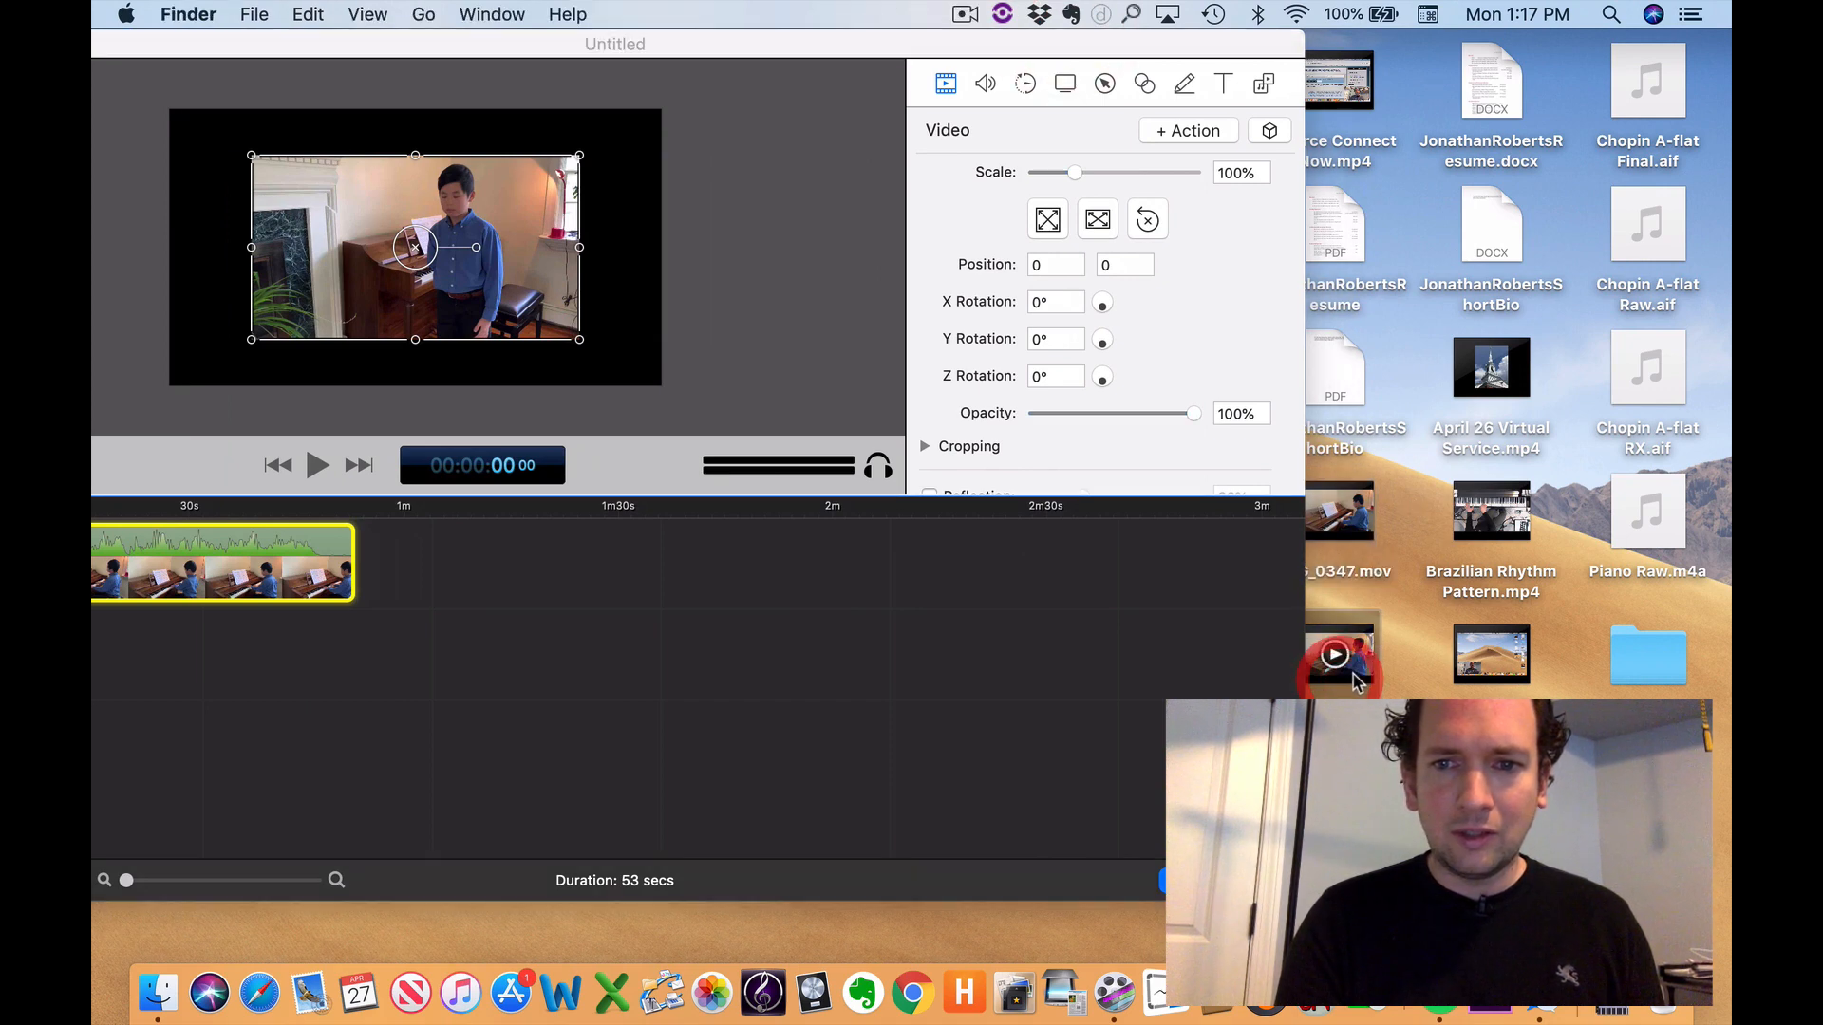
{"action": "left_click_drag", "start_coordinate": [1367, 676], "coordinate": [489, 665]}
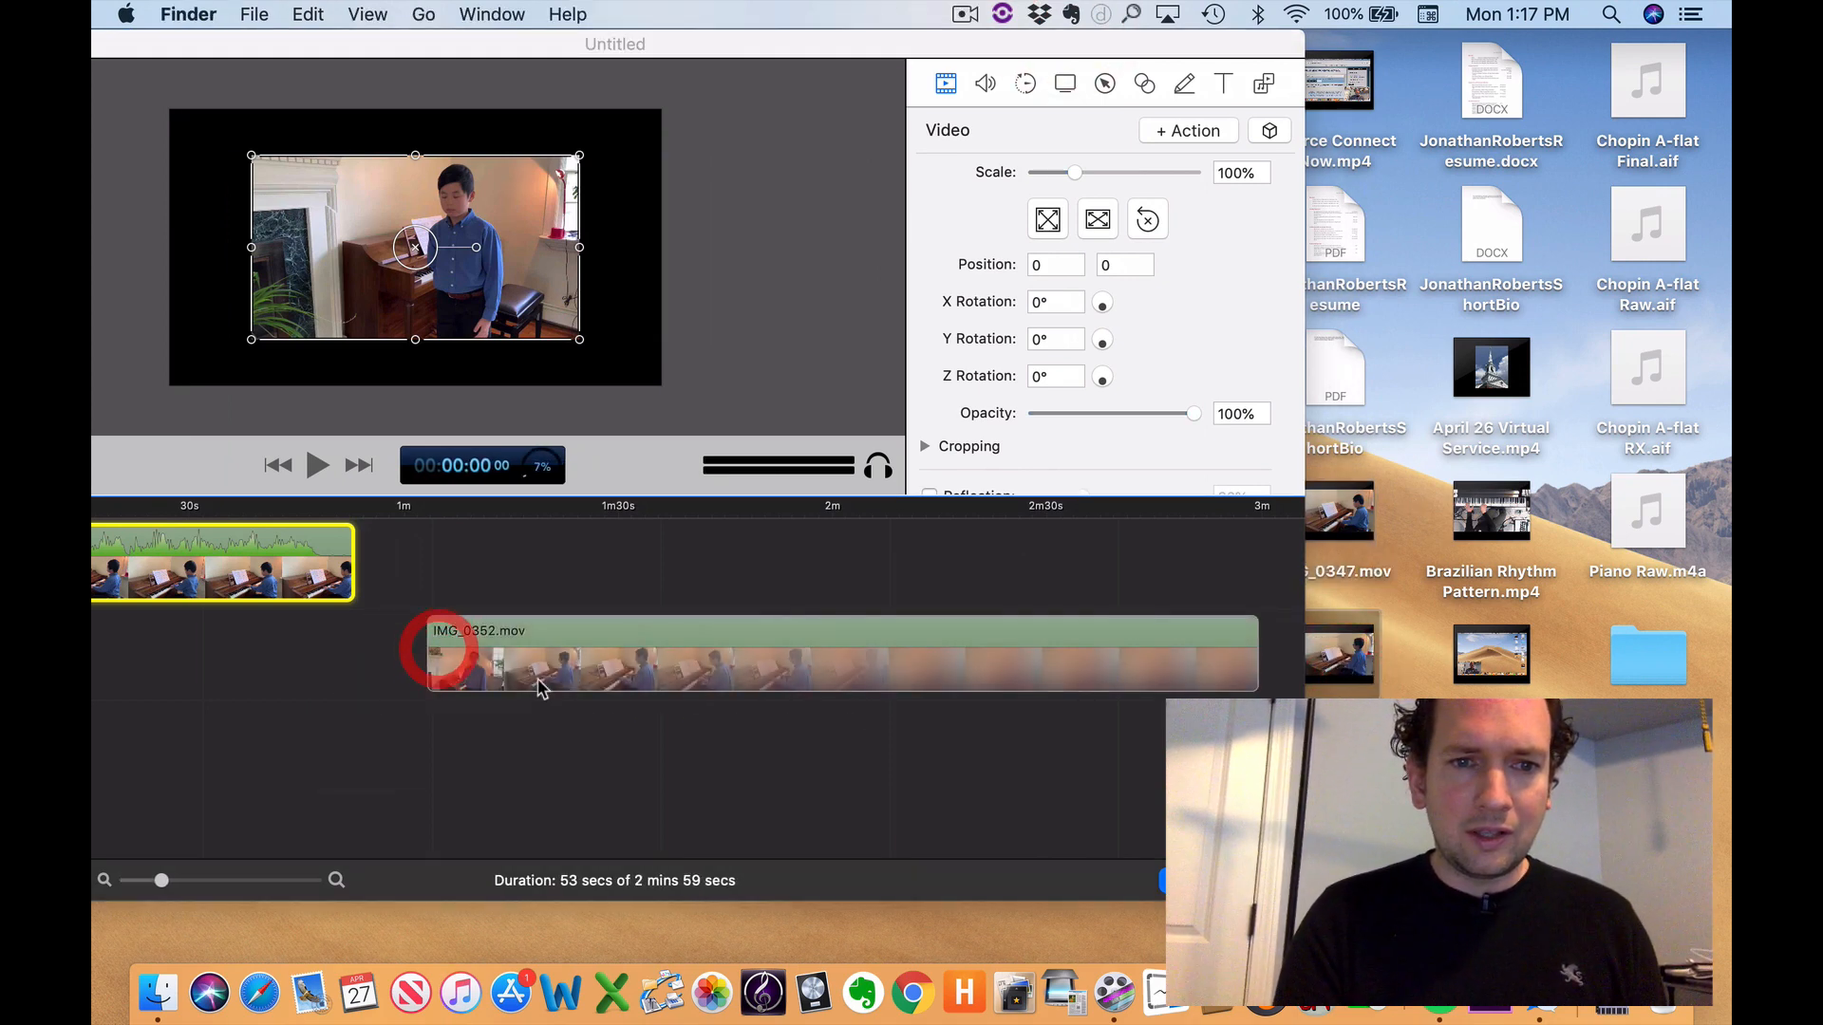
{"action": "left_click", "coordinate": [451, 654]}
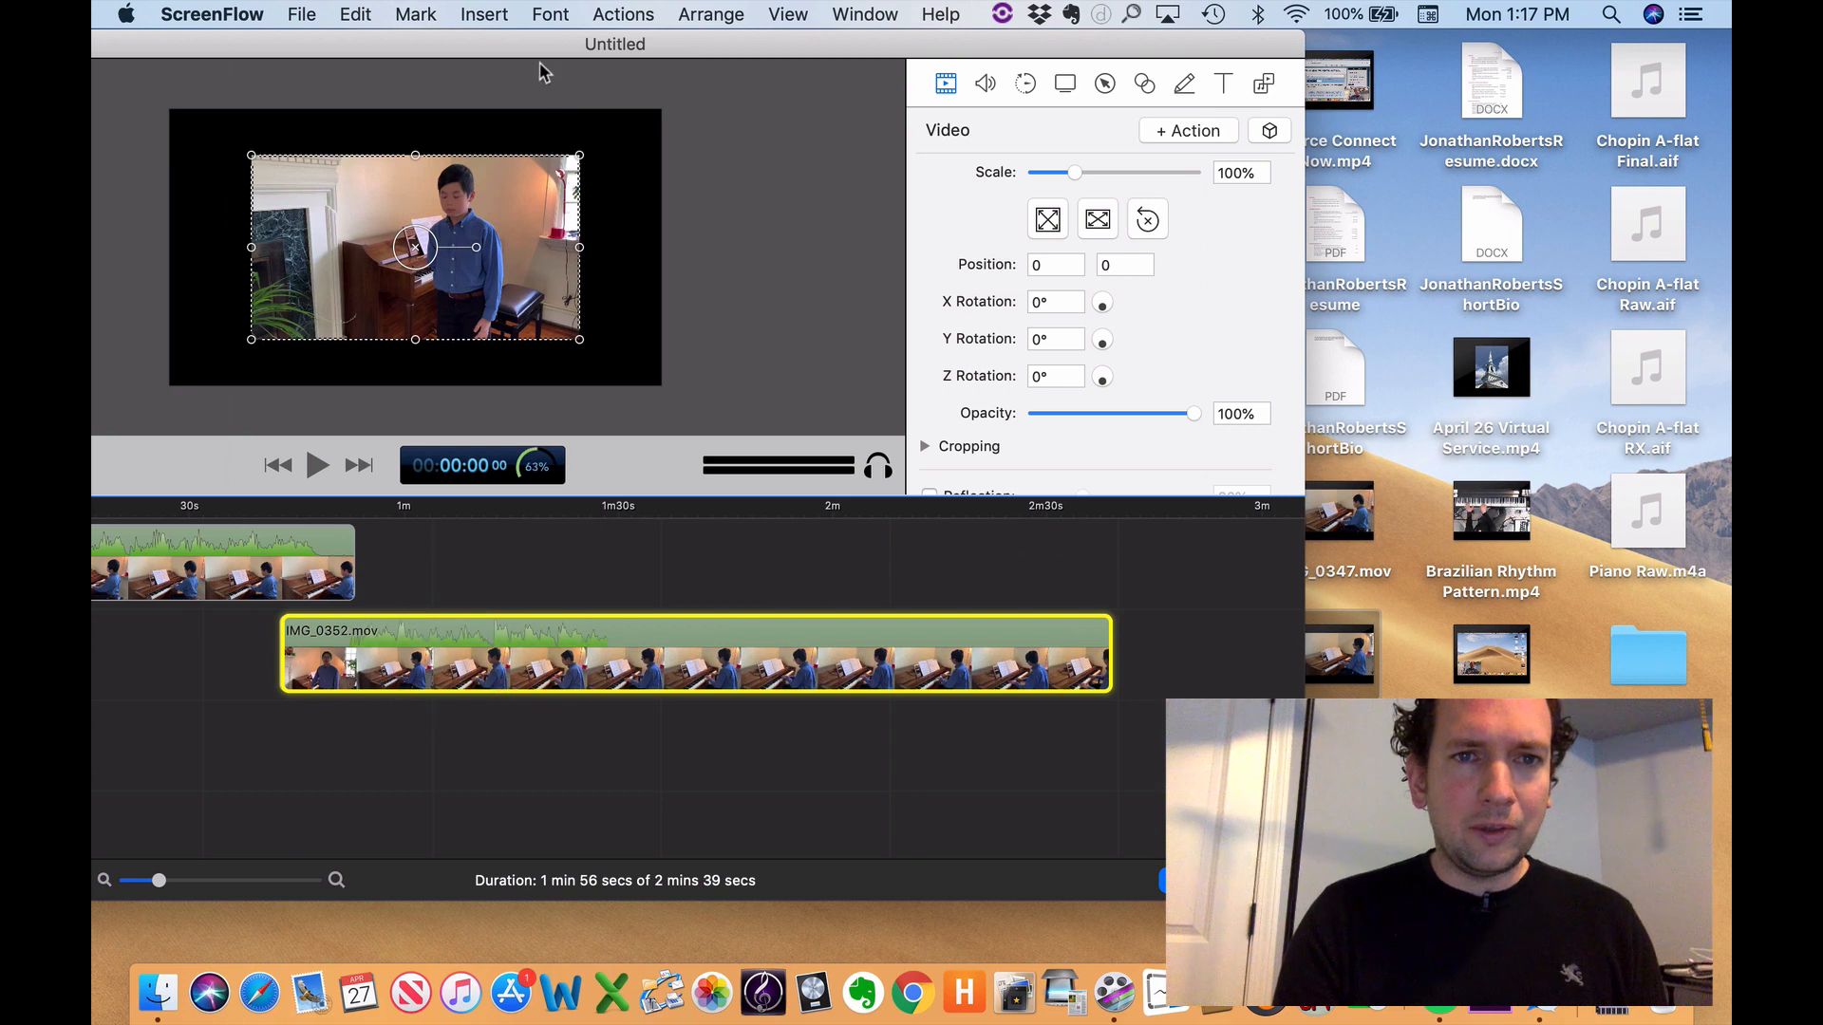
{"action": "left_click_drag", "start_coordinate": [548, 53], "coordinate": [903, 53]}
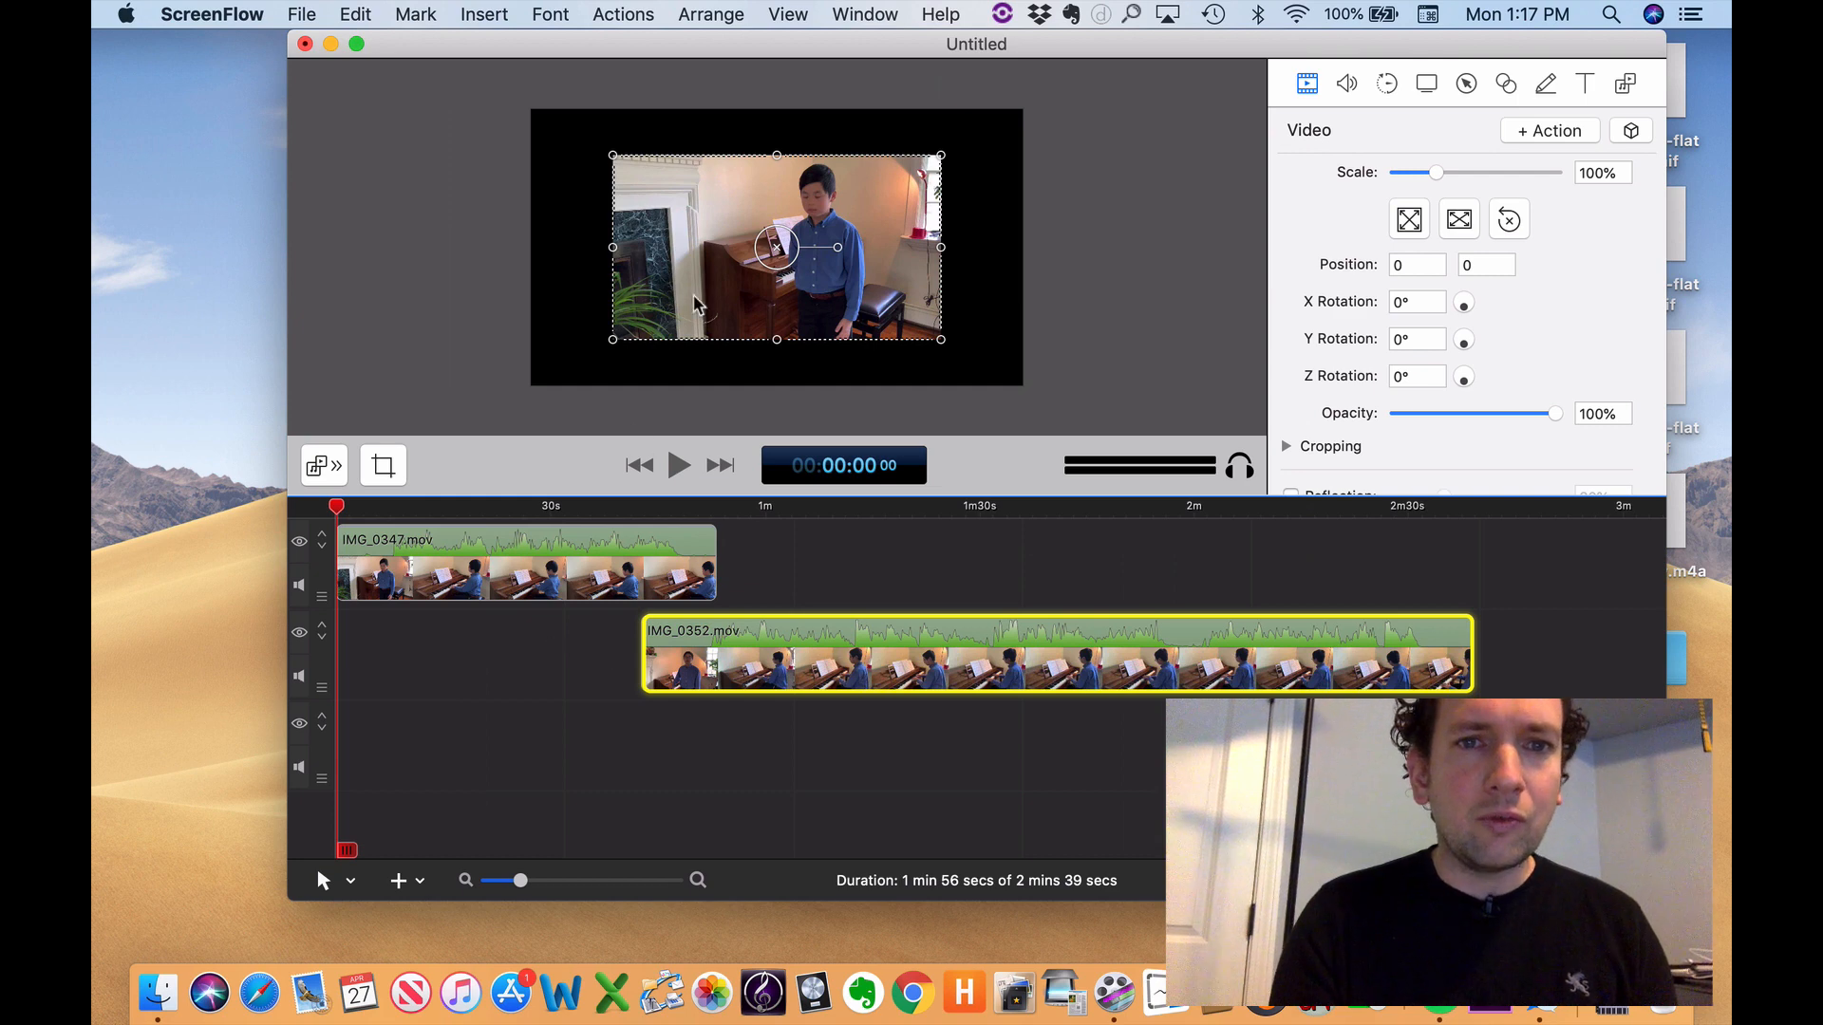
- Offset IMG_0352.mov to position 200, 80 on the canvas and place IMG_0347.mov in the canvas's upper-left corner at -320, 180
{"action": "left_click_drag", "start_coordinate": [681, 314], "coordinate": [744, 320]}
{"action": "left_click", "coordinate": [741, 316]}
{"action": "left_click", "coordinate": [529, 566]}
{"action": "left_click_drag", "start_coordinate": [462, 508], "coordinate": [329, 509]}
{"action": "left_click_drag", "start_coordinate": [721, 280], "coordinate": [640, 235]}
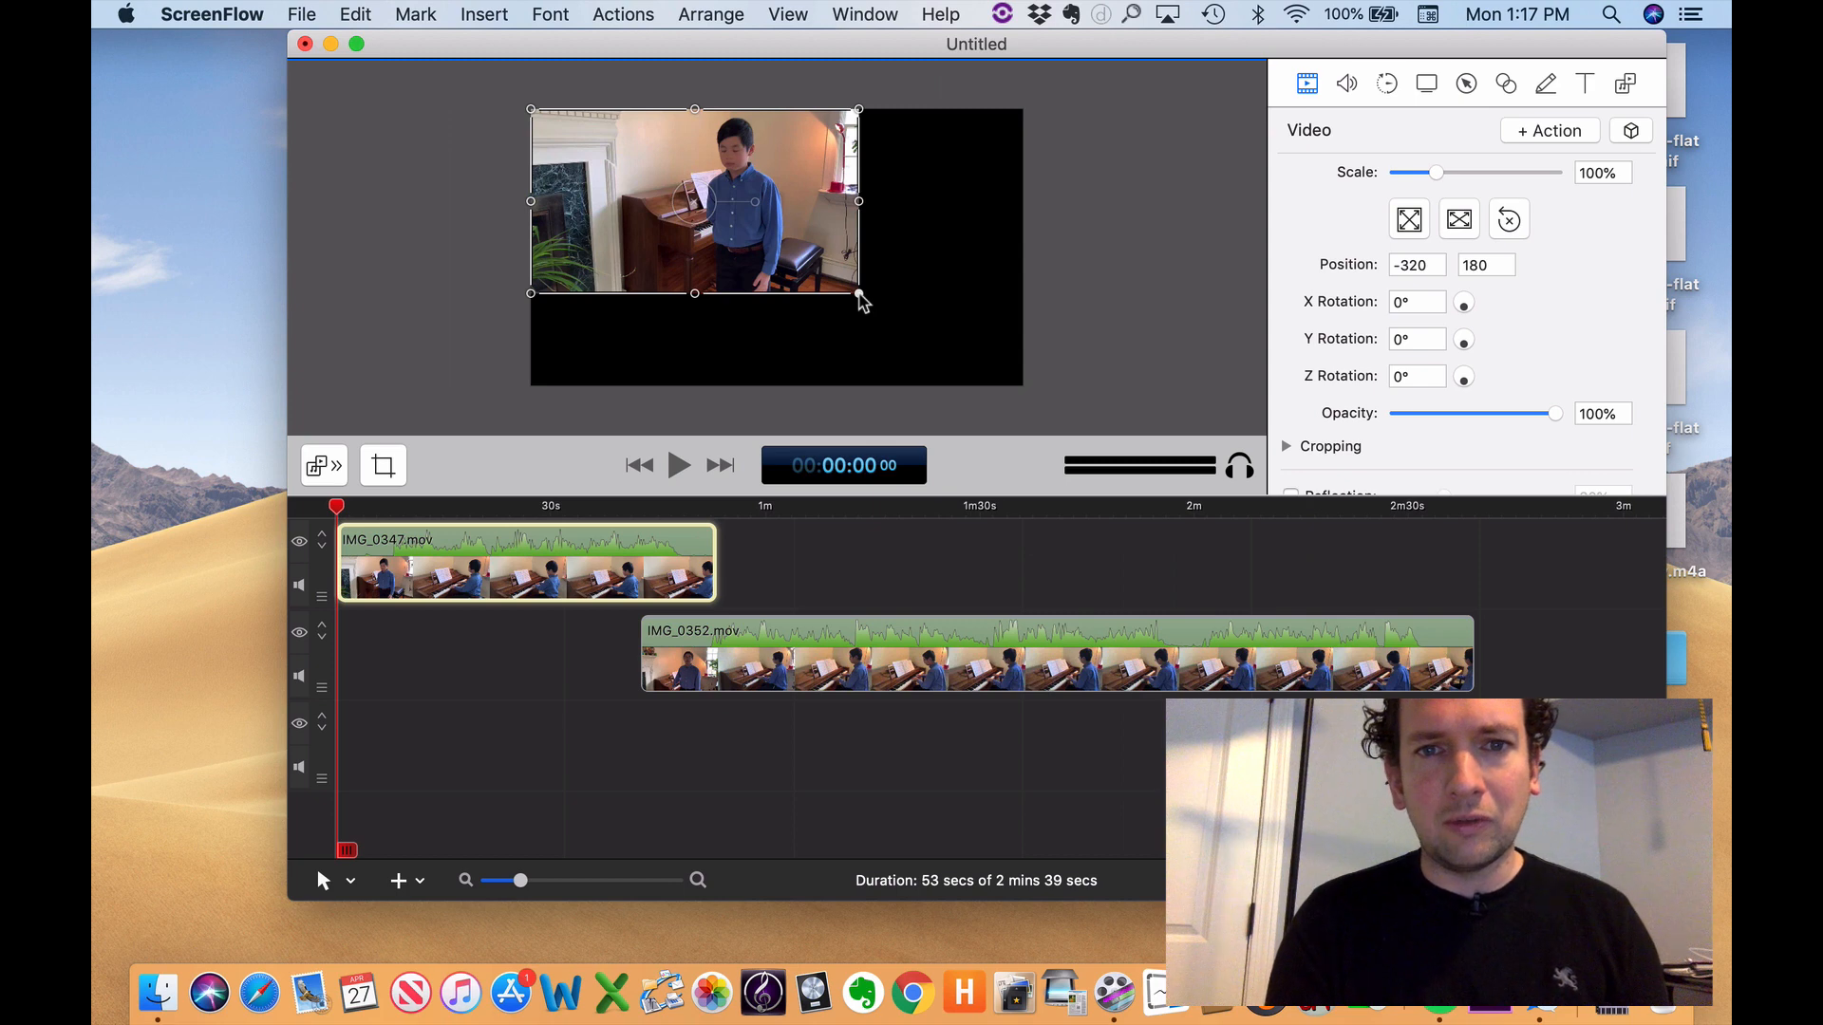
- Enlarge IMG_0347.mov from its lower-right corner to fill the canvas, then deselect it
{"action": "left_click_drag", "start_coordinate": [860, 294], "coordinate": [978, 359]}
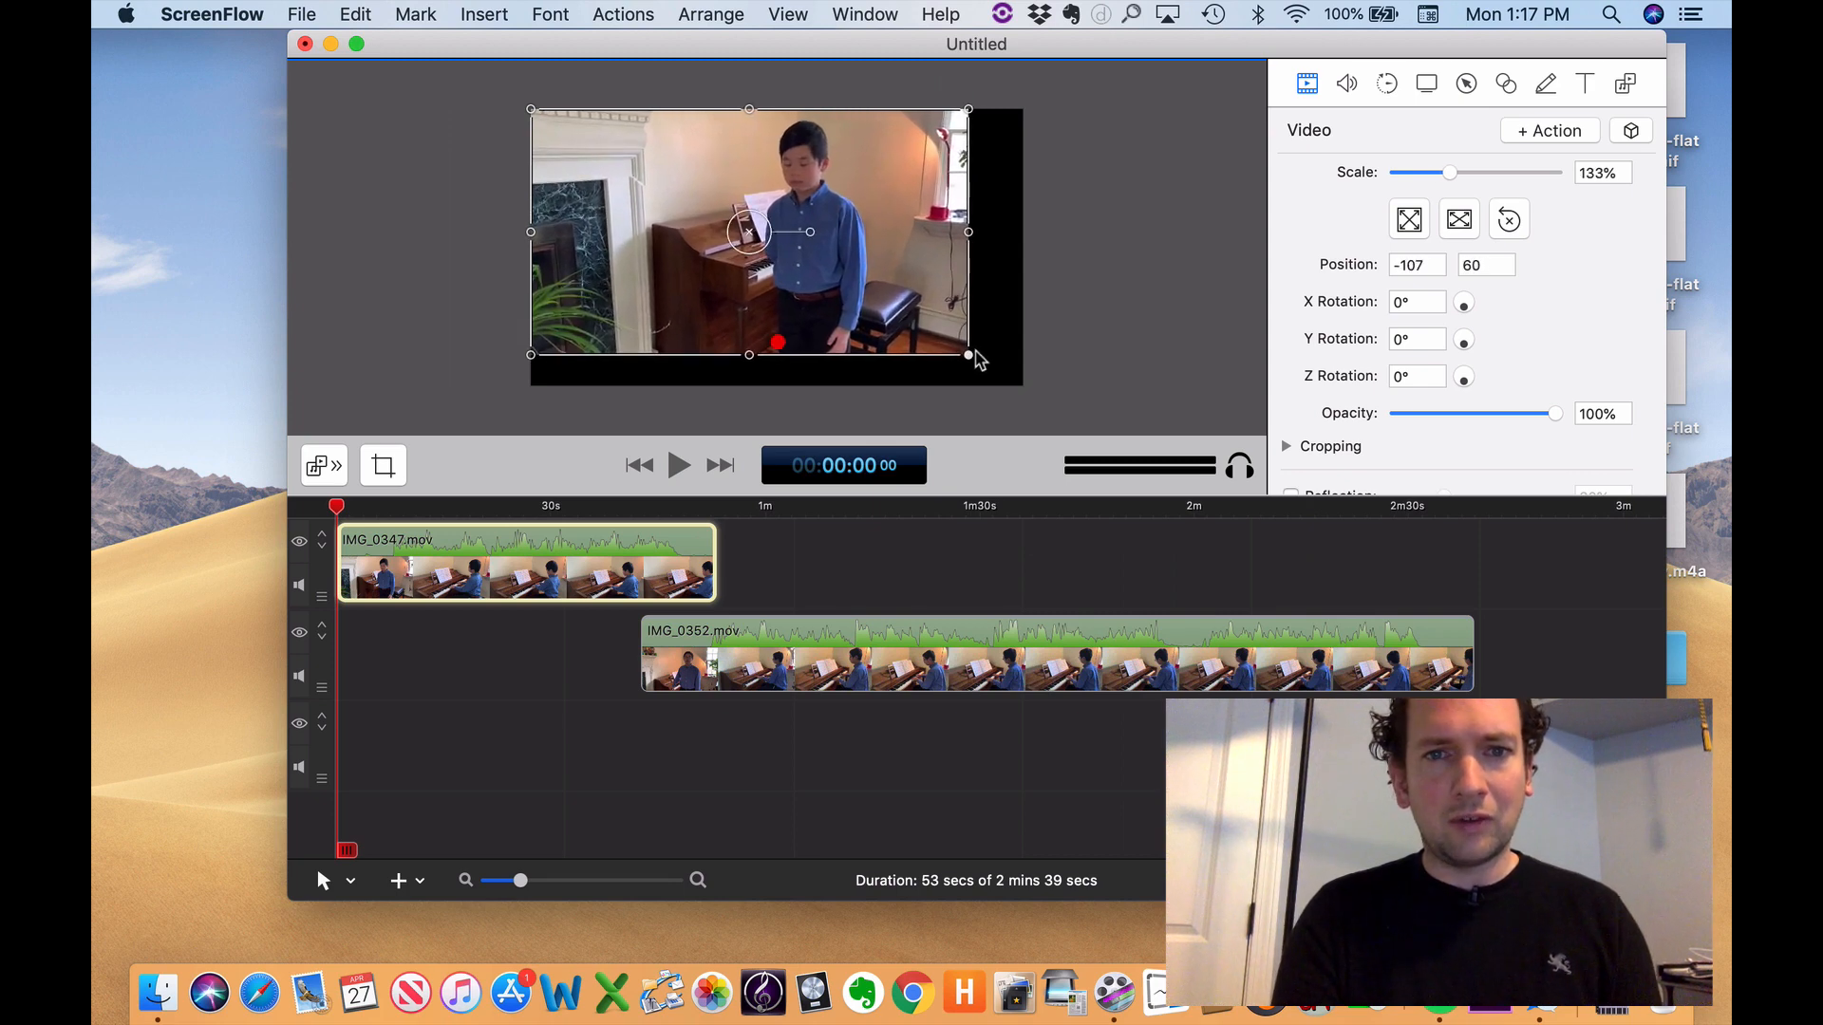
{"action": "left_click_drag", "start_coordinate": [748, 357], "coordinate": [744, 369]}
{"action": "left_click_drag", "start_coordinate": [972, 360], "coordinate": [1018, 387]}
{"action": "left_click", "coordinate": [504, 302]}
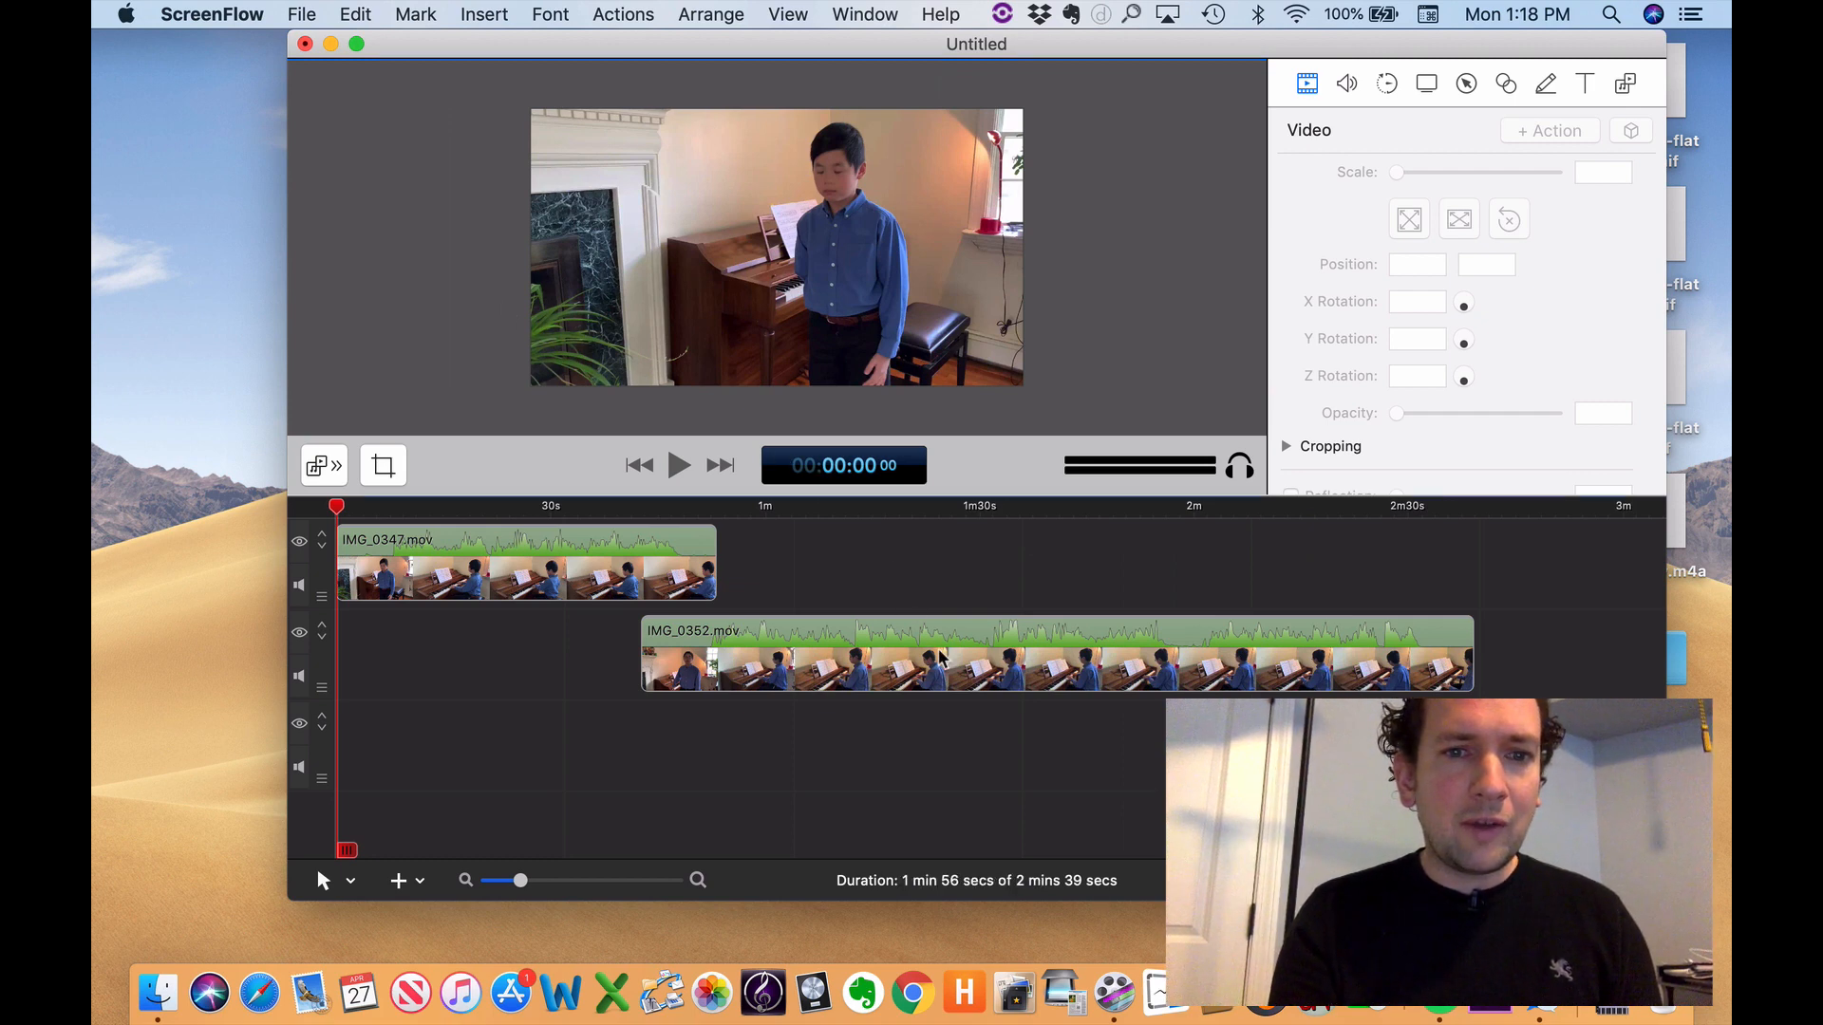
- Move IMG_0352.mov to the start of the second track and mute both clip tracks
{"action": "left_click_drag", "start_coordinate": [921, 634], "coordinate": [622, 638]}
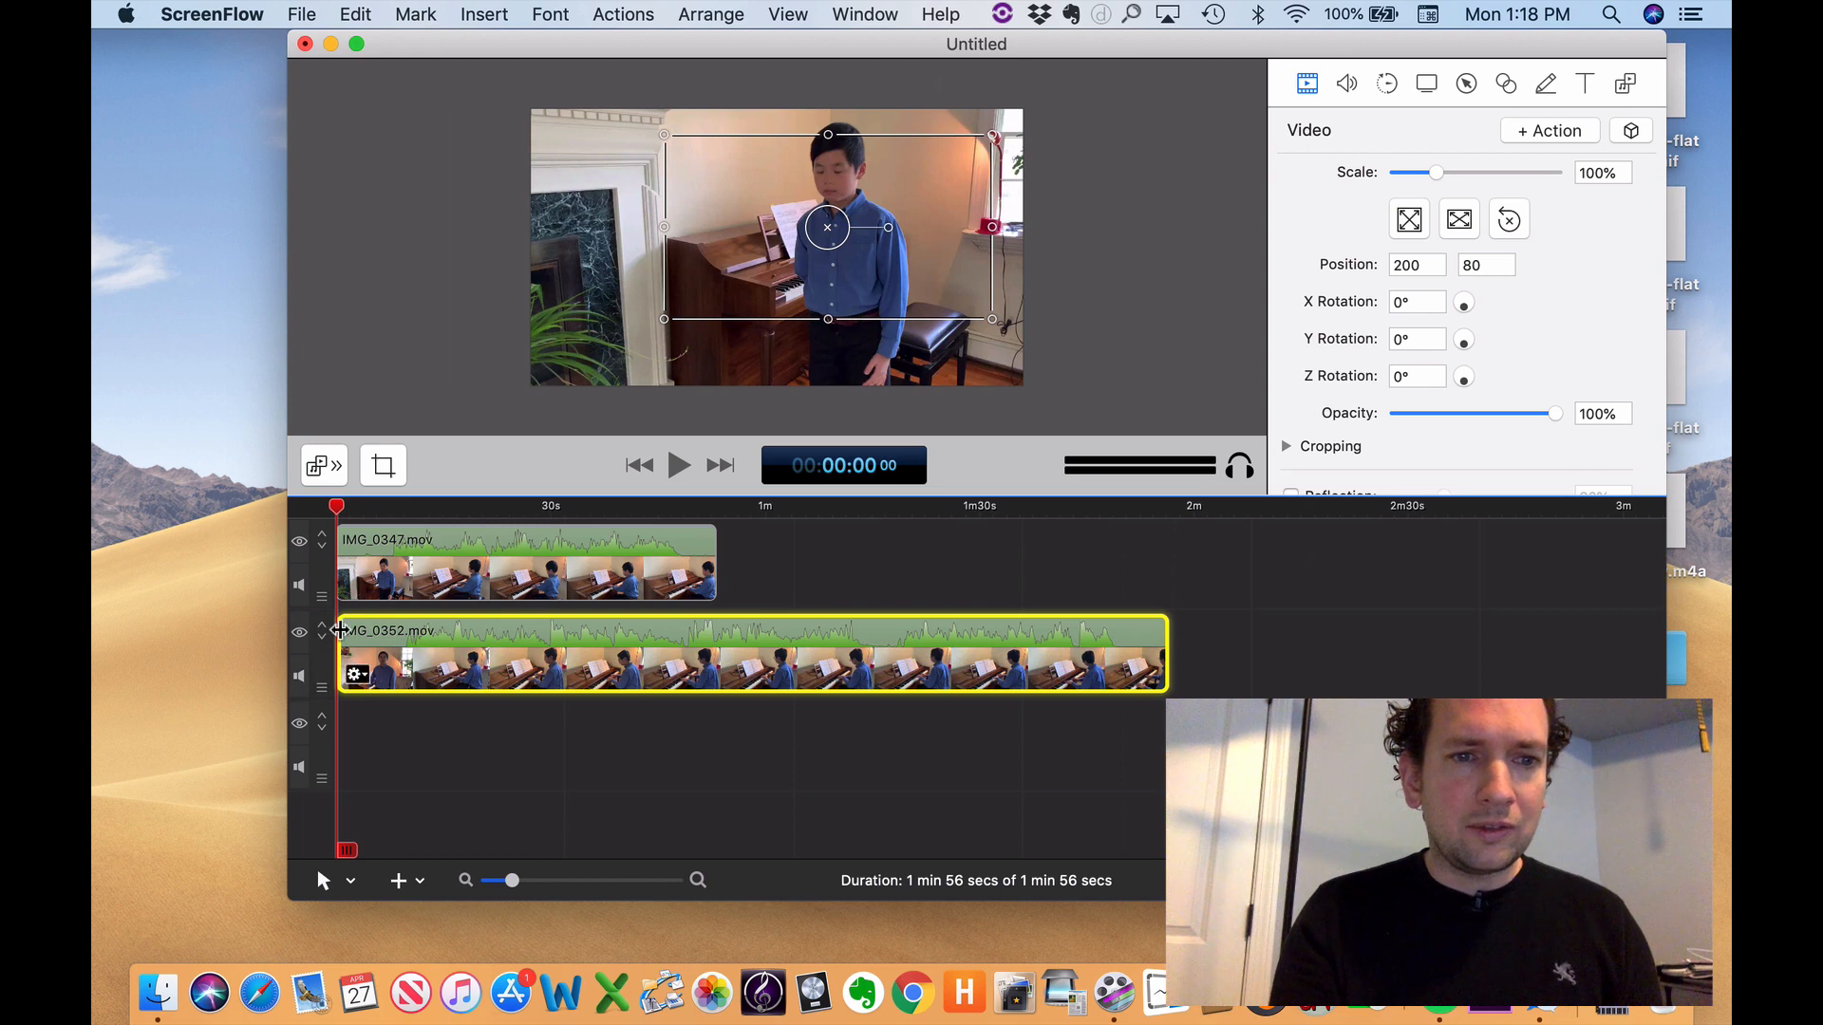
{"action": "left_click", "coordinate": [299, 584]}
{"action": "left_click", "coordinate": [299, 676]}
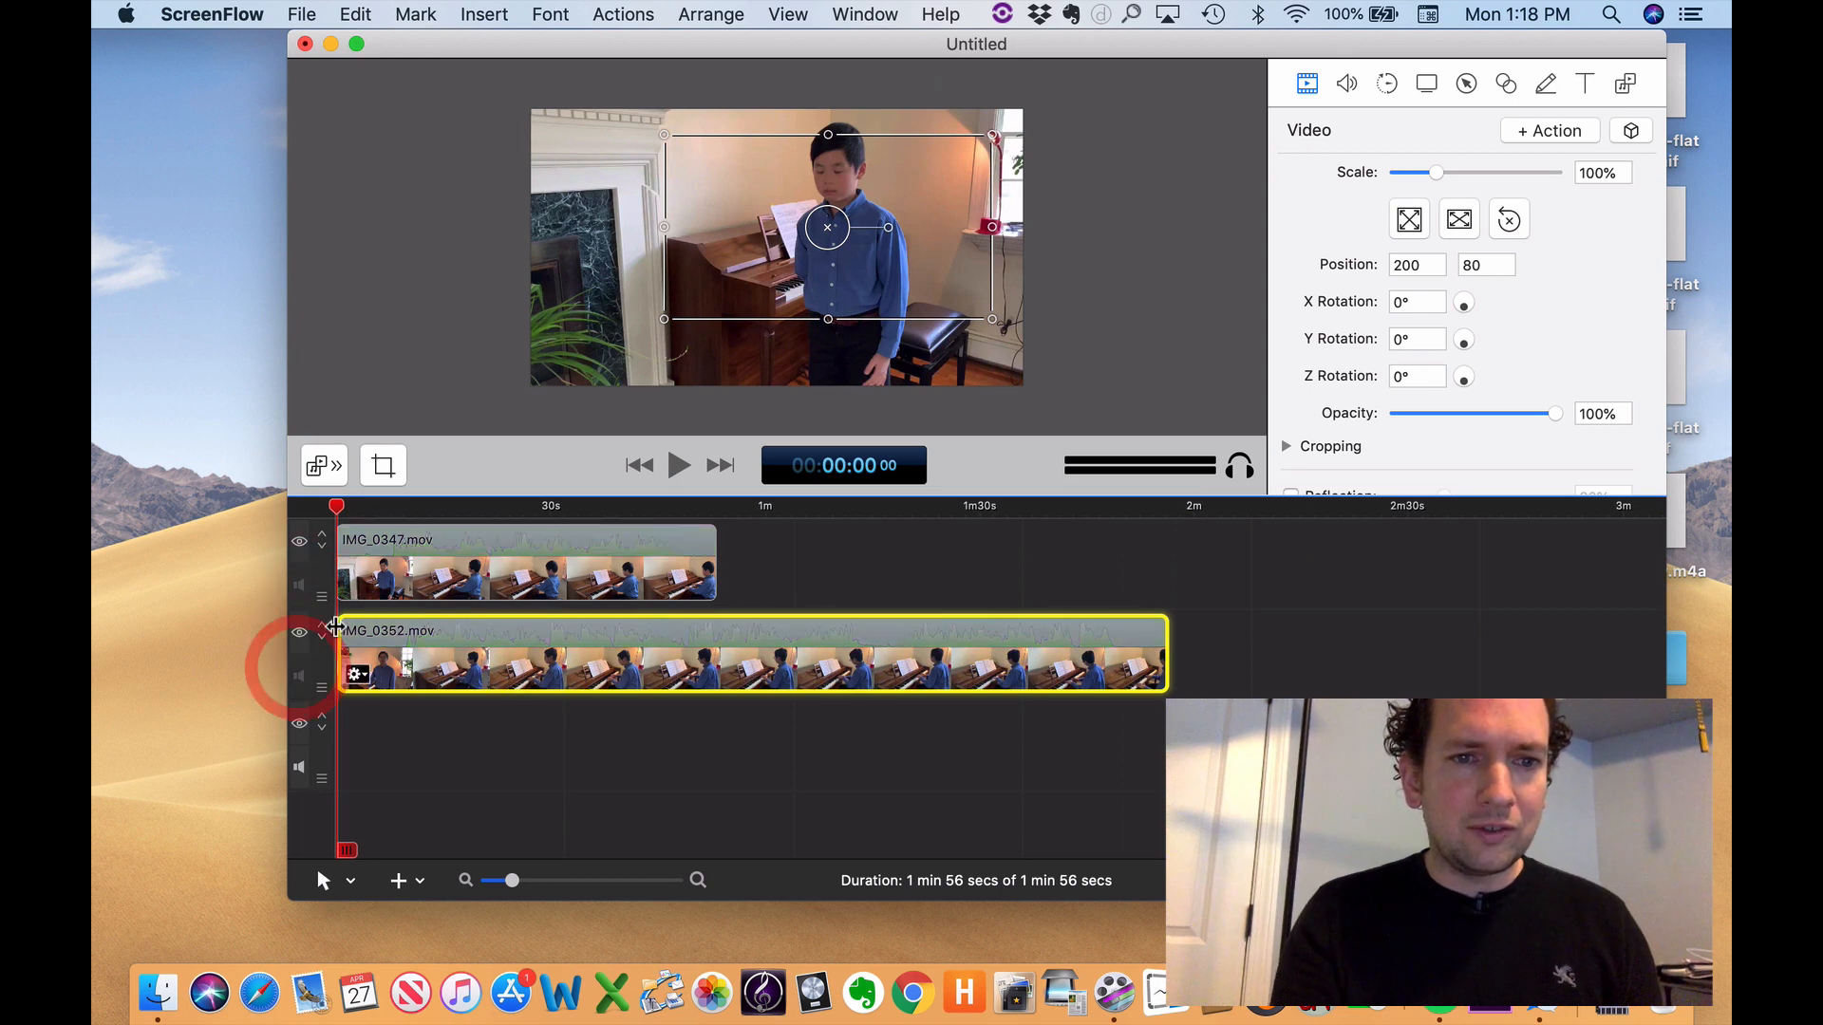
- Play the stacked clips to about 9 seconds and shrink IMG_0347.mov to 73% in the canvas's lower-left corner
{"action": "left_click", "coordinate": [375, 510]}
{"action": "key", "text": "space"}
{"action": "left_click", "coordinate": [392, 313]}
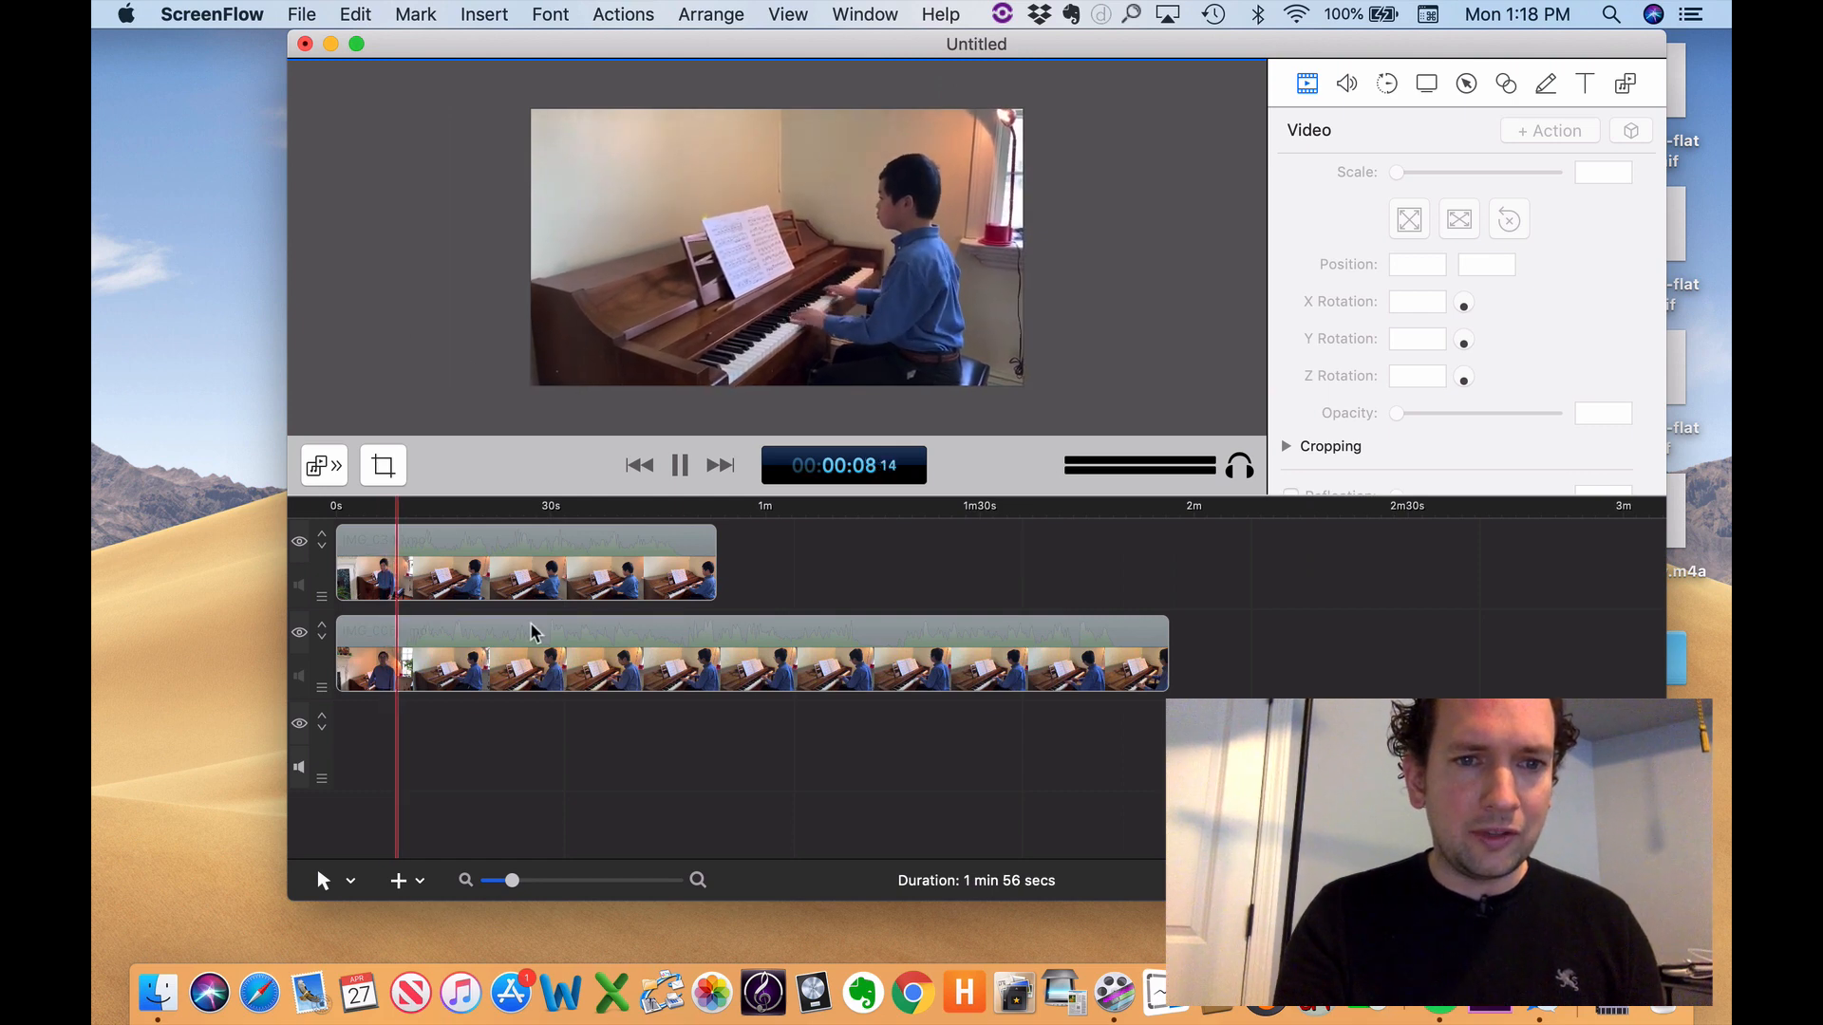
{"action": "key", "text": "space"}
{"action": "left_click", "coordinate": [598, 586]}
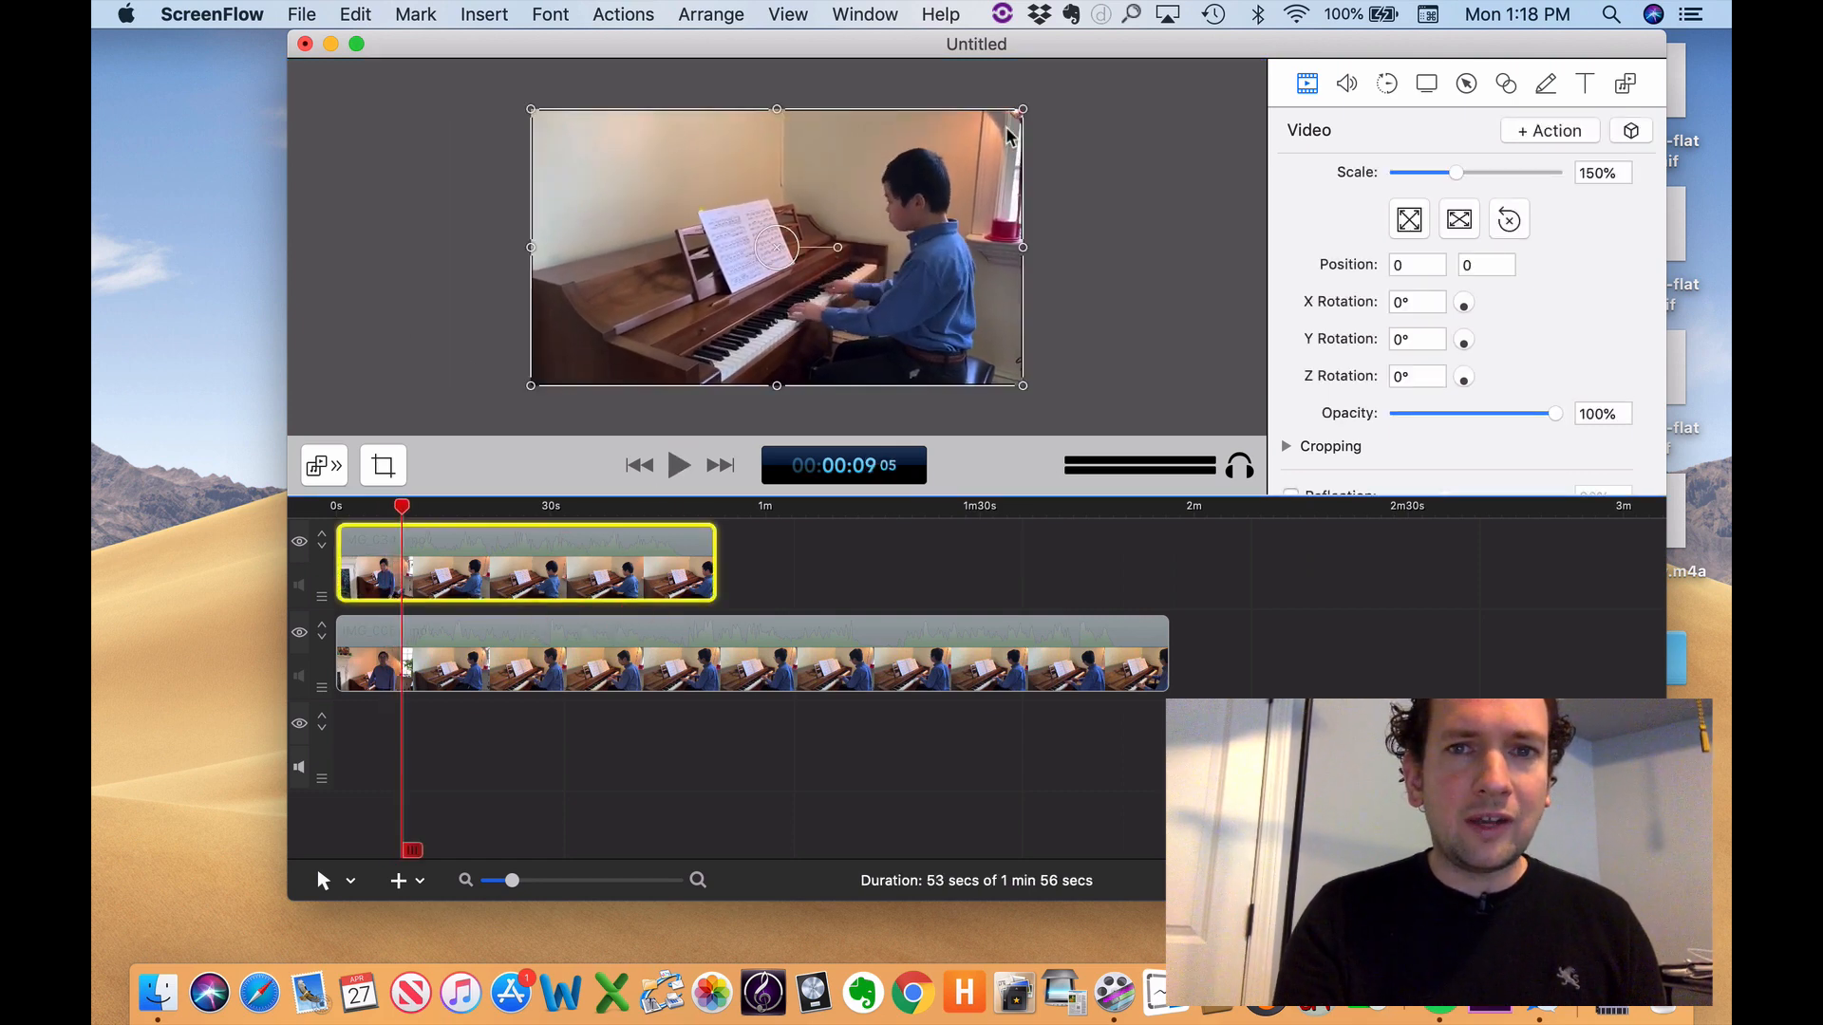
{"action": "left_click_drag", "start_coordinate": [1024, 114], "coordinate": [785, 264]}
- Swap the clips' tracks so IMG_0352.mov is above IMG_0347.mov, both starting at 0 seconds, and reposition IMG_0352.mov to 120, 20
{"action": "left_click", "coordinate": [809, 664]}
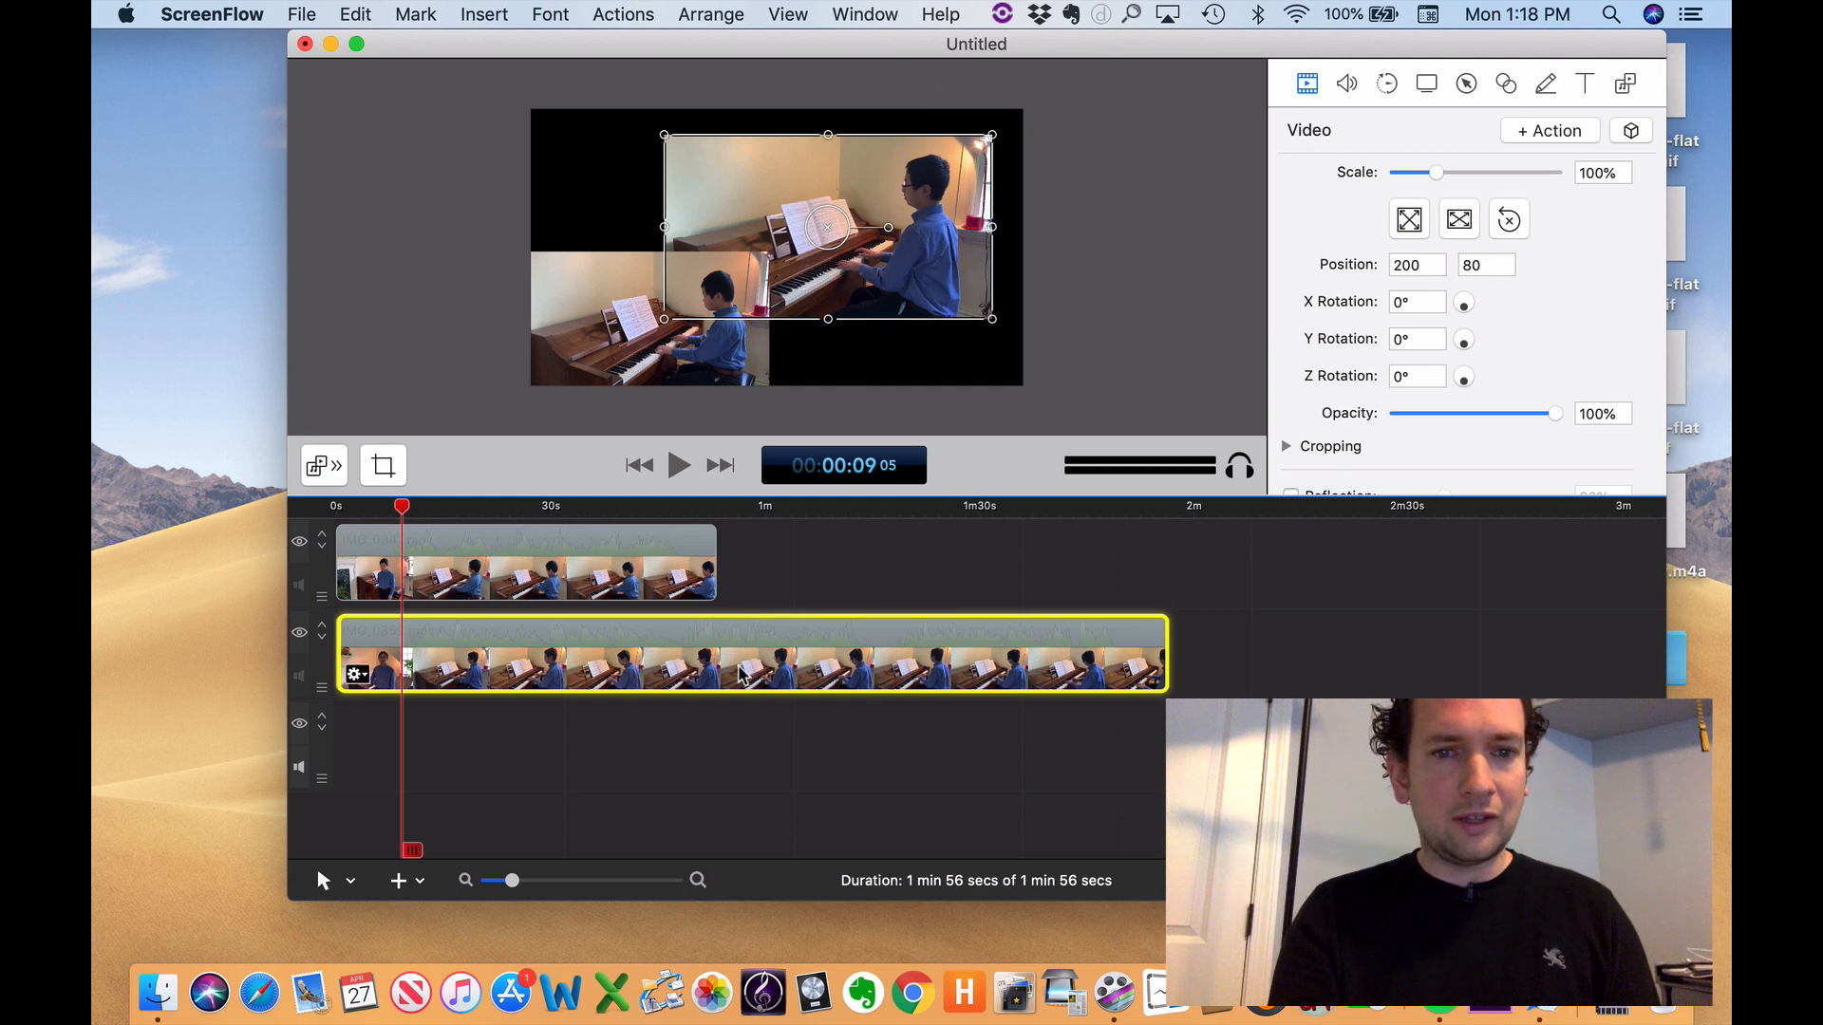
{"action": "left_click_drag", "start_coordinate": [700, 676], "coordinate": [985, 561]}
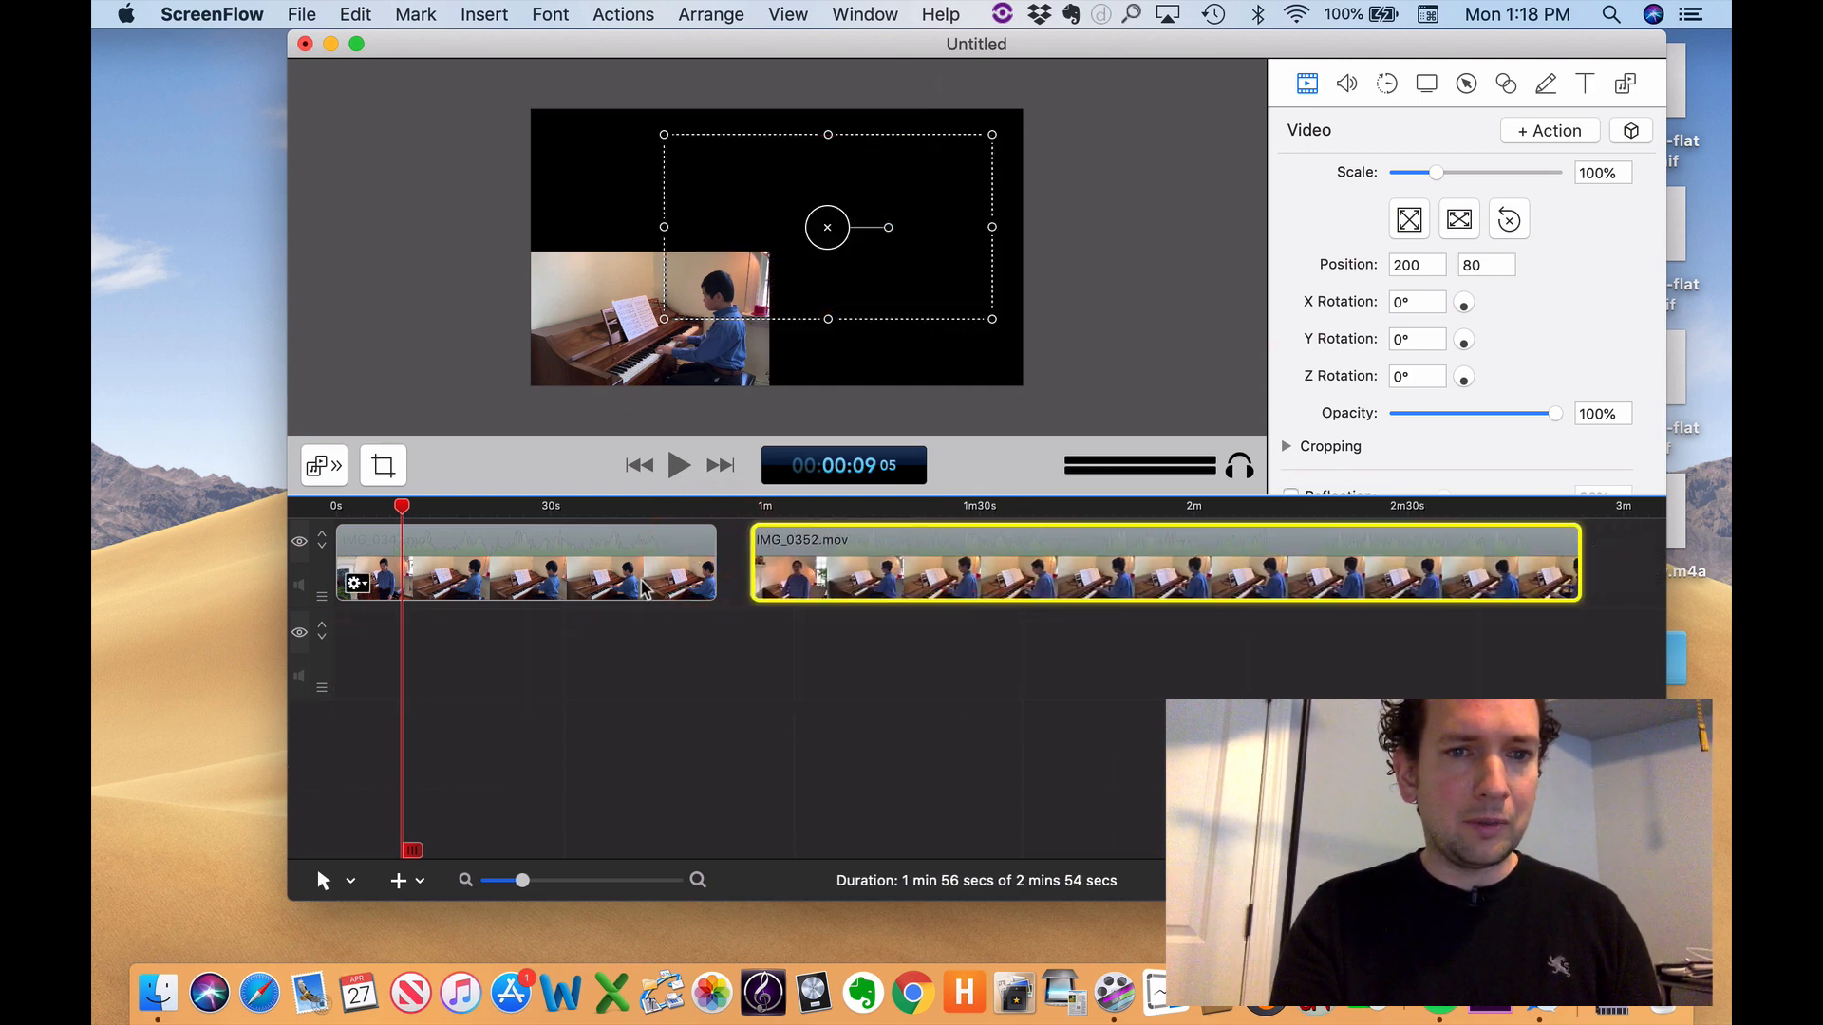
{"action": "left_click_drag", "start_coordinate": [638, 553], "coordinate": [638, 643]}
{"action": "left_click_drag", "start_coordinate": [895, 605], "coordinate": [529, 602]}
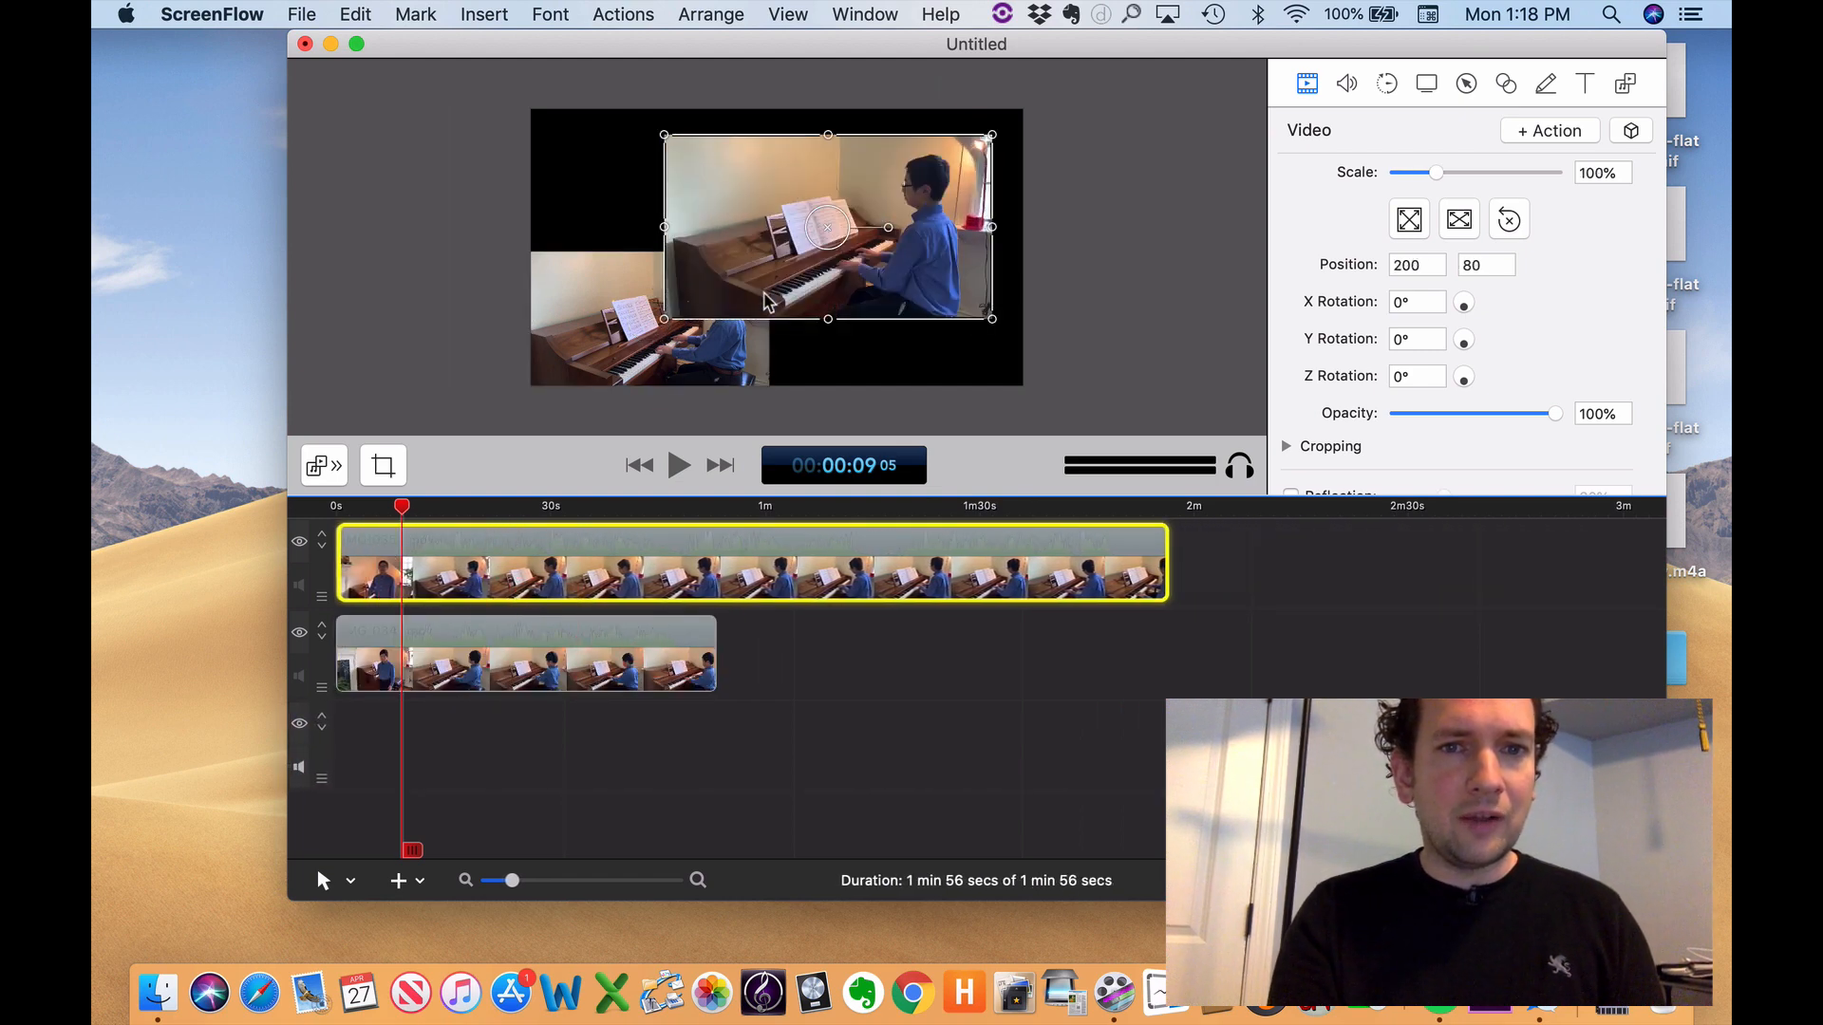
{"action": "left_click_drag", "start_coordinate": [767, 306], "coordinate": [748, 323]}
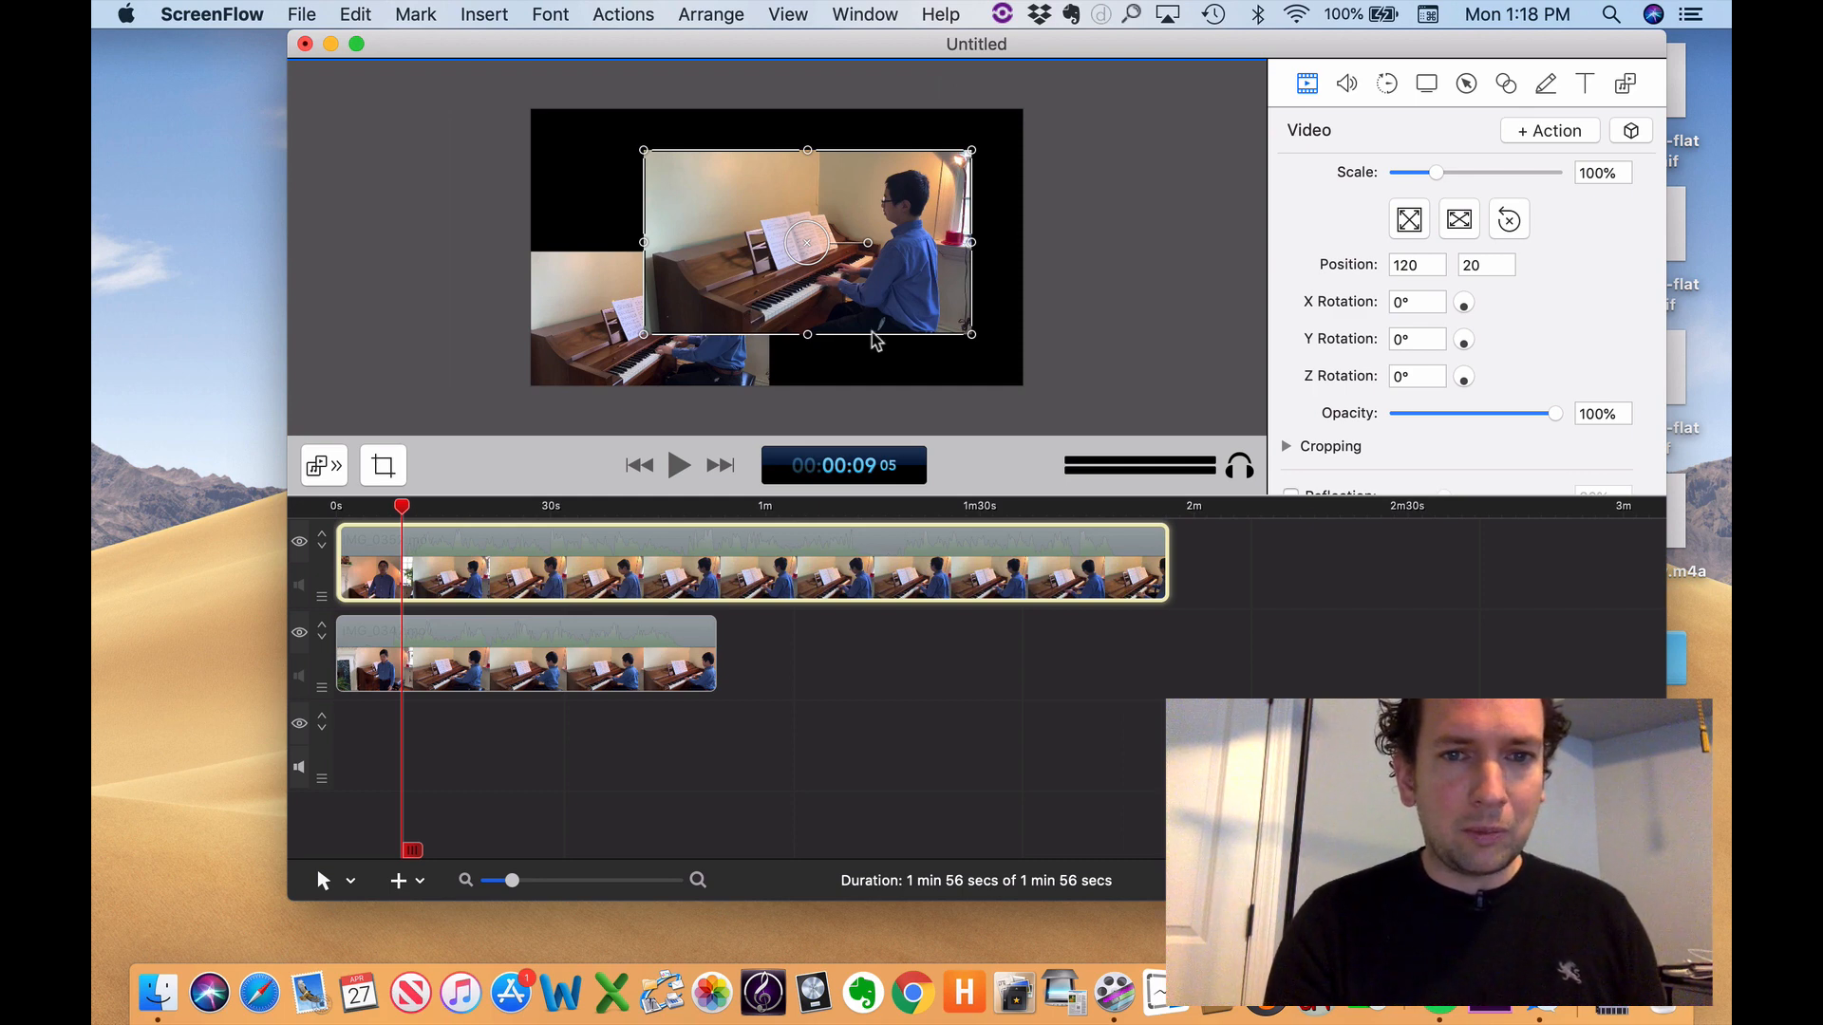
- Unmute both tracks, shift IMG_0352.mov to about 1 min 18 s, and return IMG_0347.mov to the start of the first track
{"action": "left_click", "coordinate": [298, 676]}
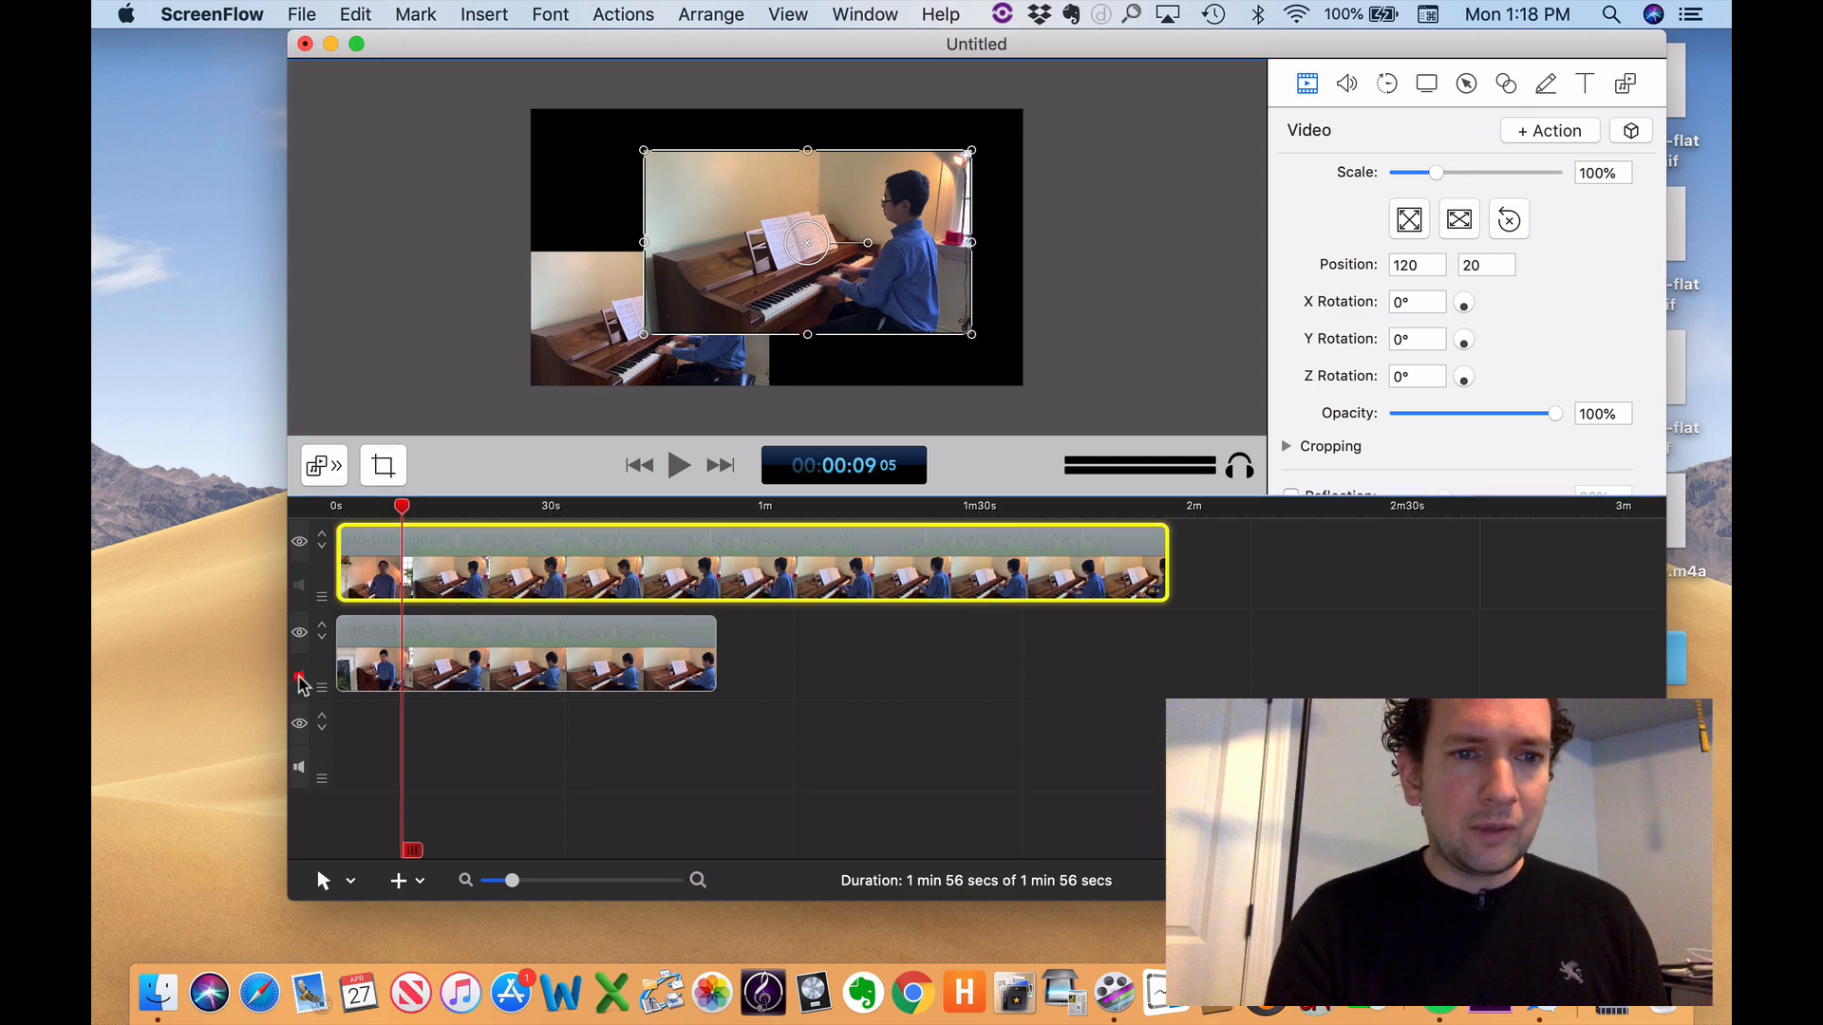
{"action": "left_click", "coordinate": [298, 587]}
{"action": "left_click_drag", "start_coordinate": [534, 575], "coordinate": [1092, 579]}
{"action": "left_click", "coordinate": [634, 679]}
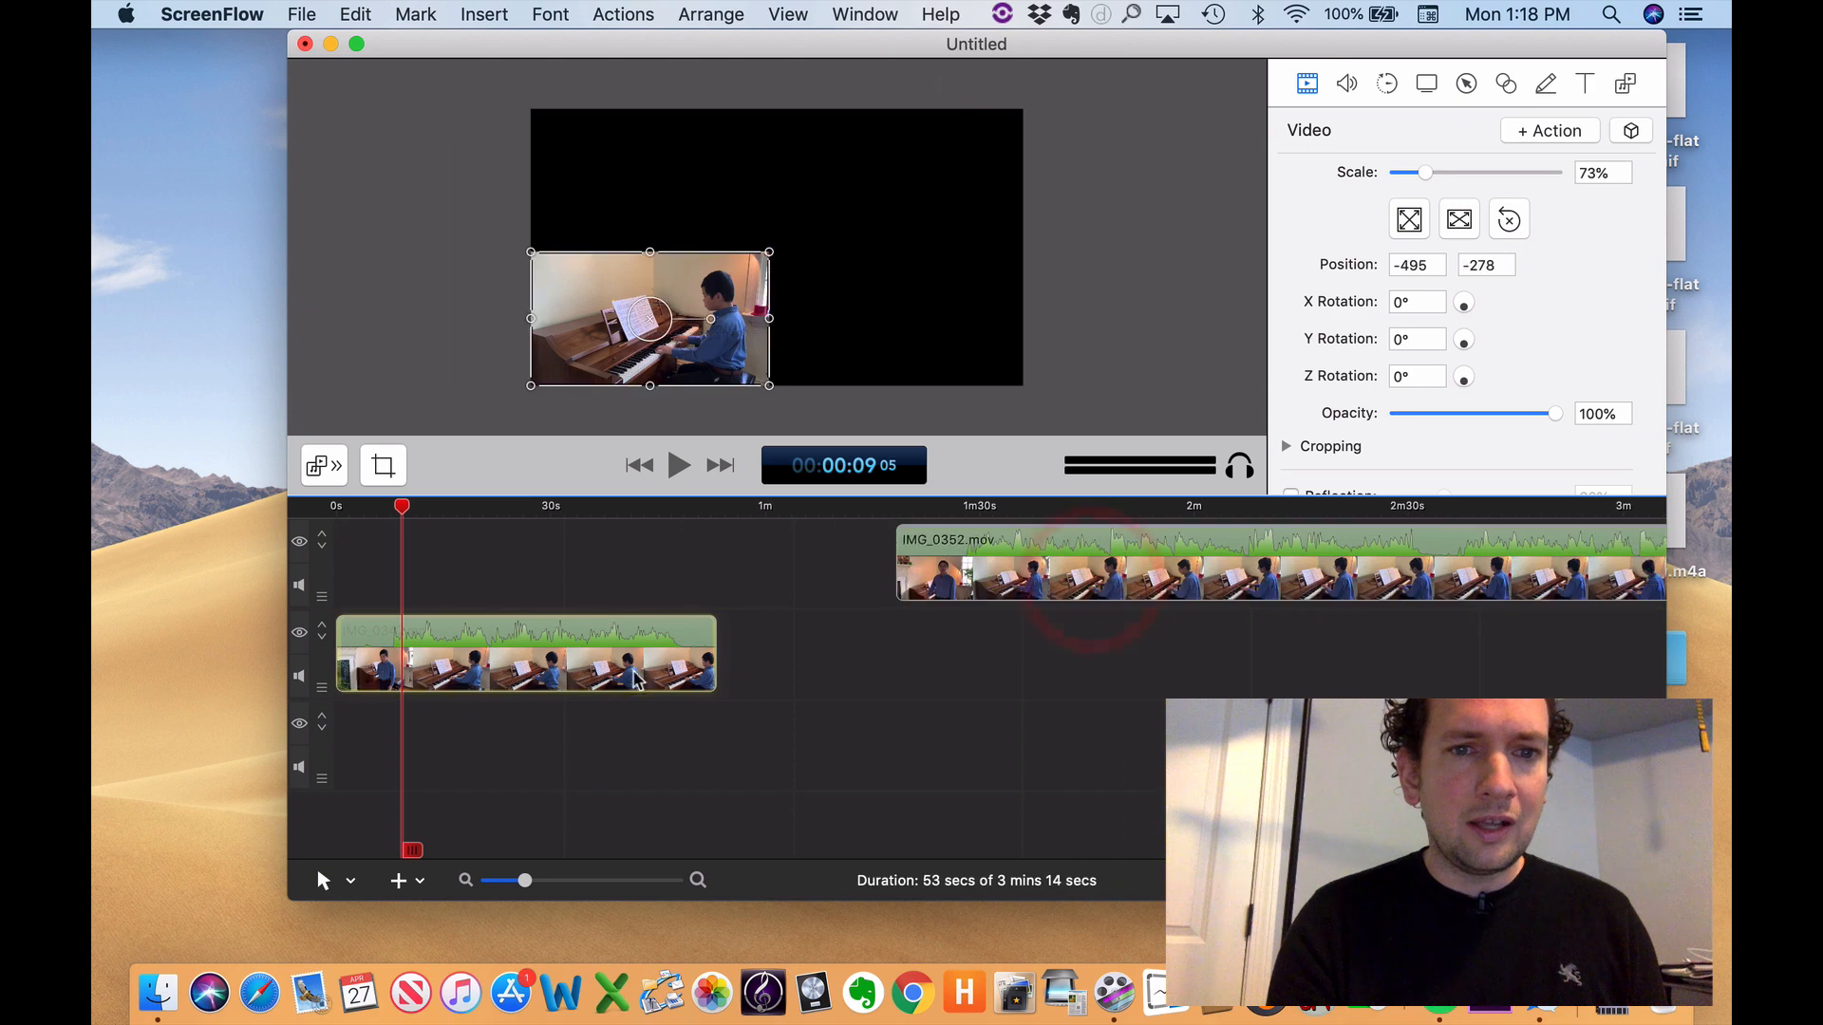
{"action": "left_click_drag", "start_coordinate": [634, 678], "coordinate": [634, 581]}
- With the playhead at about 4 seconds, move IMG_0347.mov to the canvas's upper-left corner and scale it to 150%
{"action": "left_click", "coordinate": [402, 509]}
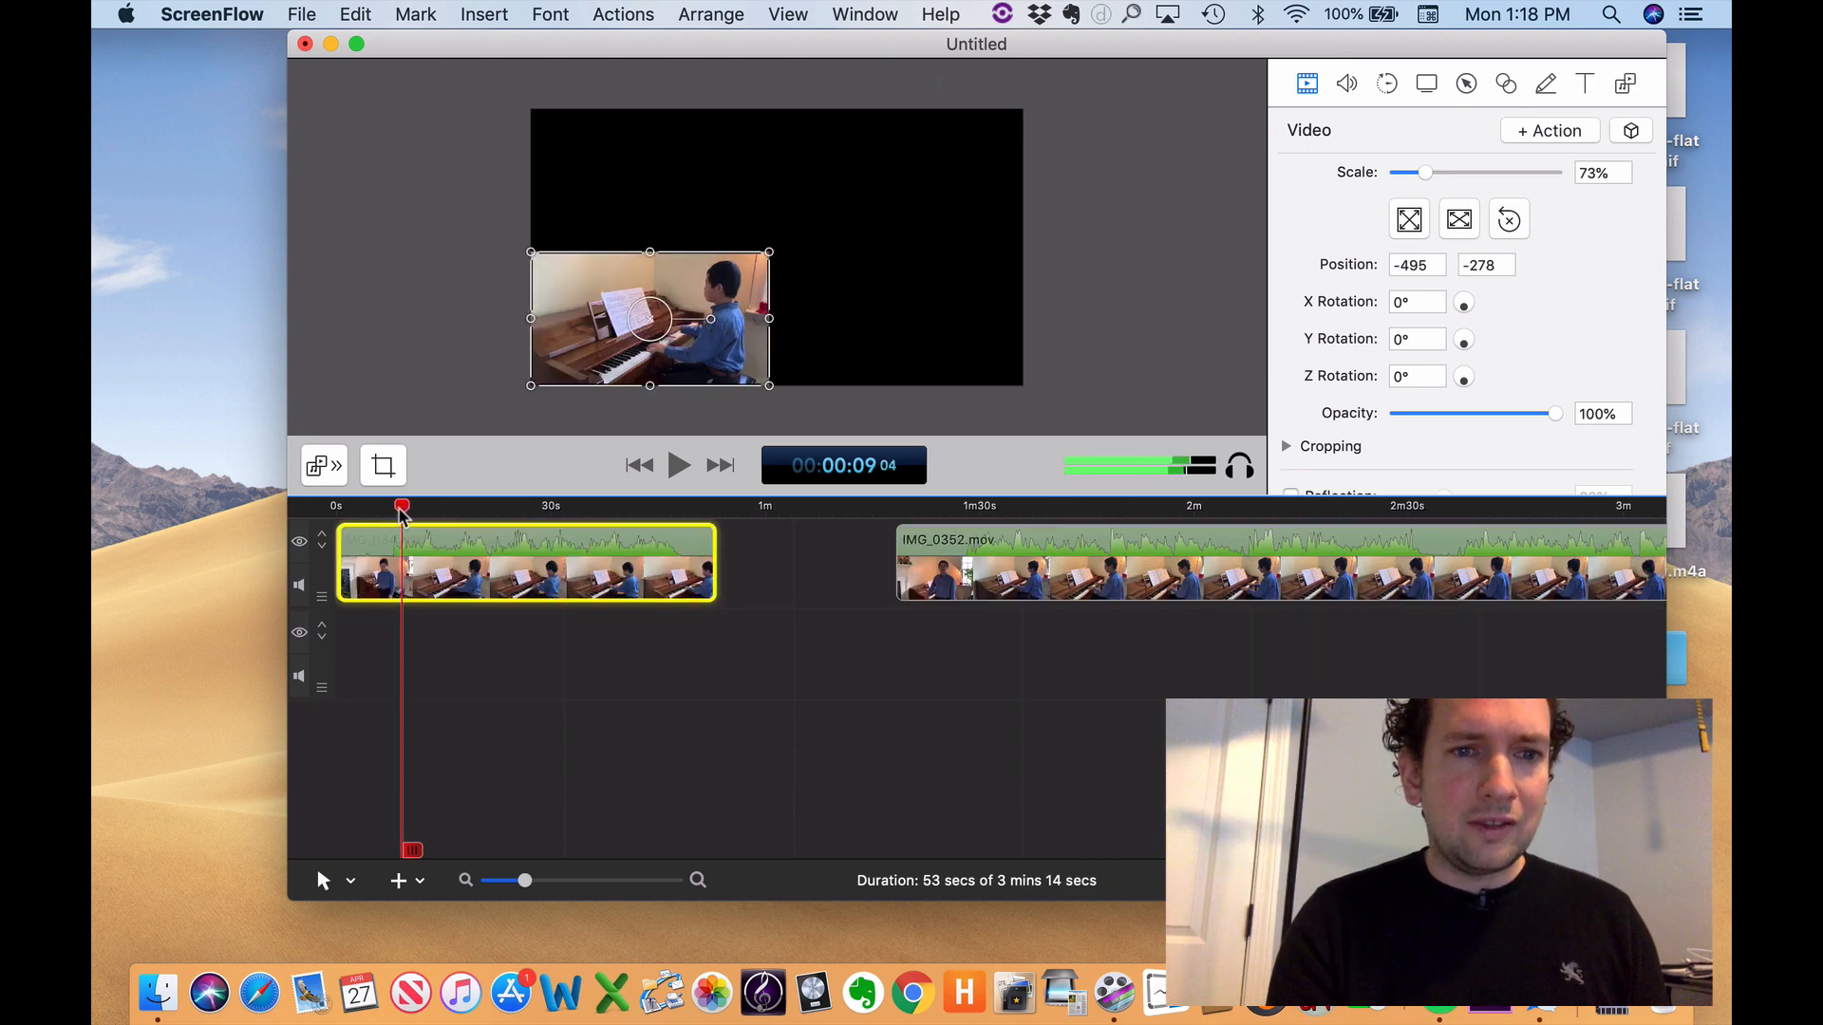
{"action": "left_click_drag", "start_coordinate": [403, 509], "coordinate": [367, 509]}
{"action": "left_click_drag", "start_coordinate": [574, 358], "coordinate": [574, 215]}
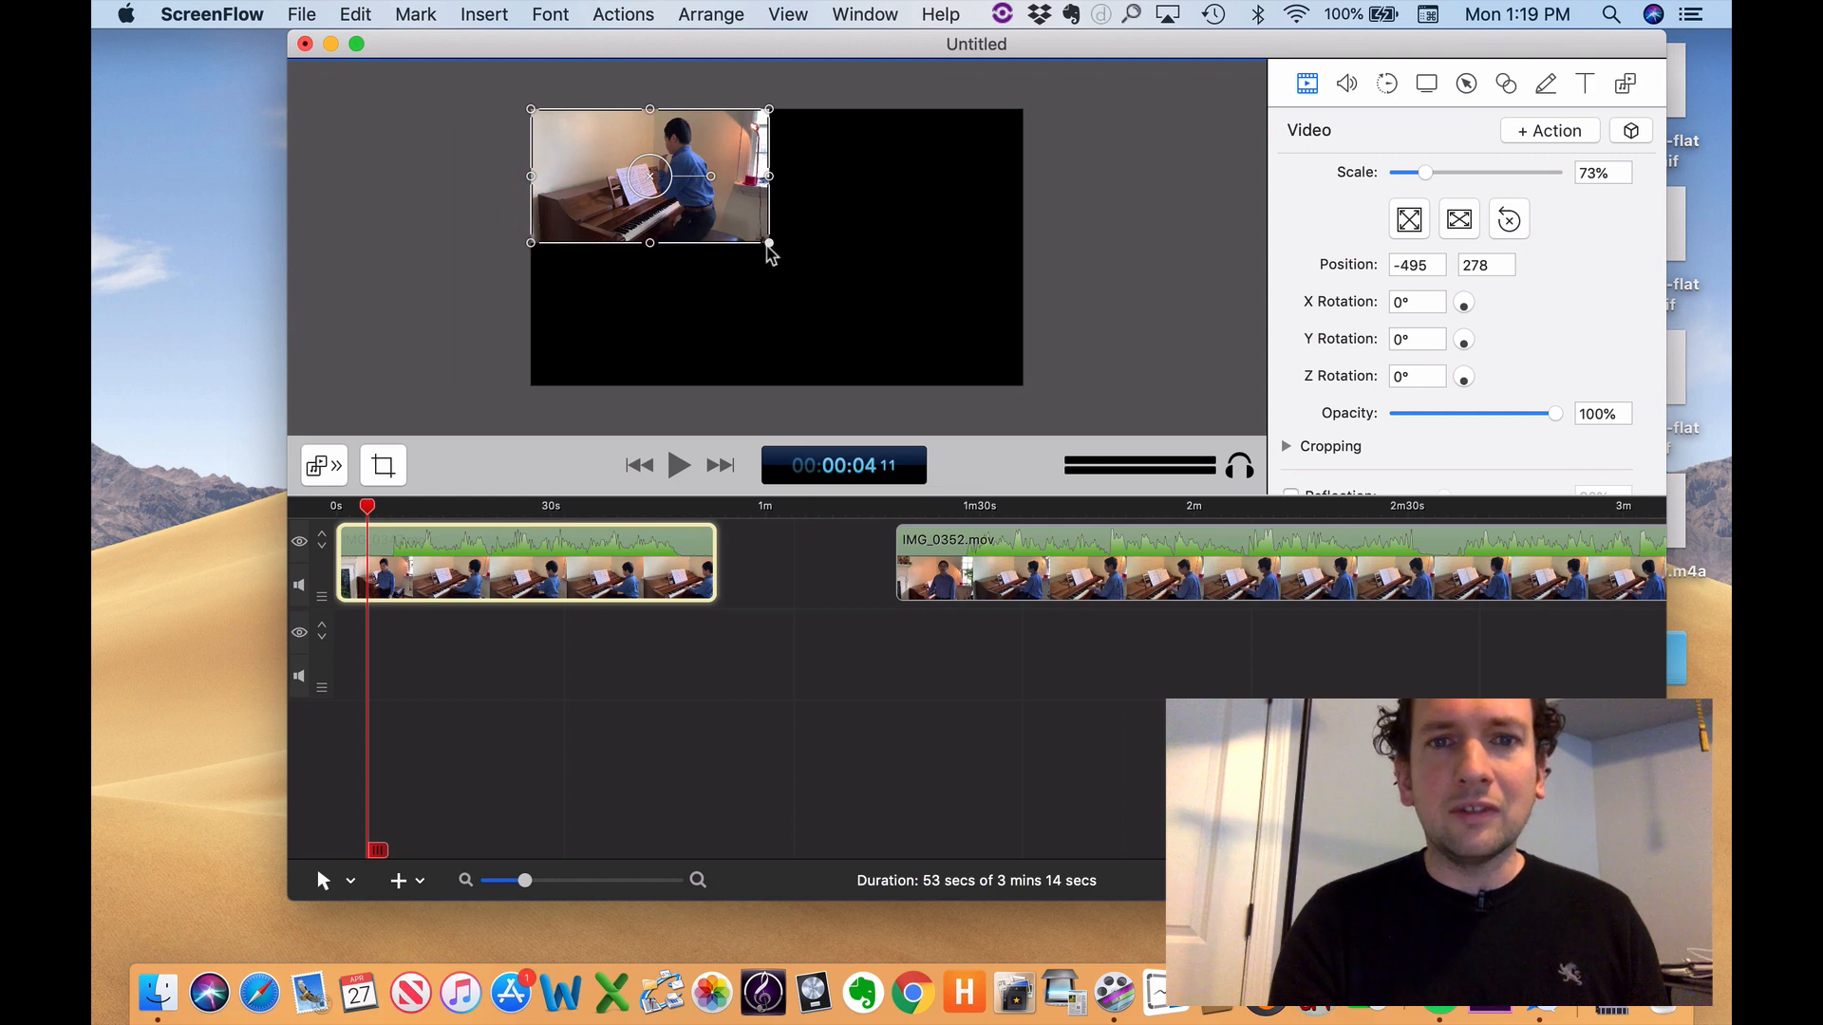
{"action": "left_click_drag", "start_coordinate": [768, 245], "coordinate": [989, 386]}
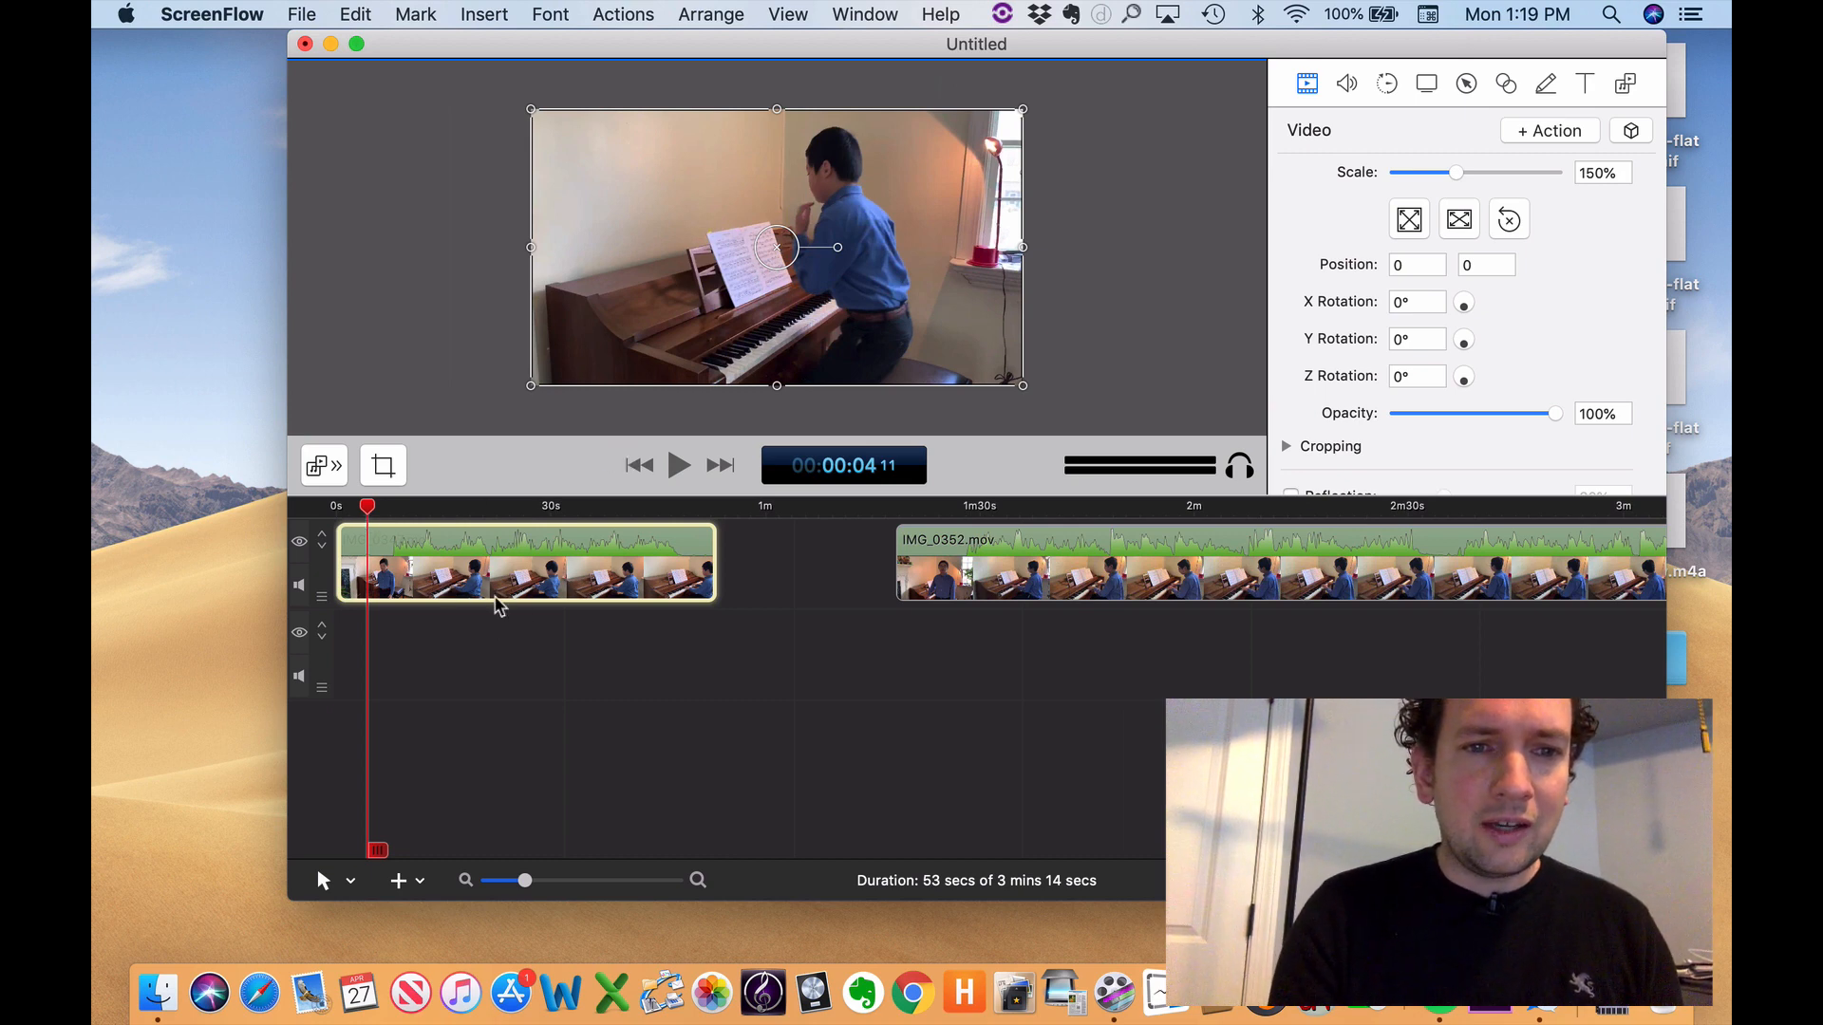
- Split IMG_0347.mov at about 7 seconds, where the boy is seated and starting to play
{"action": "scroll", "coordinate": [497, 602], "scroll_direction": "up", "scroll_amount": 5}
{"action": "left_click", "coordinate": [566, 512]}
{"action": "left_click_drag", "start_coordinate": [544, 521], "coordinate": [612, 510]}
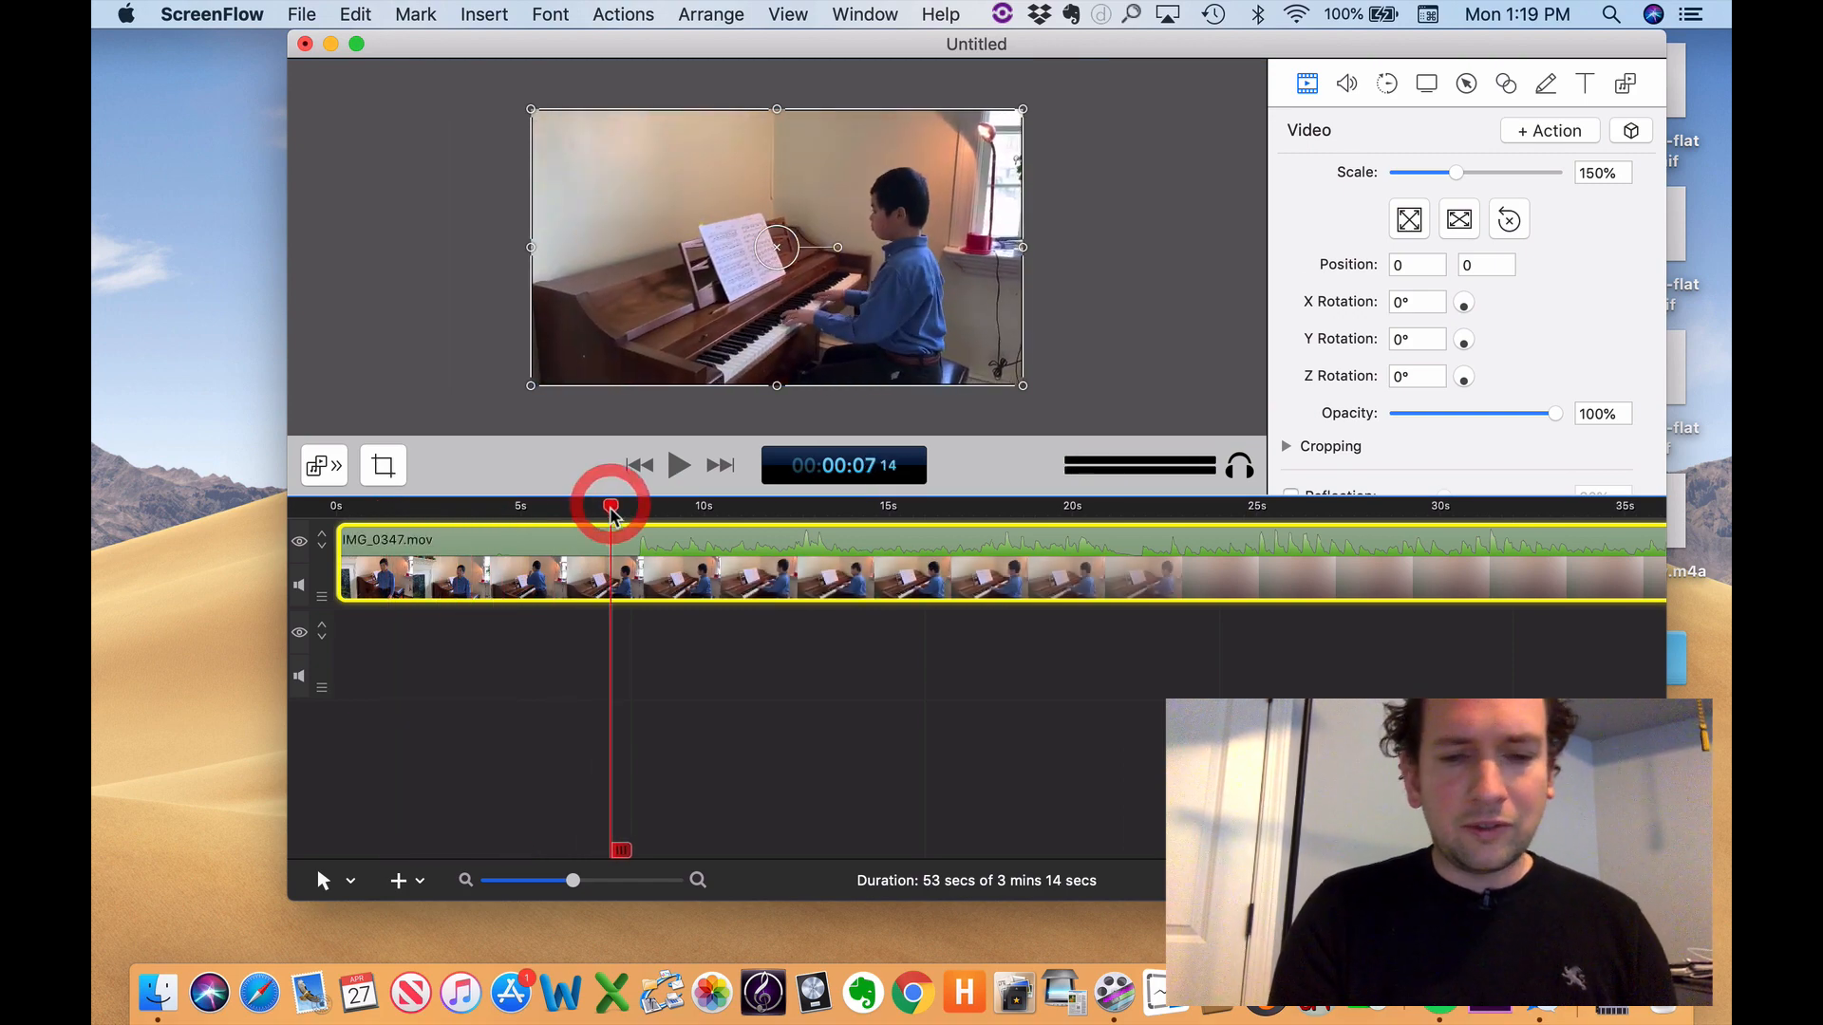
{"action": "left_click", "coordinate": [760, 574]}
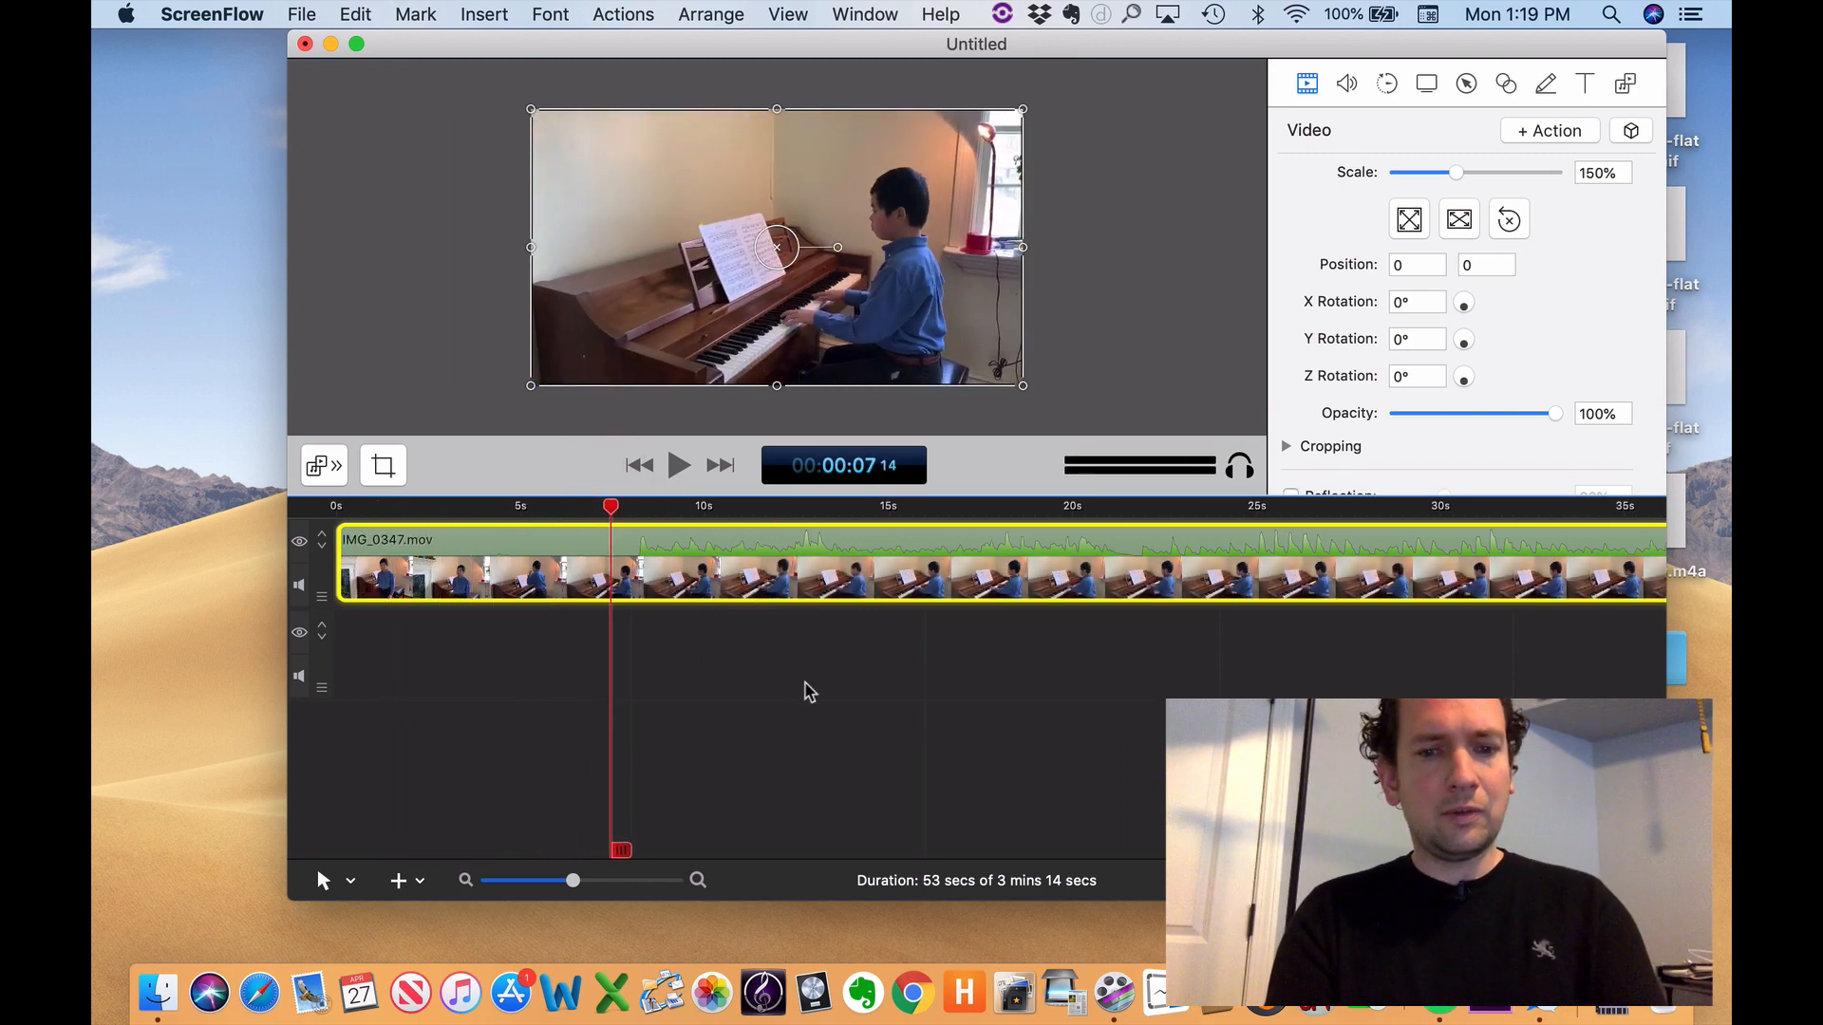
{"action": "key", "text": "t"}
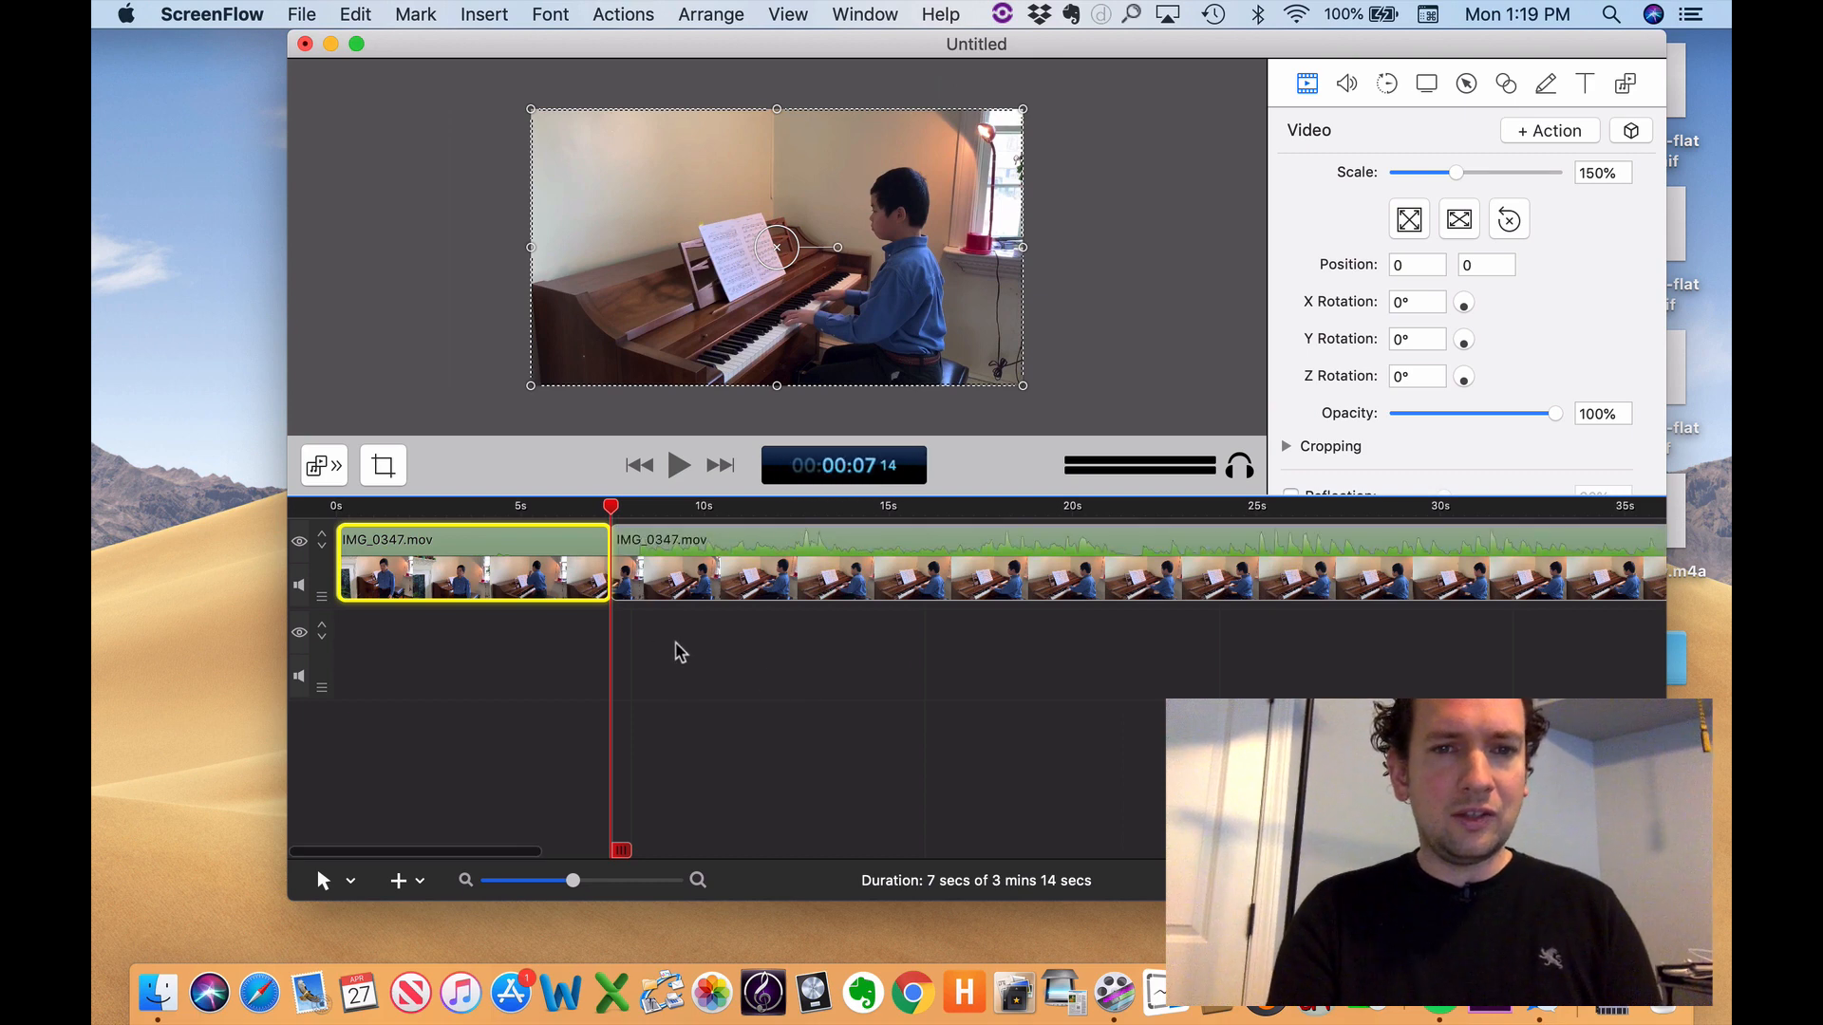
- Split IMG_0347.mov further at about 12, 19 and 27 seconds and move the third piece down to the second track
{"action": "scroll", "coordinate": [675, 650], "scroll_direction": "down", "scroll_amount": 3}
{"action": "scroll", "coordinate": [674, 653], "scroll_direction": "down", "scroll_amount": 2}
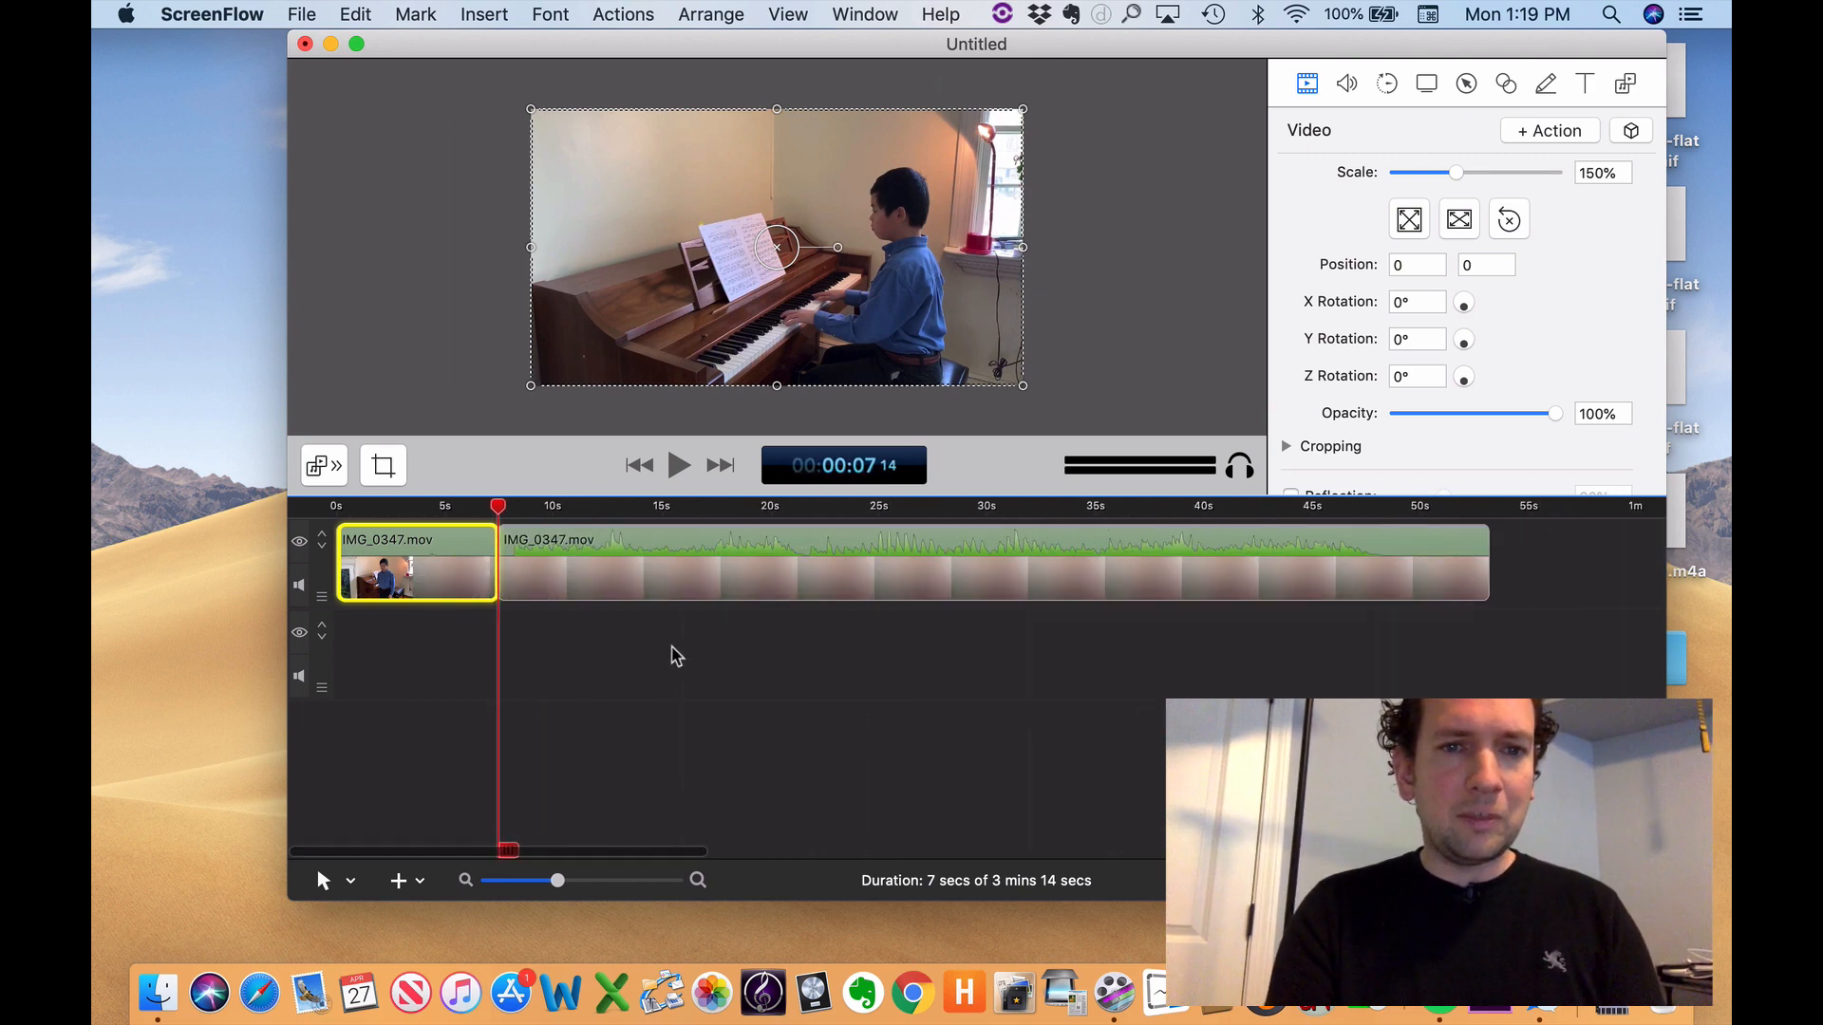
{"action": "left_click", "coordinate": [591, 560]}
{"action": "left_click", "coordinate": [591, 506]}
{"action": "key", "text": "t"}
{"action": "left_click", "coordinate": [724, 506]}
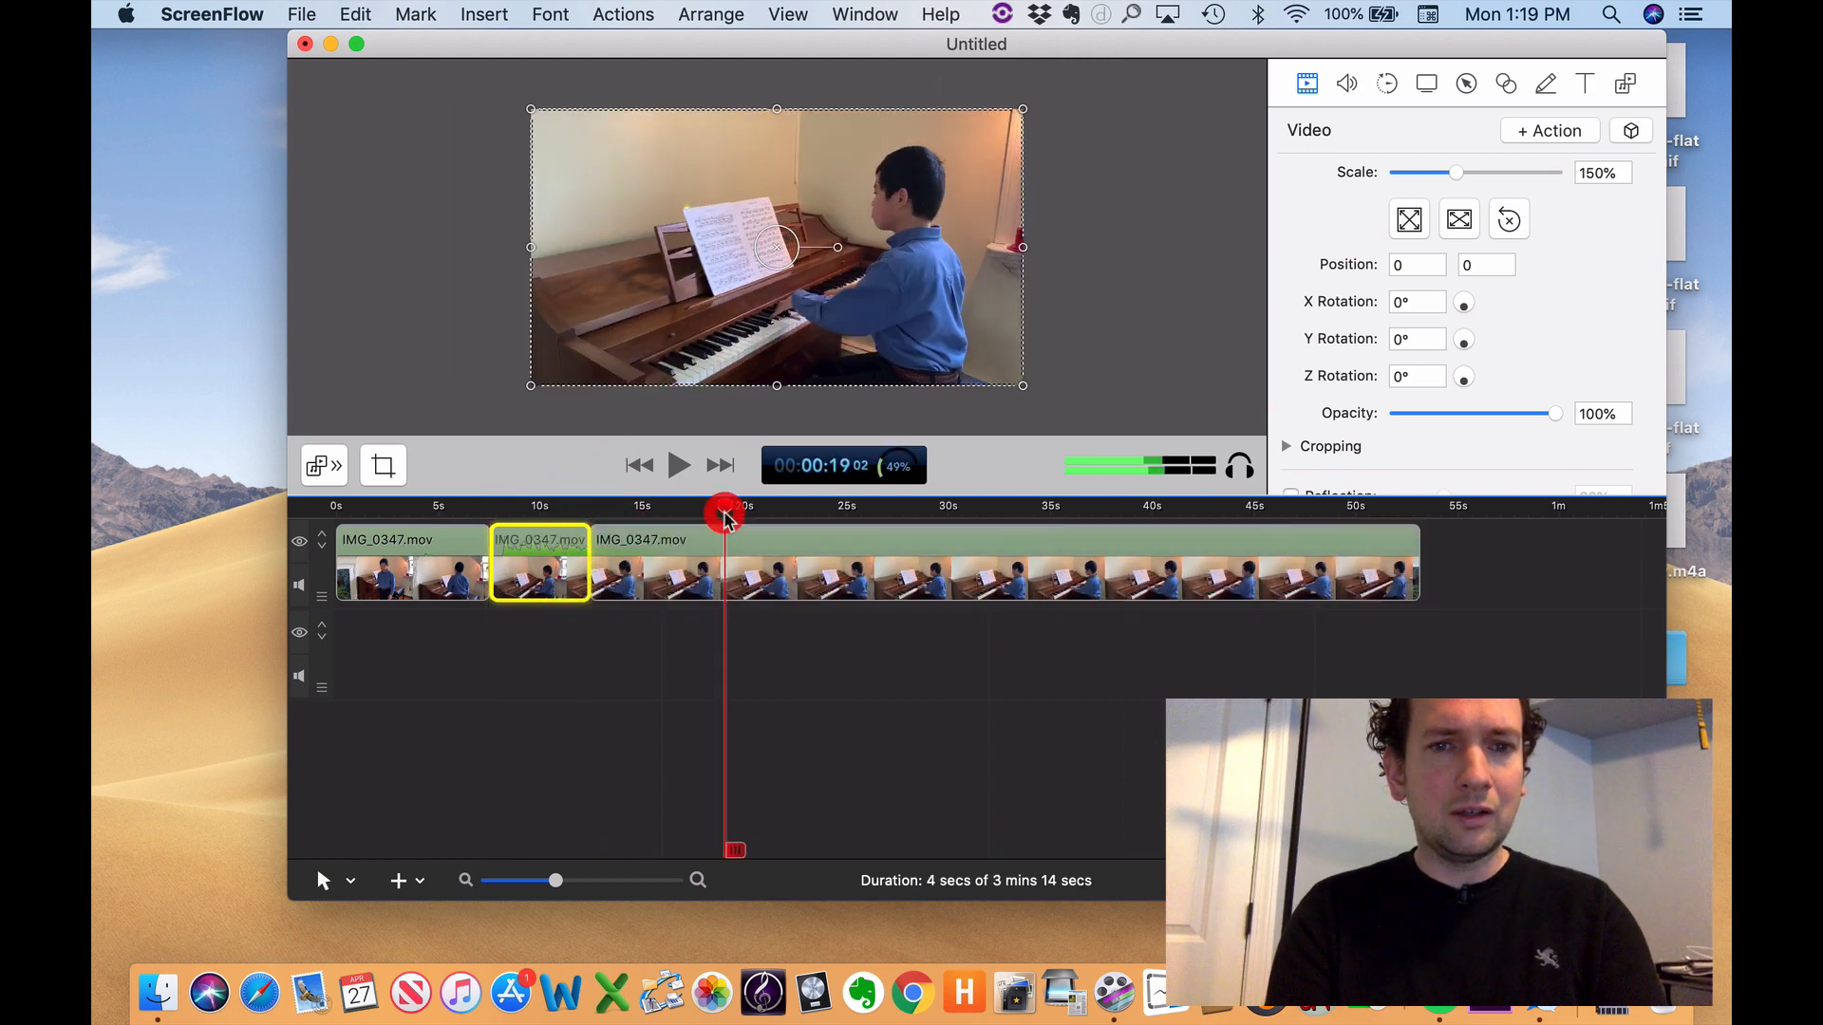
{"action": "left_click", "coordinate": [839, 555]}
{"action": "key", "text": "t"}
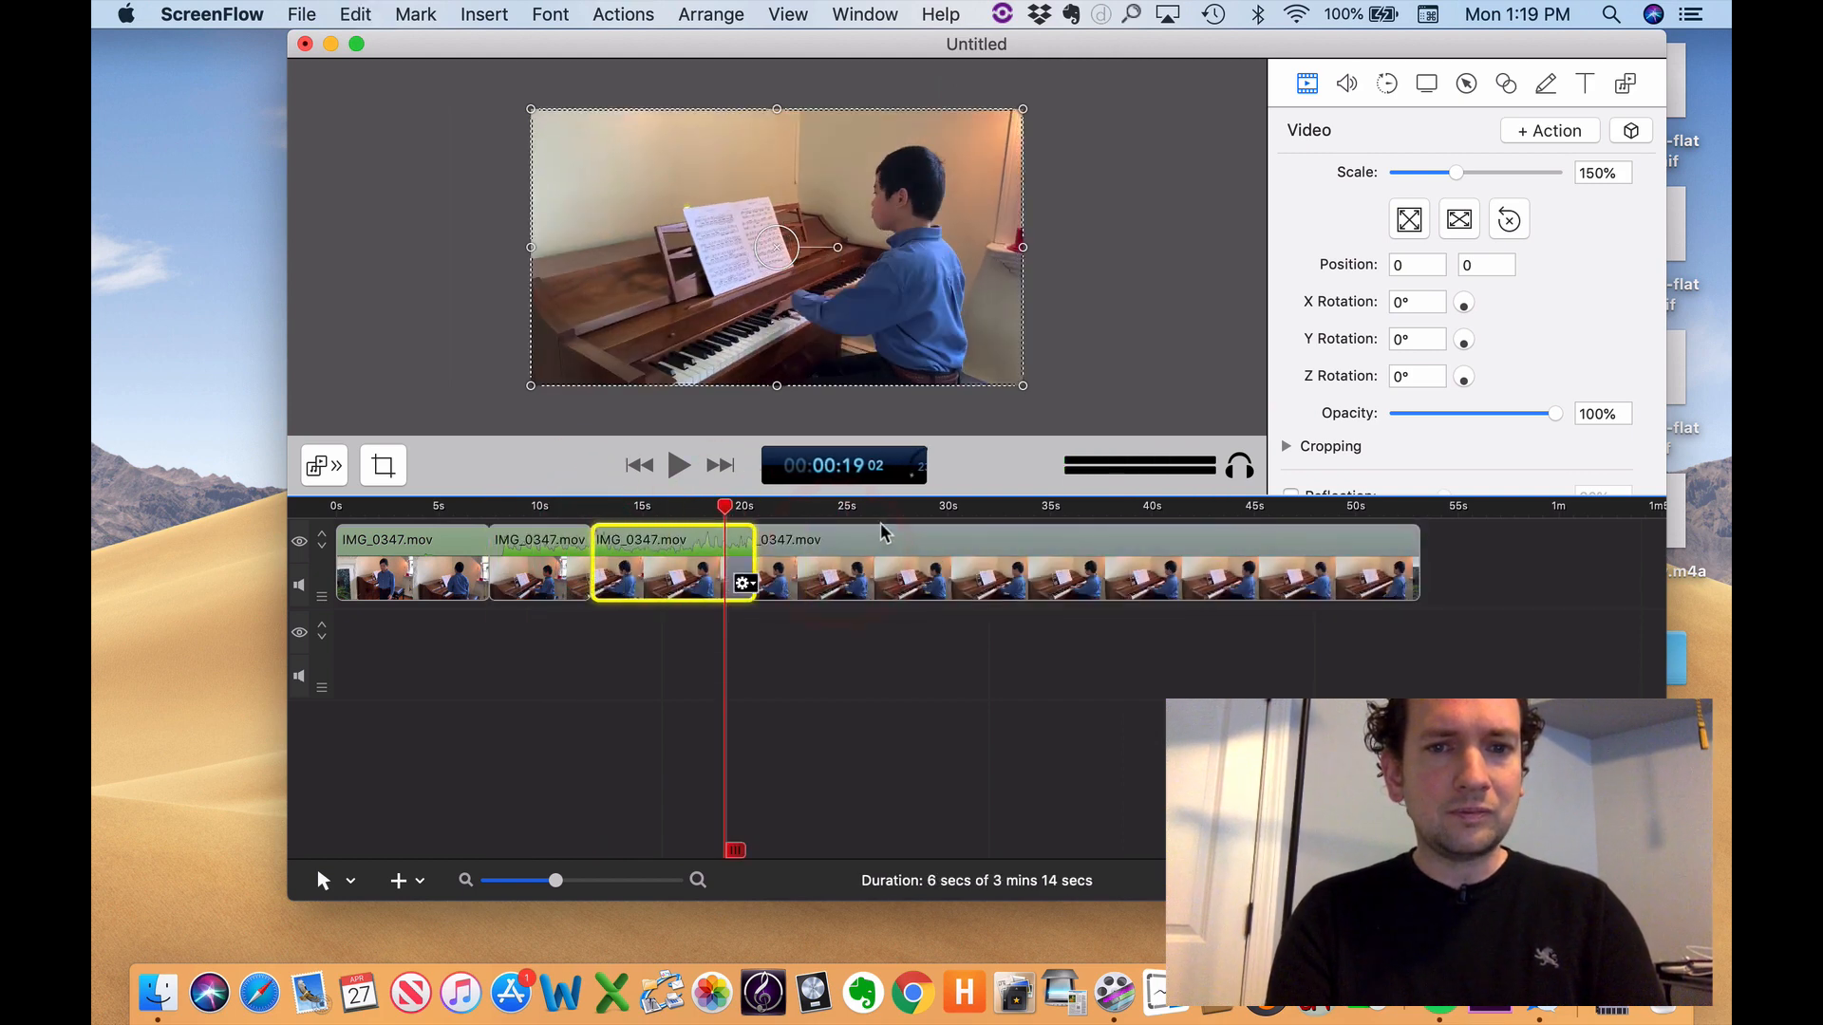
{"action": "left_click", "coordinate": [887, 549]}
{"action": "key", "text": "t"}
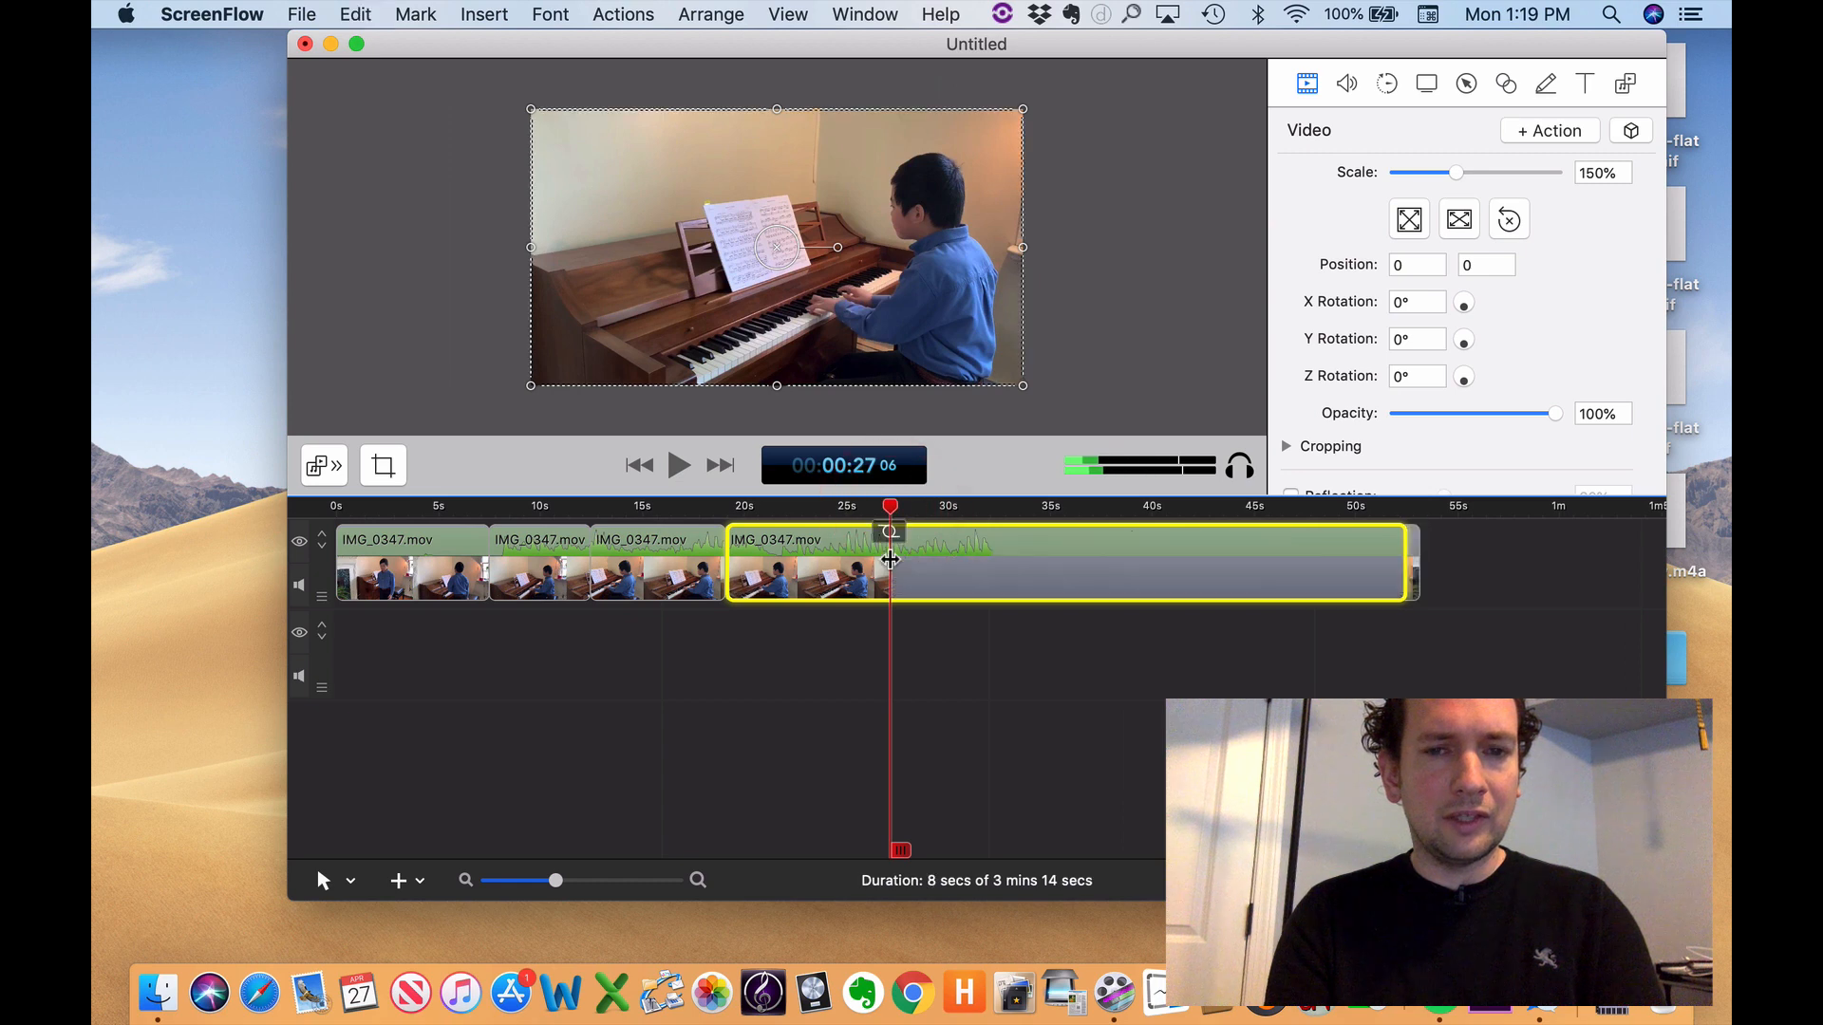
{"action": "left_click_drag", "start_coordinate": [643, 569], "coordinate": [666, 636]}
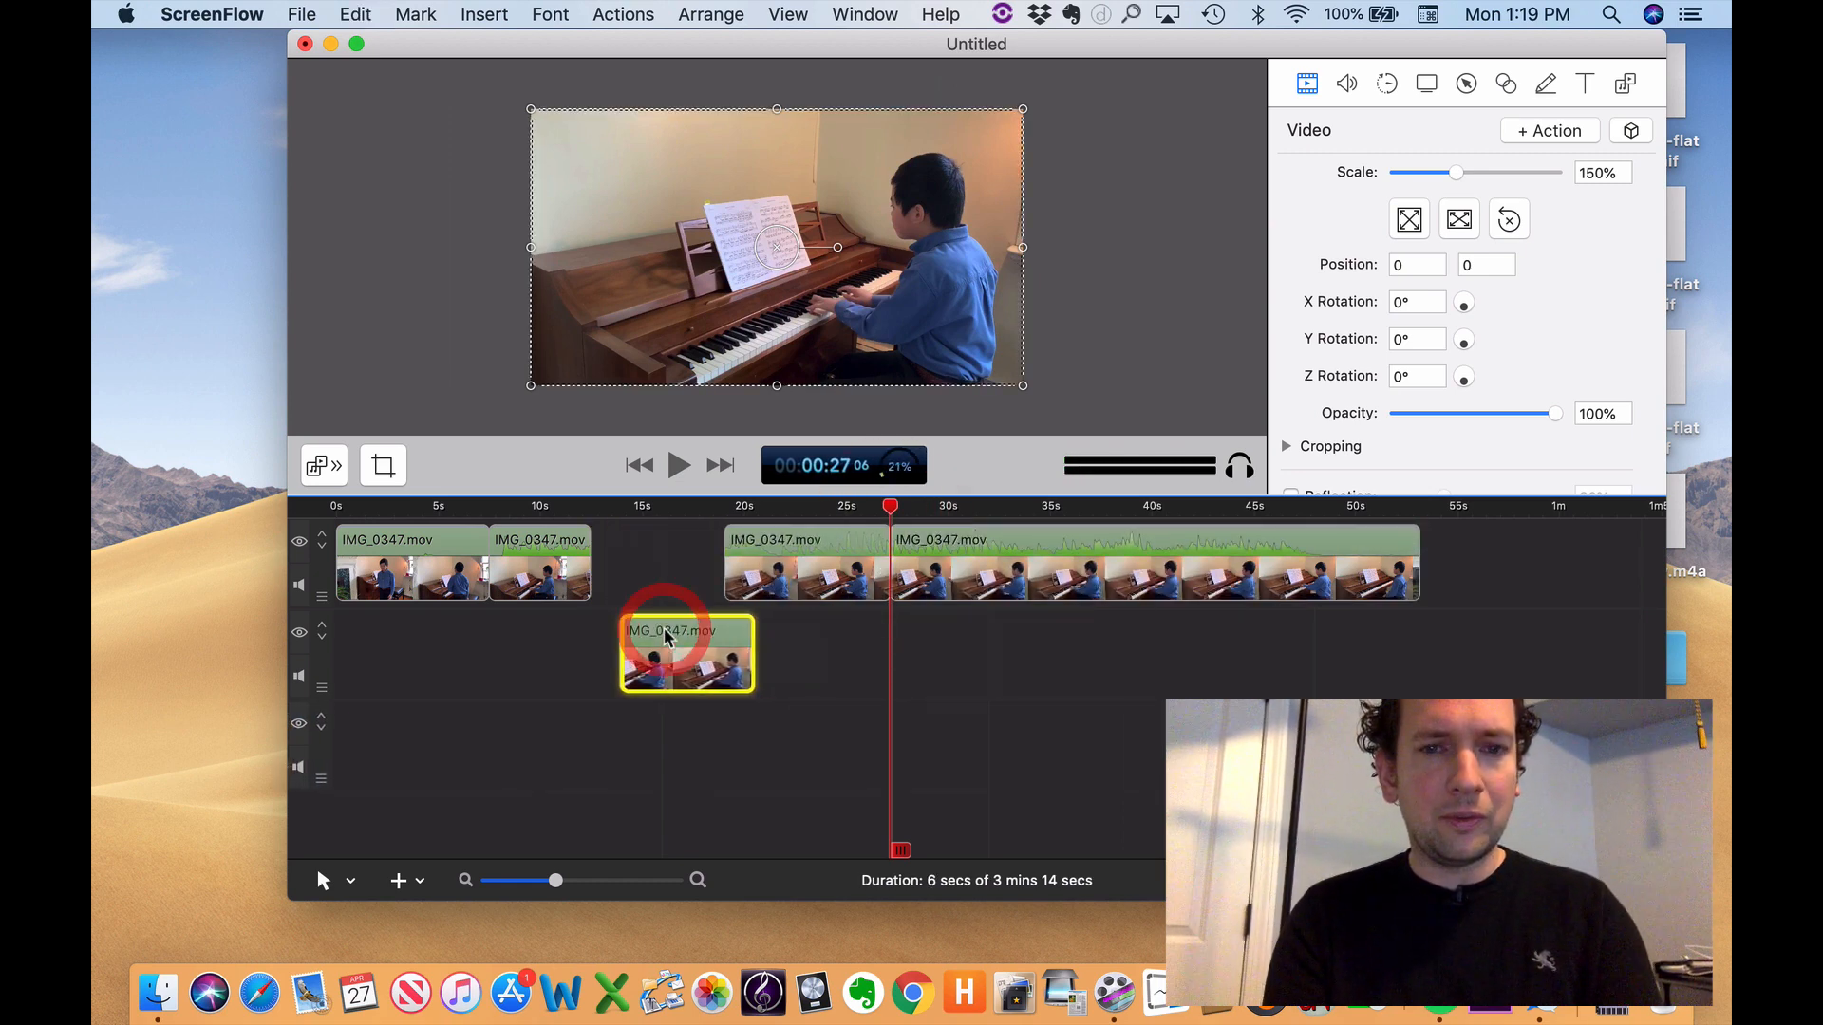
- Undo the moved piece and all the splits in IMG_0347.mov
{"action": "key", "text": "super+z"}
{"action": "key", "text": "super+z"}
{"action": "key", "text": "super+z"}
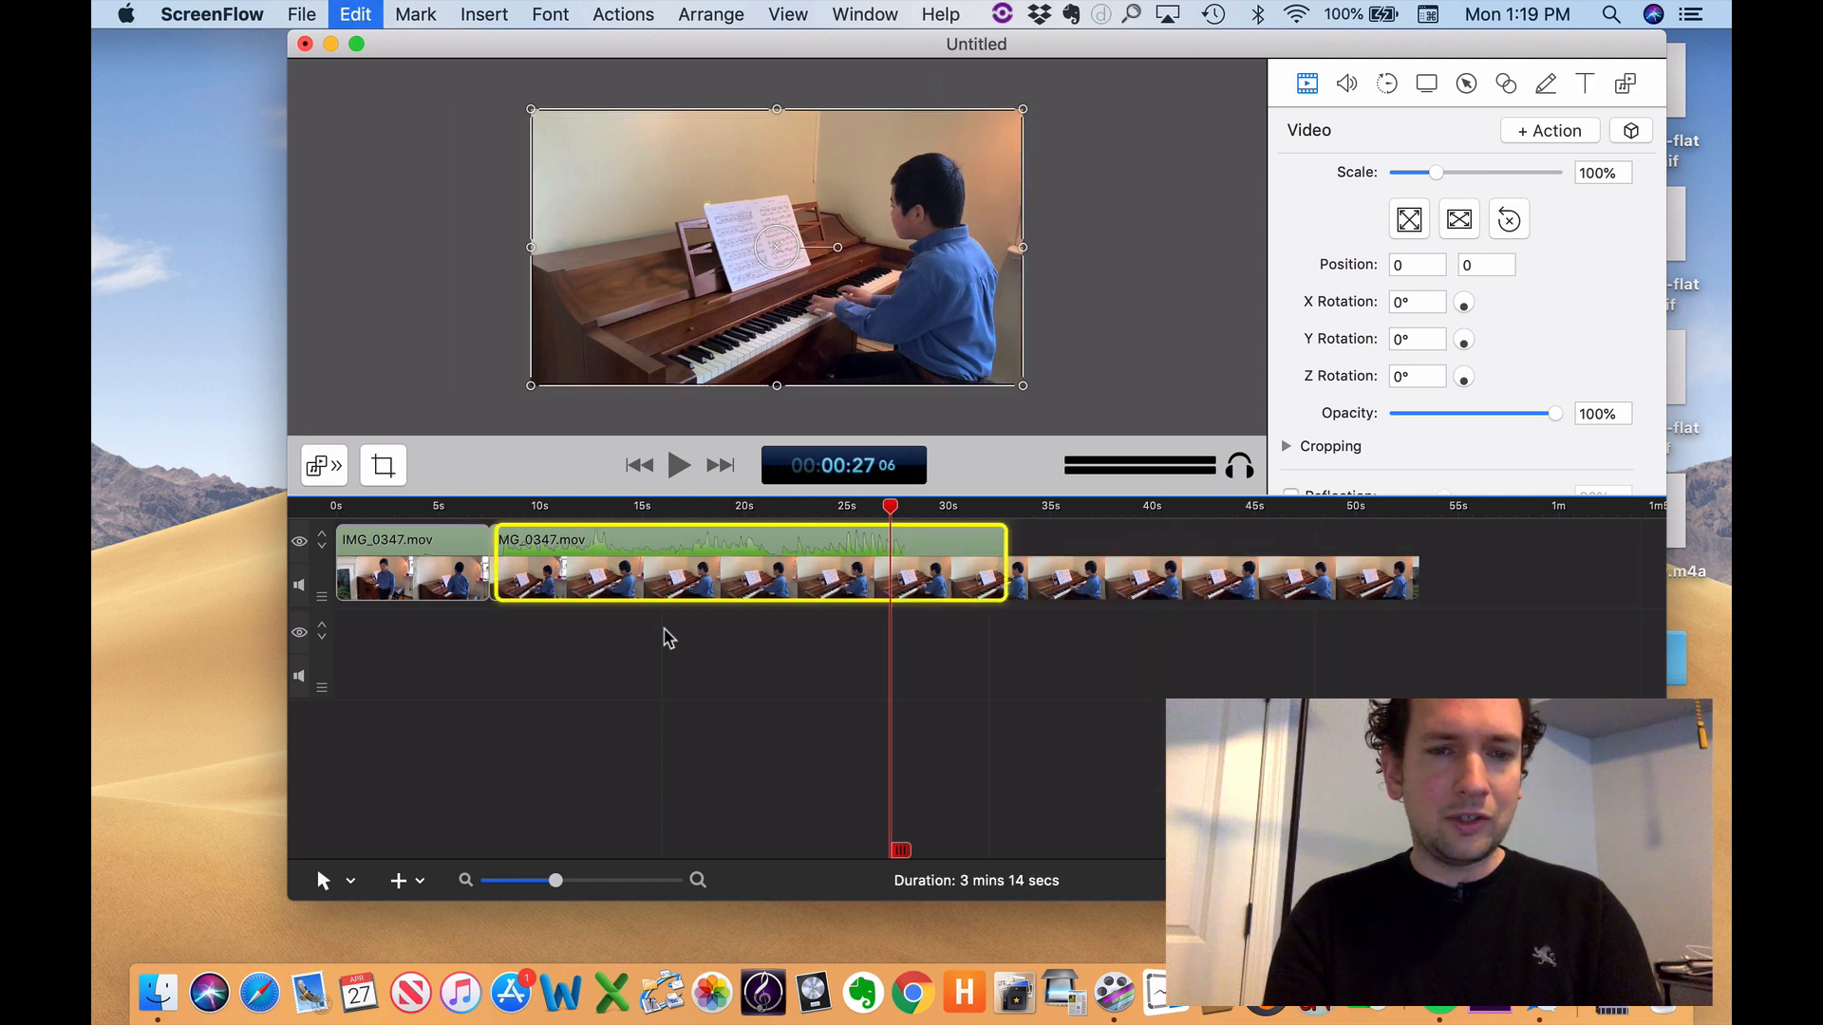
{"action": "key", "text": "super+z"}
{"action": "key", "text": "super+z"}
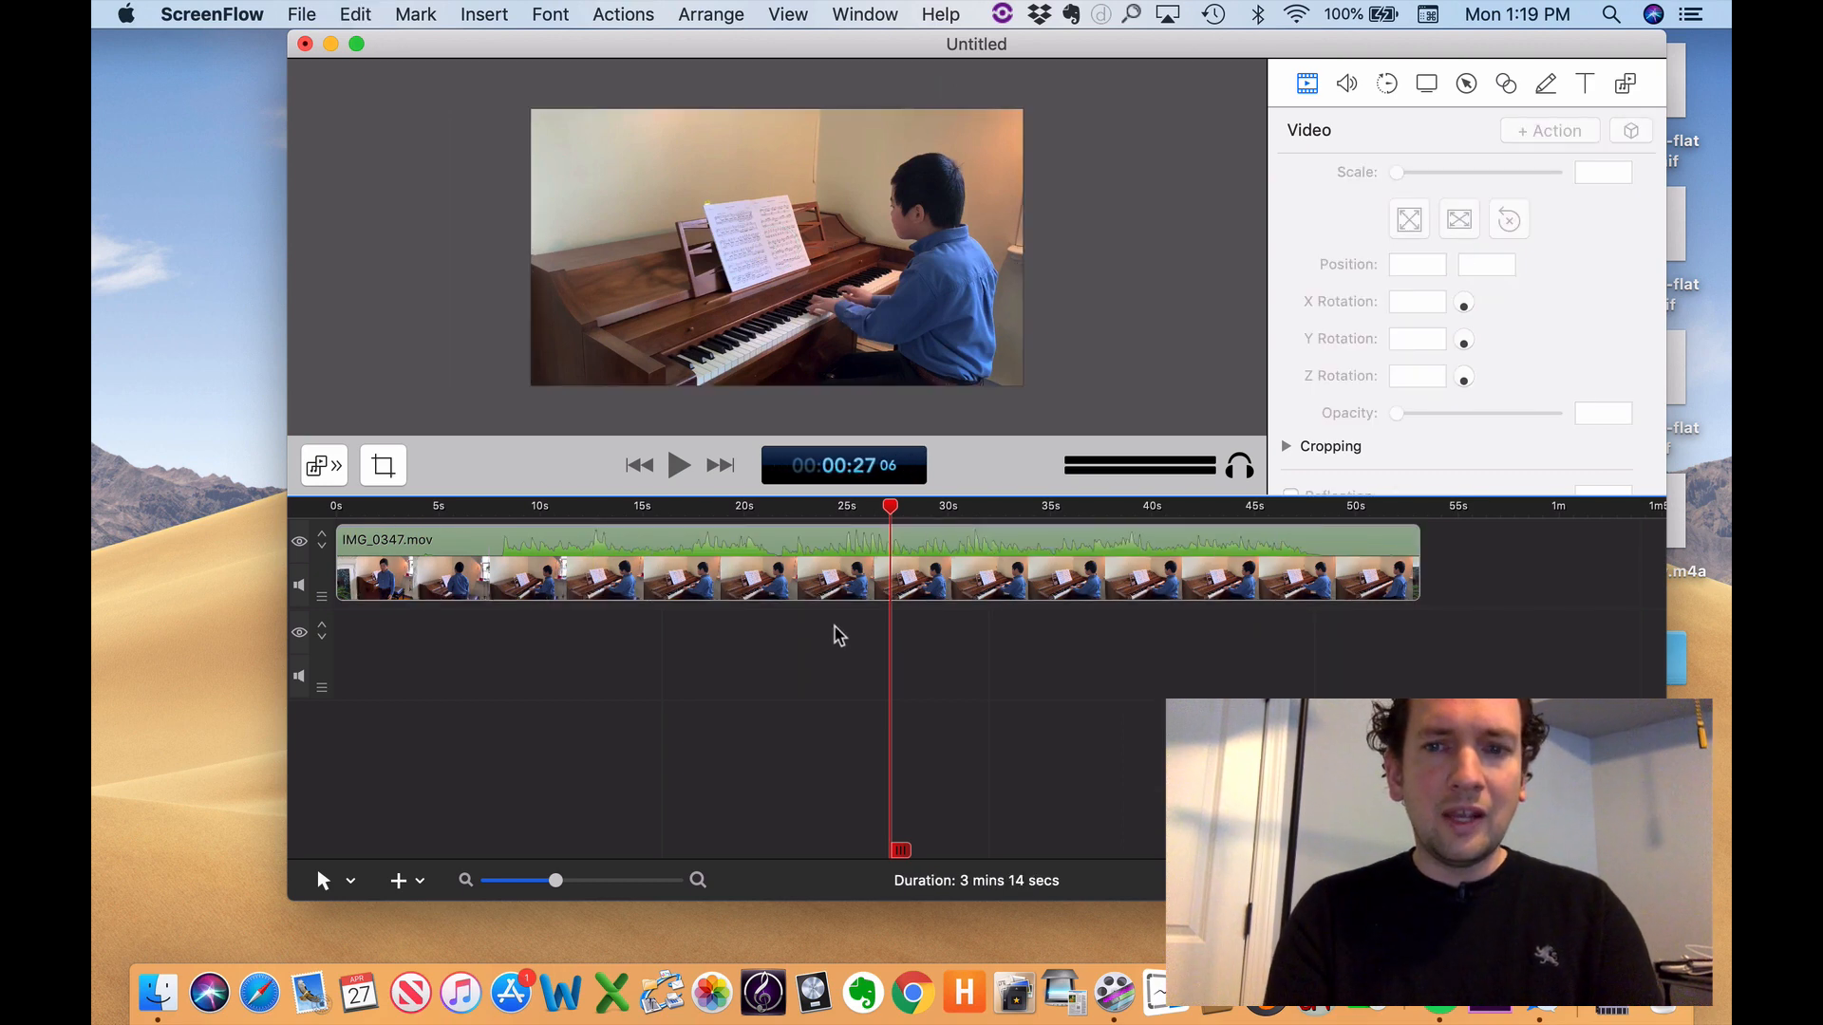
{"action": "key", "text": "super+z"}
{"action": "scroll", "coordinate": [1139, 646], "scroll_direction": "right", "scroll_amount": 2}
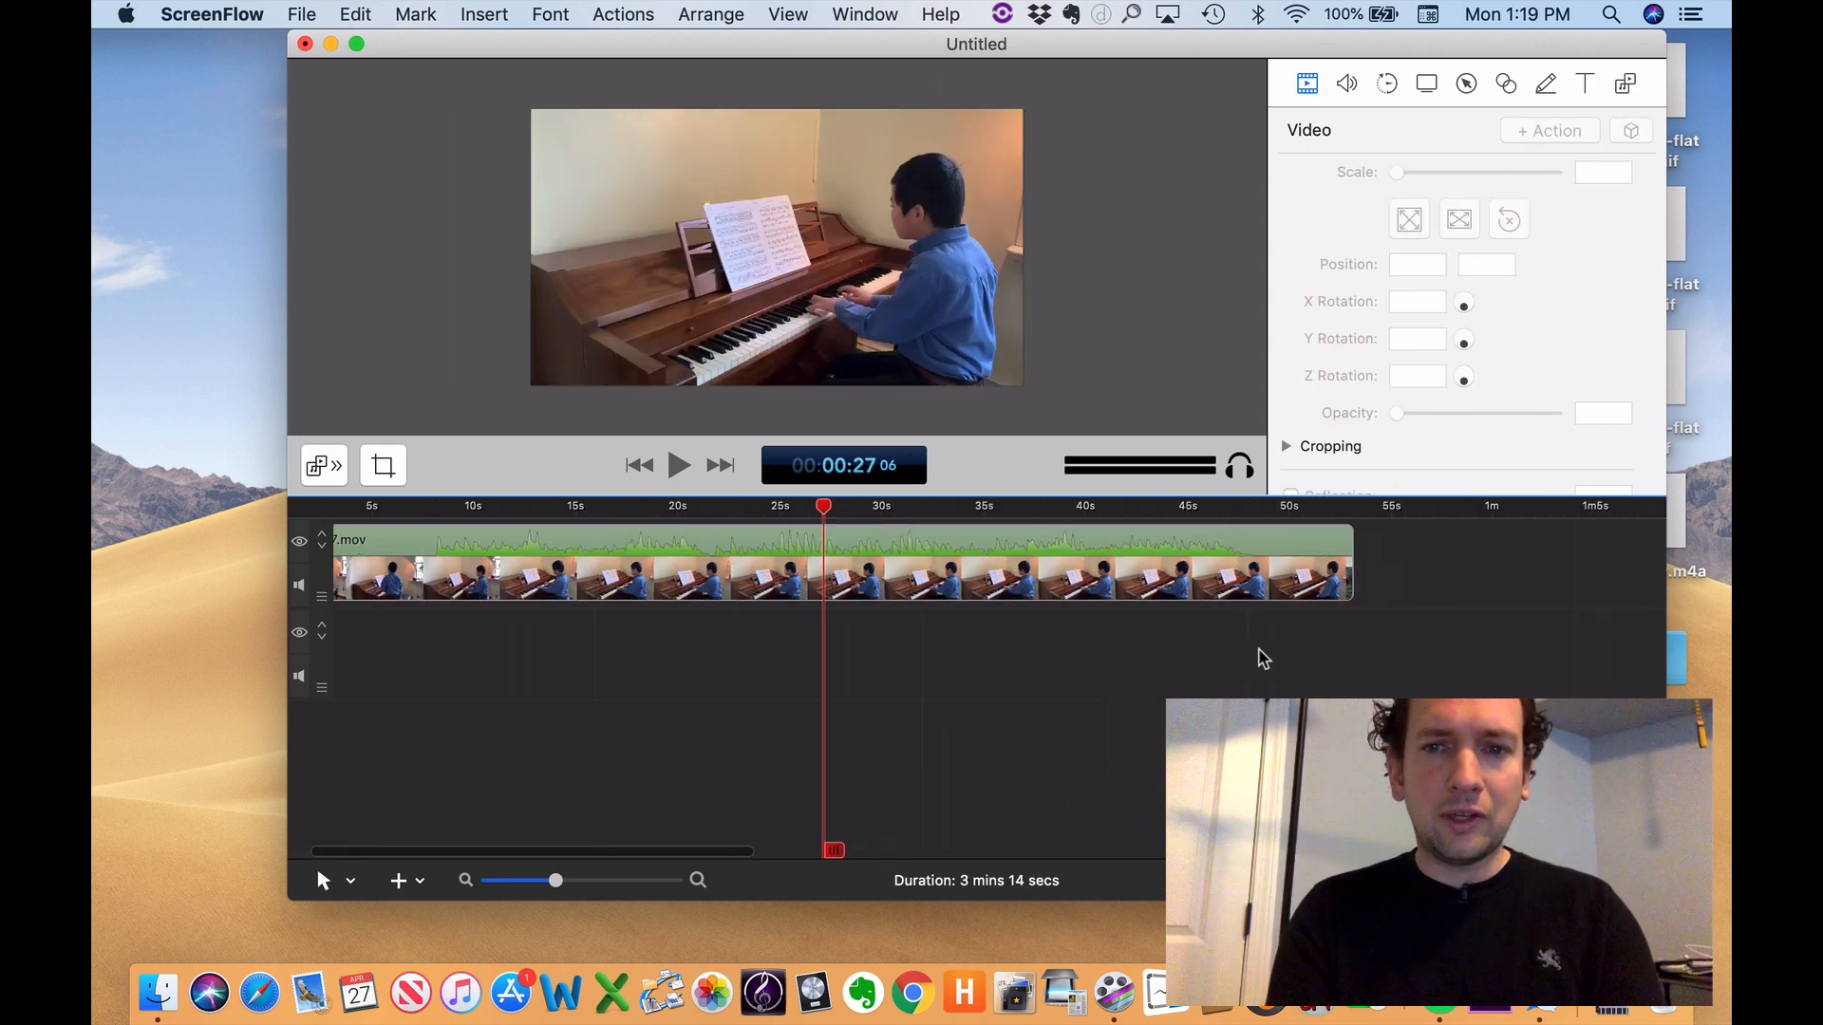
{"action": "key", "text": "super+z"}
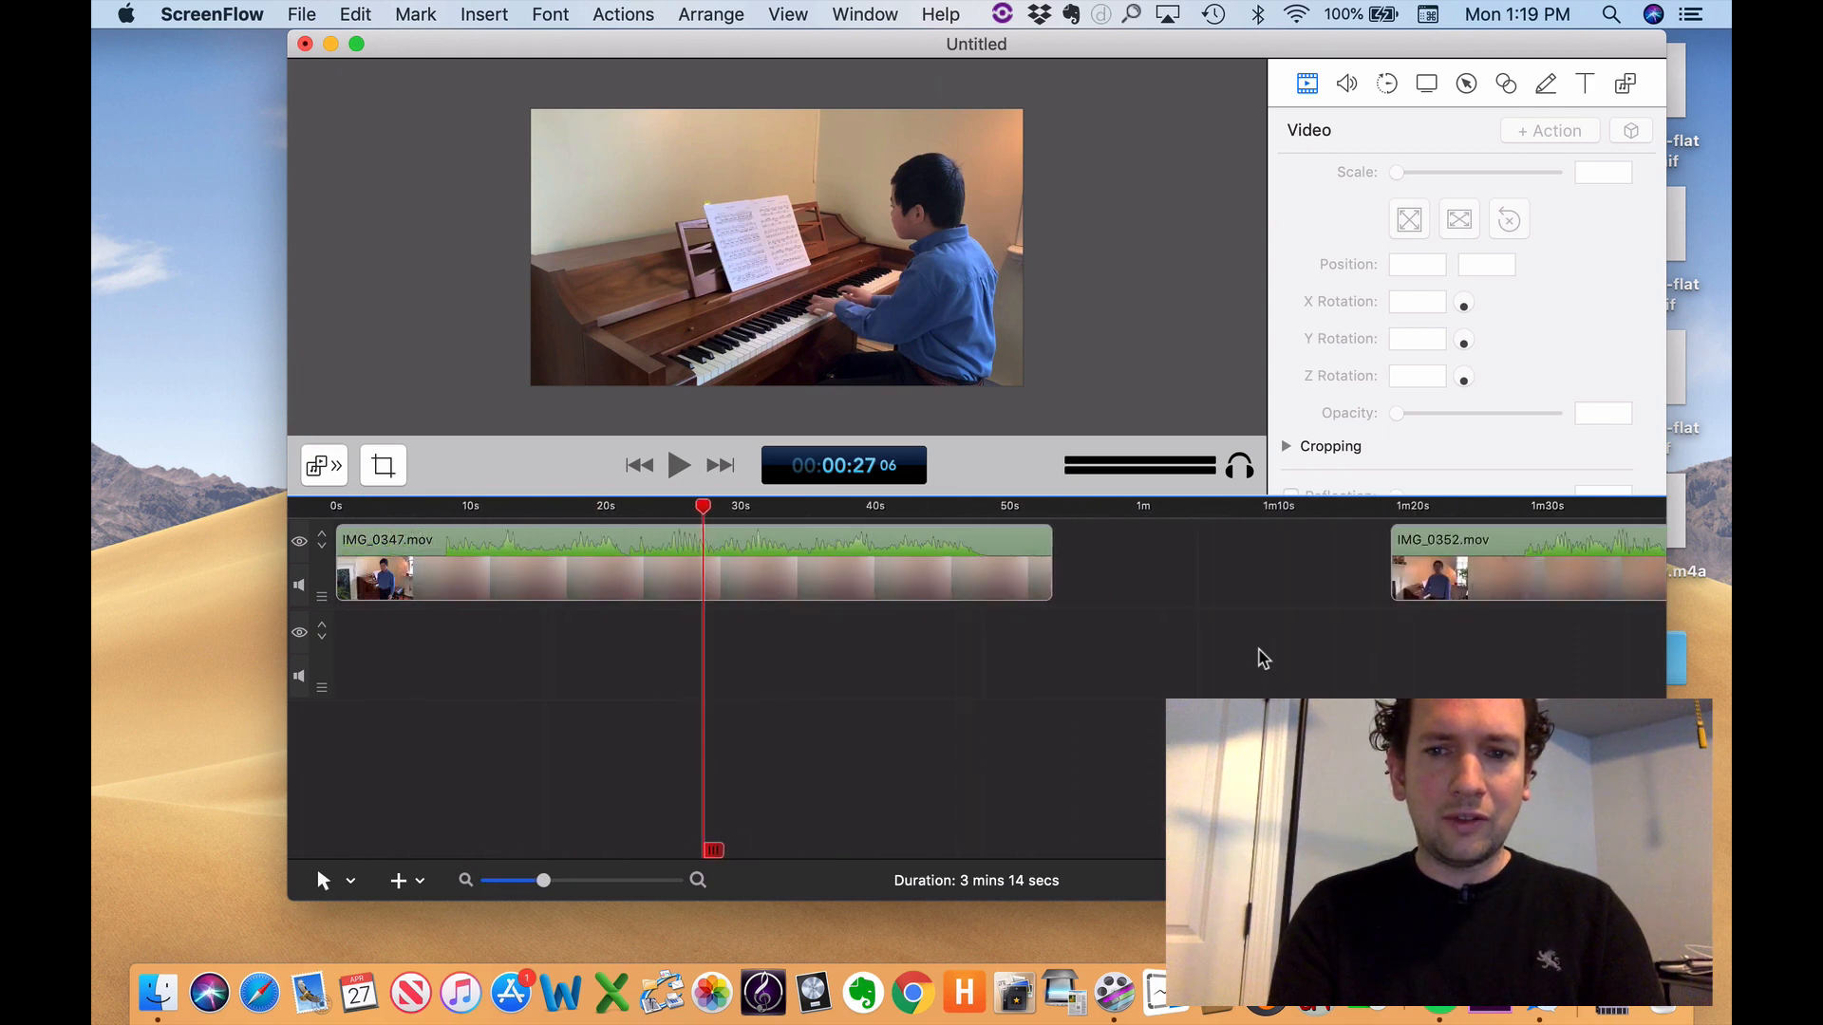
- Move IMG_0352.mov to the second track so that it starts at about 29 seconds, overlapping IMG_0347.mov
{"action": "left_click_drag", "start_coordinate": [1469, 596], "coordinate": [794, 671]}
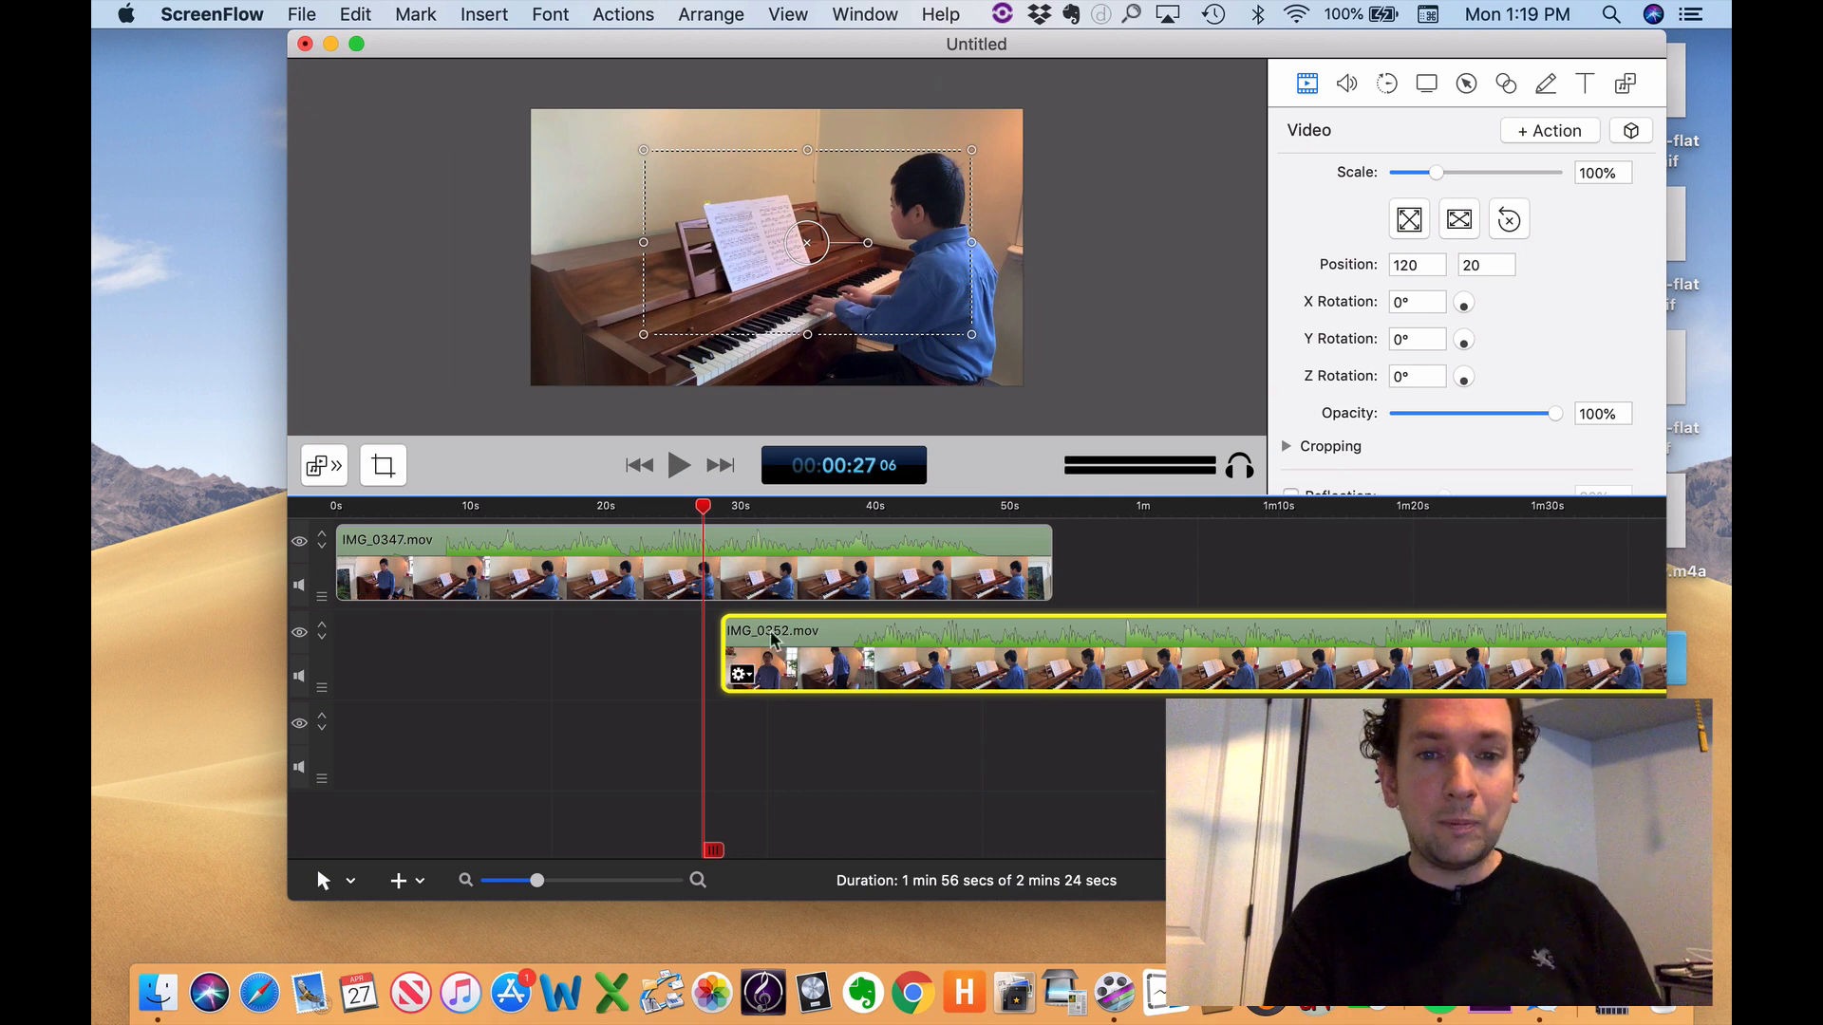
{"action": "left_click", "coordinate": [582, 655]}
{"action": "left_click", "coordinate": [586, 562]}
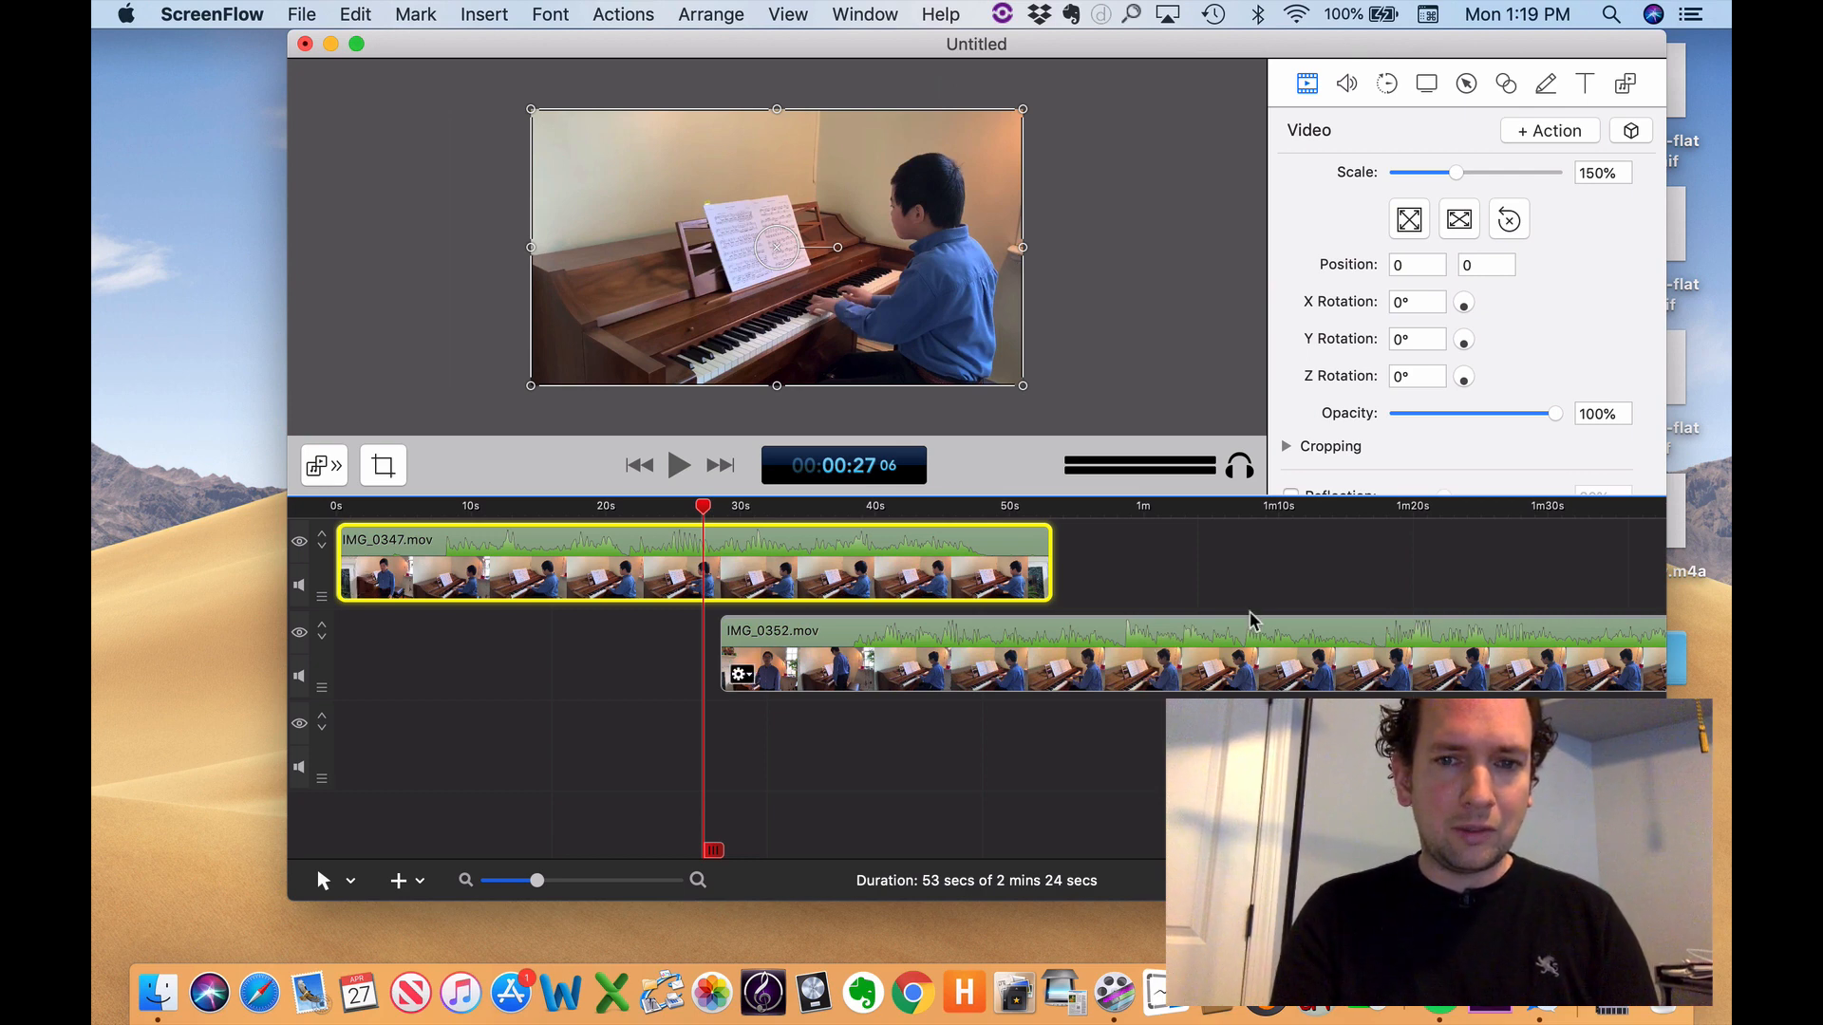
{"action": "left_click", "coordinate": [1220, 653]}
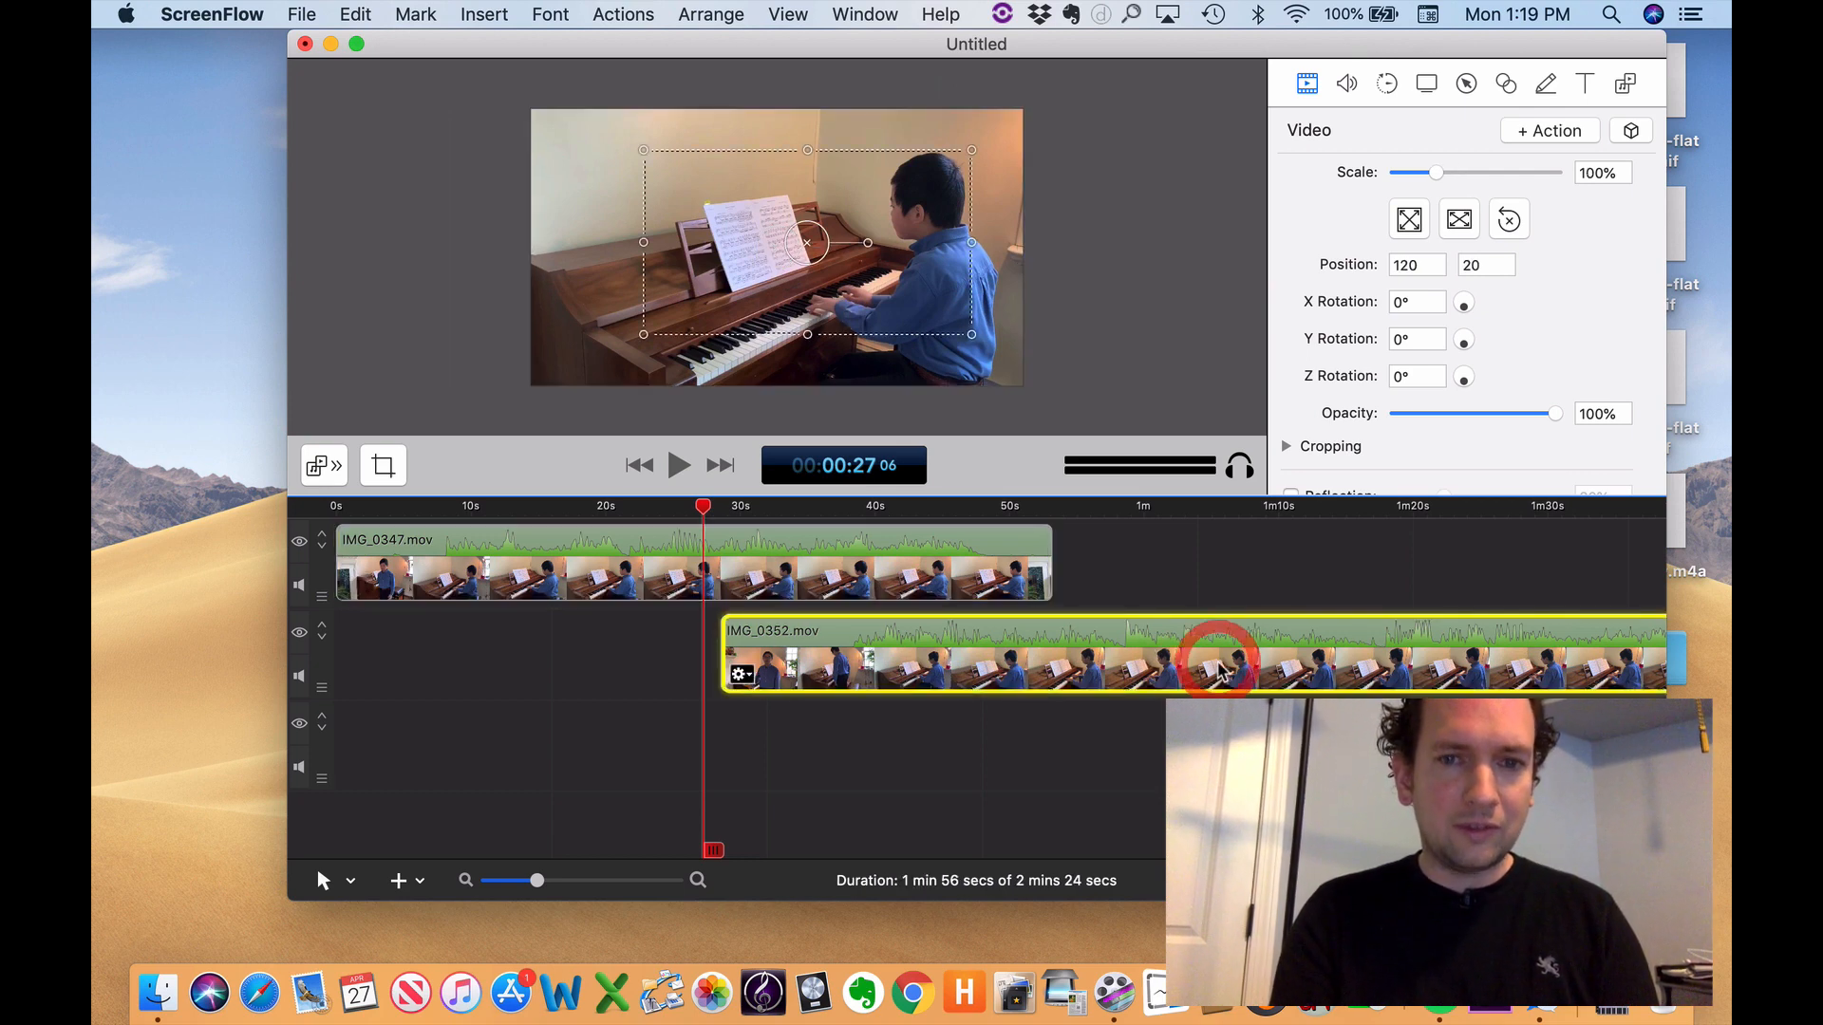
- Nudge IMG_0347.mov on the canvas, return it to position 0, 0 and clear the selection
{"action": "left_click", "coordinate": [1017, 383]}
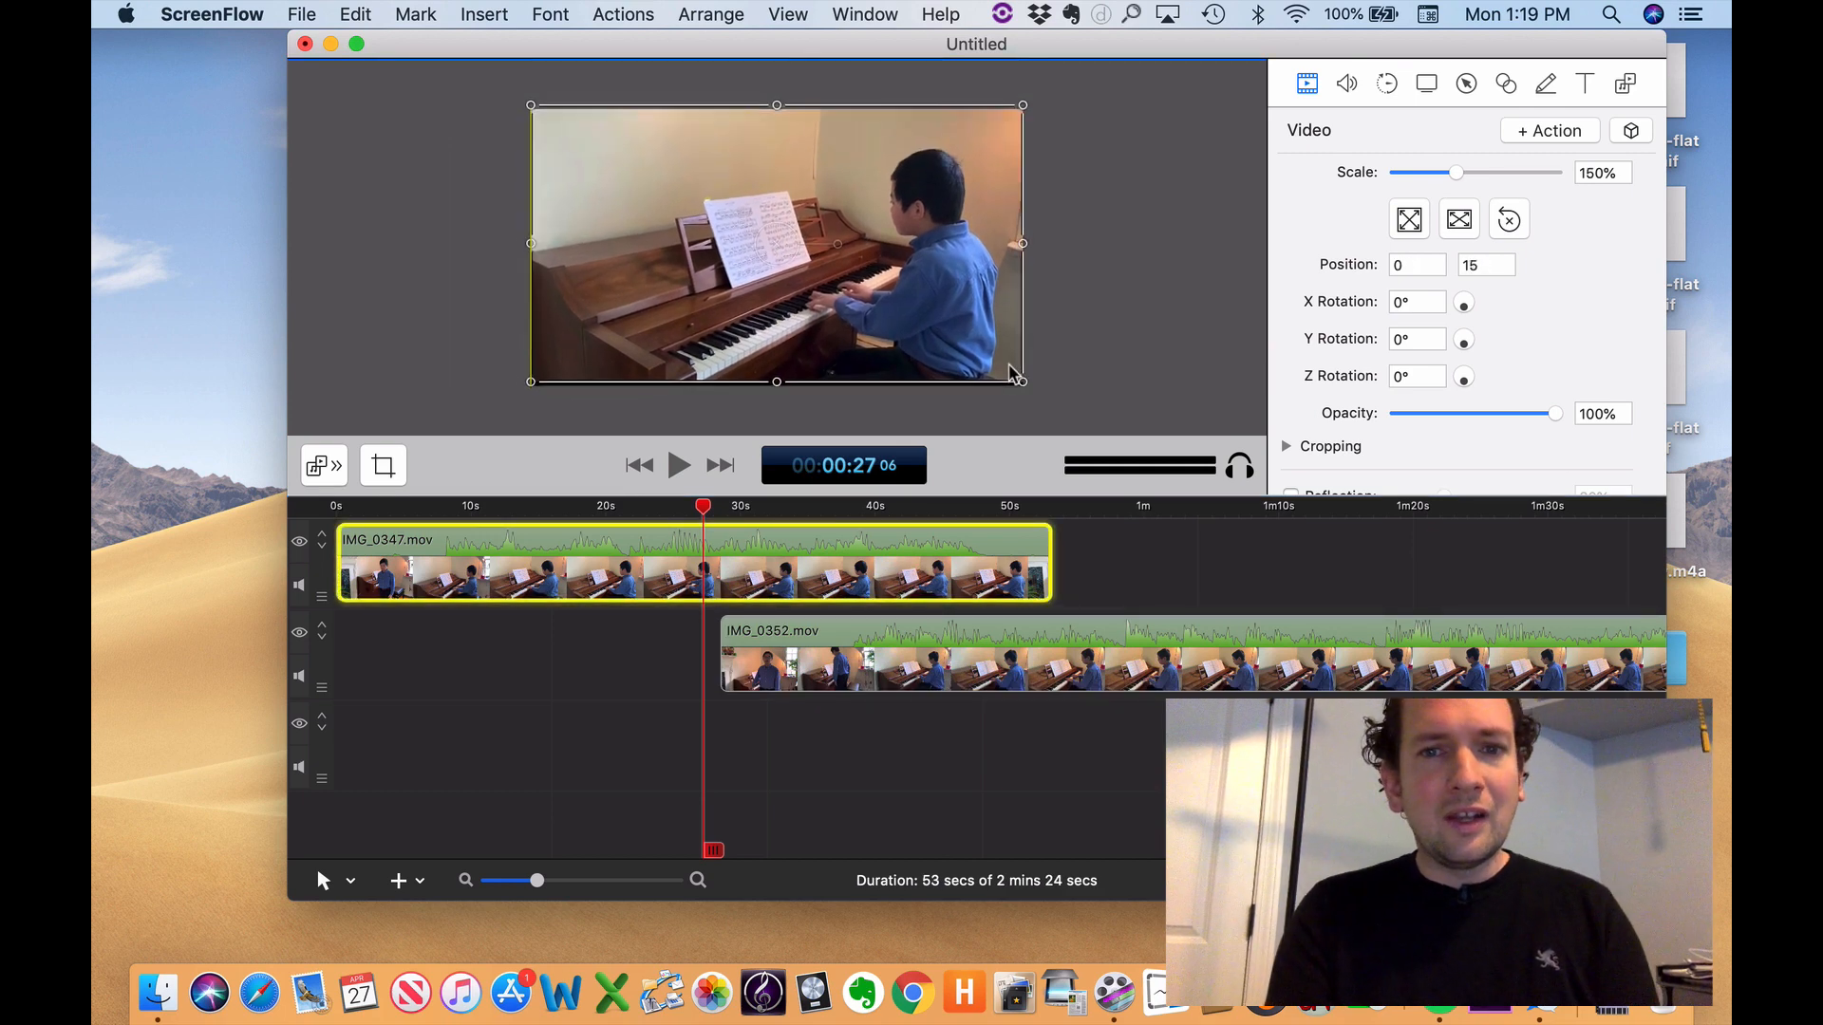
{"action": "left_click_drag", "start_coordinate": [1014, 373], "coordinate": [1010, 377]}
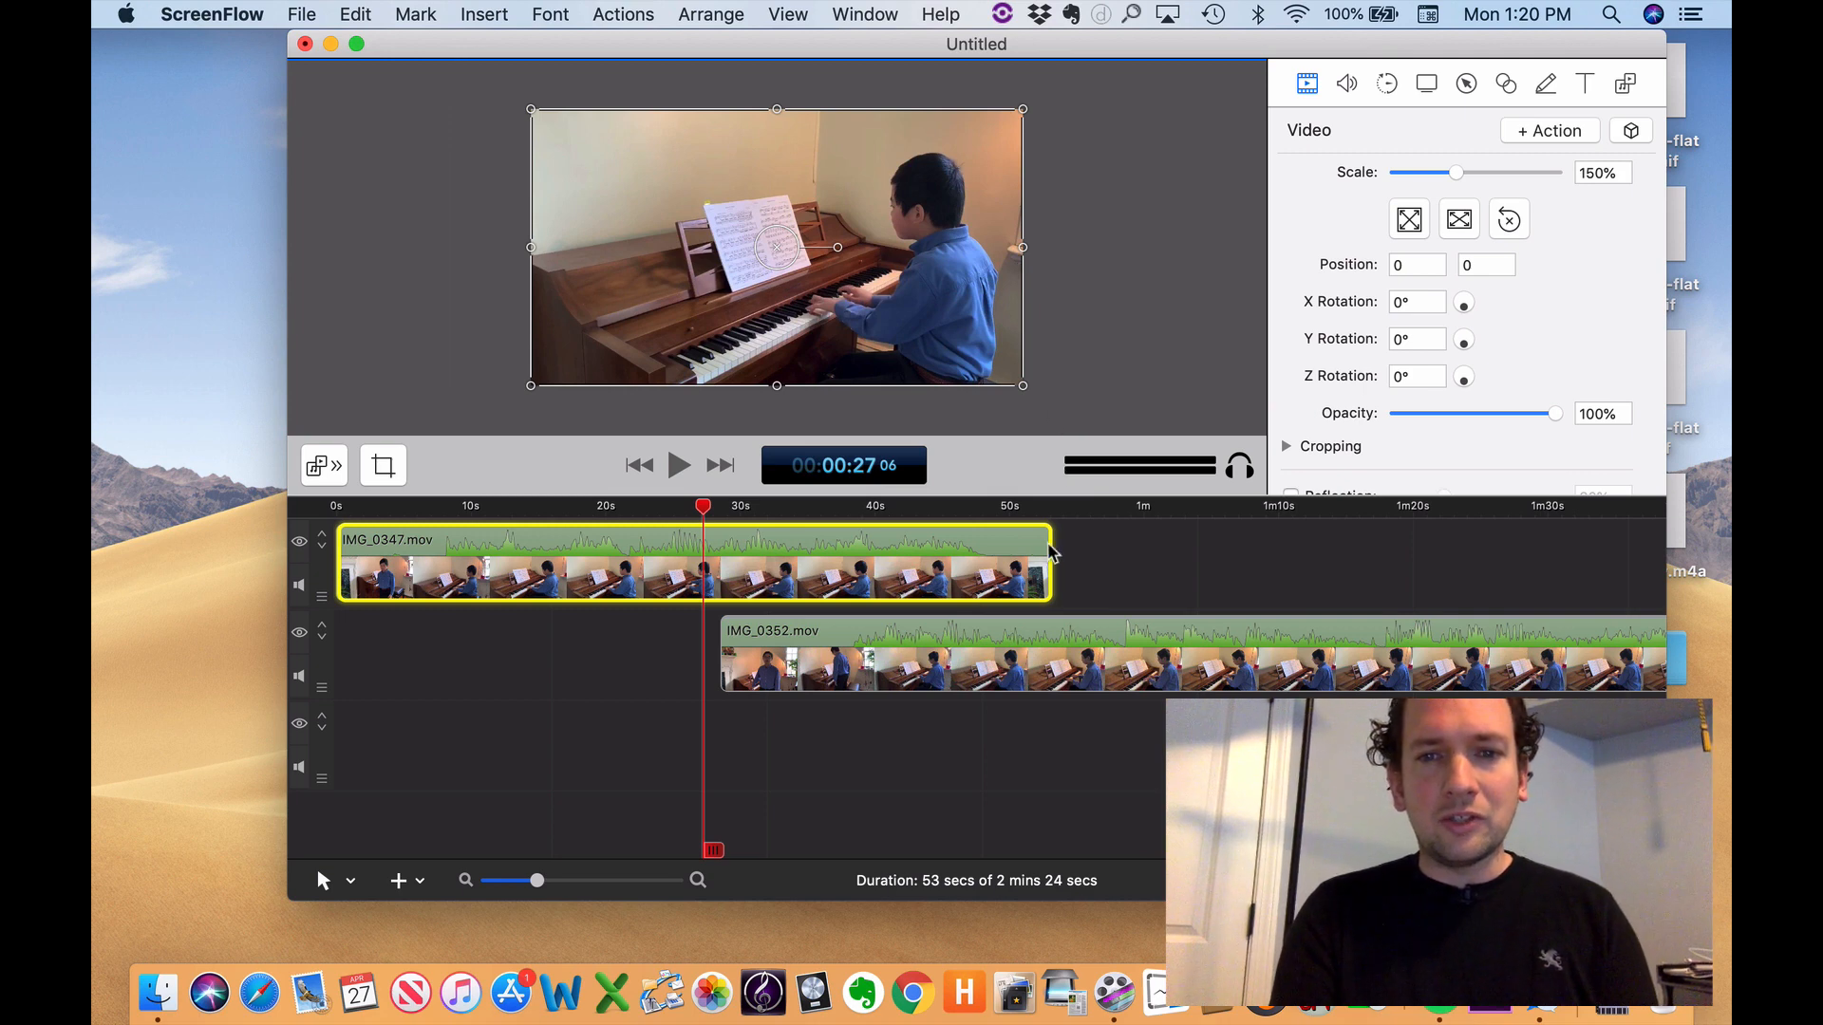
{"action": "left_click", "coordinate": [1025, 651]}
{"action": "left_click", "coordinate": [797, 566]}
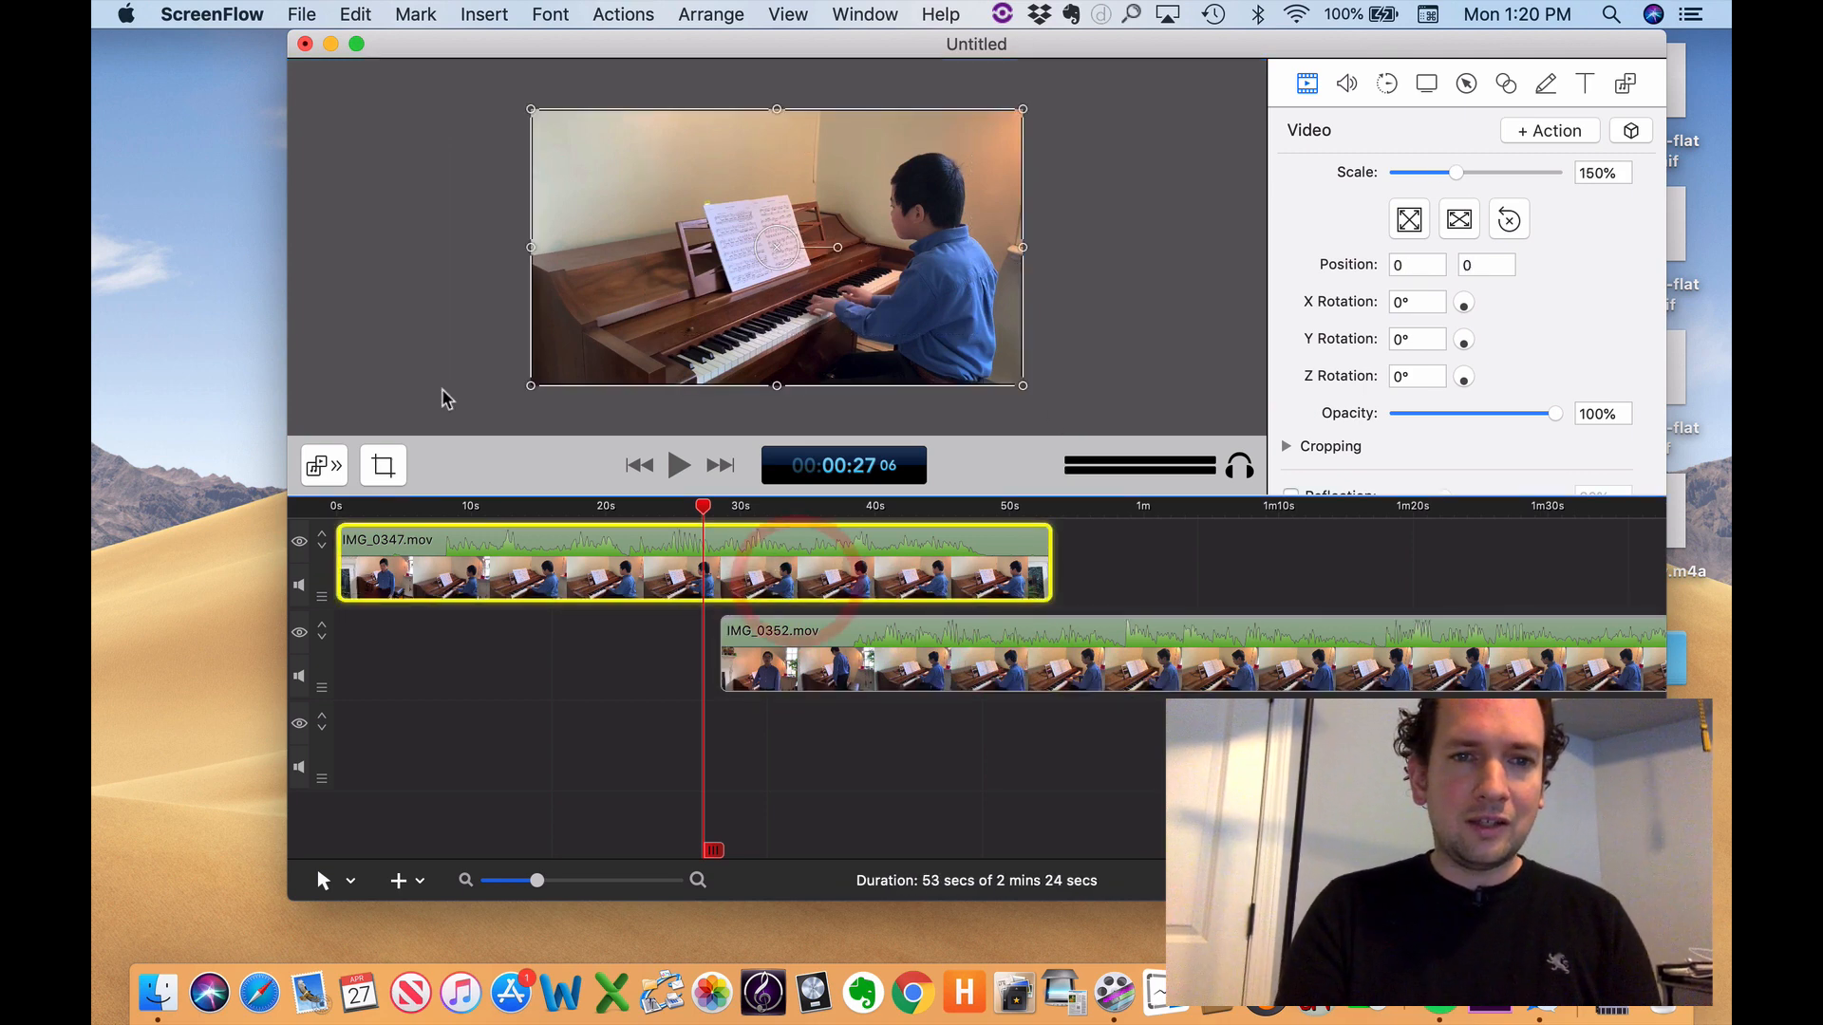
{"action": "left_click", "coordinate": [402, 367]}
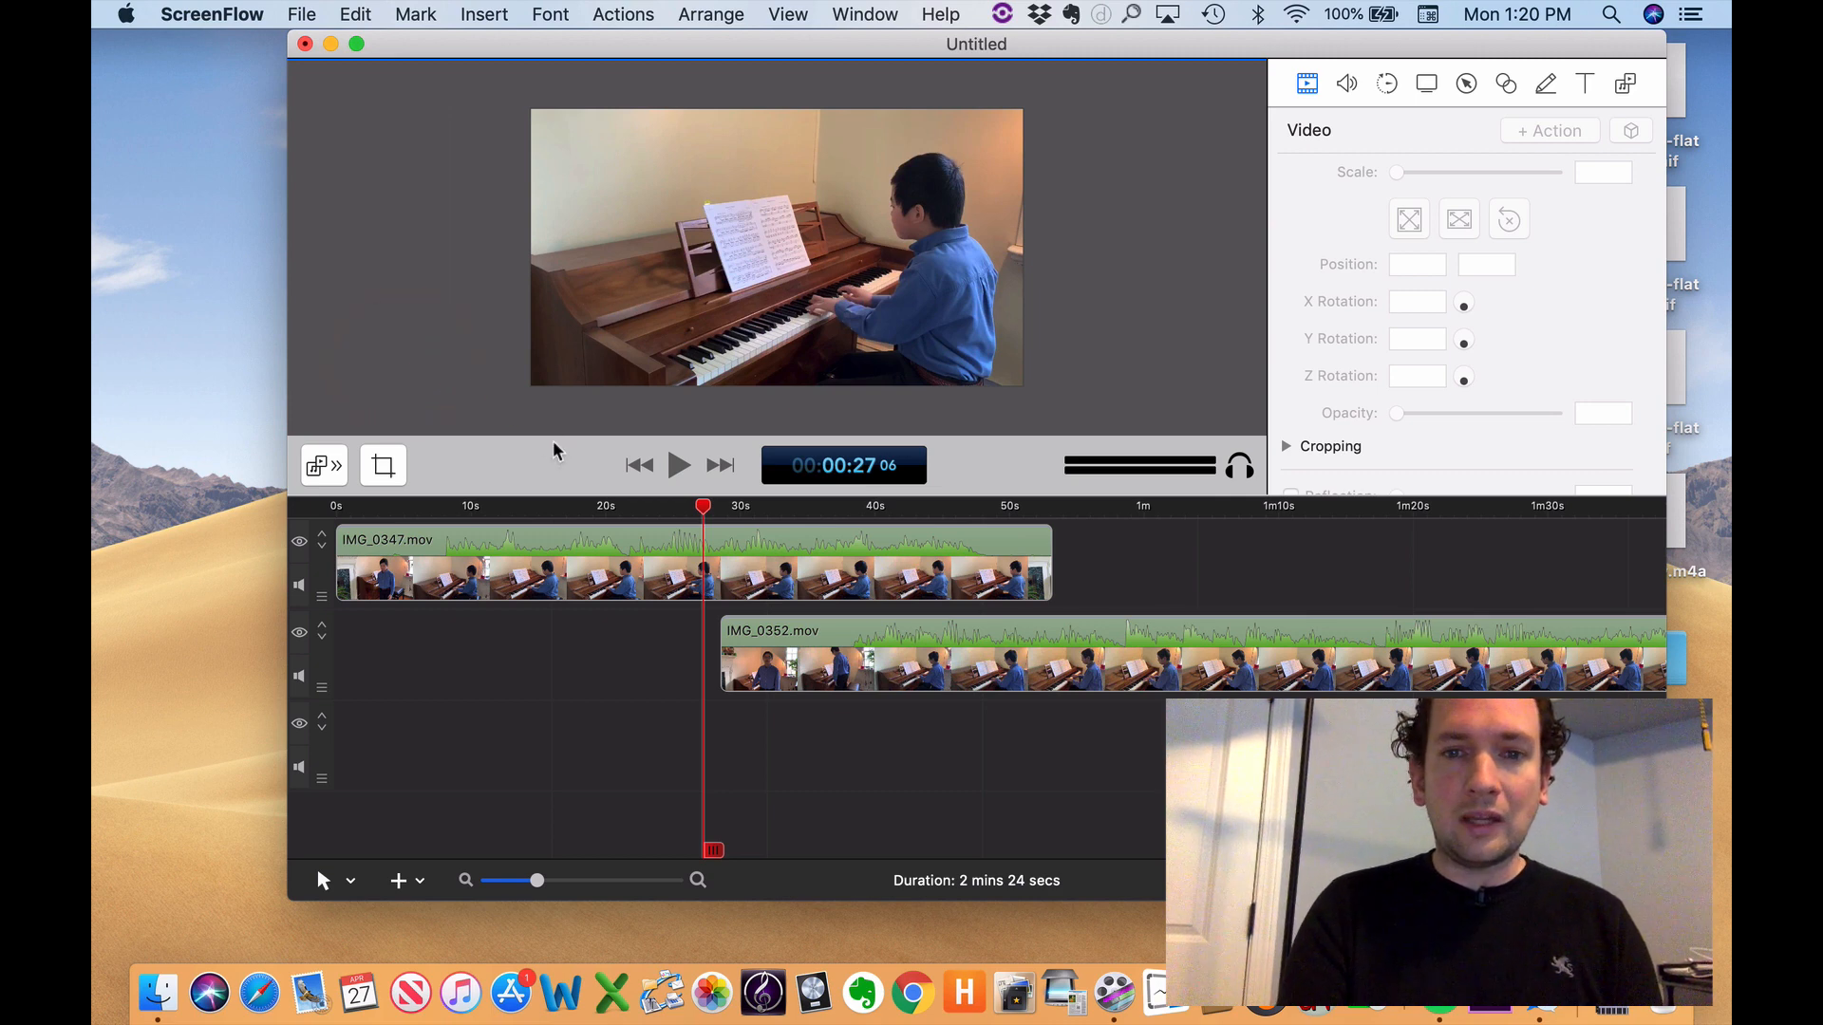
- Move IMG_0352.mov back to the first track at about 1 min 2 s and place the playhead at about 7 seconds
{"action": "left_click_drag", "start_coordinate": [921, 649], "coordinate": [1384, 586]}
{"action": "left_click_drag", "start_coordinate": [704, 506], "coordinate": [434, 511]}
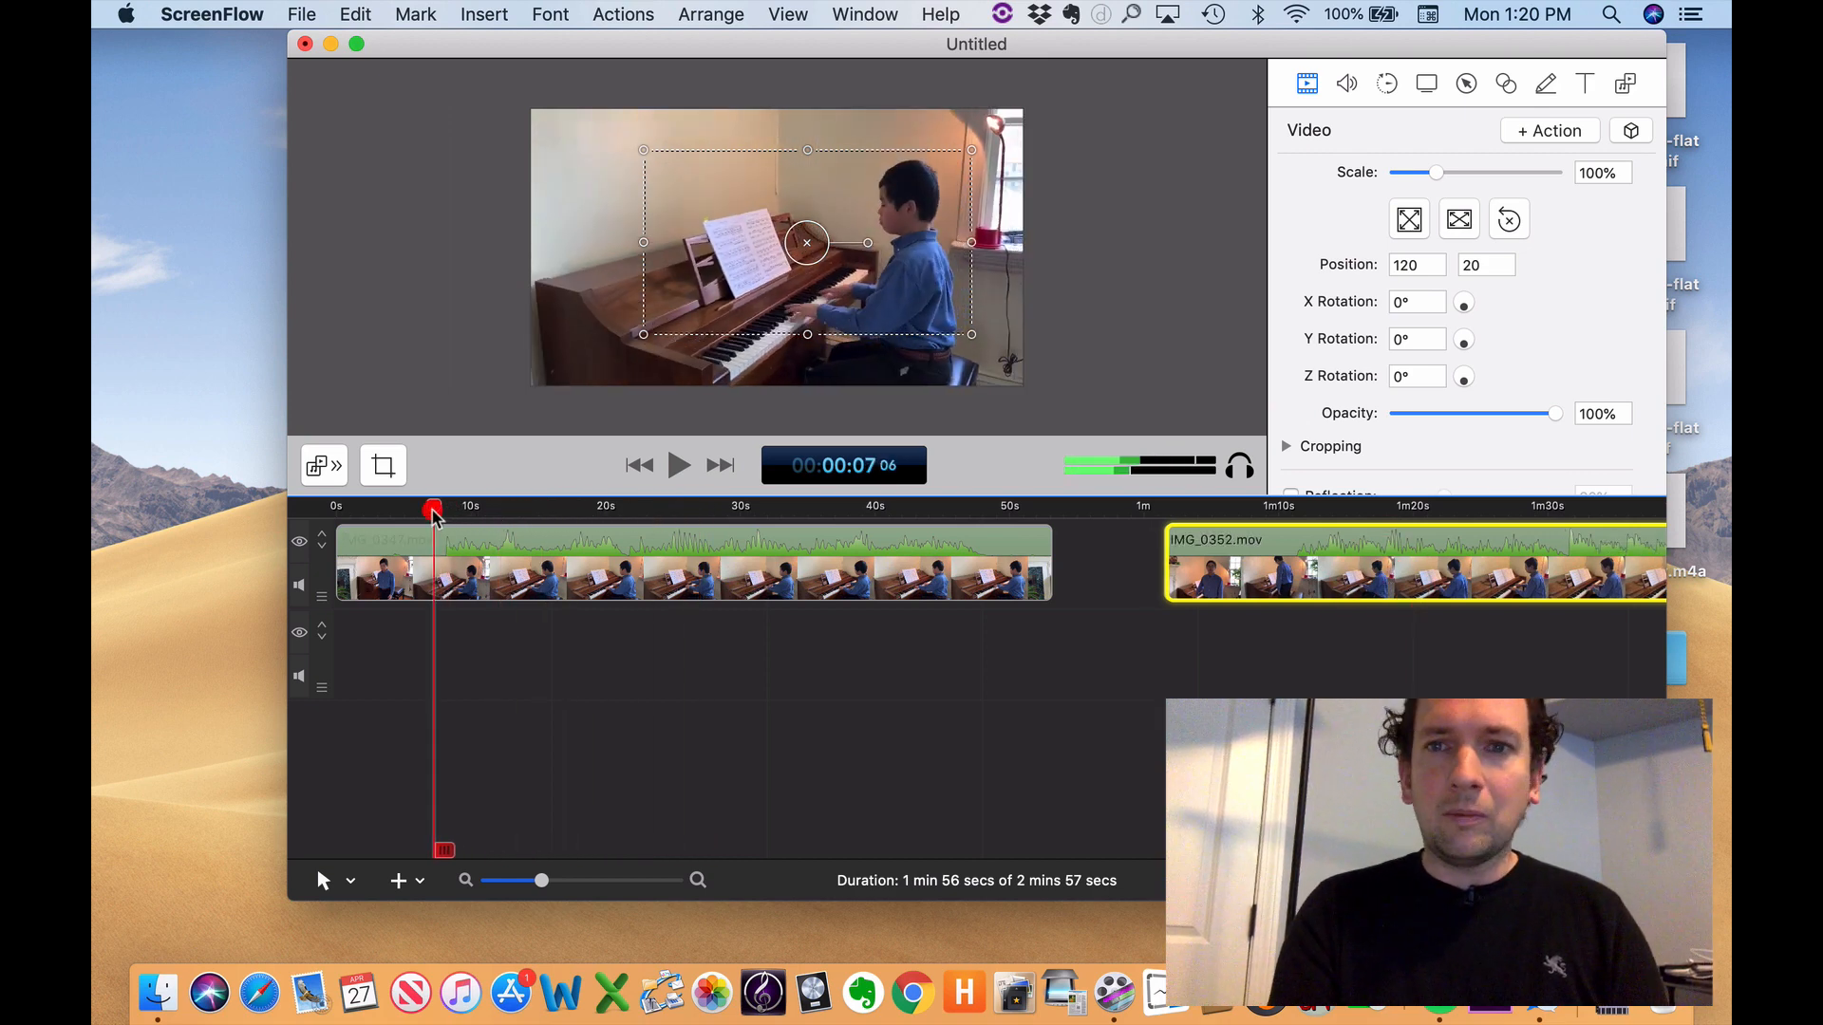
- Examine the Audio, Video Motion, Annotations, media library and Touch Callout settings, as well as the help options
{"action": "left_click_drag", "start_coordinate": [1288, 43], "coordinate": [1253, 42]}
{"action": "left_click", "coordinate": [1312, 83]}
{"action": "left_click", "coordinate": [1270, 89]}
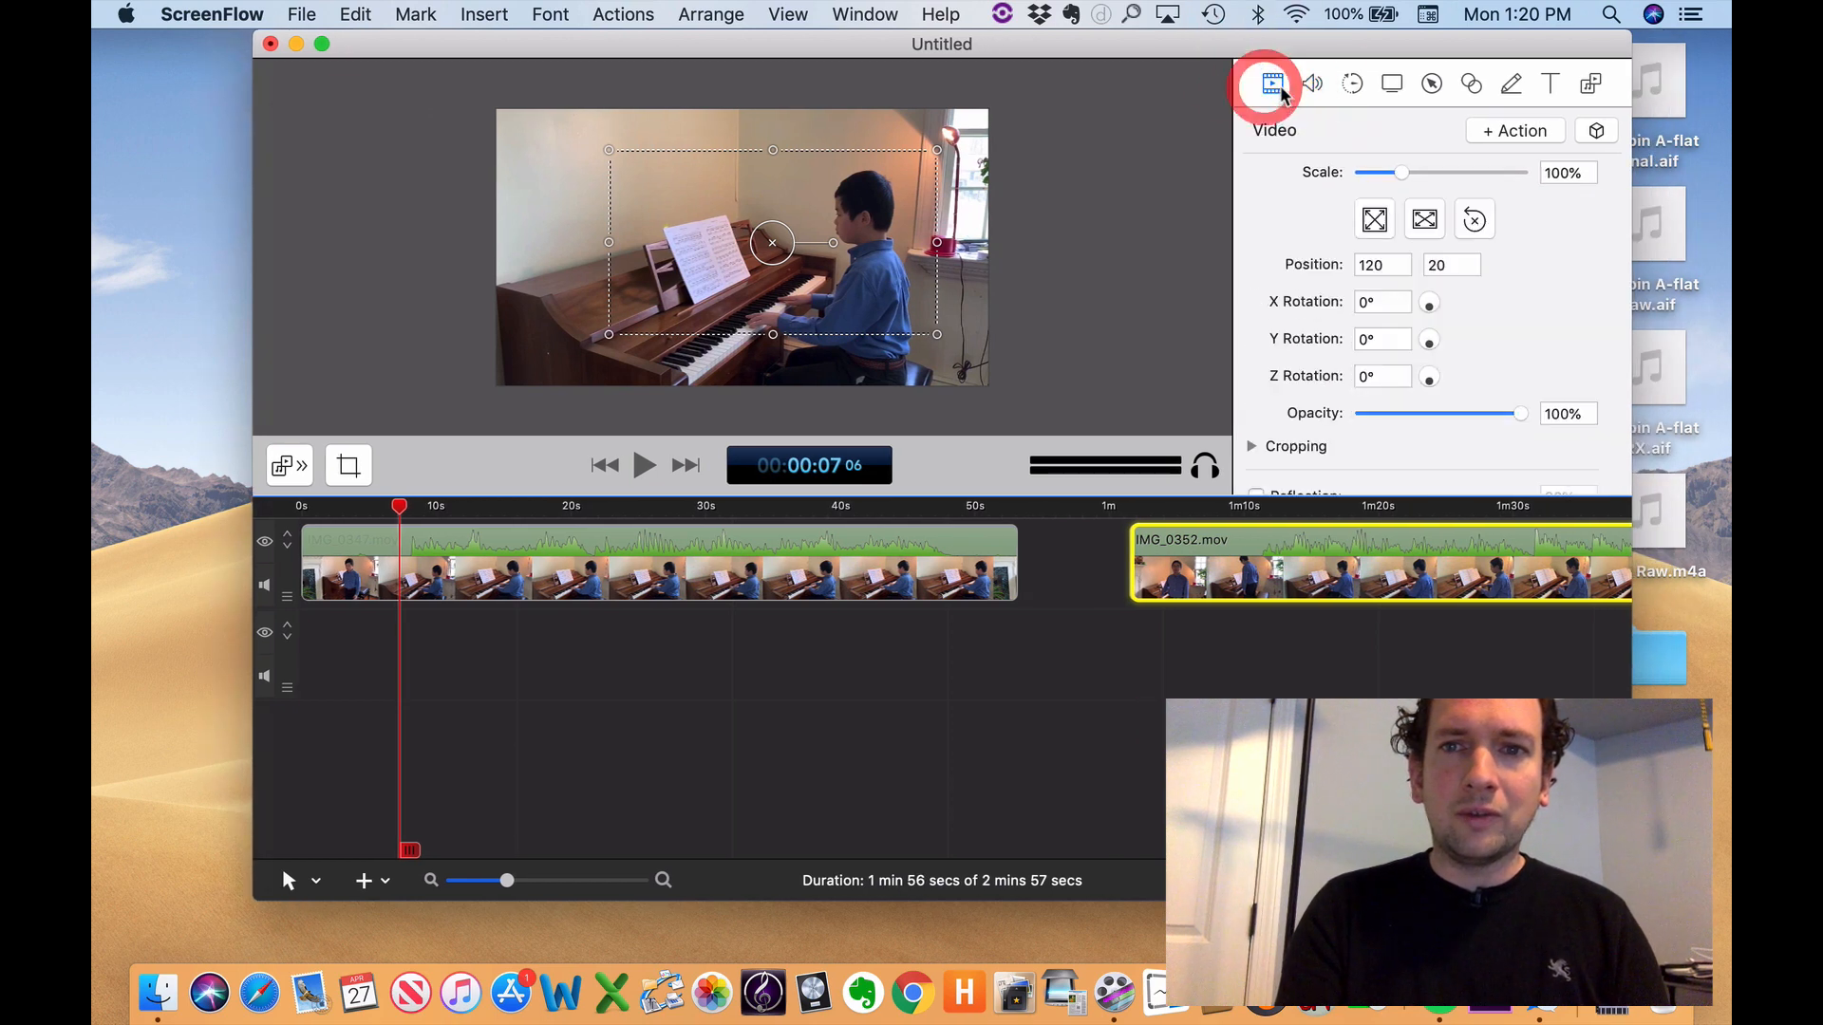
{"action": "left_click", "coordinate": [1310, 85]}
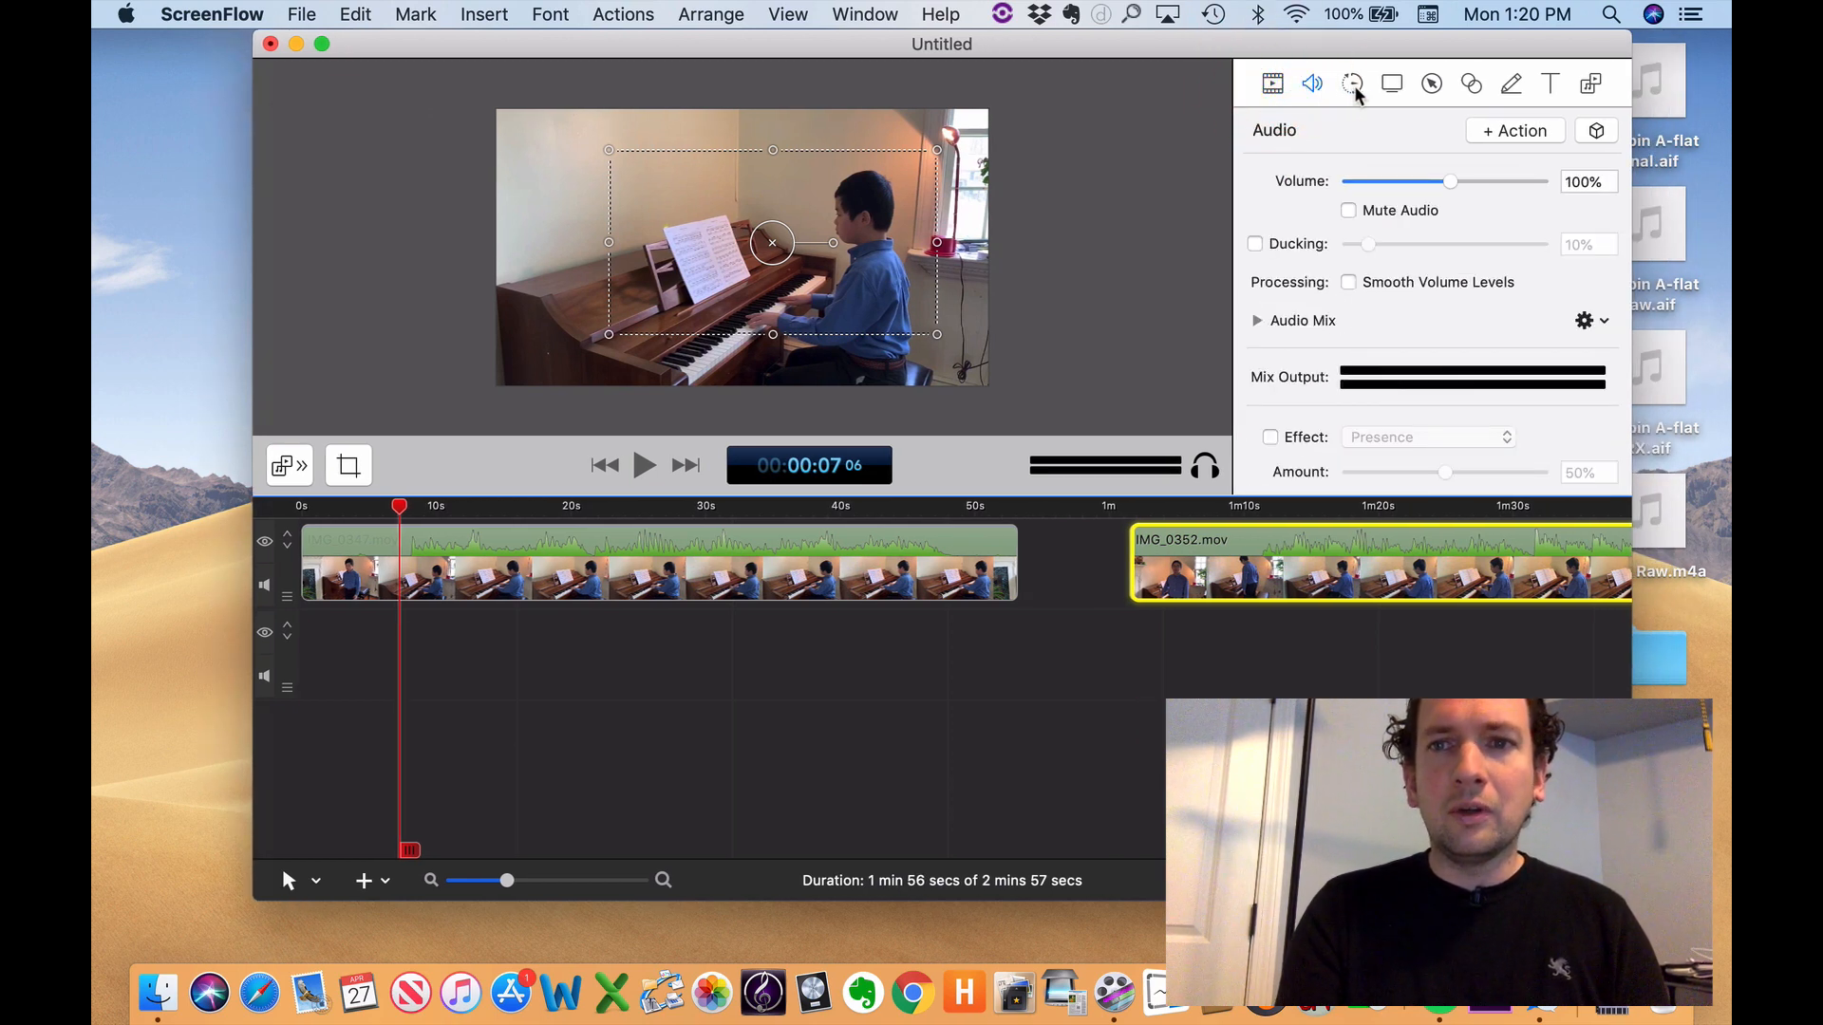
{"action": "left_click", "coordinate": [1354, 87]}
{"action": "left_click", "coordinate": [1392, 87]}
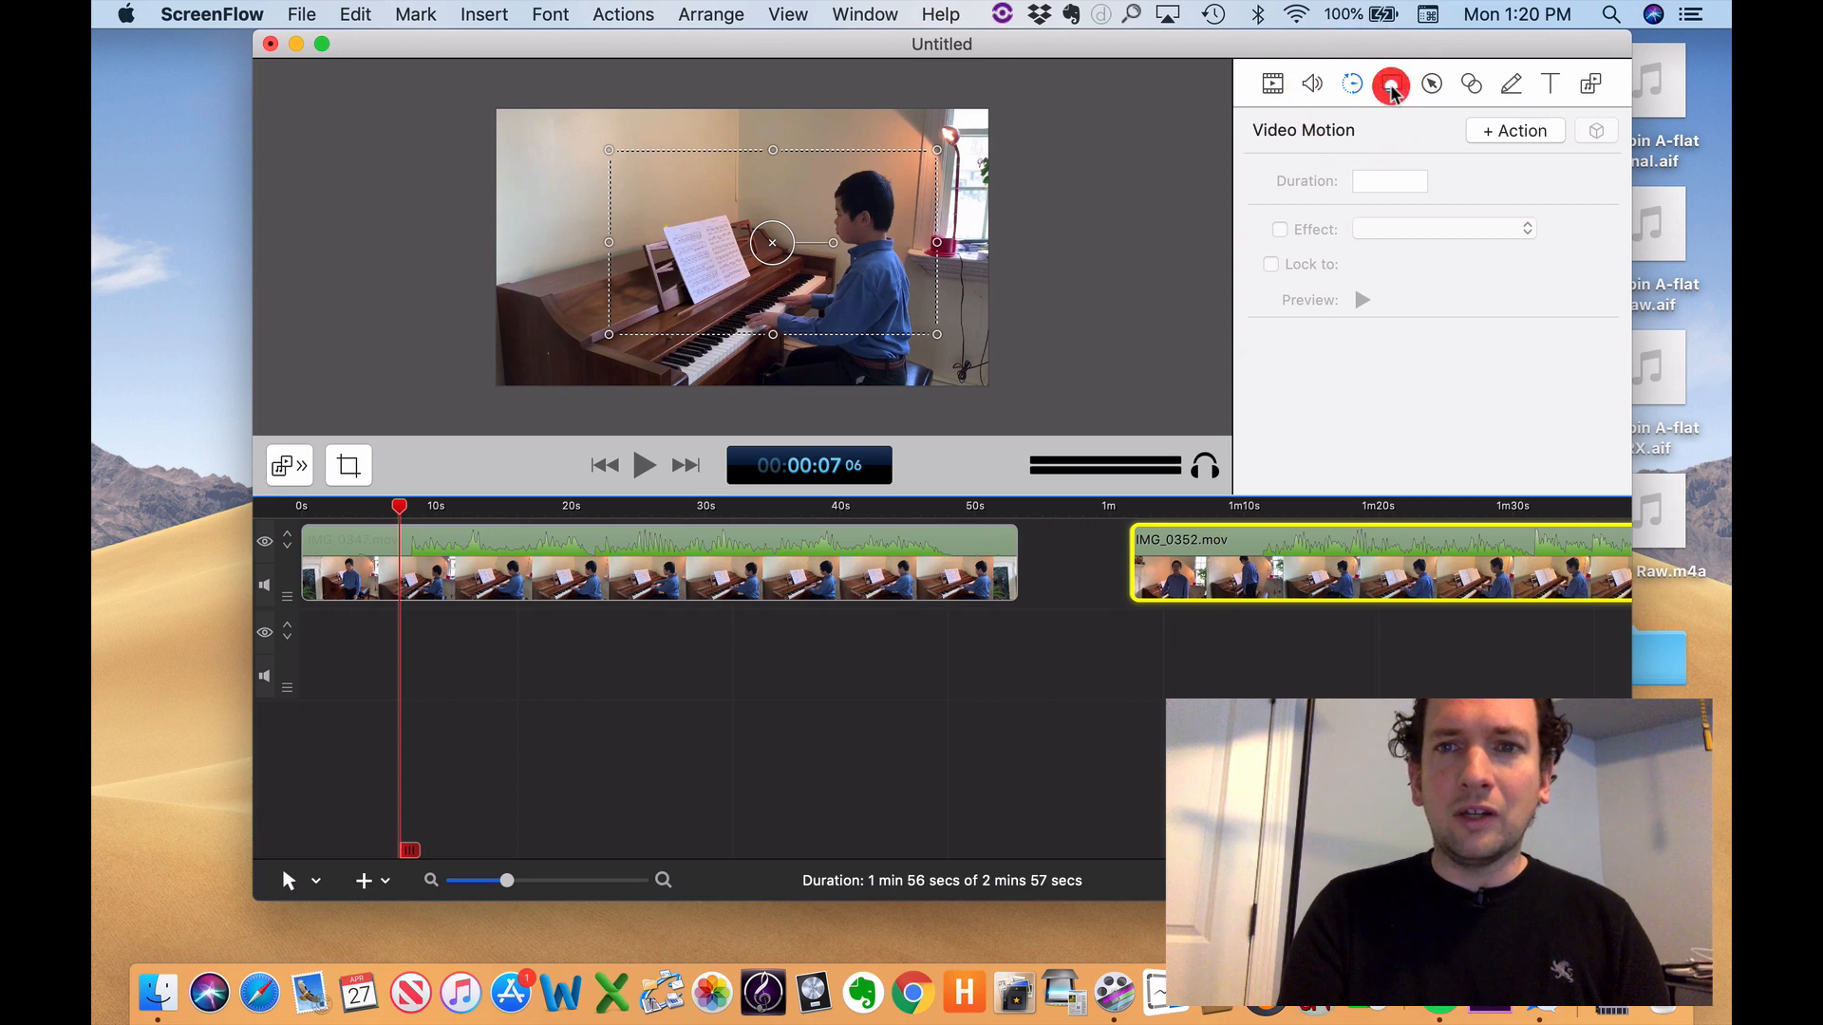
{"action": "left_click", "coordinate": [1509, 86]}
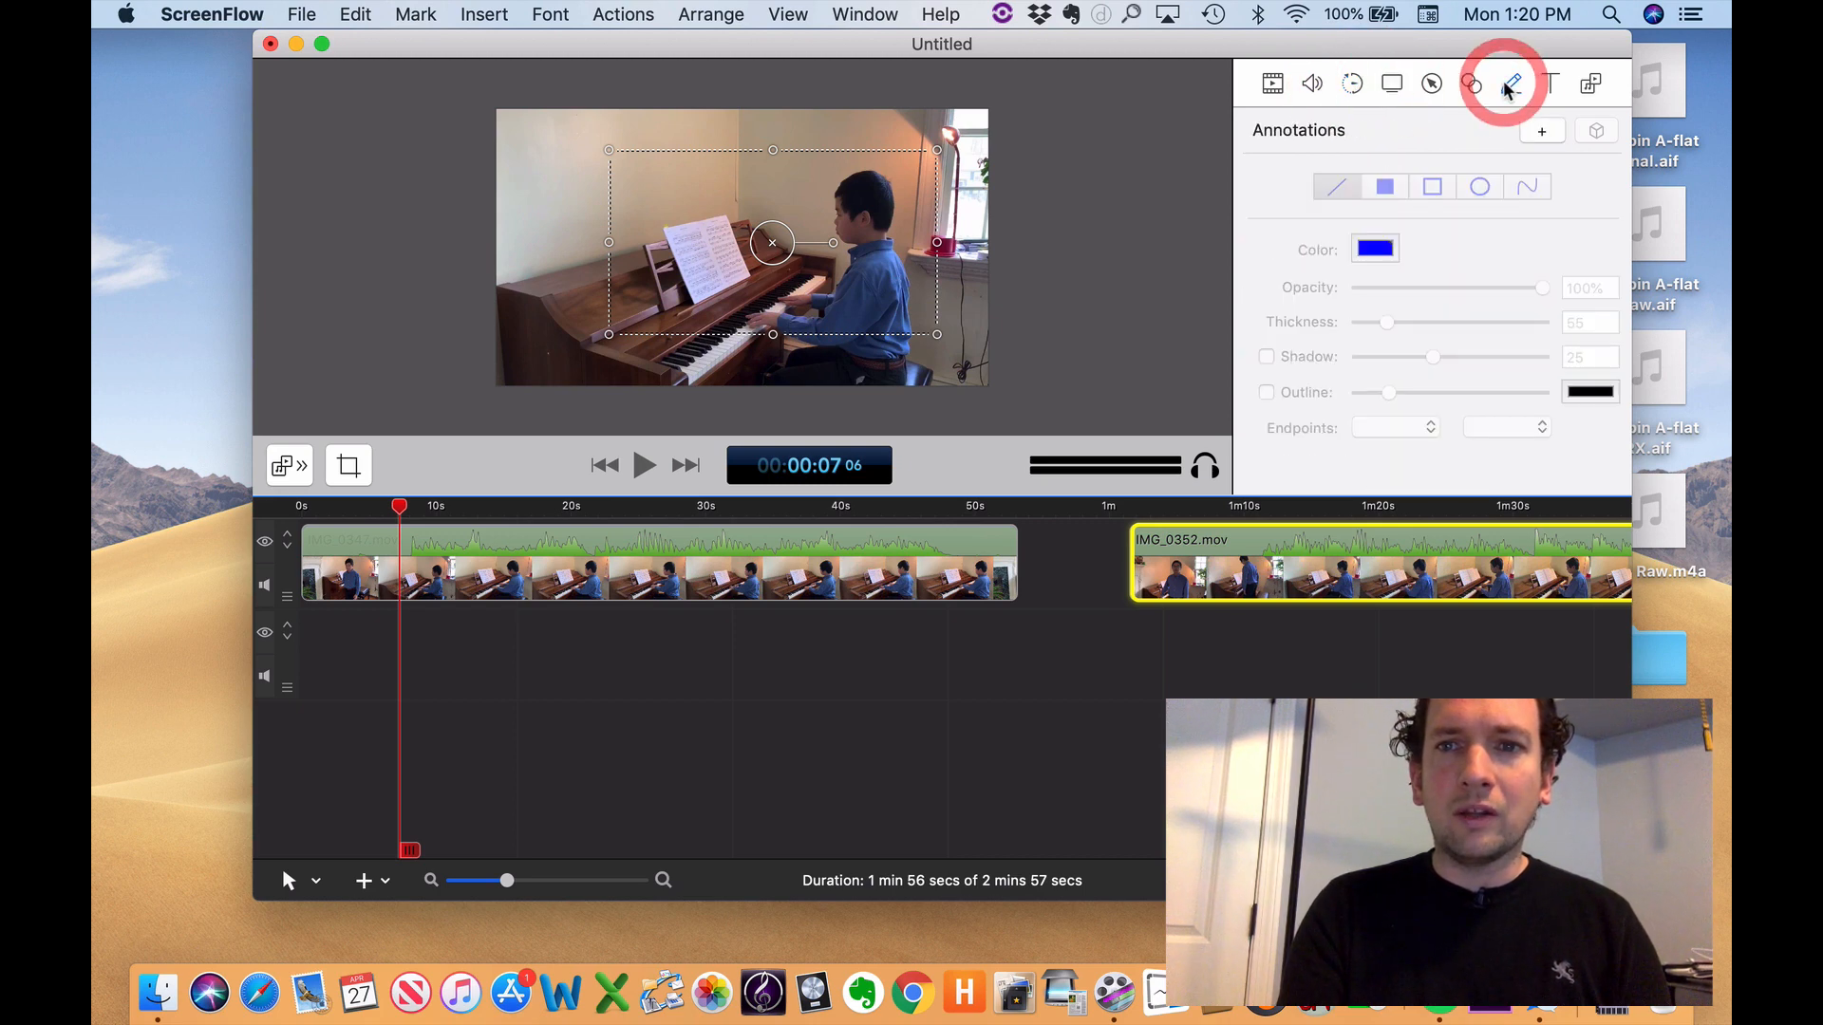
{"action": "left_click", "coordinate": [1550, 86]}
{"action": "left_click", "coordinate": [1584, 88]}
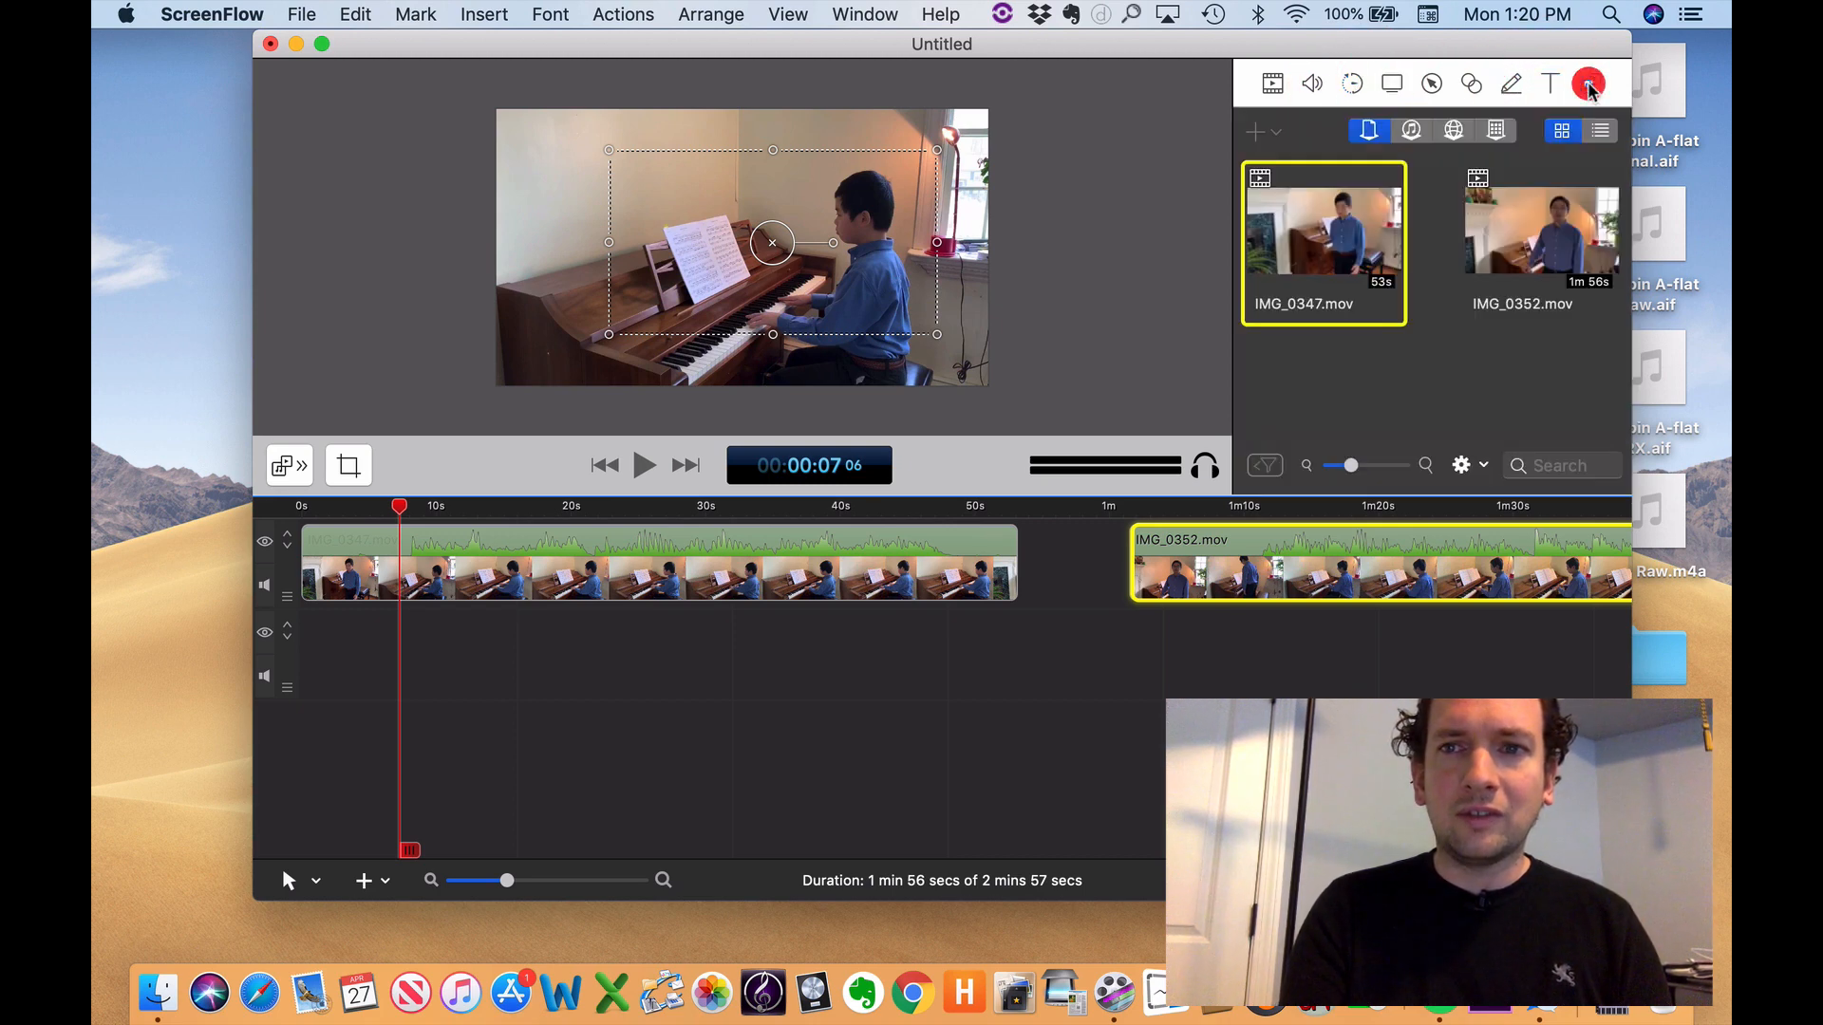
{"action": "left_click", "coordinate": [1473, 84]}
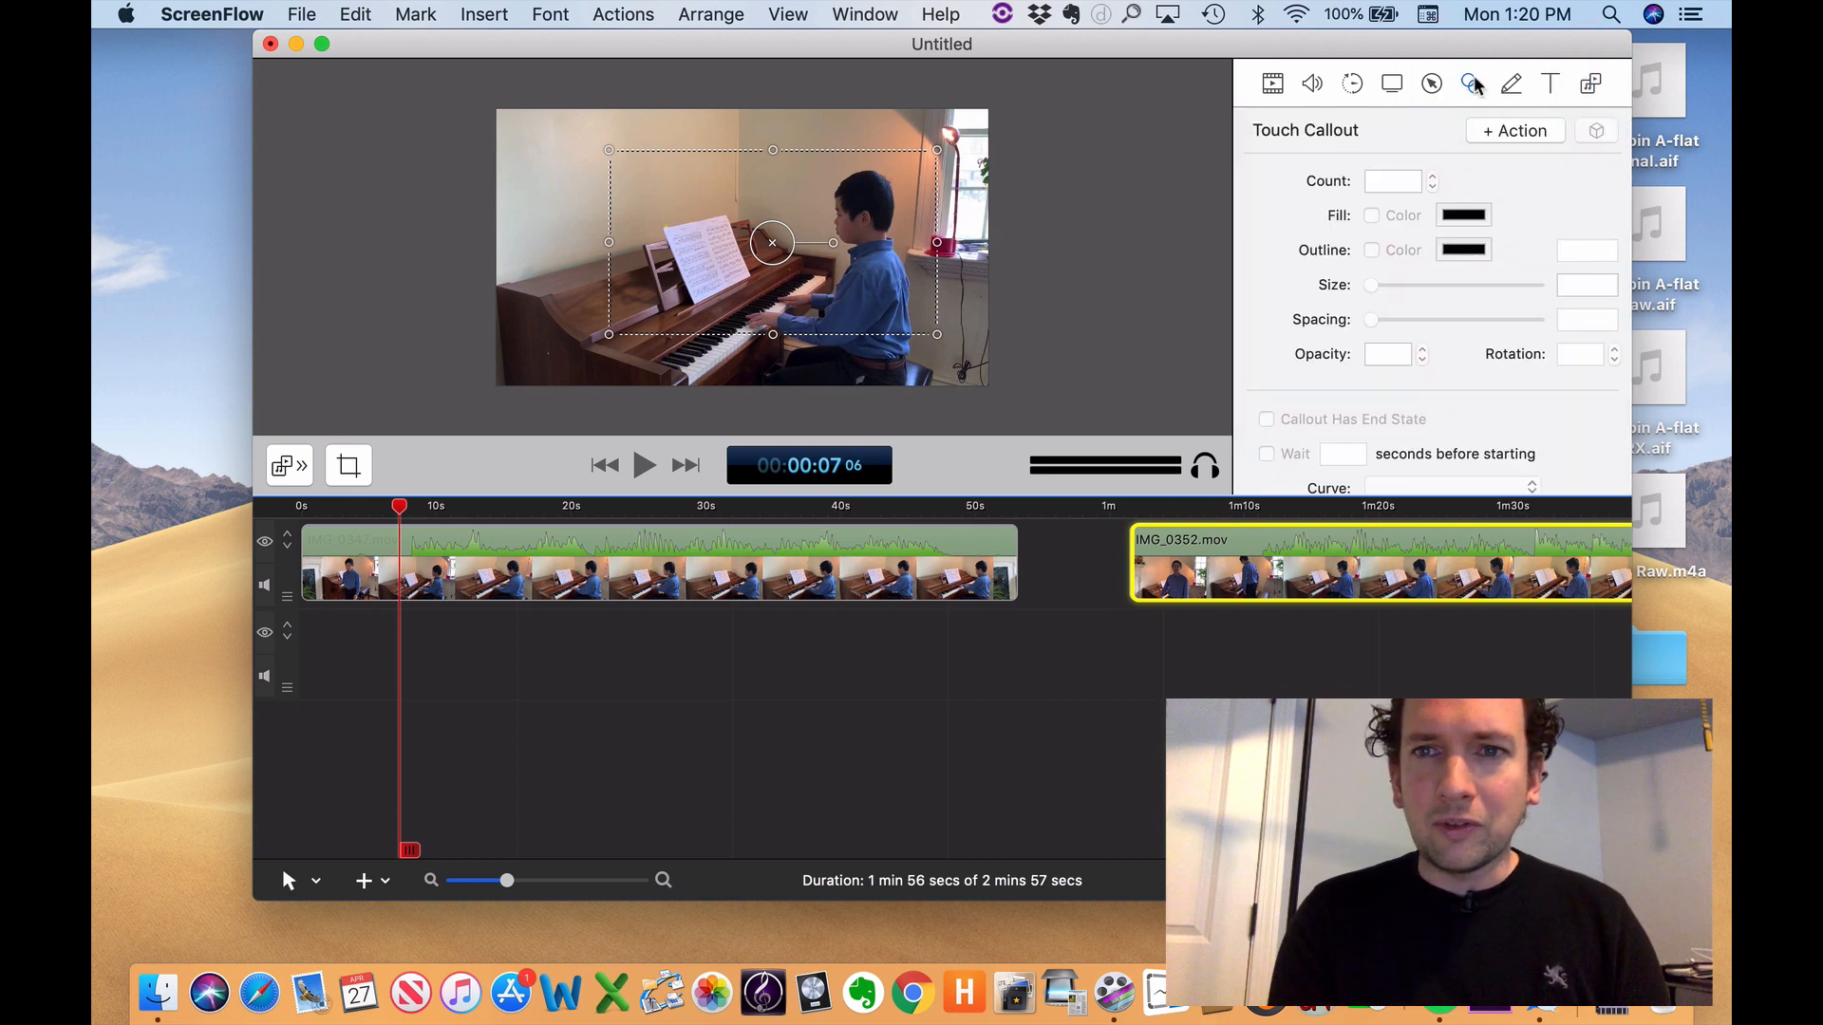
{"action": "left_click", "coordinate": [1350, 85]}
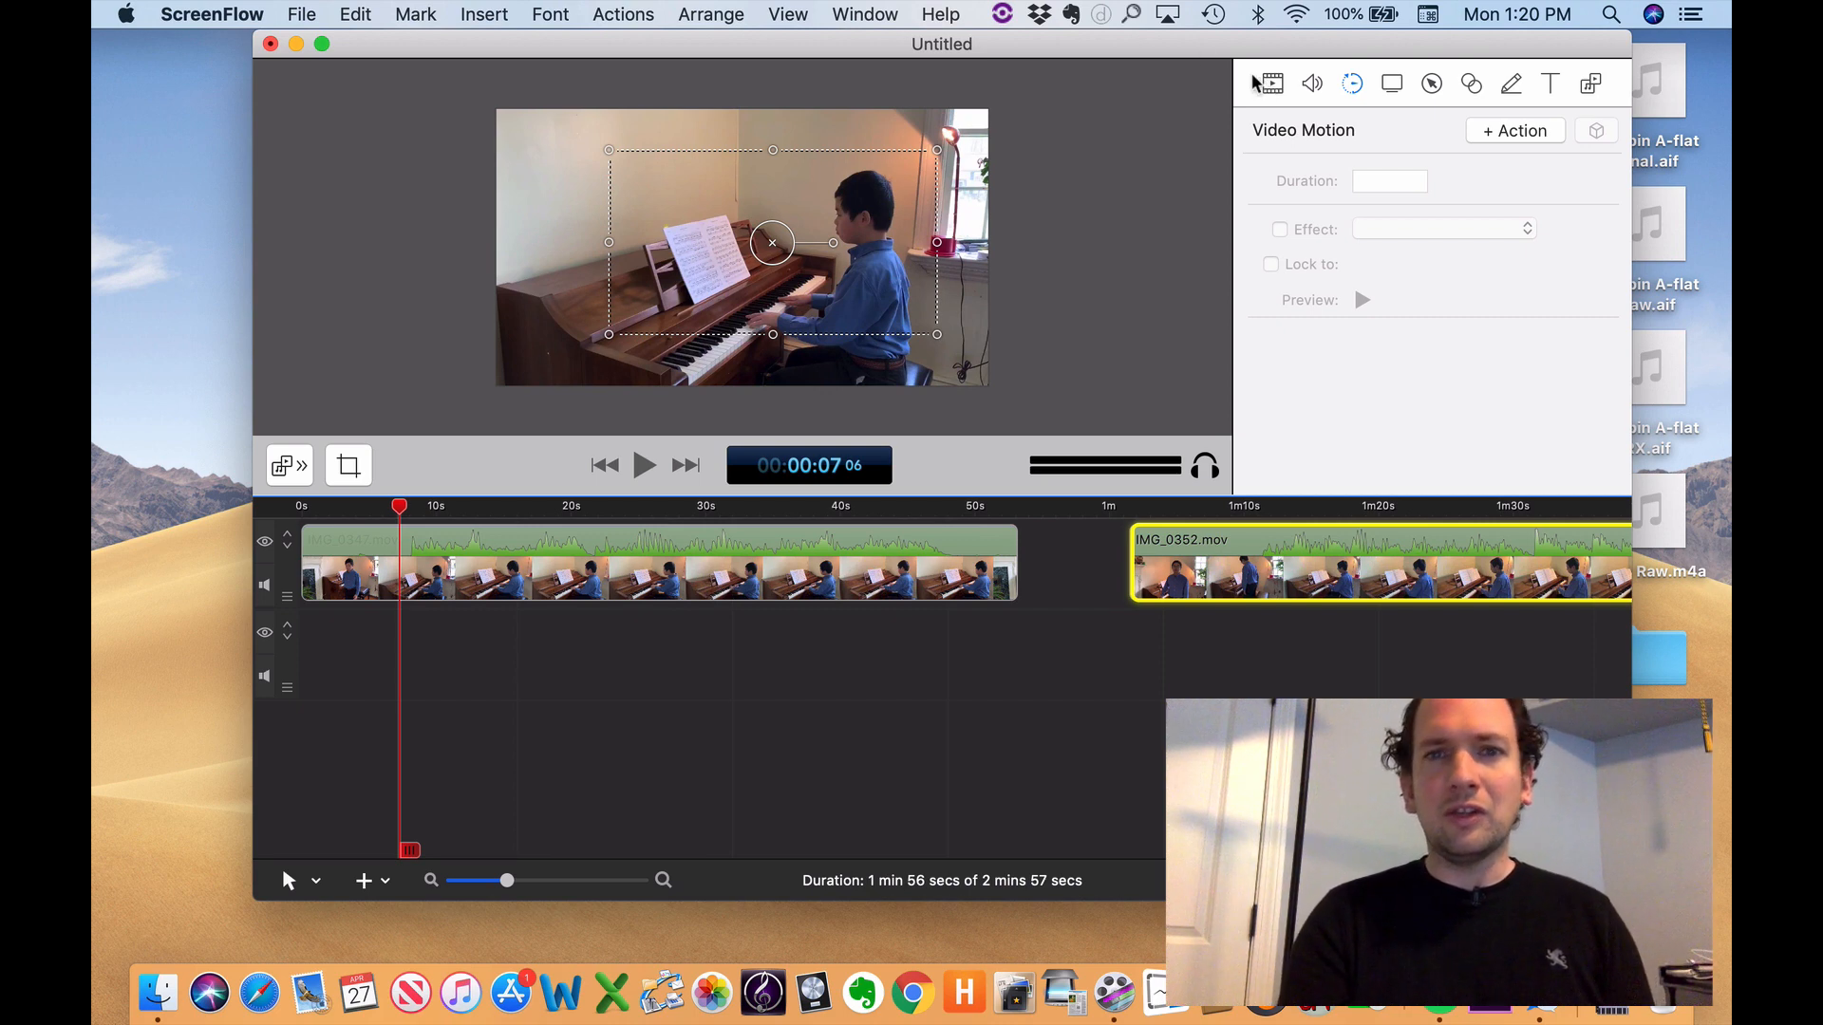
{"action": "left_click", "coordinate": [947, 10]}
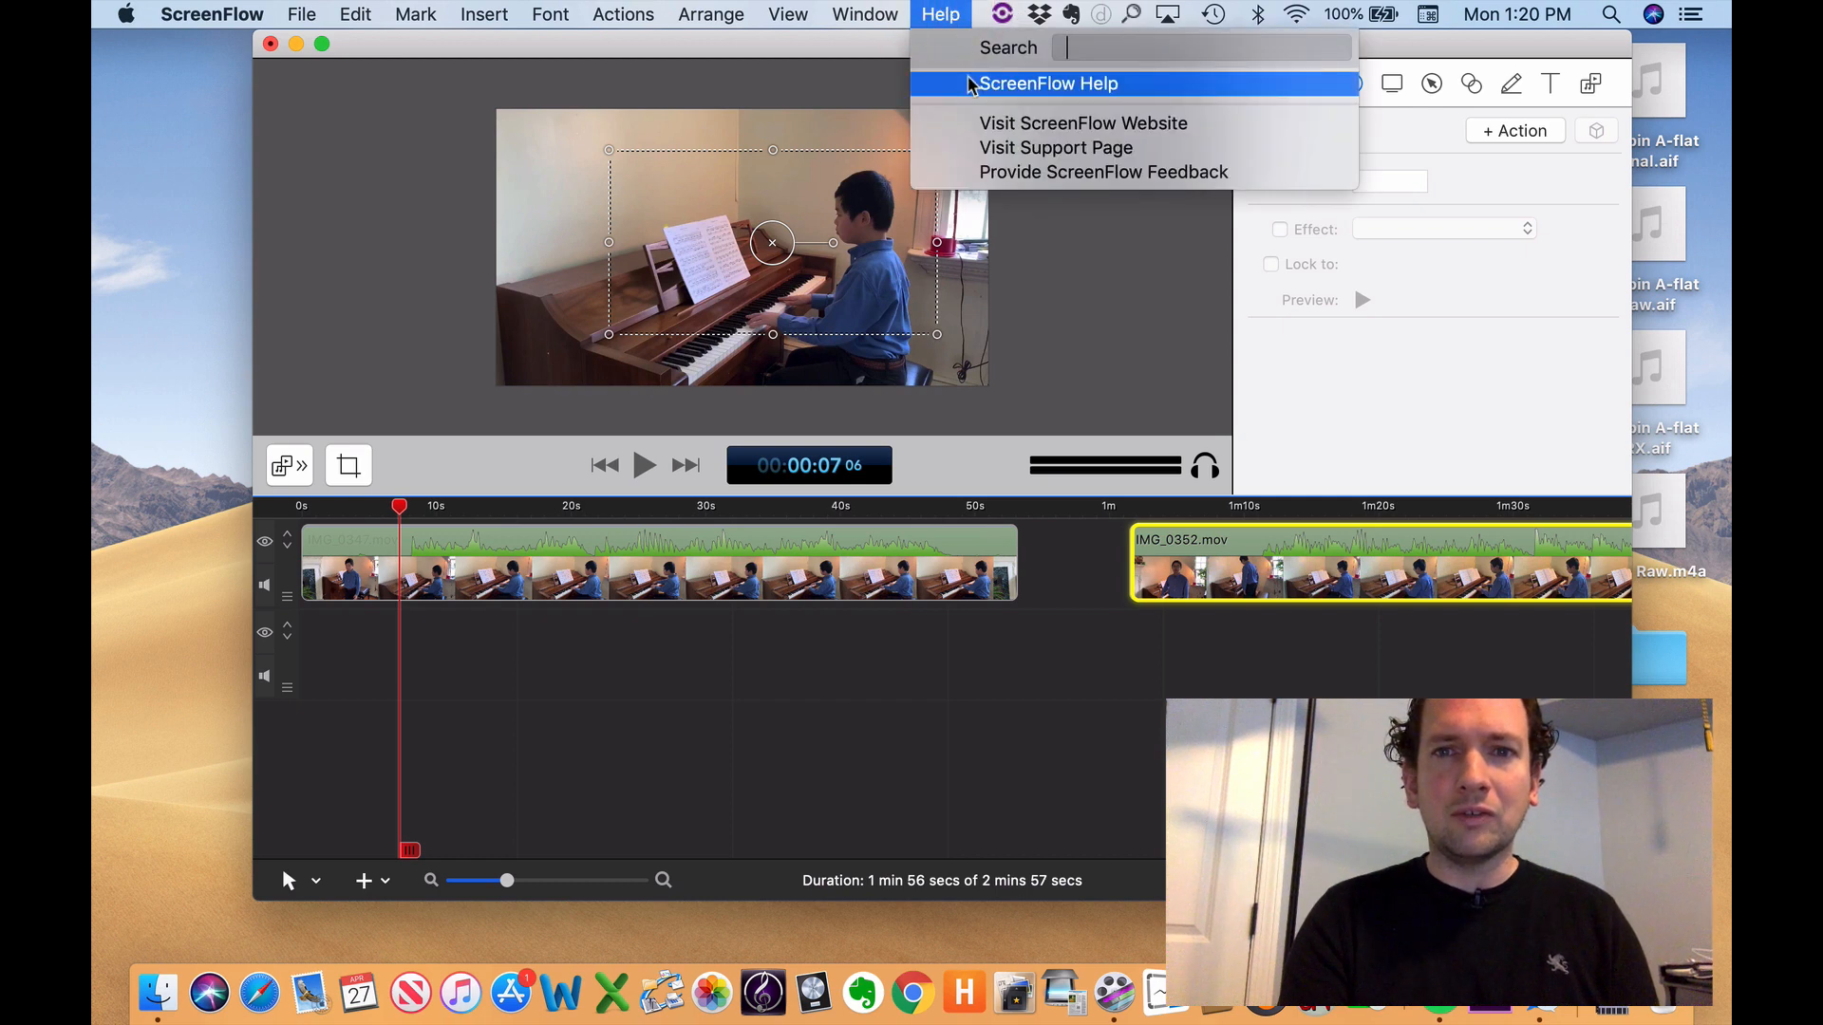
{"action": "left_click", "coordinate": [1087, 319]}
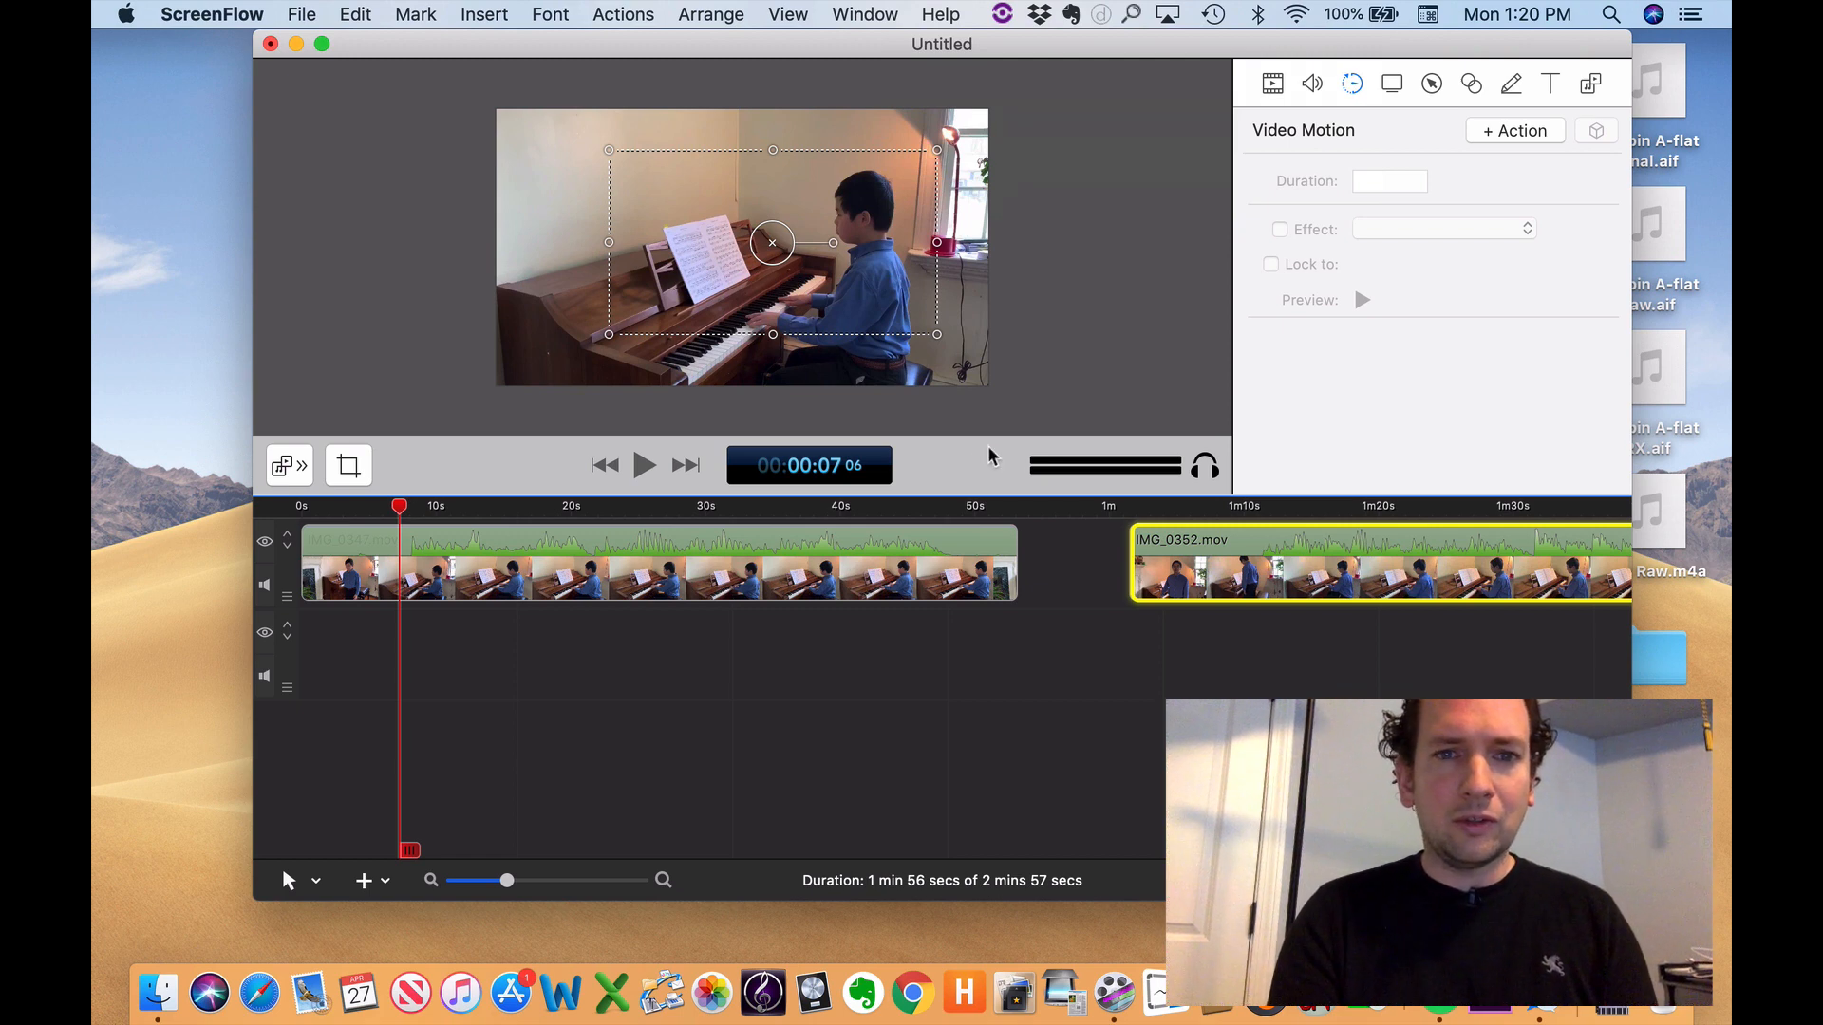
- Review the video properties of IMG_0347.mov, from scale, position and rotation down to color controls and video filters
{"action": "left_click", "coordinate": [1269, 84]}
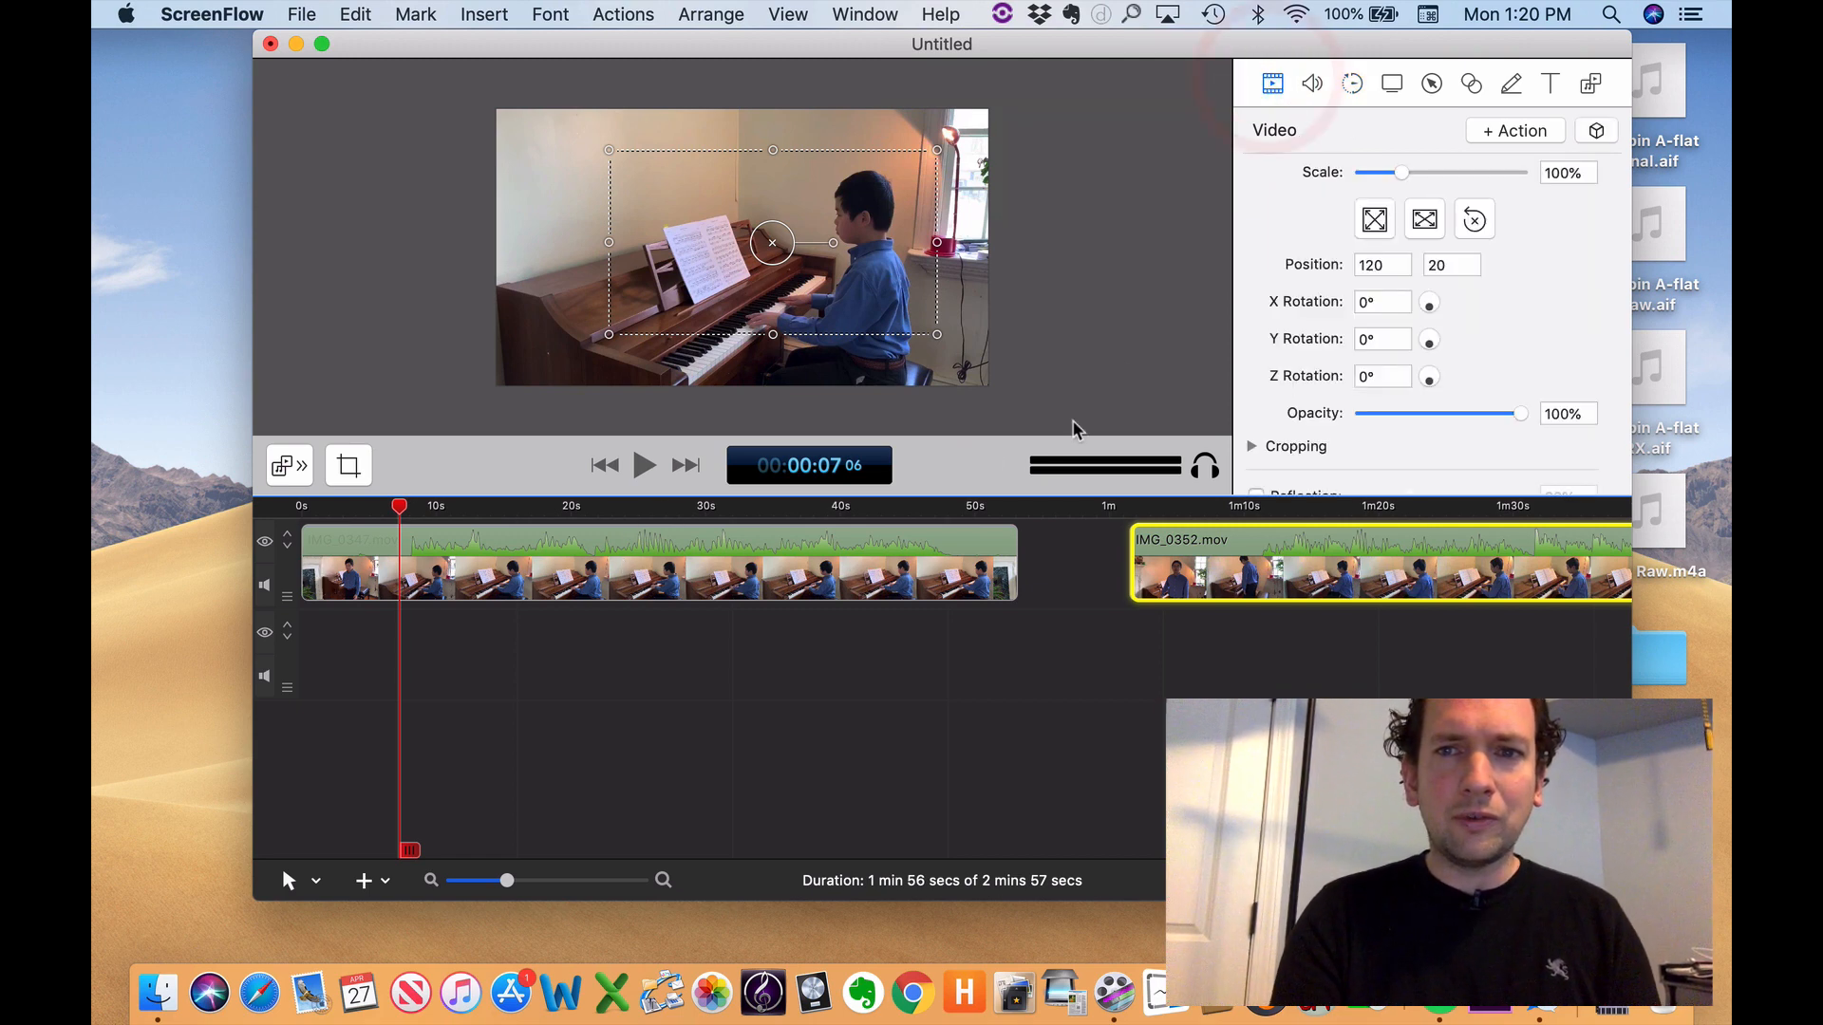
{"action": "left_click", "coordinate": [454, 568]}
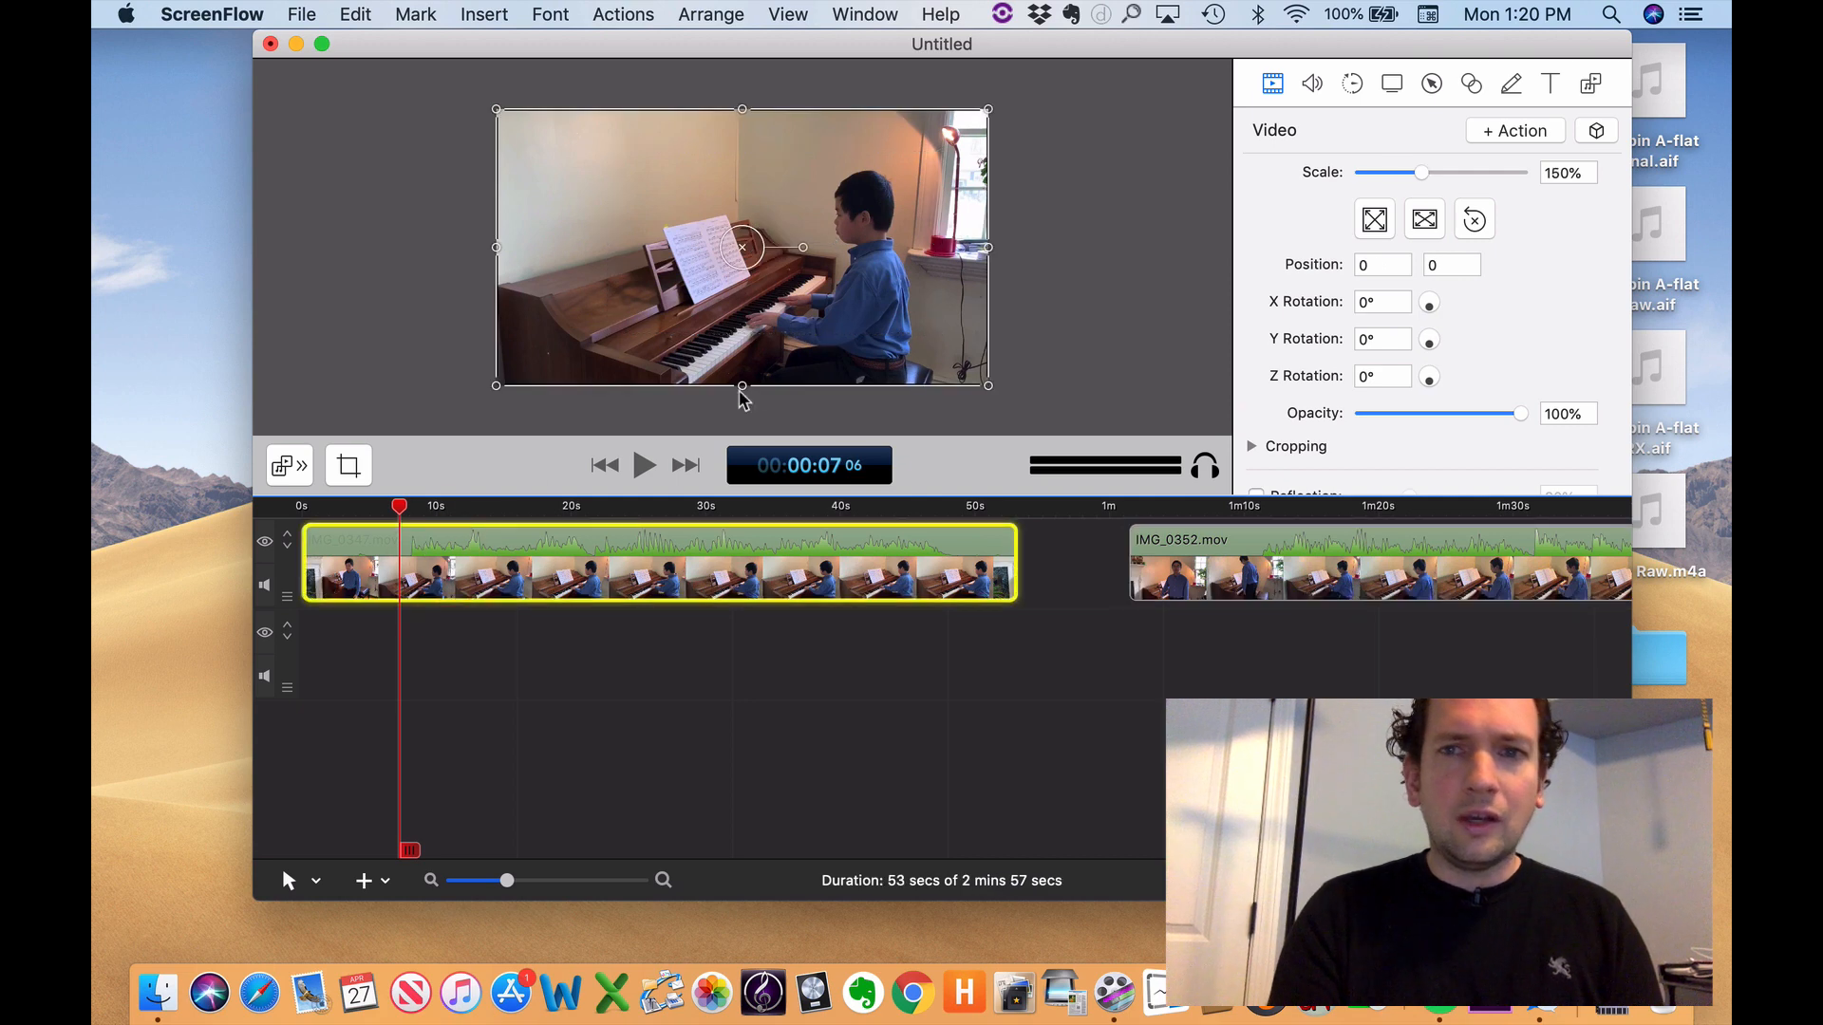
{"action": "left_click_drag", "start_coordinate": [1230, 53], "coordinate": [1139, 57]}
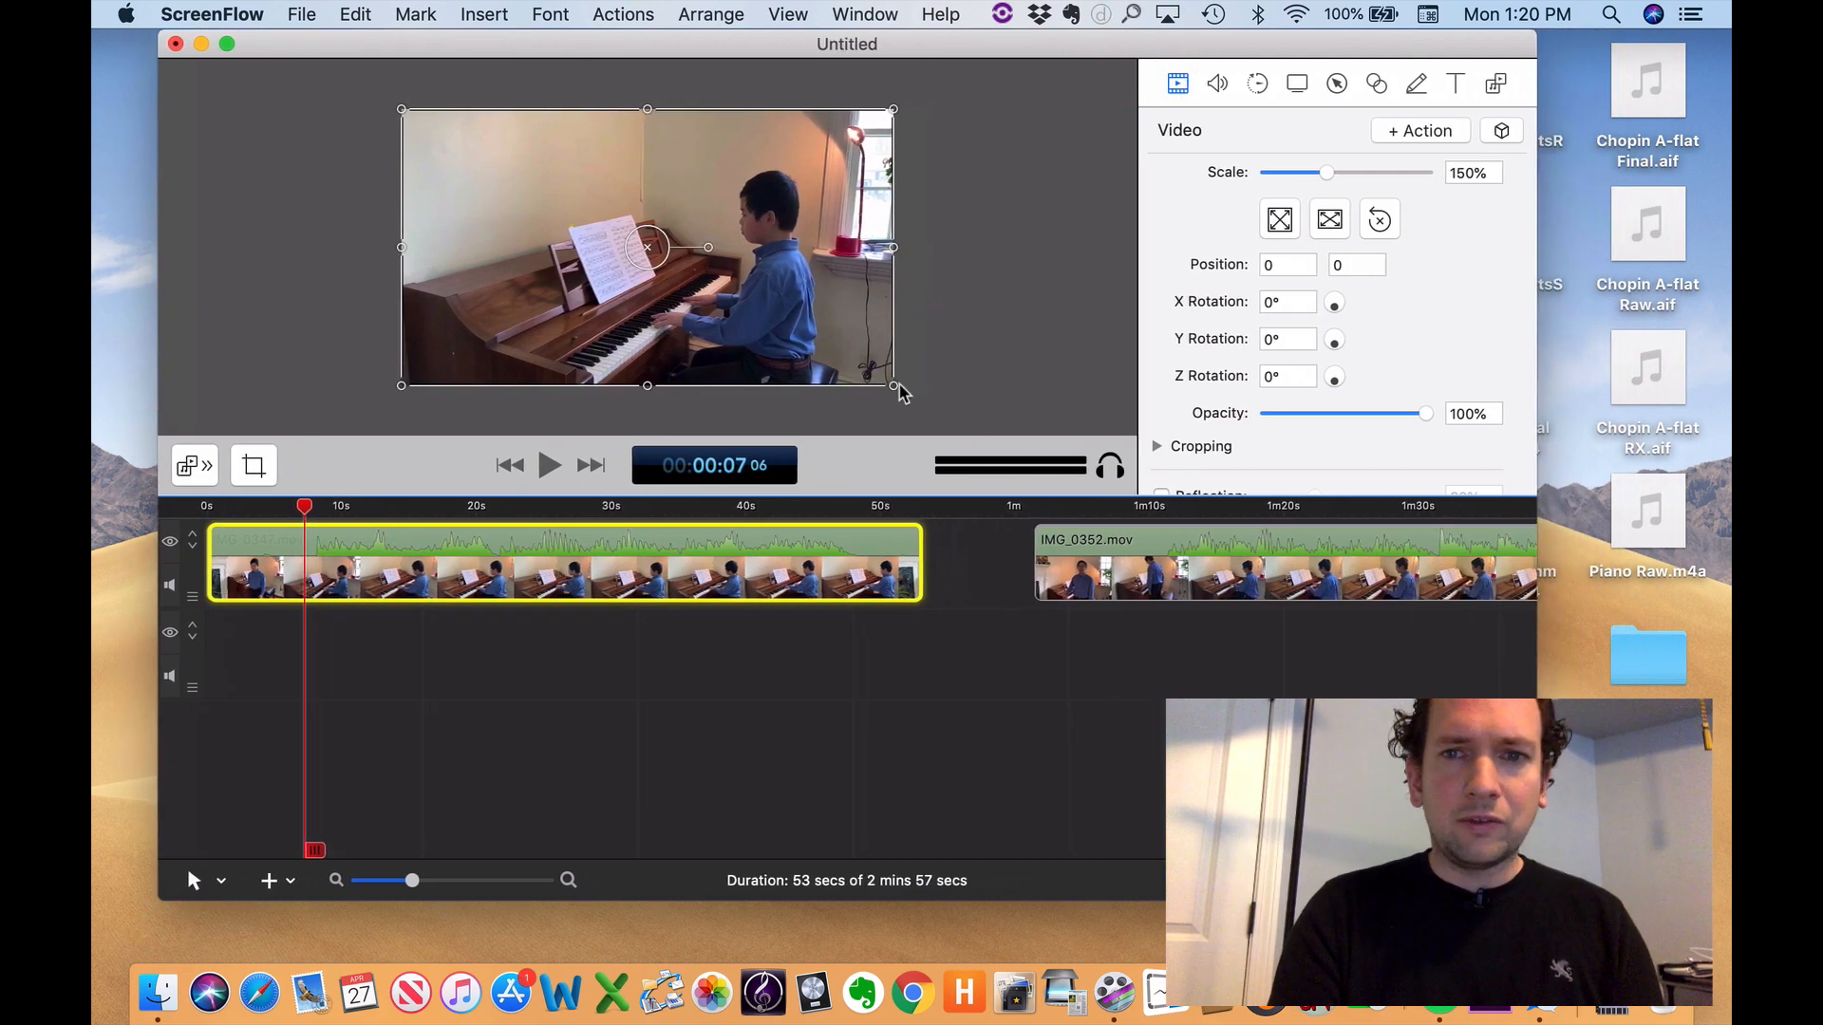
{"action": "scroll", "coordinate": [1299, 326], "scroll_direction": "down", "scroll_amount": 5}
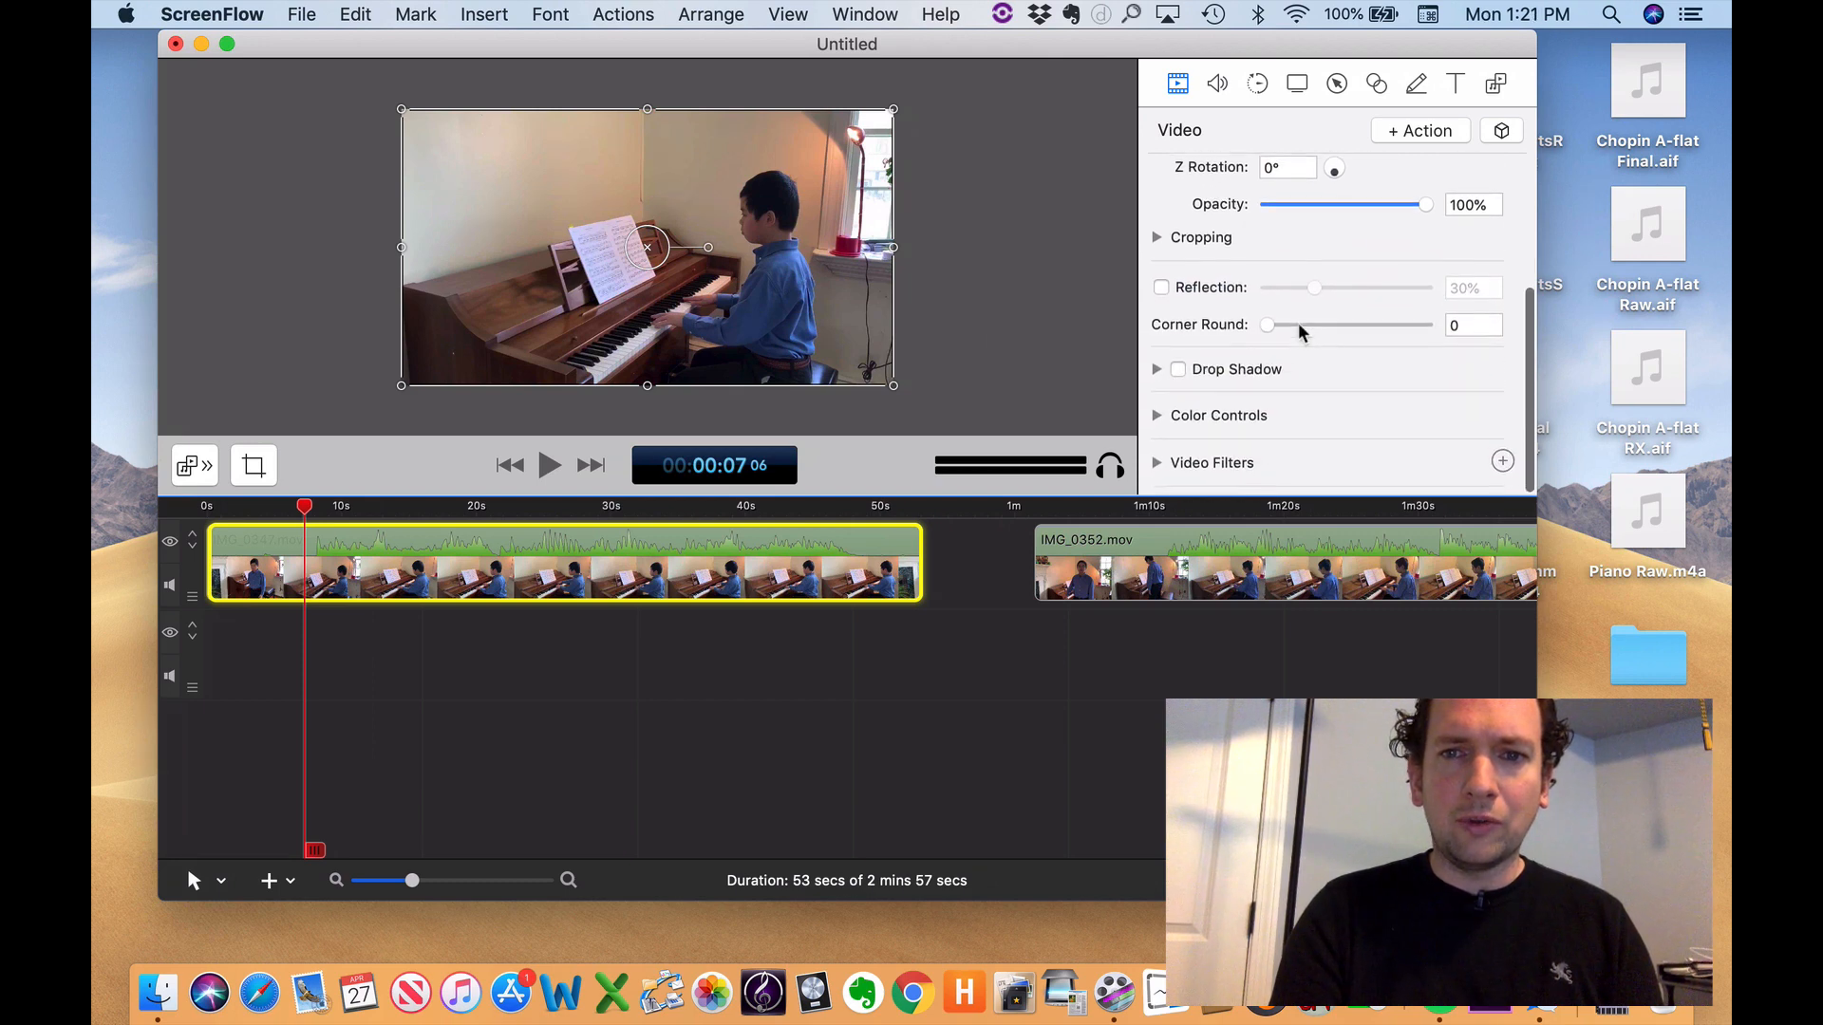
{"action": "scroll", "coordinate": [1302, 333], "scroll_direction": "up", "scroll_amount": 5}
{"action": "scroll", "coordinate": [1303, 332], "scroll_direction": "down", "scroll_amount": 1}
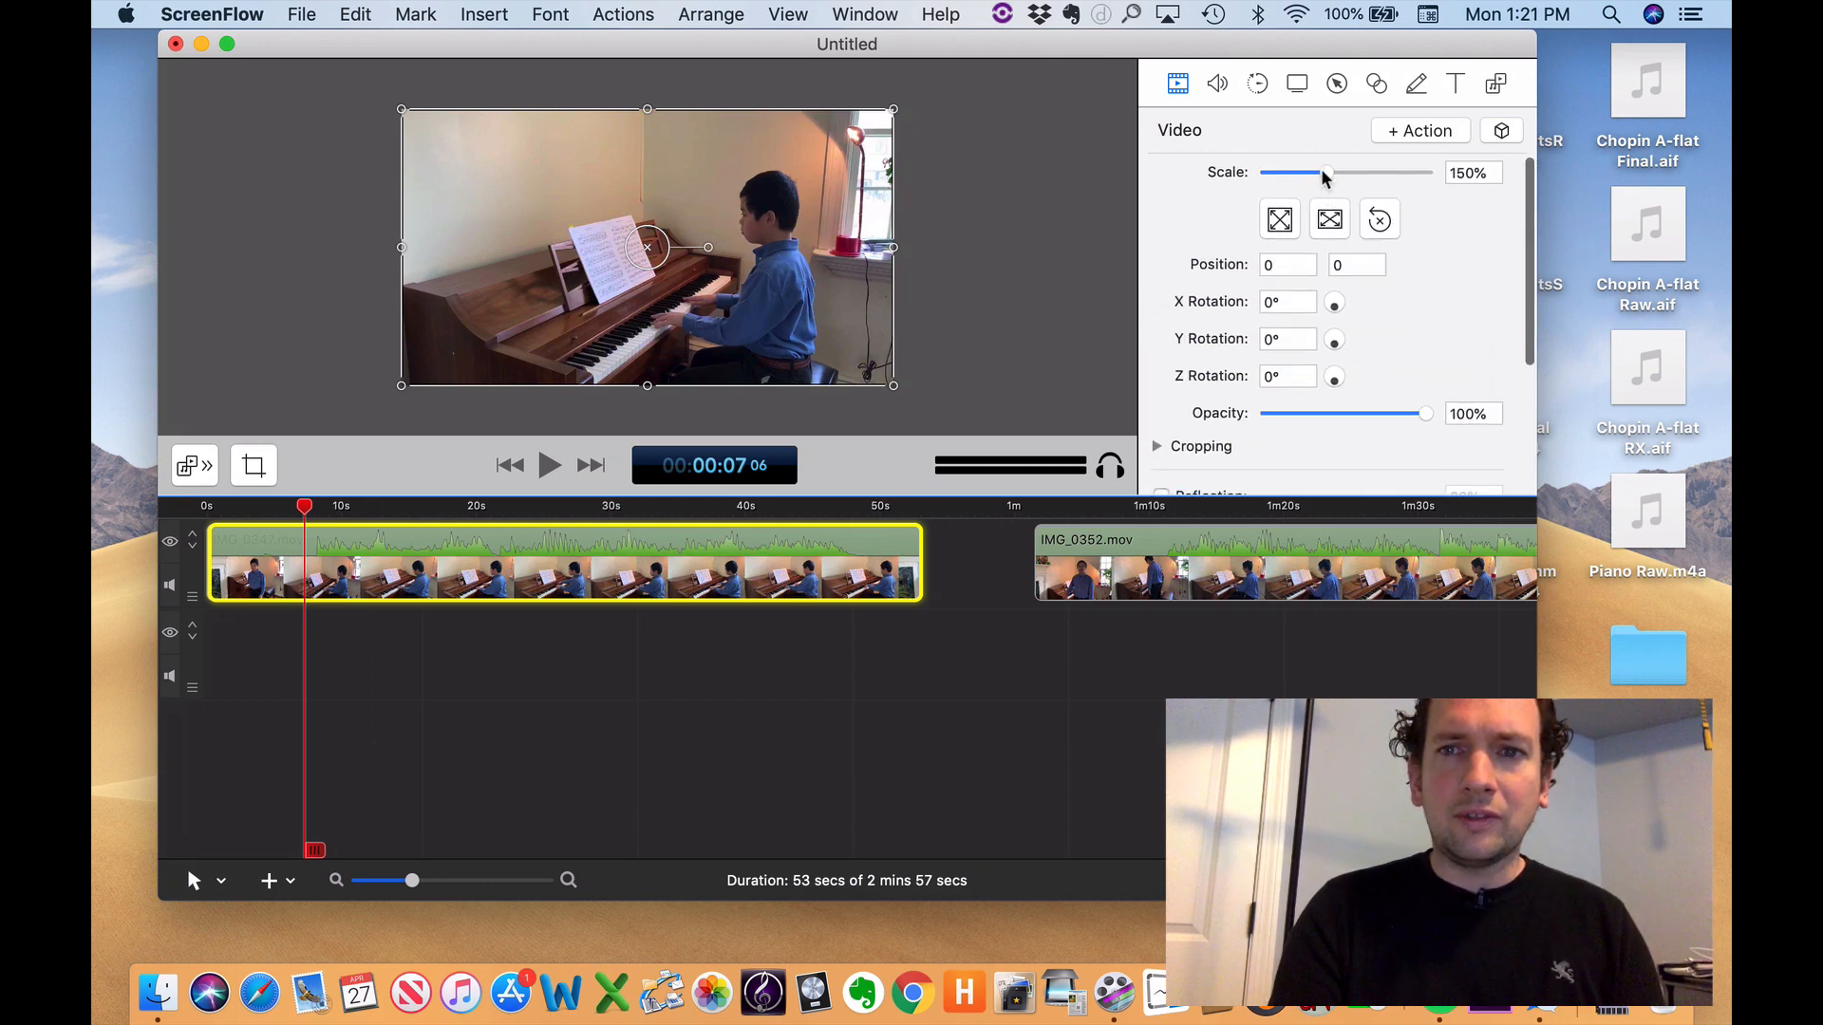
- Scale IMG_0347.mov down to 131%, and undo and redo the latest move of IMG_0352.mov
{"action": "mouse_move", "coordinate": [1326, 176]}
{"action": "left_mouse_down"}
{"action": "mouse_move", "coordinate": [1342, 178]}
{"action": "mouse_move", "coordinate": [1318, 180]}
{"action": "left_mouse_up"}
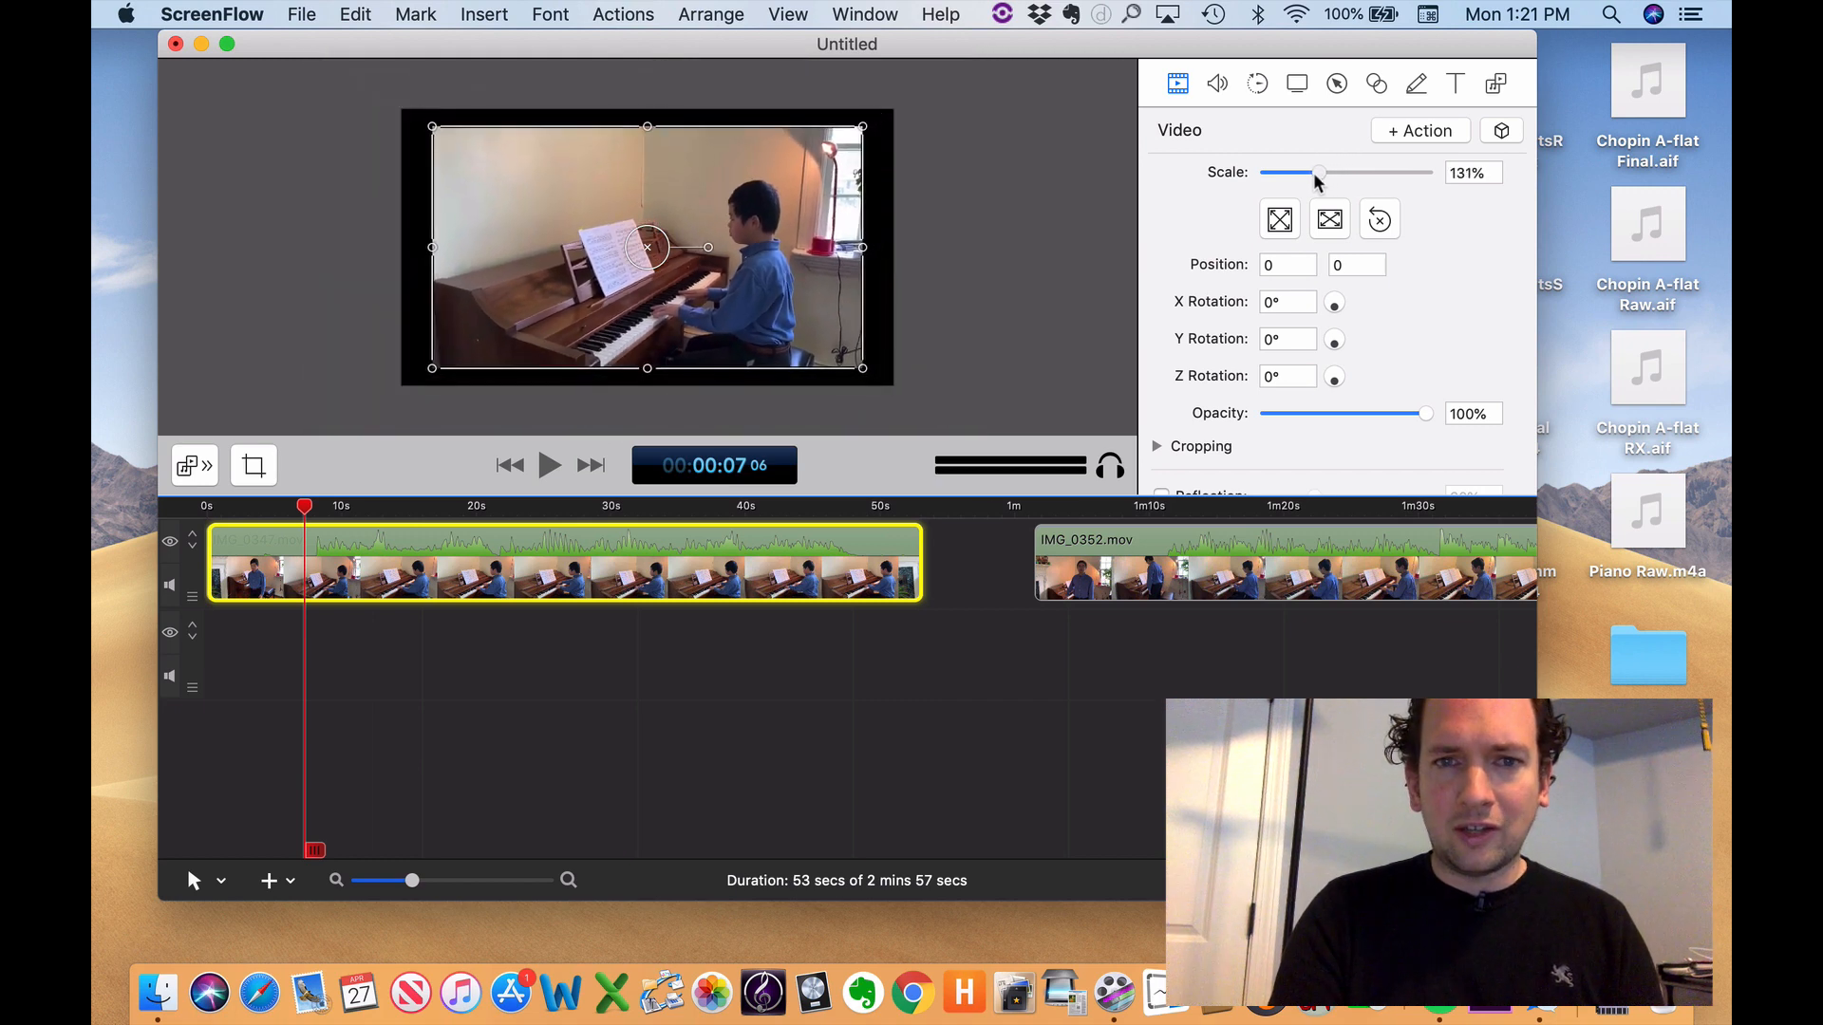
{"action": "key", "text": "super+z"}
{"action": "key", "text": "super+z"}
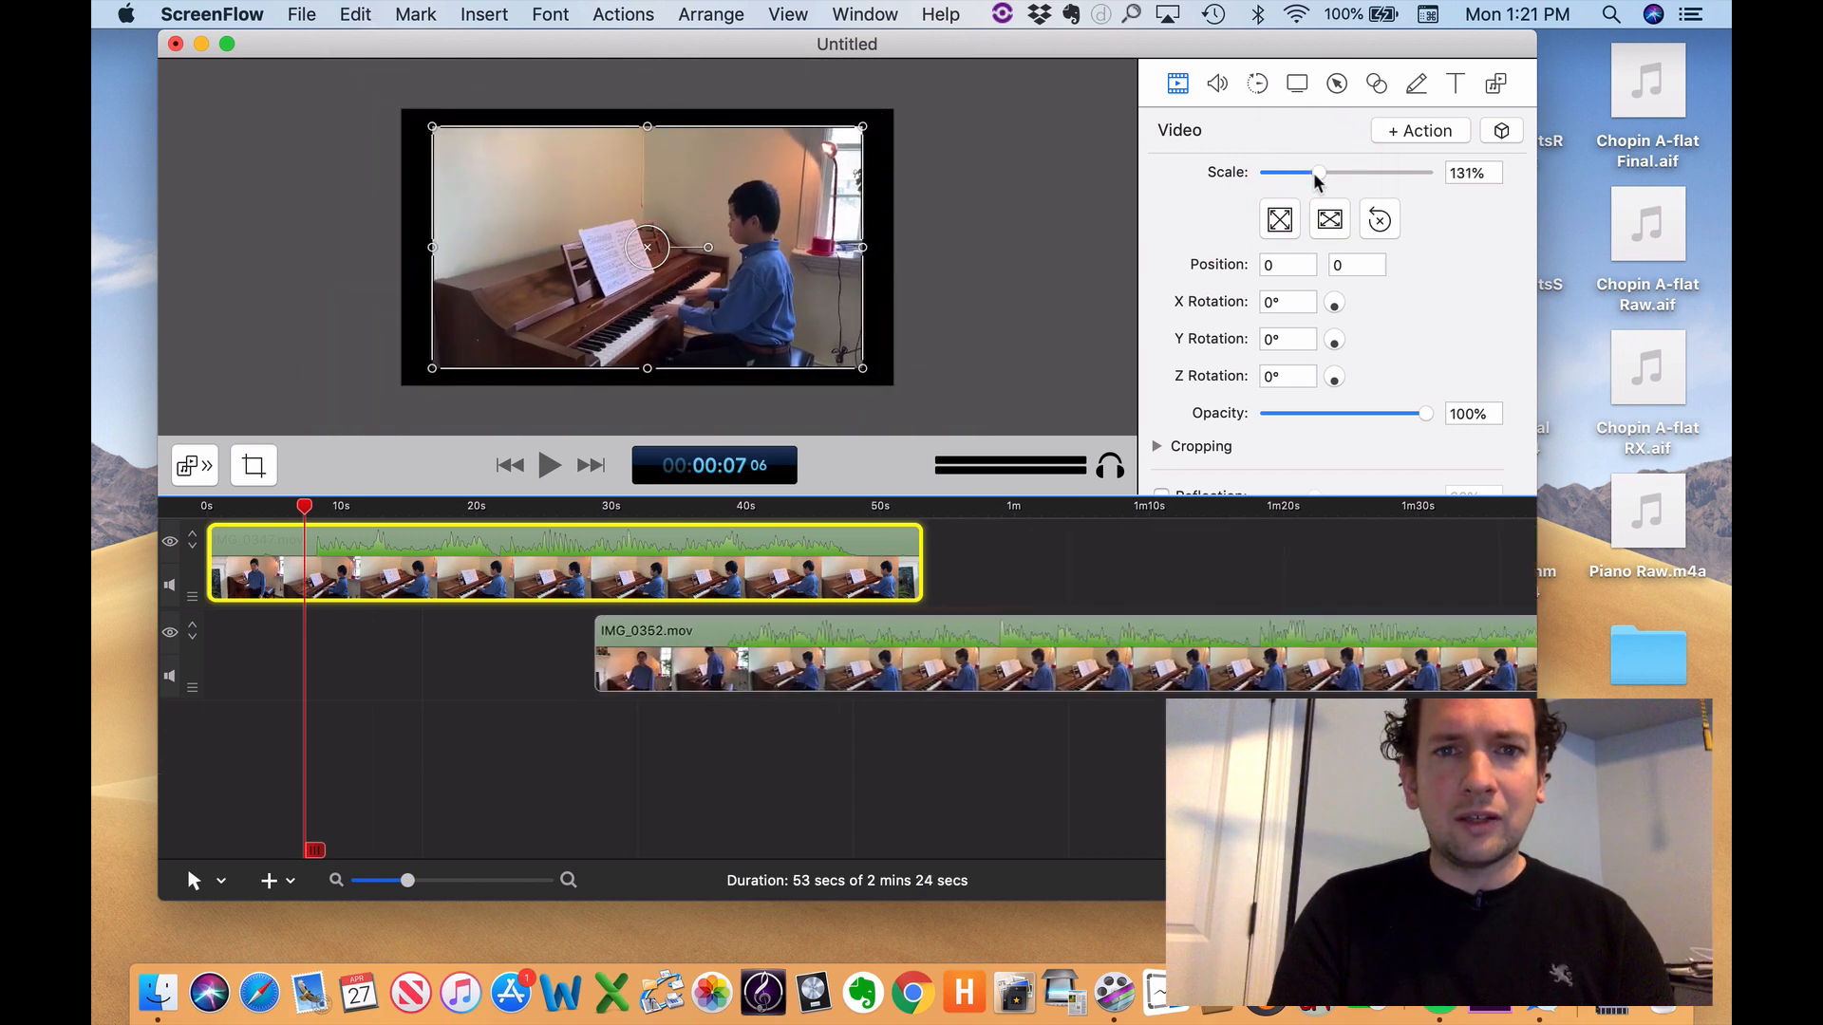
{"action": "key", "text": "super+shift+z"}
- Reposition and enlarge IMG_0347.mov on the canvas to fill it at 150% scale and position 0, 0
{"action": "left_click_drag", "start_coordinate": [680, 318], "coordinate": [650, 301]}
{"action": "left_click_drag", "start_coordinate": [831, 351], "coordinate": [895, 384]}
{"action": "left_click", "coordinate": [894, 384]}
{"action": "left_click", "coordinate": [952, 330]}
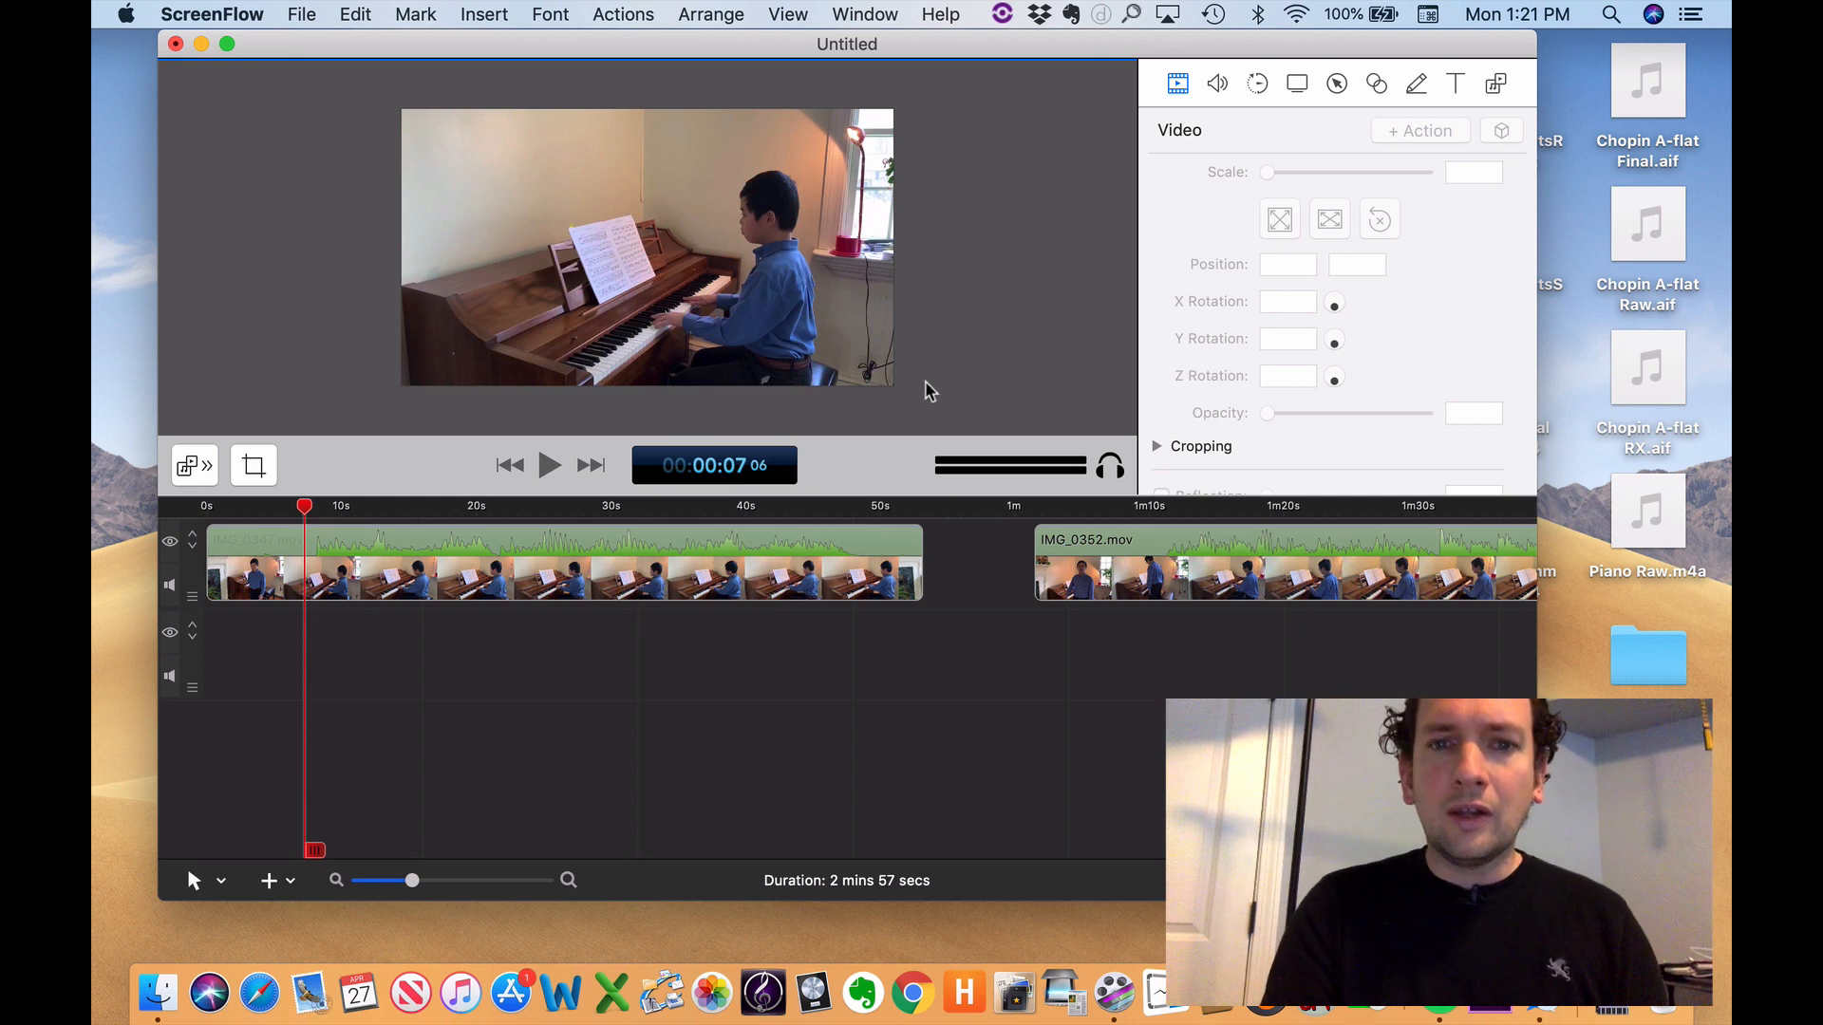
- Rotate IMG_0347.mov to about 25° in X, -127° in Y and -5° in Z
{"action": "left_click", "coordinate": [709, 540]}
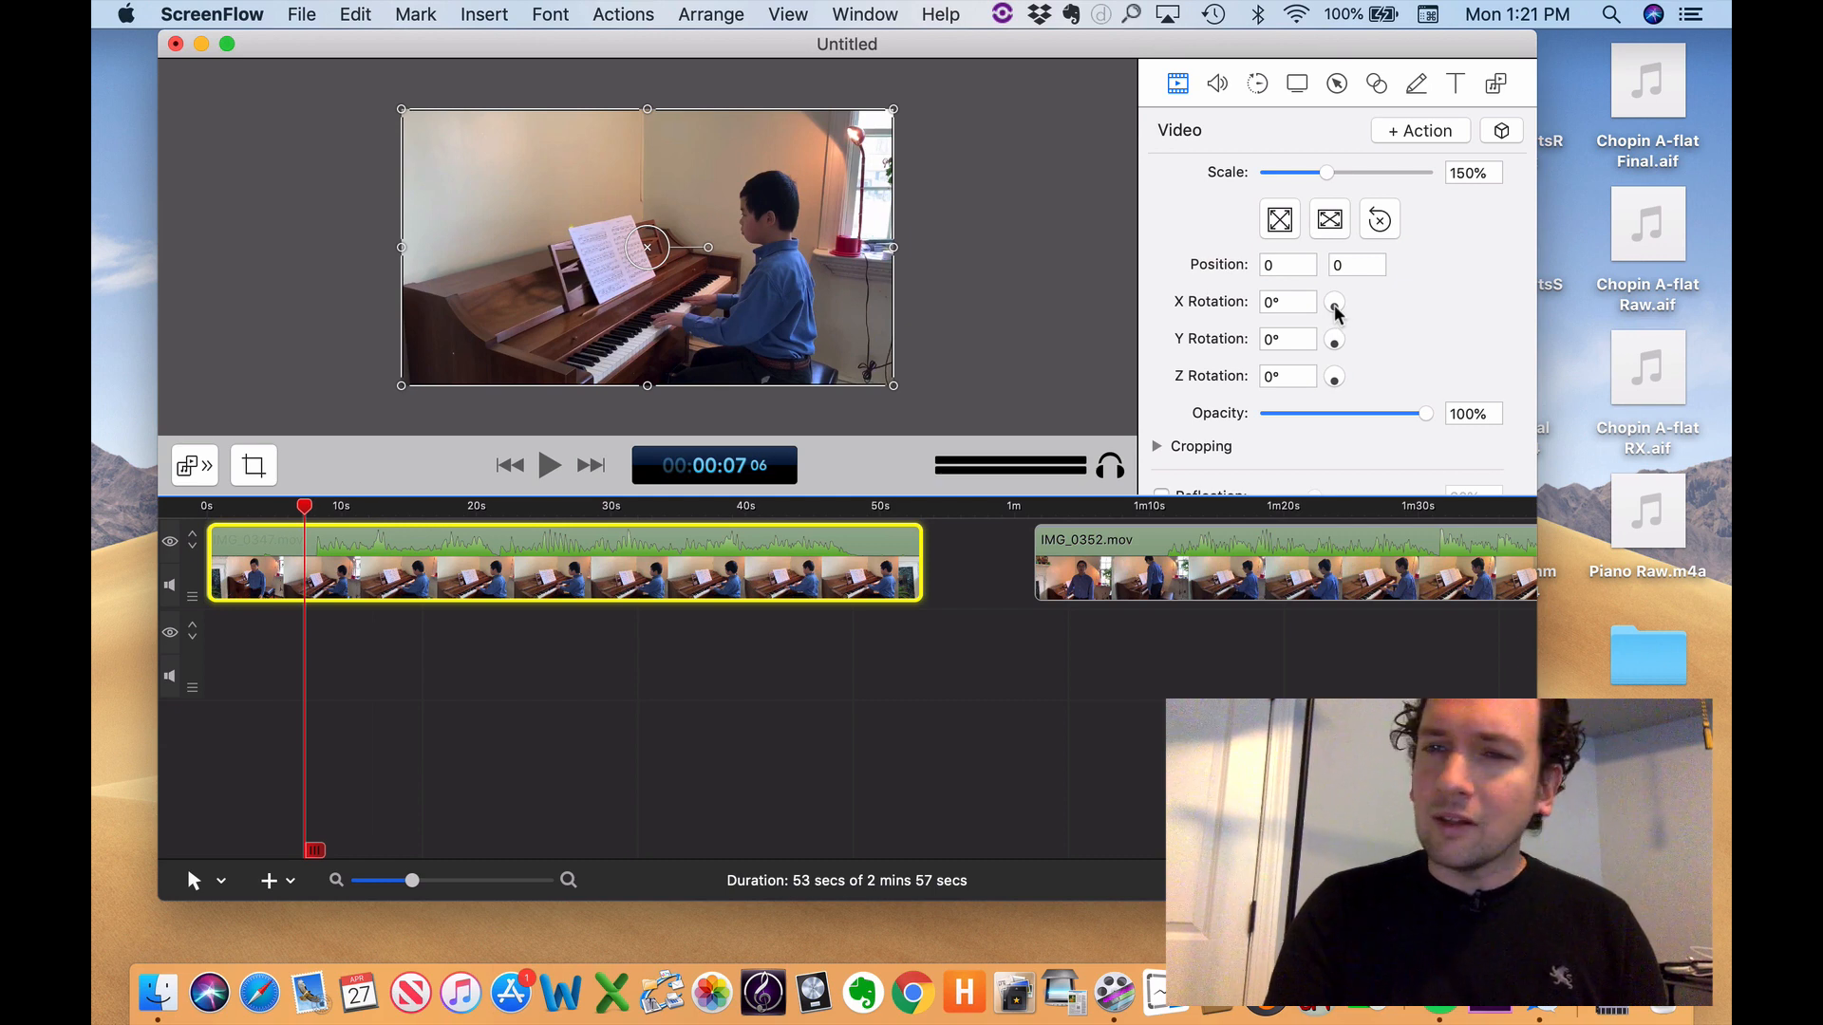
{"action": "left_click_drag", "start_coordinate": [1332, 306], "coordinate": [1332, 389]}
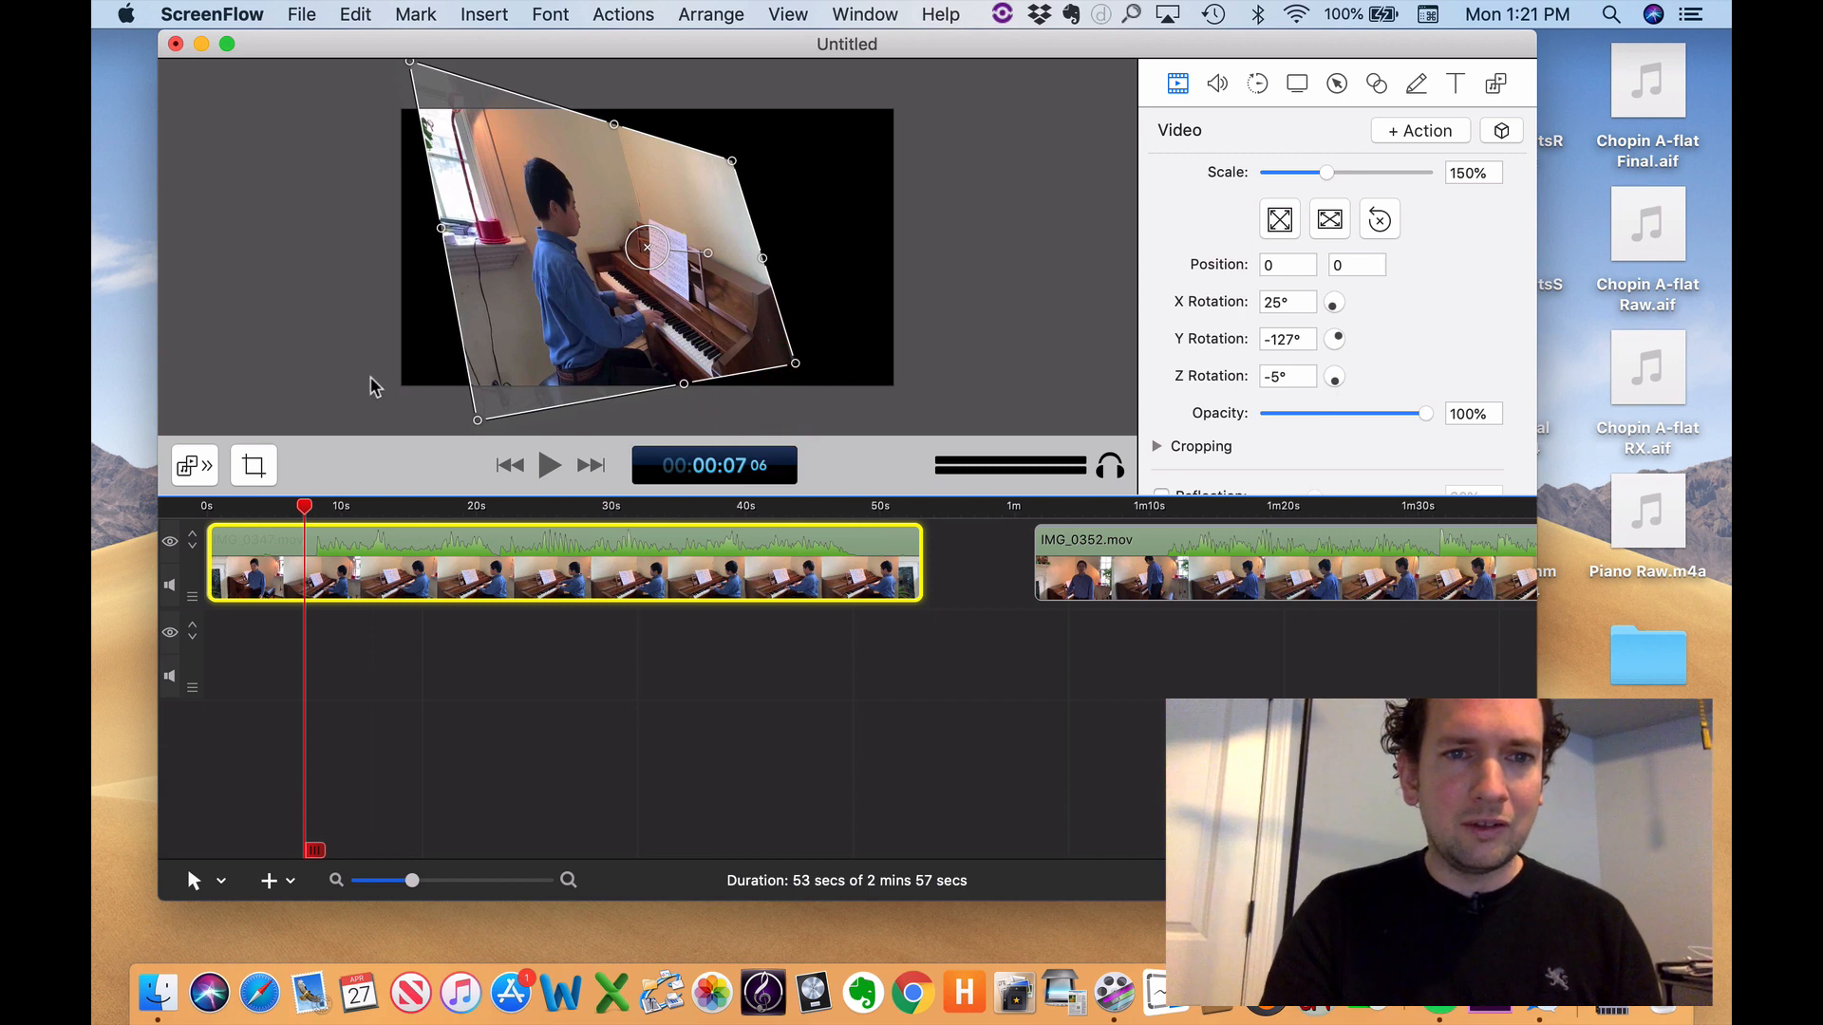
{"action": "left_click", "coordinate": [325, 374]}
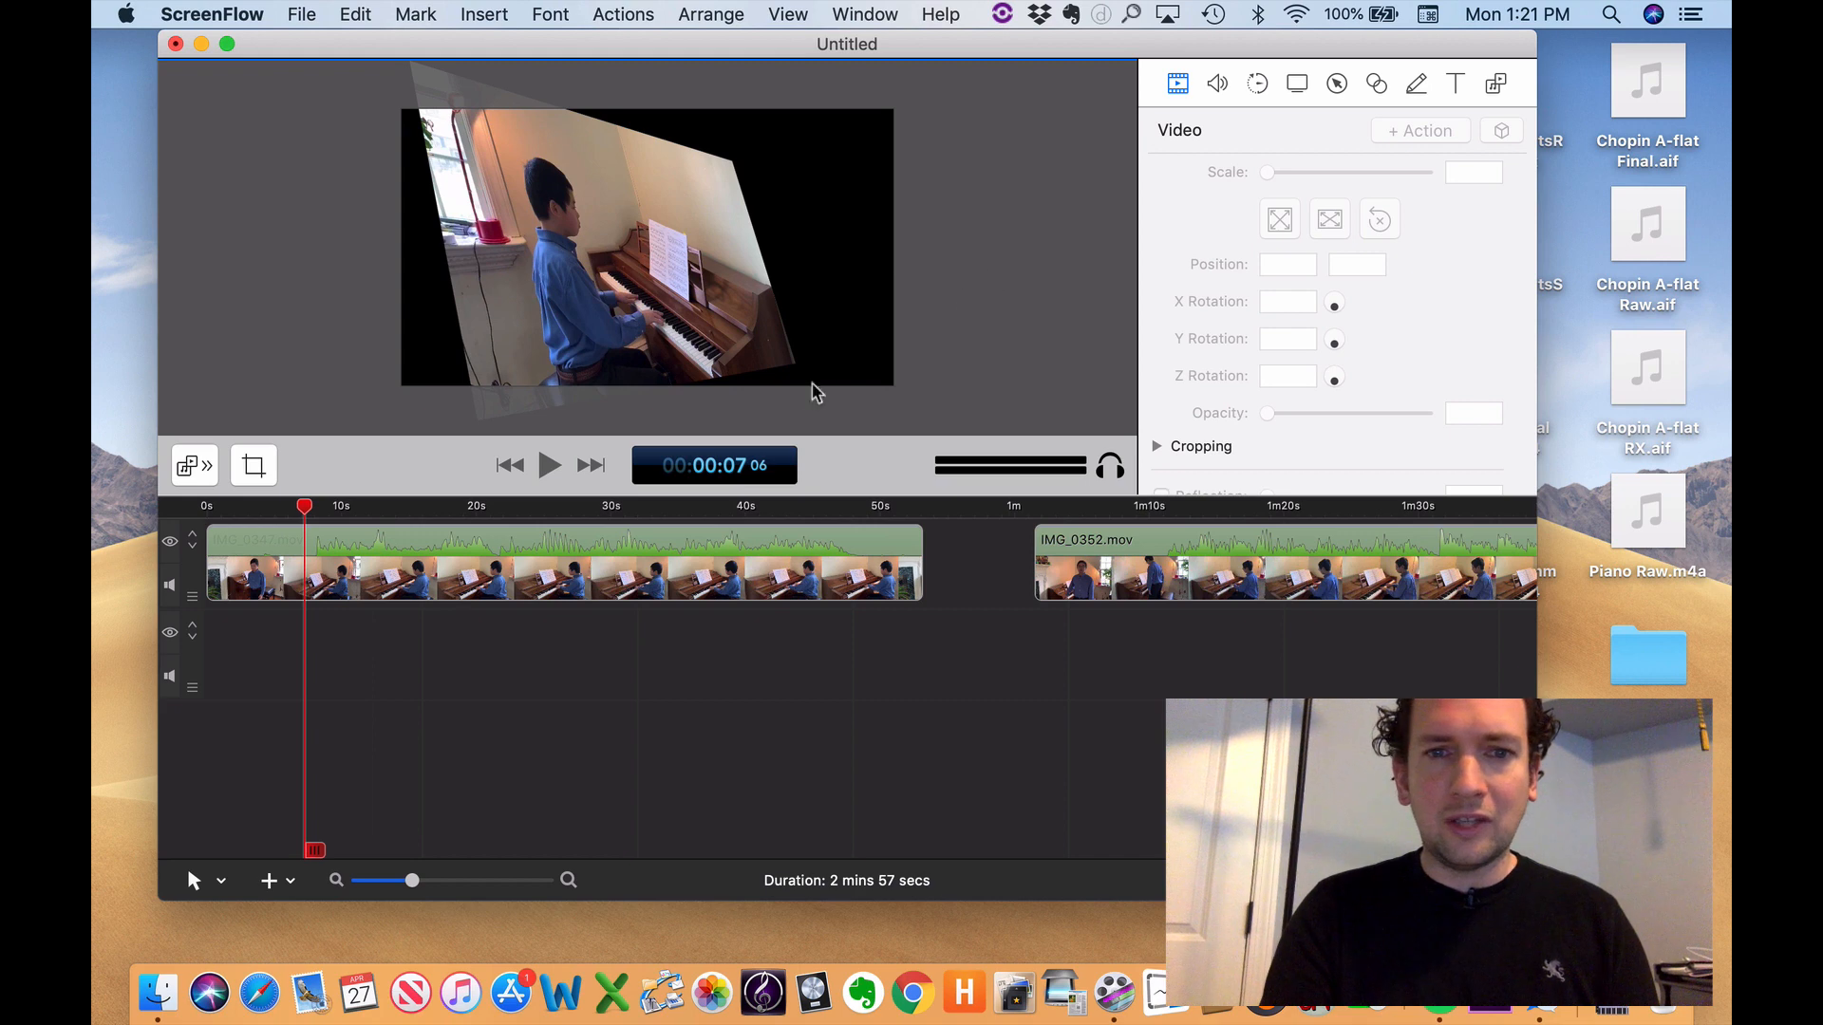
{"action": "left_click", "coordinate": [784, 534]}
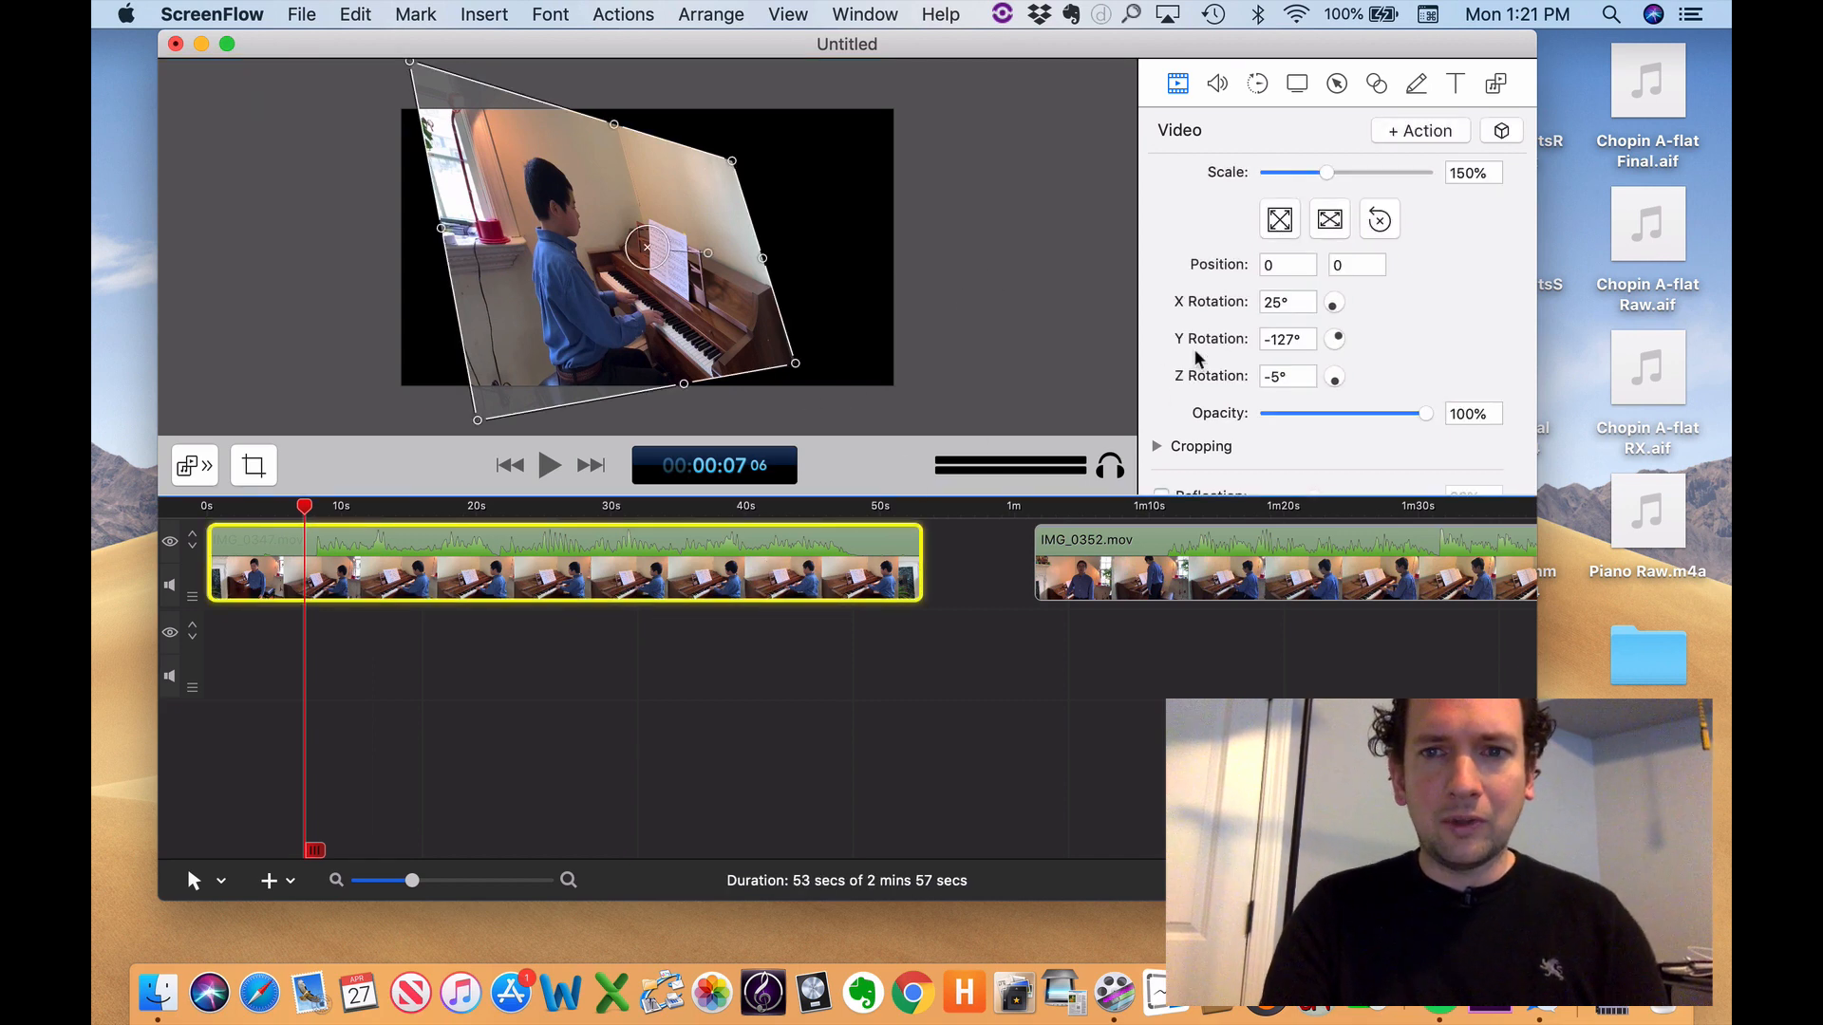
- Reset the X, Y and Z rotation of IMG_0347.mov to 0°
{"action": "double_click", "coordinate": [1280, 302]}
{"action": "type", "text": "0"}
{"action": "key", "text": "Tab"}
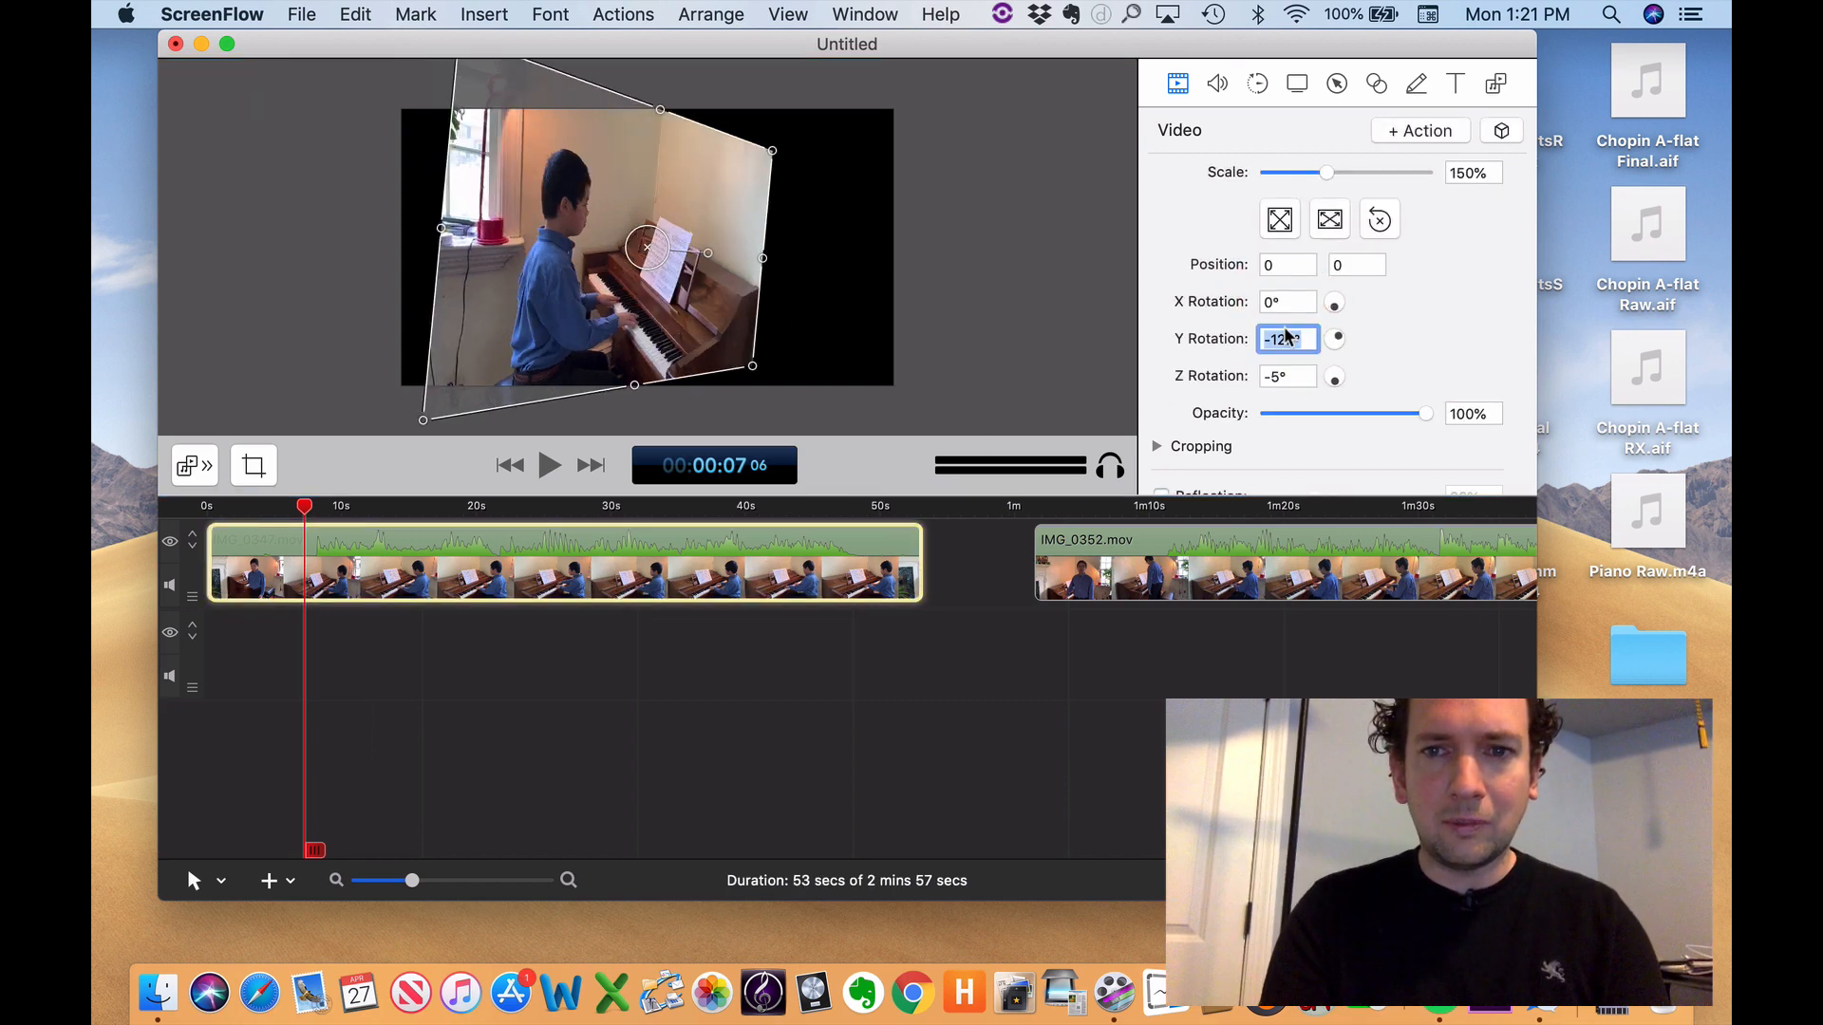
{"action": "type", "text": "0"}
{"action": "key", "text": "Tab"}
{"action": "type", "text": "0"}
{"action": "key", "text": "Tab"}
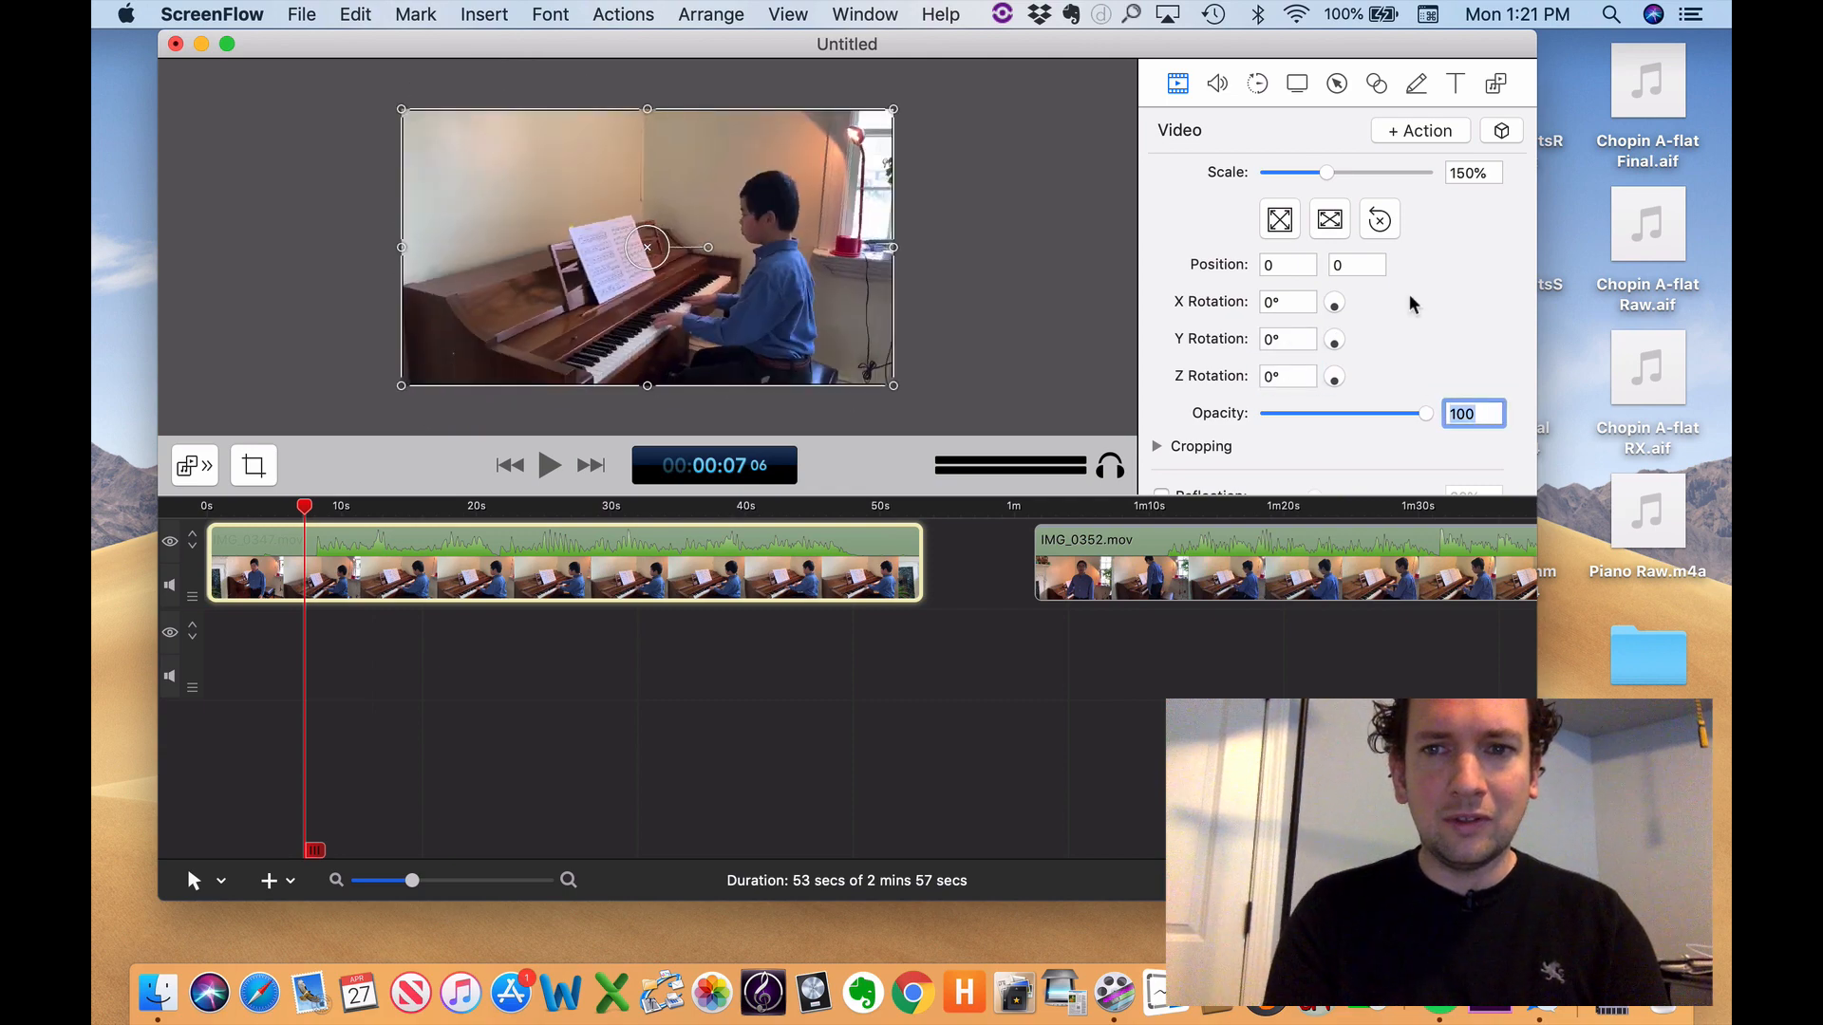
{"action": "left_click", "coordinate": [1409, 302]}
- Set IMG_0347.mov's opacity to 16% and place IMG_0352.mov at the start of the second track, leaving IMG_0347.mov selected
{"action": "scroll", "coordinate": [1415, 303], "scroll_direction": "down", "scroll_amount": 4}
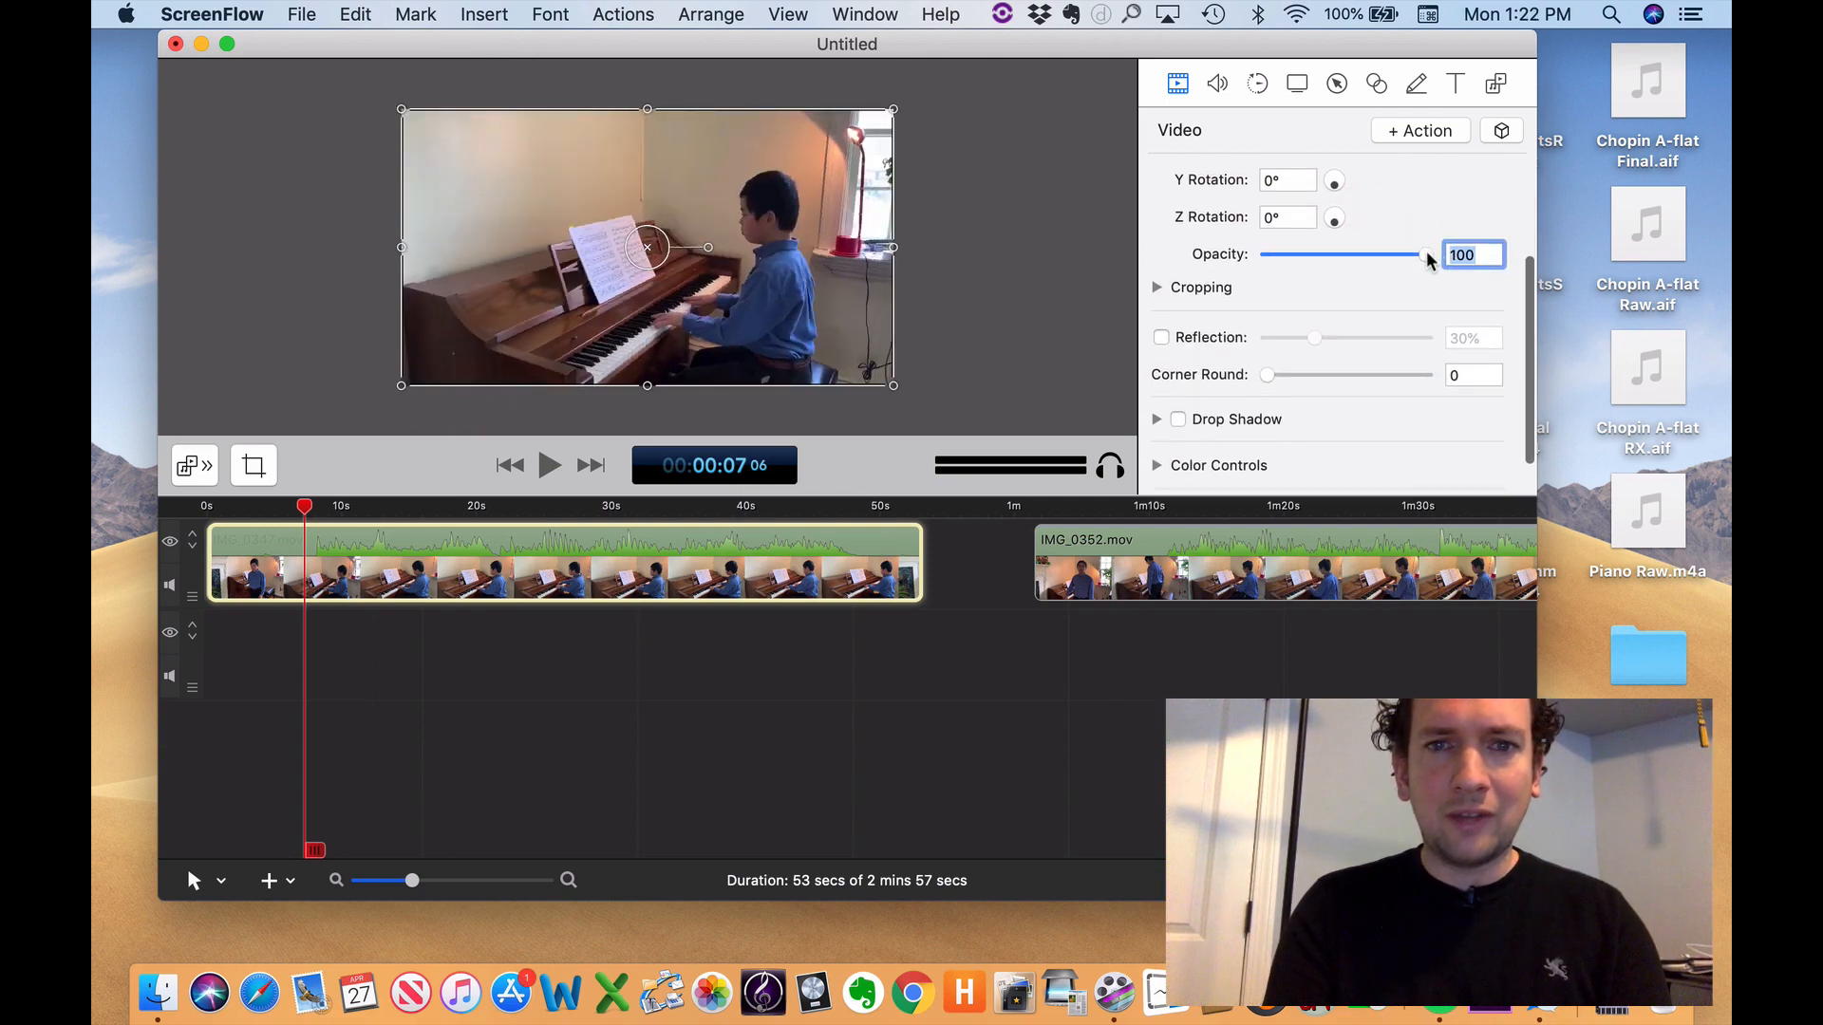
{"action": "left_click_drag", "start_coordinate": [1427, 256], "coordinate": [1293, 285]}
{"action": "left_click_drag", "start_coordinate": [1281, 570], "coordinate": [395, 753]}
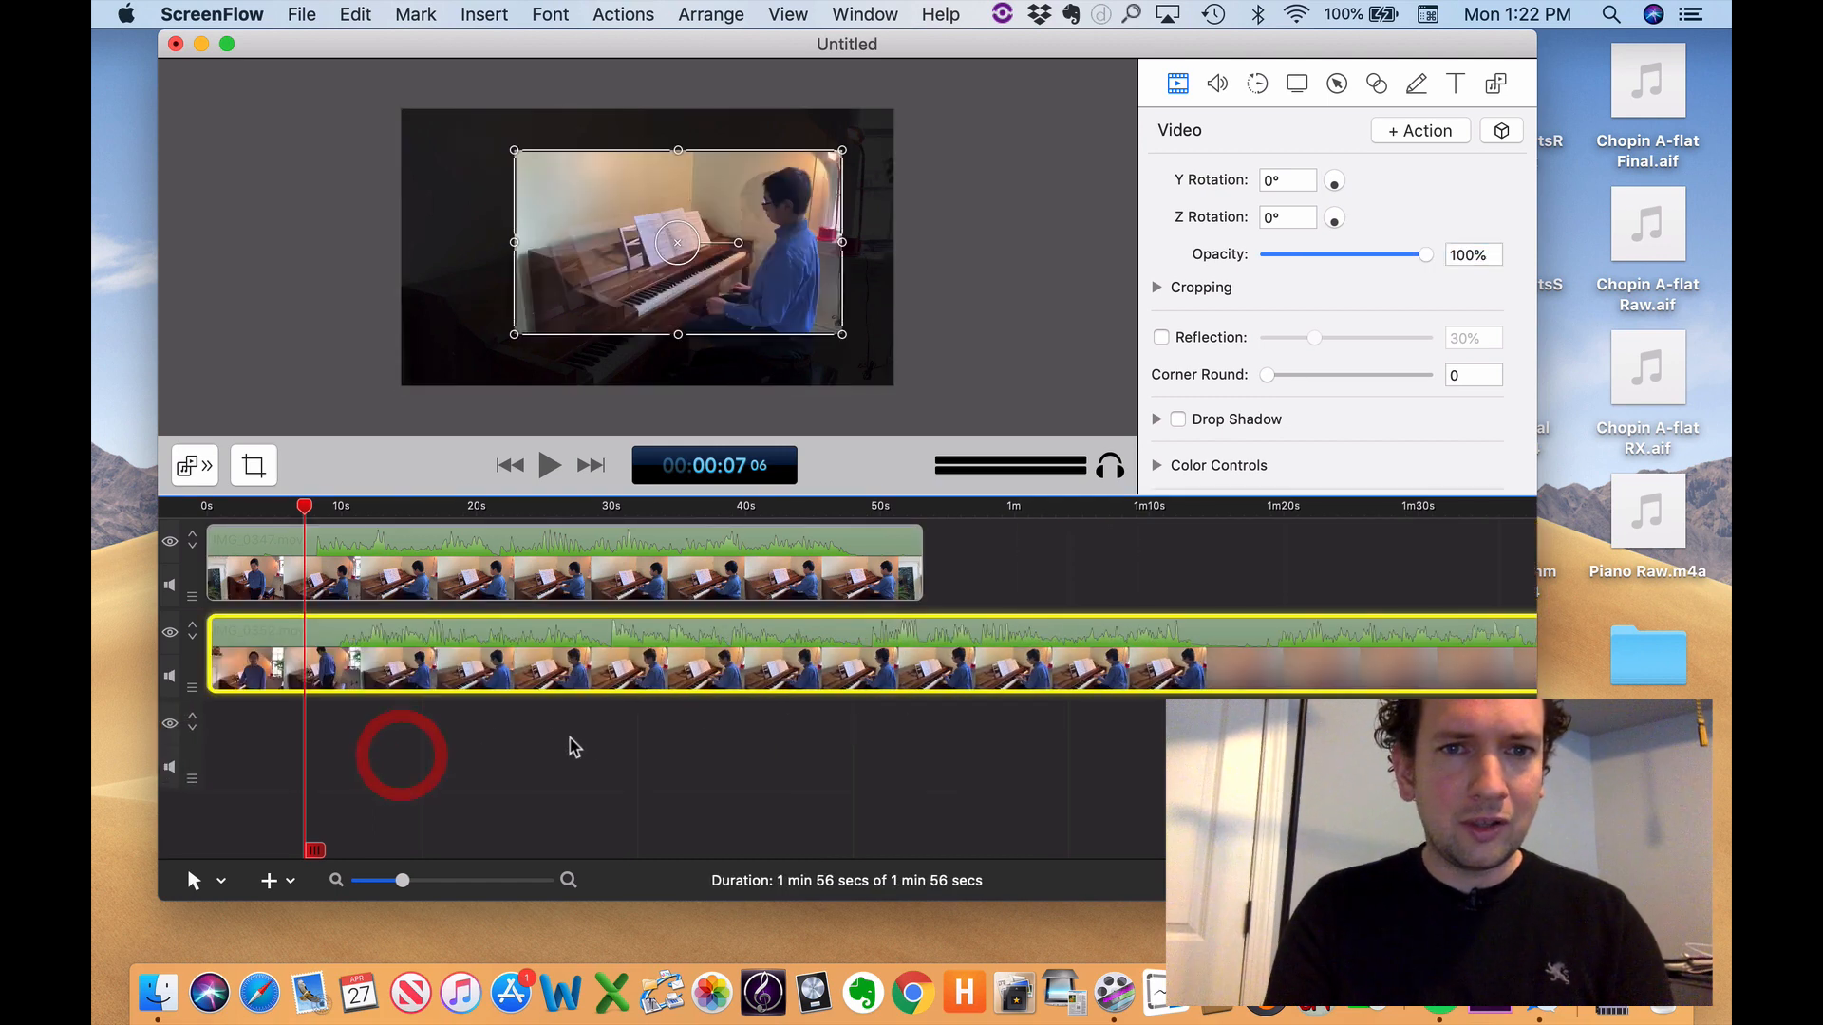
{"action": "left_click", "coordinate": [916, 329]}
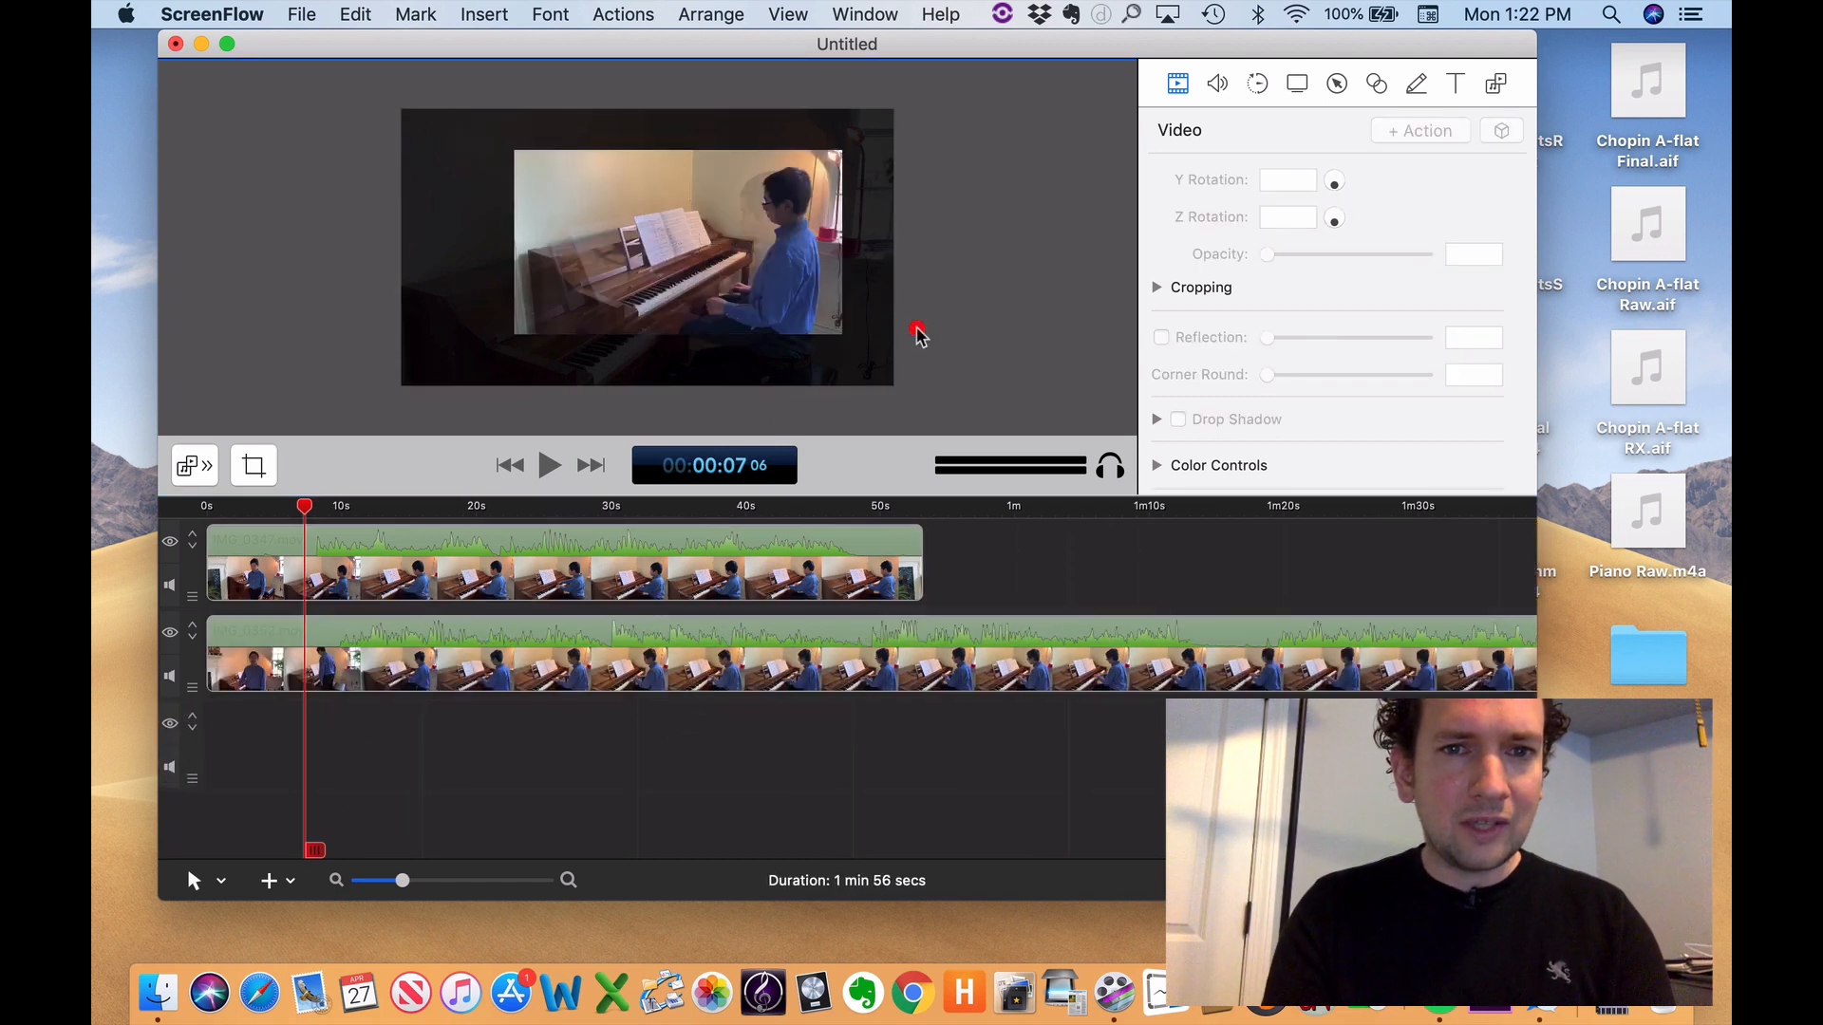
{"action": "left_click", "coordinate": [262, 308]}
{"action": "left_click", "coordinate": [441, 356]}
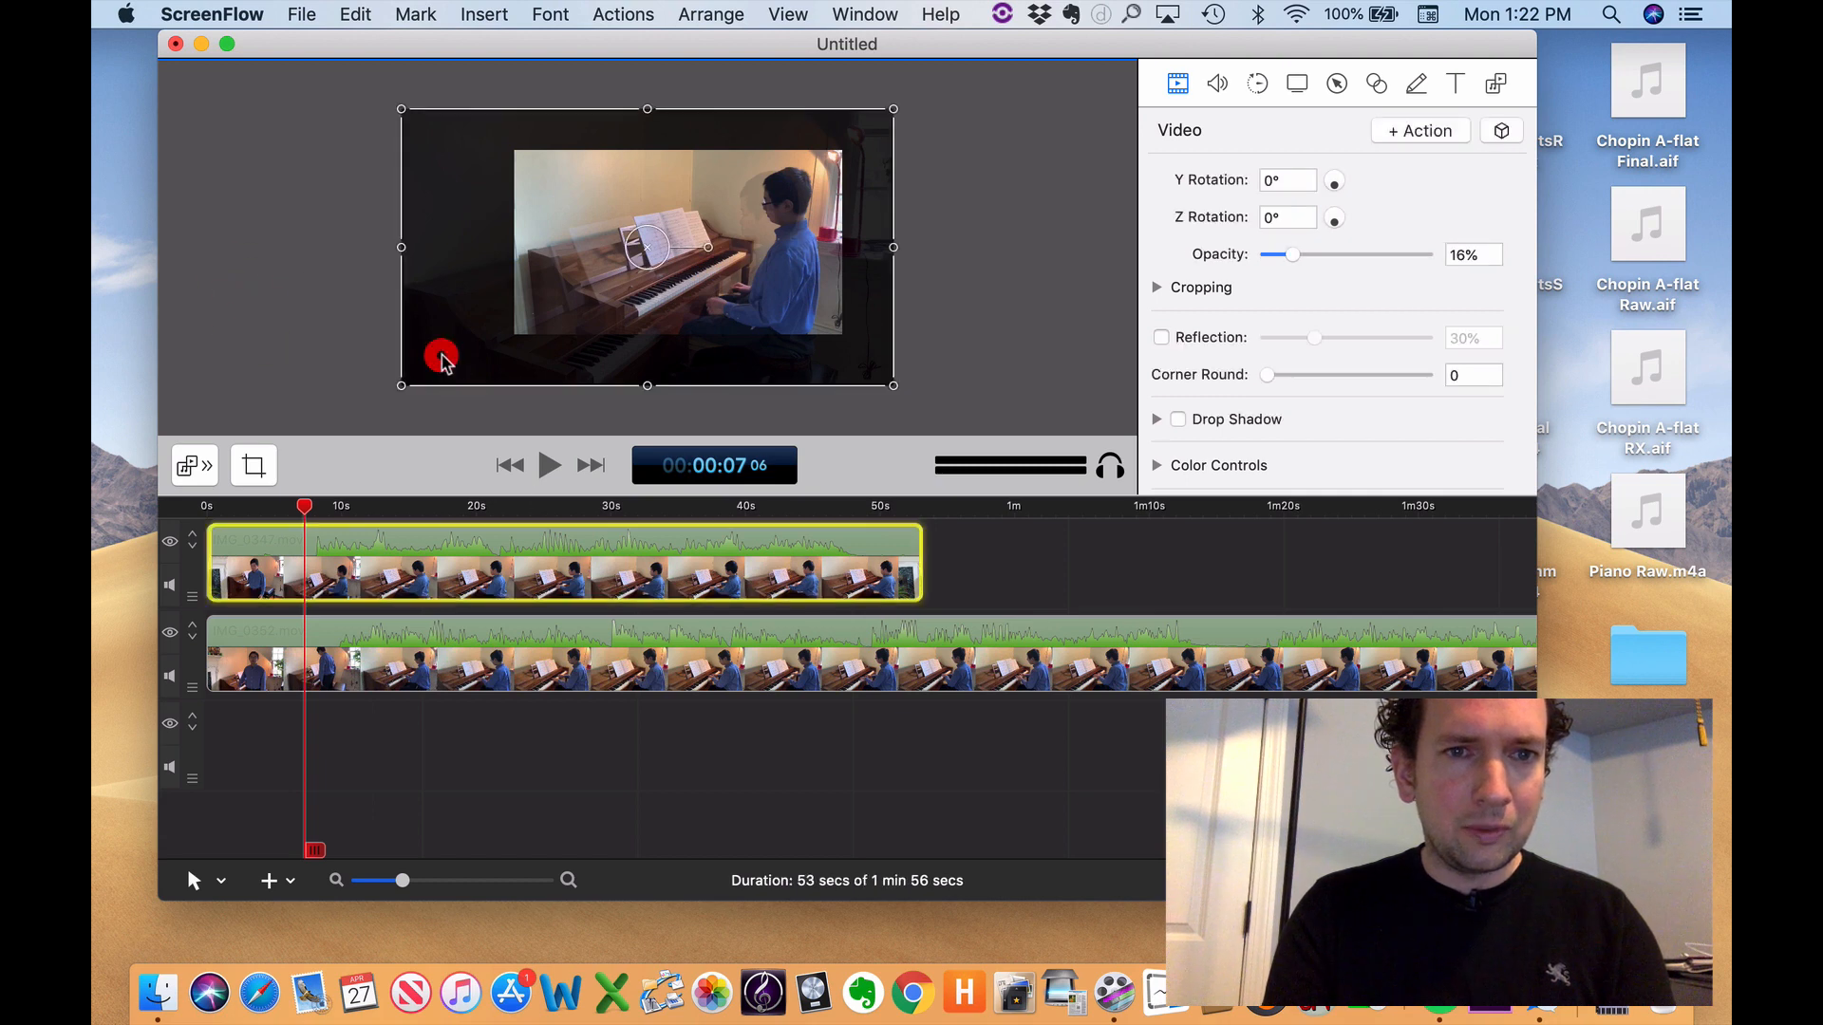
- Move IMG_0347.mov to the track below IMG_0352.mov and return it to the first track
{"action": "left_click_drag", "start_coordinate": [451, 549], "coordinate": [475, 747]}
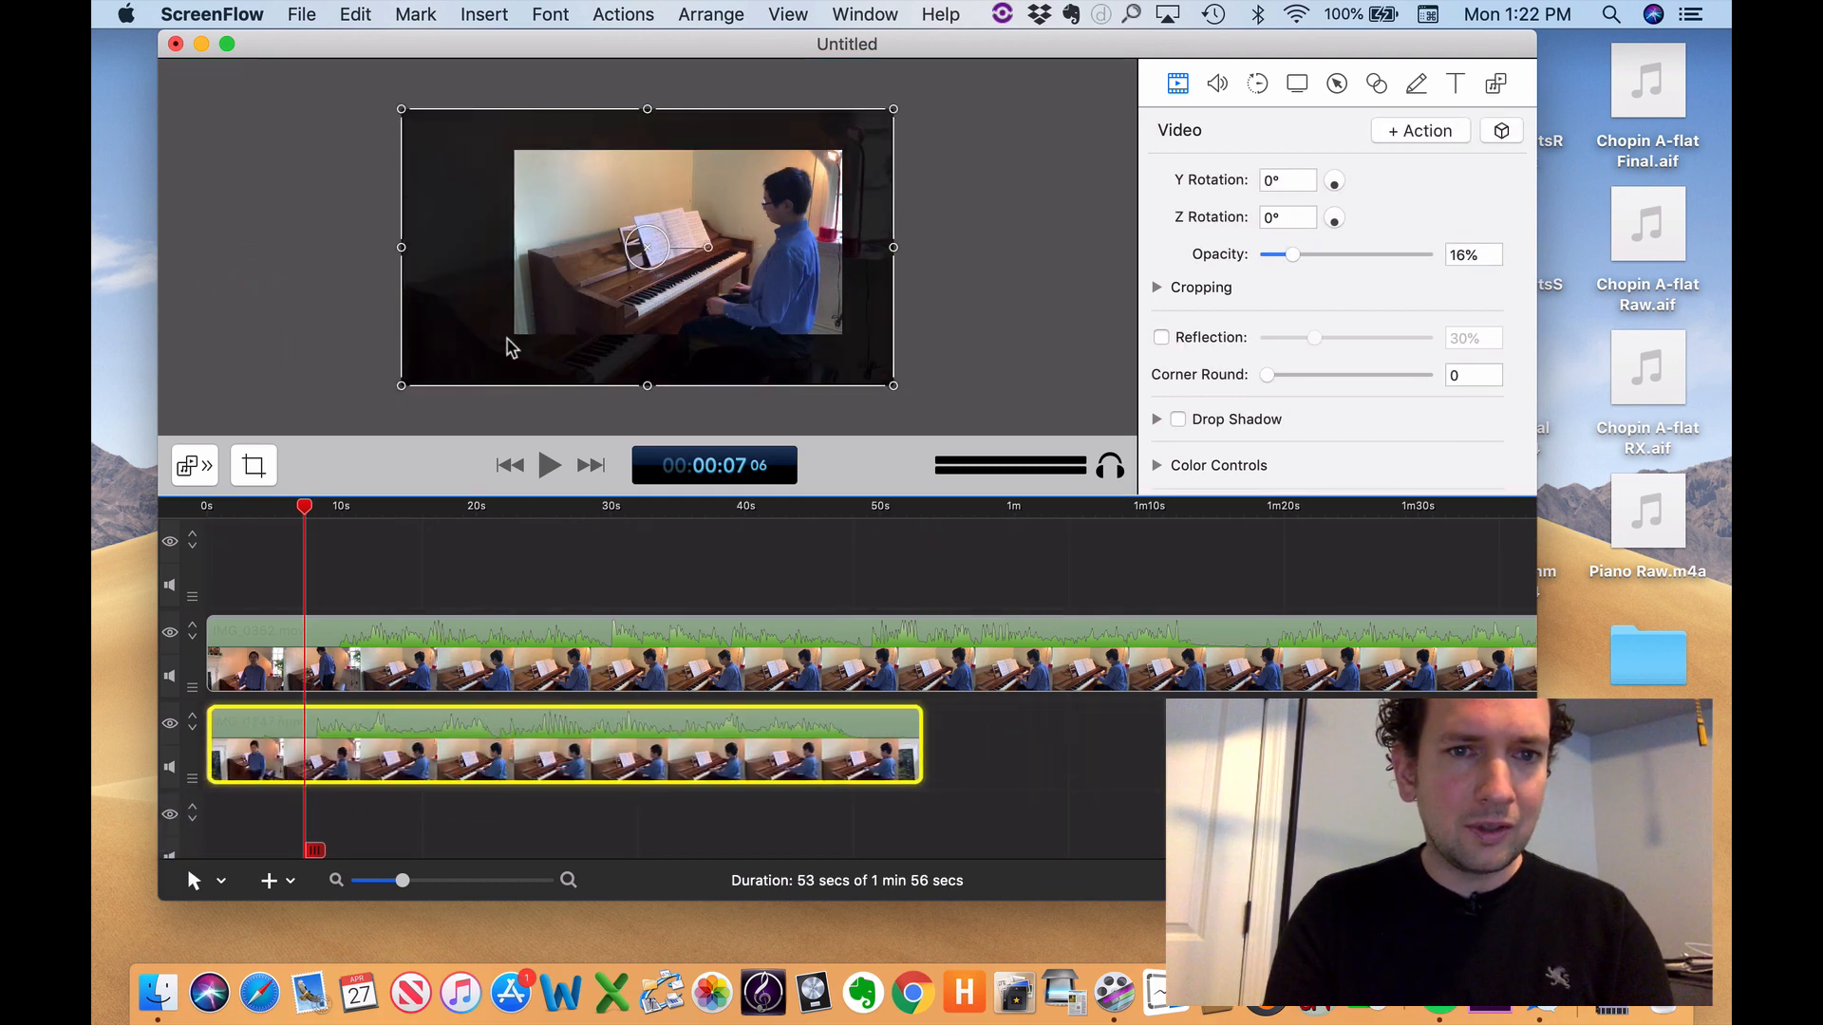
{"action": "left_click", "coordinate": [456, 334]}
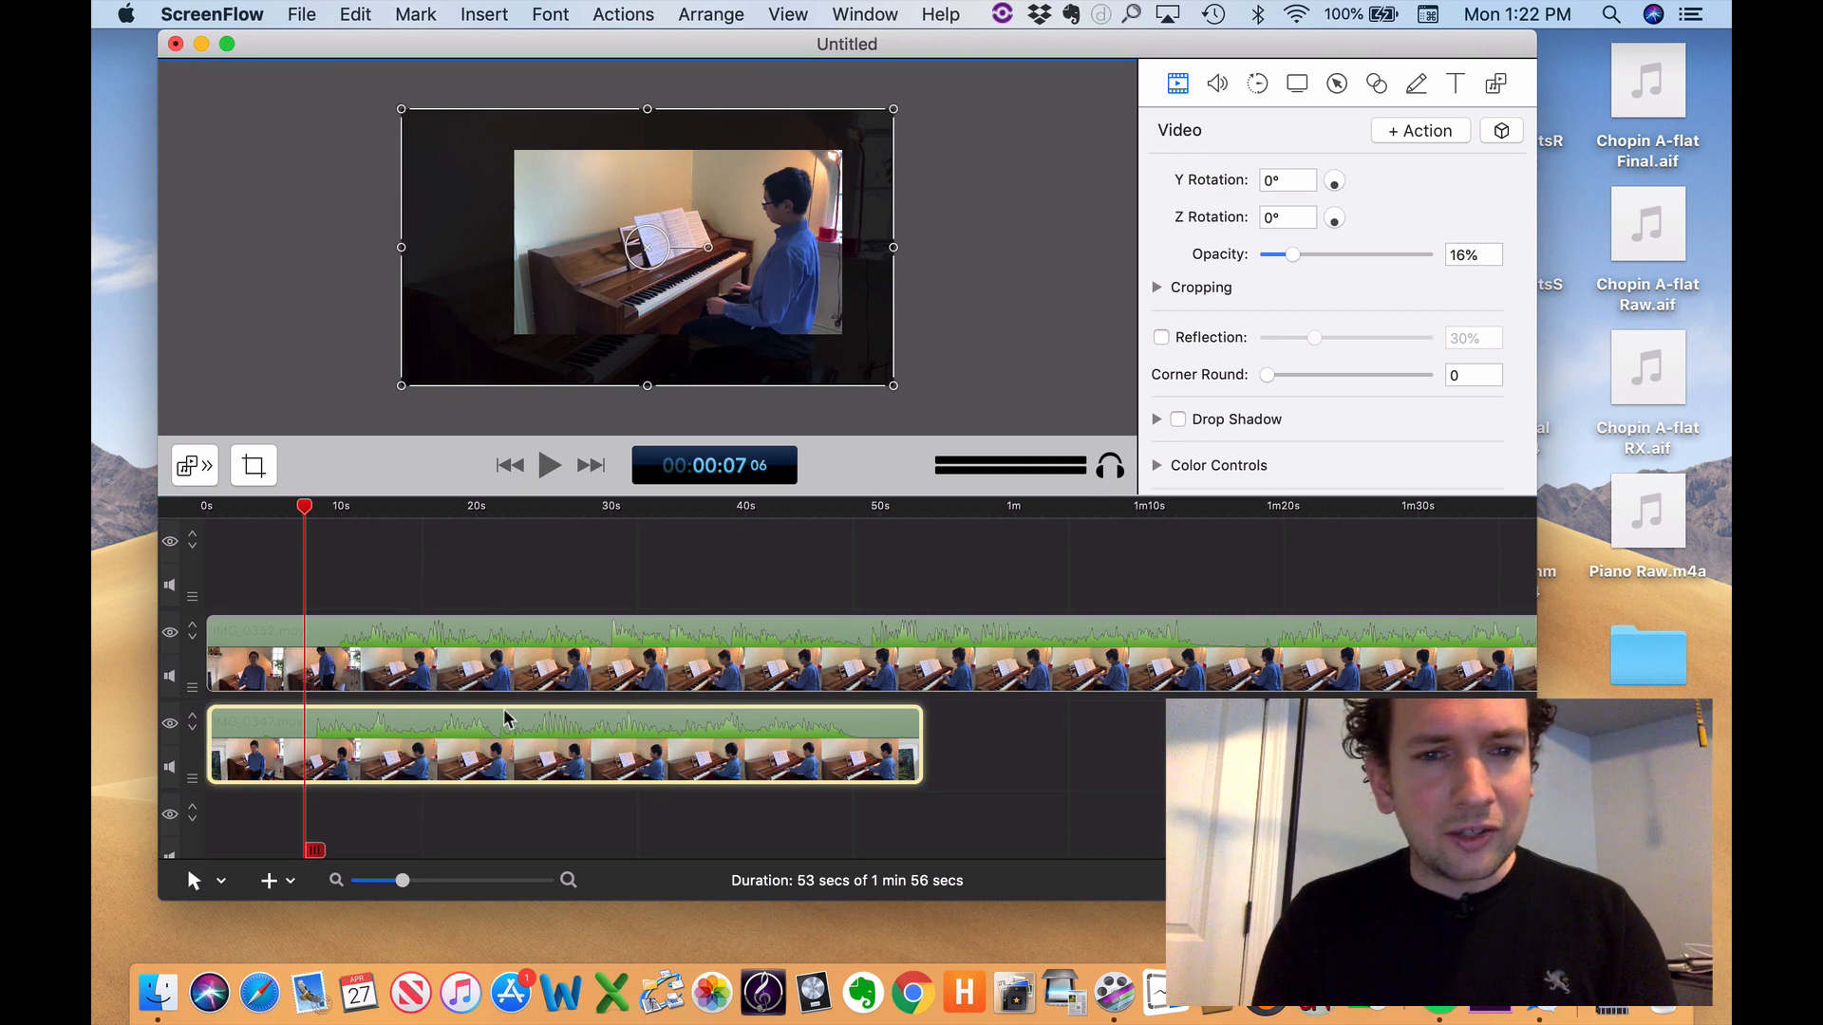
{"action": "left_click_drag", "start_coordinate": [506, 726], "coordinate": [500, 561]}
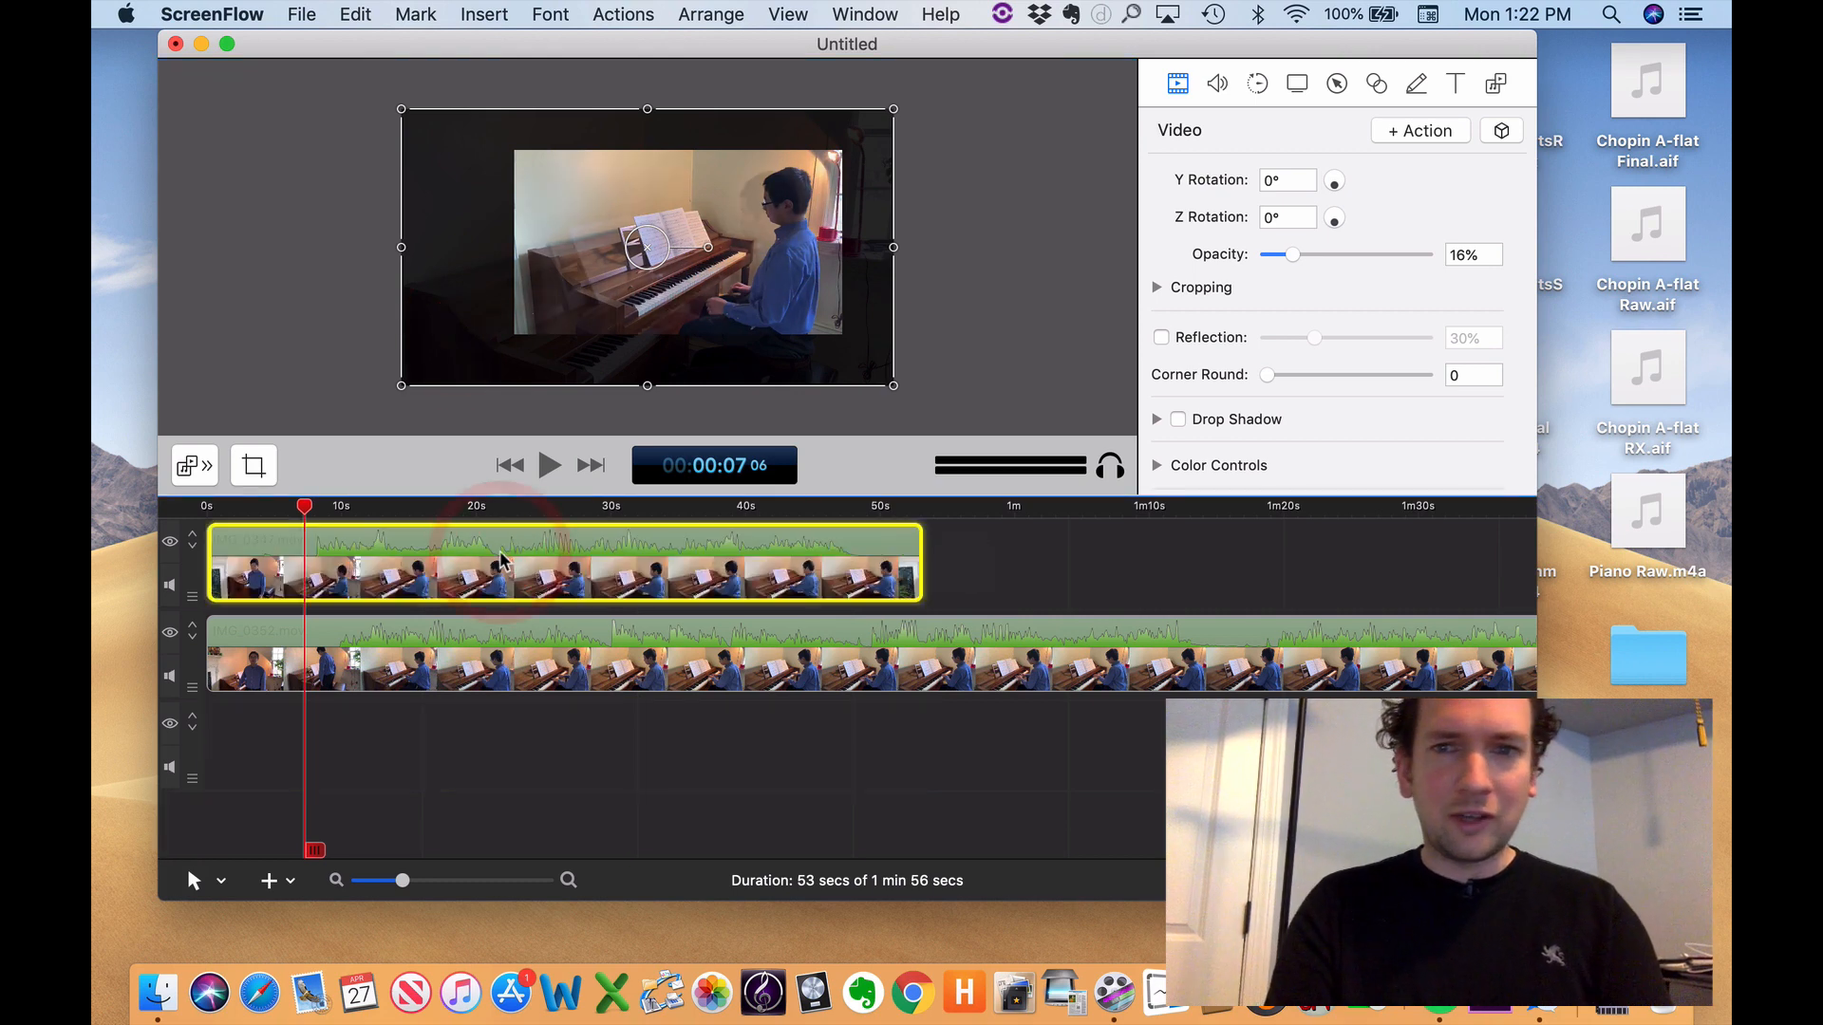
- Move IMG_0352.mov onto the first track after IMG_0347.mov, starting at about 1 min 1 s
{"action": "double_click", "coordinate": [1478, 255]}
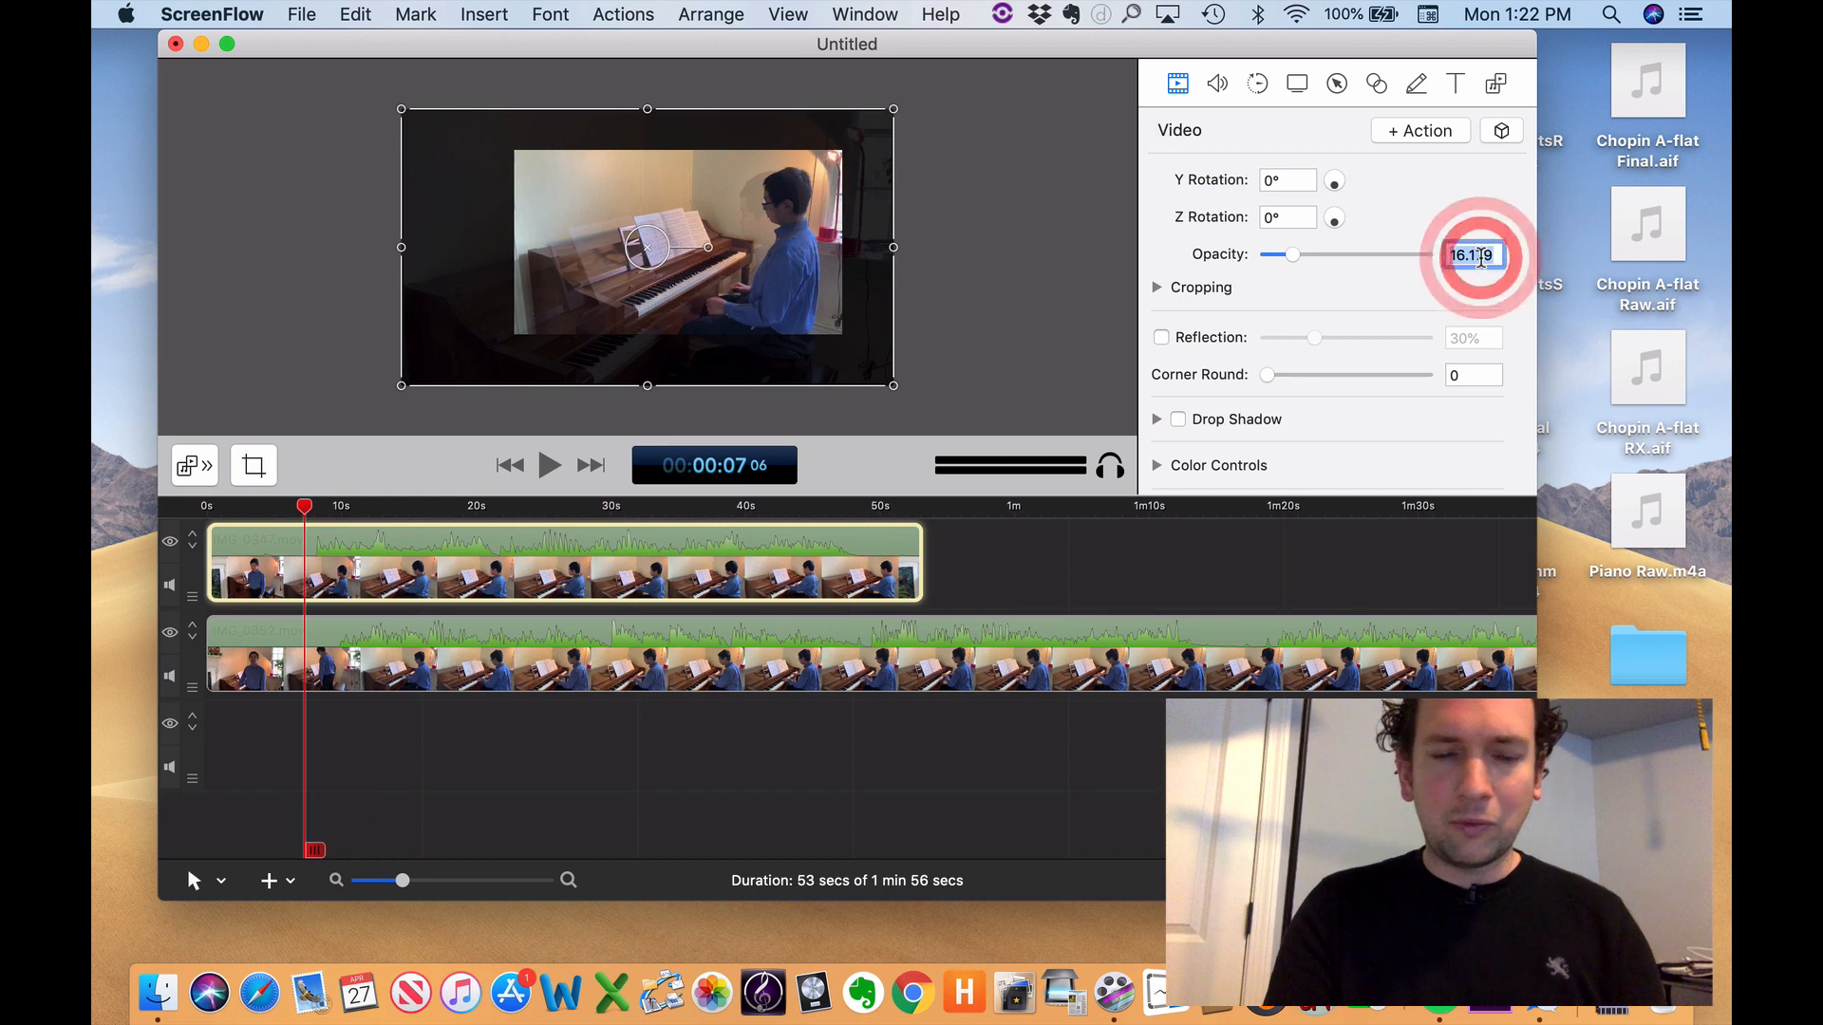
{"action": "left_click_drag", "start_coordinate": [660, 675], "coordinate": [1480, 562]}
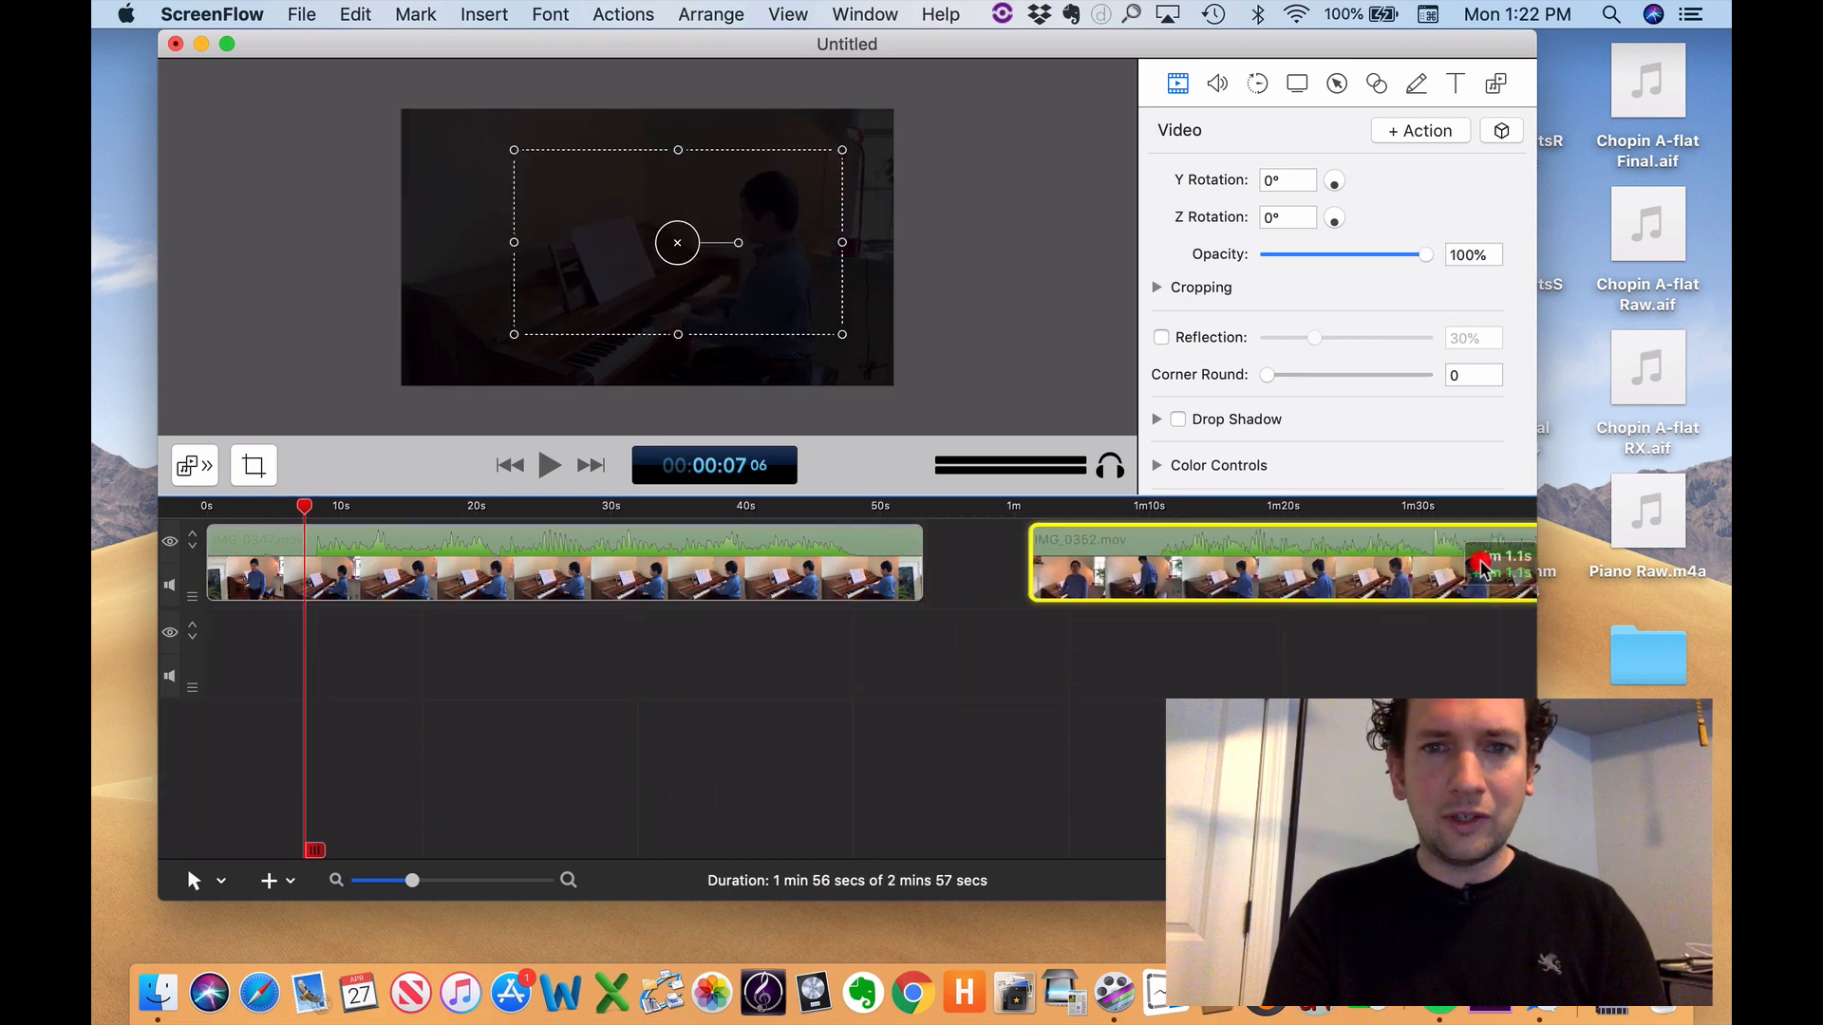
{"action": "left_click", "coordinate": [767, 537]}
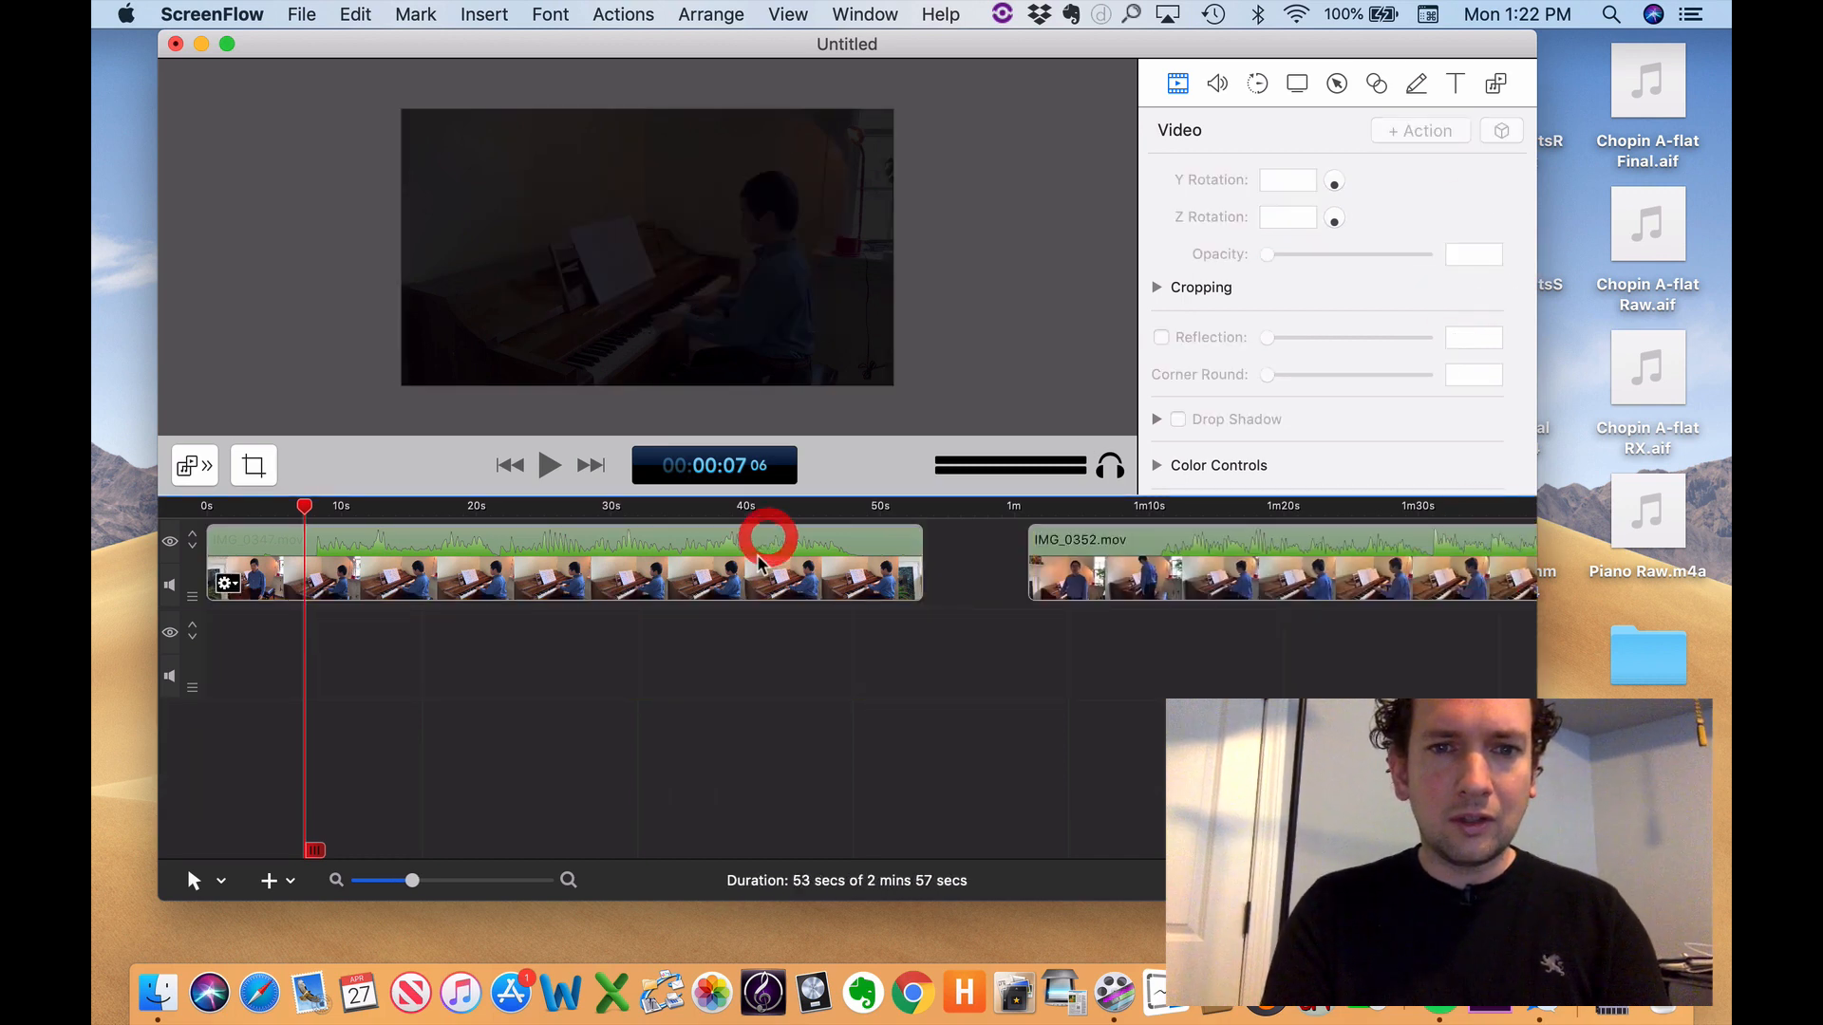
- Place the playhead at about 33 s and set IMG_0347.mov's opacity to 100%
{"action": "left_click", "coordinate": [656, 506]}
{"action": "left_click", "coordinate": [317, 372]}
{"action": "left_click", "coordinate": [944, 339]}
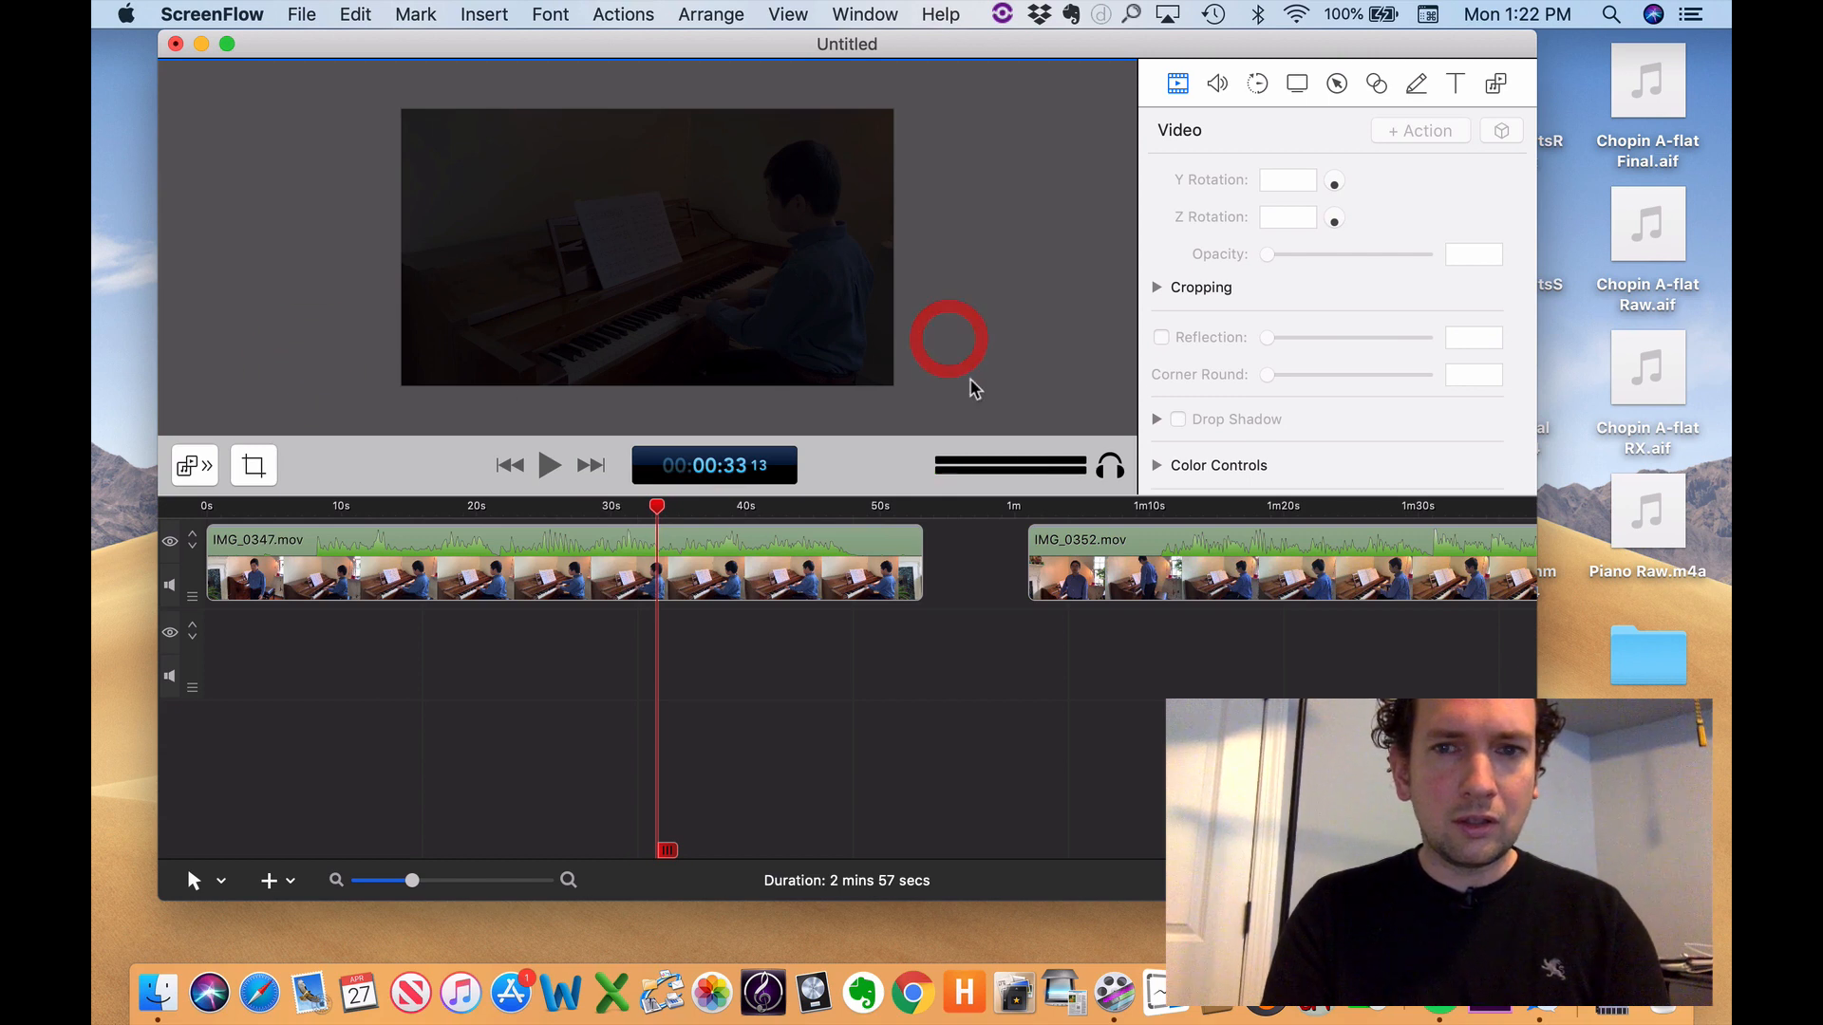
{"action": "left_click", "coordinate": [881, 539]}
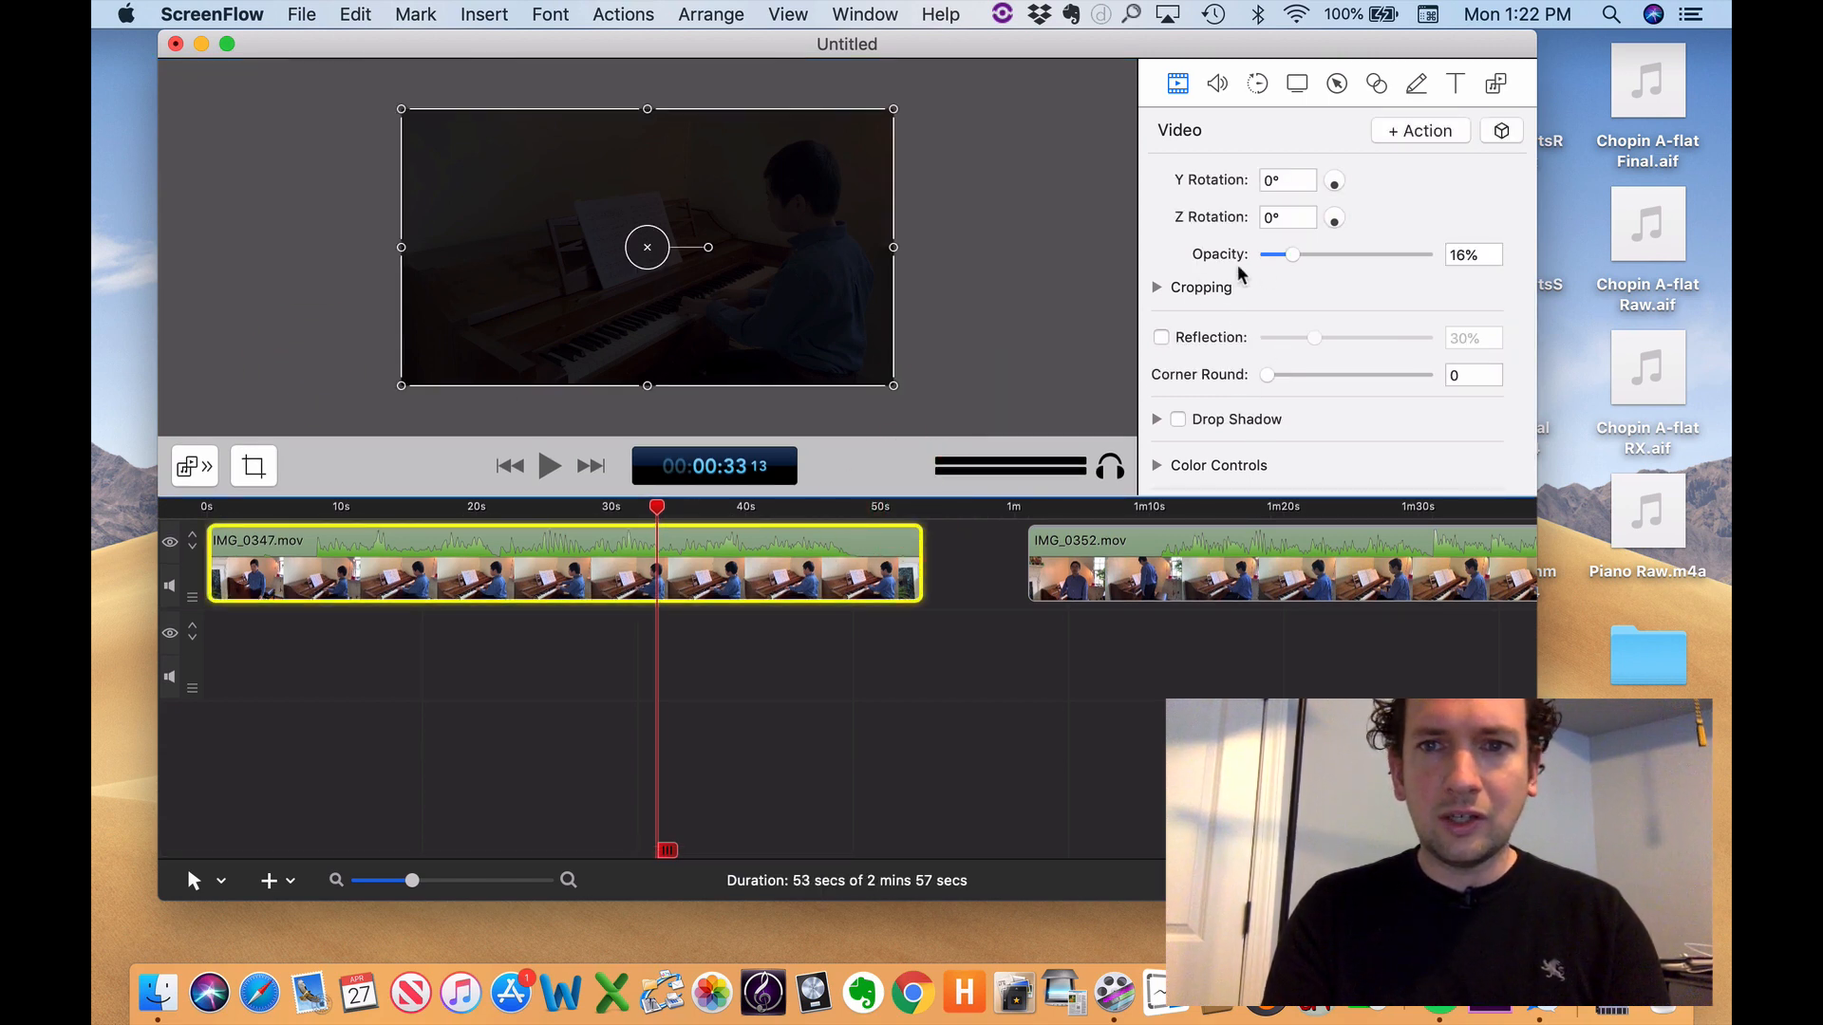
{"action": "left_click_drag", "start_coordinate": [1296, 256], "coordinate": [1457, 255]}
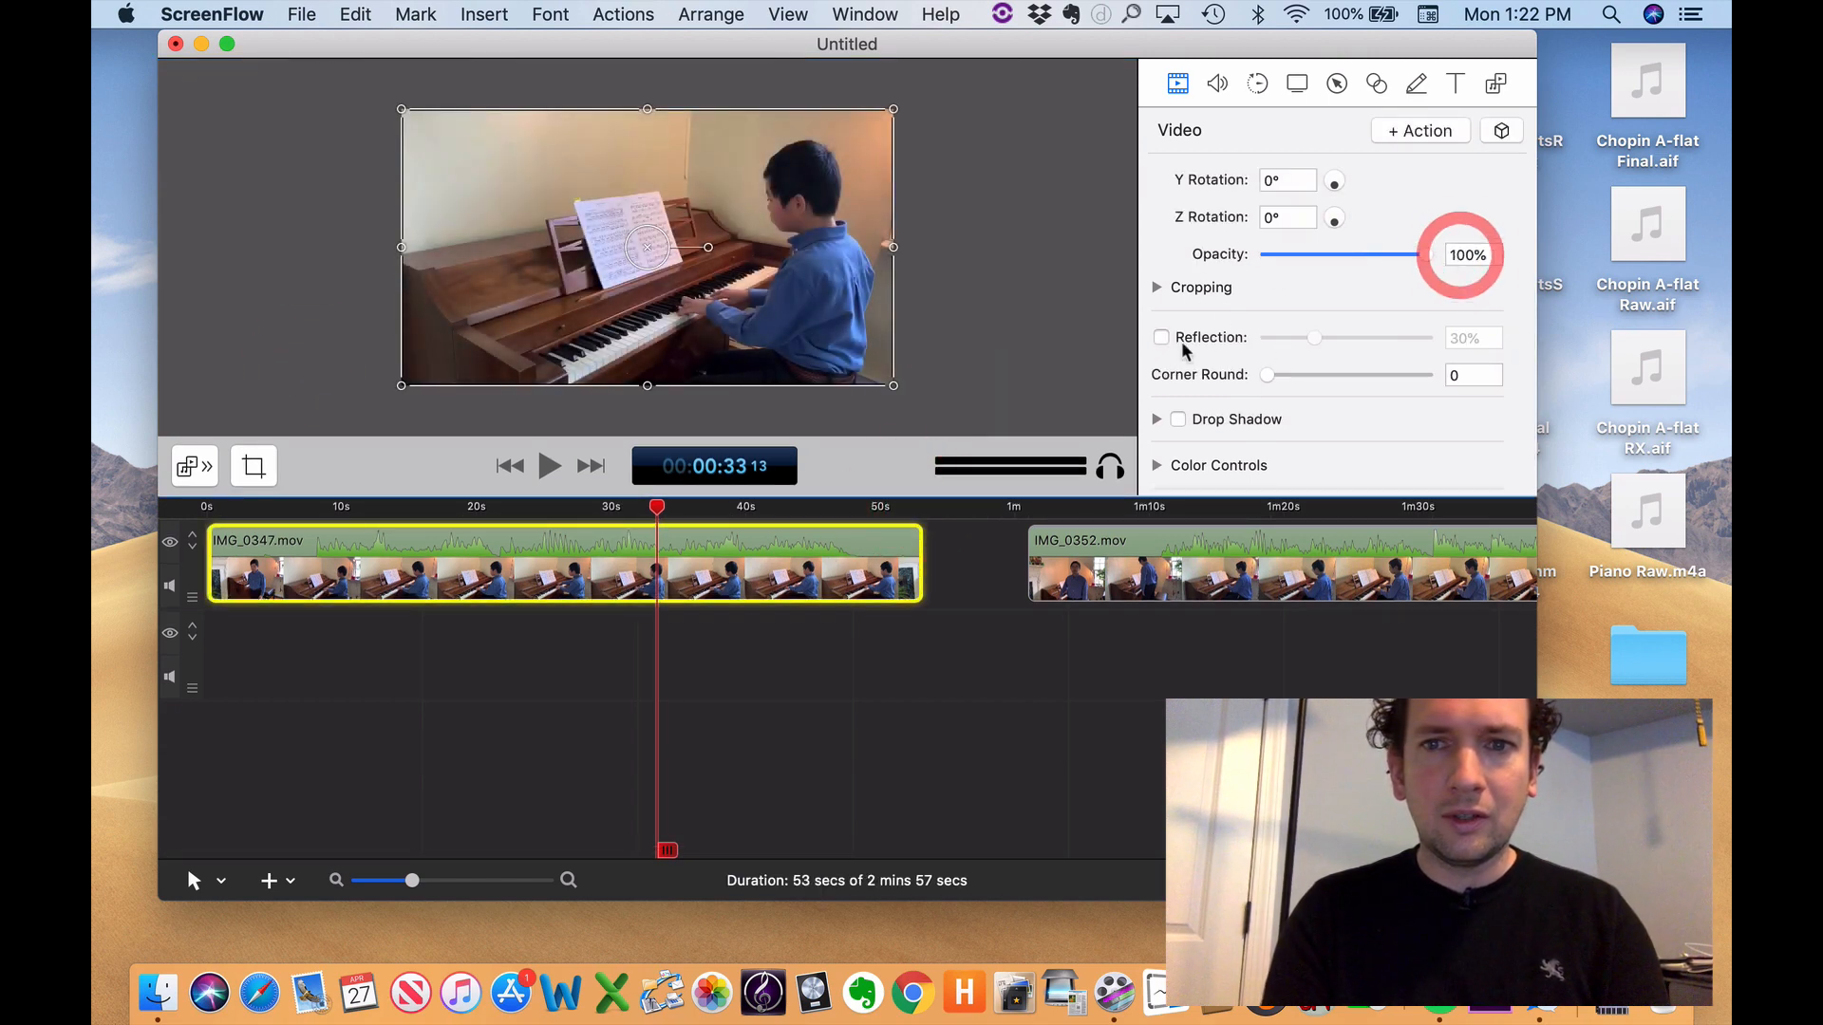
- Try a 30% reflection on IMG_0347.mov, check it at different canvas magnifications and turn it off
{"action": "scroll", "coordinate": [1223, 347], "scroll_direction": "down", "scroll_amount": 2}
{"action": "scroll", "coordinate": [1222, 349], "scroll_direction": "up", "scroll_amount": 1}
{"action": "left_click", "coordinate": [1160, 294]}
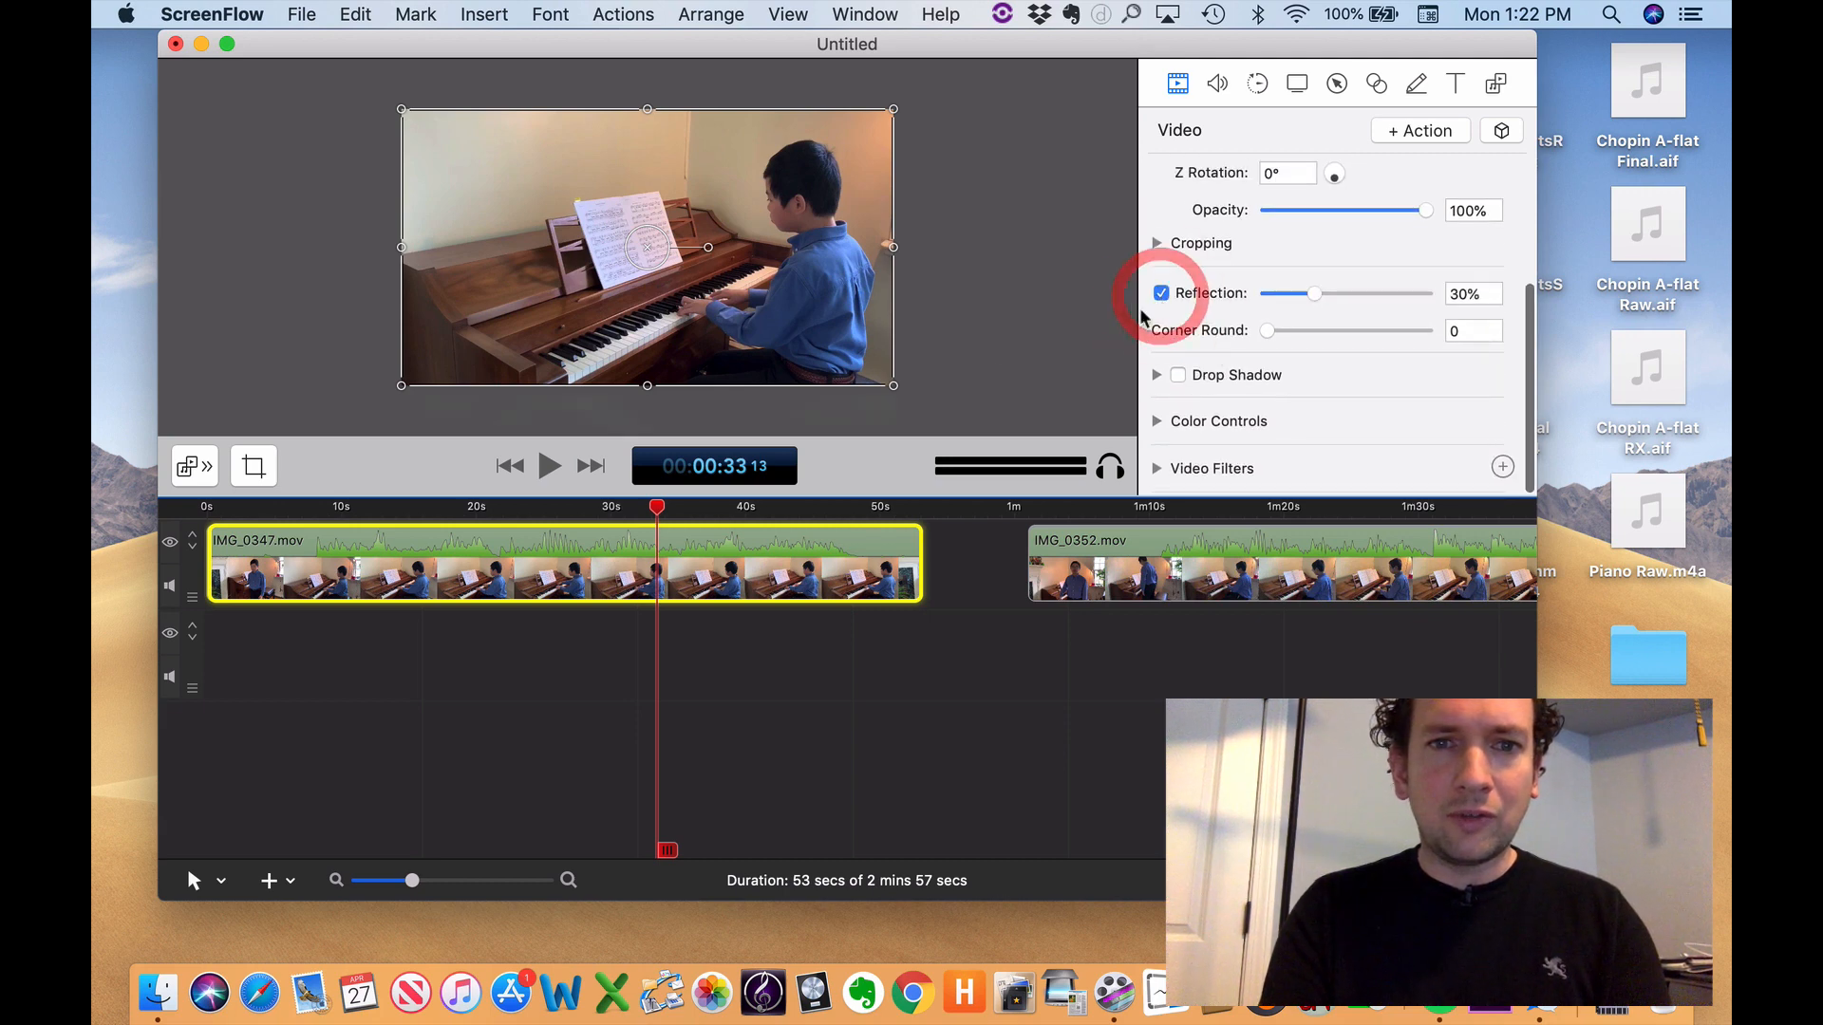
{"action": "key", "text": "super+minus"}
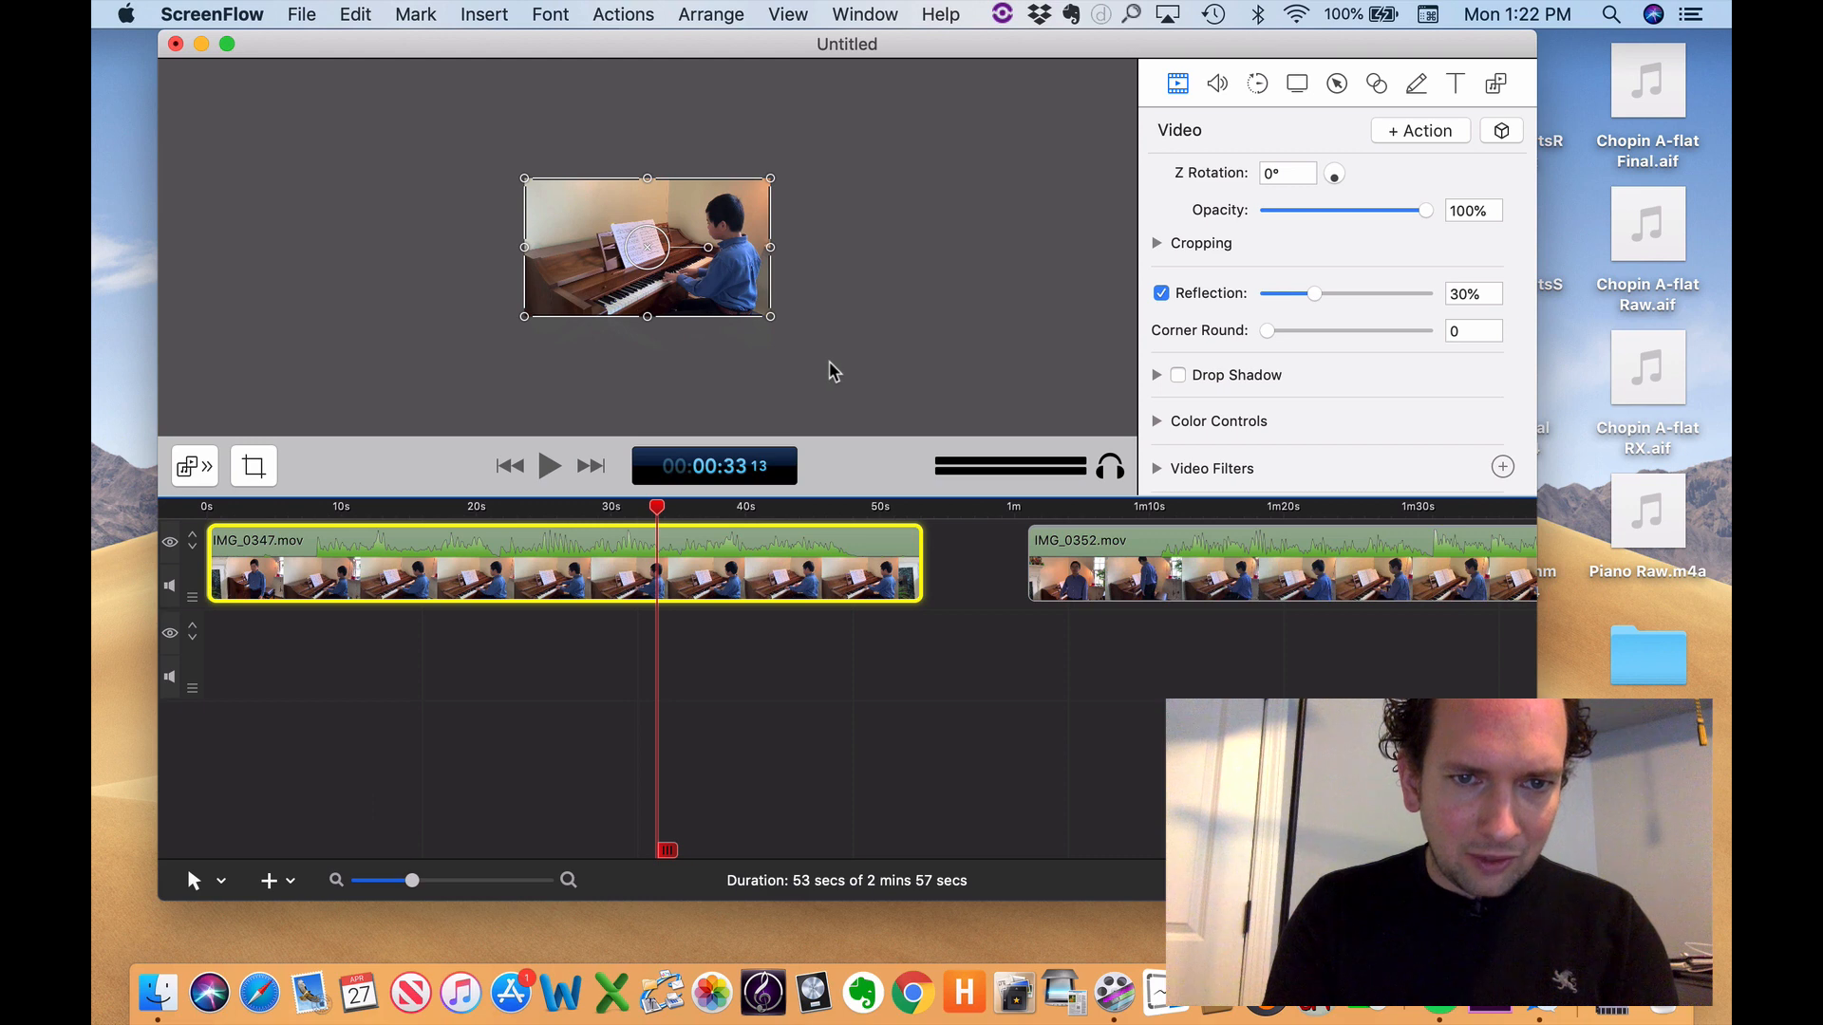
{"action": "key", "text": "super+plus"}
{"action": "key", "text": "super+plus"}
{"action": "key", "text": "super+minus"}
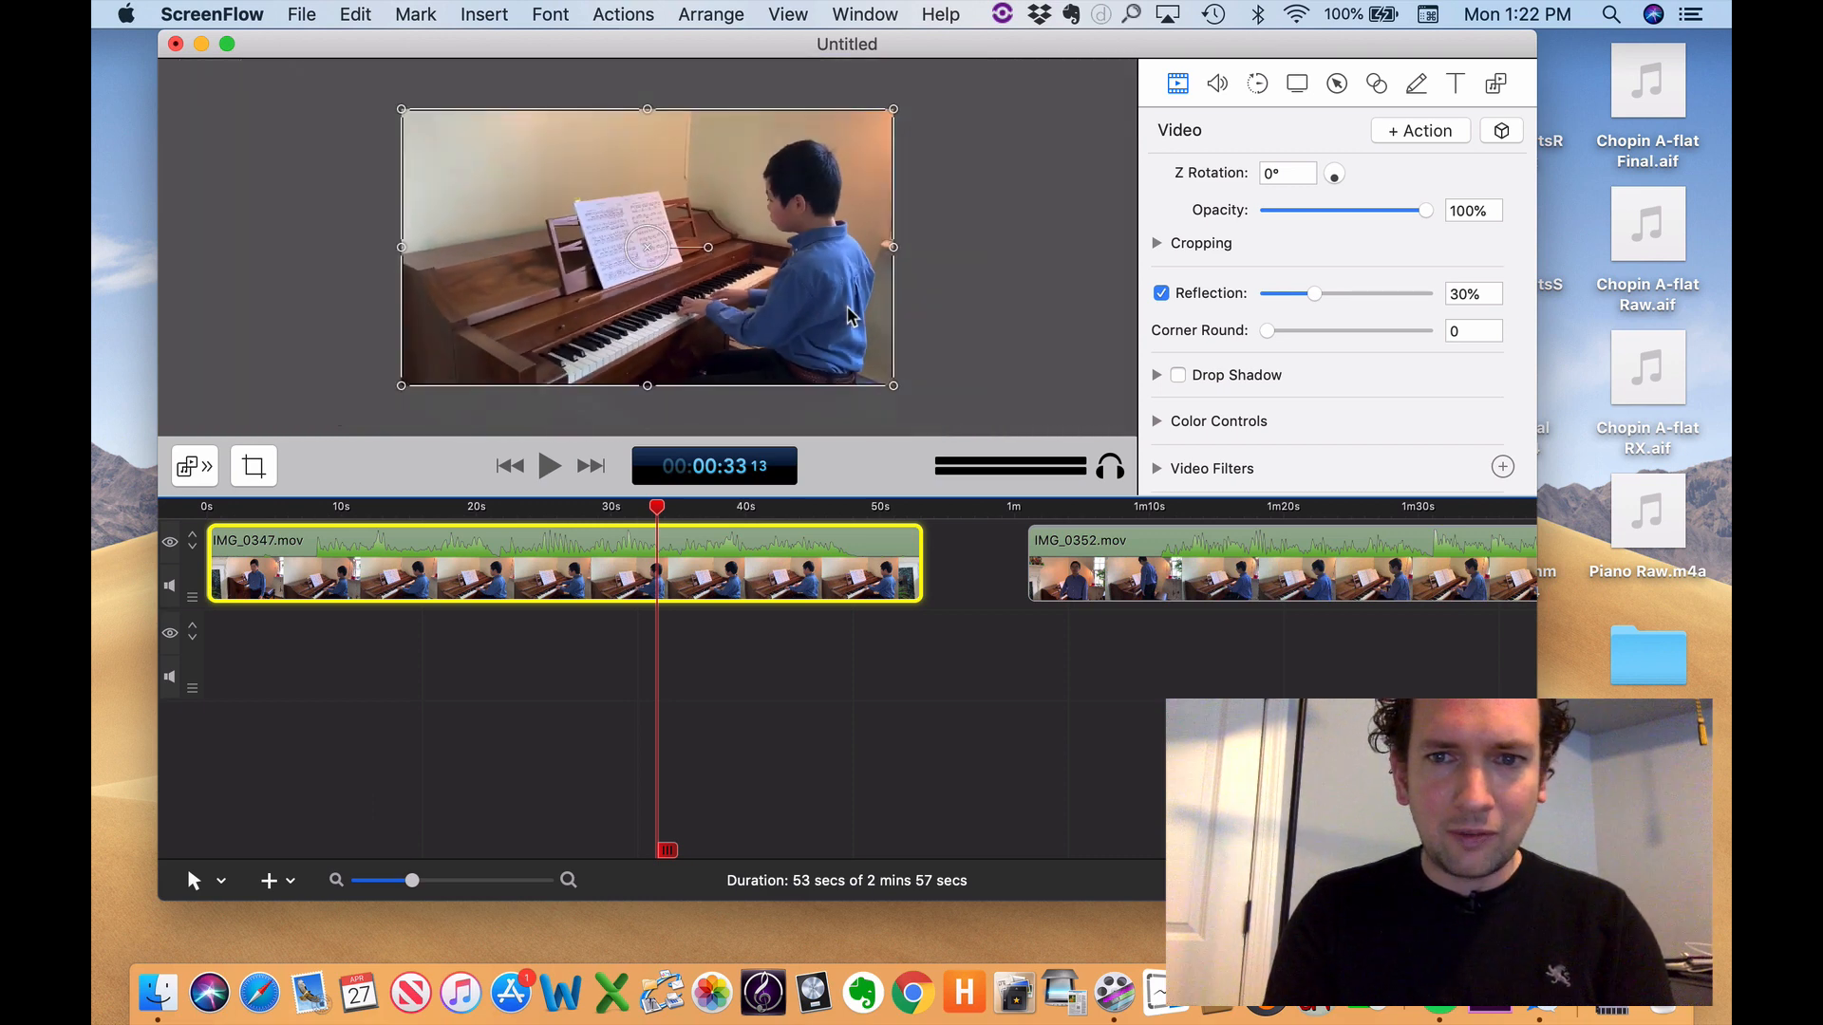
{"action": "left_click", "coordinate": [1161, 293]}
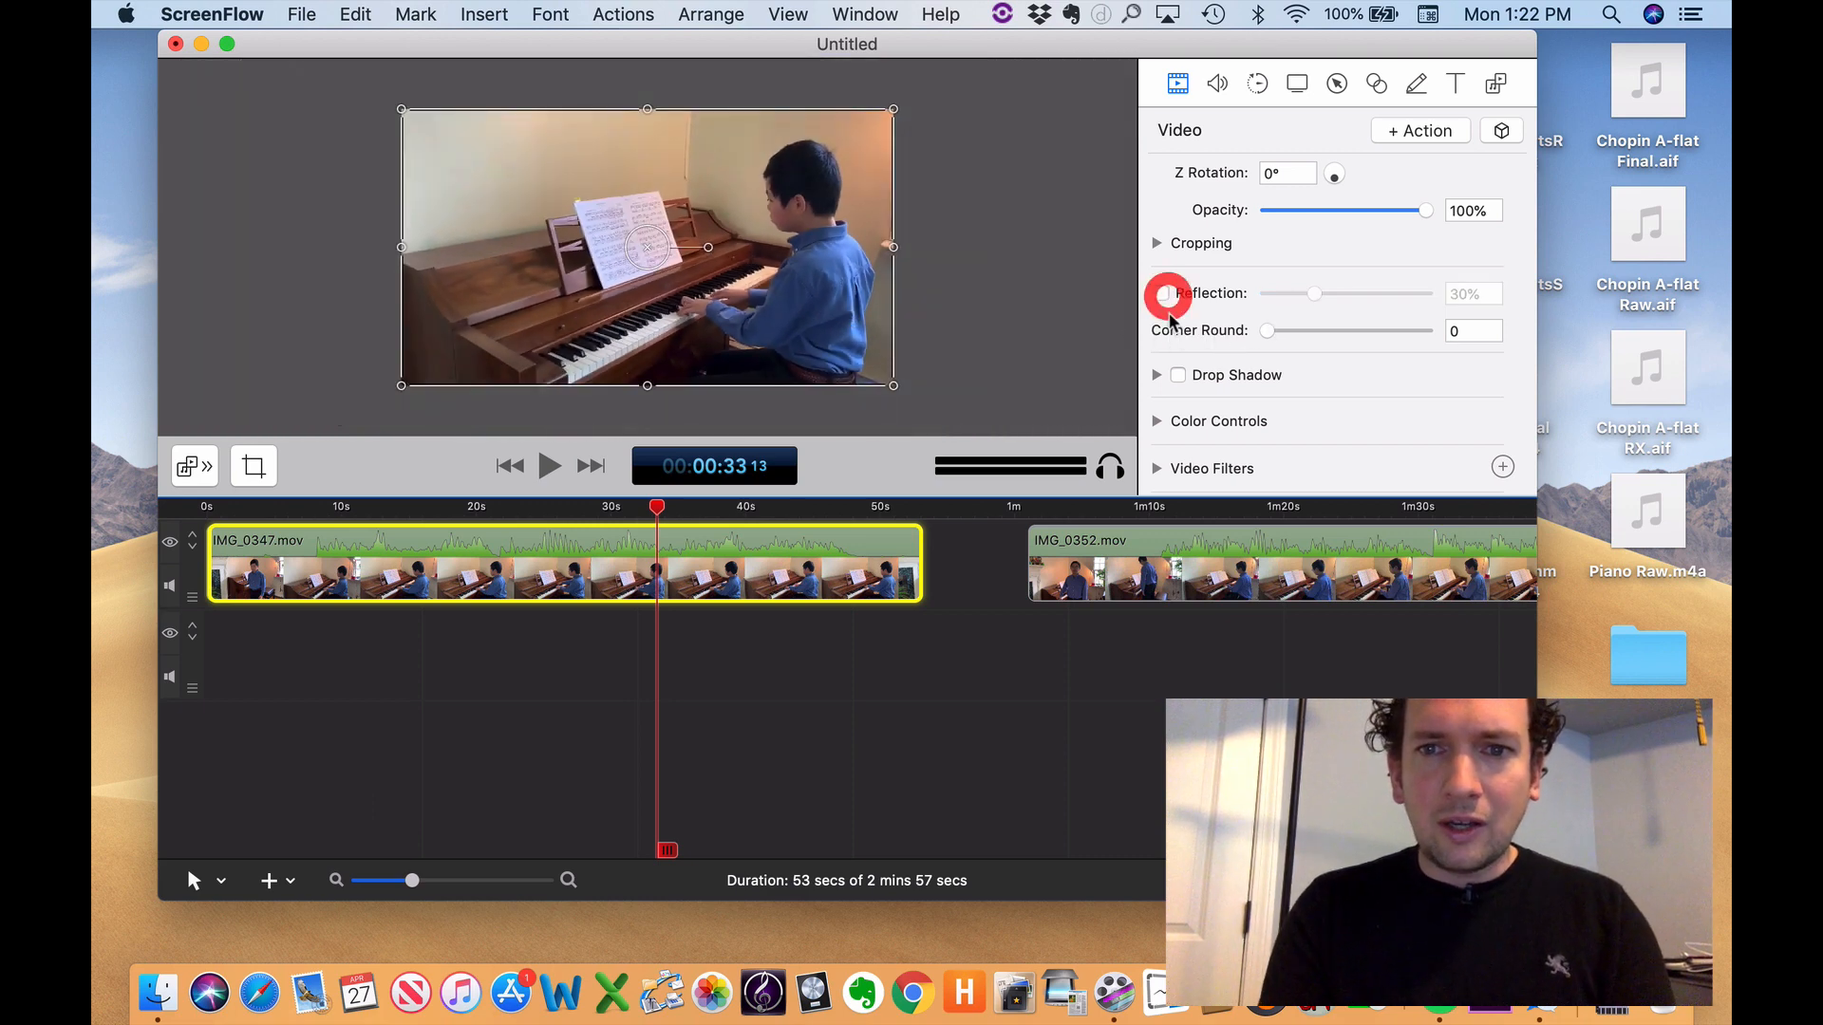
- Try a higher saturation on IMG_0347.mov in the color controls and set it back to 100%
{"action": "left_click", "coordinate": [1157, 421]}
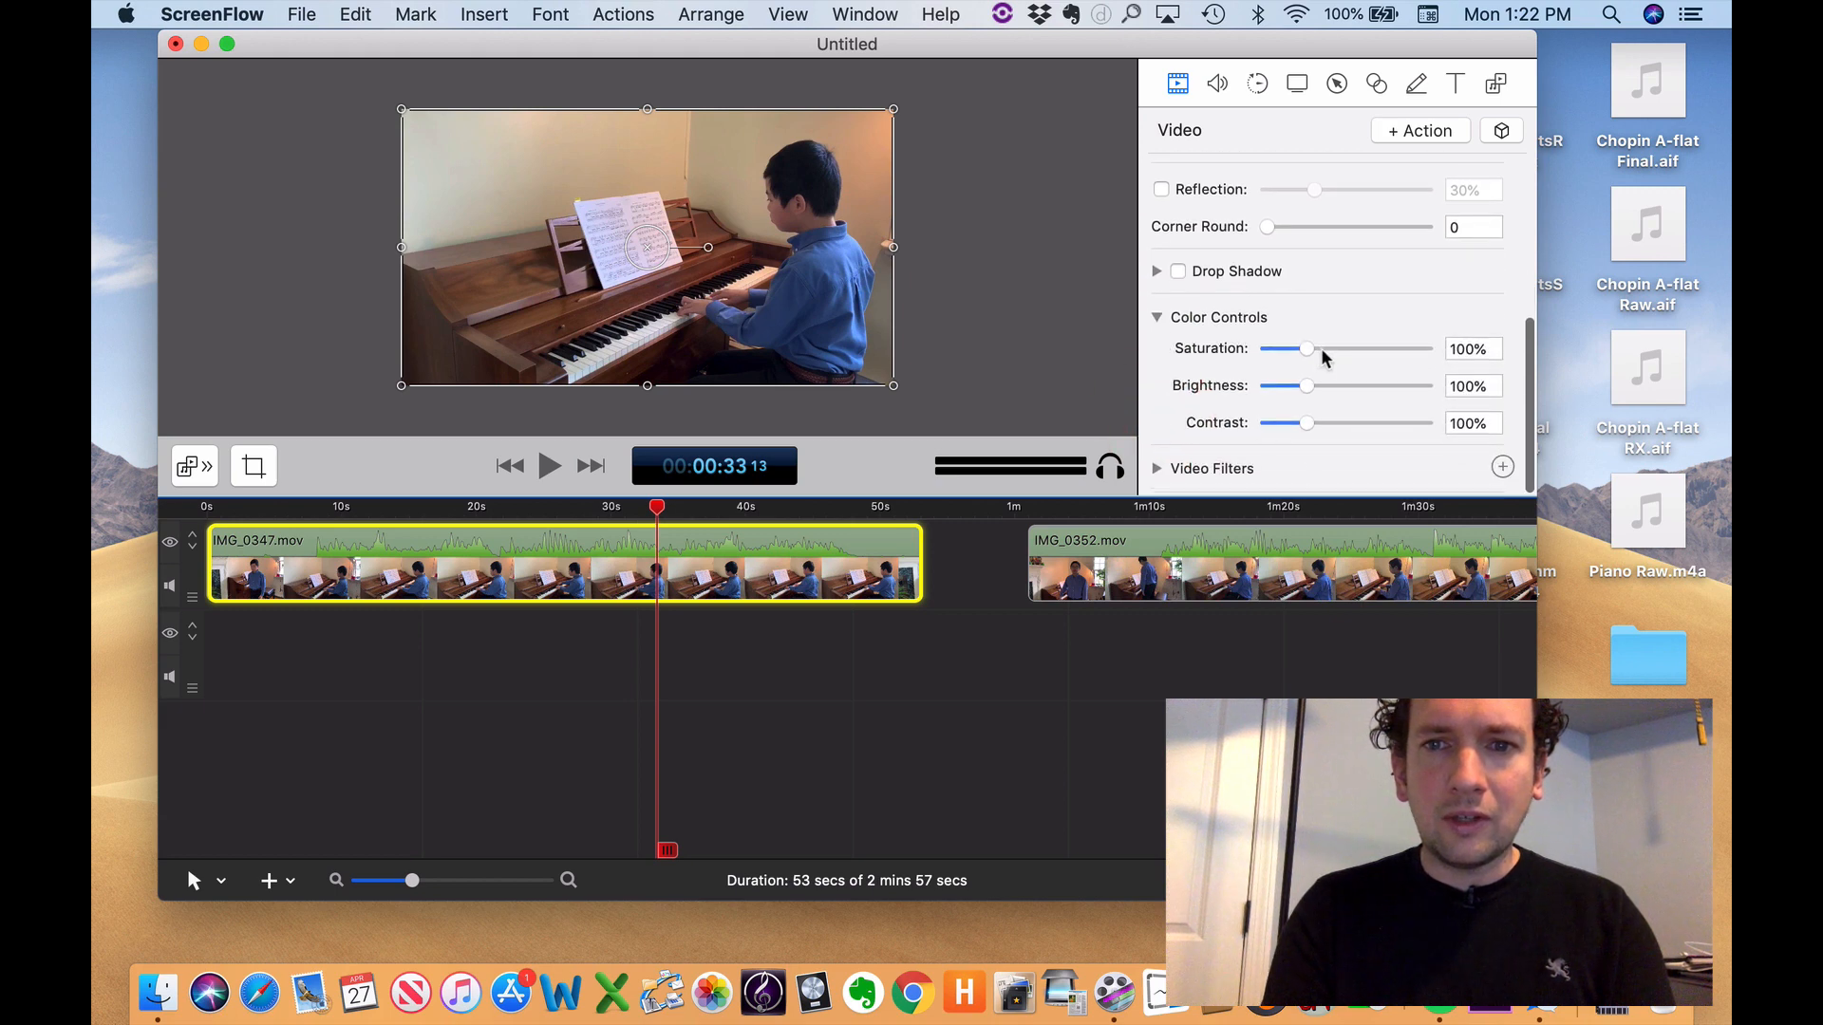
{"action": "left_click_drag", "start_coordinate": [1309, 349], "coordinate": [1377, 351]}
{"action": "left_click_drag", "start_coordinate": [1357, 344], "coordinate": [1310, 358]}
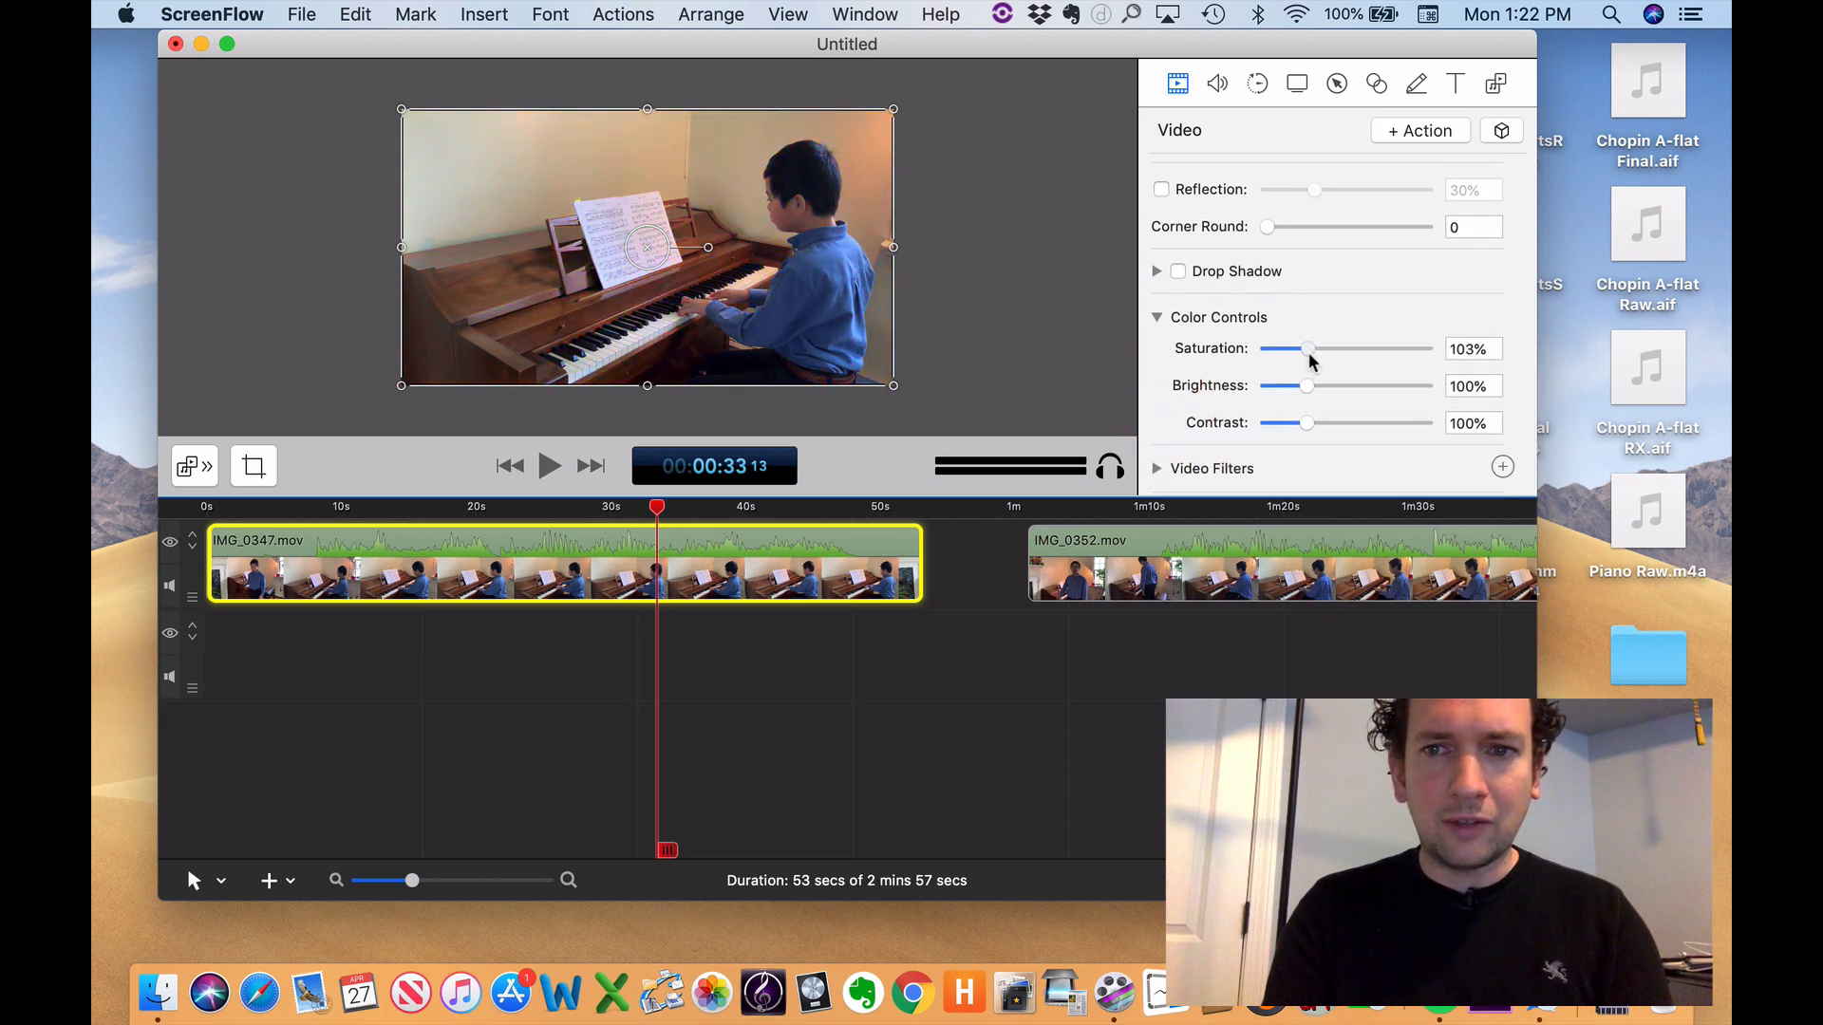
{"action": "left_click", "coordinate": [1456, 349]}
{"action": "type", "text": "100"}
{"action": "key", "text": "Tab"}
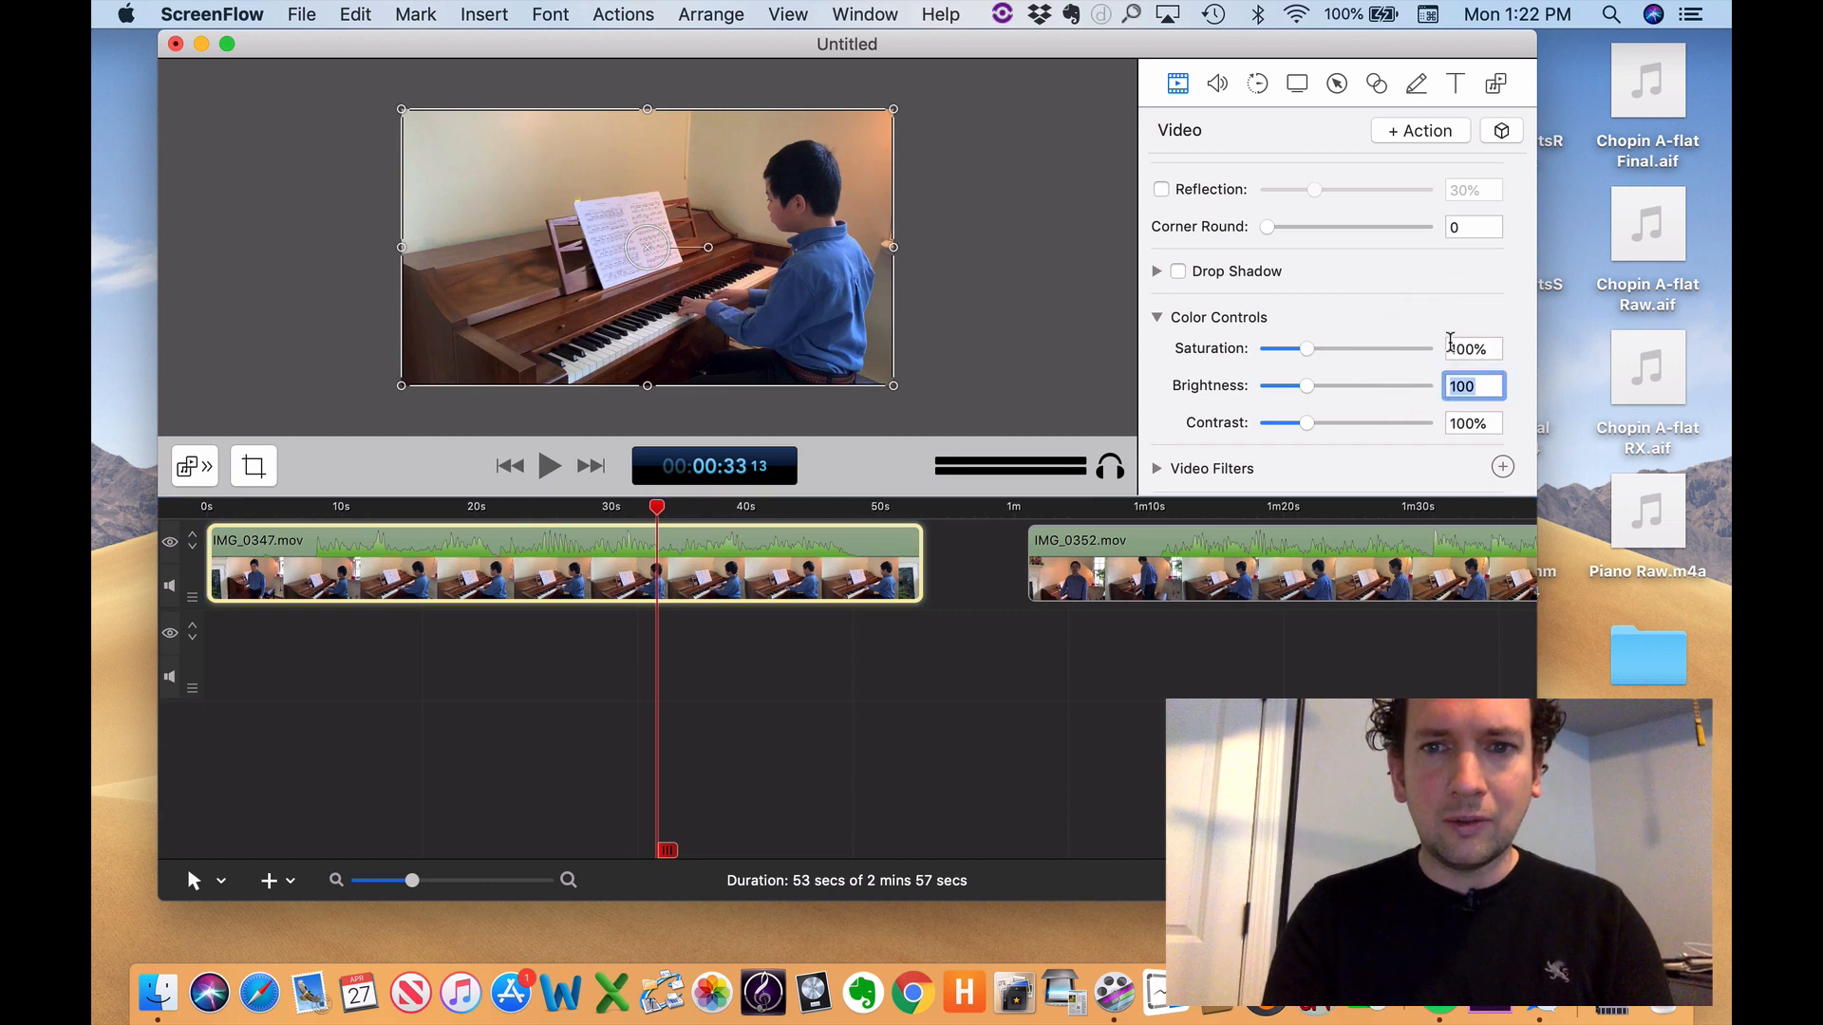
- View the list of video filters that can be added to IMG_0347.mov and dismiss it
{"action": "scroll", "coordinate": [1330, 395], "scroll_direction": "down", "scroll_amount": 1}
{"action": "left_click", "coordinate": [1155, 470]}
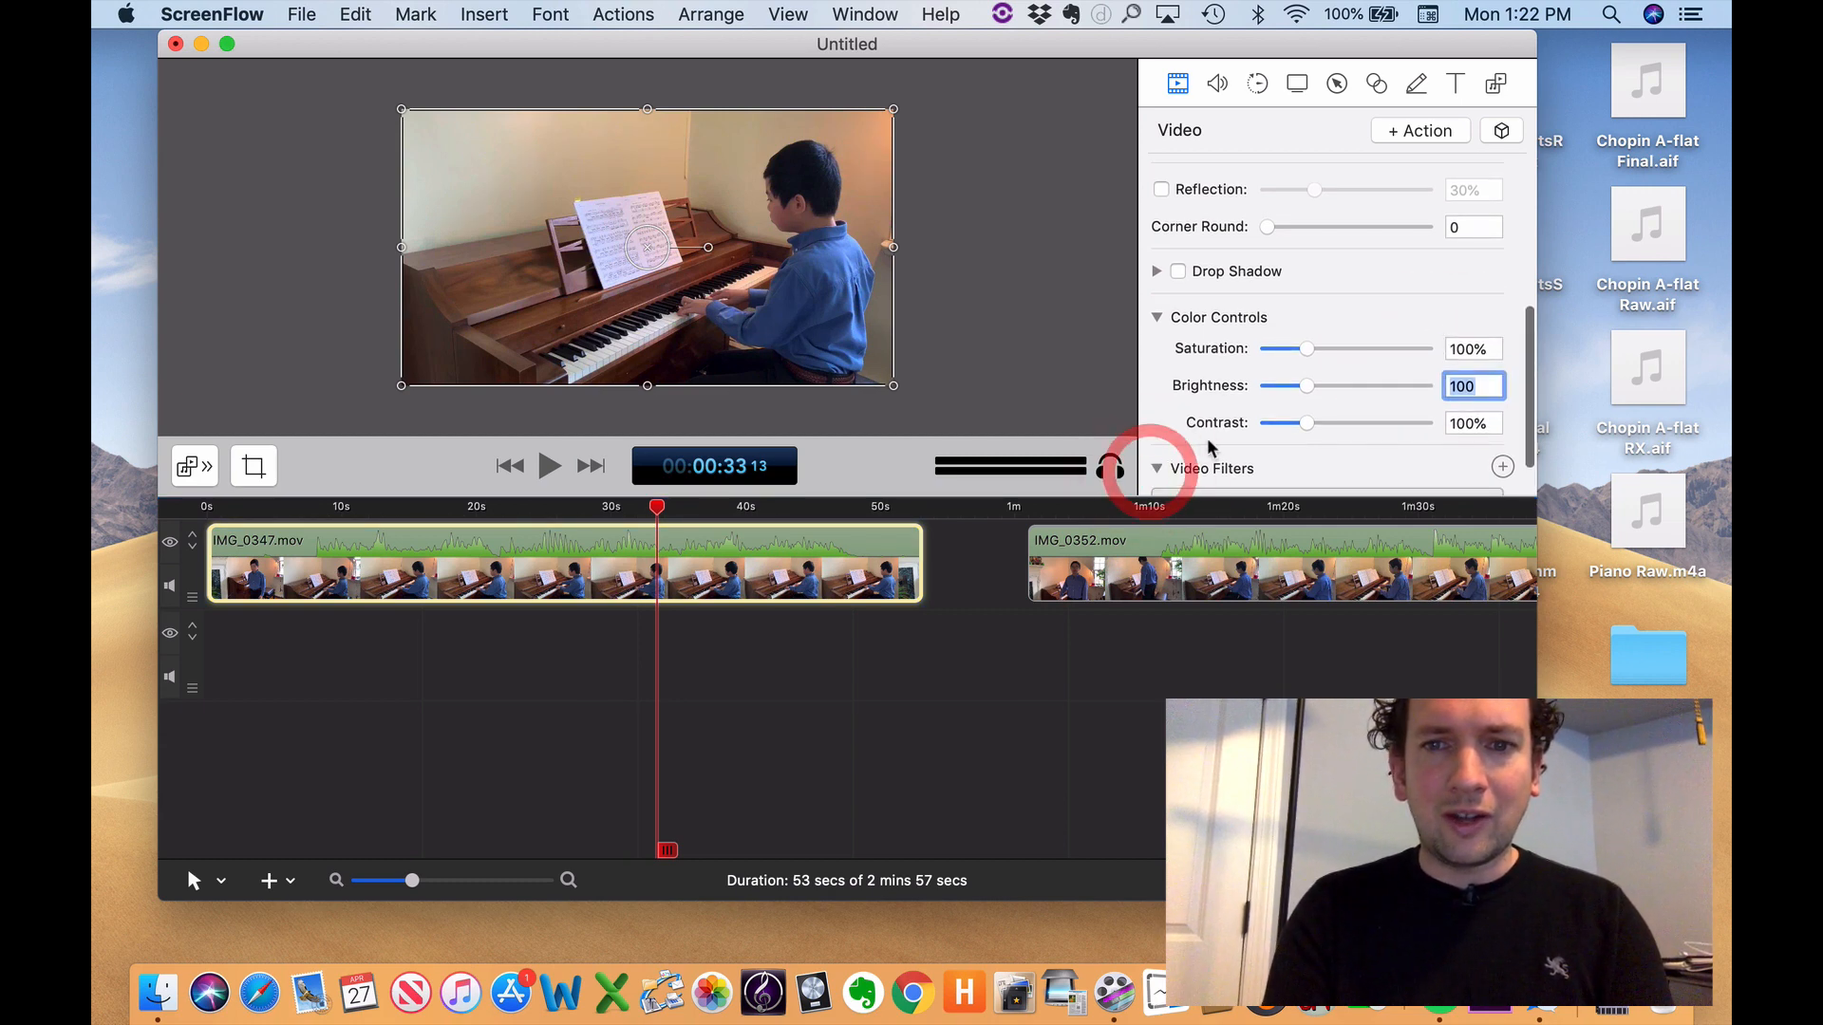
{"action": "left_click", "coordinate": [1502, 412]}
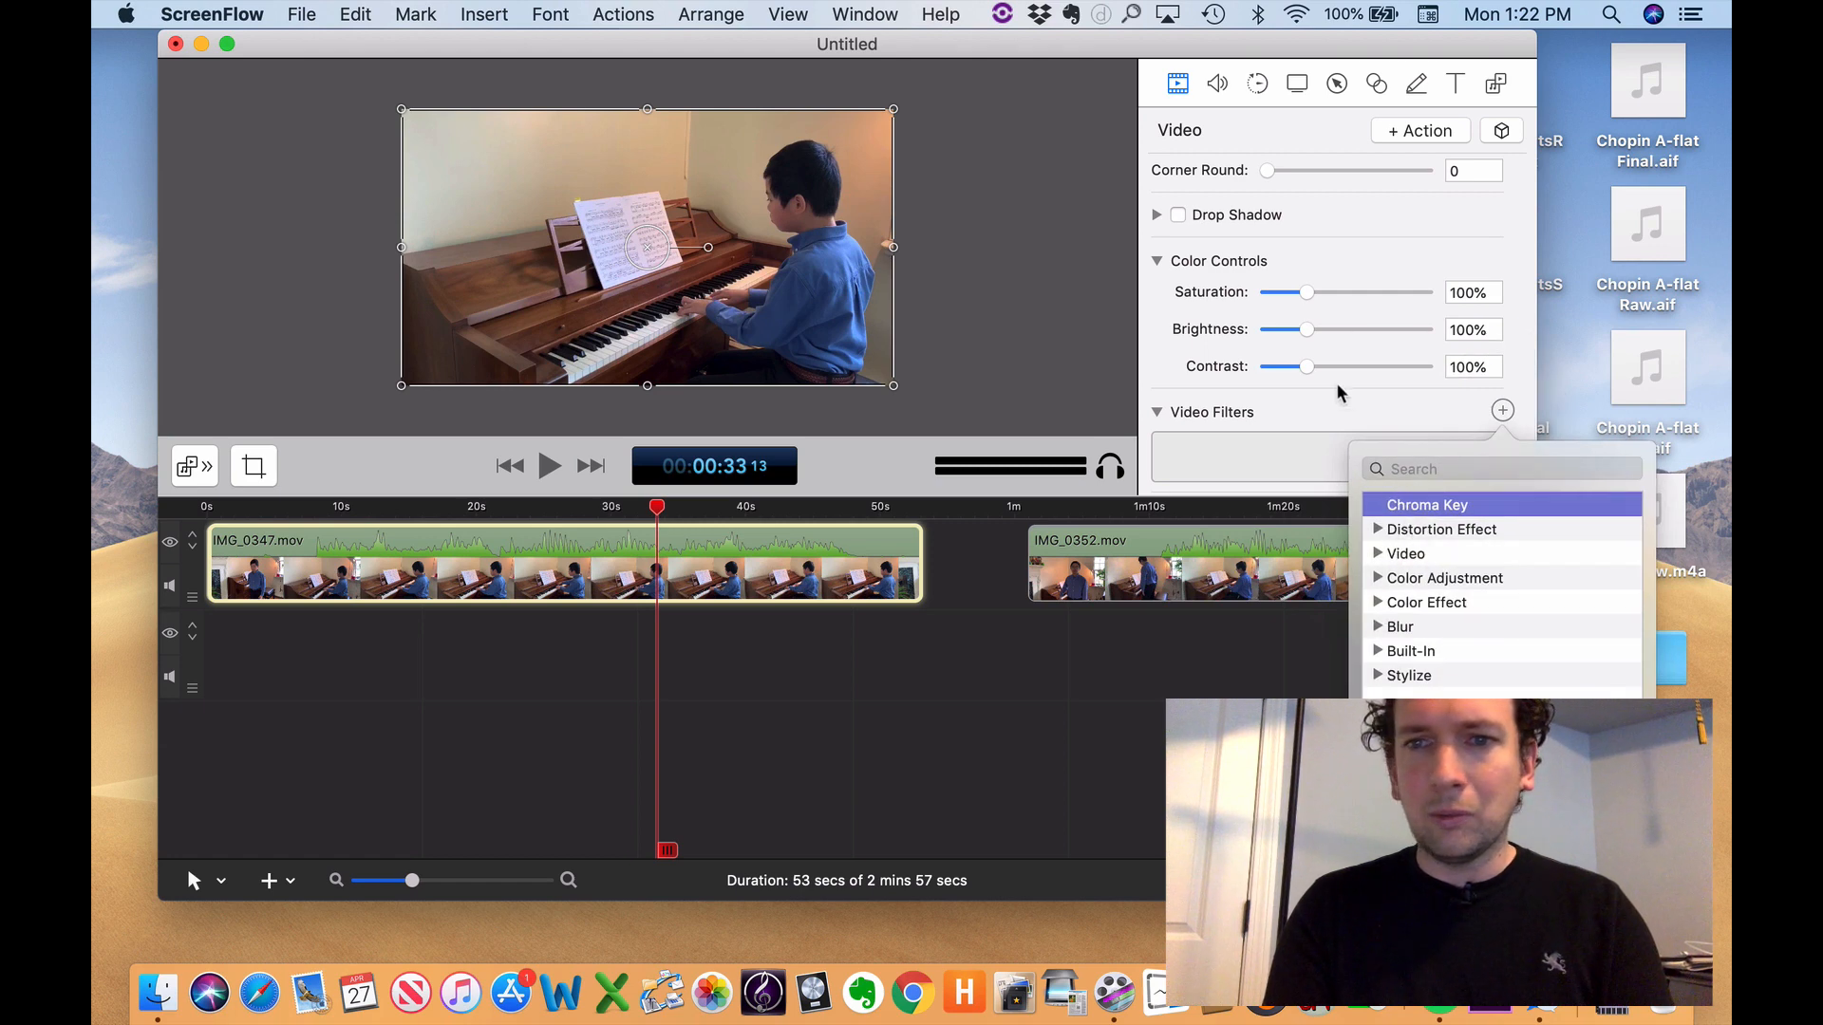
{"action": "left_click", "coordinate": [1030, 363]}
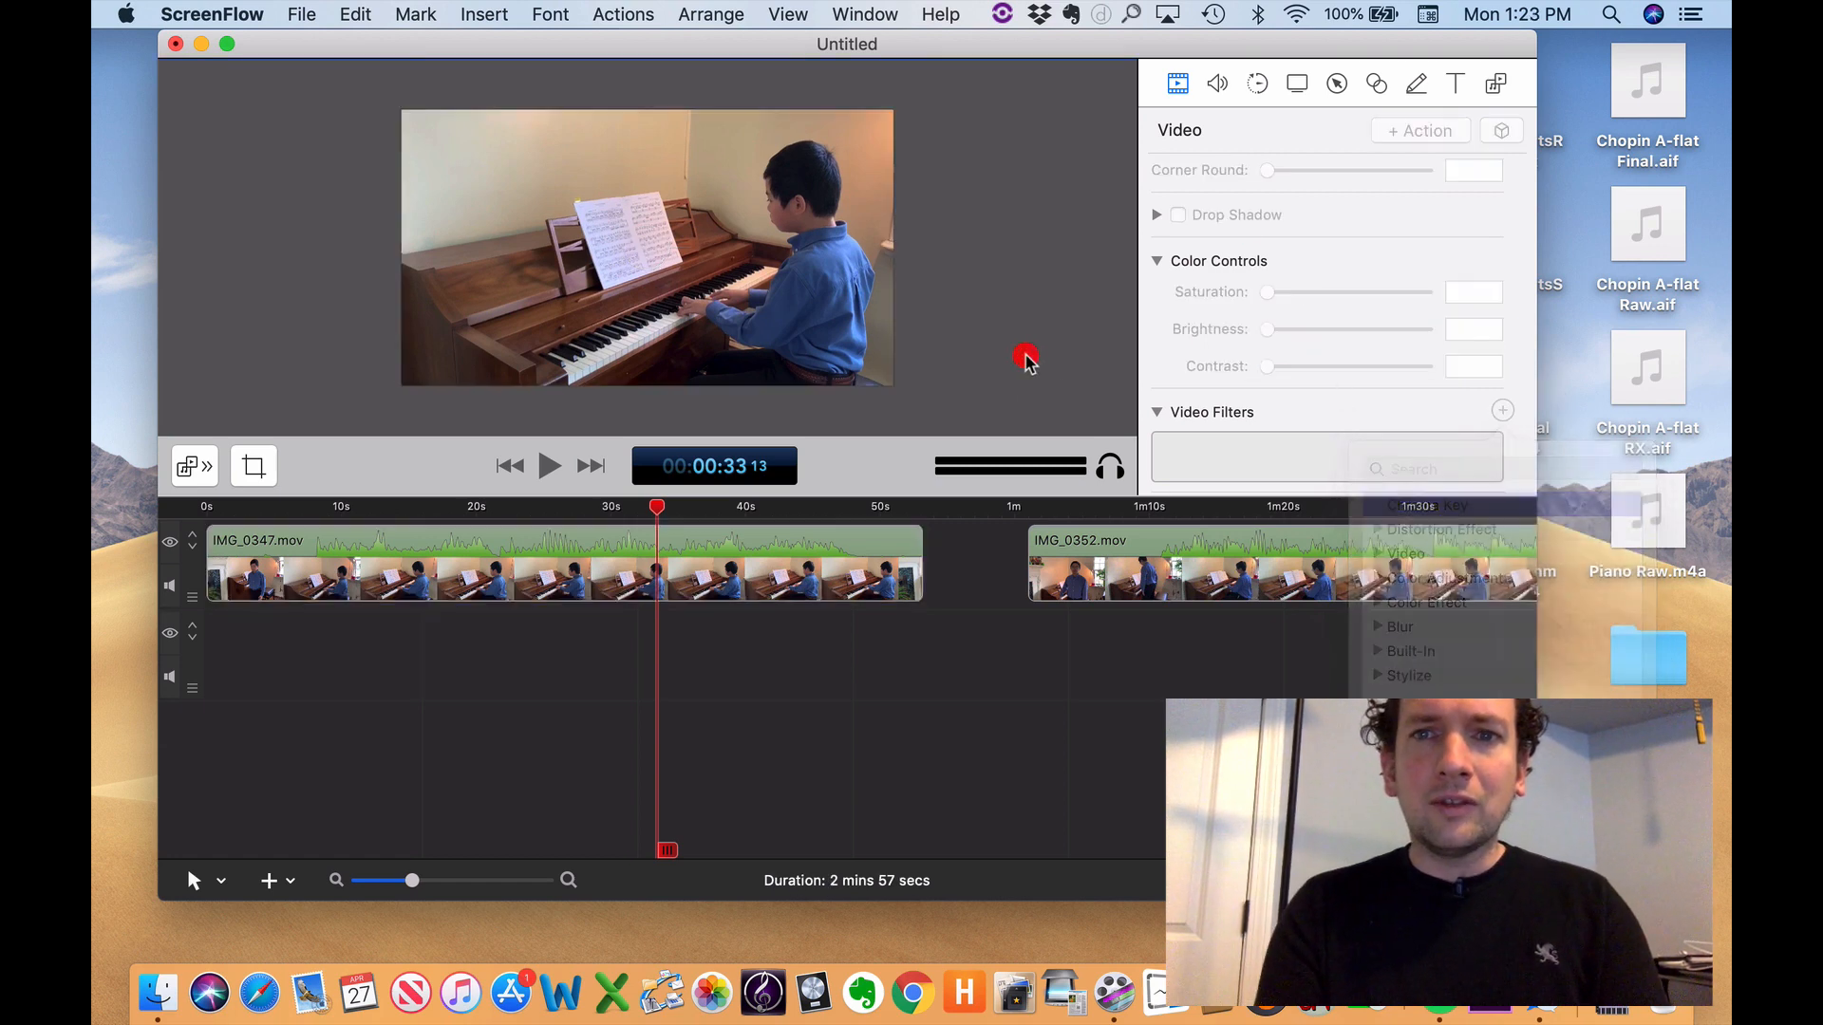
- Add a video action to IMG_0347.mov at about 30 s and lengthen it to end at about 42 s
{"action": "left_click", "coordinate": [835, 575]}
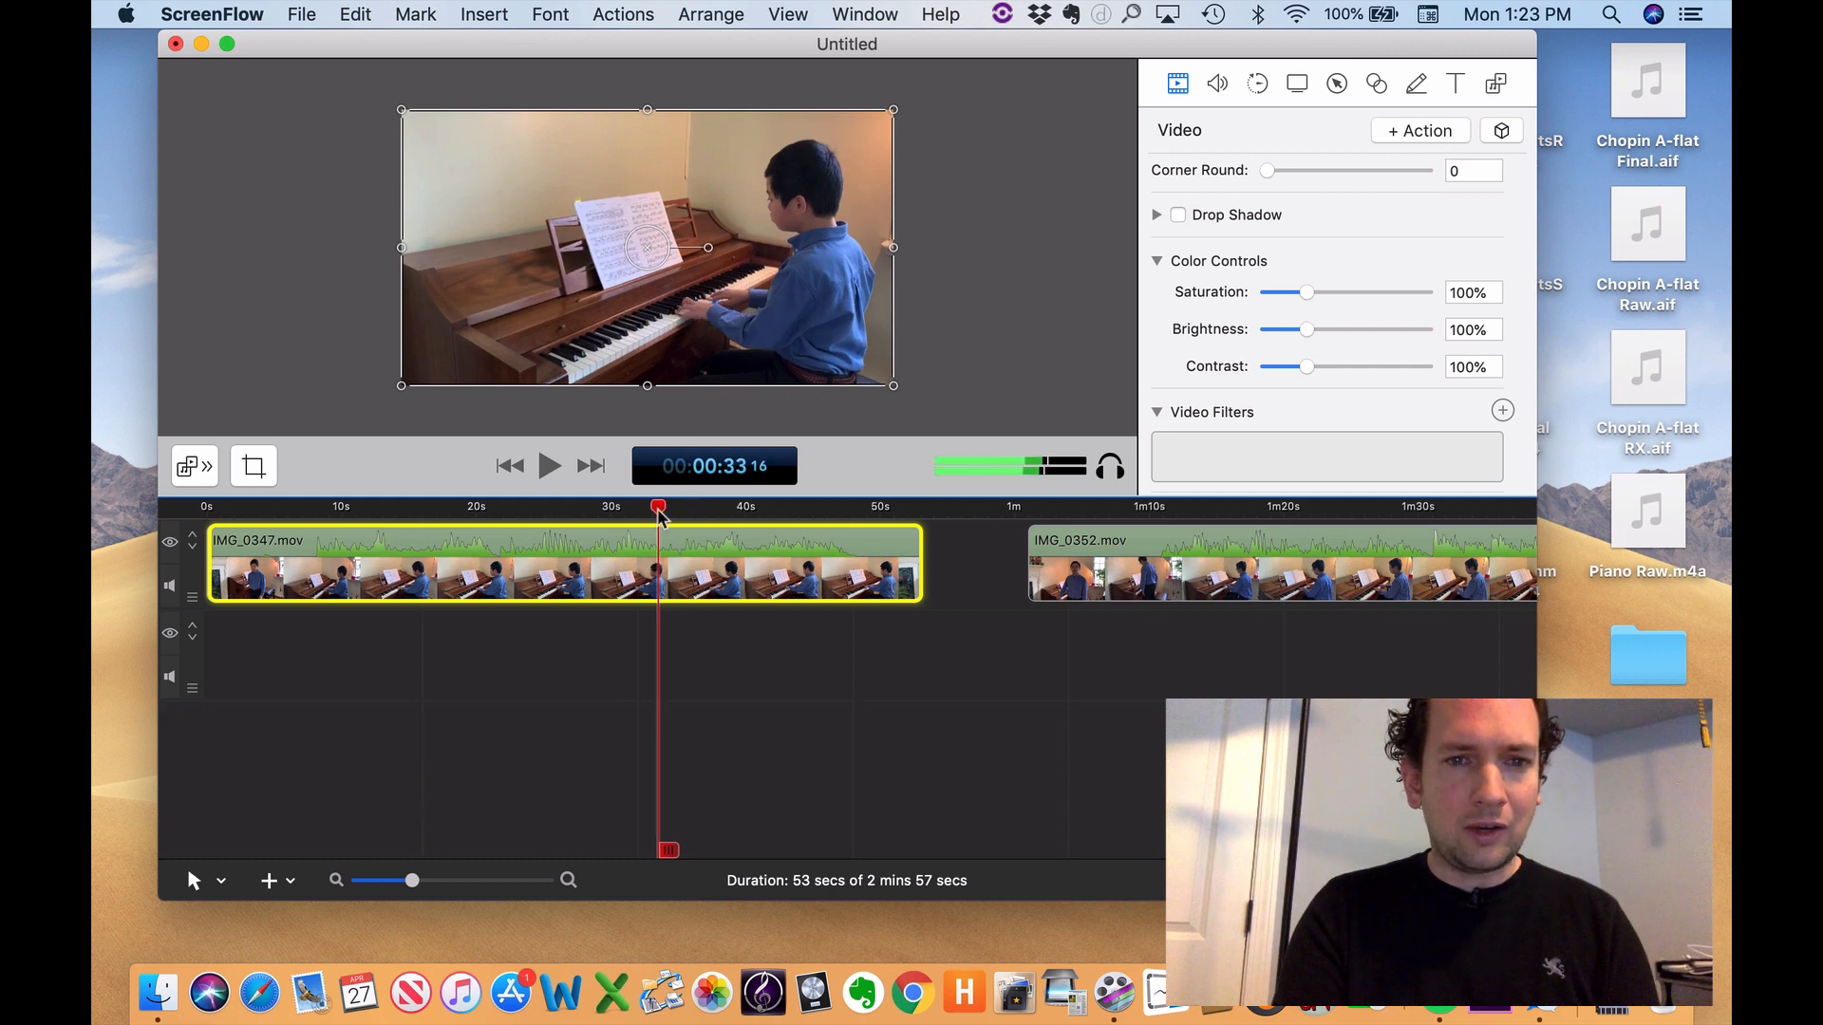
{"action": "left_click", "coordinate": [617, 508]}
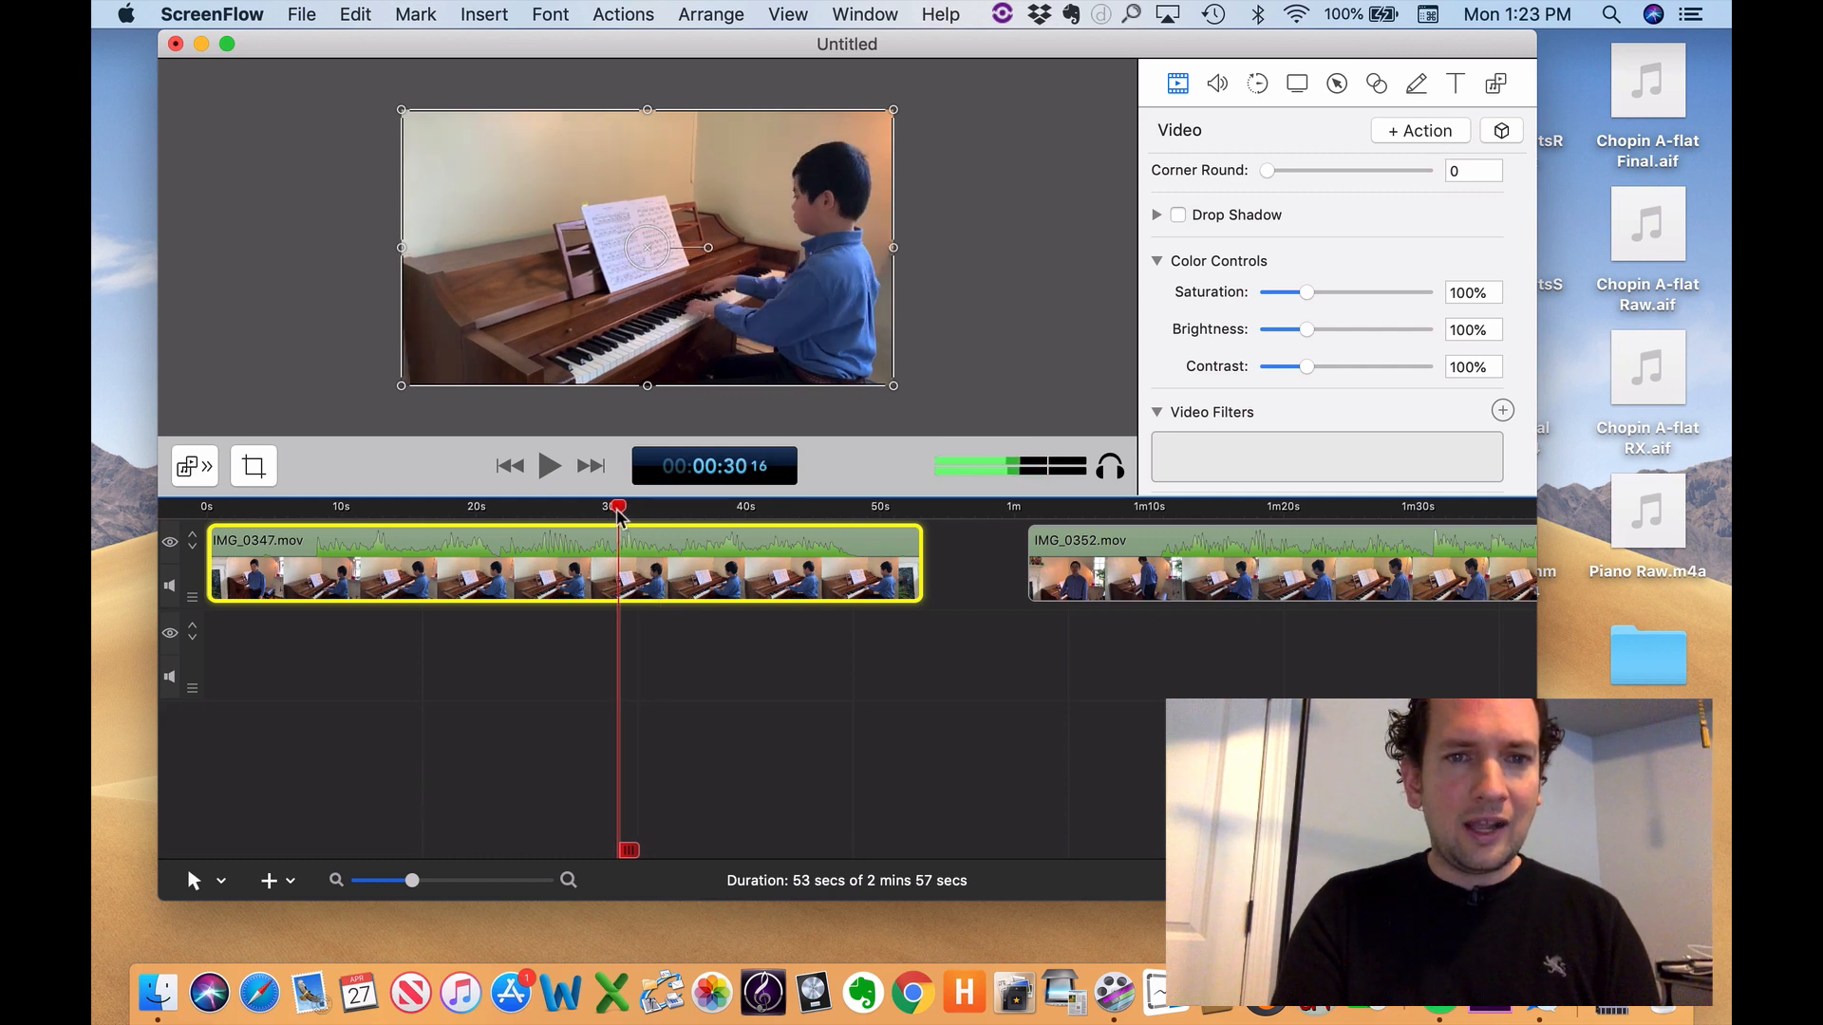
{"action": "left_click", "coordinate": [1417, 130]}
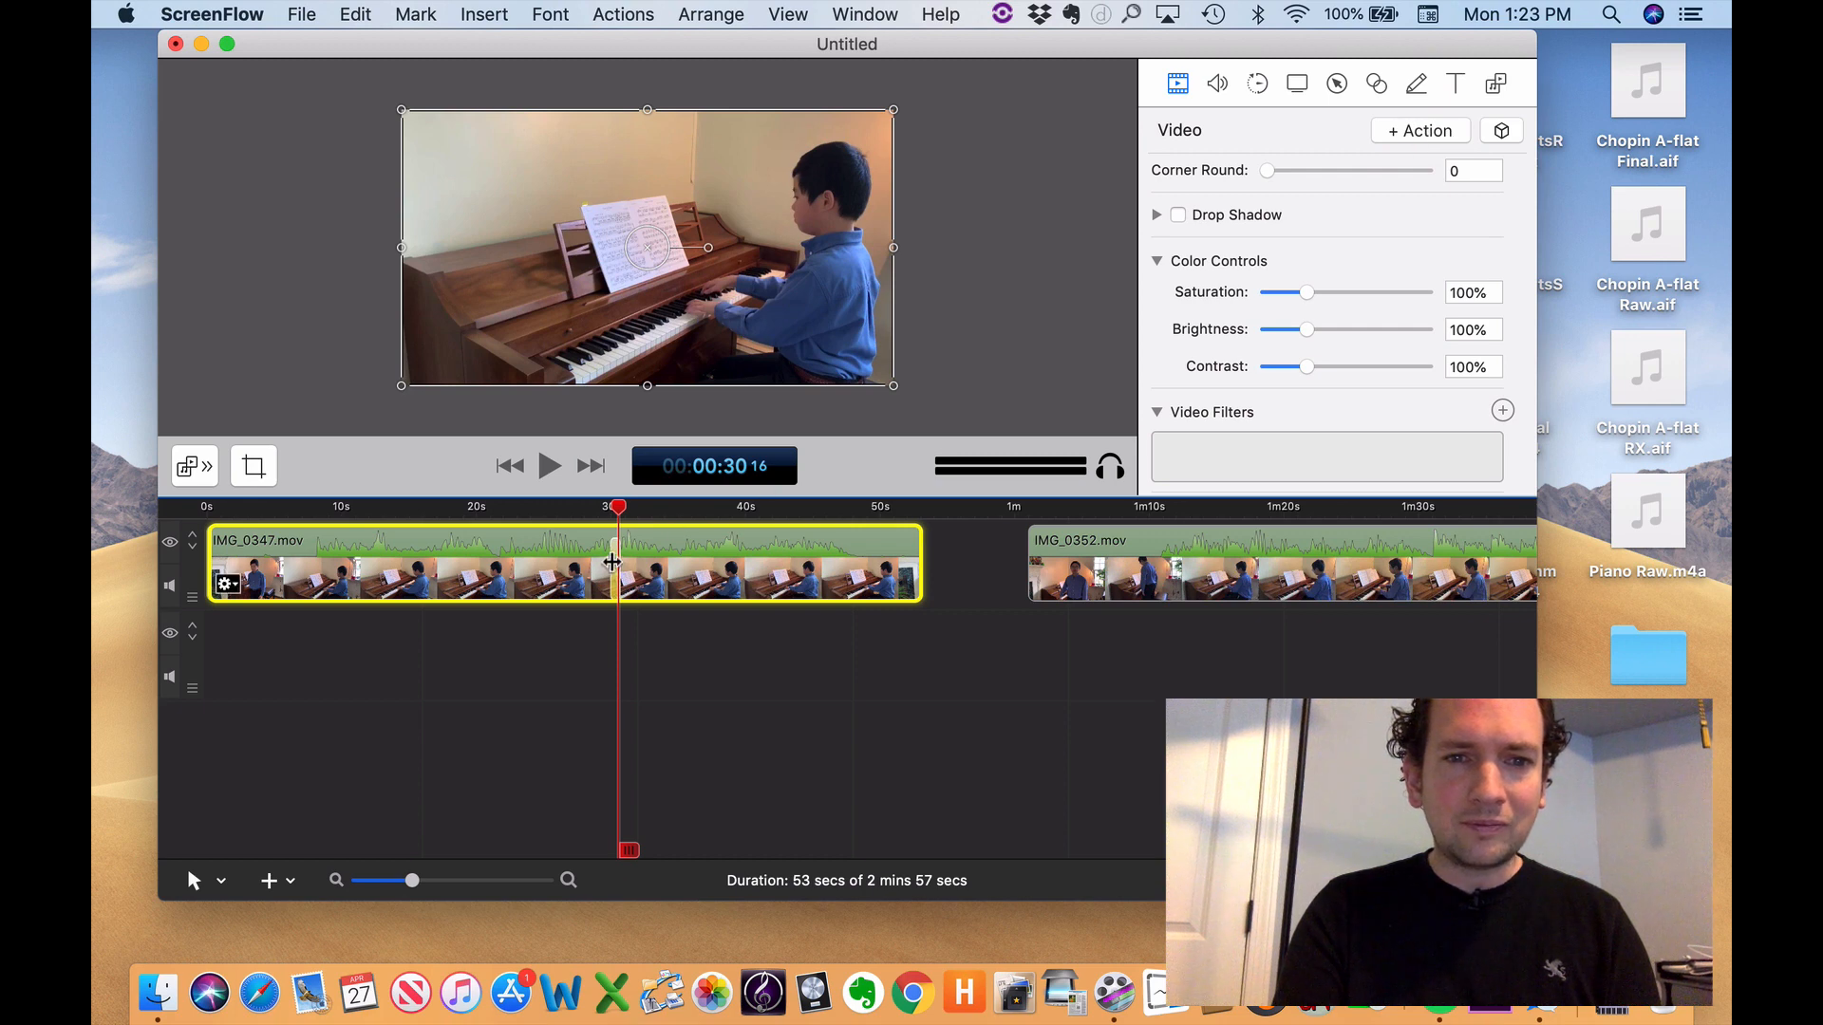
{"action": "mouse_move", "coordinate": [612, 562]}
{"action": "left_mouse_down"}
{"action": "mouse_move", "coordinate": [790, 562]}
{"action": "mouse_move", "coordinate": [734, 573]}
{"action": "left_mouse_up"}
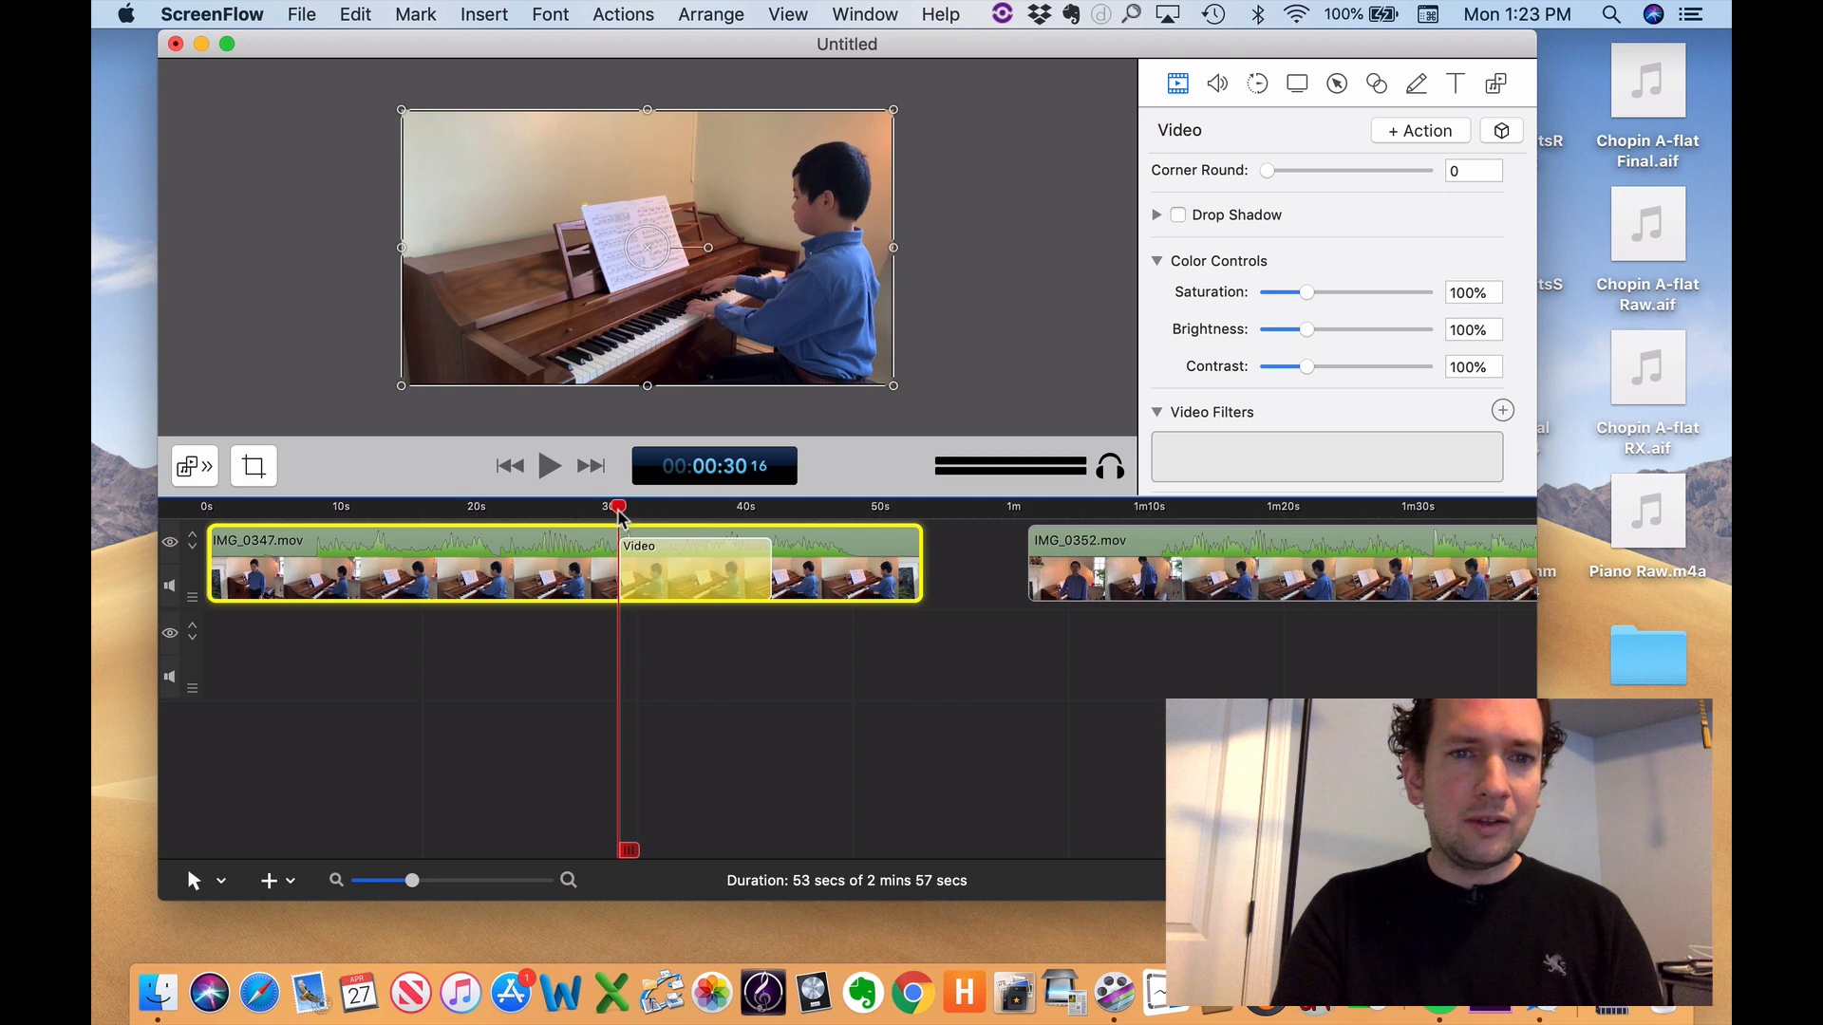
- At the action's end, shrink IMG_0347.mov into the canvas's lower-left quarter at position -480, -270 and set its Y rotation to about -138°
{"action": "left_click_drag", "start_coordinate": [625, 513], "coordinate": [777, 513]}
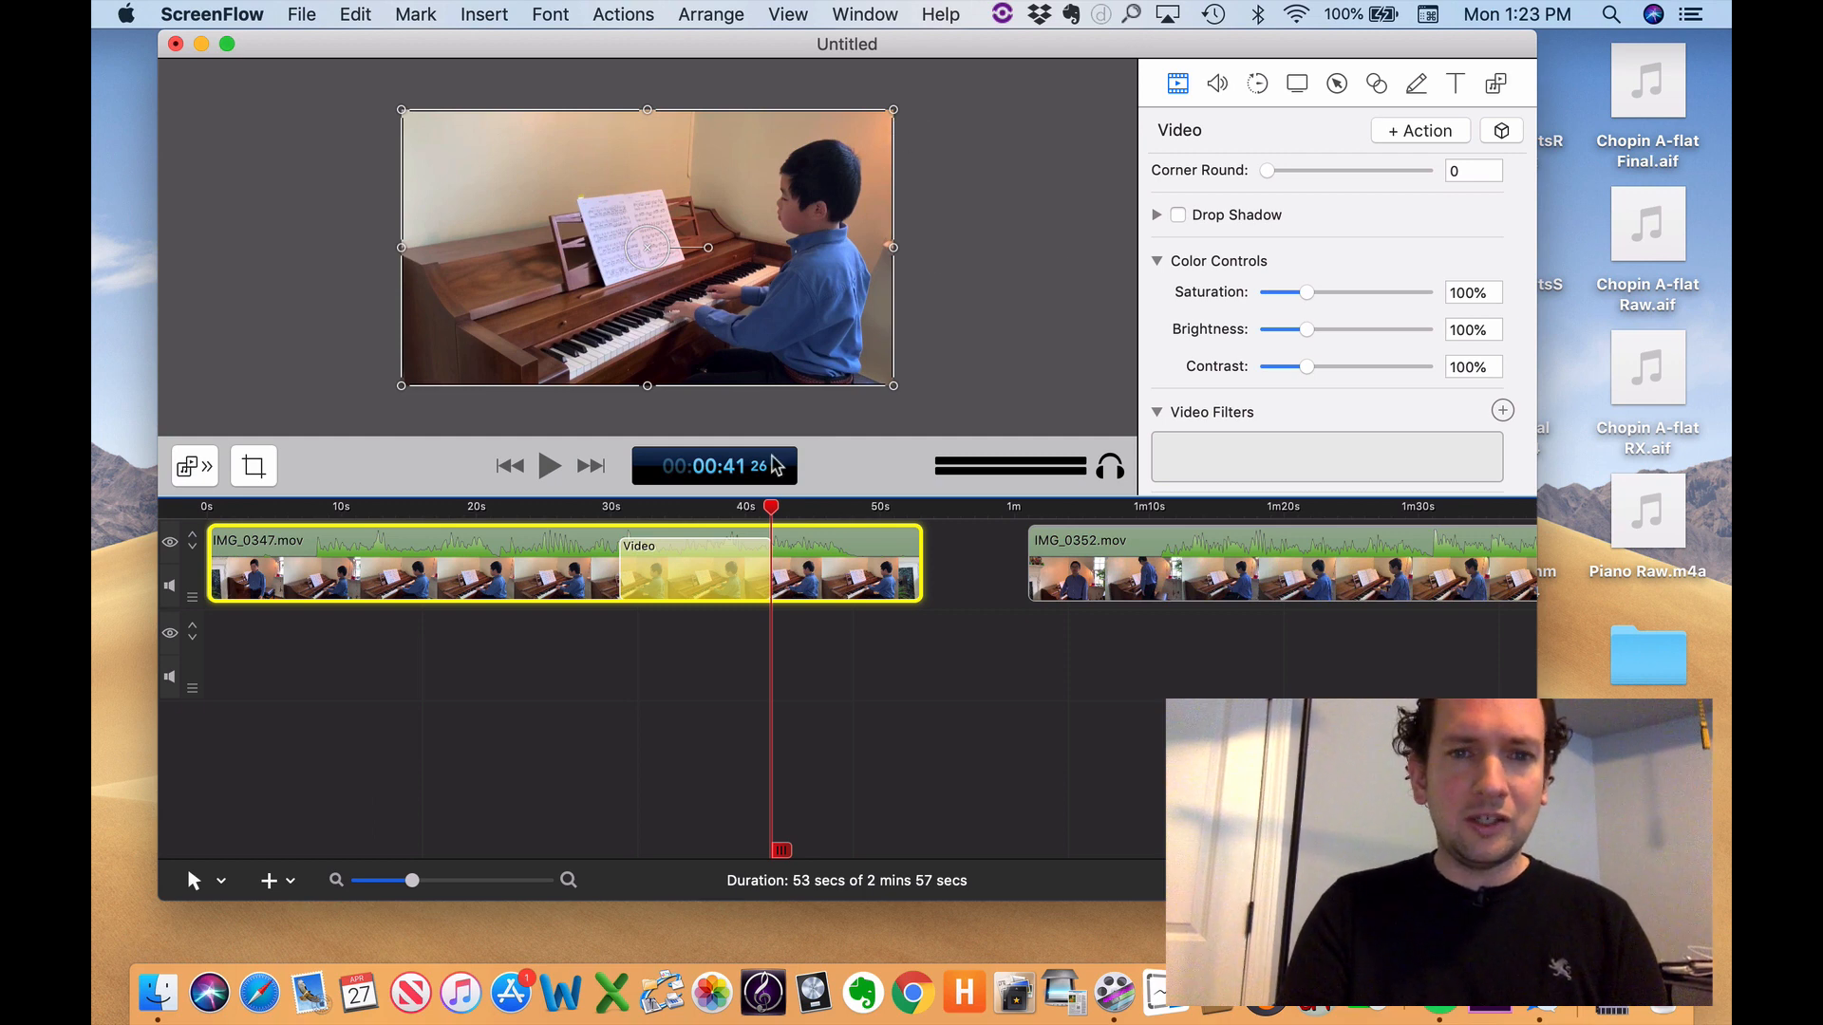
{"action": "mouse_move", "coordinate": [771, 508]}
{"action": "left_mouse_down"}
{"action": "mouse_move", "coordinate": [619, 517]}
{"action": "mouse_move", "coordinate": [772, 510]}
{"action": "left_mouse_up"}
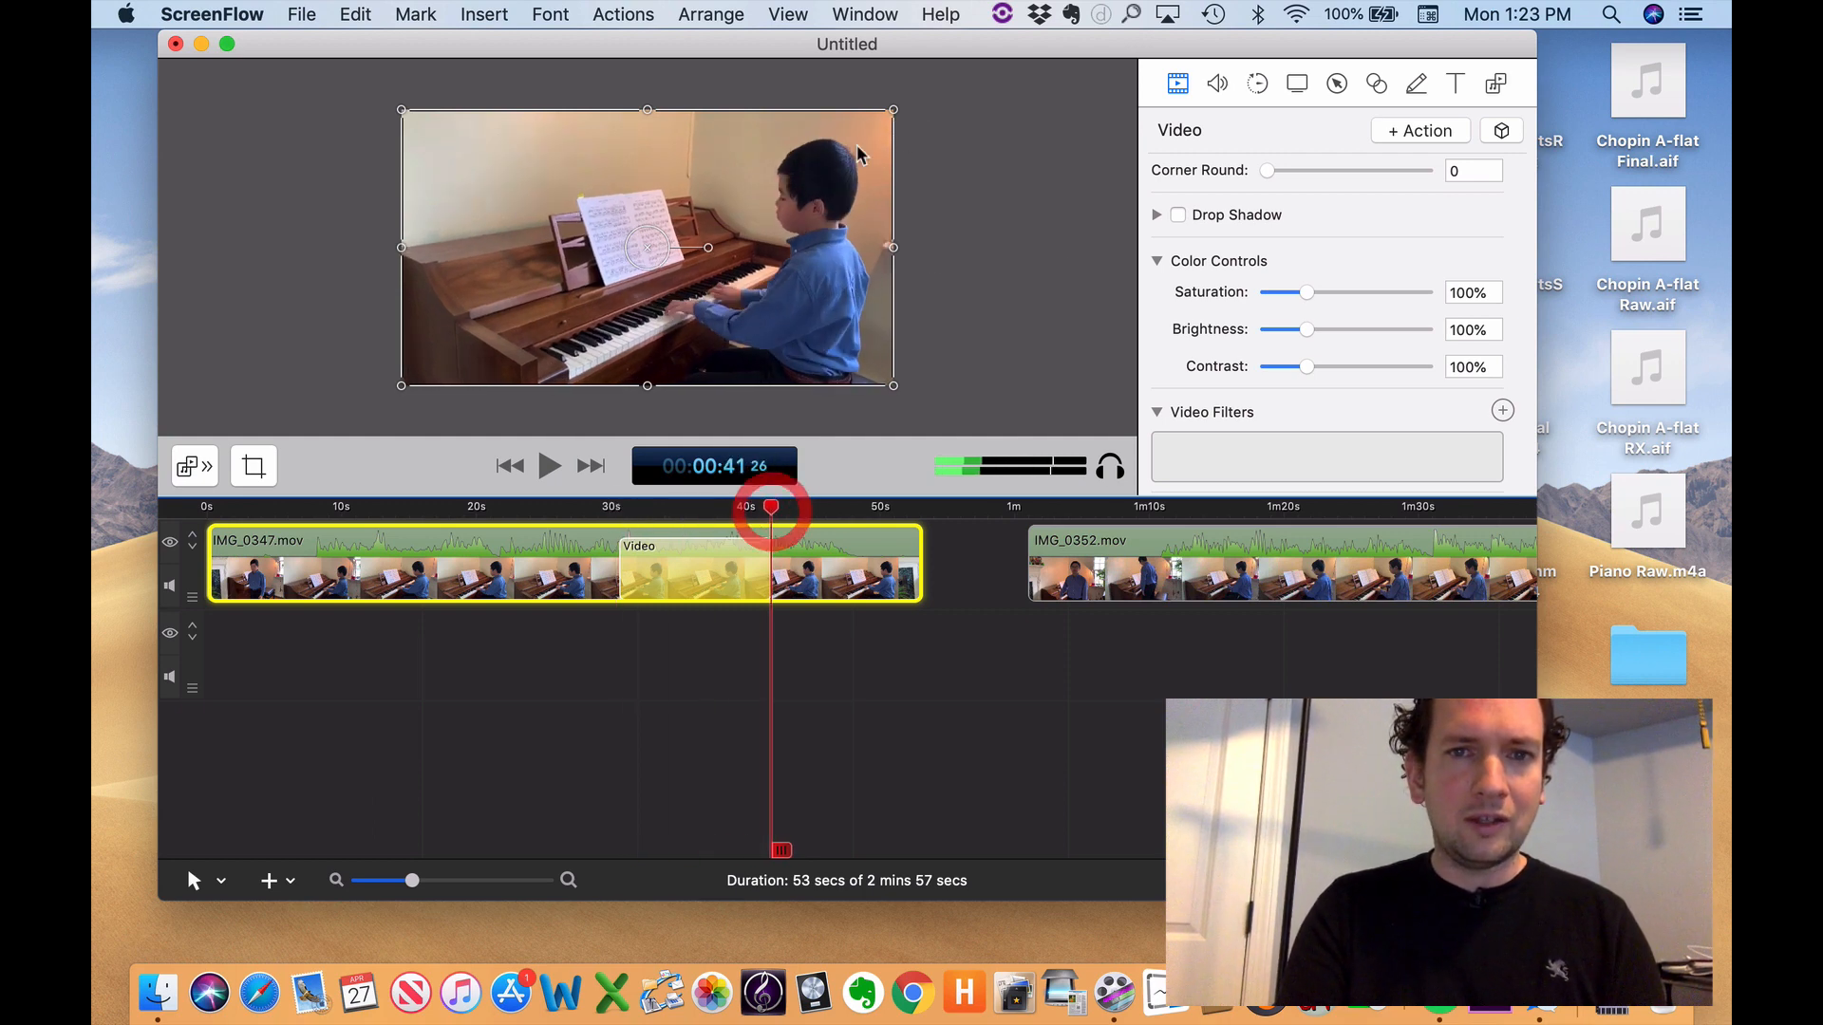
{"action": "left_click_drag", "start_coordinate": [894, 111], "coordinate": [648, 248]}
{"action": "scroll", "coordinate": [1249, 304], "scroll_direction": "up", "scroll_amount": 1}
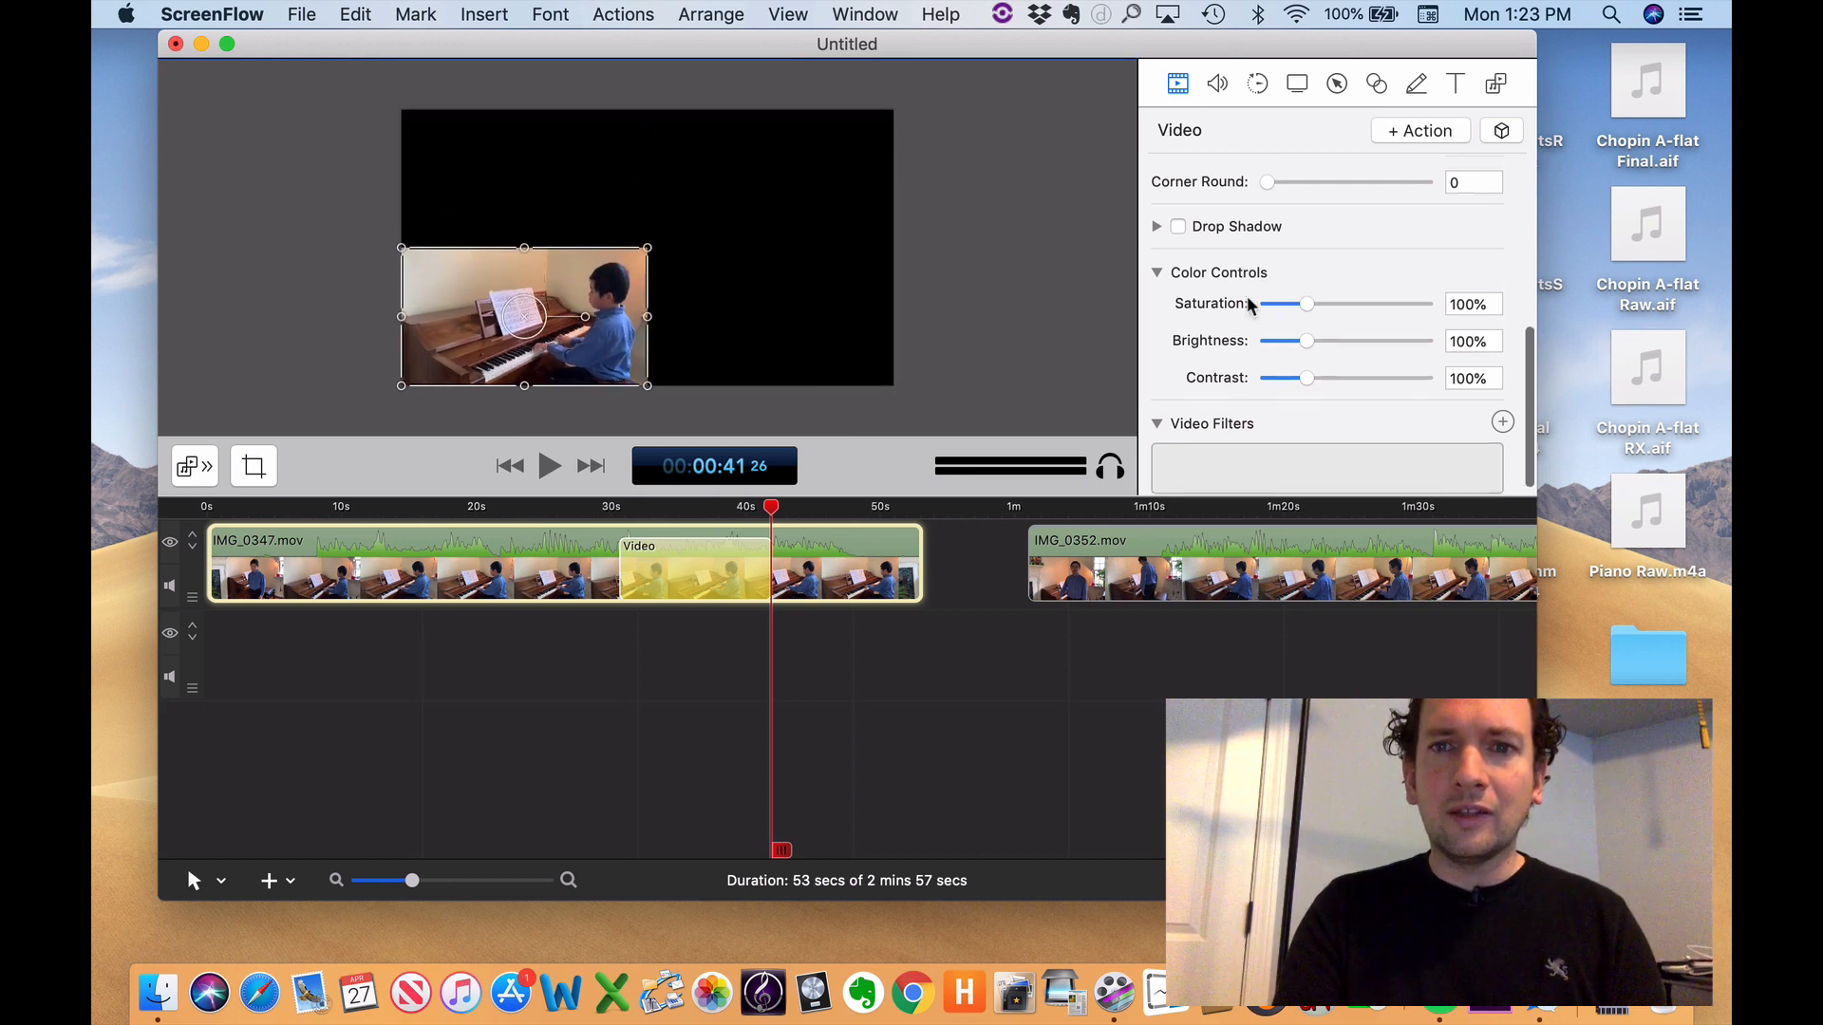
{"action": "scroll", "coordinate": [1248, 304], "scroll_direction": "up", "scroll_amount": 5}
{"action": "left_click_drag", "start_coordinate": [1335, 306], "coordinate": [1338, 302]}
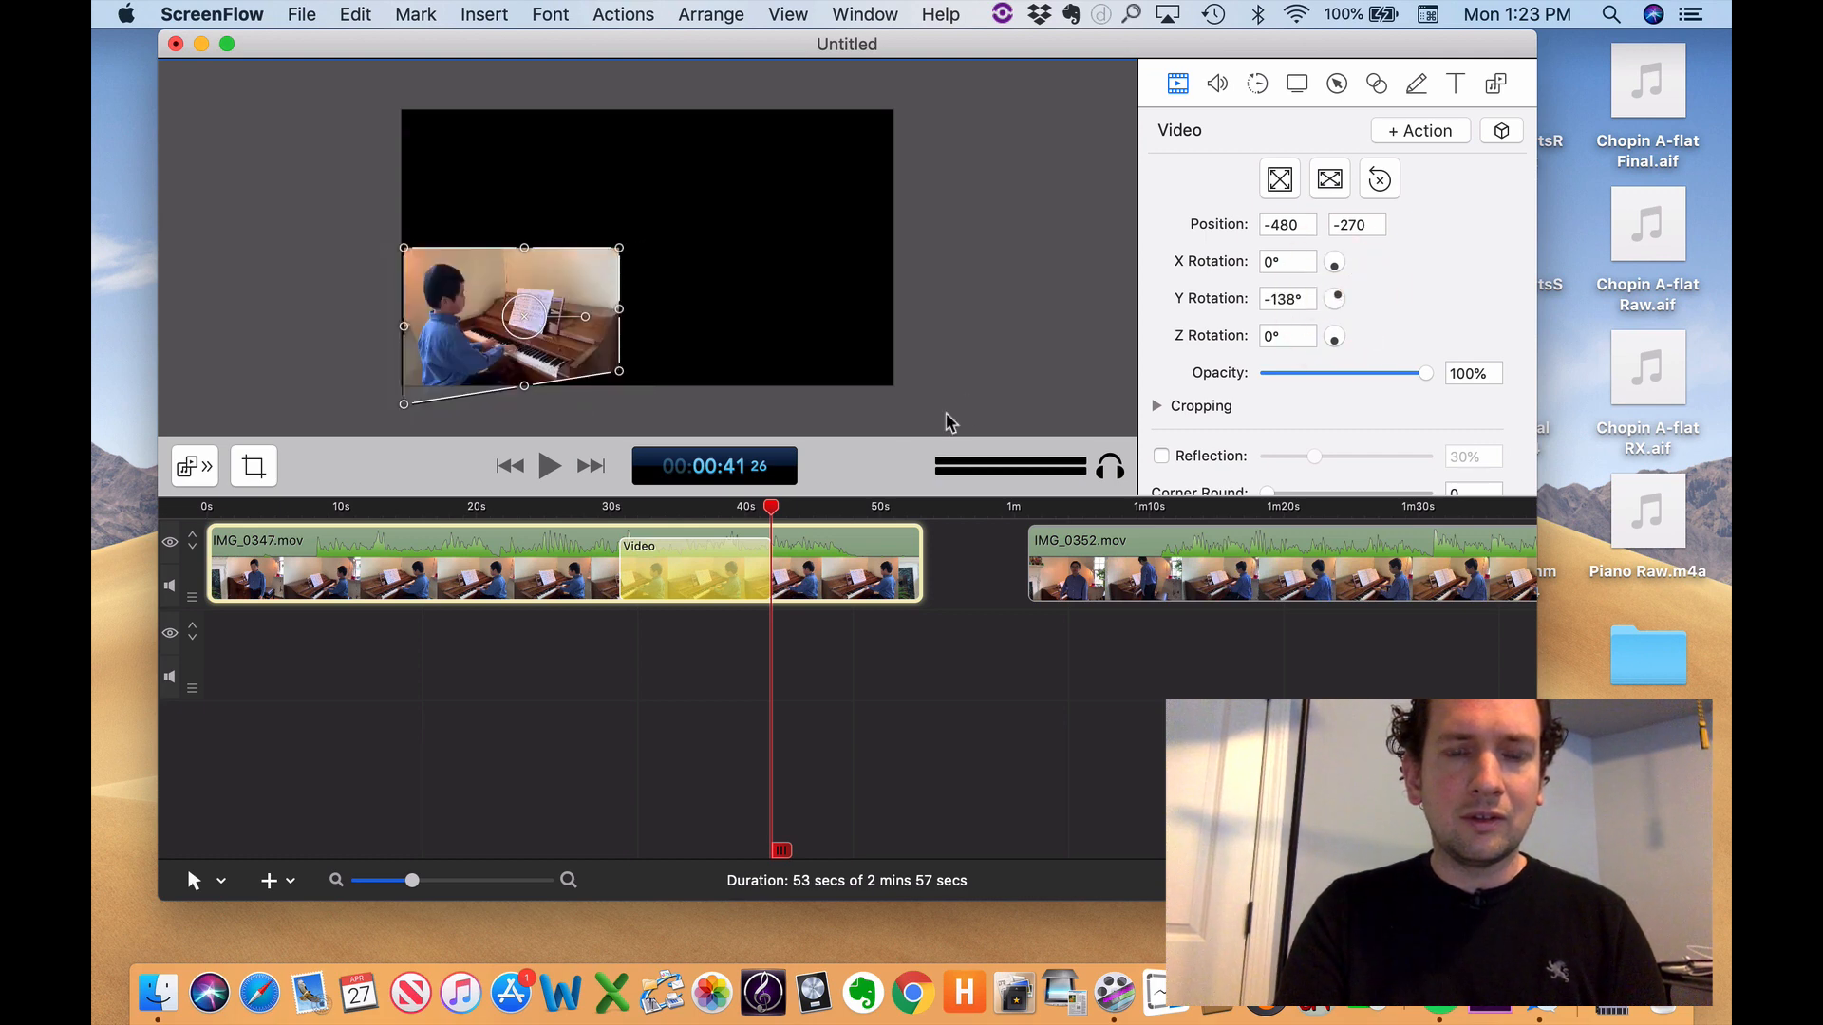
- Play the timeline from about 27 s to preview the video action on IMG_0347.mov
{"action": "left_click", "coordinate": [581, 513]}
{"action": "left_click", "coordinate": [286, 344]}
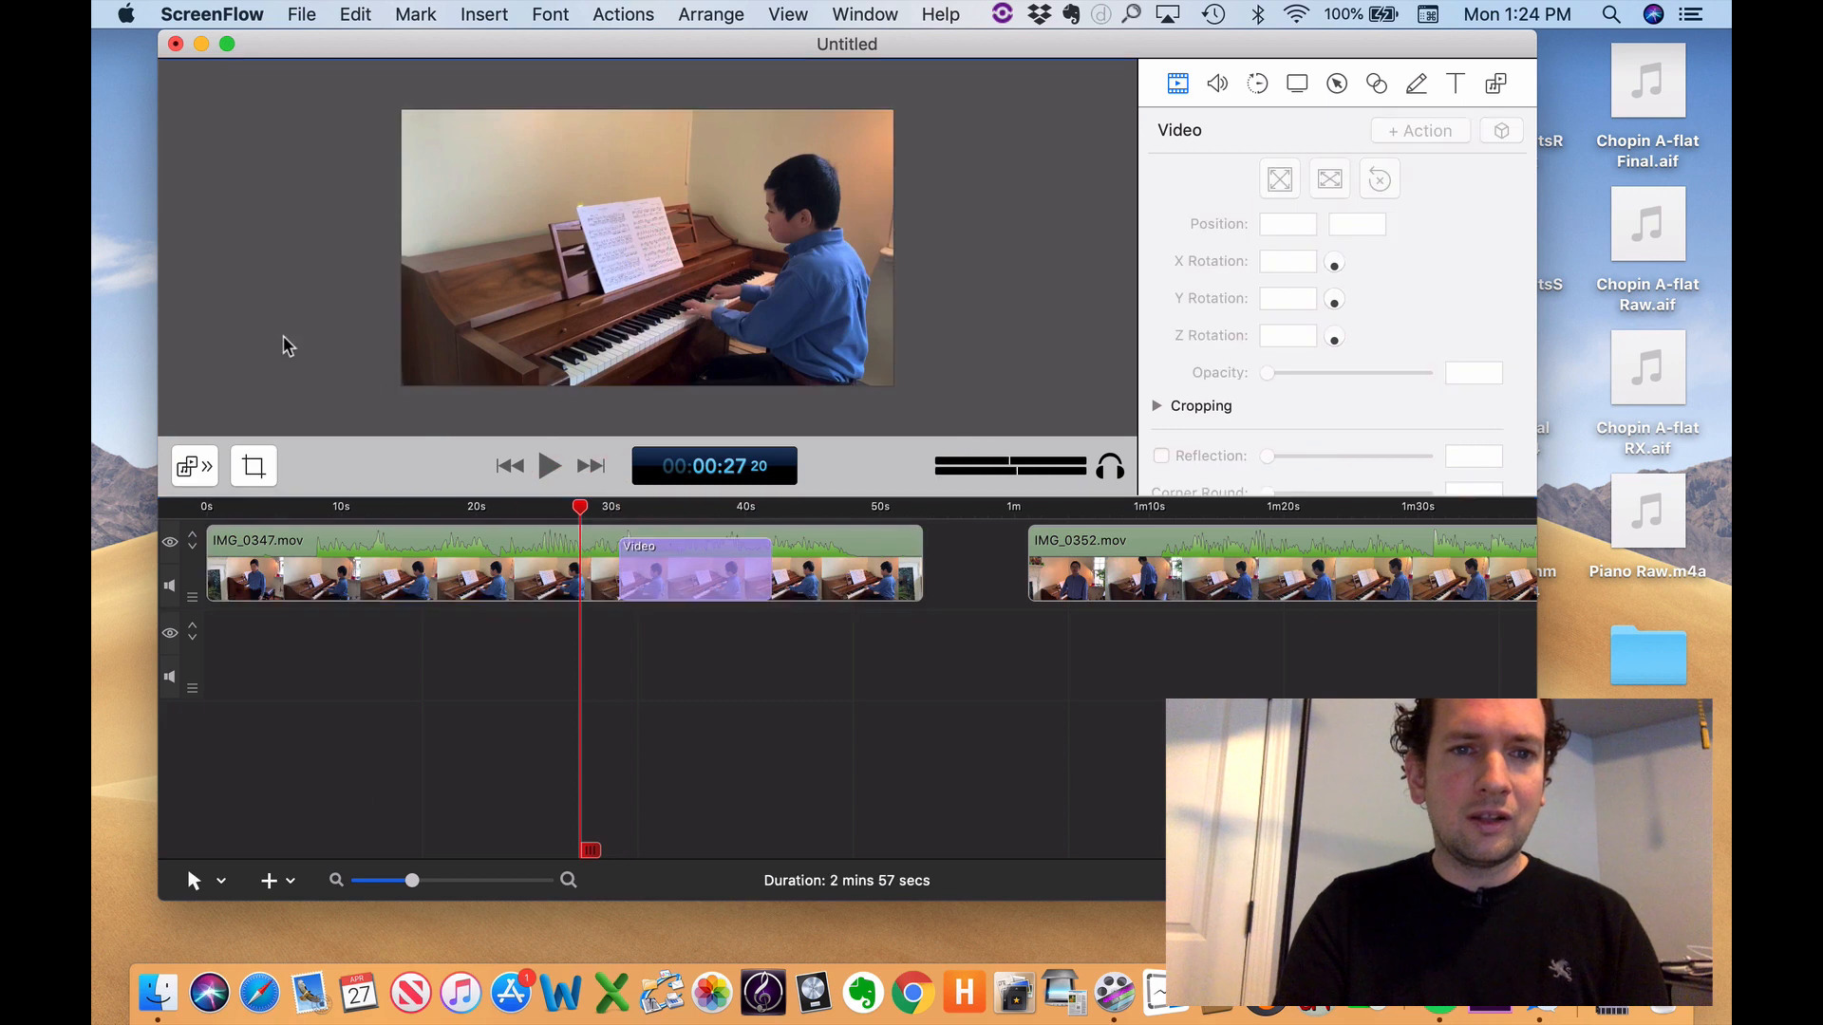
{"action": "key", "text": "space"}
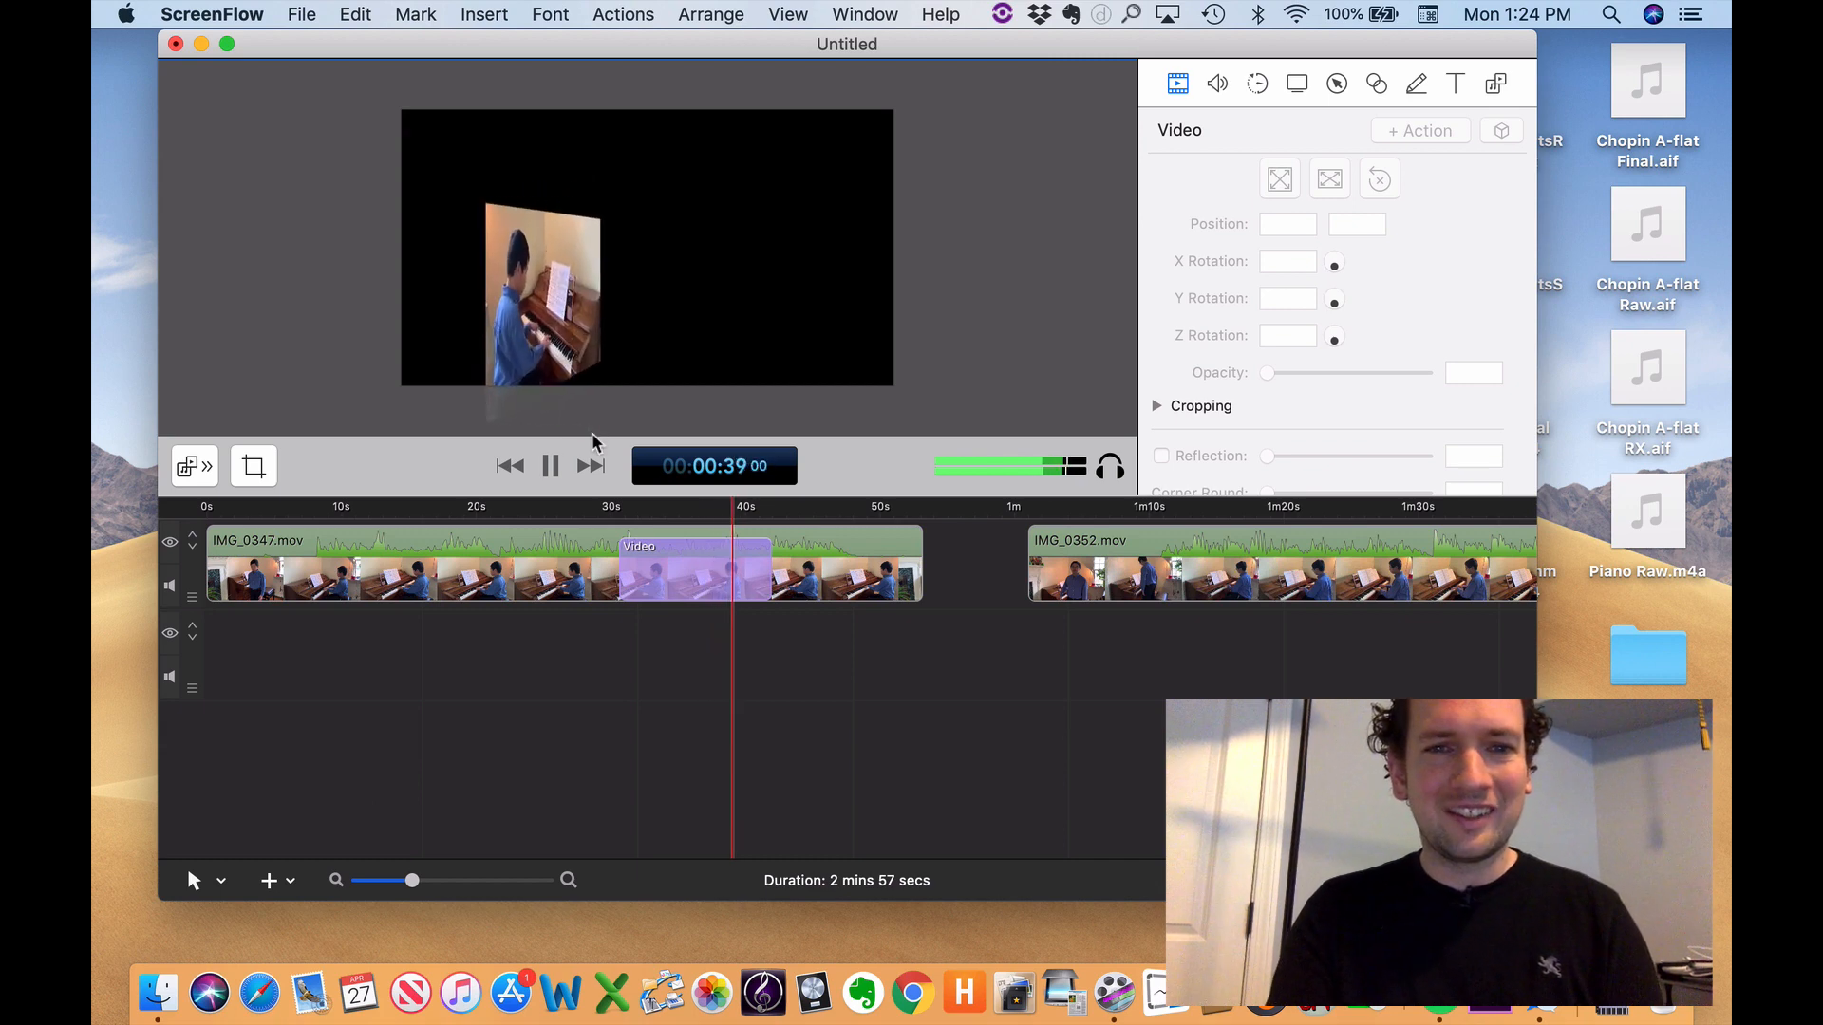
{"action": "key", "text": "space"}
- Shorten the video action on IMG_0347.mov to about 2.1 s and play it back from about 30 s
{"action": "left_click", "coordinate": [708, 577]}
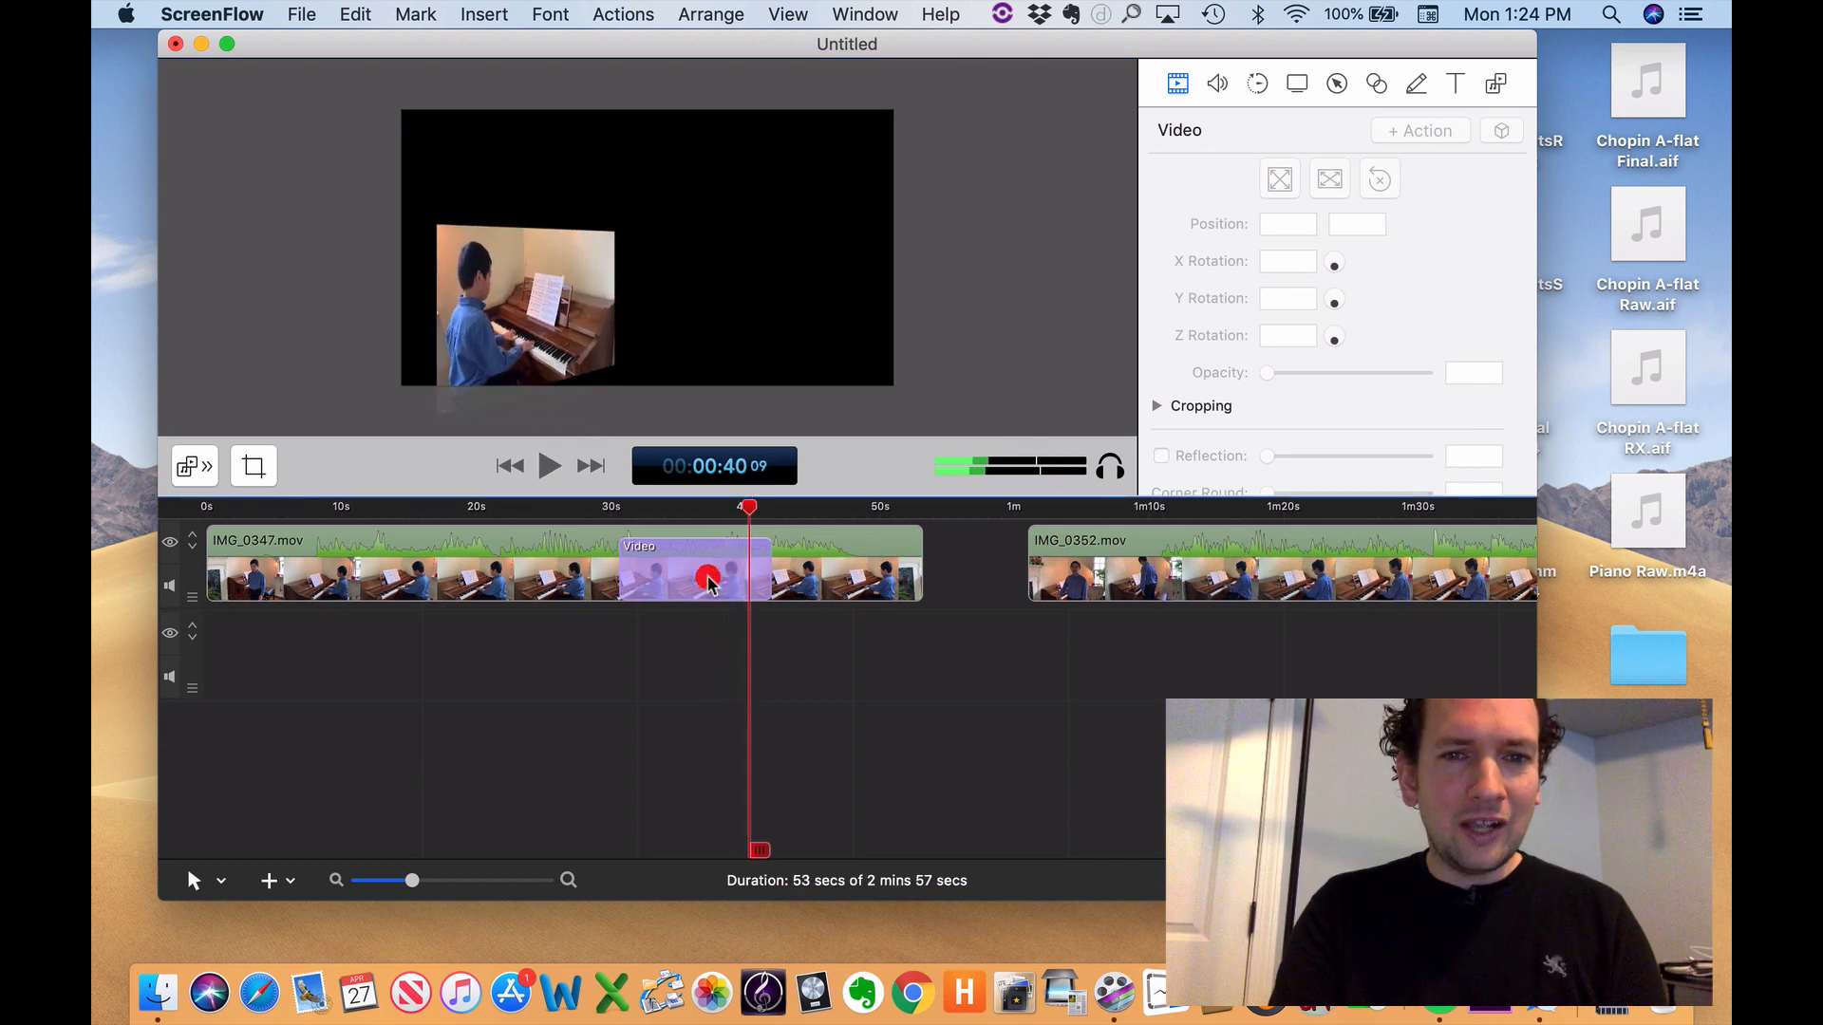
{"action": "left_click_drag", "start_coordinate": [746, 511], "coordinate": [504, 509]}
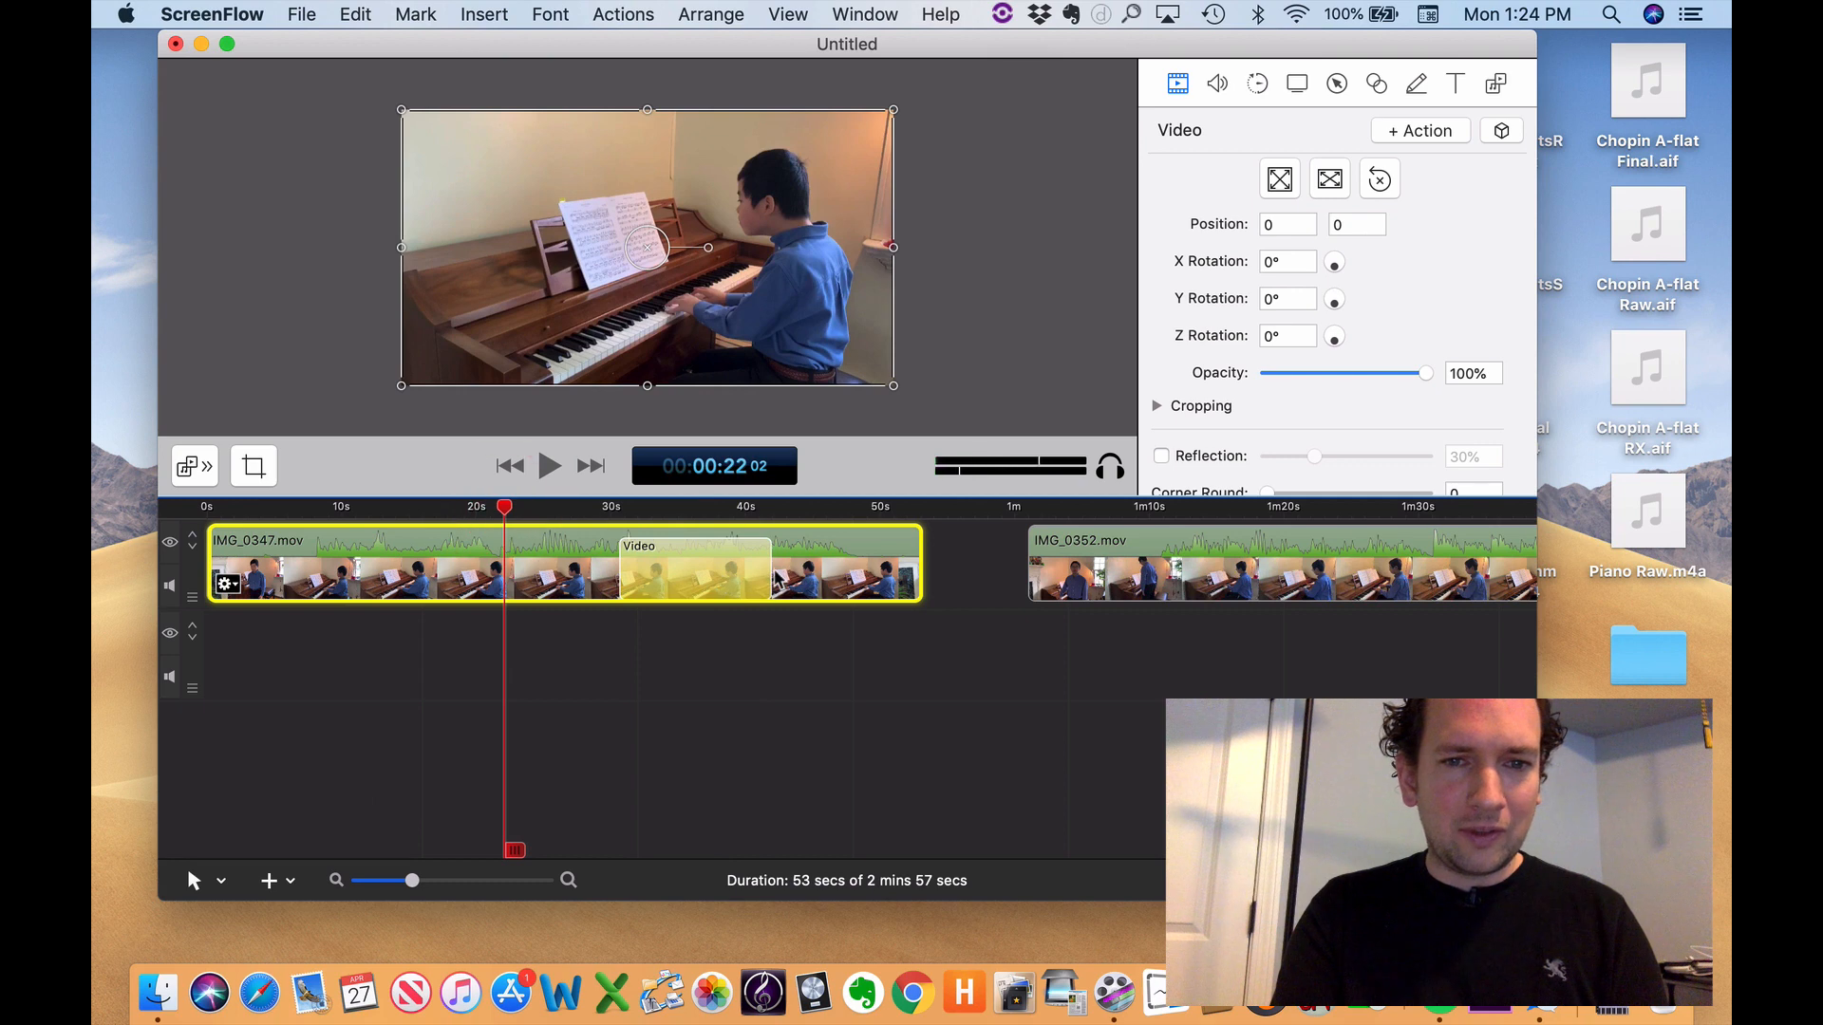
{"action": "left_click_drag", "start_coordinate": [770, 568], "coordinate": [642, 574]}
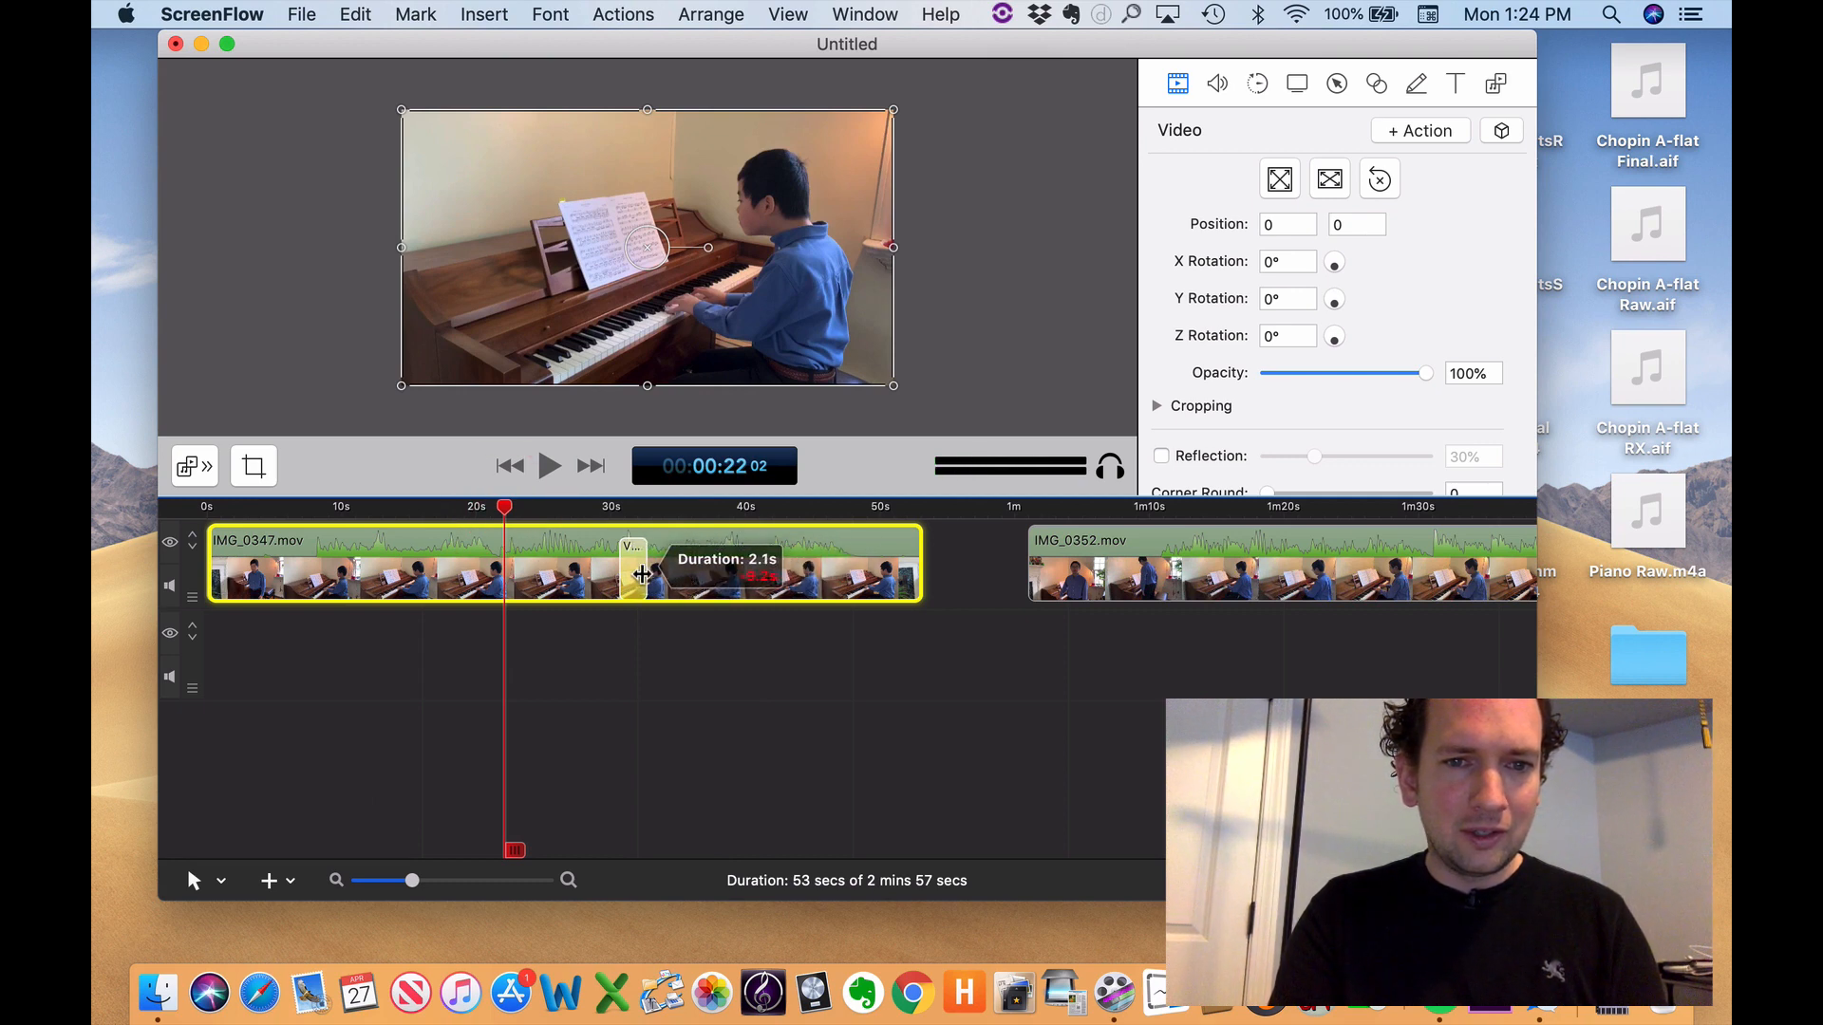
{"action": "left_click", "coordinate": [612, 510]}
{"action": "key", "text": "space"}
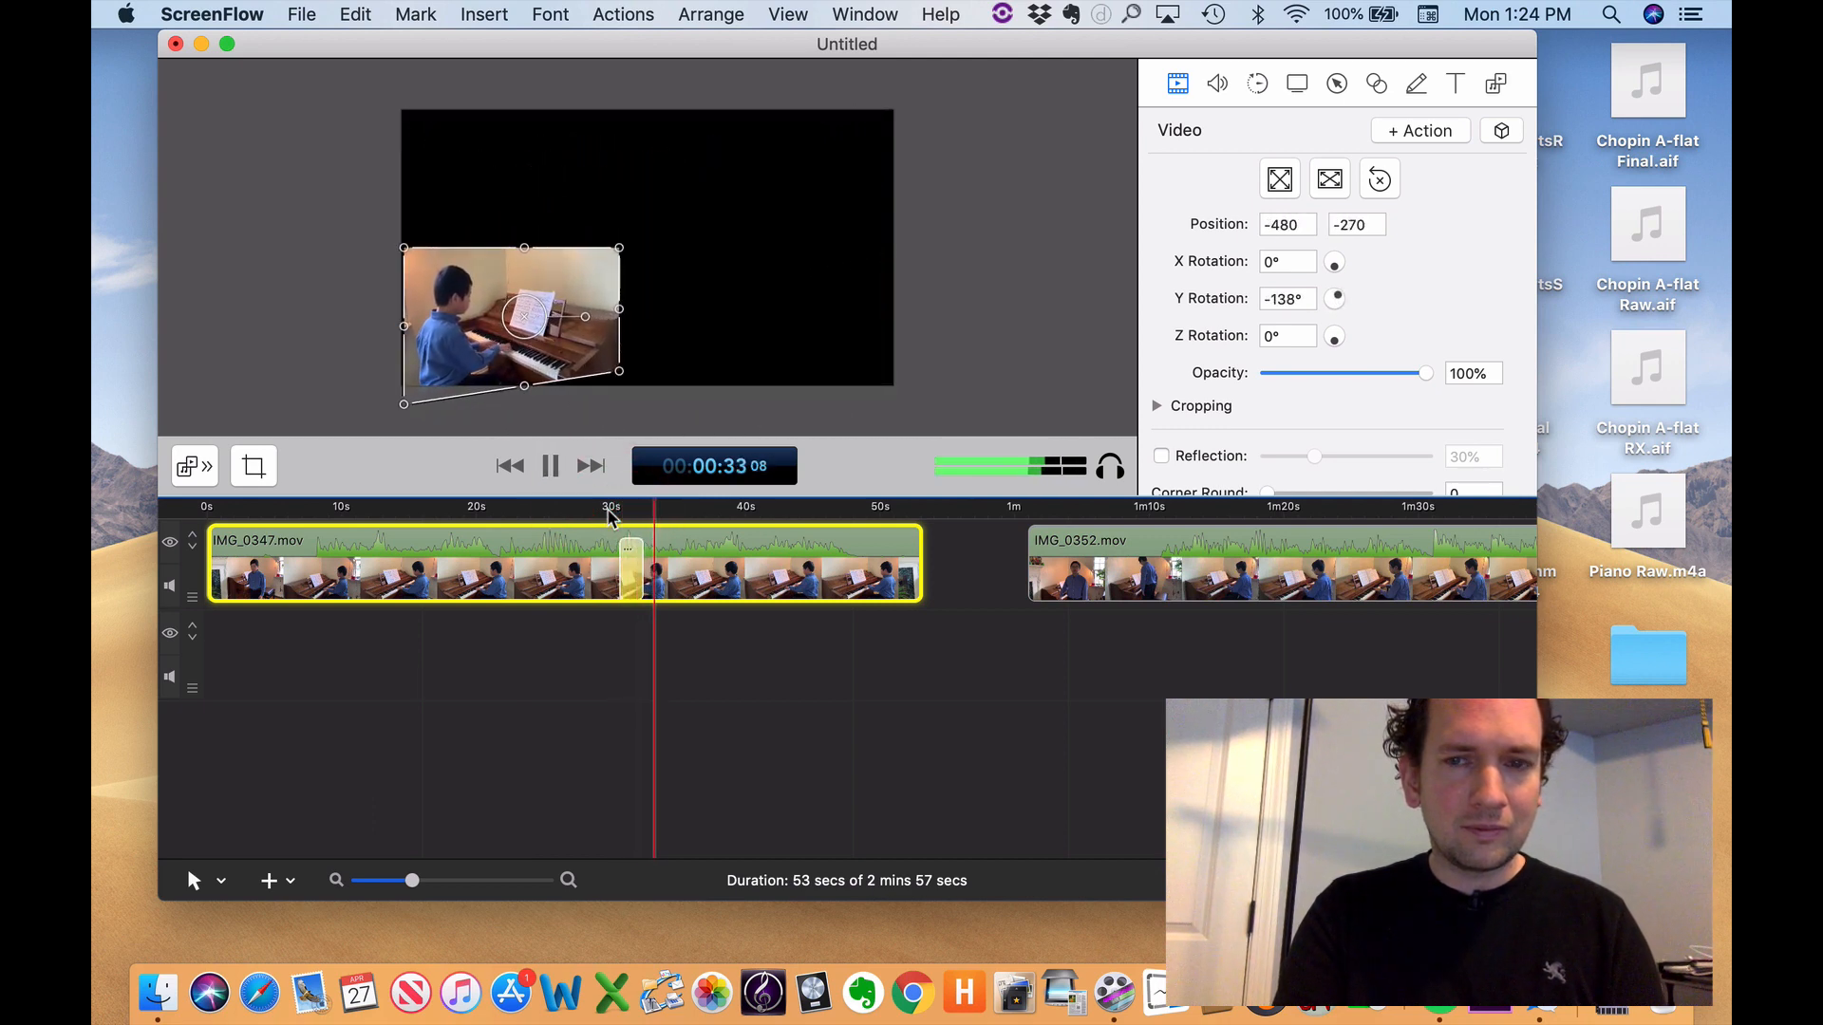
{"action": "key", "text": "space"}
- Lower IMG_0347.mov's opacity to about 29% for the state after the video action
{"action": "scroll", "coordinate": [1481, 370], "scroll_direction": "down", "scroll_amount": 3}
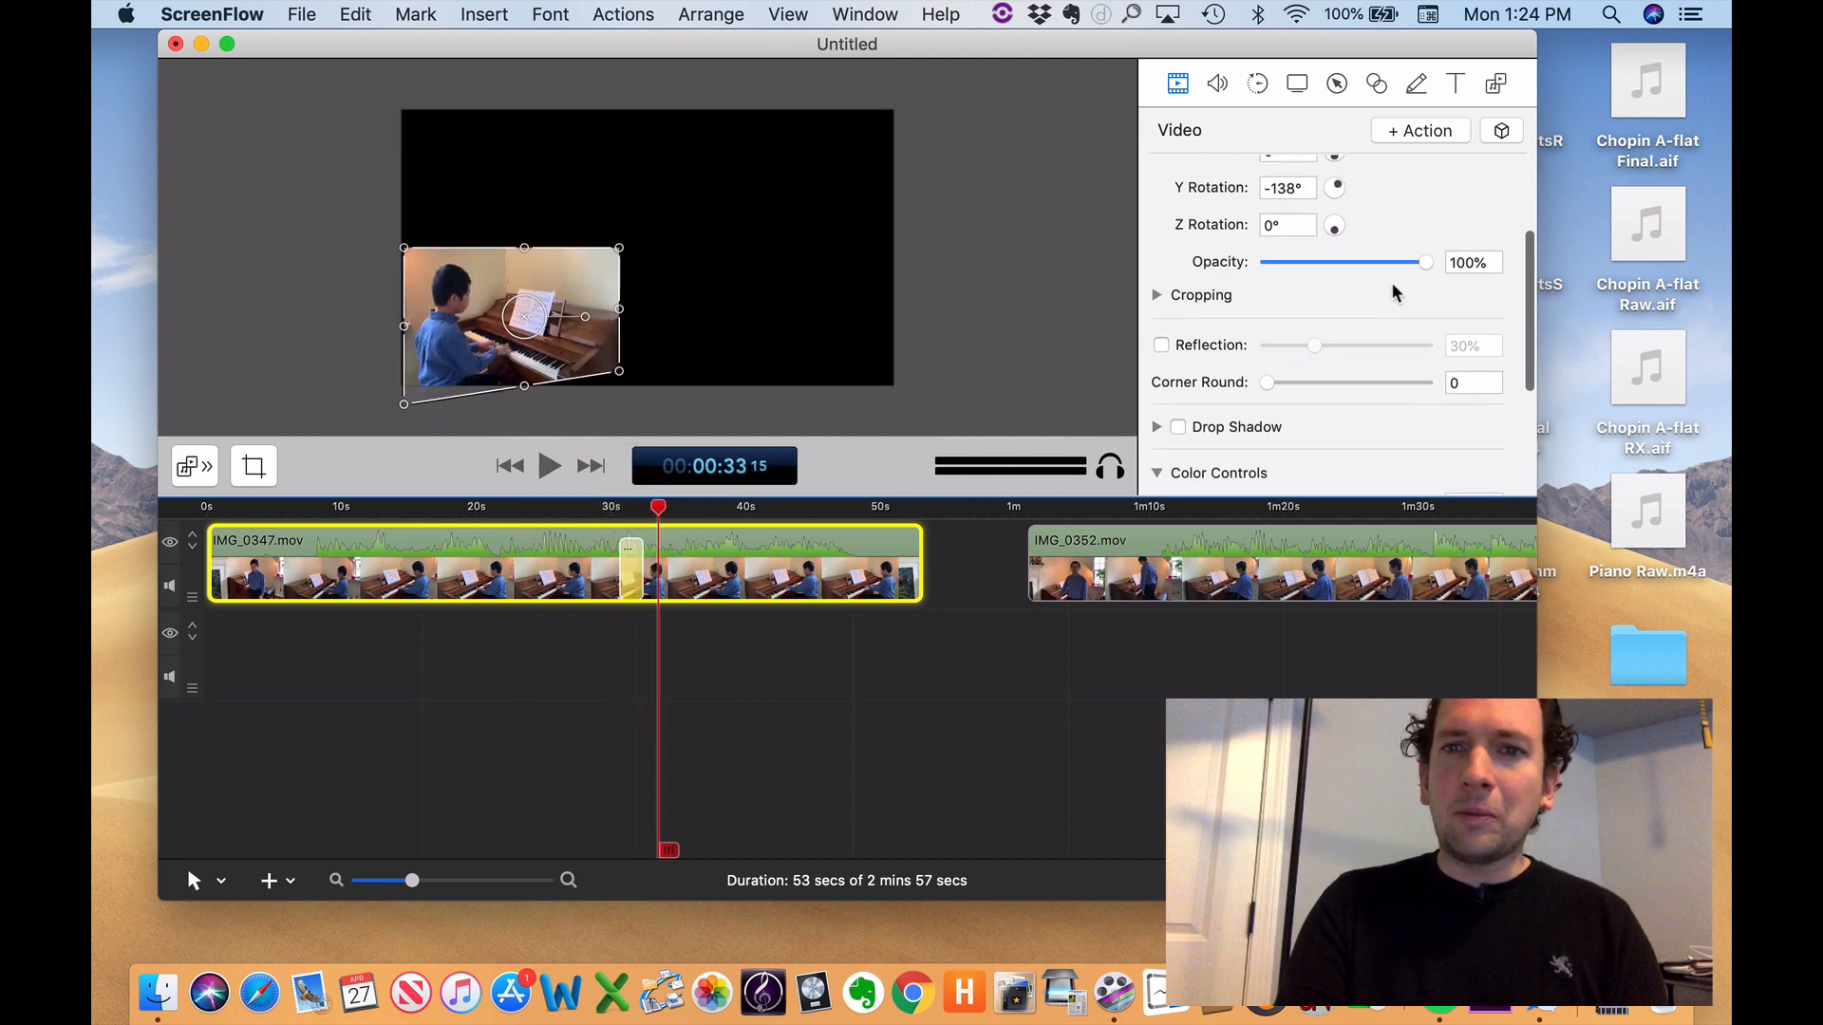
{"action": "left_click_drag", "start_coordinate": [1421, 263], "coordinate": [1306, 270]}
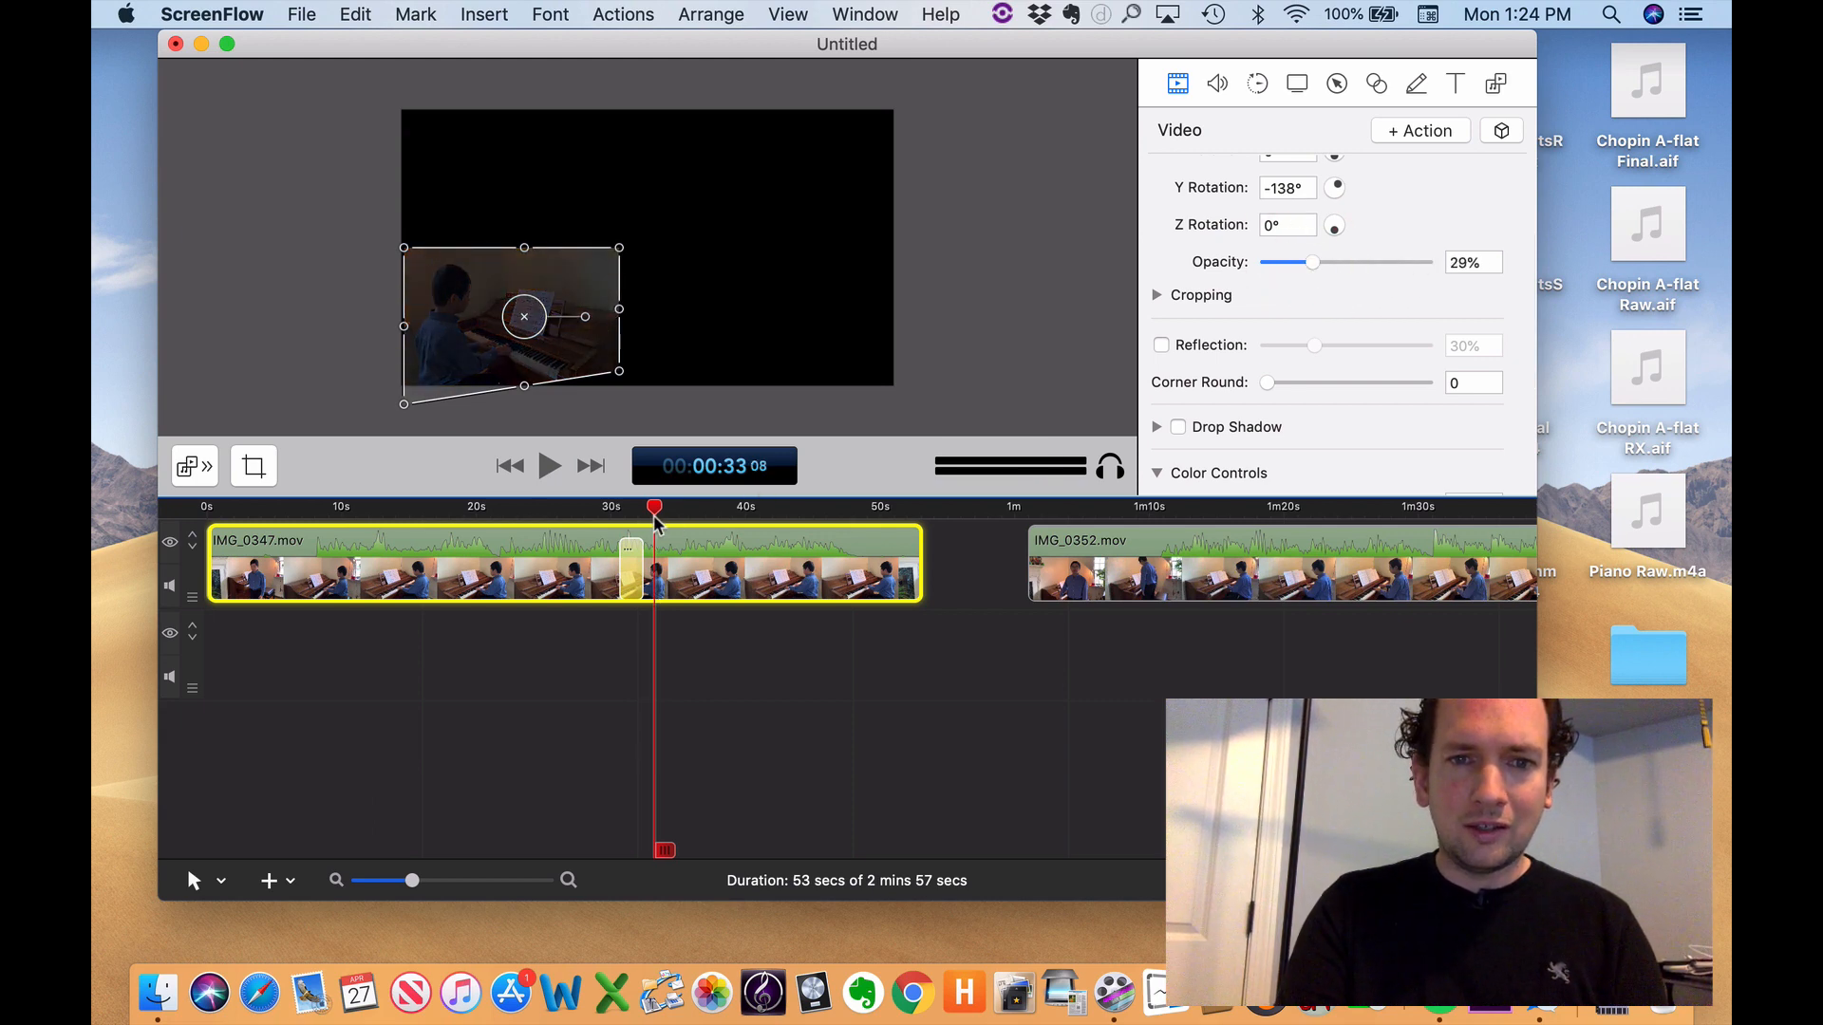
- Play the timeline from about 30 s to preview the fading, rotating action on IMG_0347.mov
{"action": "left_click", "coordinate": [612, 511]}
{"action": "key", "text": "space"}
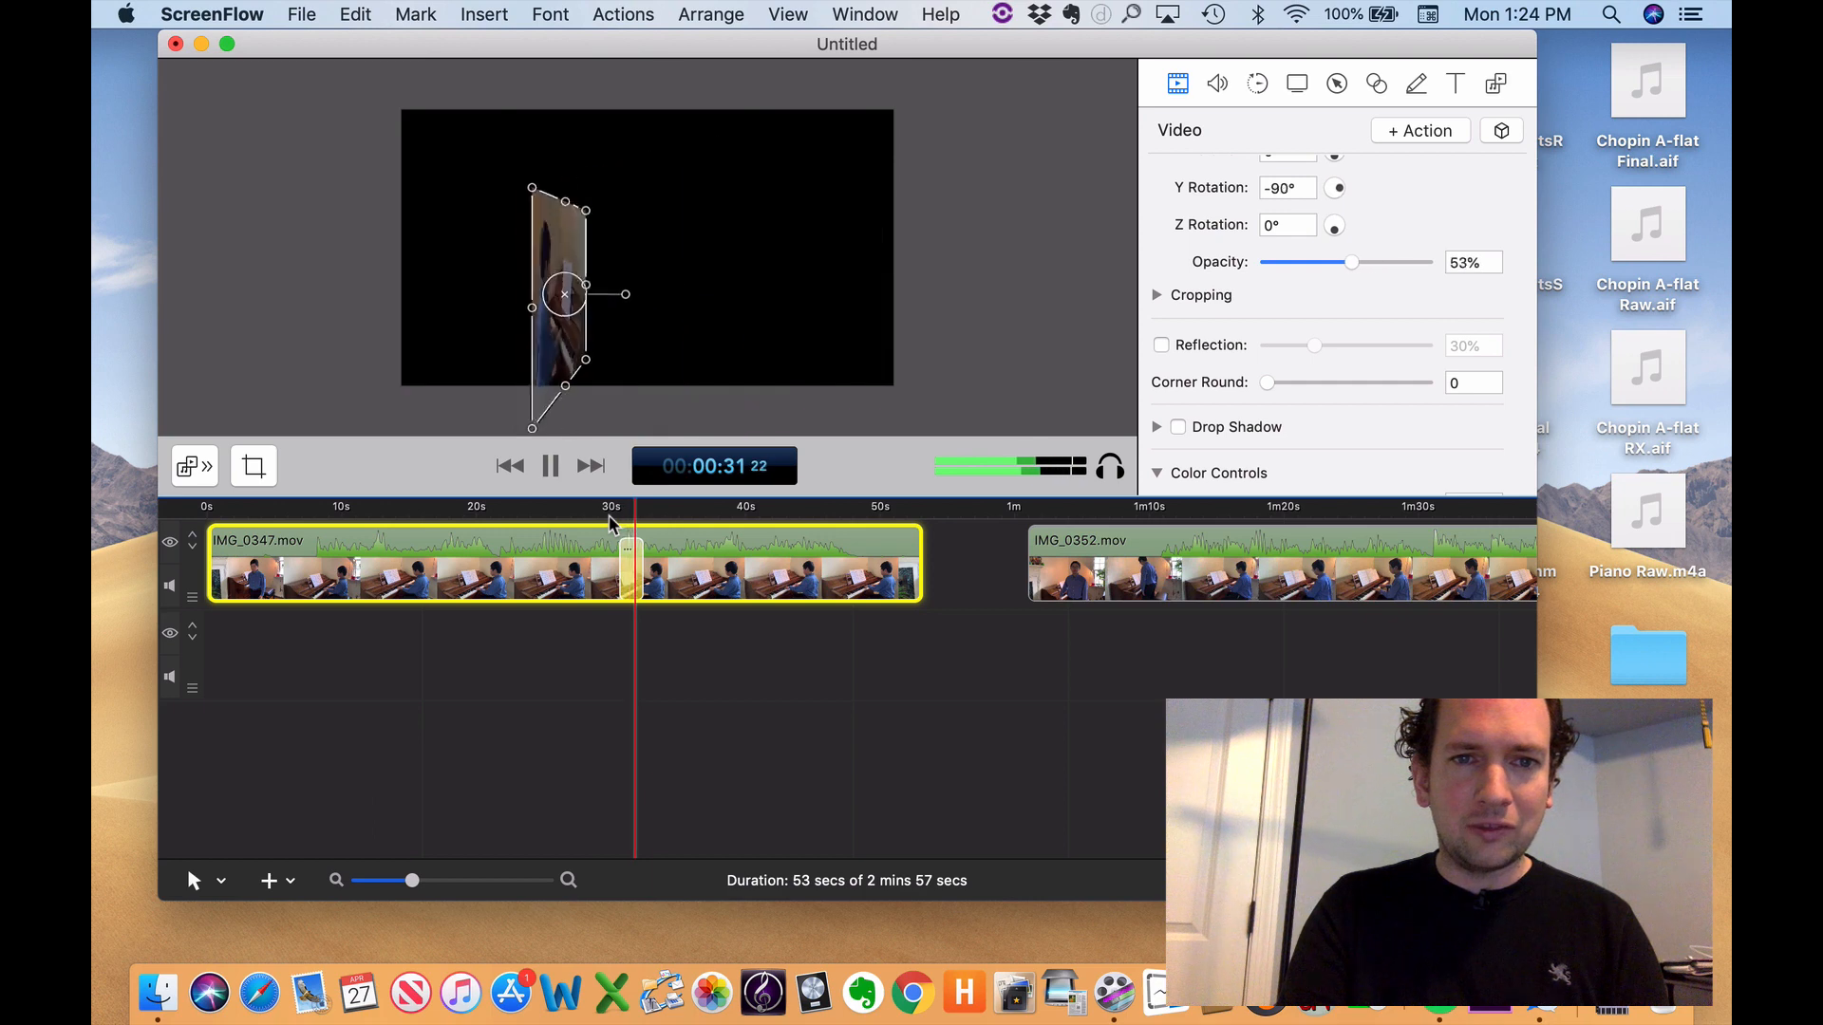
{"action": "key", "text": "space"}
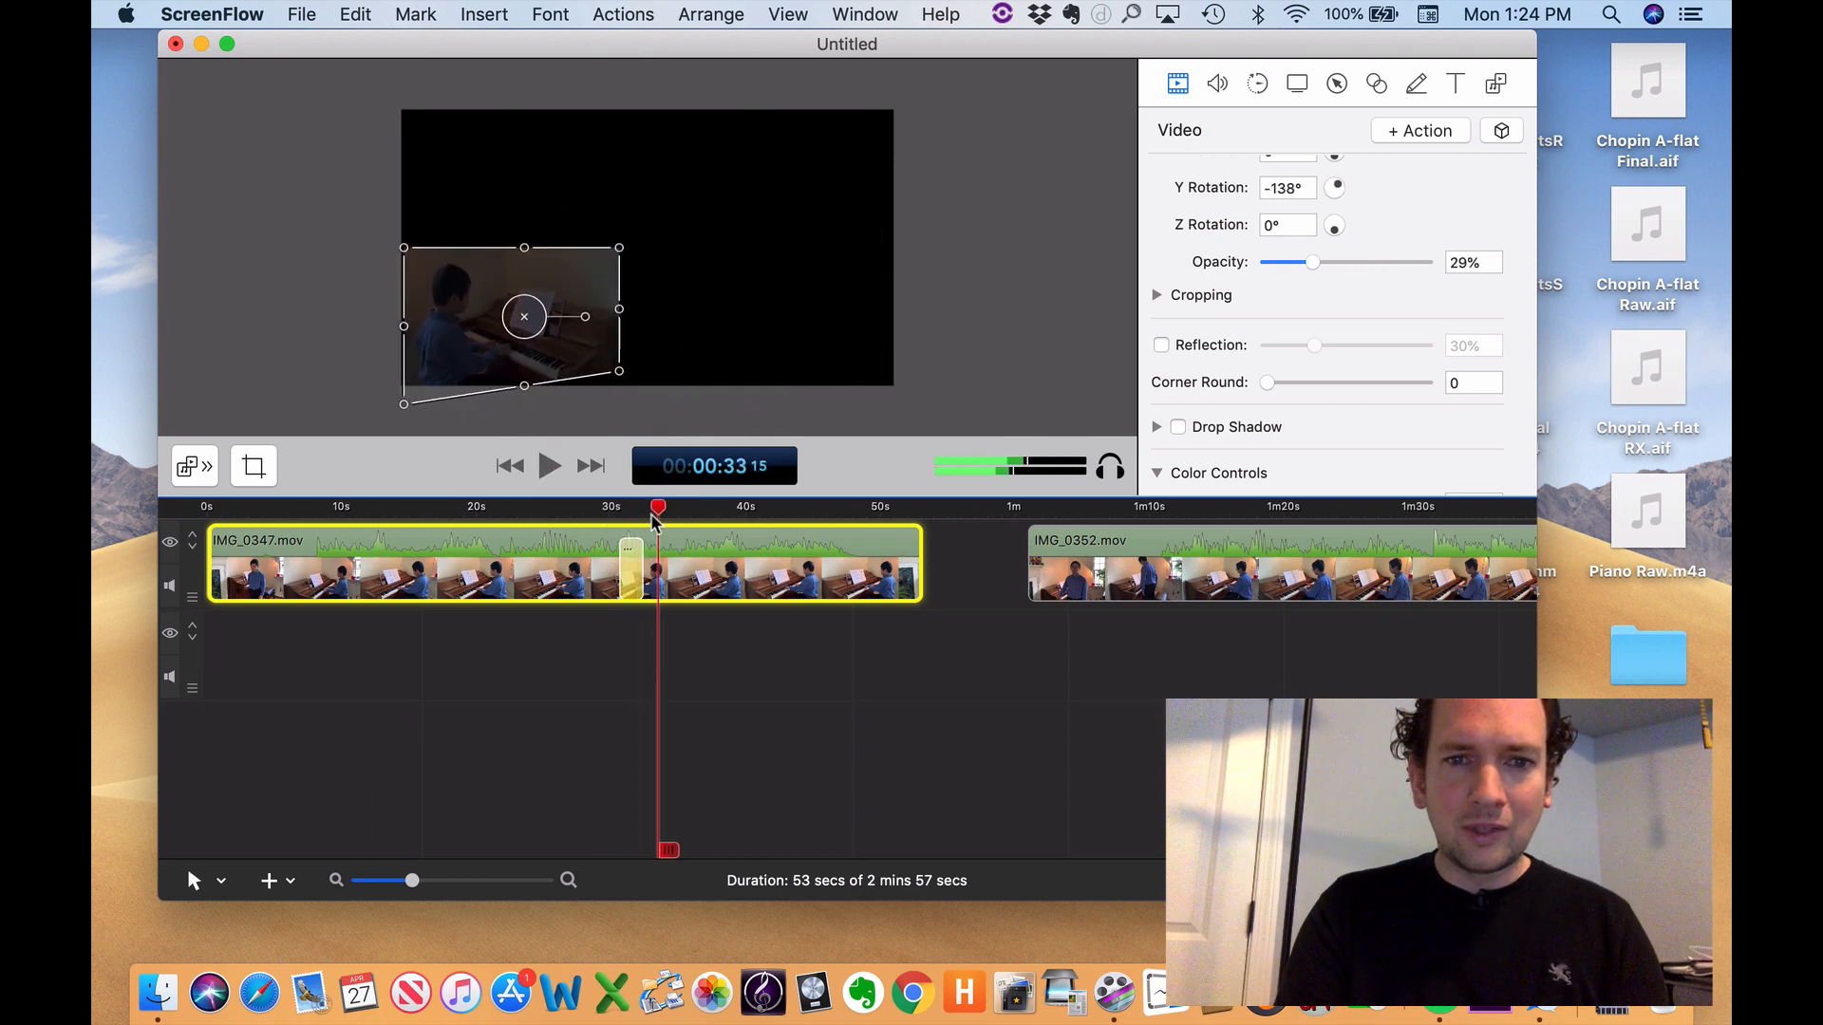
- Delete the video action from IMG_0347.mov, and add and remove a trial video action at about 27 s
{"action": "left_click", "coordinate": [622, 559]}
{"action": "left_click", "coordinate": [628, 560]}
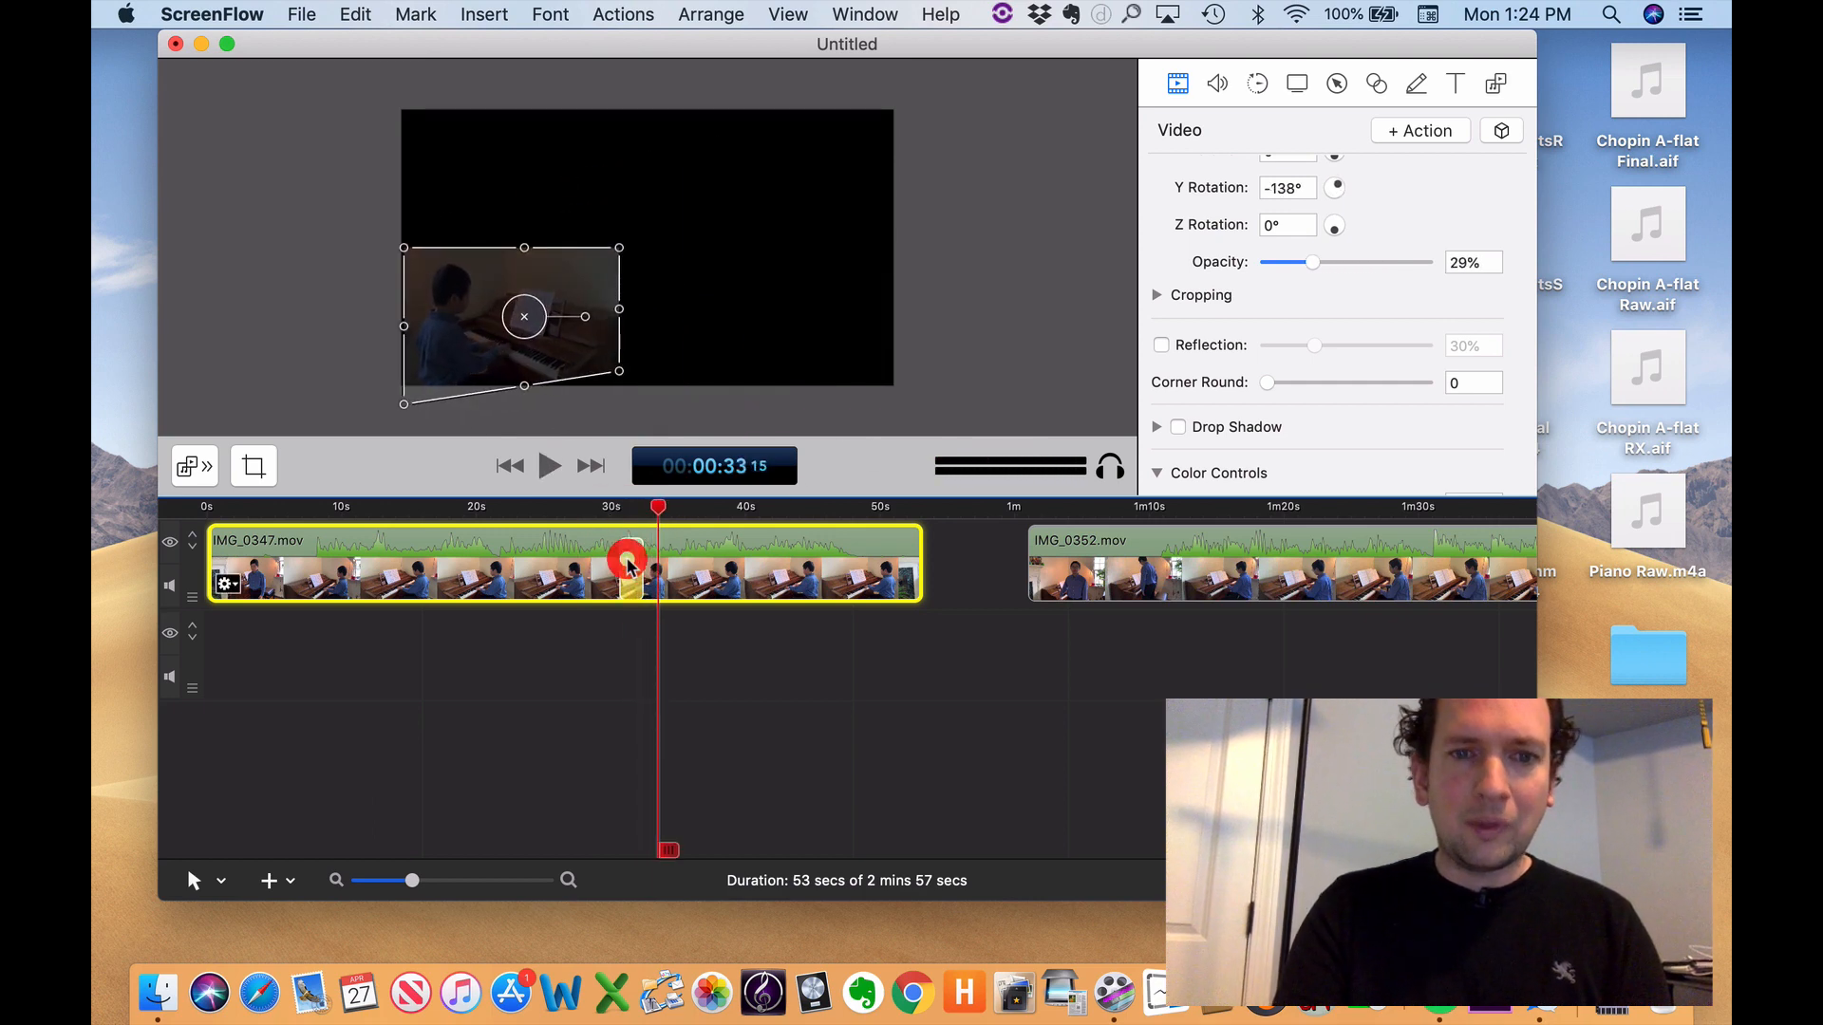
{"action": "left_click", "coordinate": [579, 513]}
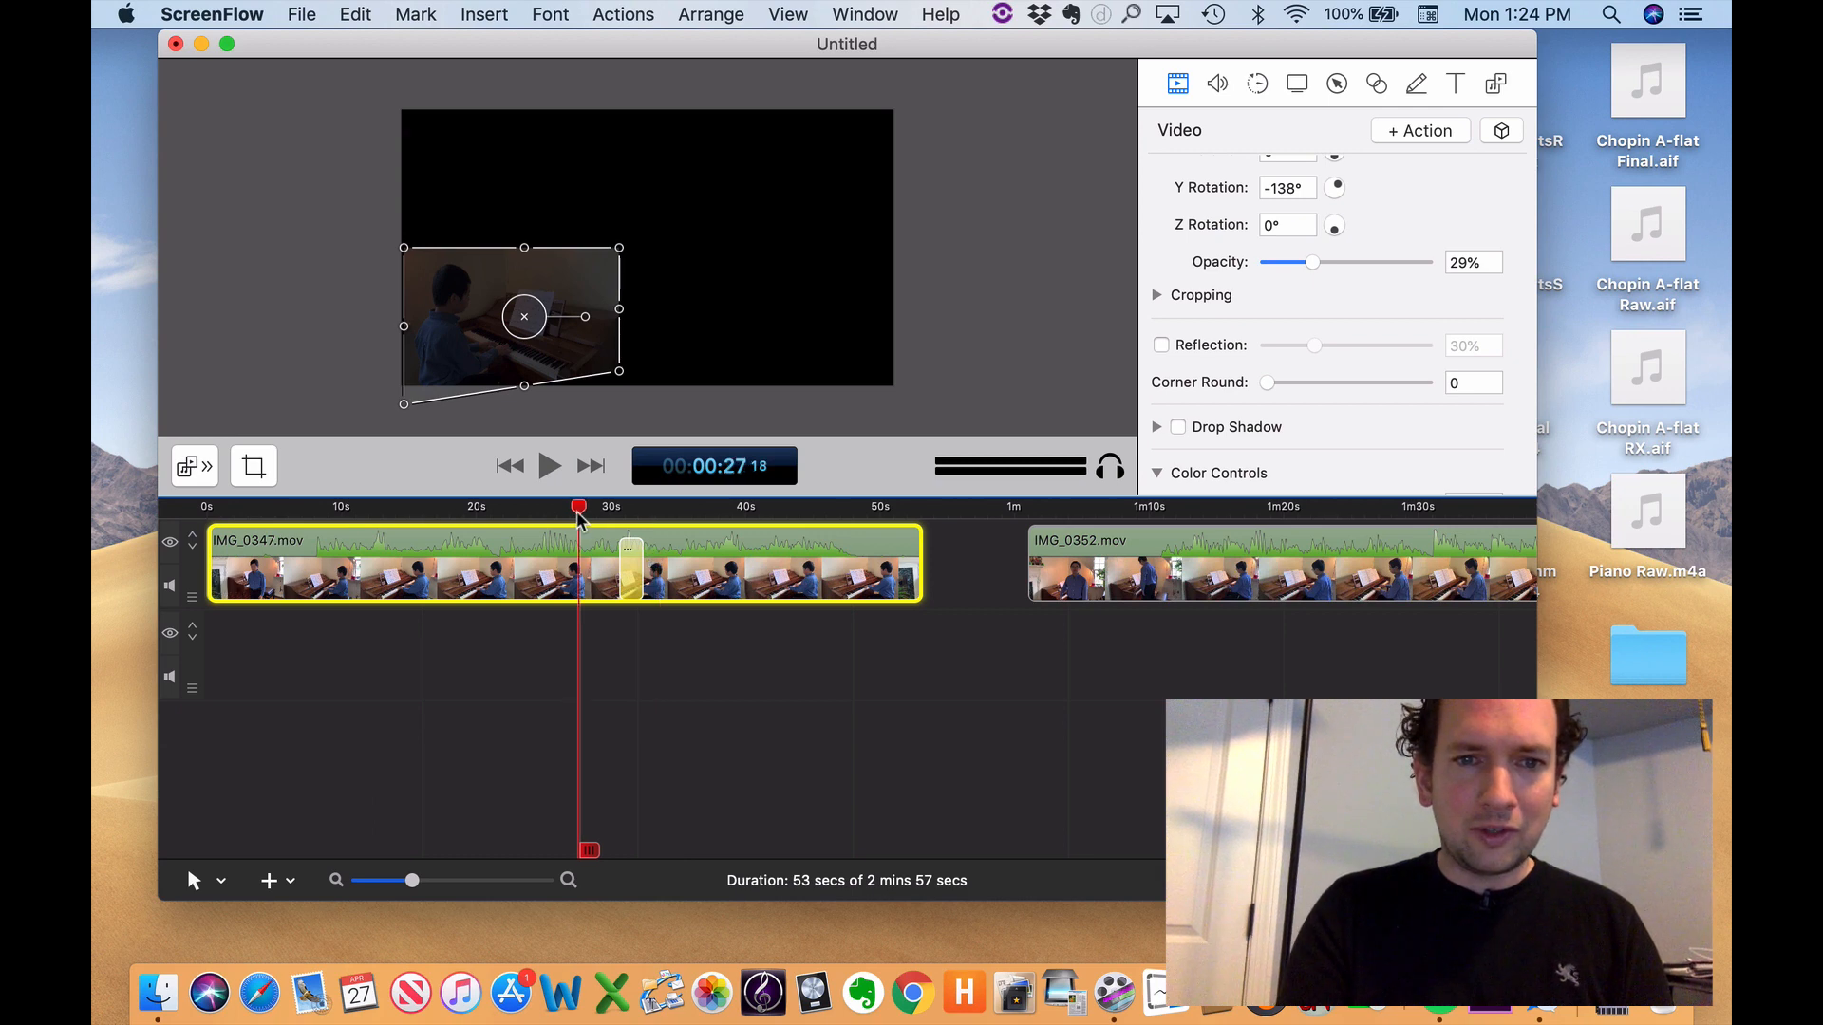
{"action": "left_click", "coordinate": [634, 556]}
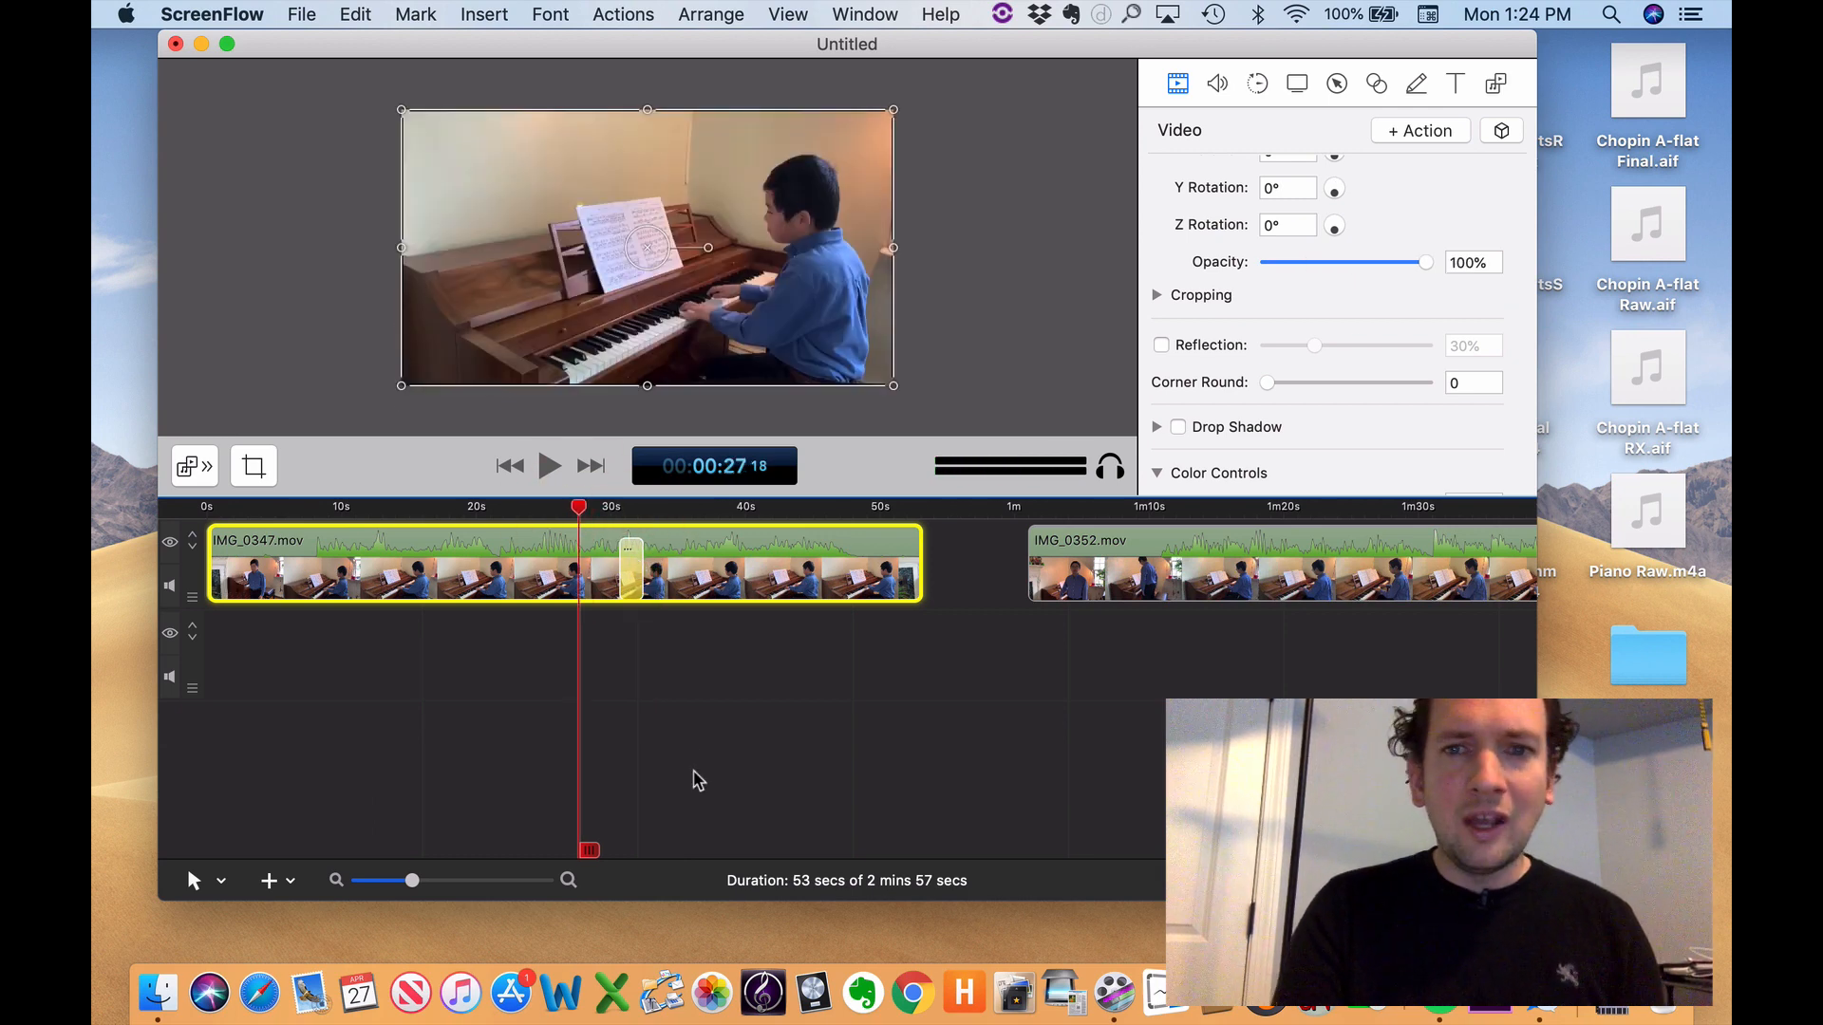
{"action": "left_click", "coordinate": [724, 698]}
{"action": "left_click", "coordinate": [634, 581]}
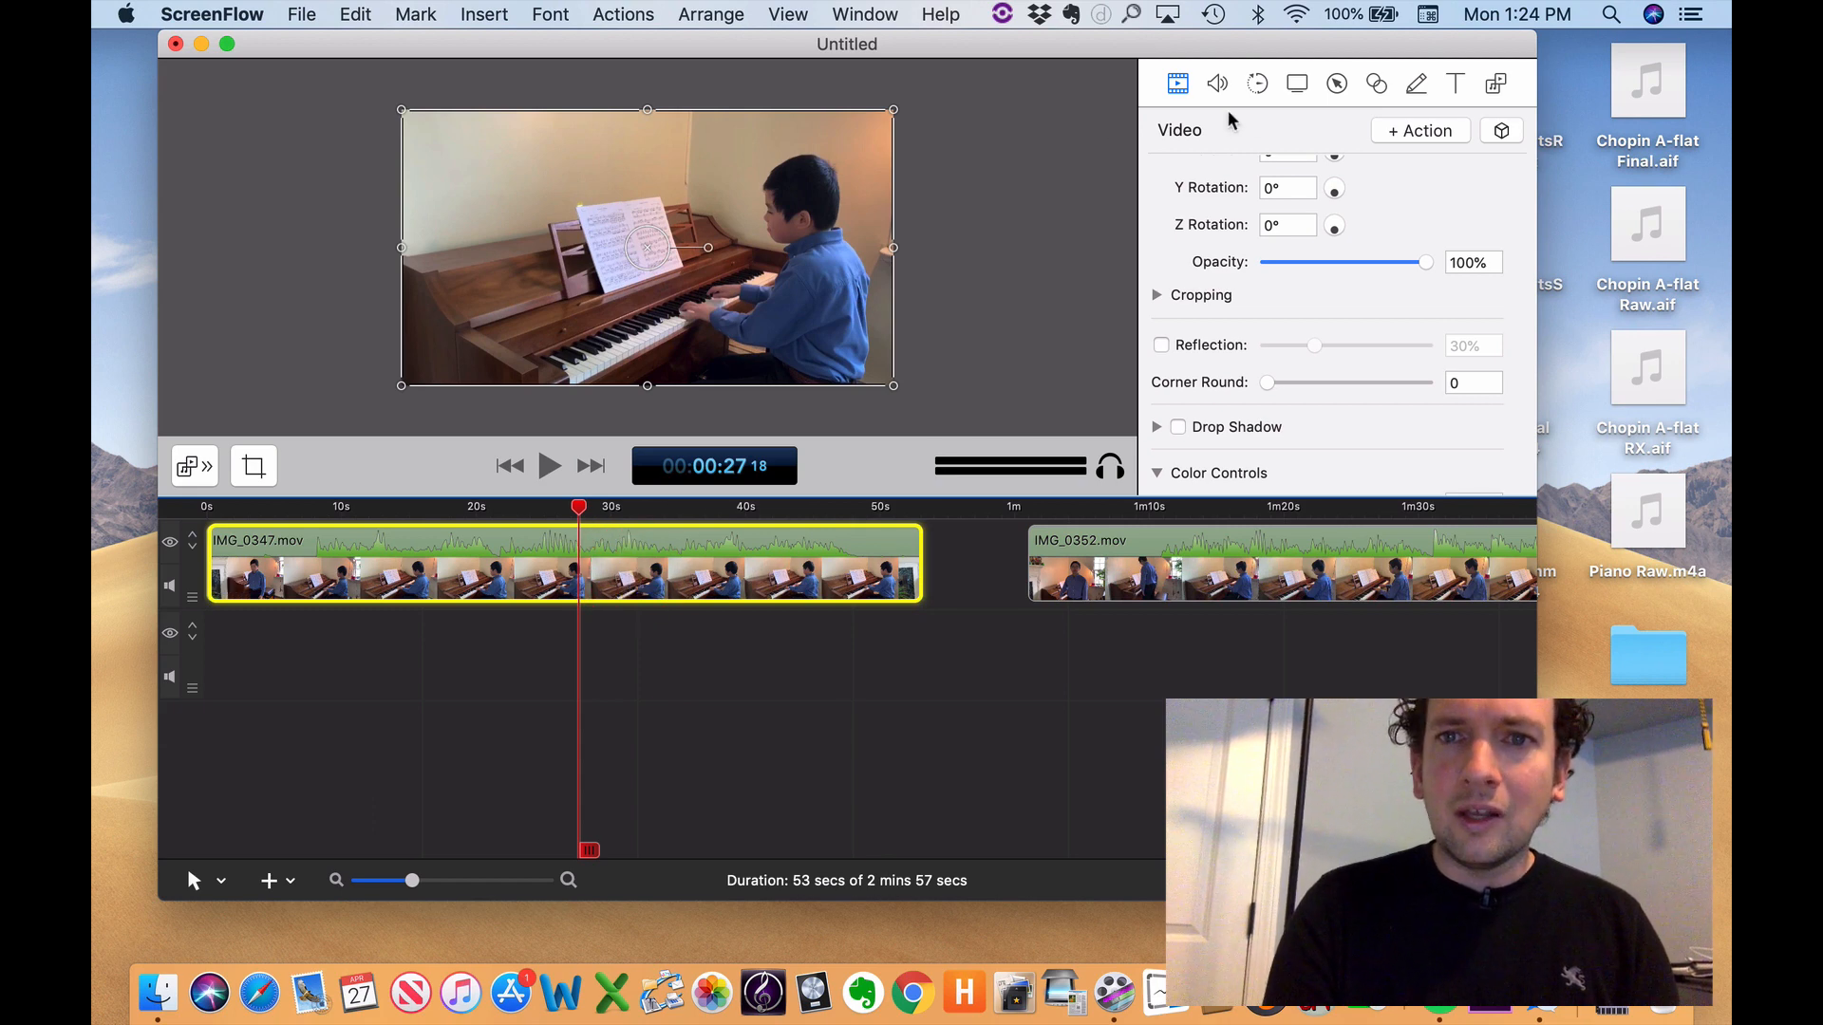
{"action": "left_click", "coordinate": [1415, 129]}
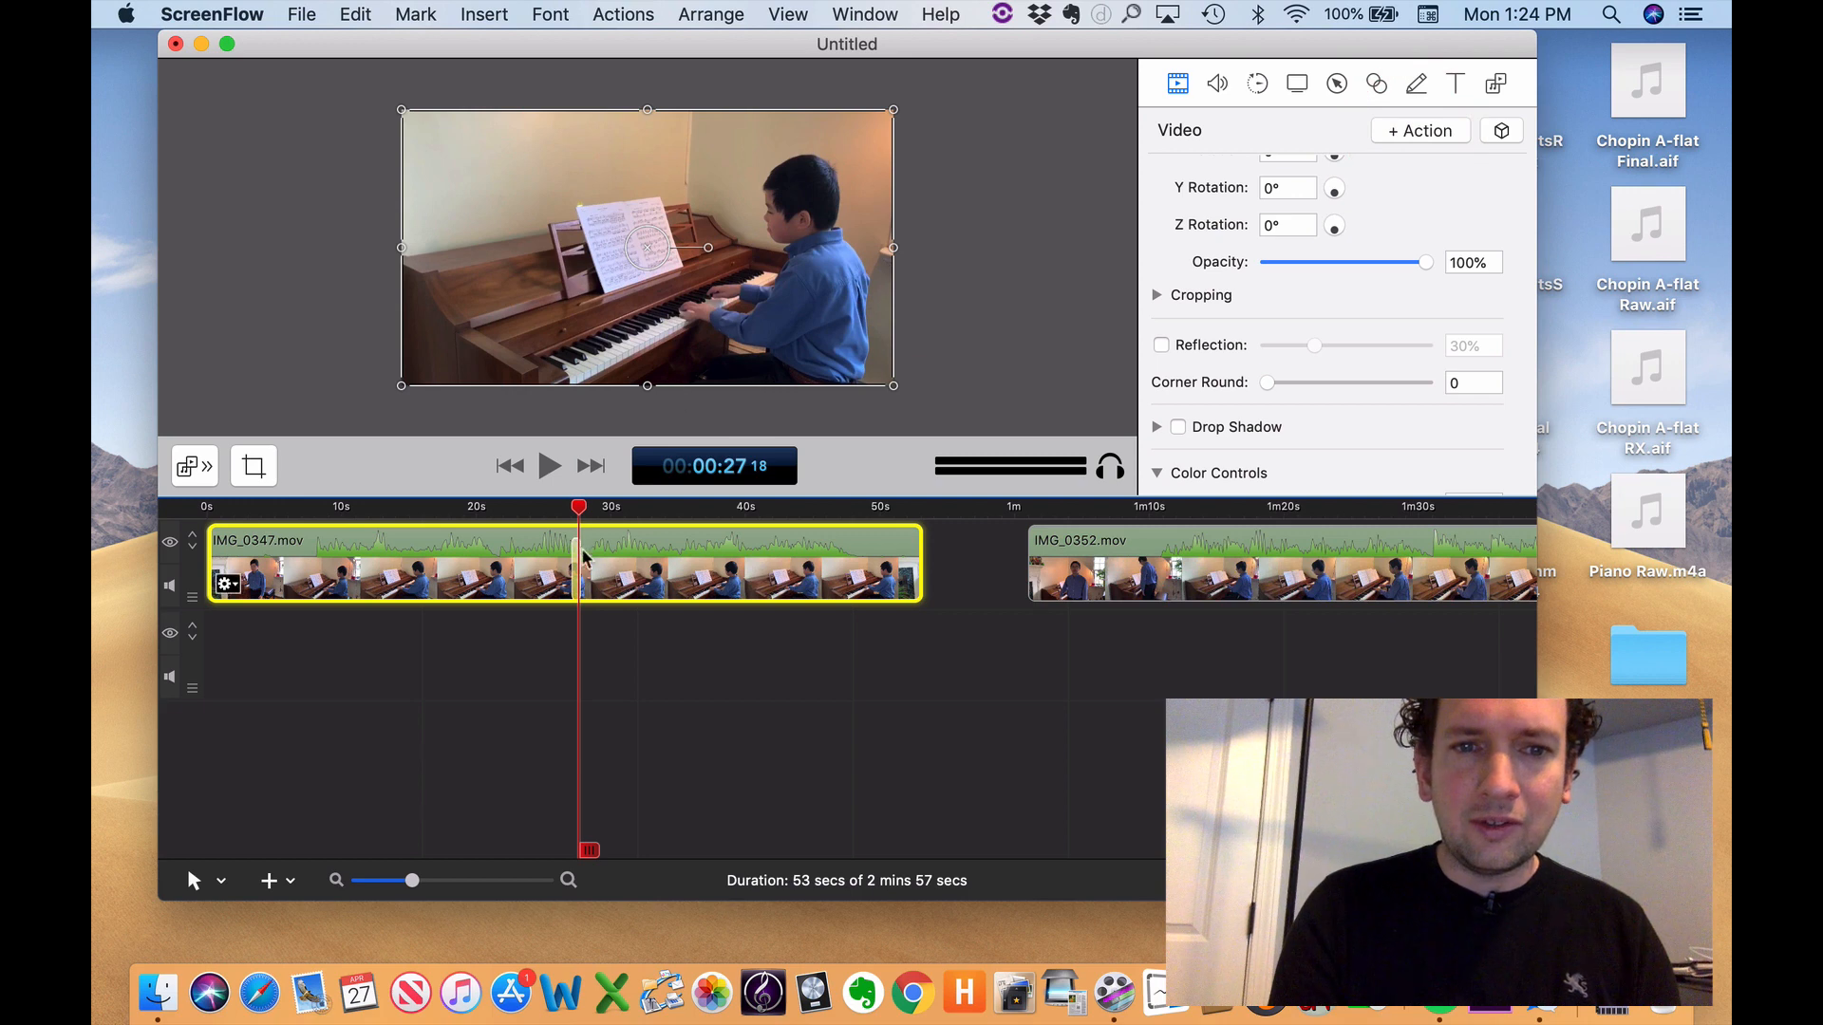
{"action": "key", "text": "Delete"}
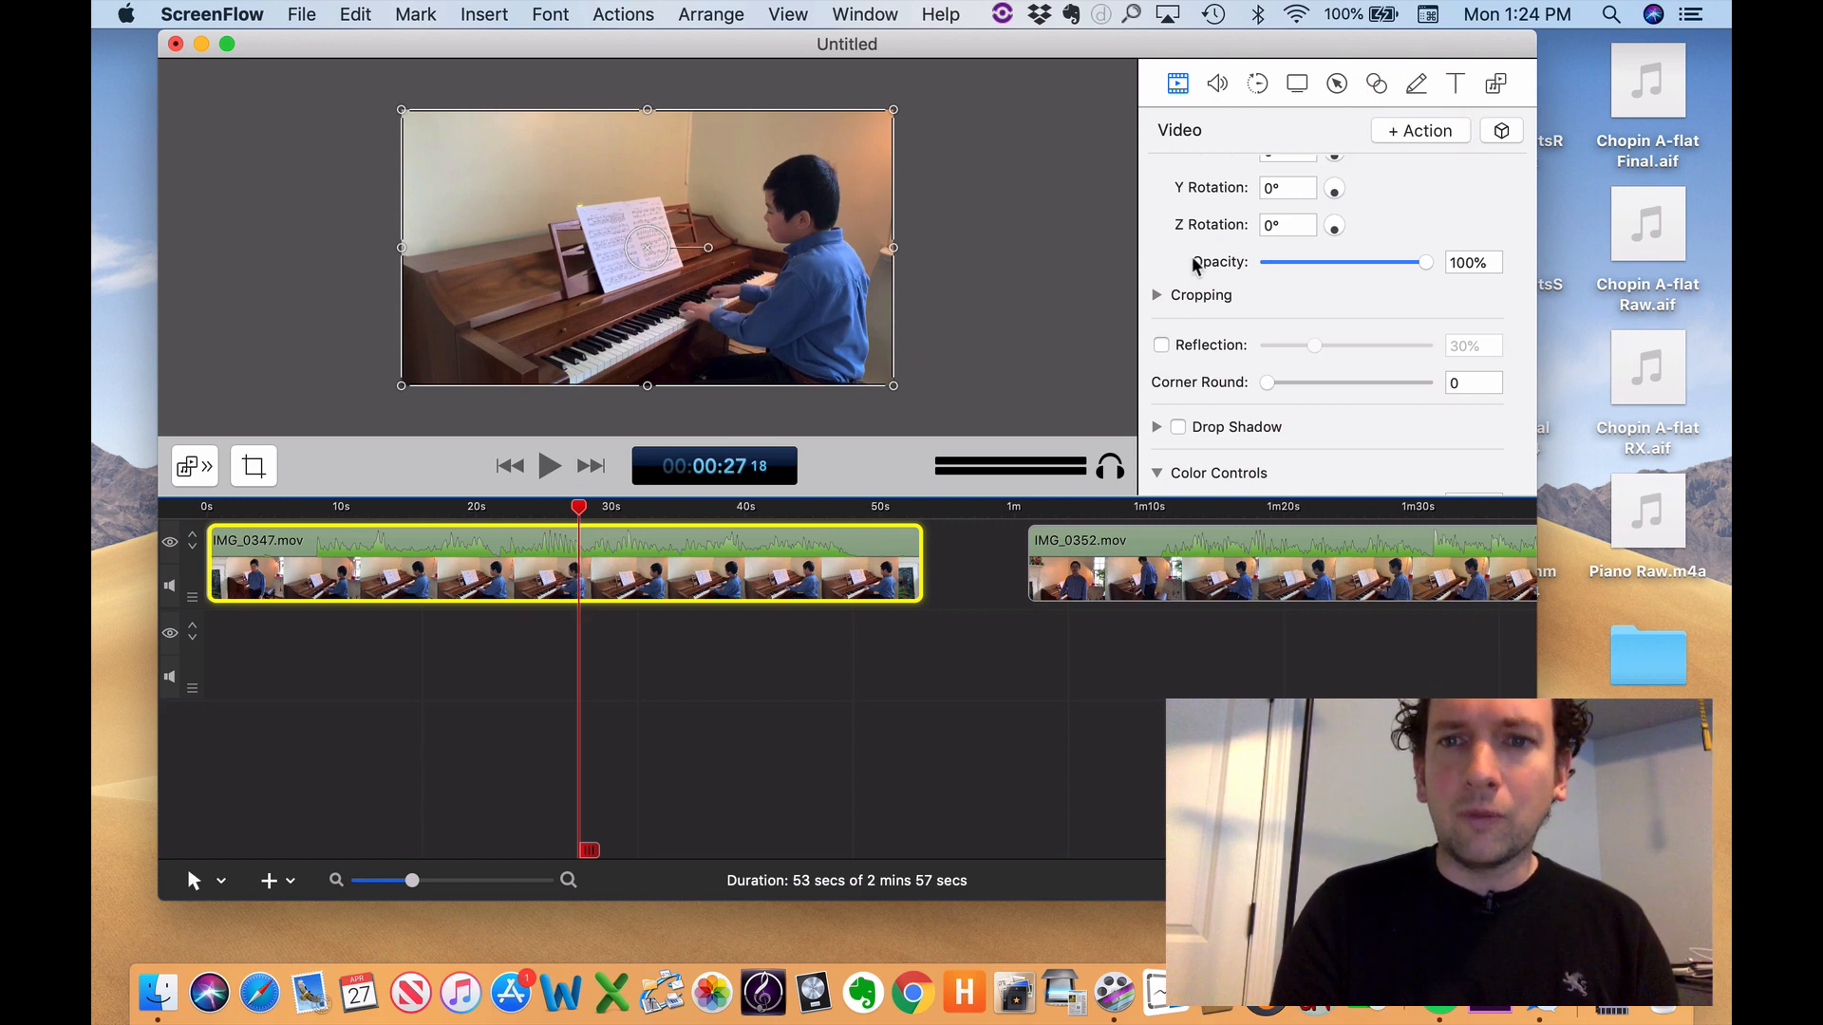
- Review the color controls of IMG_0347.mov and display its audio properties with the Audio Mix channels expanded
{"action": "scroll", "coordinate": [1216, 353], "scroll_direction": "down", "scroll_amount": 5}
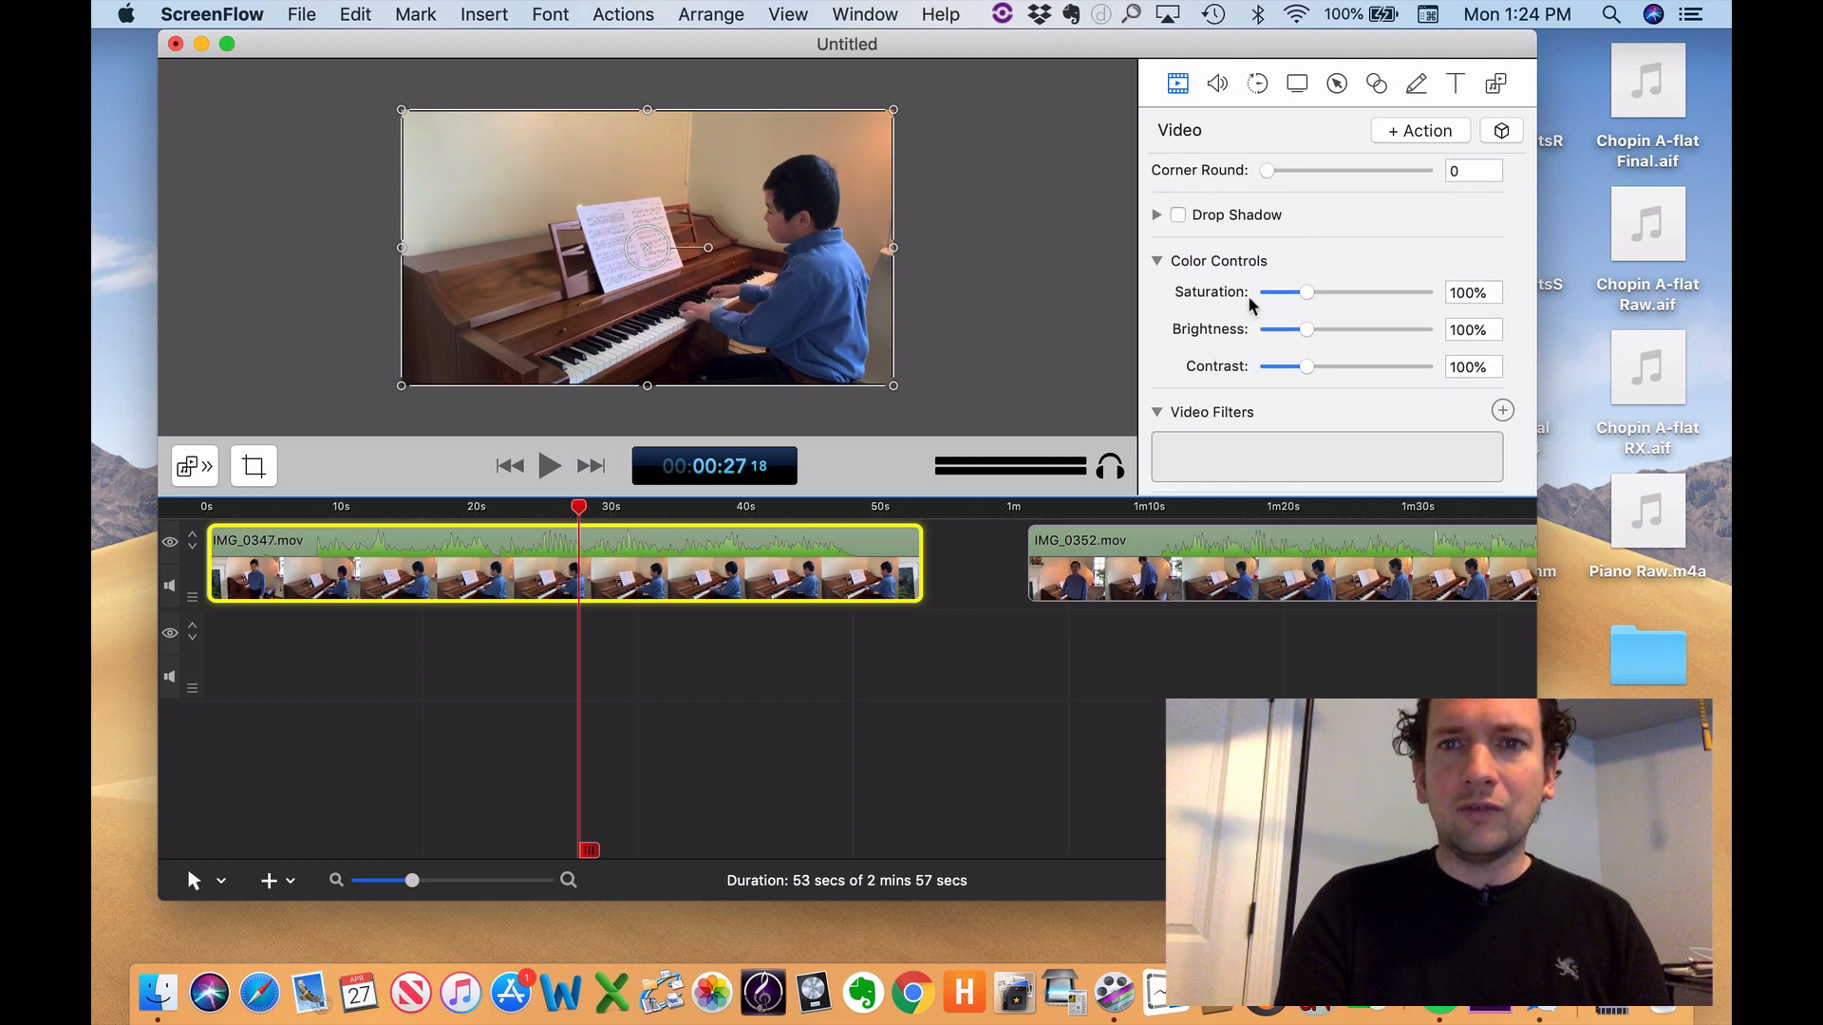
{"action": "scroll", "coordinate": [1249, 302], "scroll_direction": "up", "scroll_amount": 5}
{"action": "left_click", "coordinate": [1219, 84]}
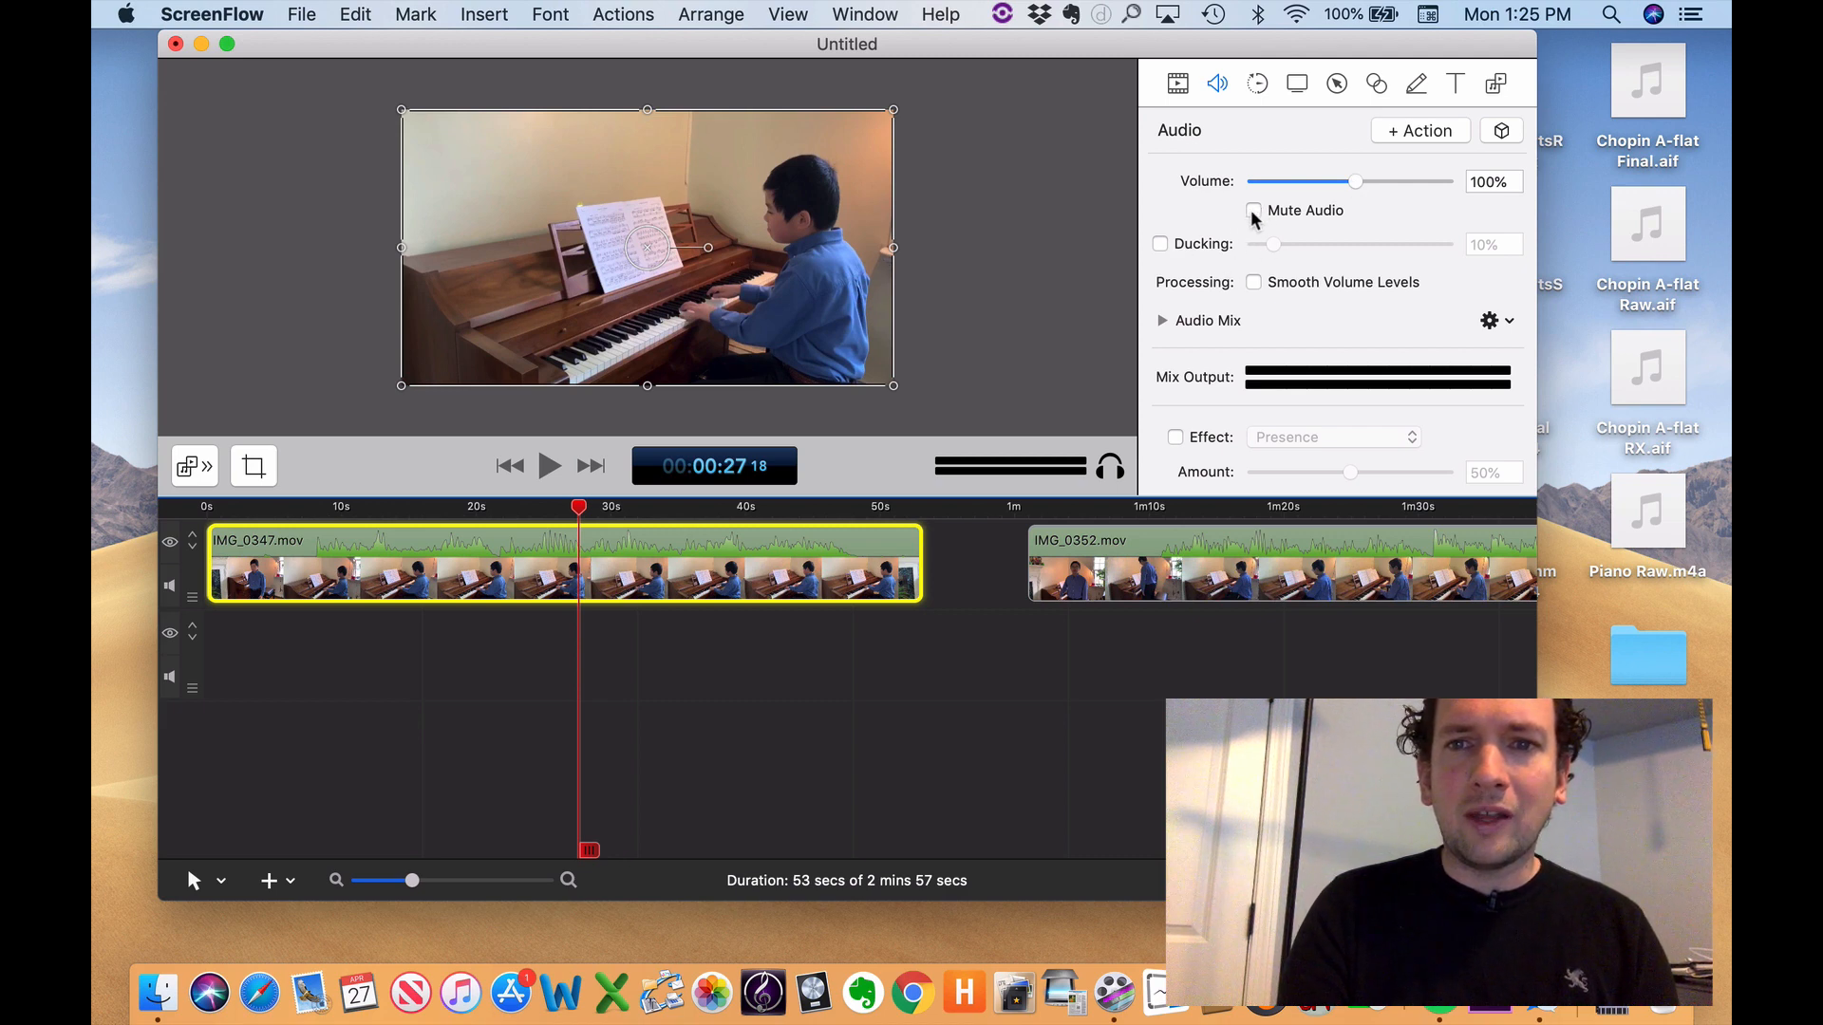
{"action": "scroll", "coordinate": [1203, 318], "scroll_direction": "down", "scroll_amount": 3}
{"action": "left_click", "coordinate": [1162, 209]}
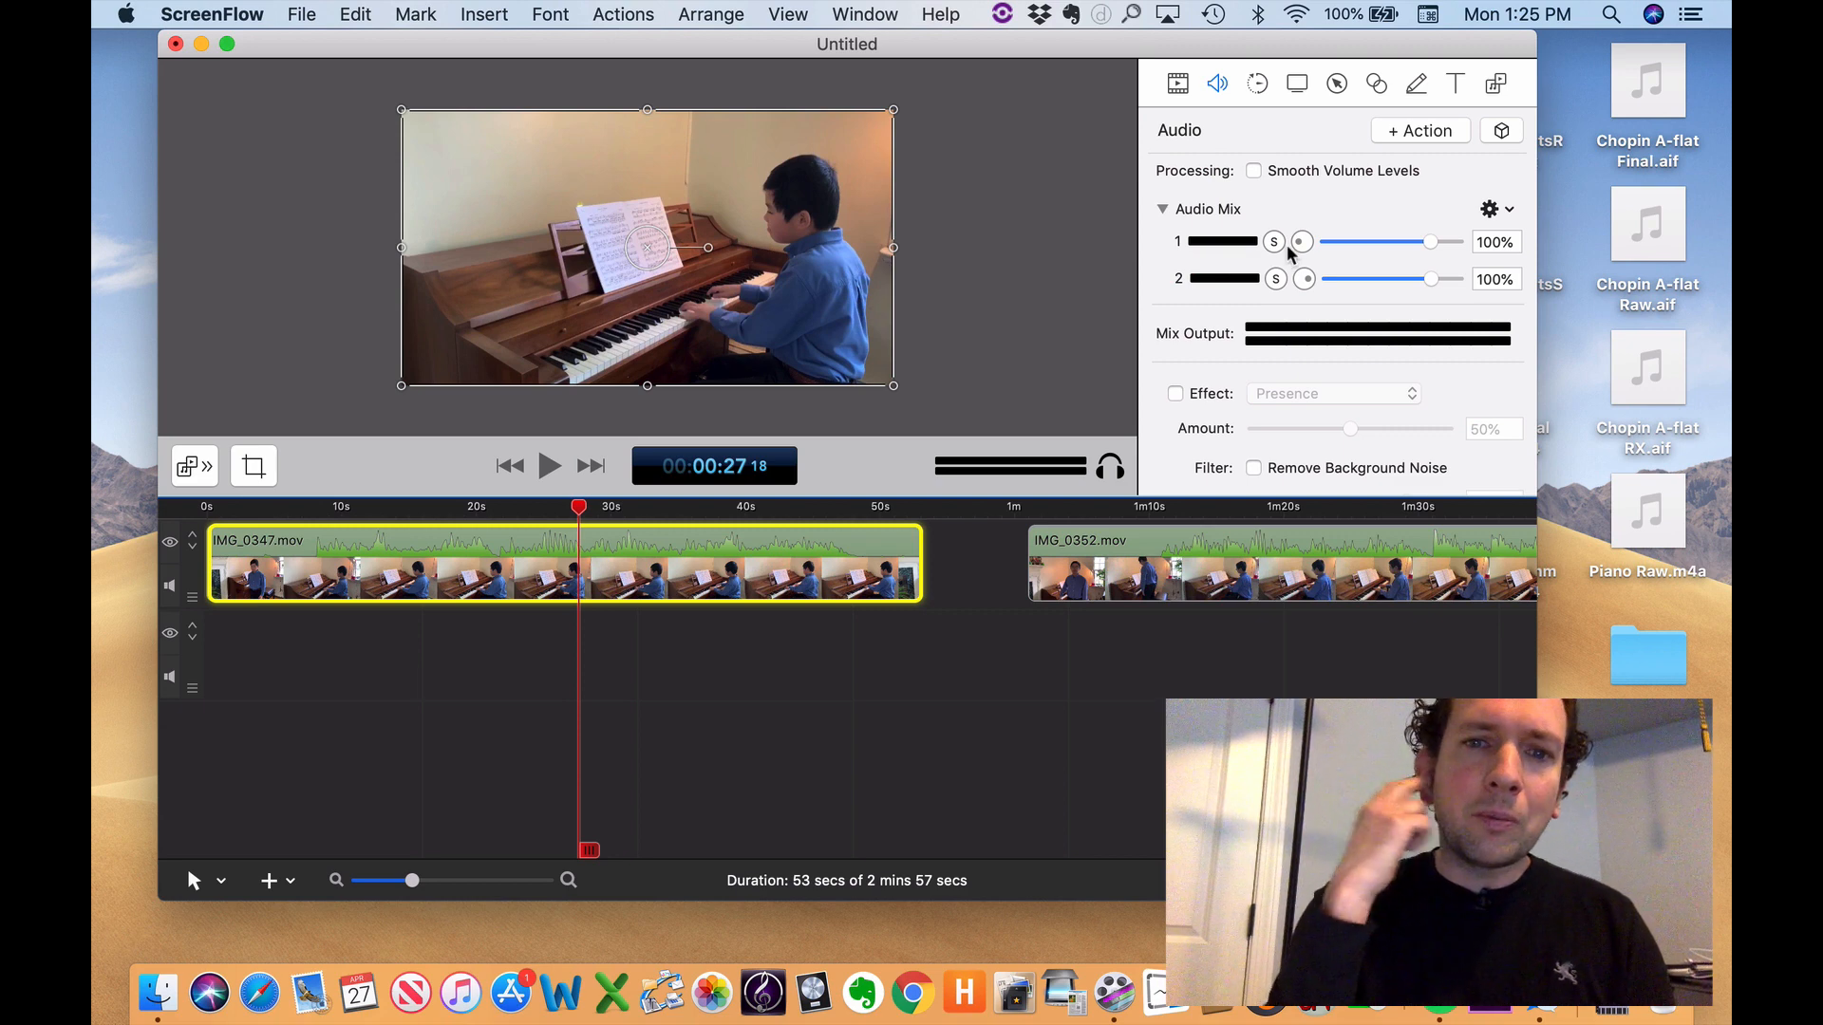
{"action": "left_click", "coordinate": [1169, 249]}
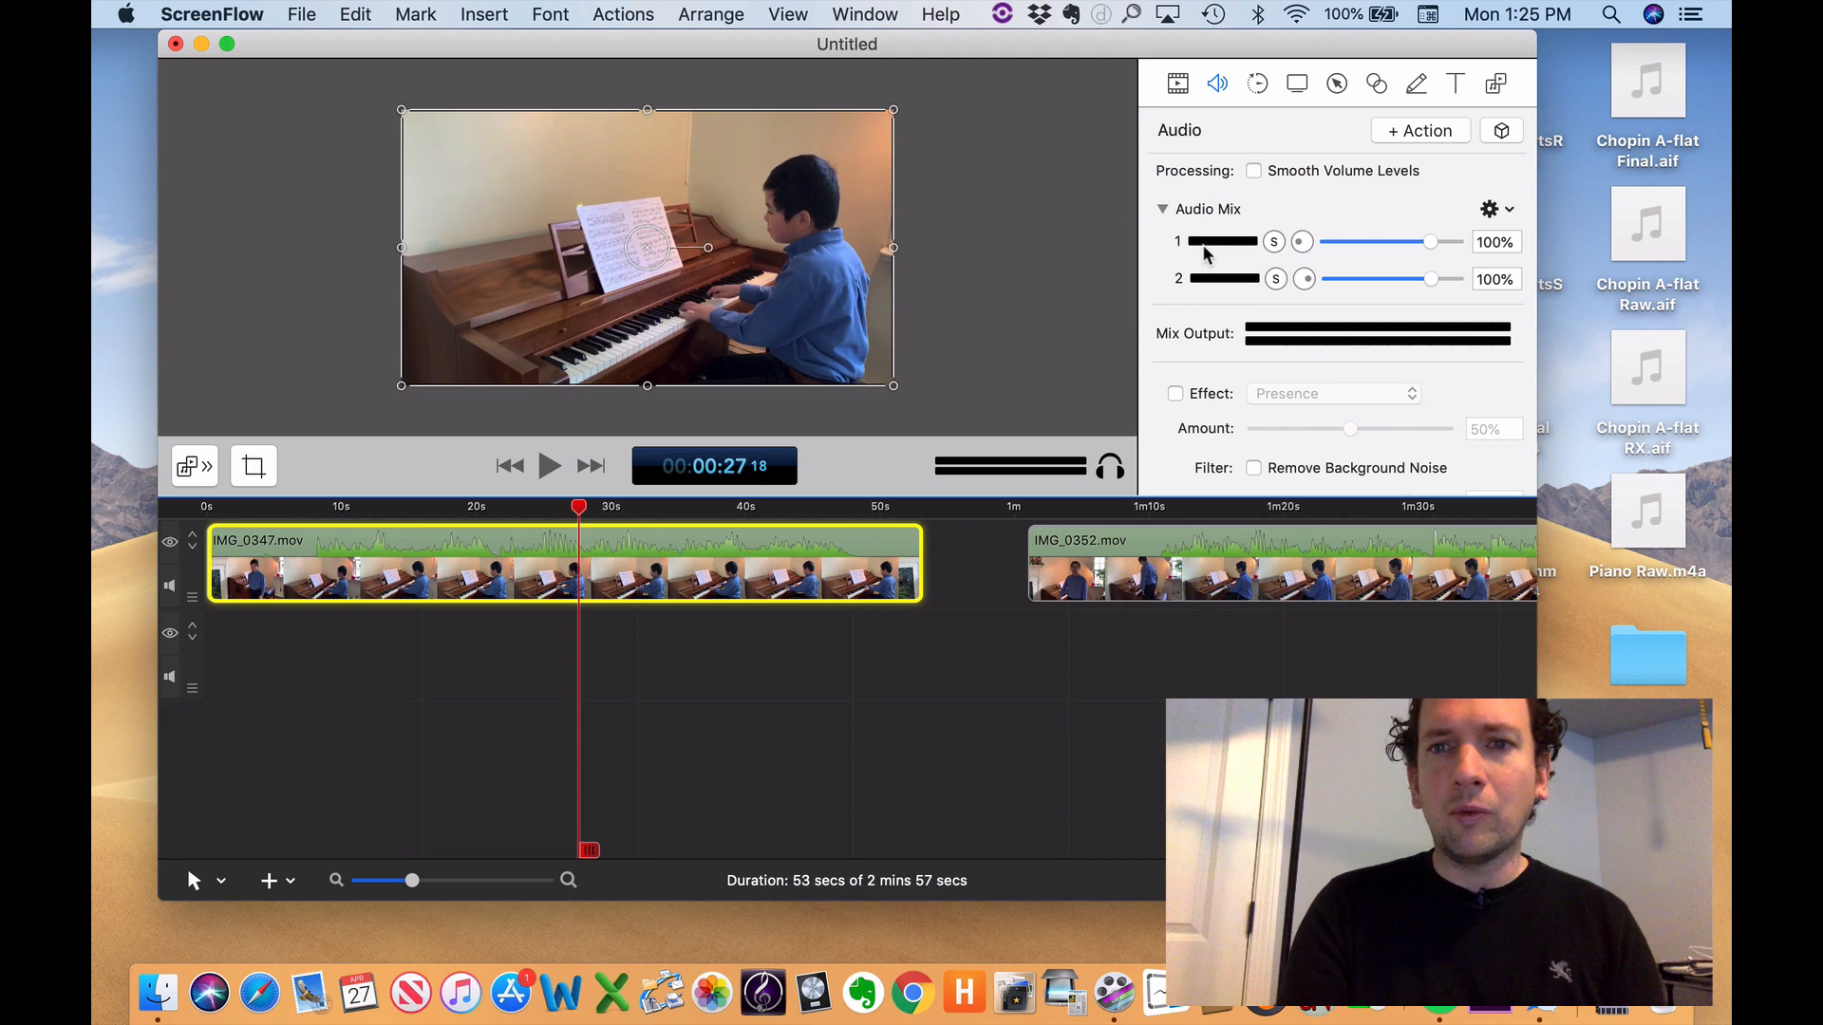
- Try panning channel 1 of IMG_0347.mov's audio mix to the centre, and return it to the left
{"action": "left_click", "coordinate": [1303, 241]}
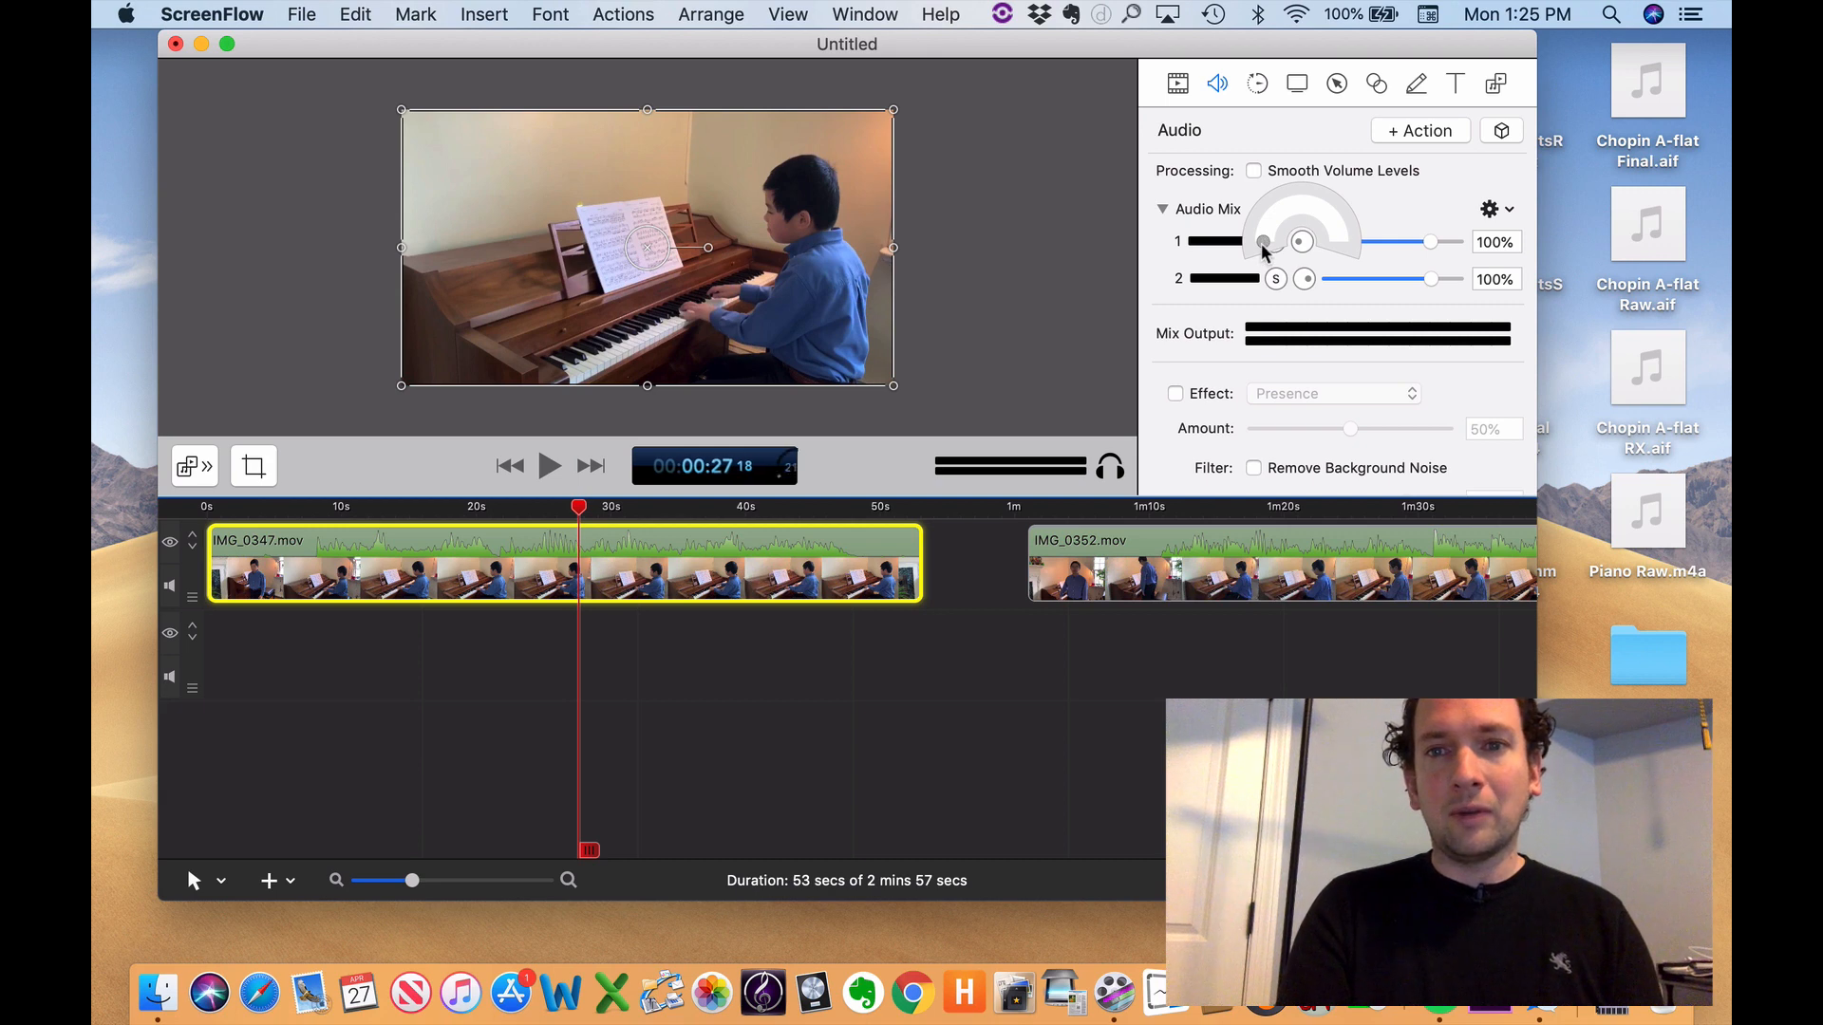
{"action": "left_click_drag", "start_coordinate": [1262, 243], "coordinate": [1299, 201]}
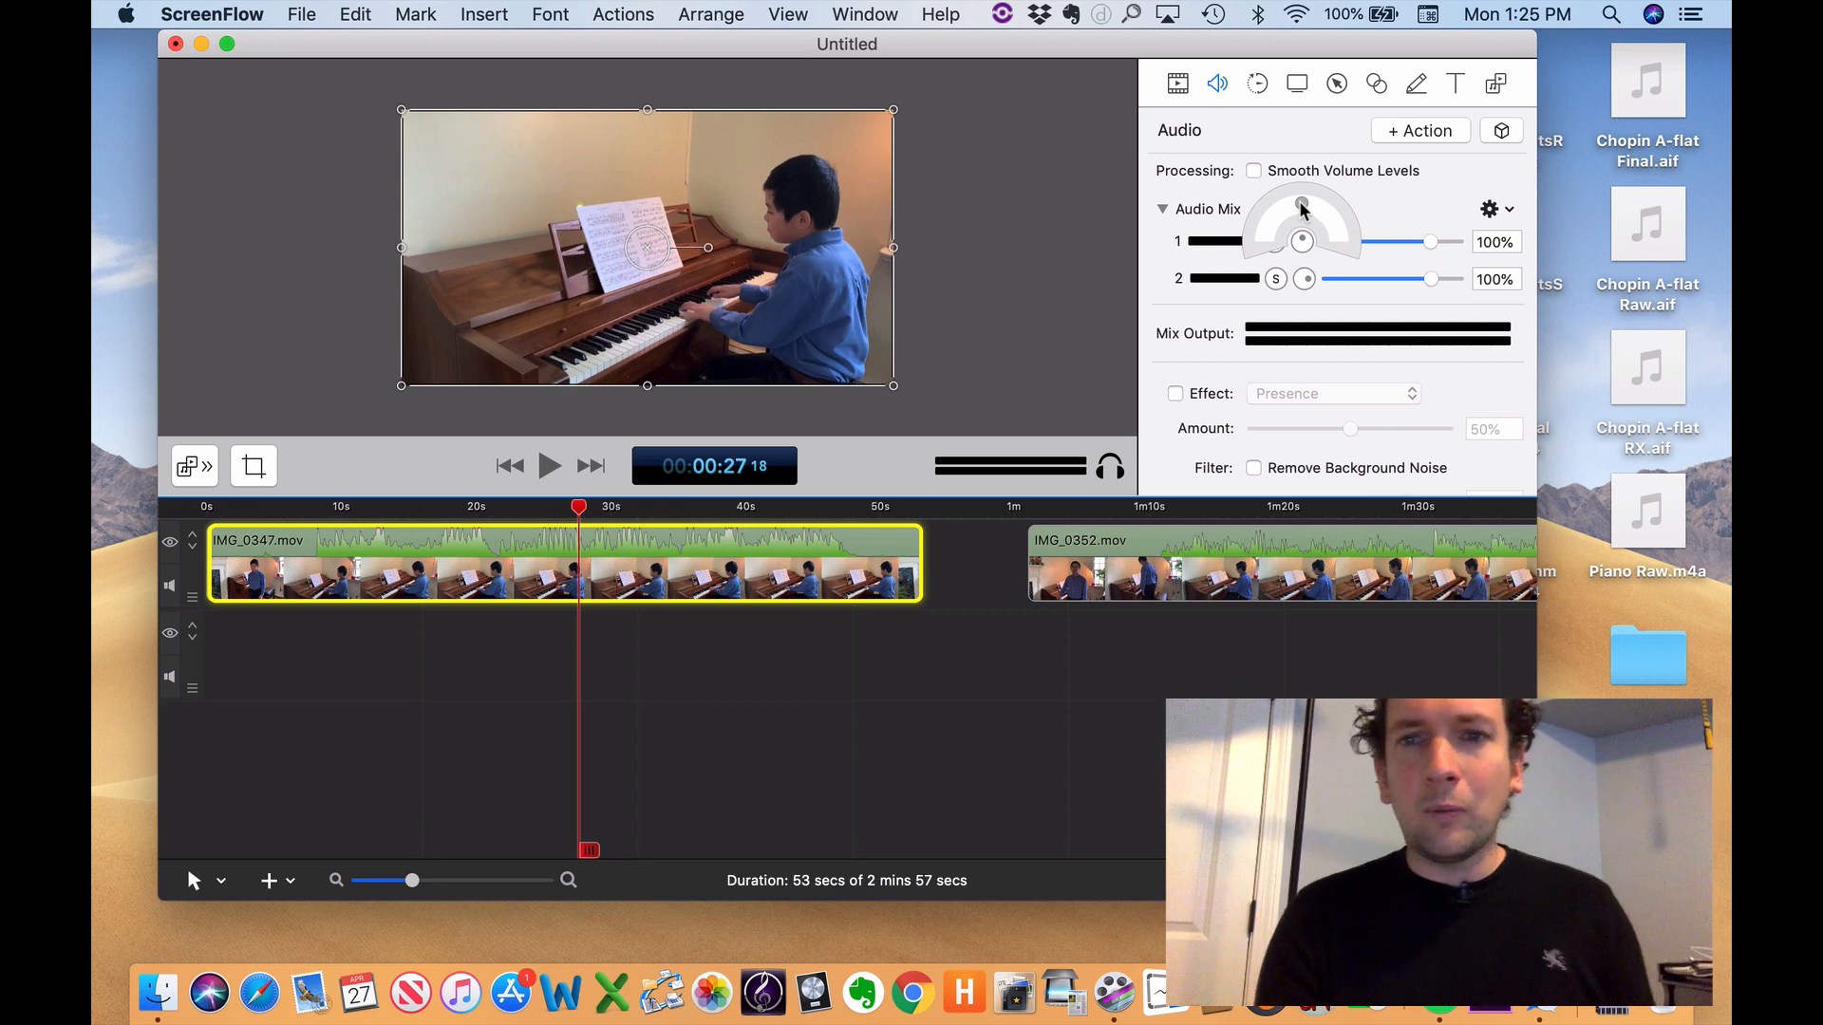
{"action": "left_click", "coordinate": [1242, 266]}
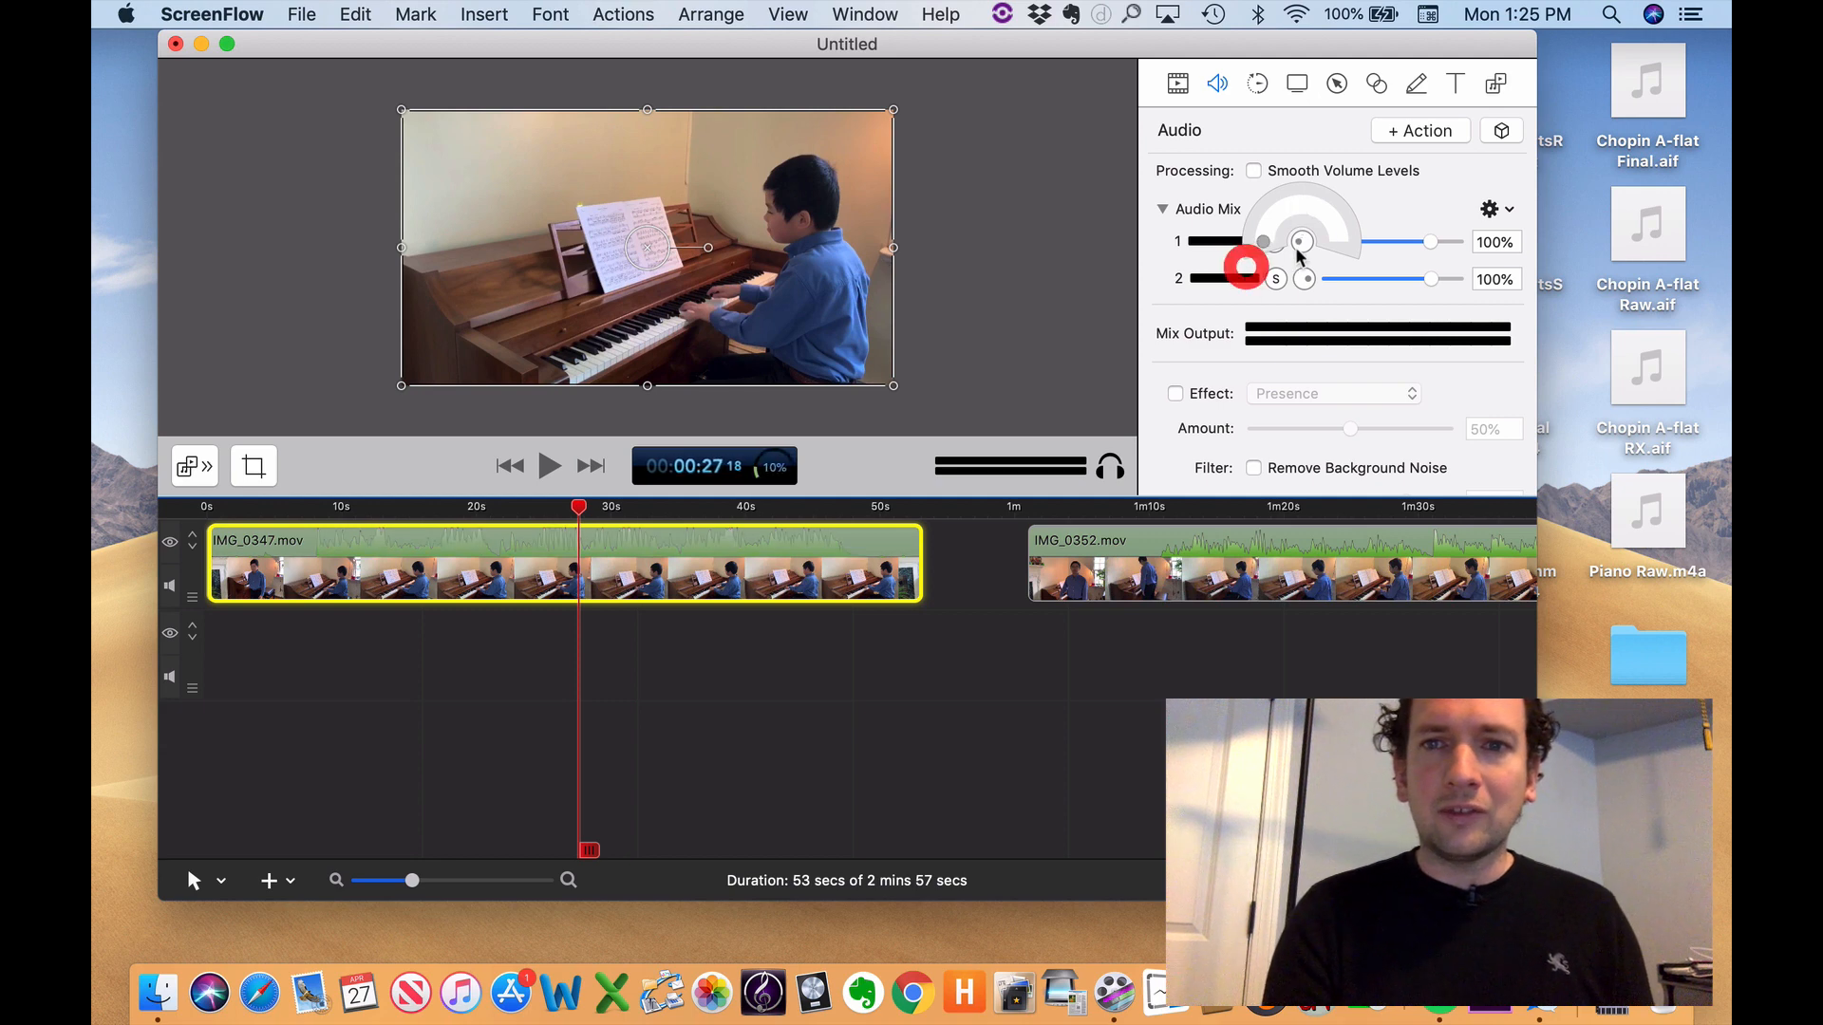
- Enable an audio effect on IMG_0347.mov, place the playhead at about 7 s and choose the Large Hall effect
{"action": "scroll", "coordinate": [1210, 311], "scroll_direction": "down", "scroll_amount": 3}
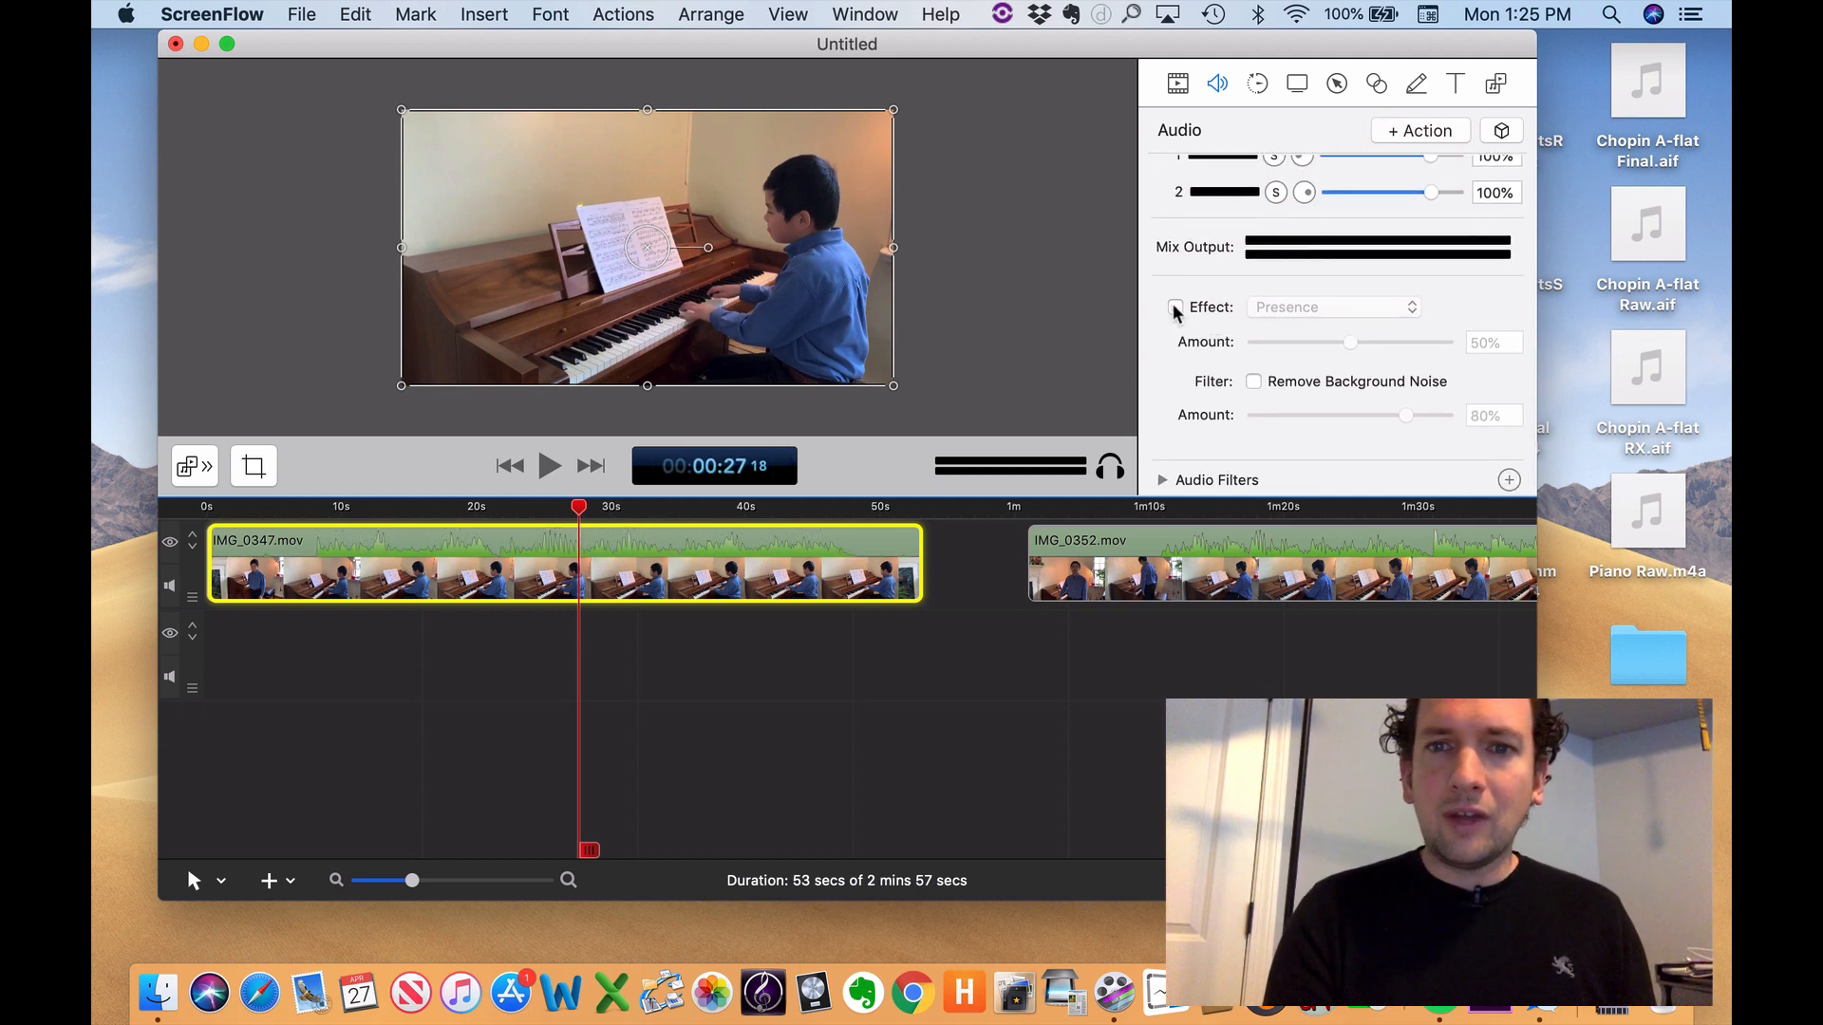
{"action": "left_click", "coordinate": [1175, 308]}
{"action": "left_click", "coordinate": [1306, 307]}
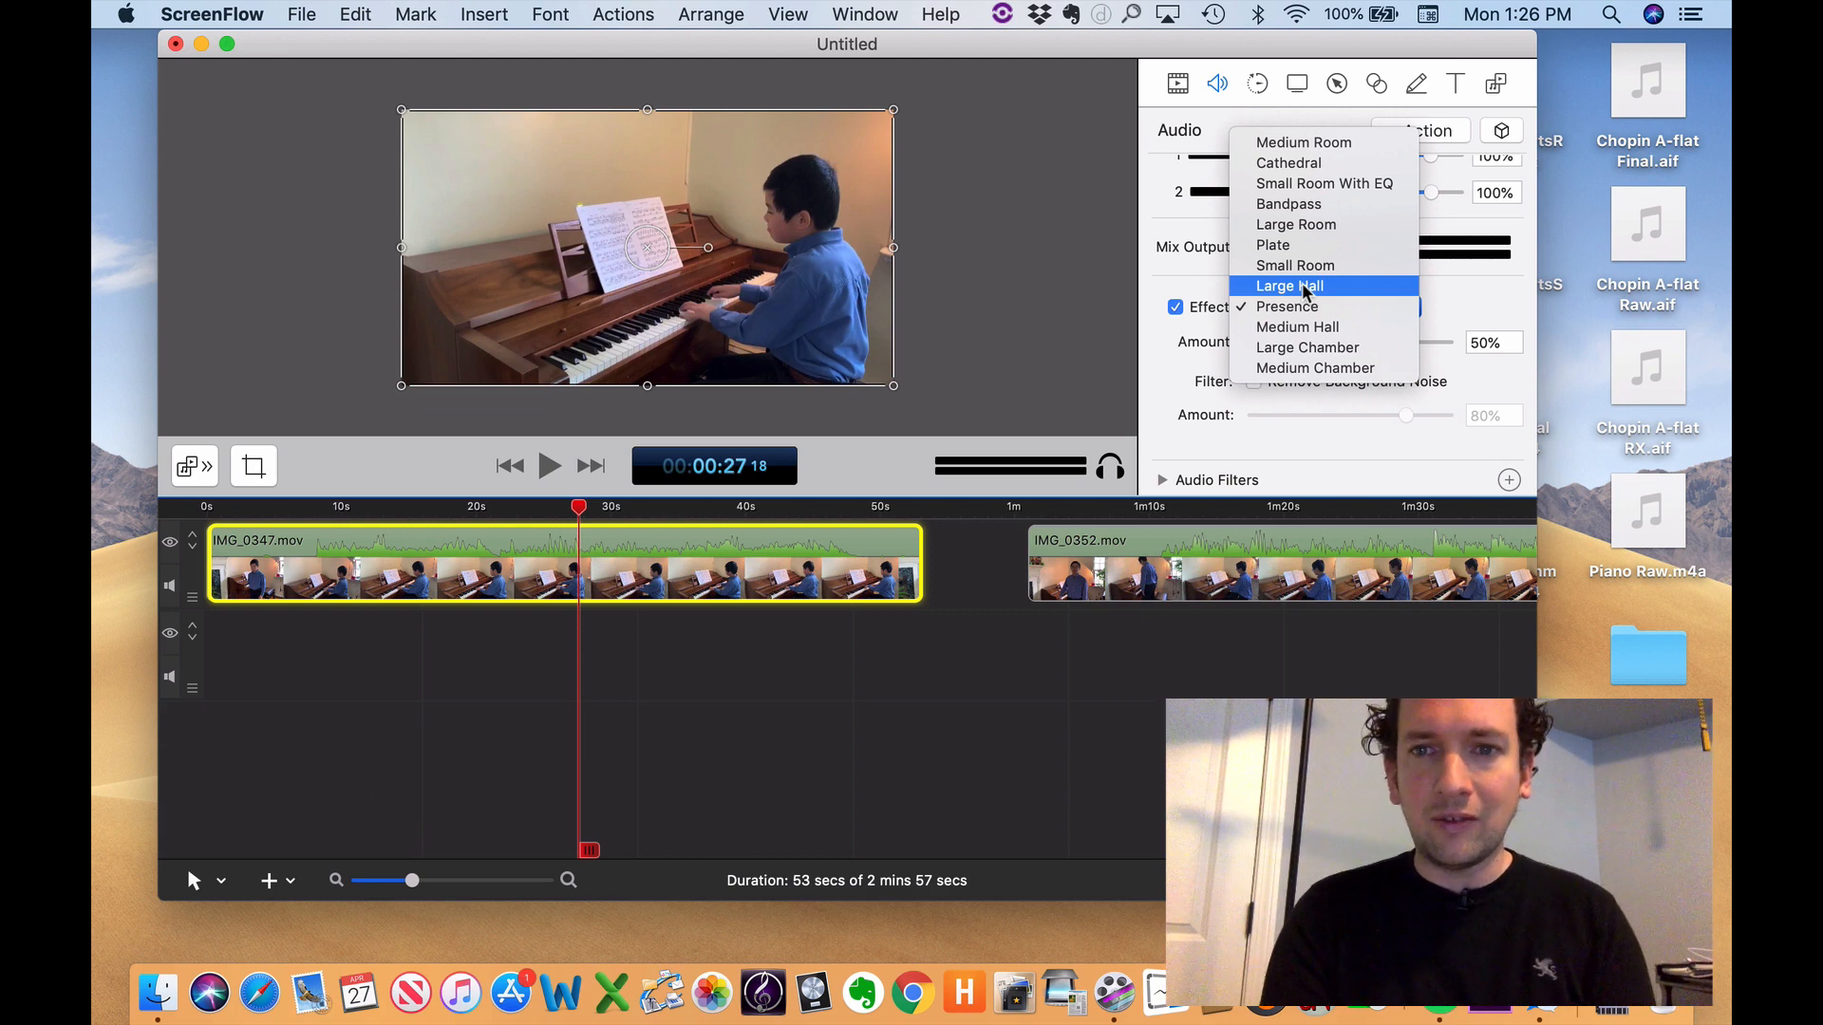
{"action": "left_click", "coordinate": [522, 511]}
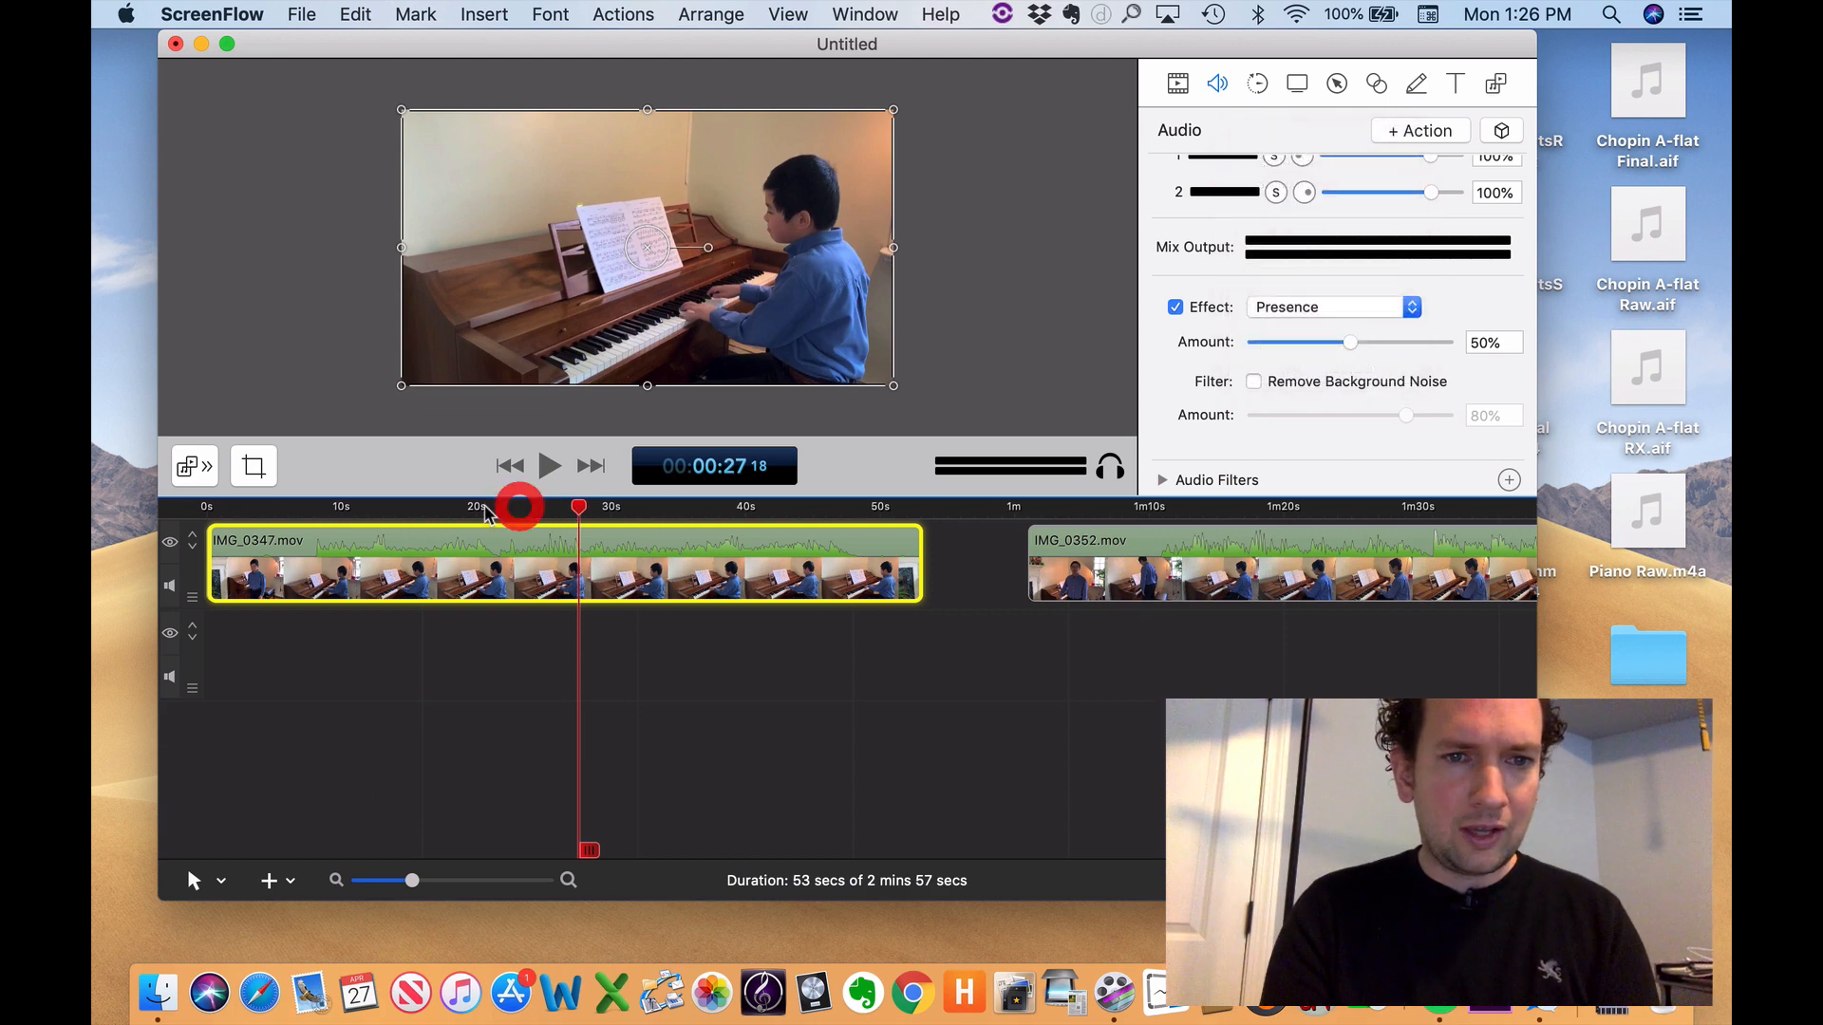
{"action": "left_click", "coordinate": [328, 510]}
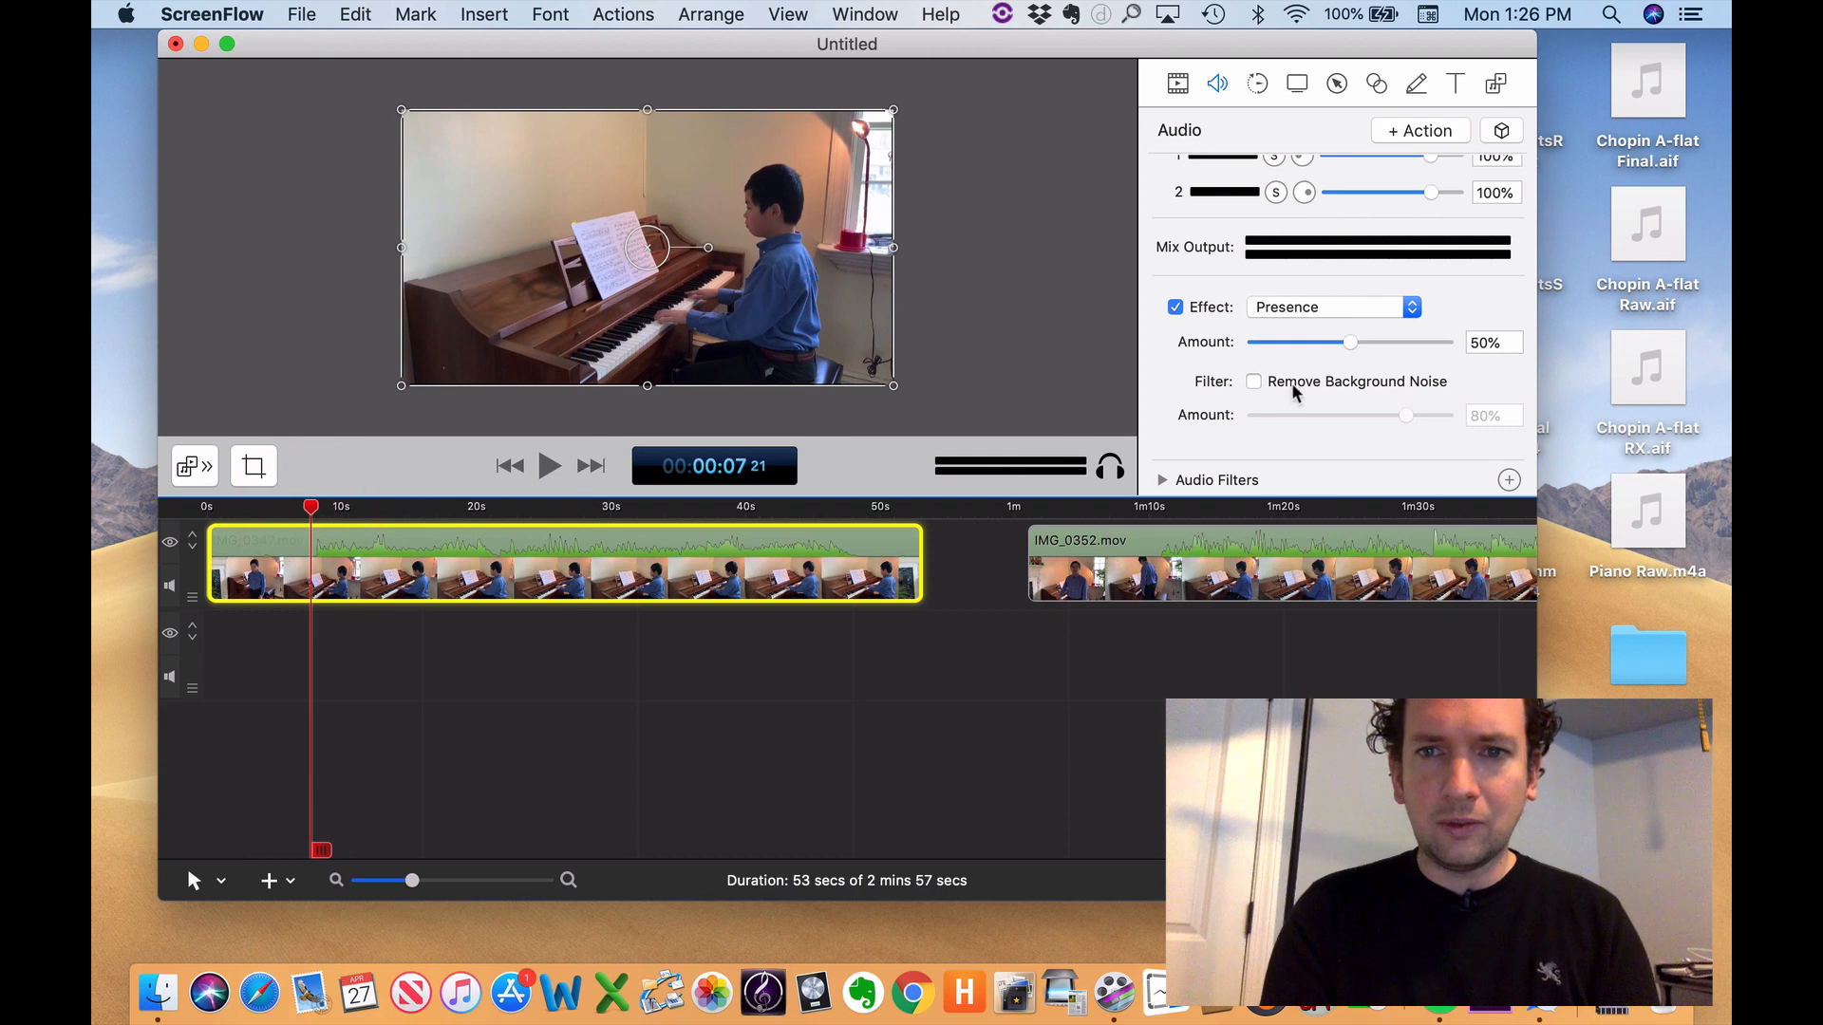
{"action": "left_click", "coordinate": [1291, 307]}
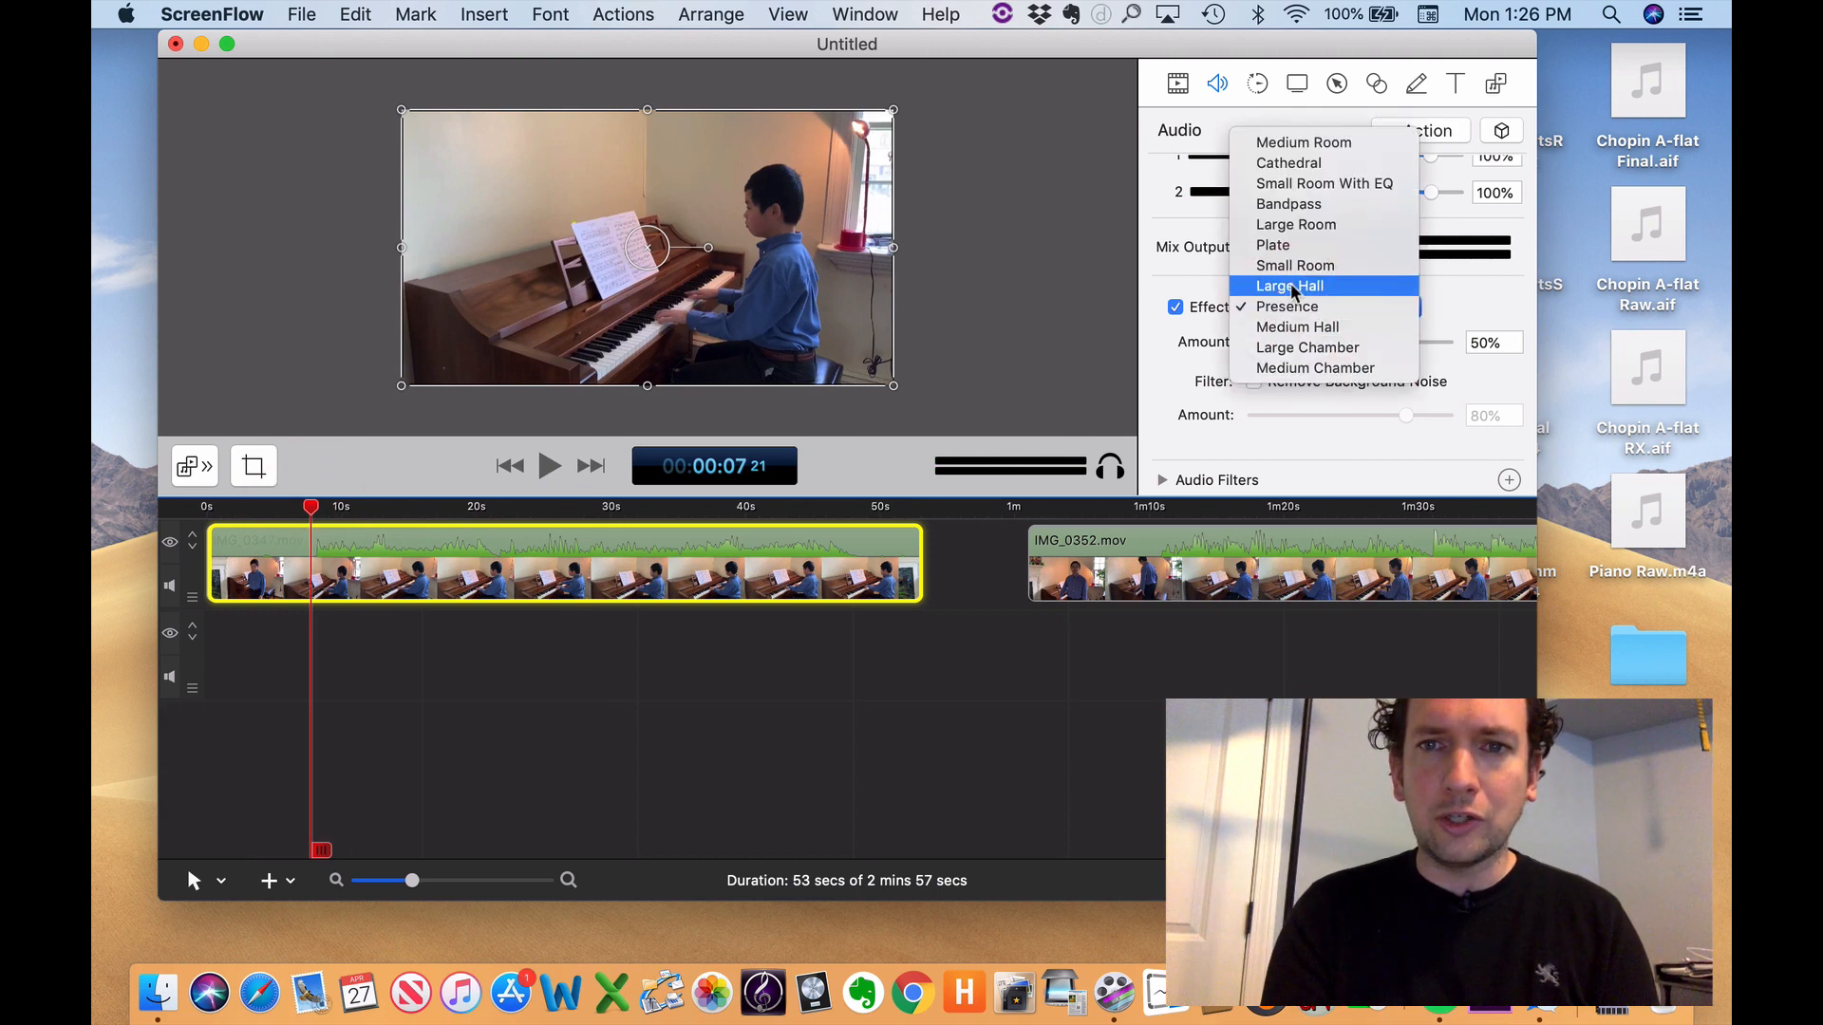
{"action": "left_click", "coordinate": [1290, 284]}
- Play IMG_0347.mov from about 7 s to hear the Large Hall effect
{"action": "key", "text": "space"}
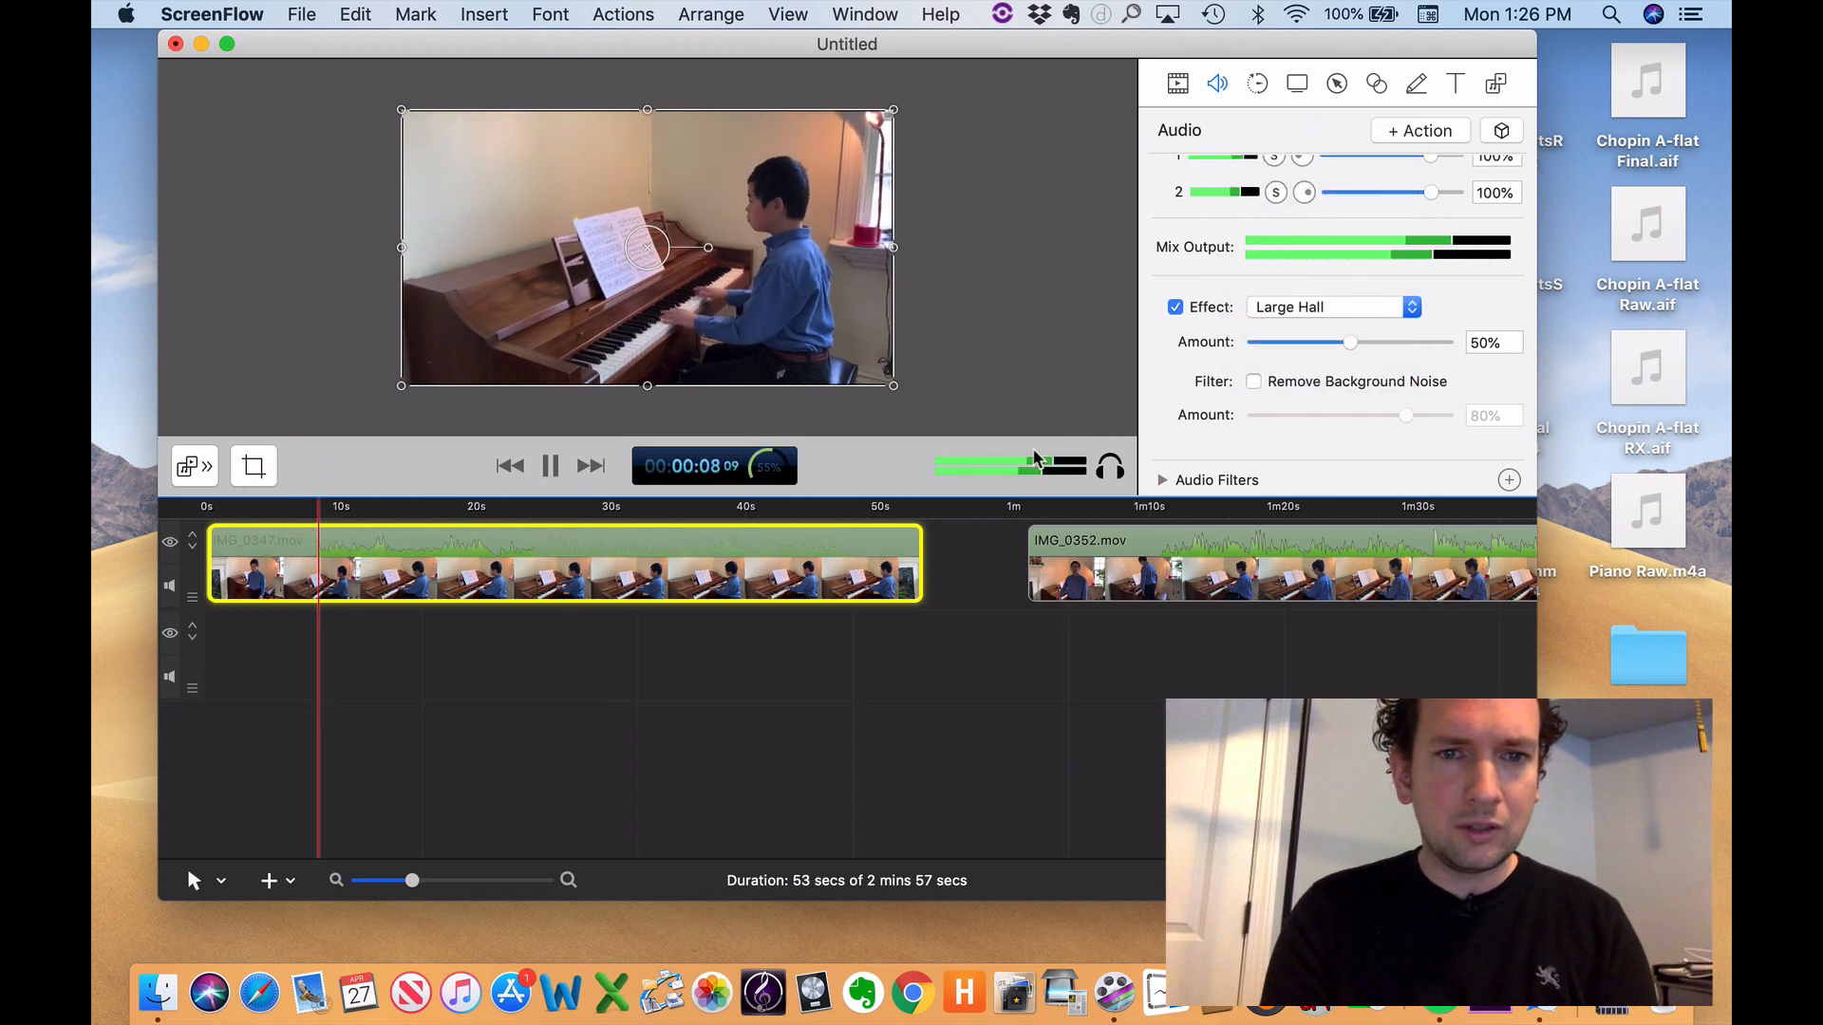
{"action": "key", "text": "space"}
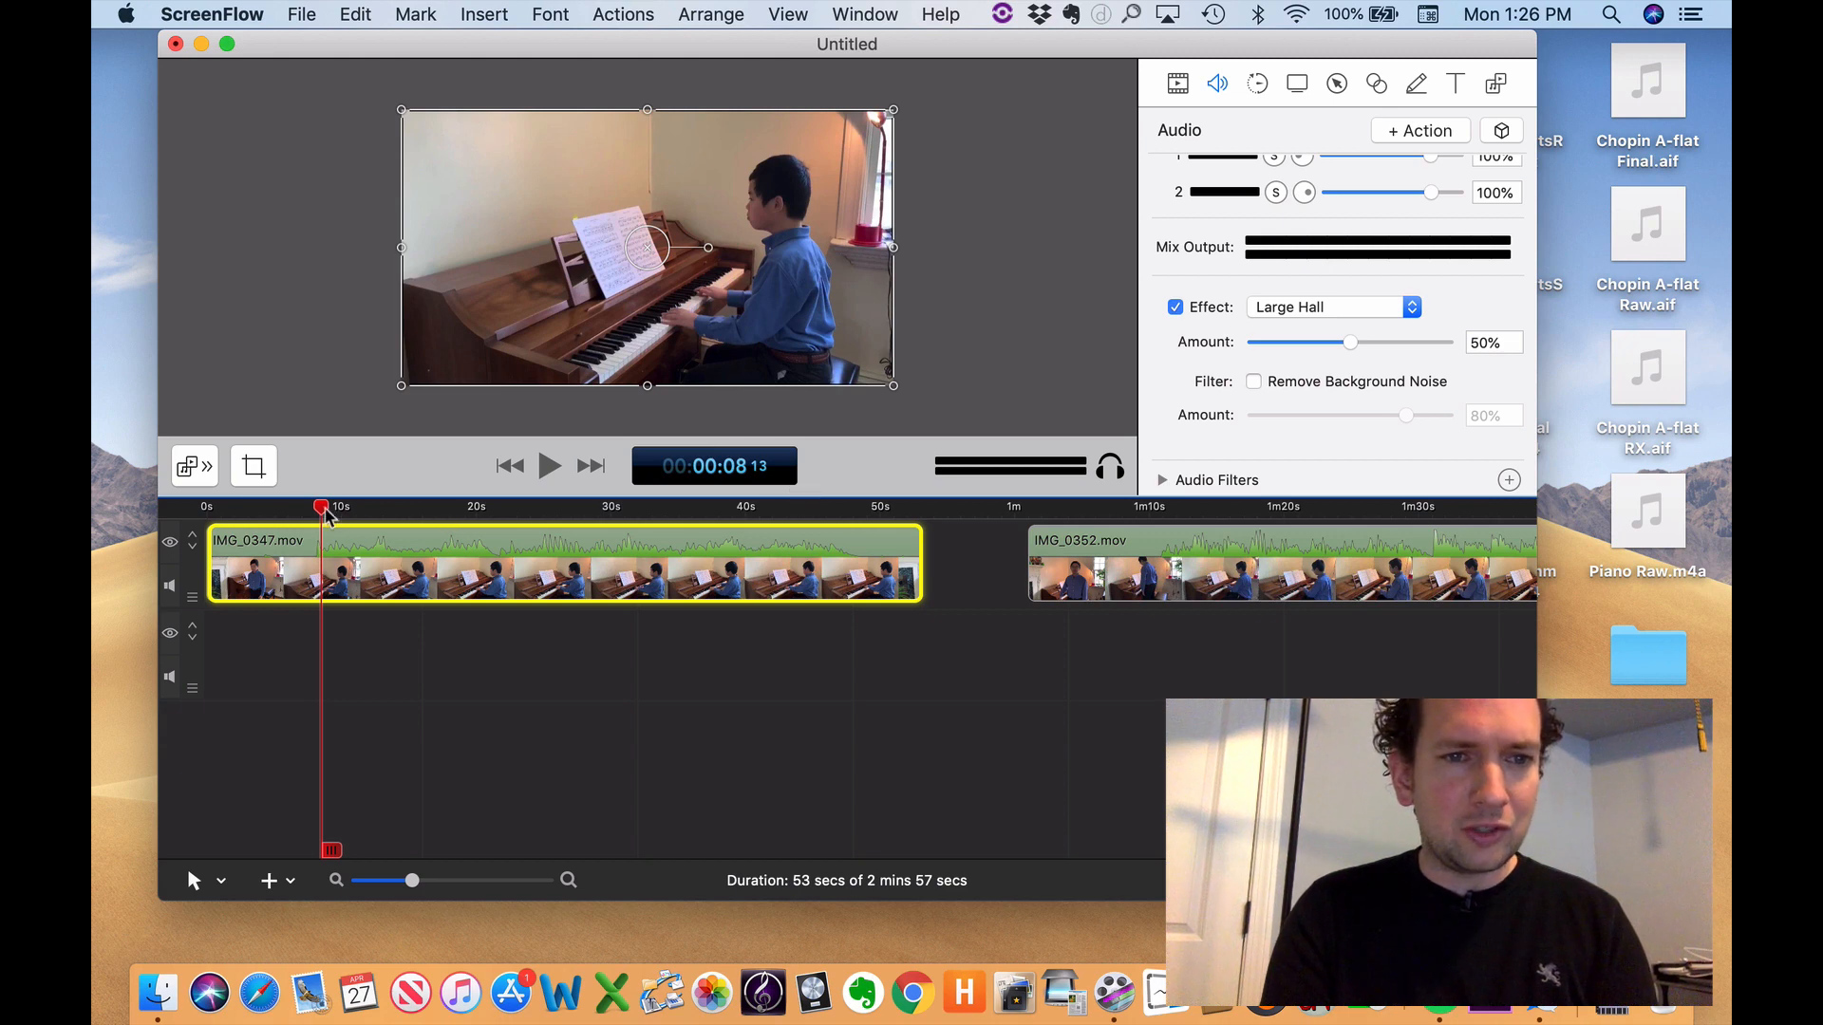
{"action": "left_click_drag", "start_coordinate": [322, 510], "coordinate": [310, 510]}
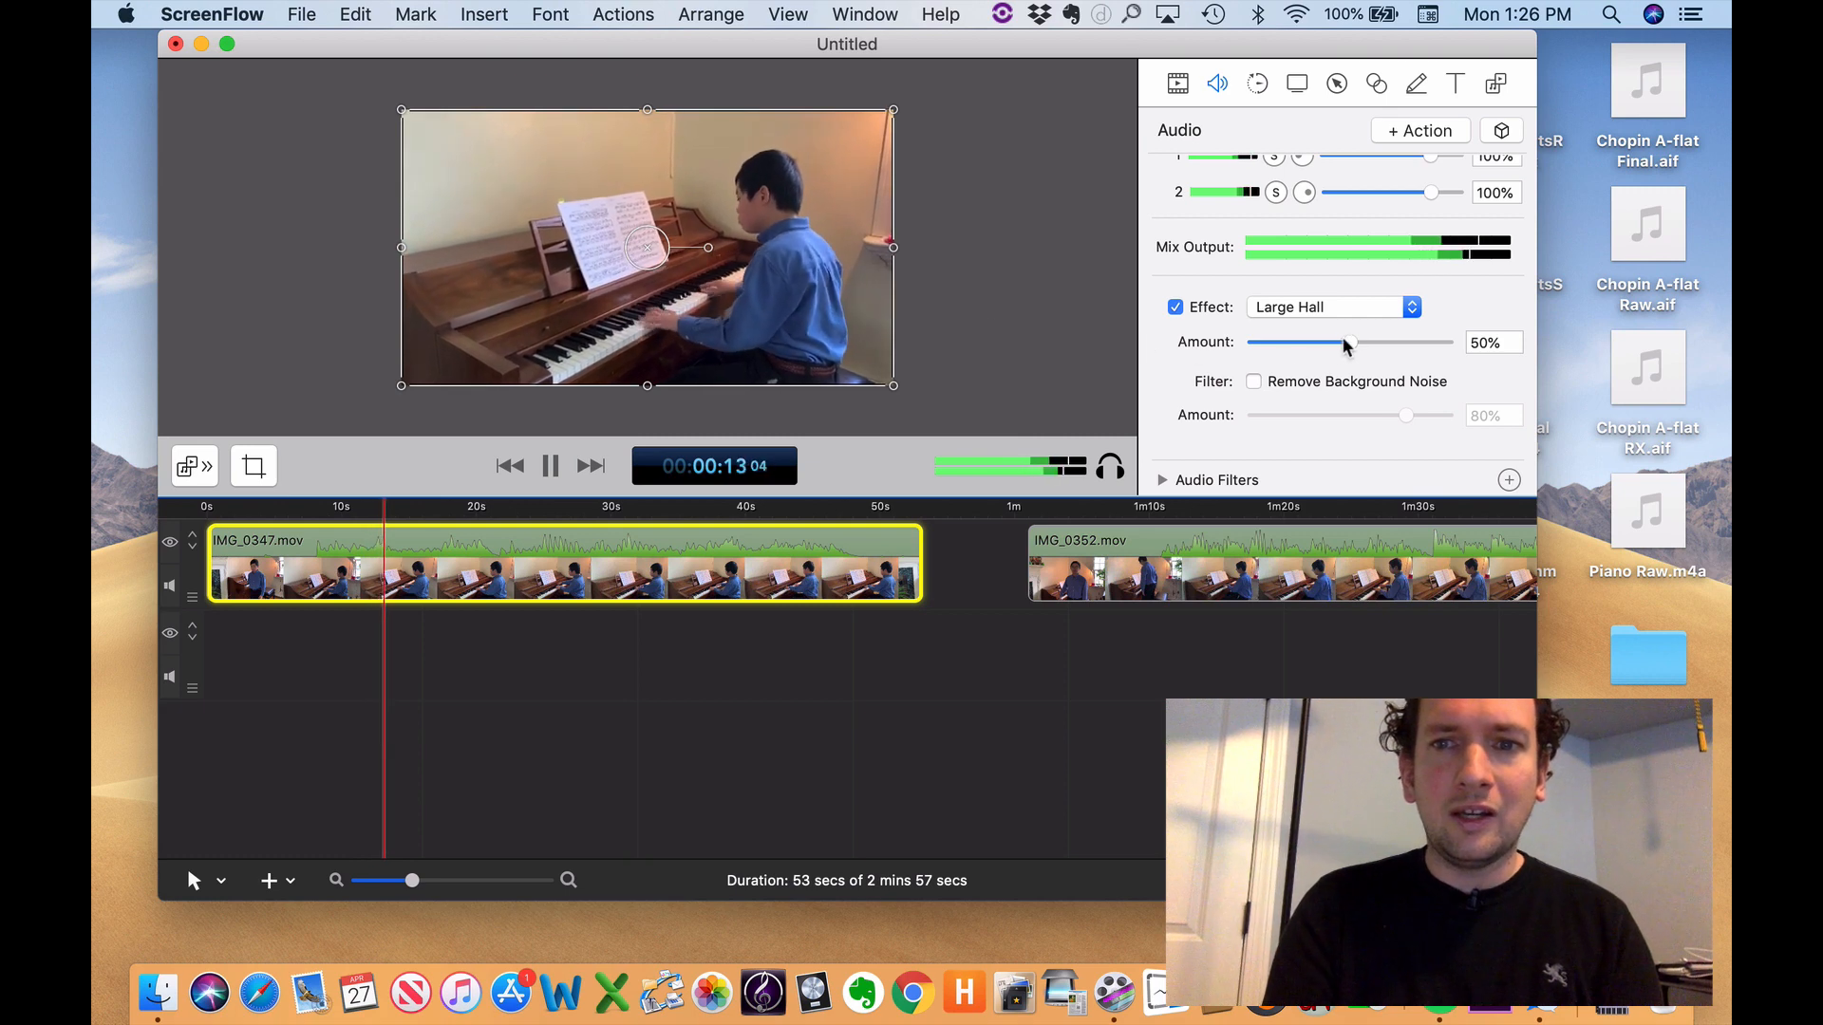
- Compare the Large Hall effect at amounts of 100% and about 12% during playback, and stop playing
{"action": "left_click_drag", "start_coordinate": [1355, 349], "coordinate": [1476, 356]}
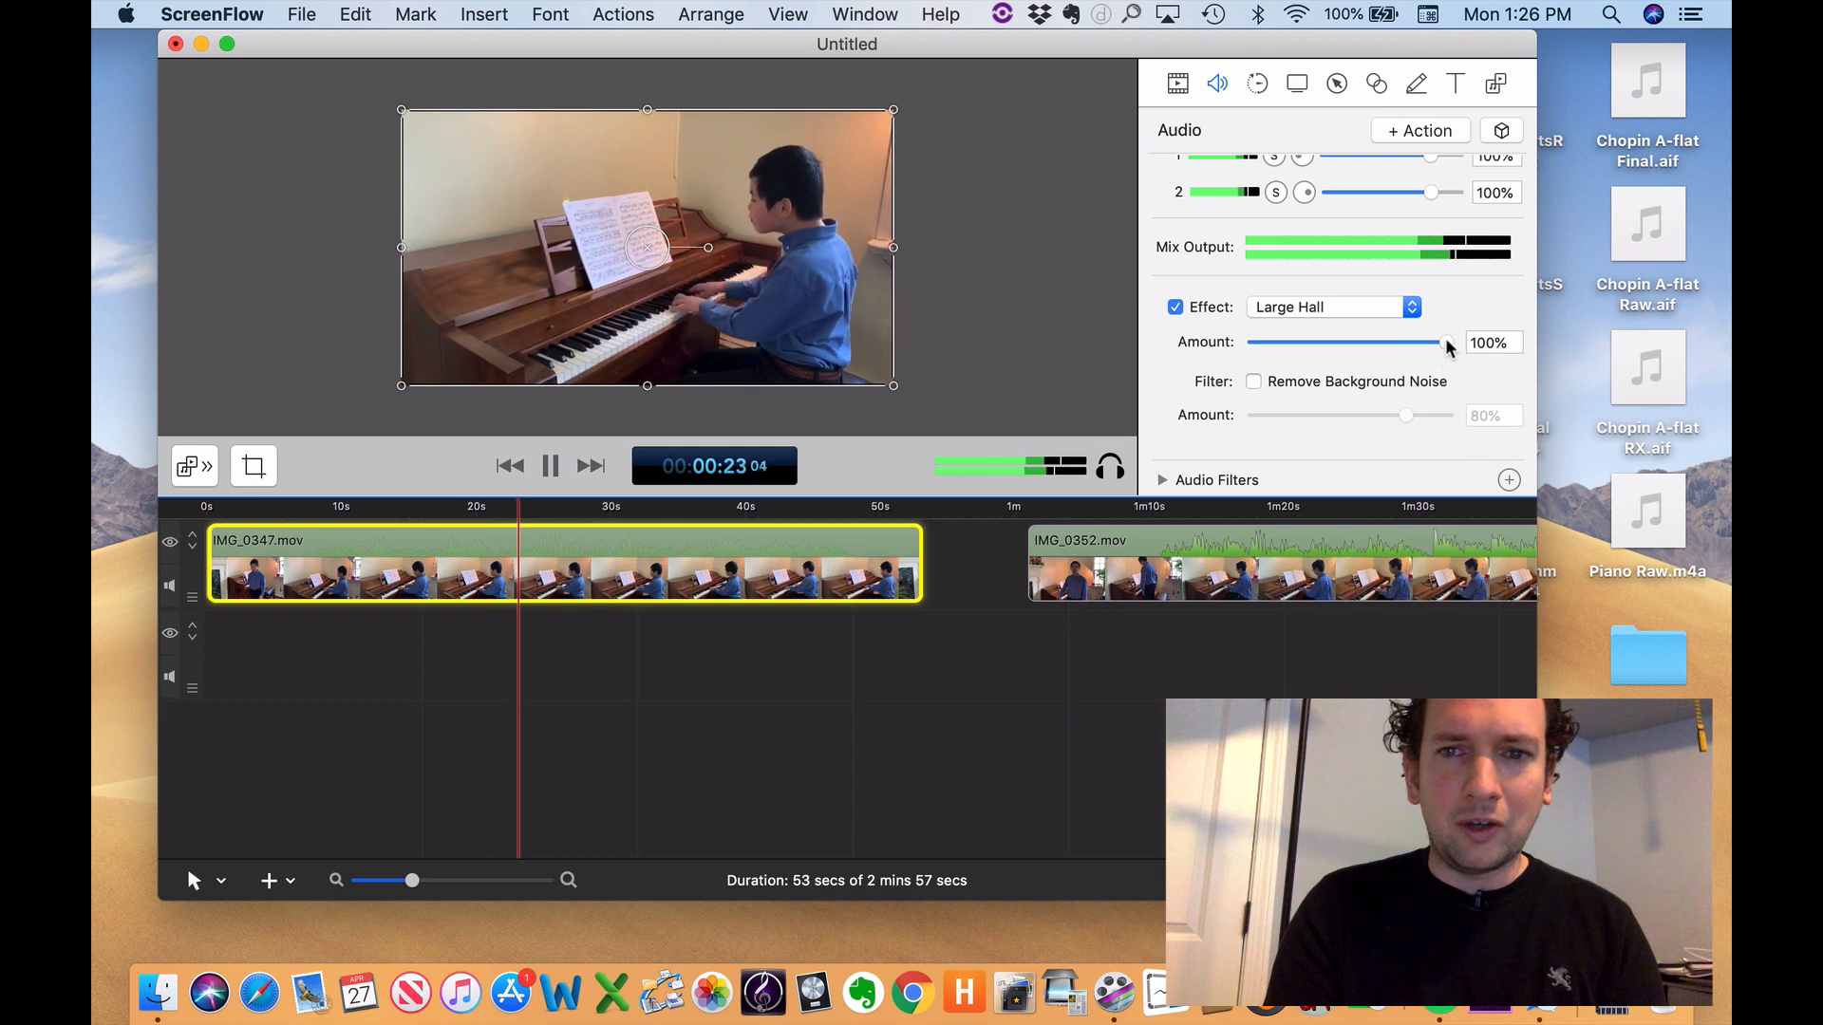
{"action": "left_click_drag", "start_coordinate": [1445, 343], "coordinate": [1275, 353]}
{"action": "left_click", "coordinate": [1275, 349]}
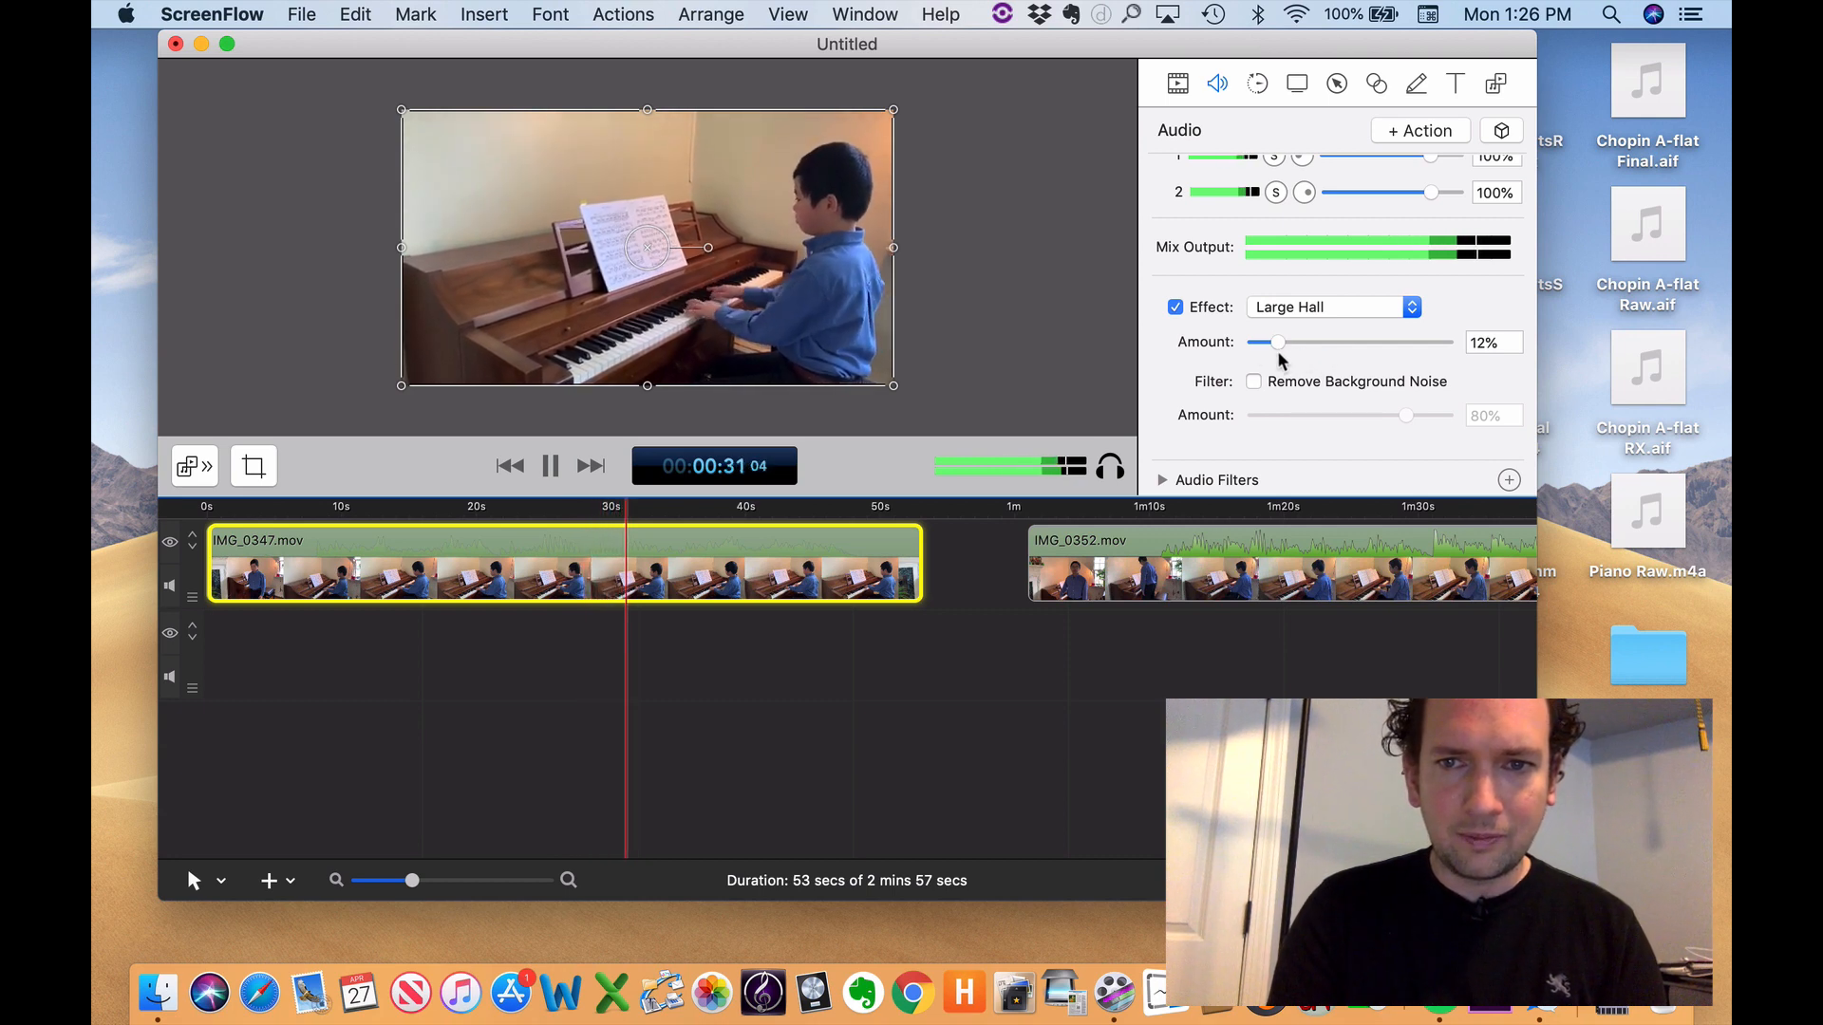
{"action": "key", "text": "space"}
- Set the Large Hall effect's amount to 100% and turn the audio effect off
{"action": "left_click", "coordinate": [1480, 345]}
{"action": "double_click", "coordinate": [1480, 345]}
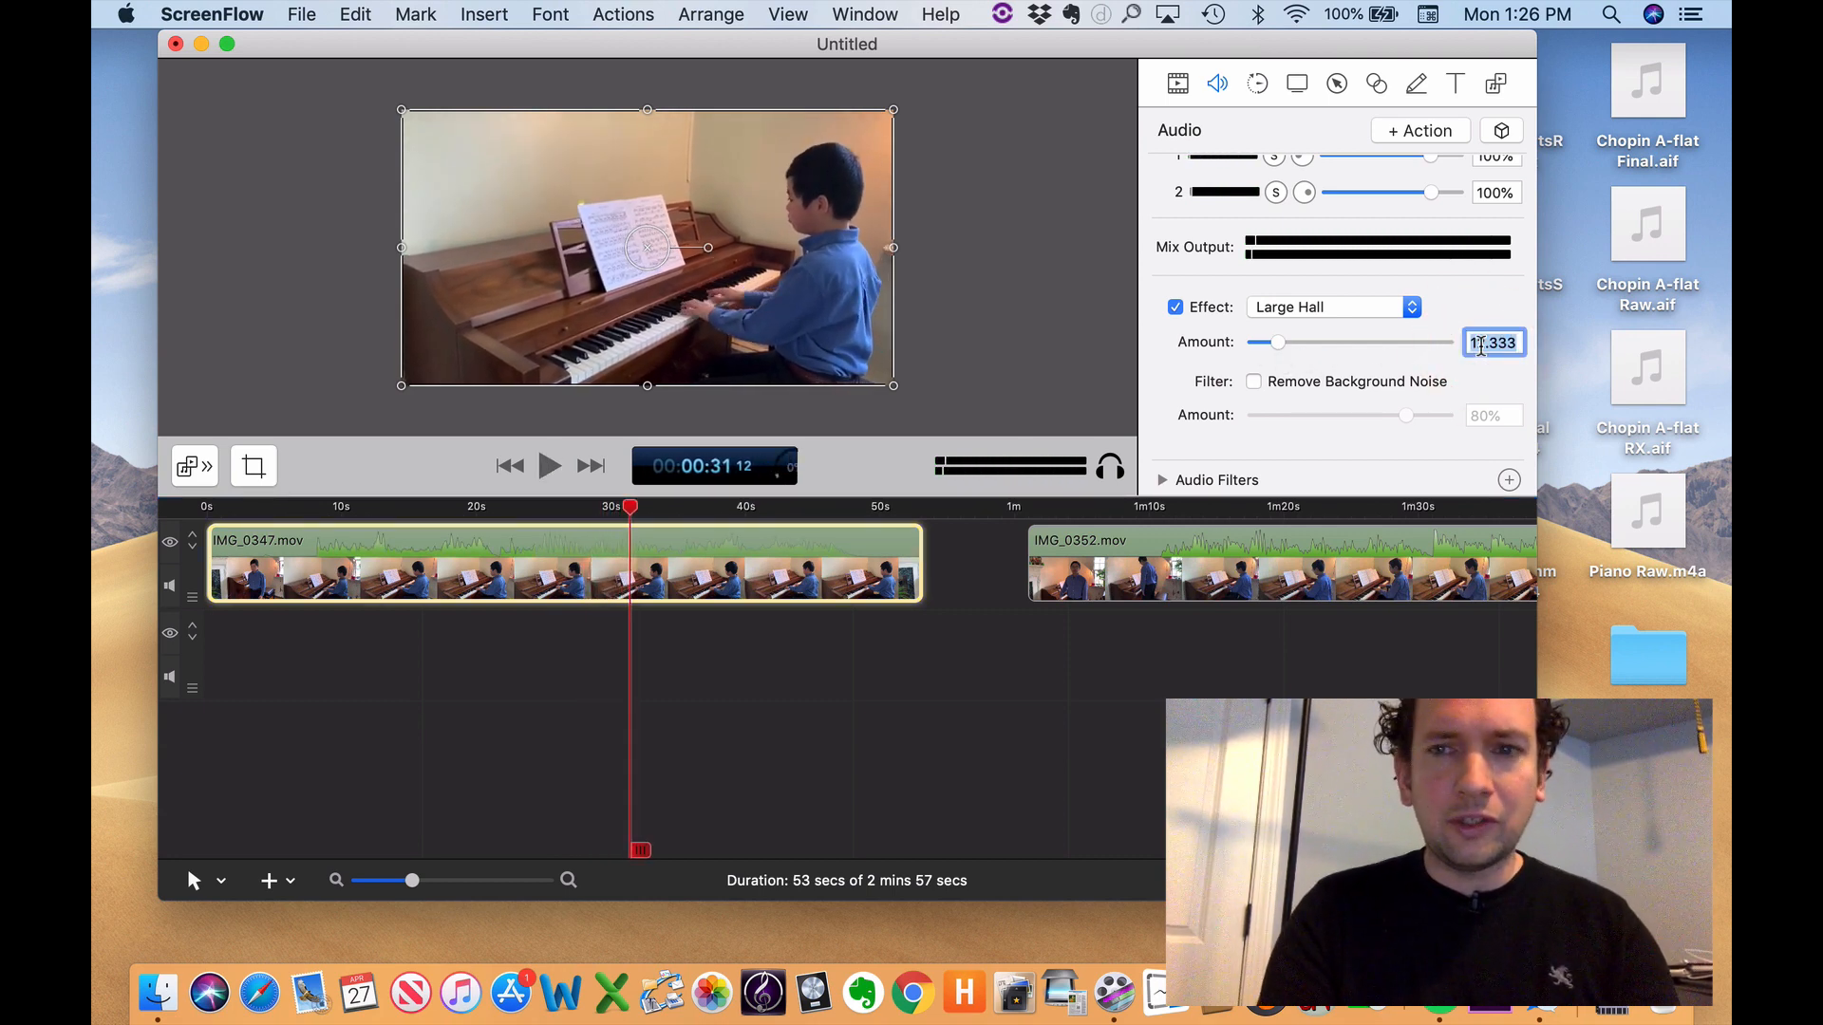
{"action": "type", "text": "100"}
{"action": "key", "text": "Return"}
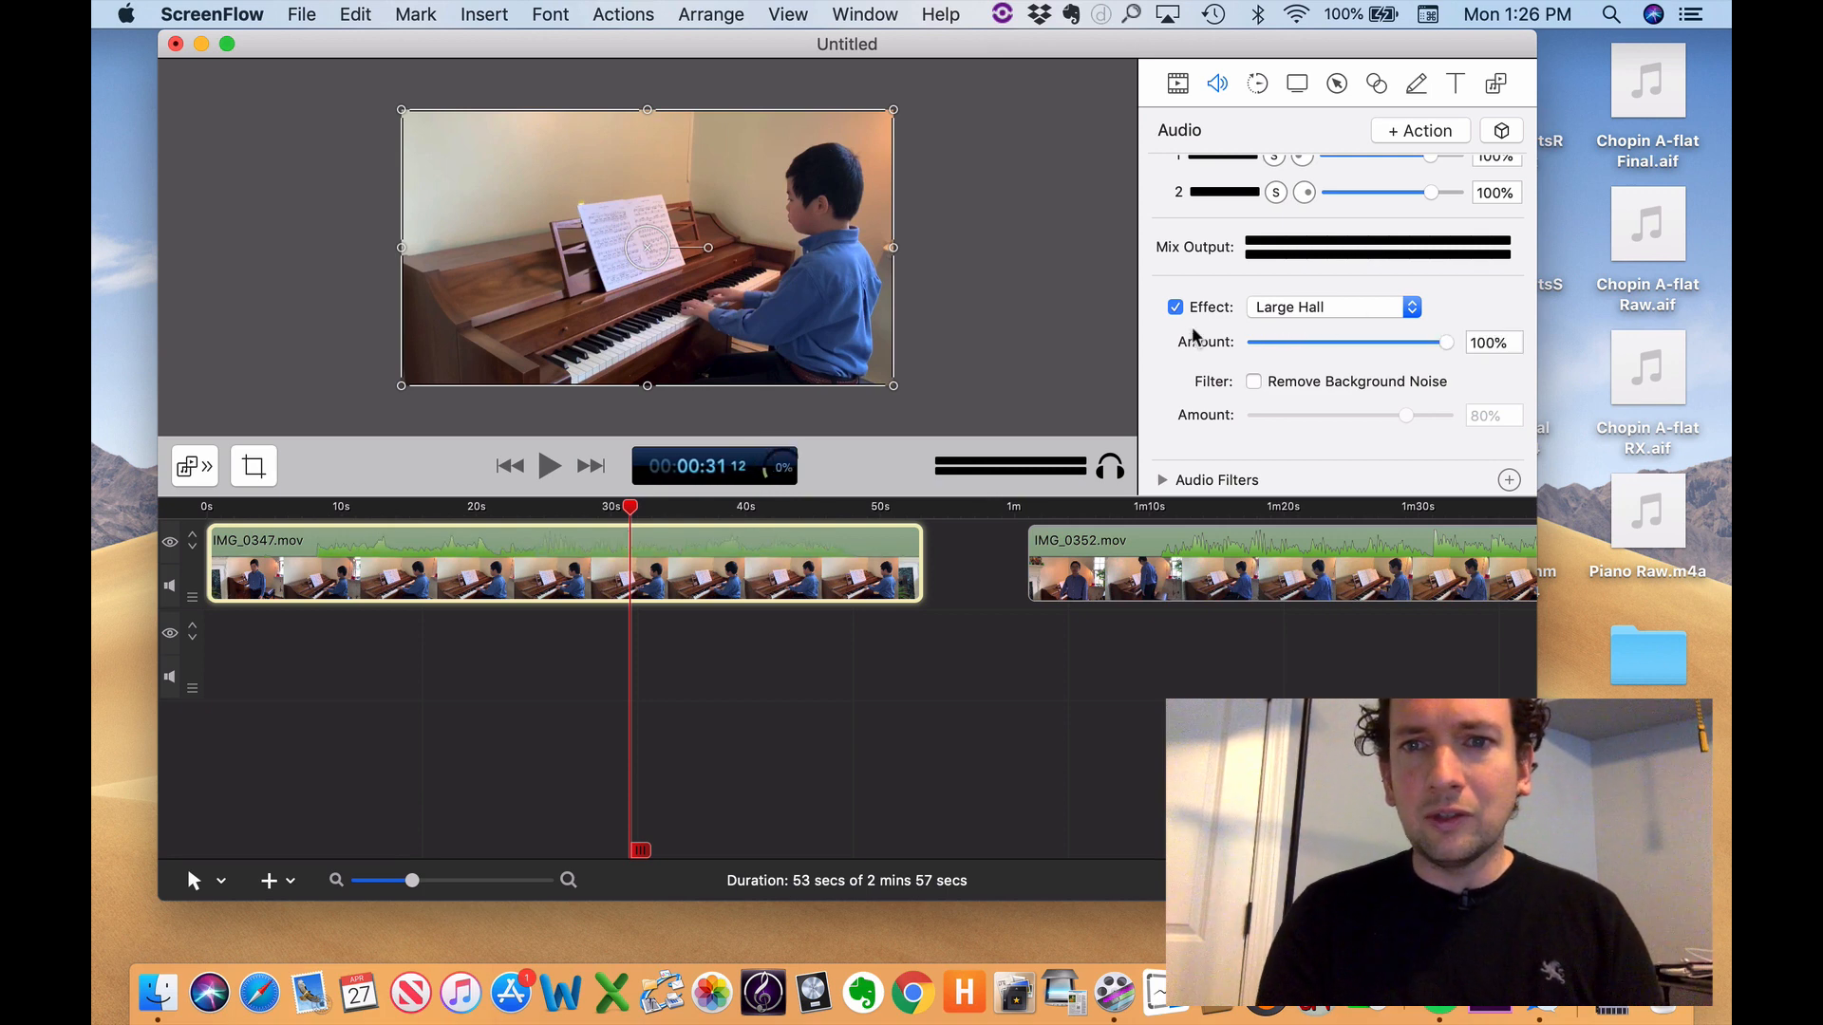
{"action": "left_click", "coordinate": [1176, 308]}
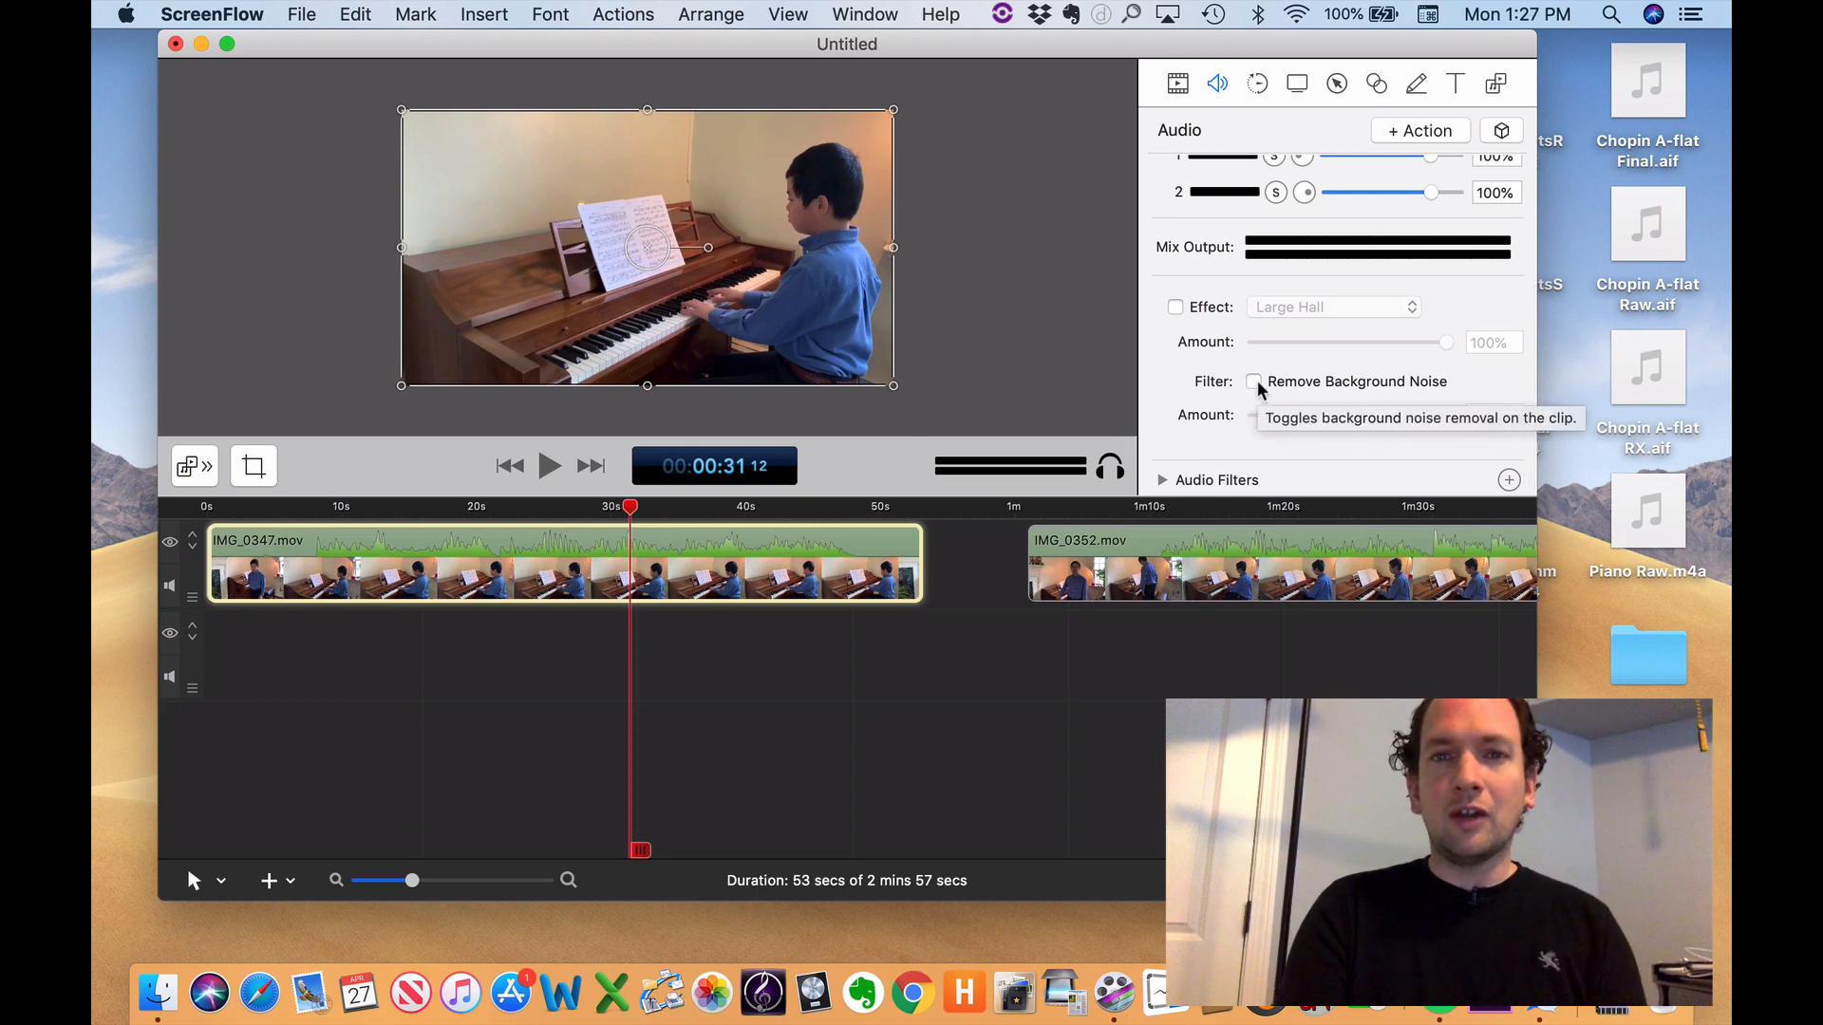
- Try background noise removal on IMG_0347.mov with an amount of about 49%, and switch it off again
{"action": "left_click", "coordinate": [1255, 381]}
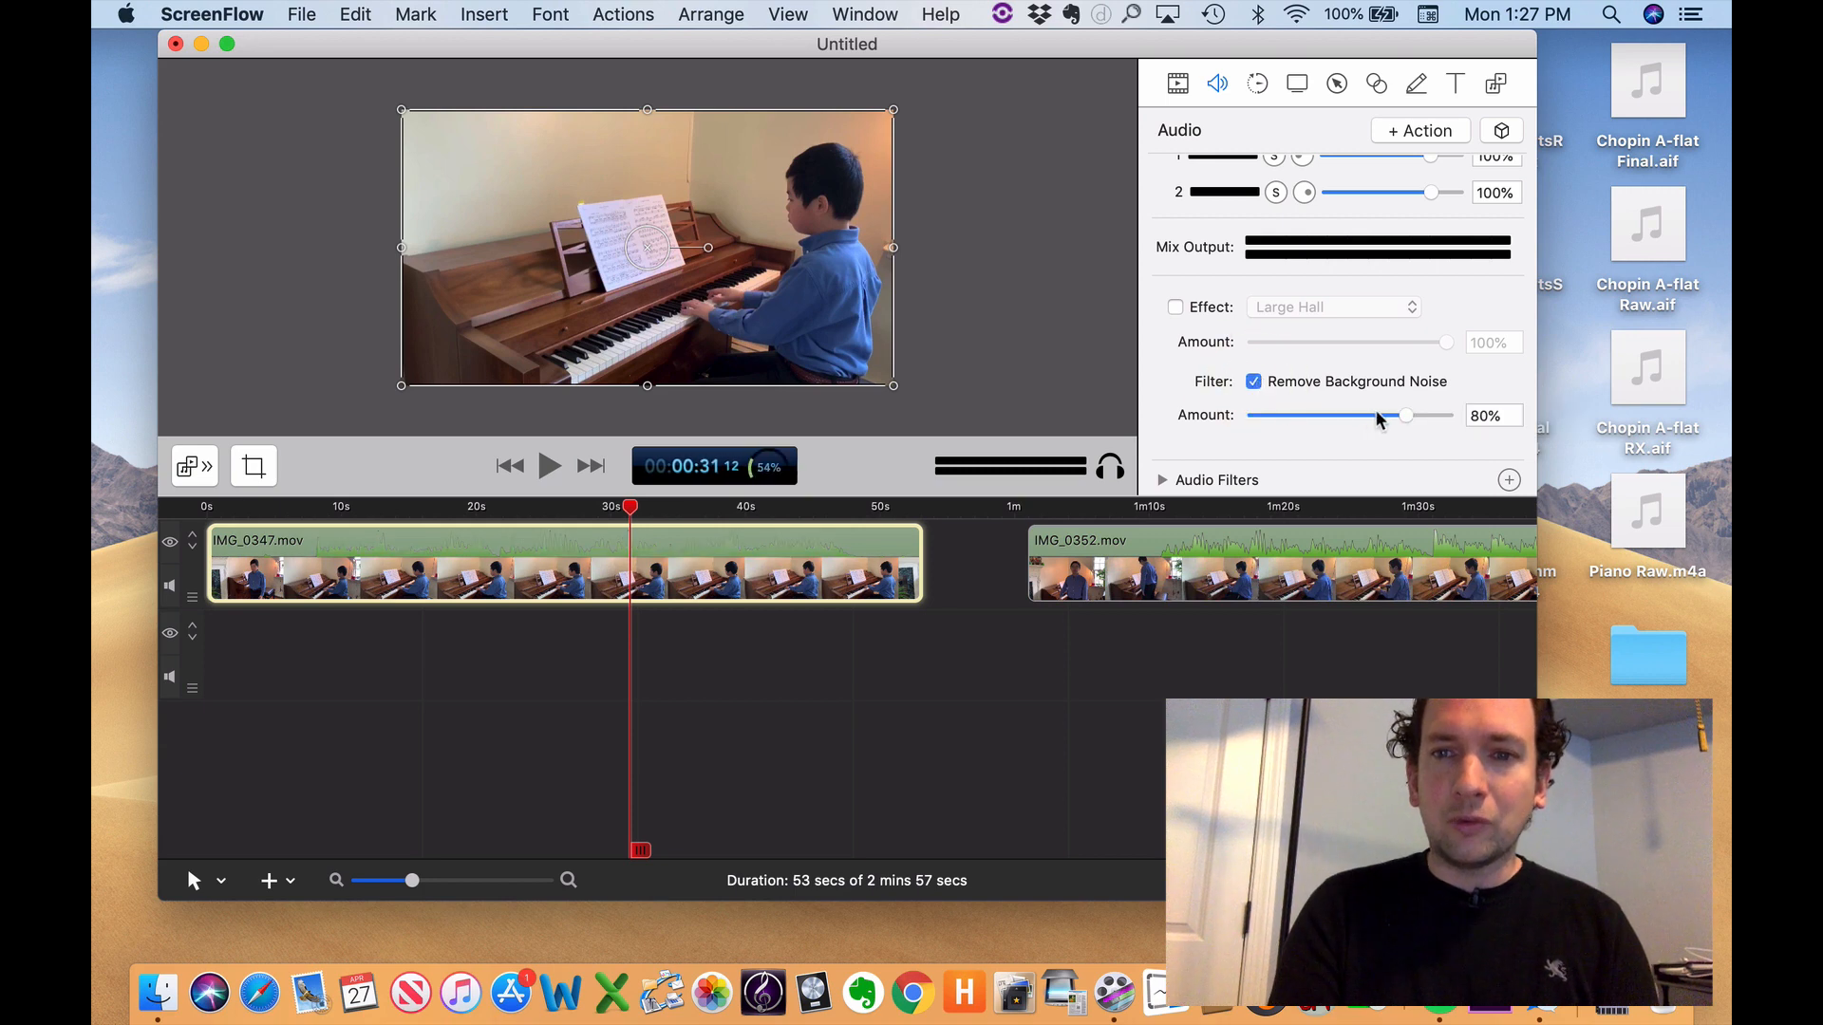
{"action": "left_click_drag", "start_coordinate": [1407, 415], "coordinate": [1337, 418]}
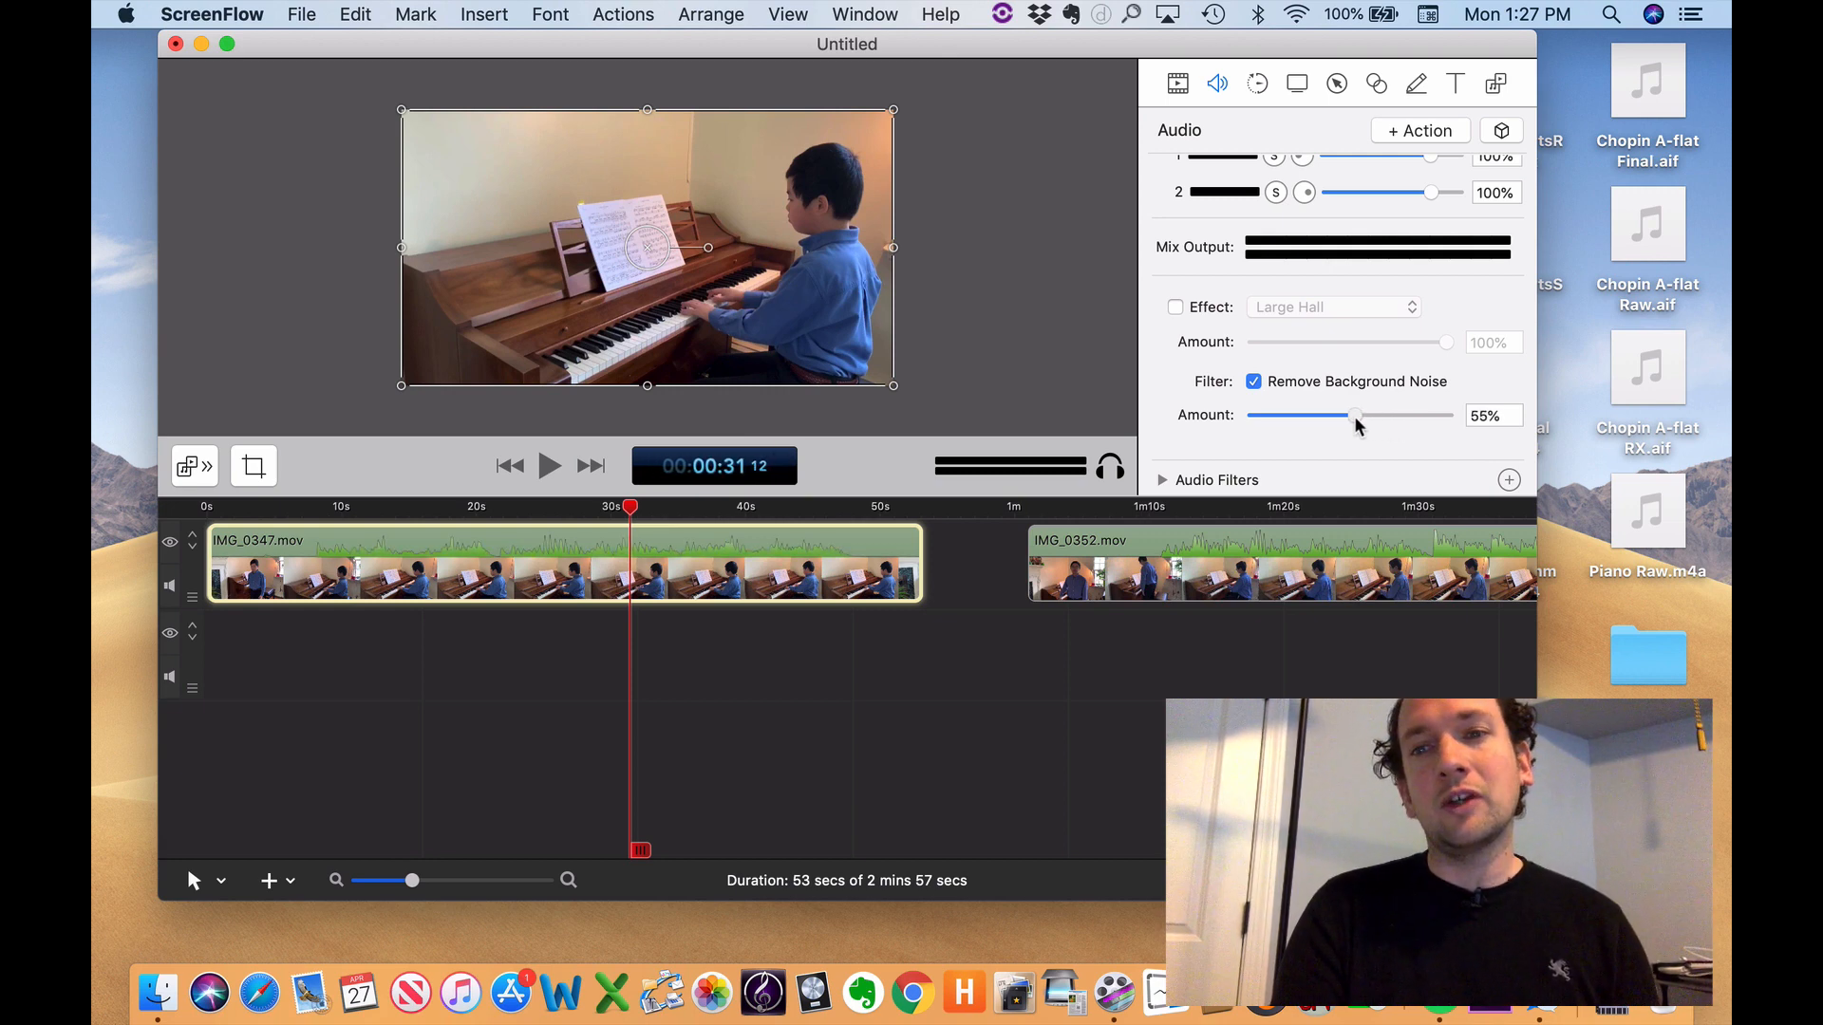
{"action": "left_click_drag", "start_coordinate": [1343, 417], "coordinate": [1342, 417]}
{"action": "left_click", "coordinate": [1249, 383]}
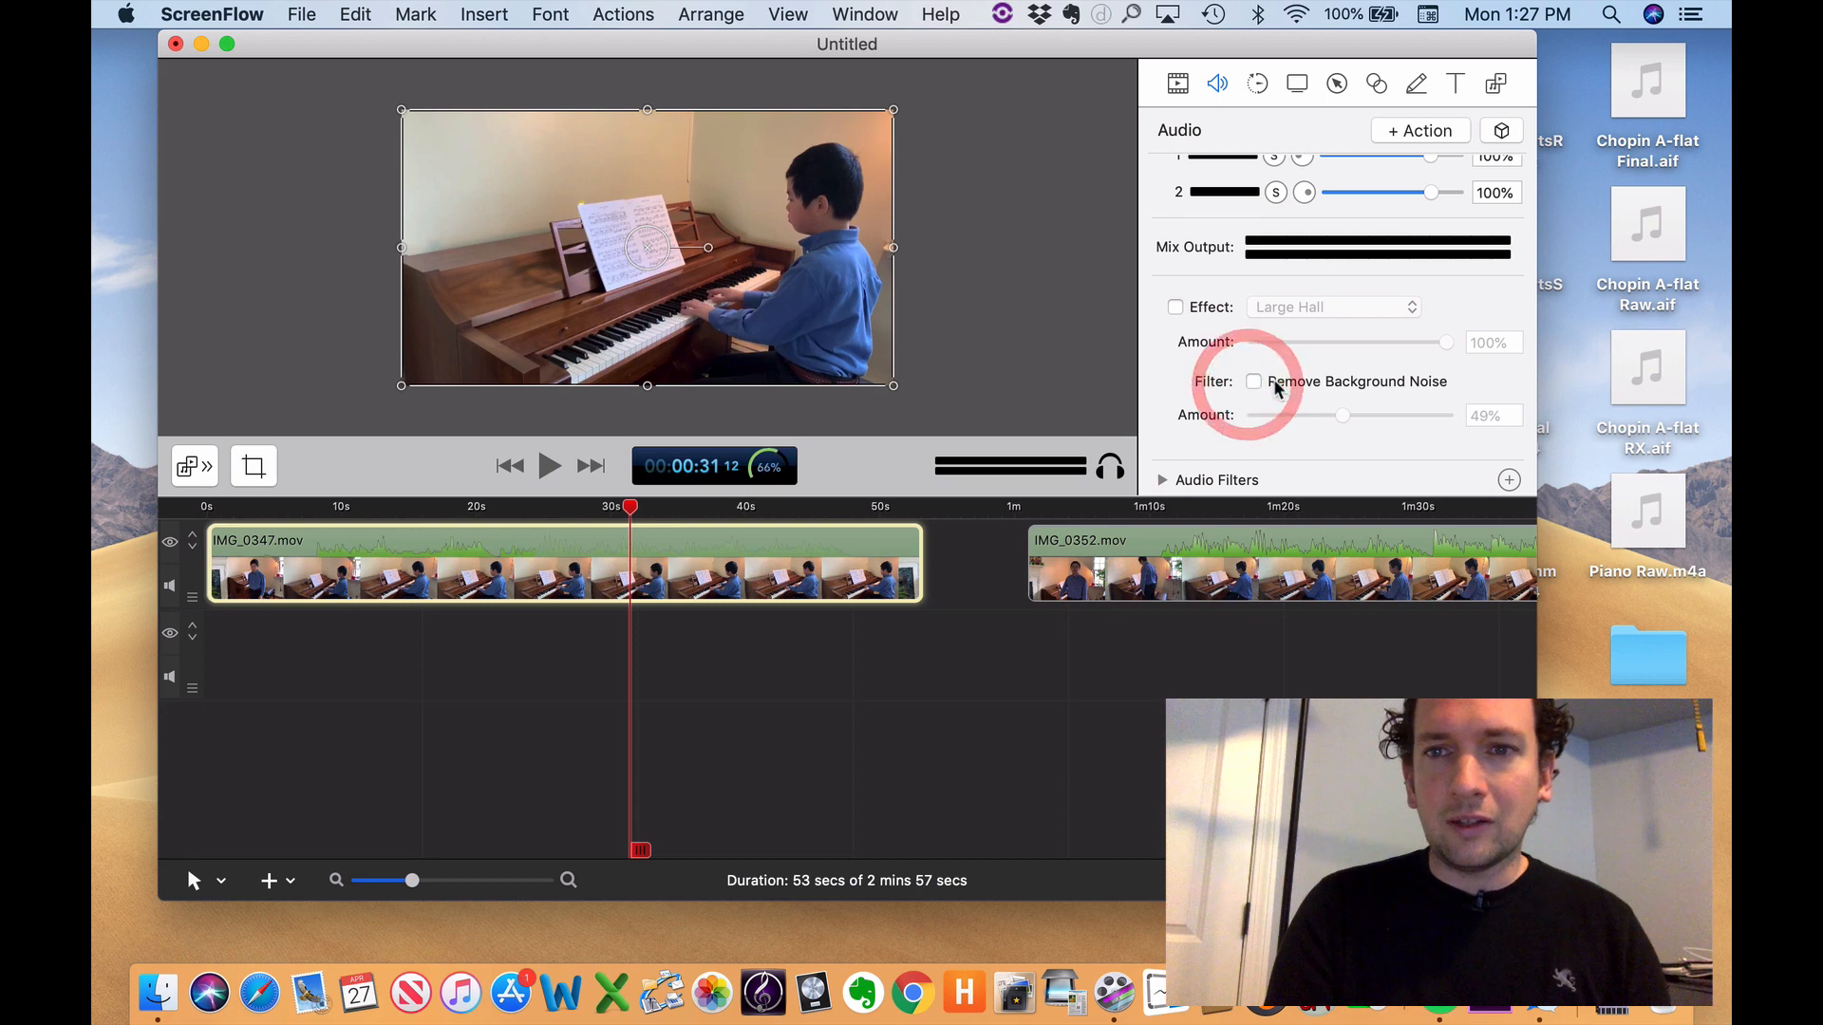
- Add an audio action to IMG_0347.mov at about 10 s and reposition it just past the playhead
{"action": "scroll", "coordinate": [1274, 382], "scroll_direction": "up", "scroll_amount": 5}
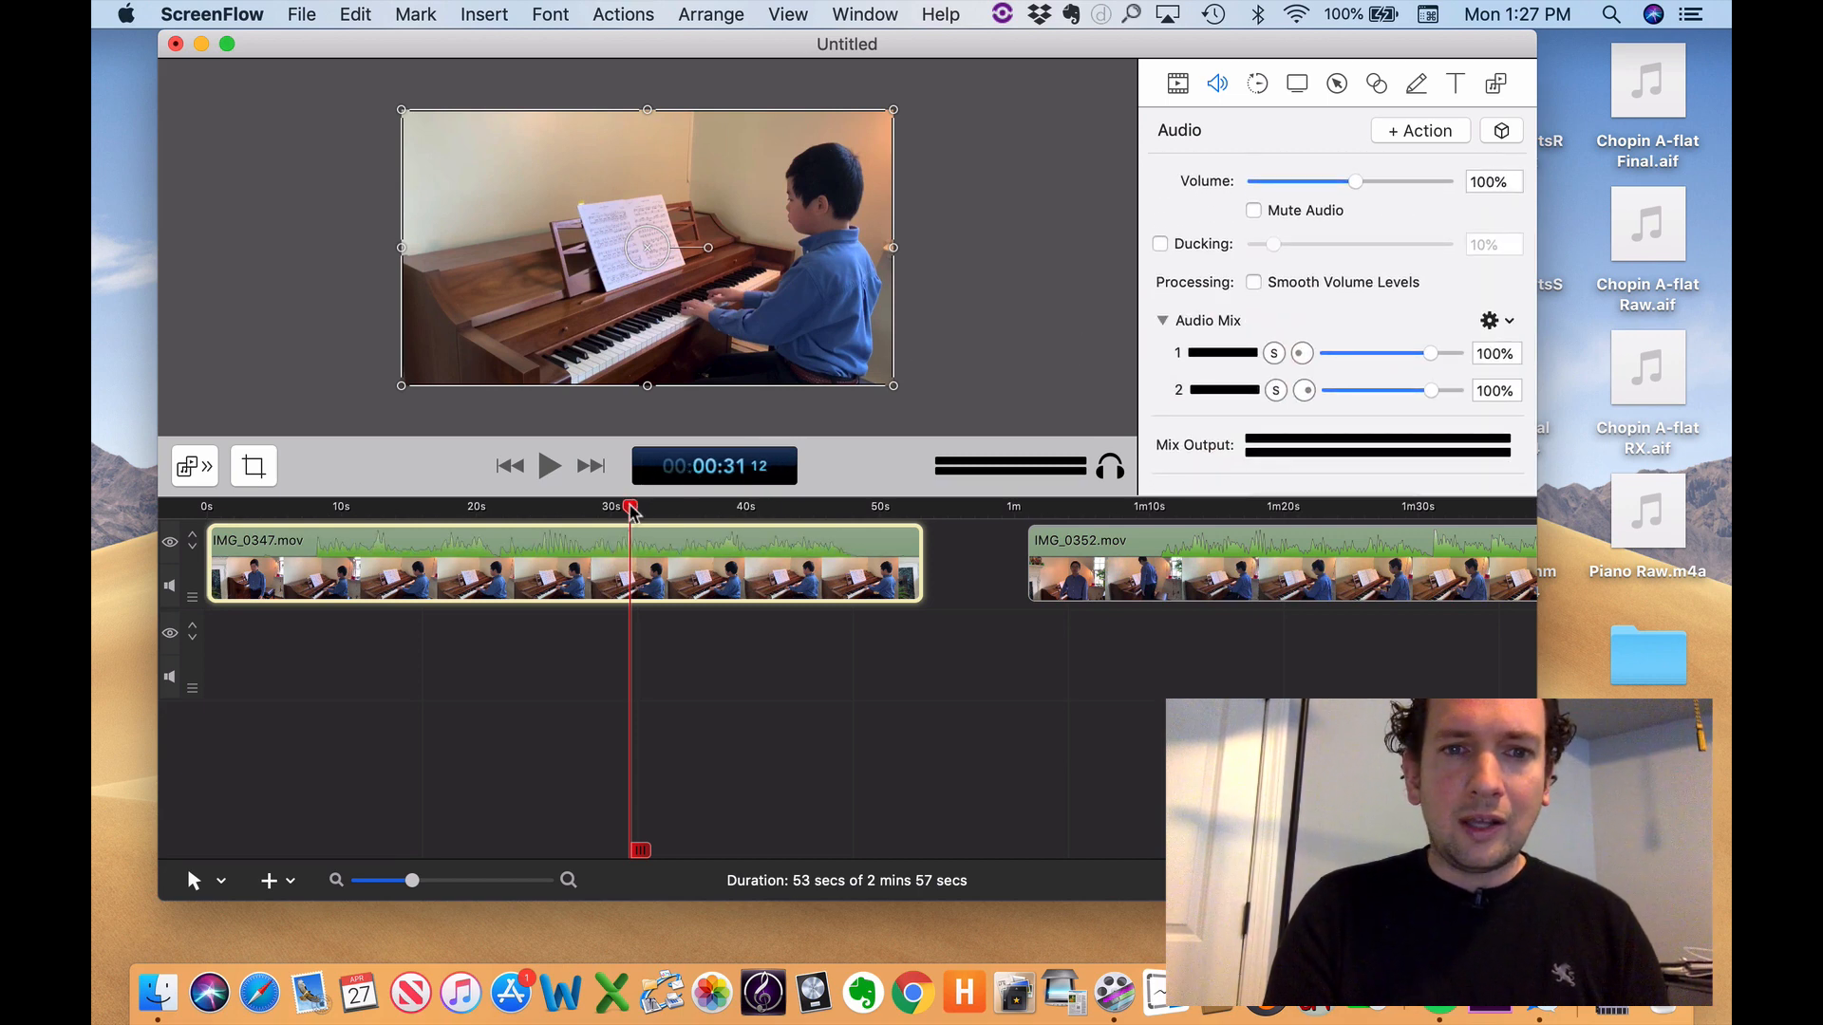
{"action": "left_click_drag", "start_coordinate": [631, 511], "coordinate": [303, 509]}
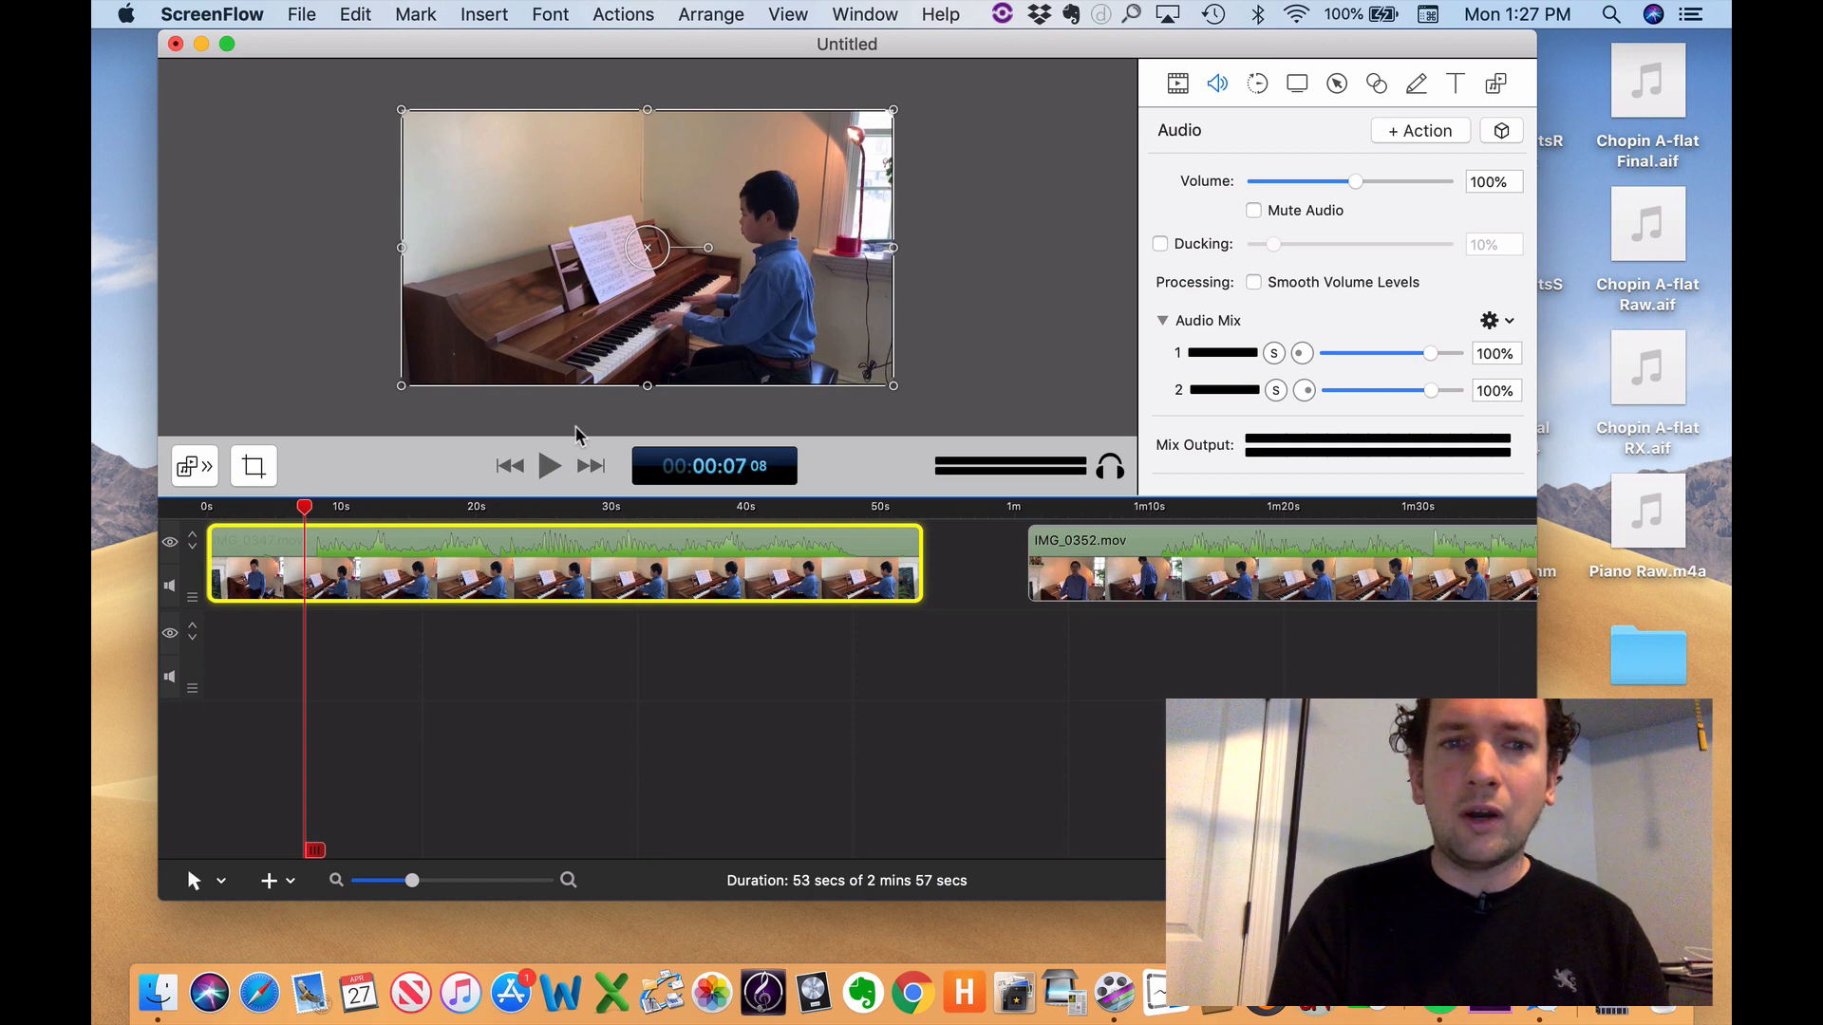
{"action": "left_click", "coordinate": [342, 508]}
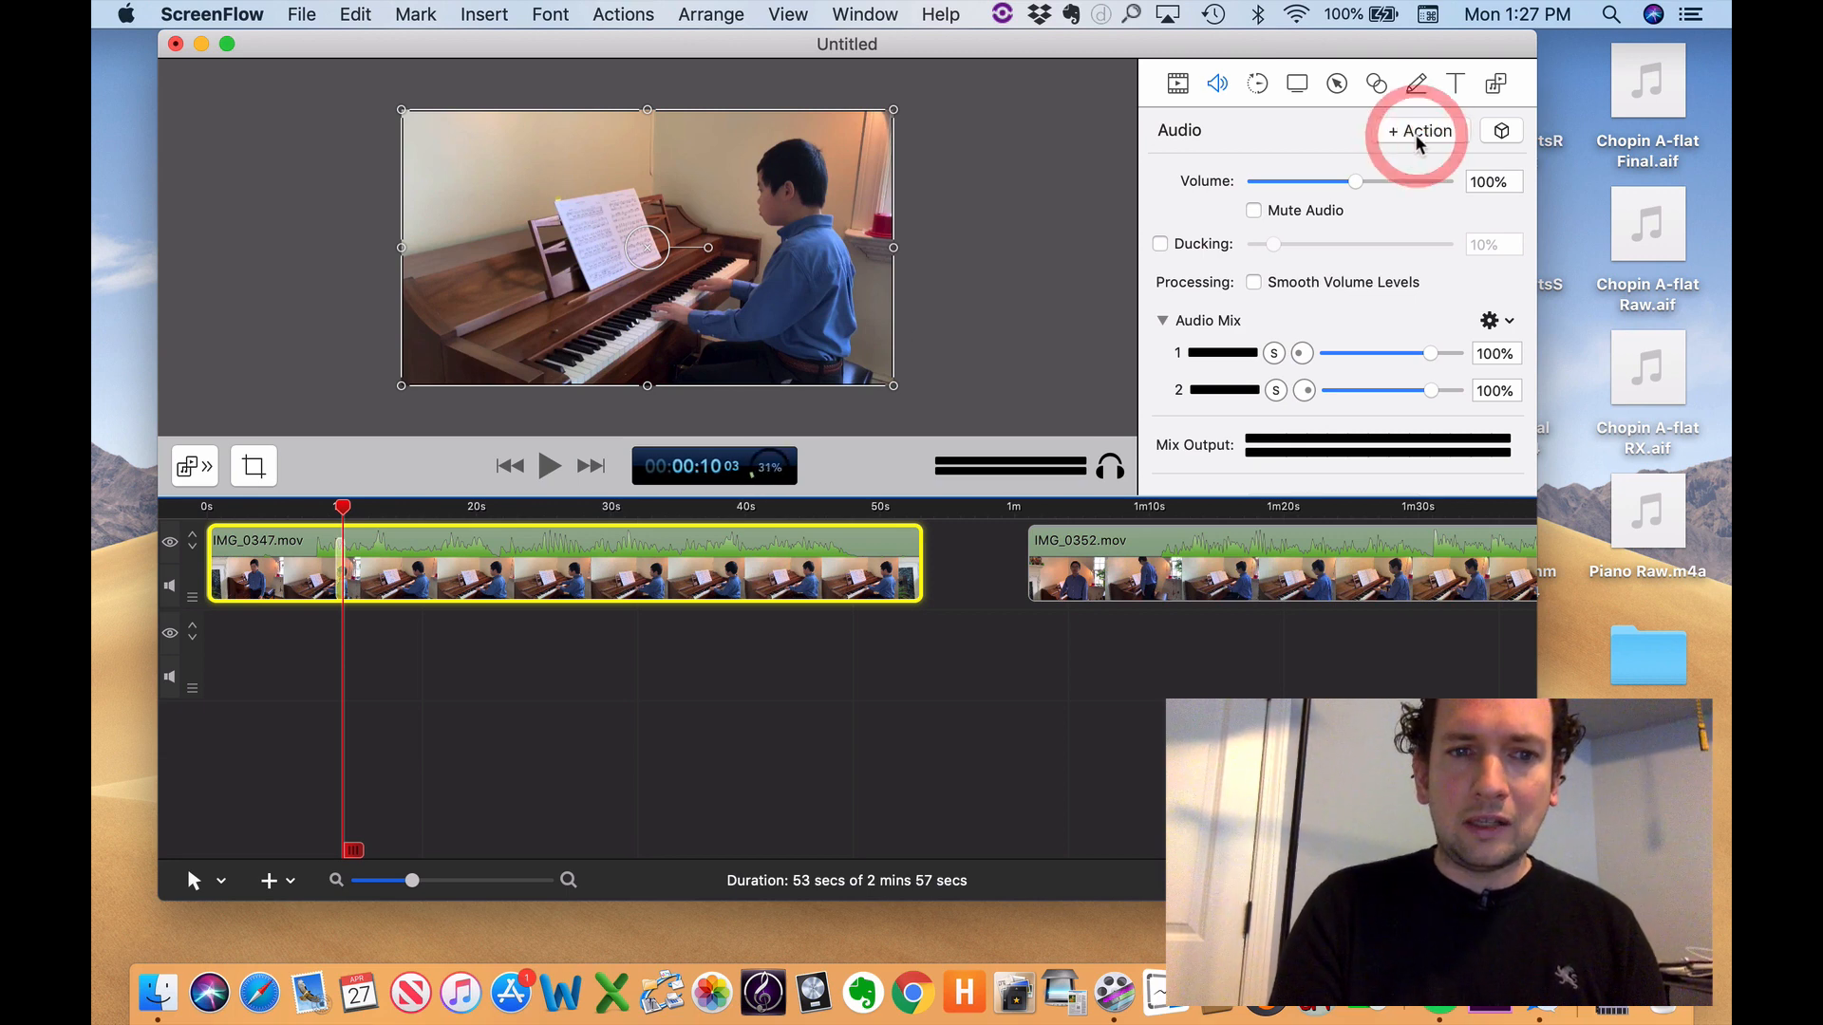
{"action": "left_click_drag", "start_coordinate": [340, 574], "coordinate": [368, 570]}
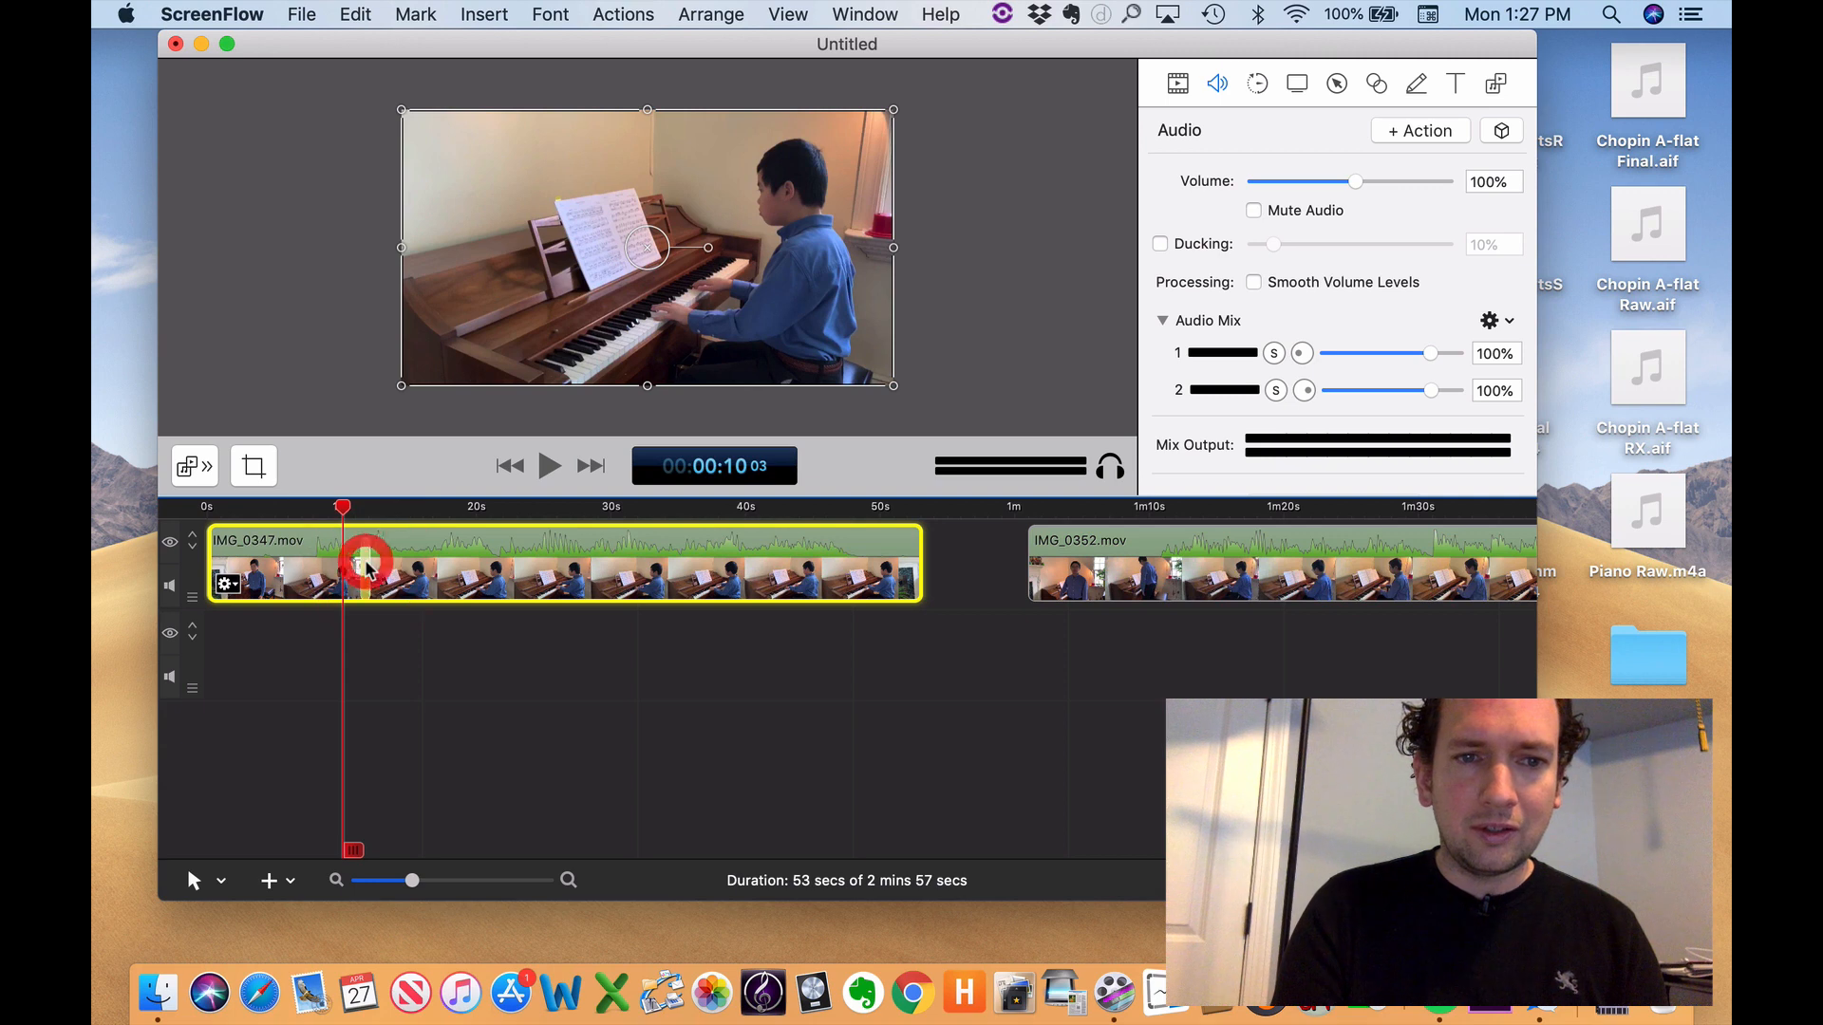
- Extend the audio action on IMG_0347.mov to end at about 24 s and set the volume at its start to 0
{"action": "left_click_drag", "start_coordinate": [367, 558], "coordinate": [525, 560]}
{"action": "left_click", "coordinate": [360, 513]}
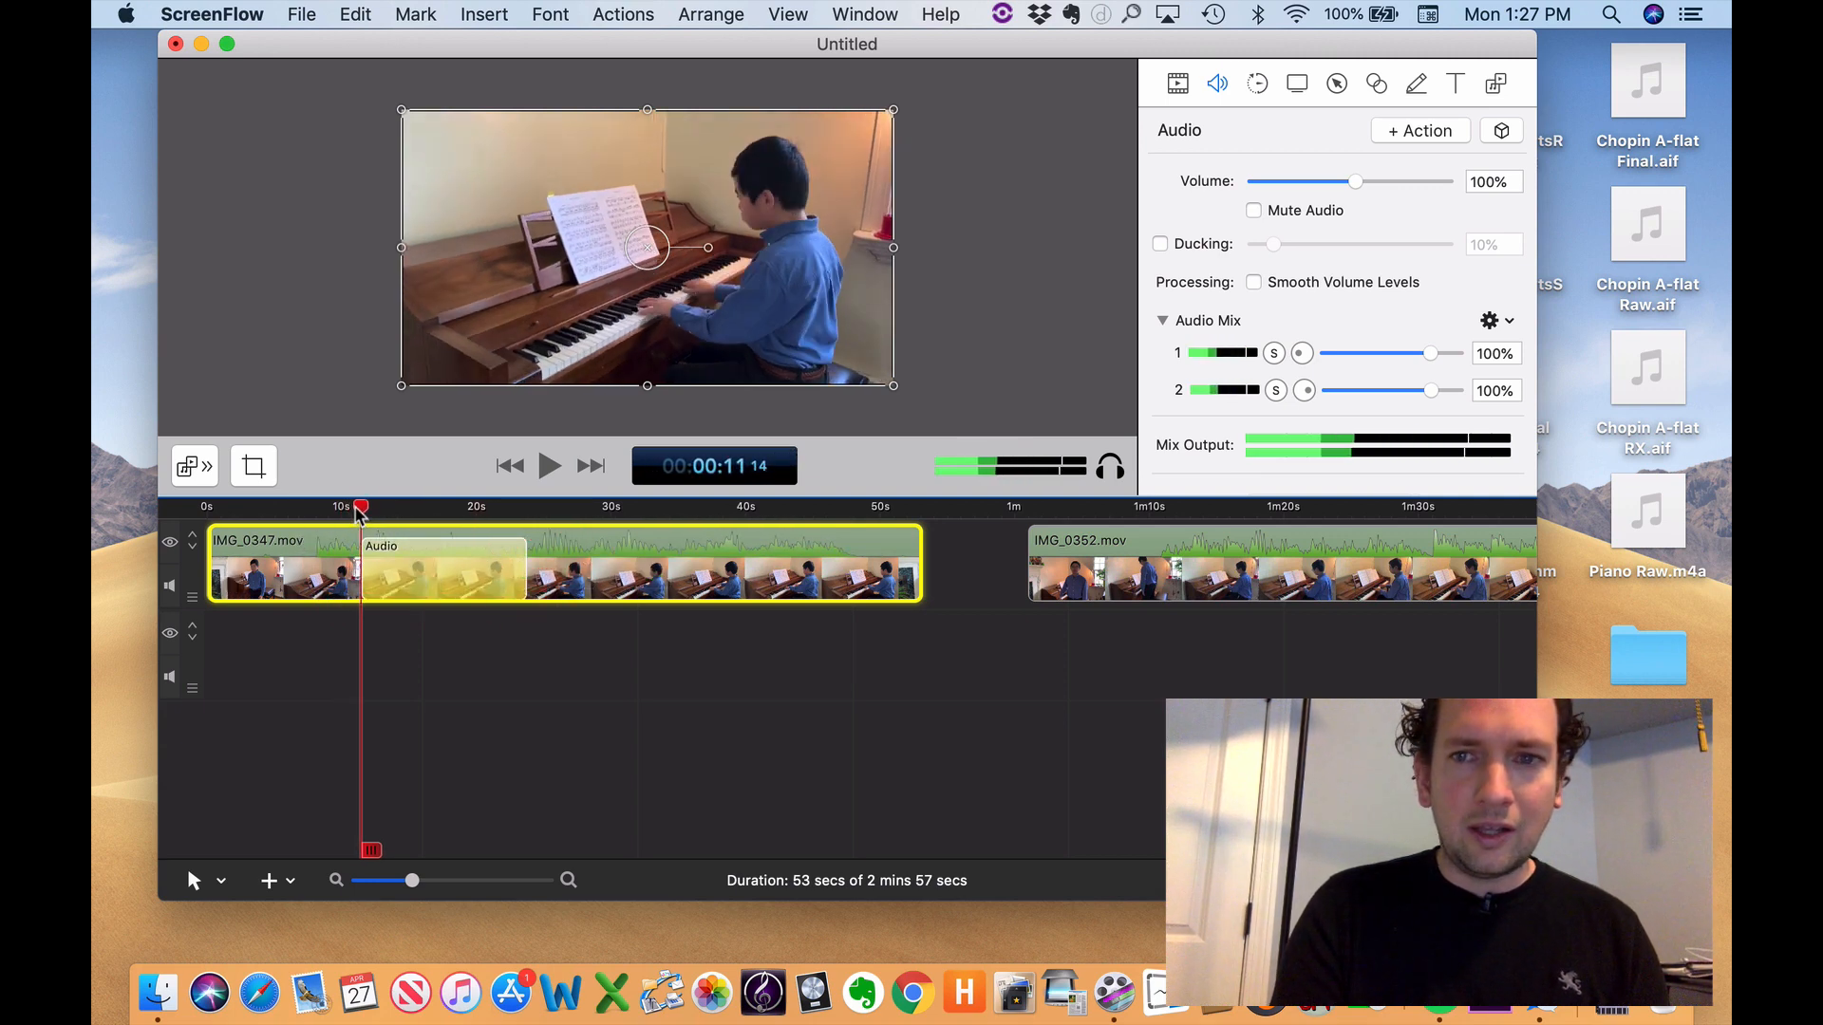
{"action": "left_click", "coordinate": [358, 508]}
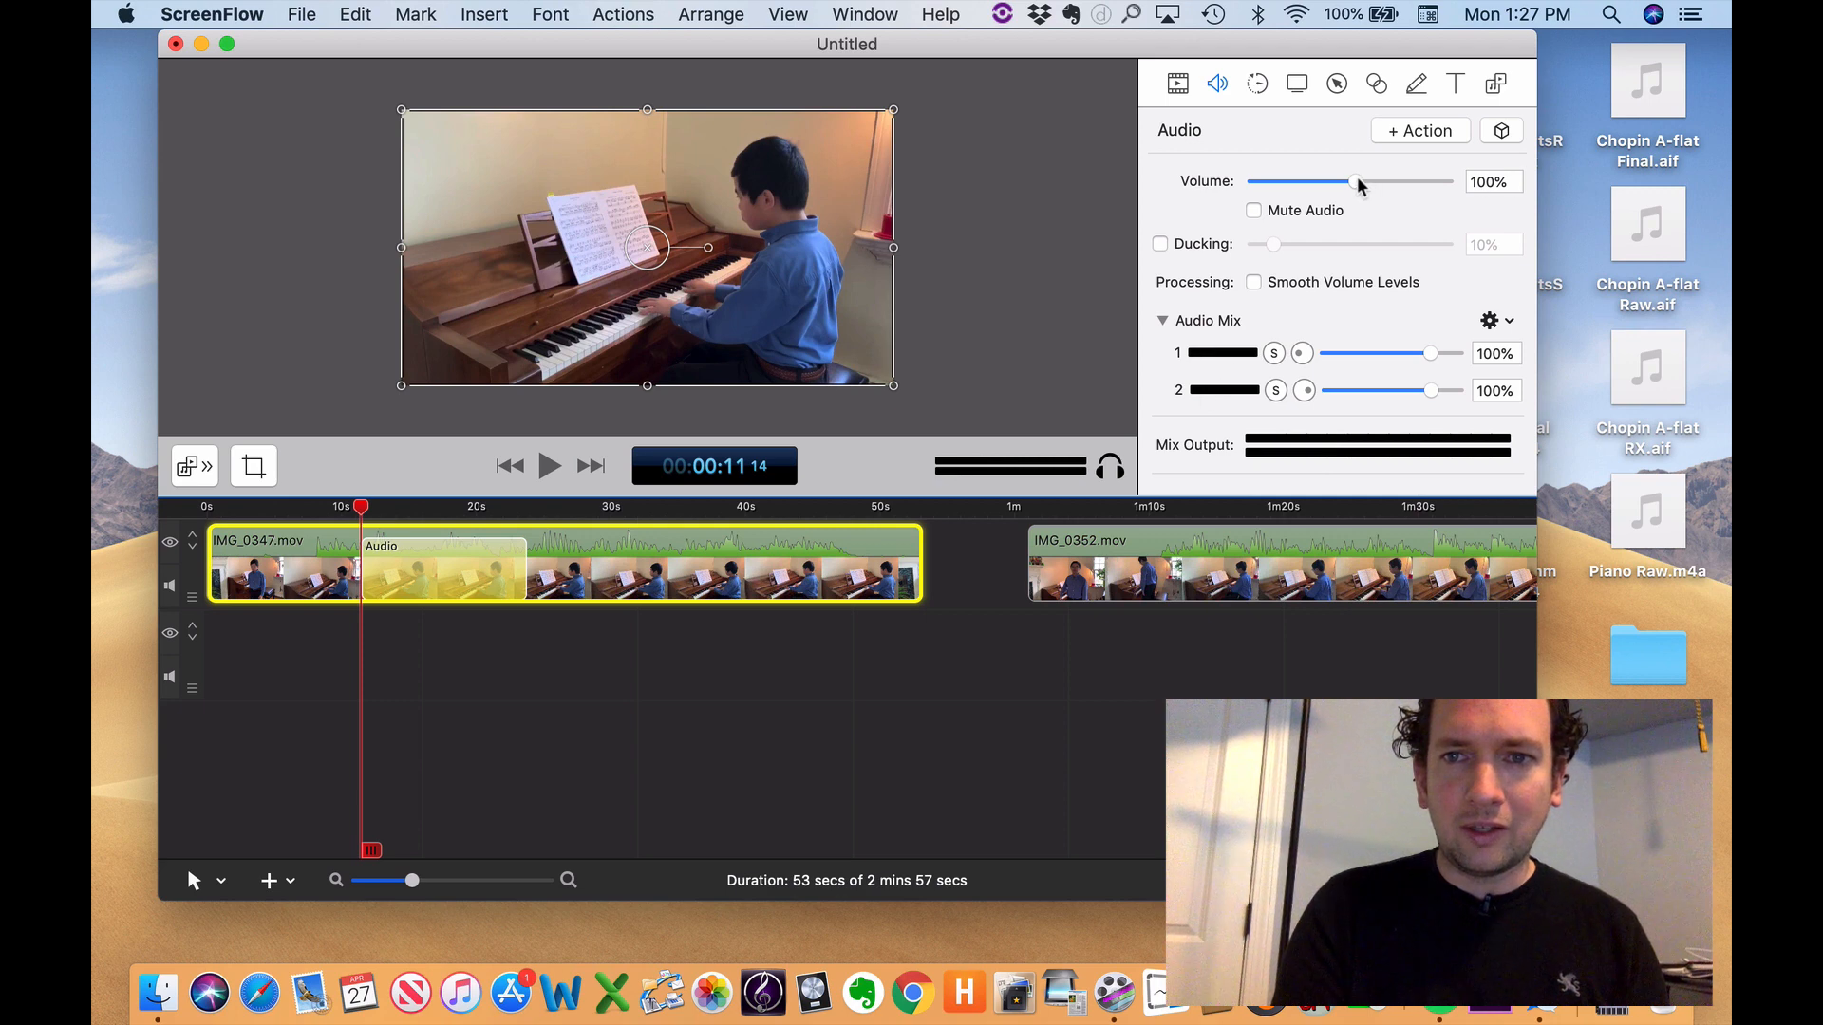
{"action": "left_click_drag", "start_coordinate": [1357, 181], "coordinate": [1153, 173]}
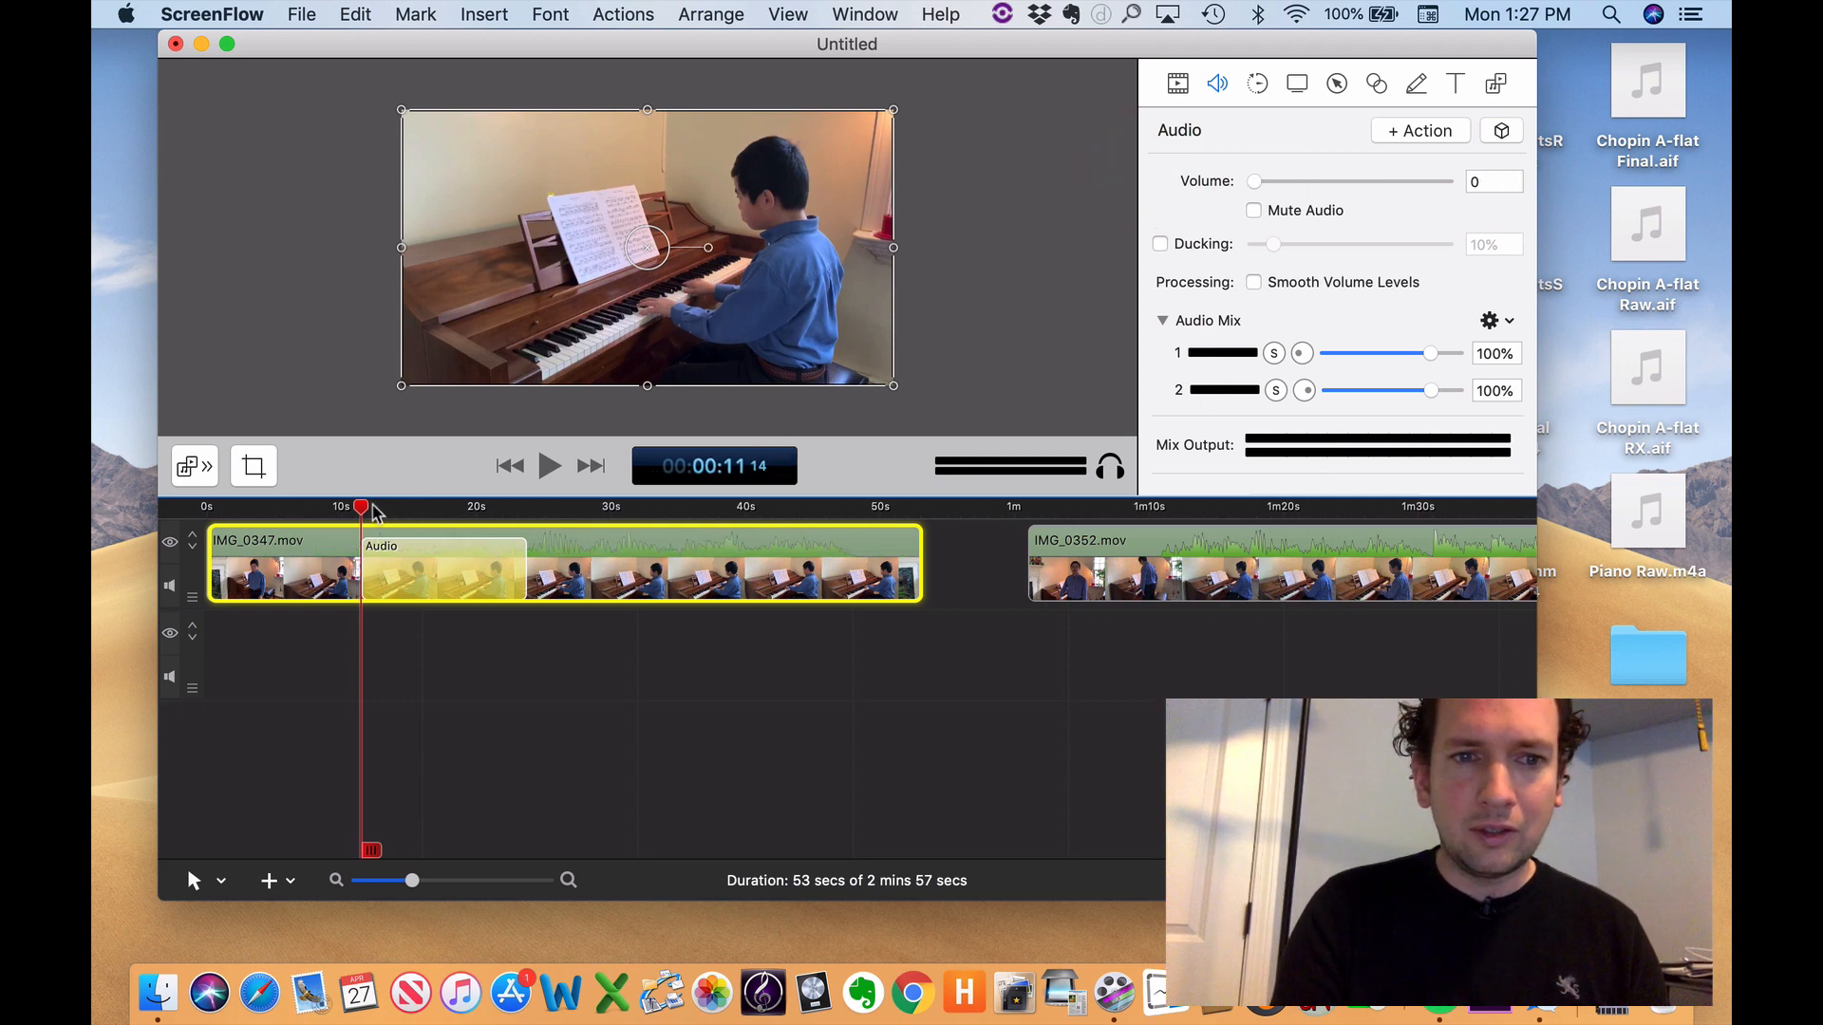
- Check the audio action's volume fade by scrubbing across it and playing from about 9 s to 25 s
{"action": "left_click_drag", "start_coordinate": [362, 508], "coordinate": [527, 510]}
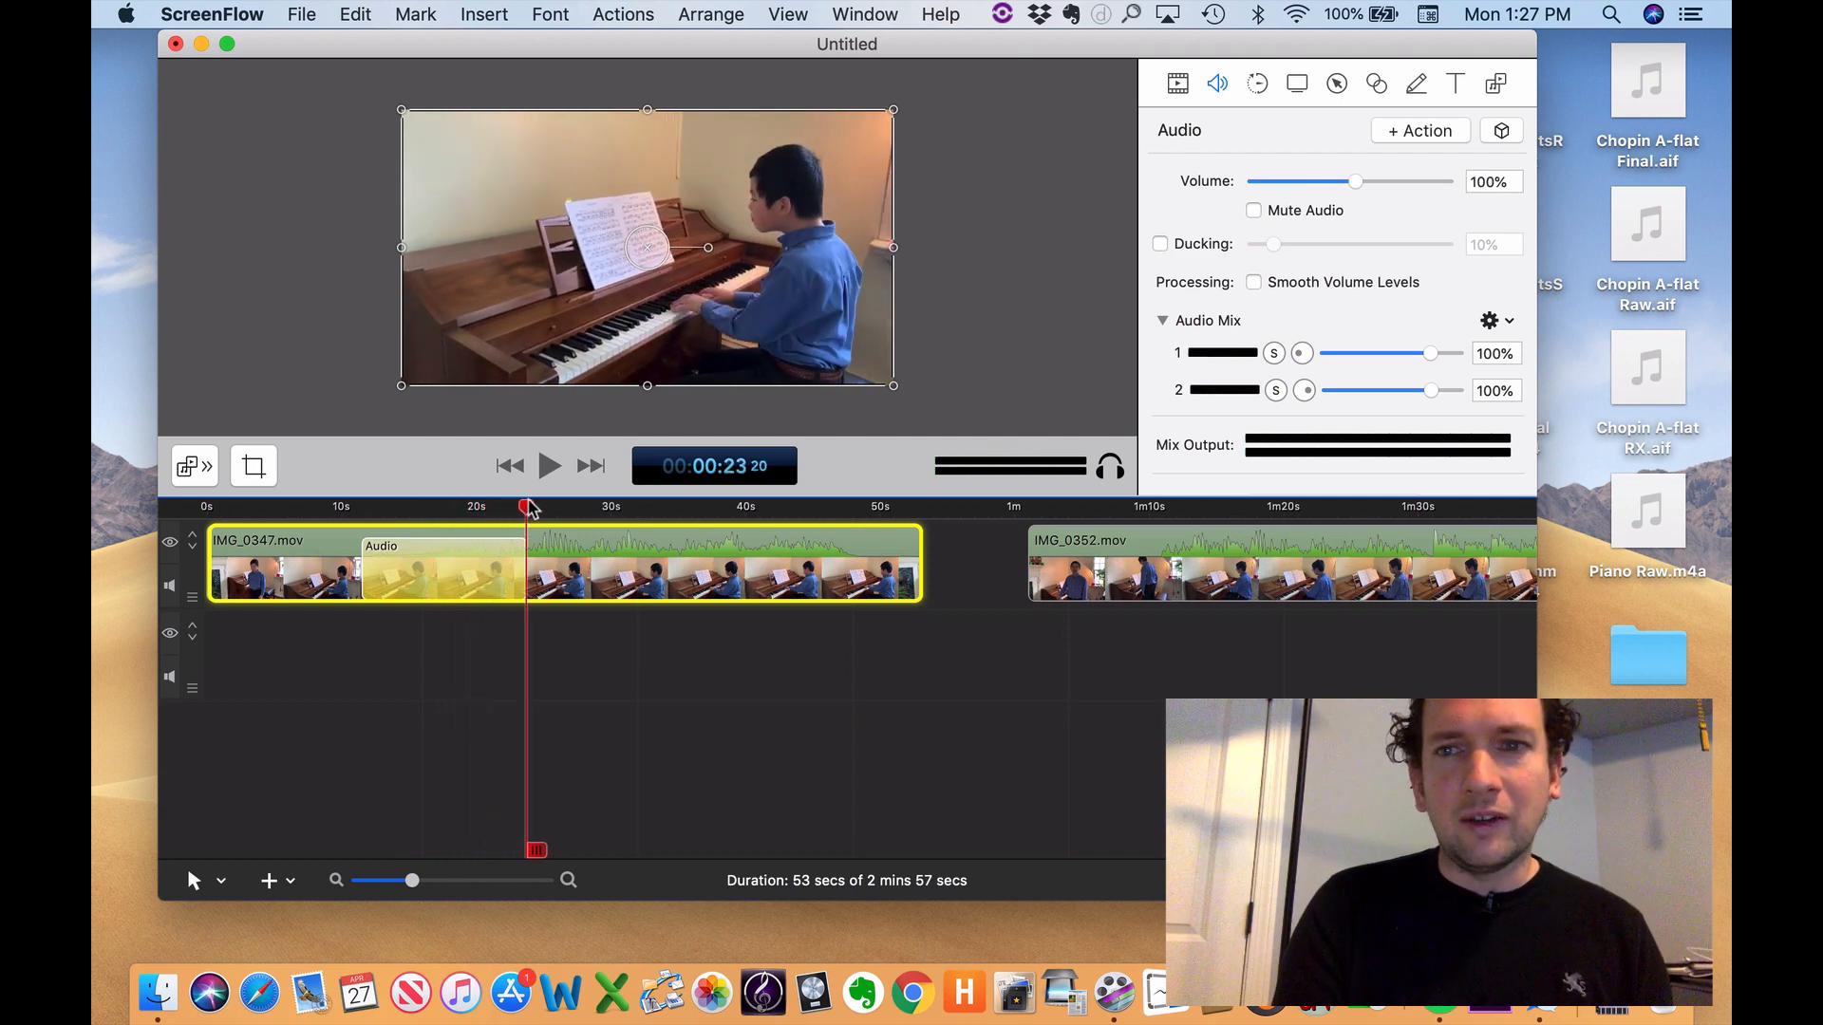
{"action": "left_click_drag", "start_coordinate": [527, 510], "coordinate": [330, 510]}
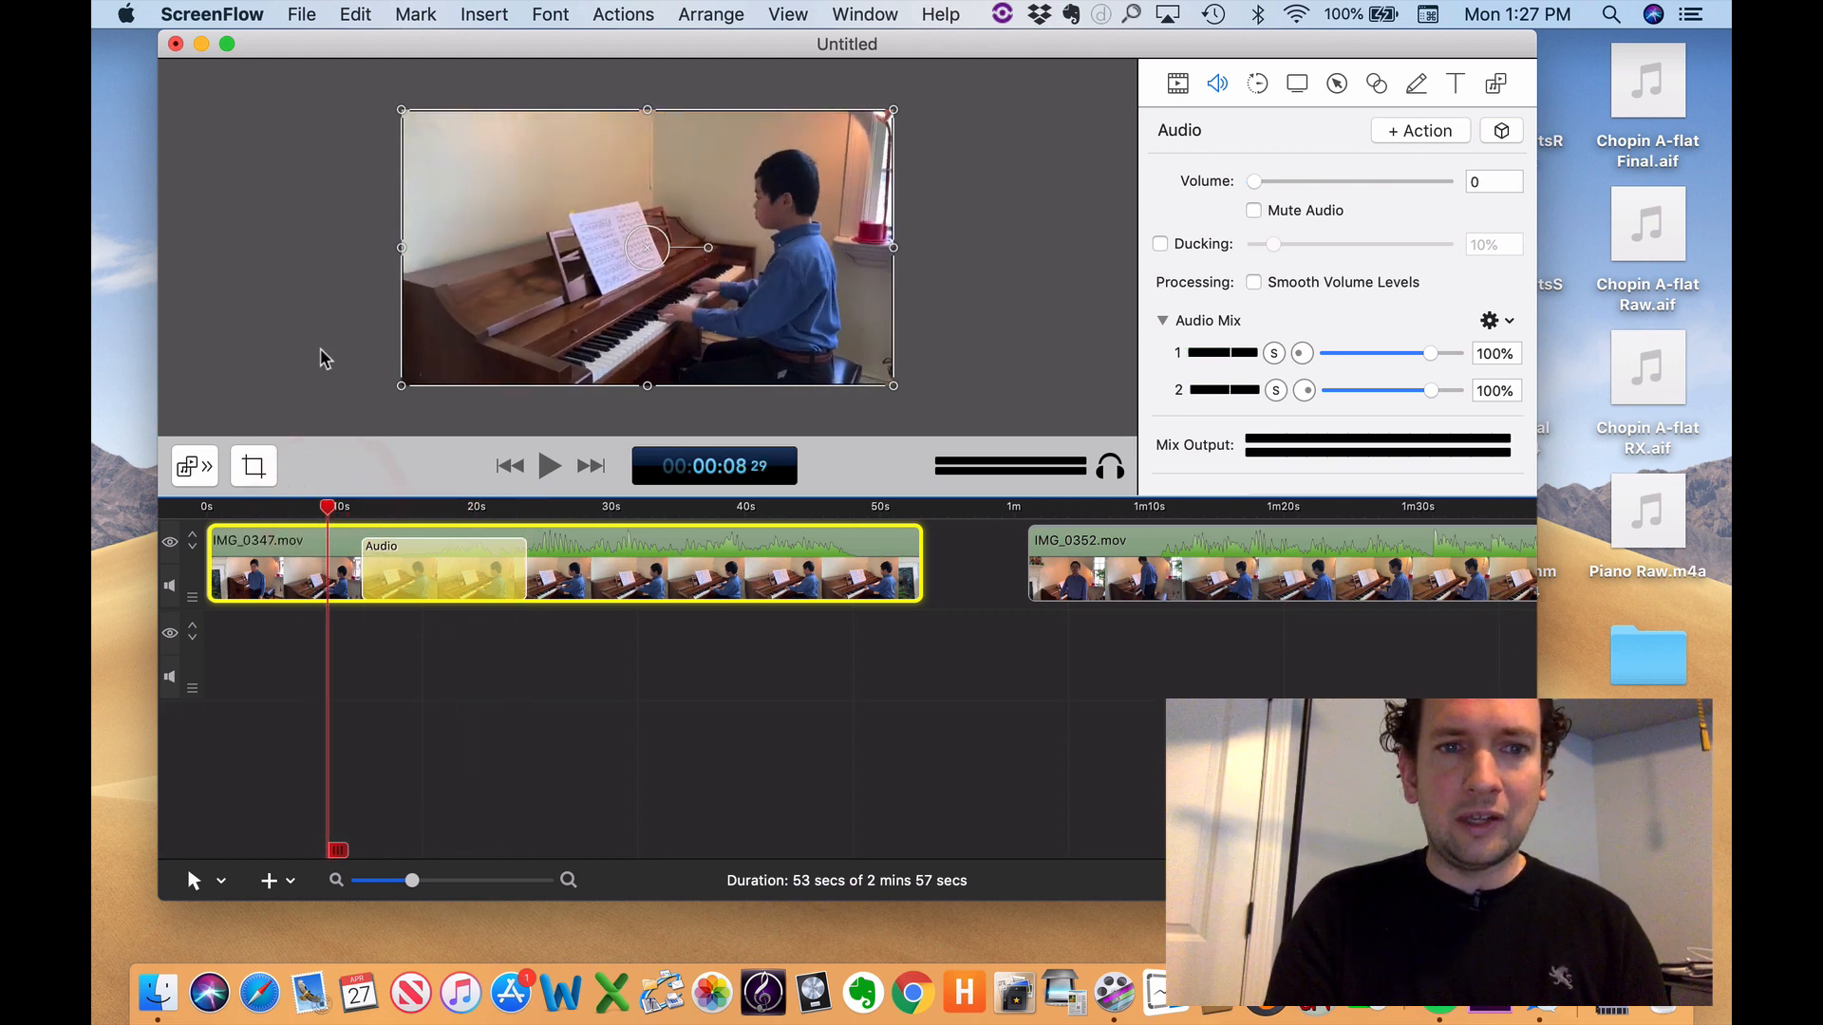
{"action": "key", "text": "space"}
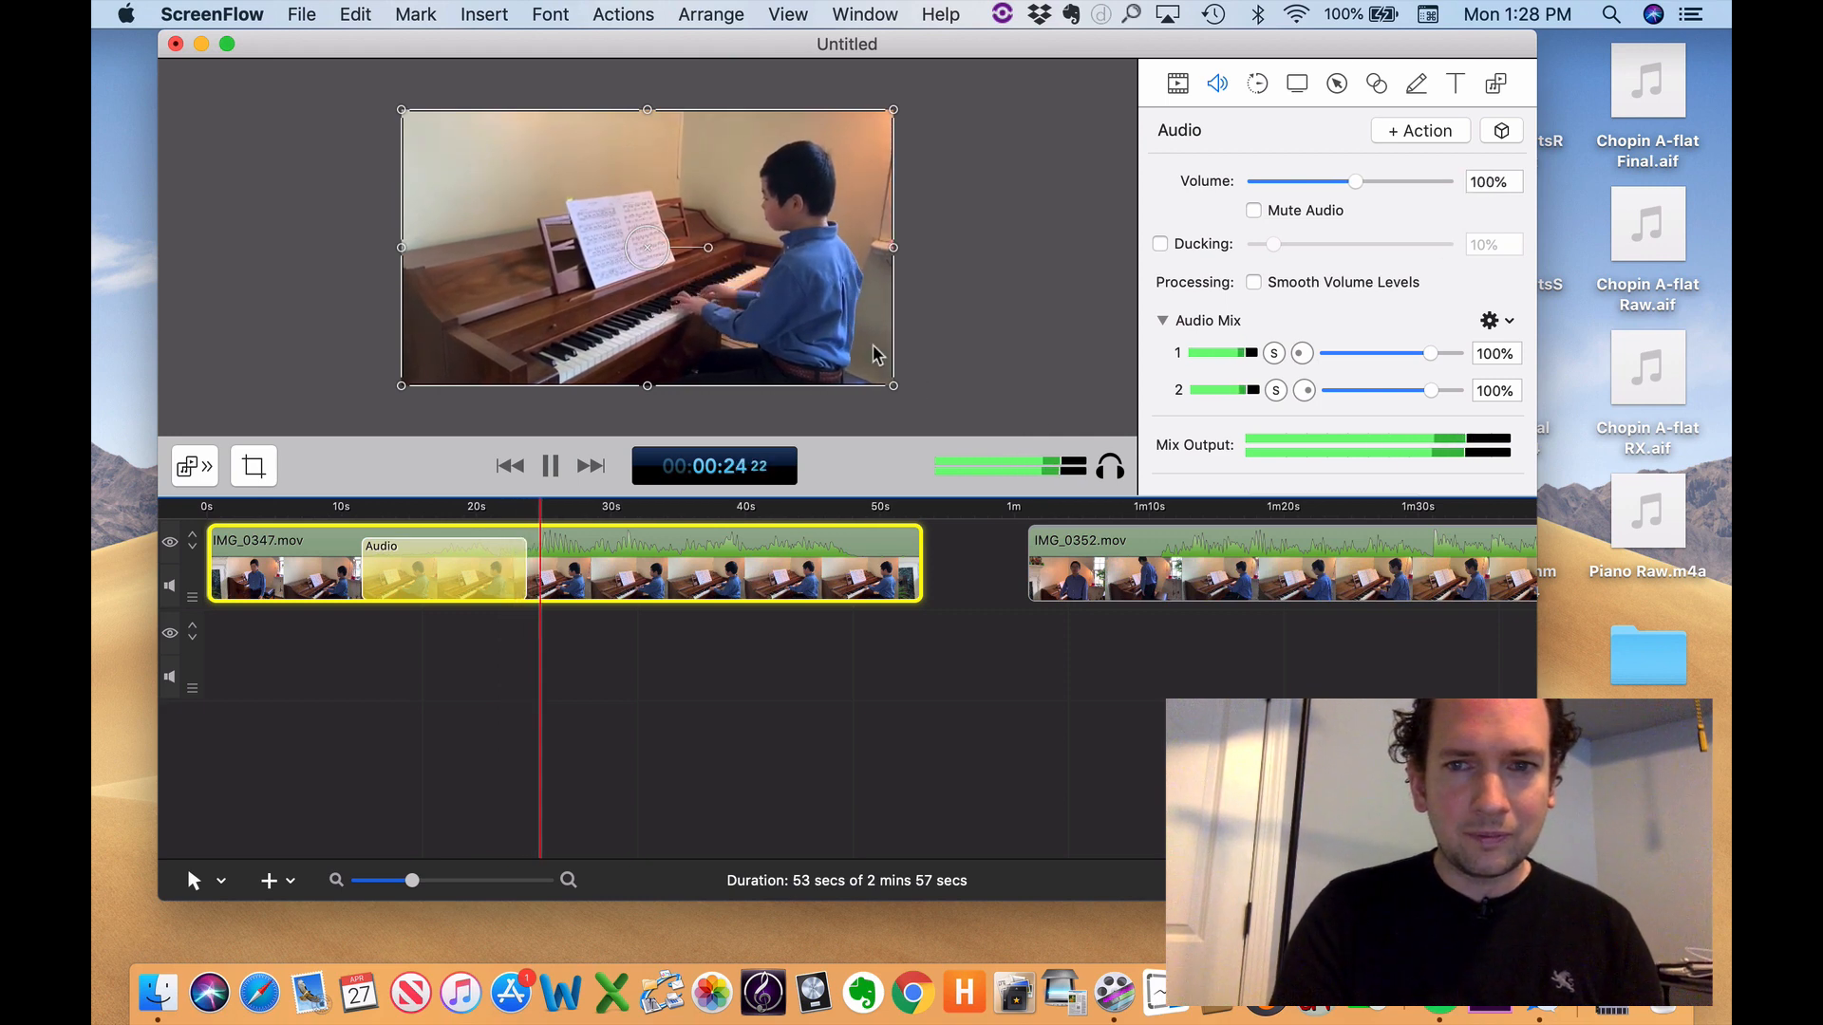
{"action": "key", "text": "space"}
- Delete the audio action from IMG_0347.mov and review the clip's audio properties
{"action": "left_click", "coordinate": [478, 572]}
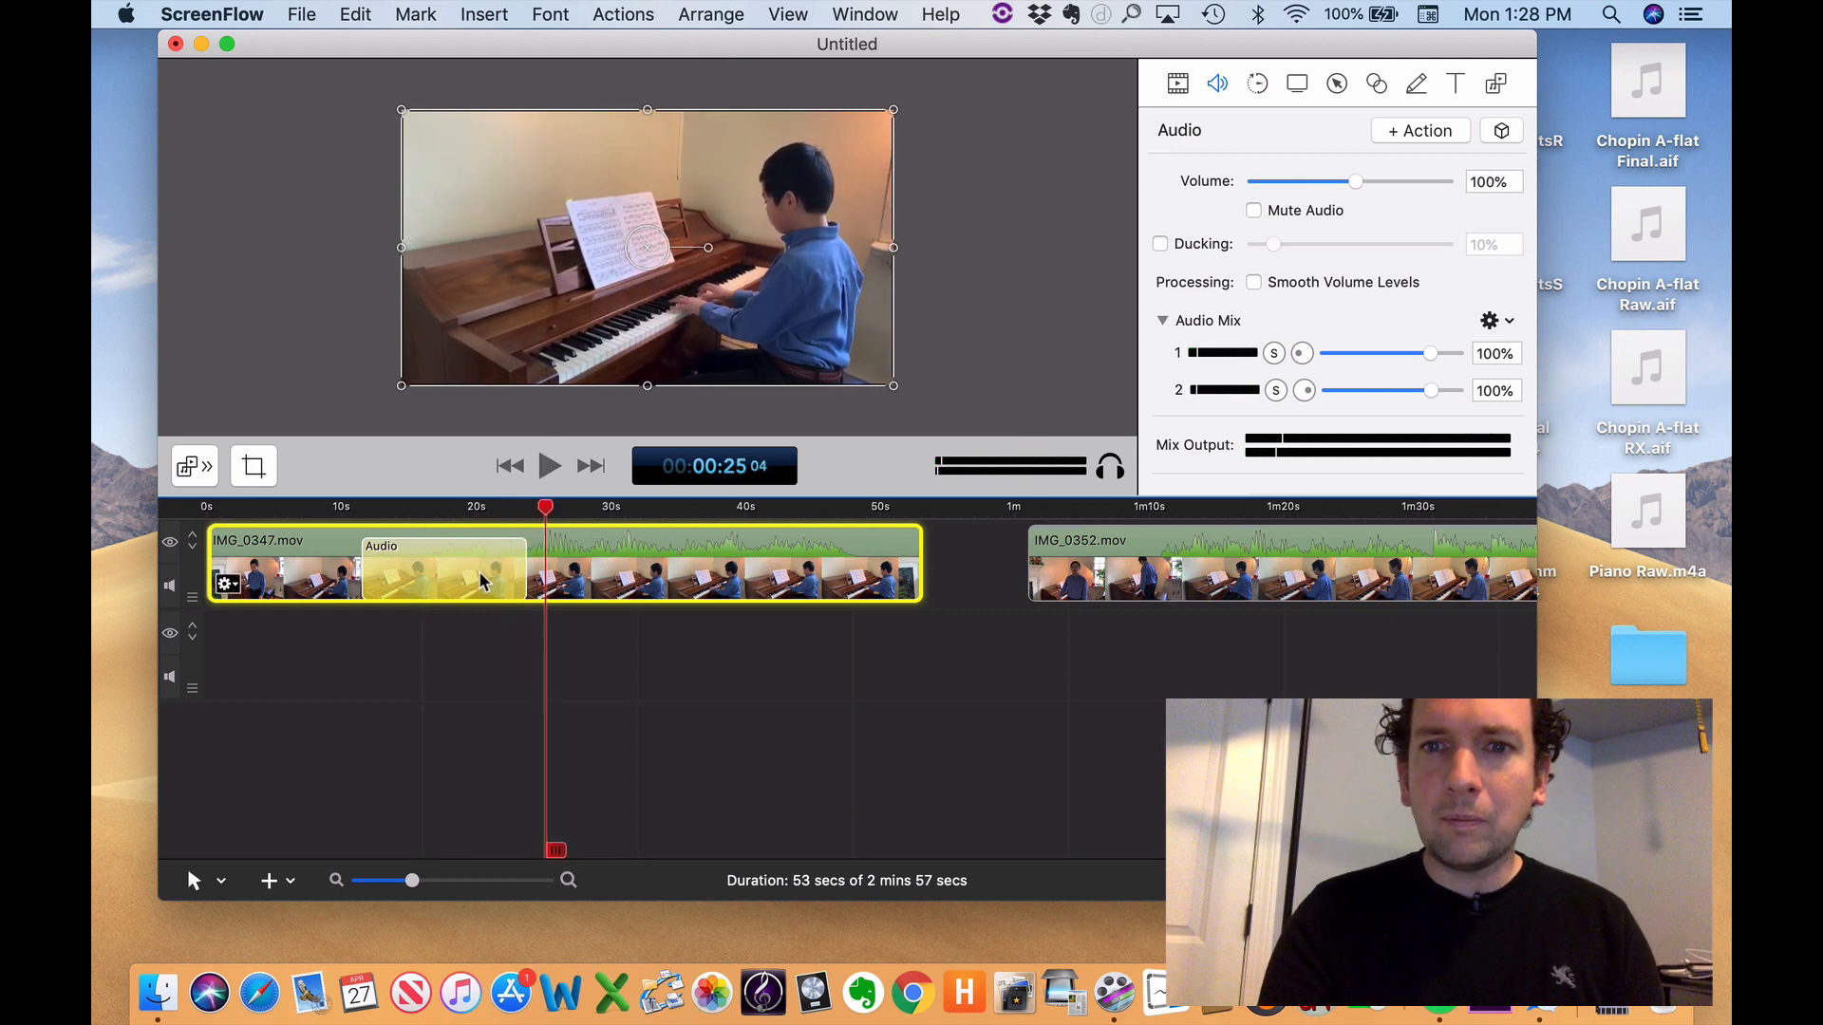
{"action": "key", "text": "Delete"}
{"action": "scroll", "coordinate": [1216, 214], "scroll_direction": "down", "scroll_amount": 4}
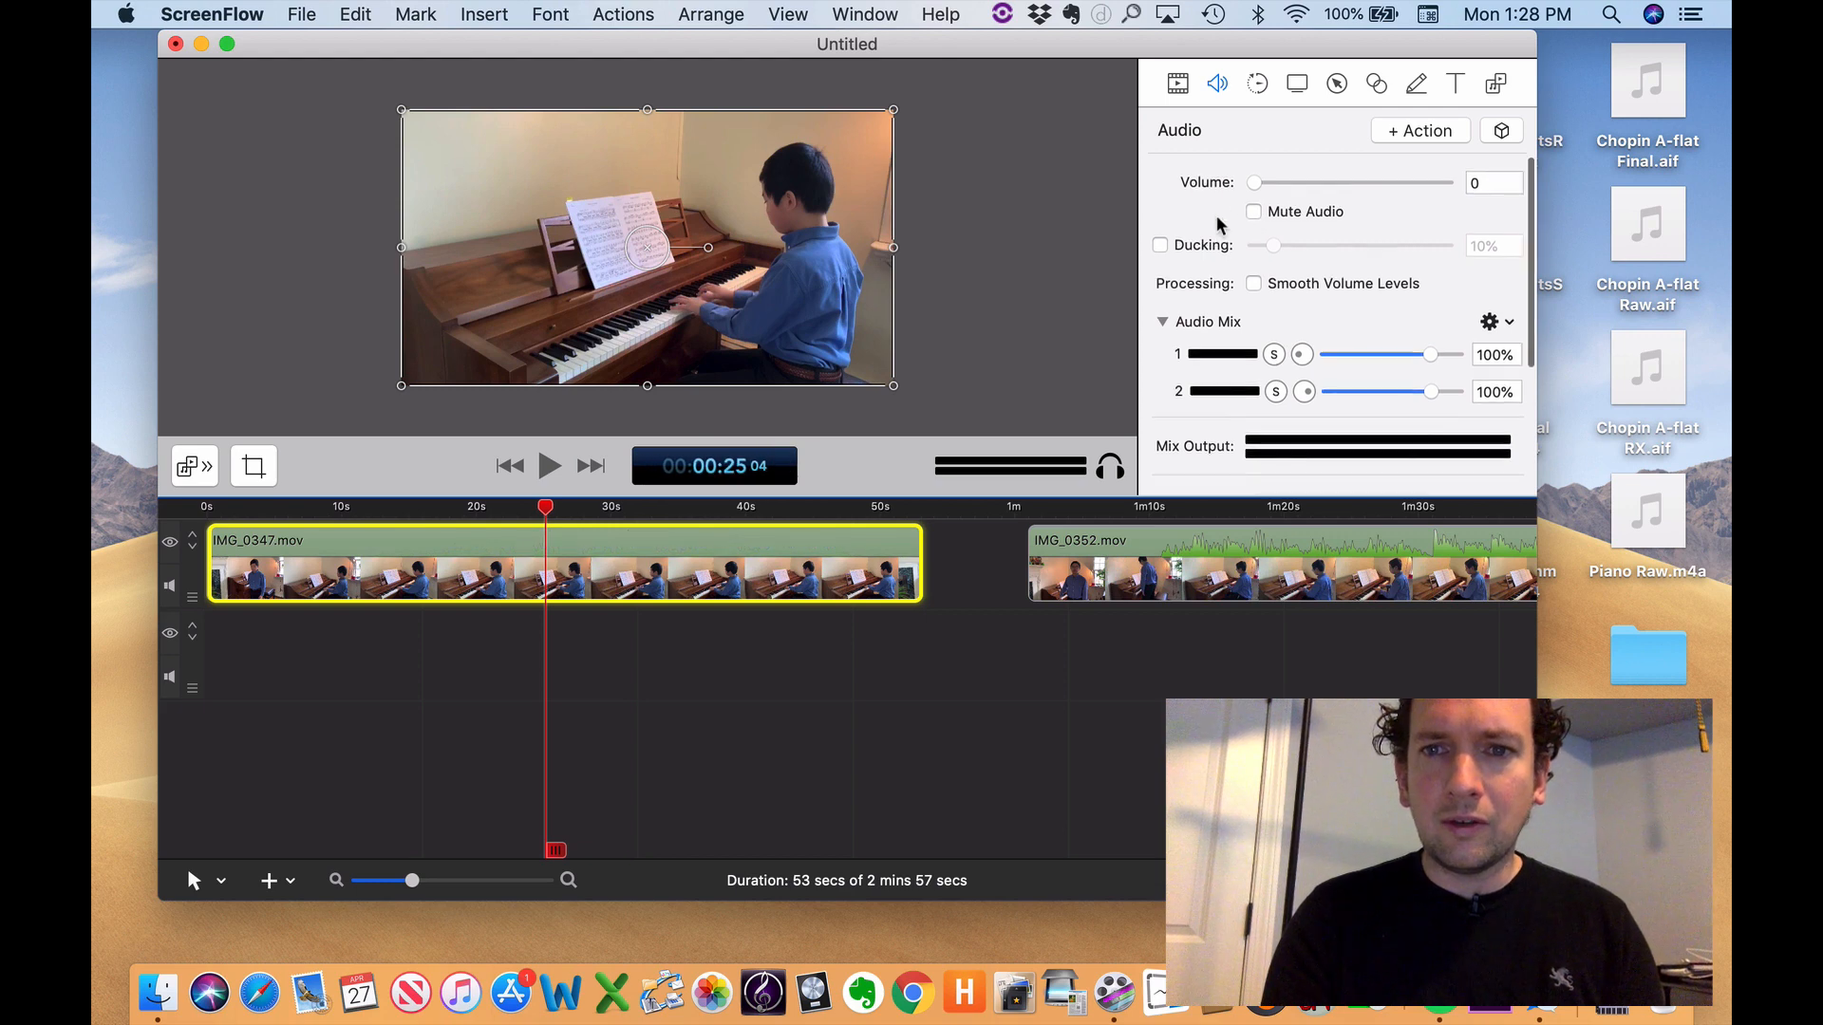
{"action": "scroll", "coordinate": [1216, 215], "scroll_direction": "up", "scroll_amount": 4}
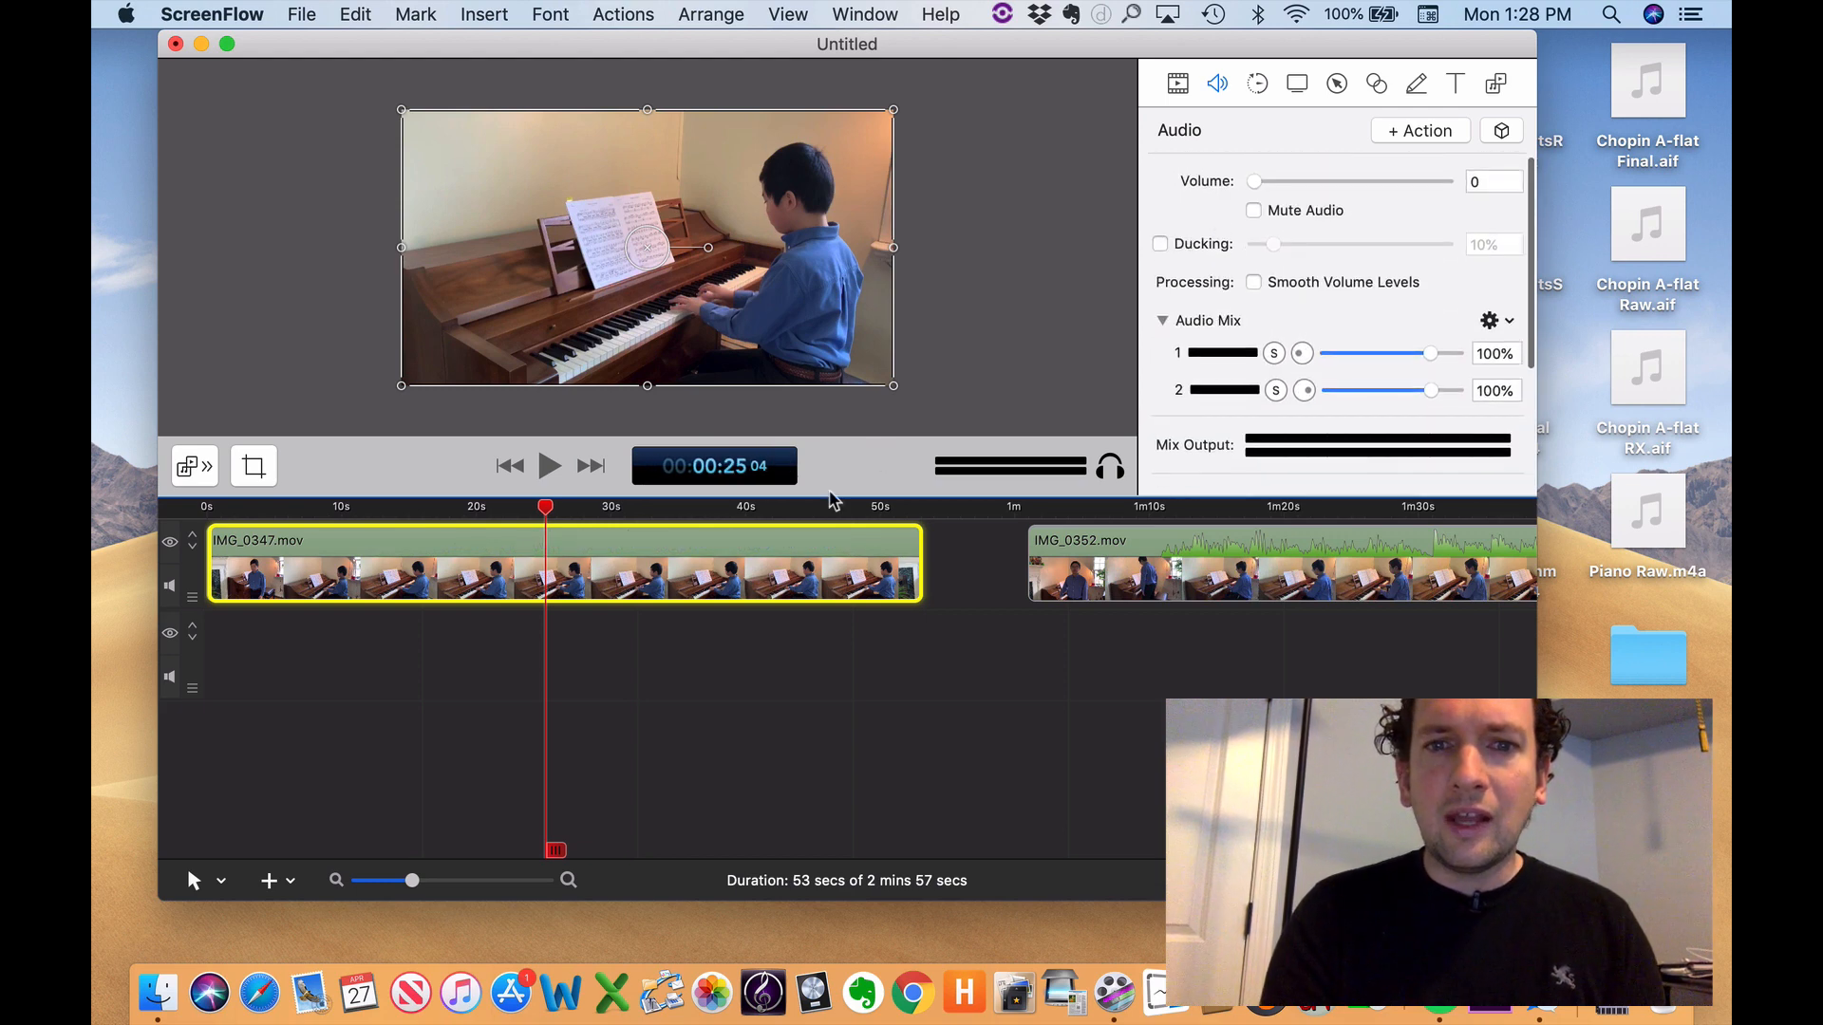
- Move IMG_0352.mov earlier to start at about 56 s, and reselect IMG_0347.mov
{"action": "left_click", "coordinate": [1106, 569]}
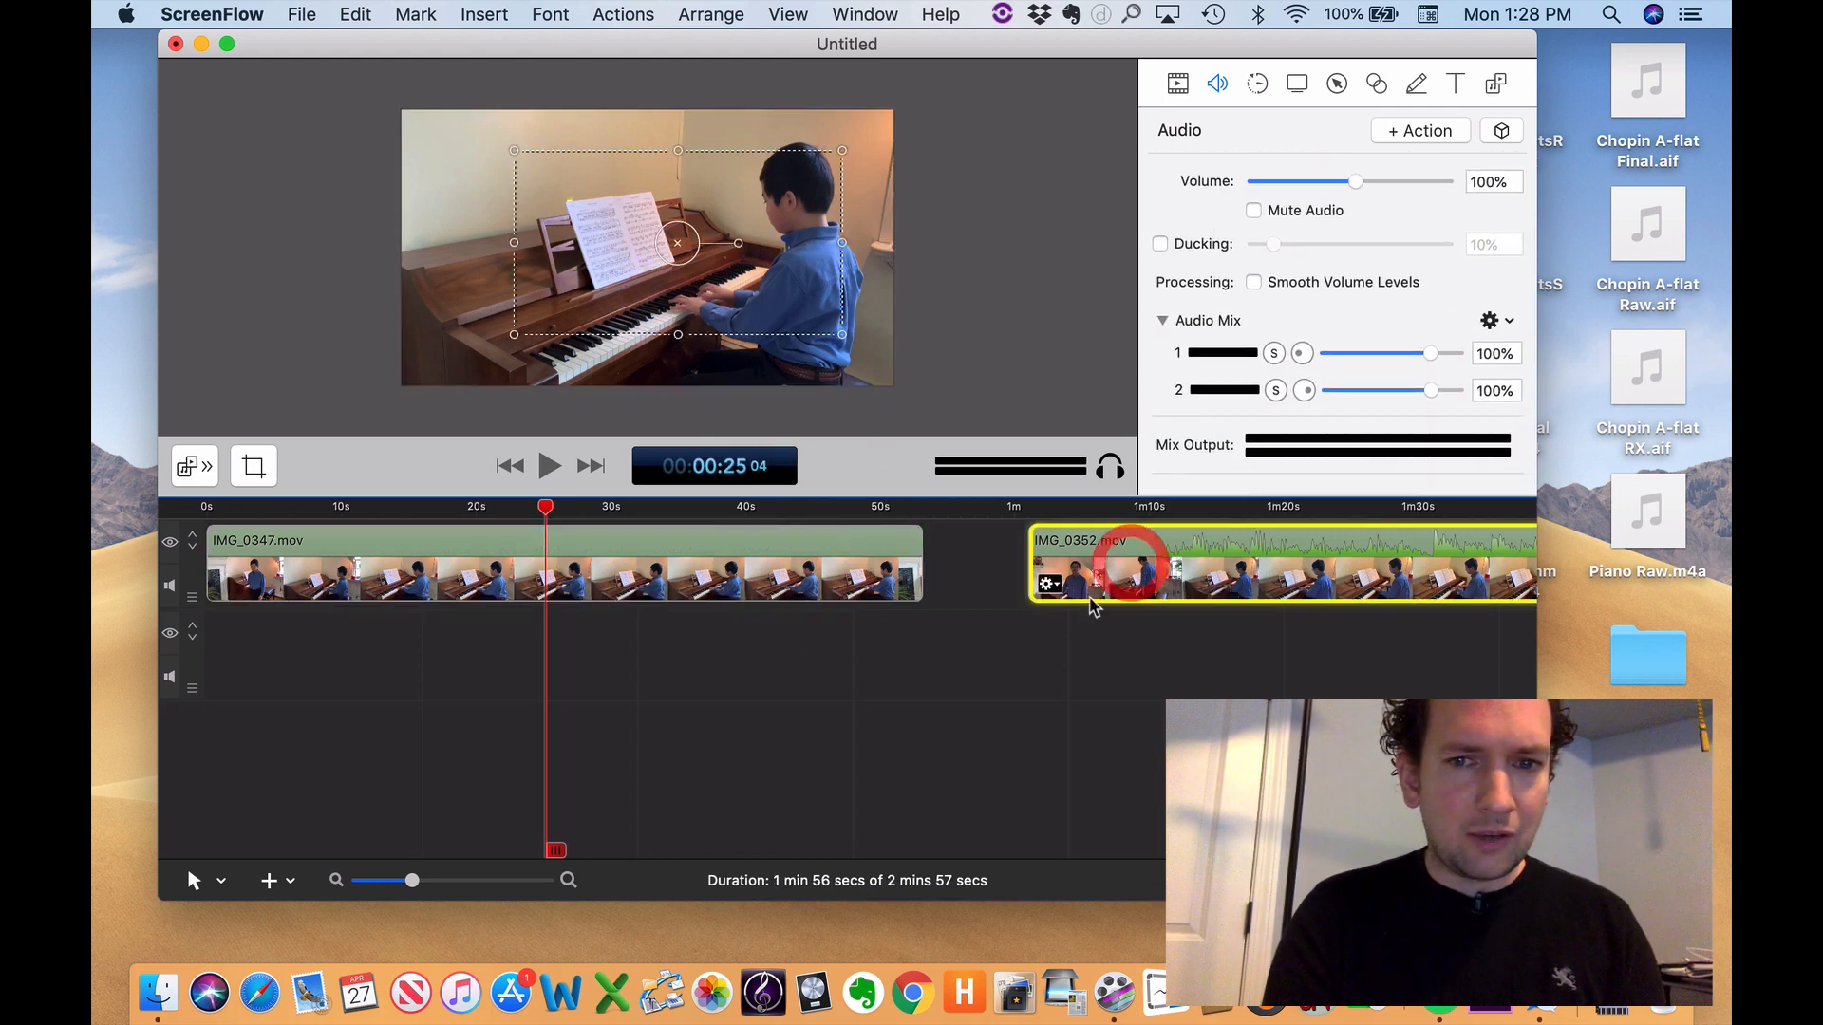
{"action": "left_click", "coordinate": [822, 581]}
{"action": "left_click_drag", "start_coordinate": [1168, 567], "coordinate": [1099, 565]}
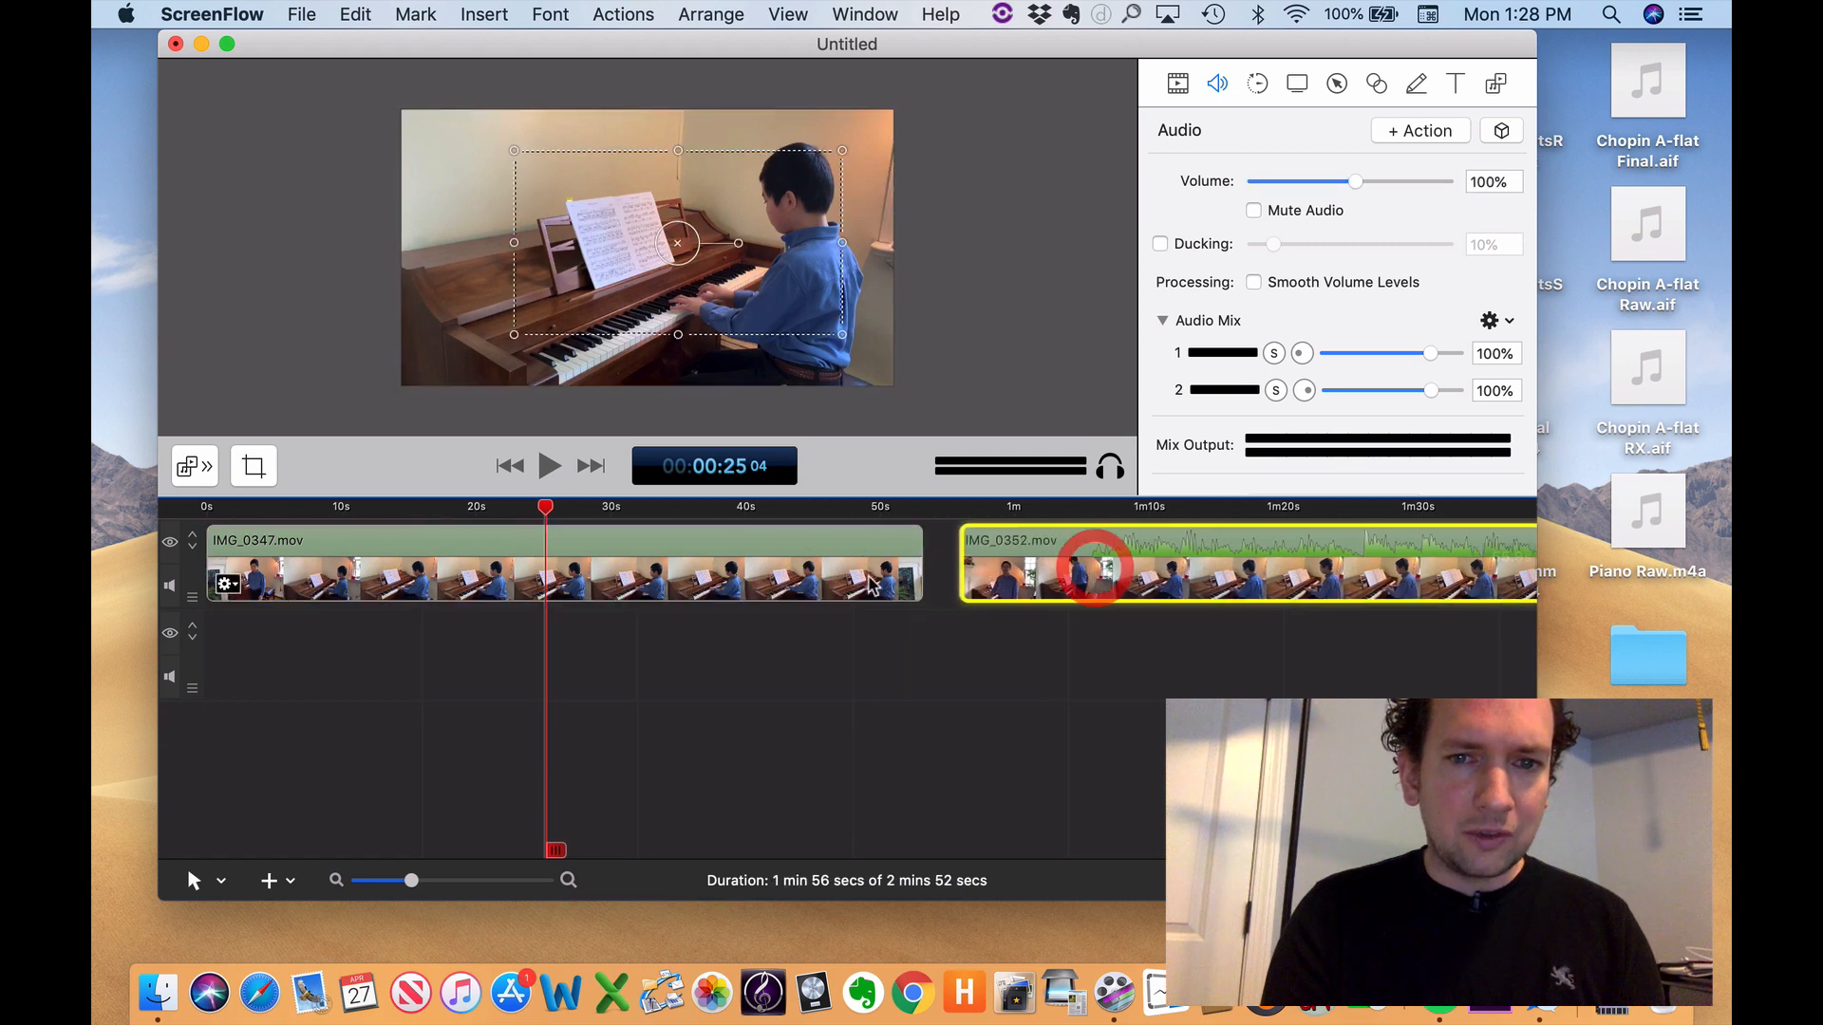
{"action": "left_click", "coordinate": [835, 581]}
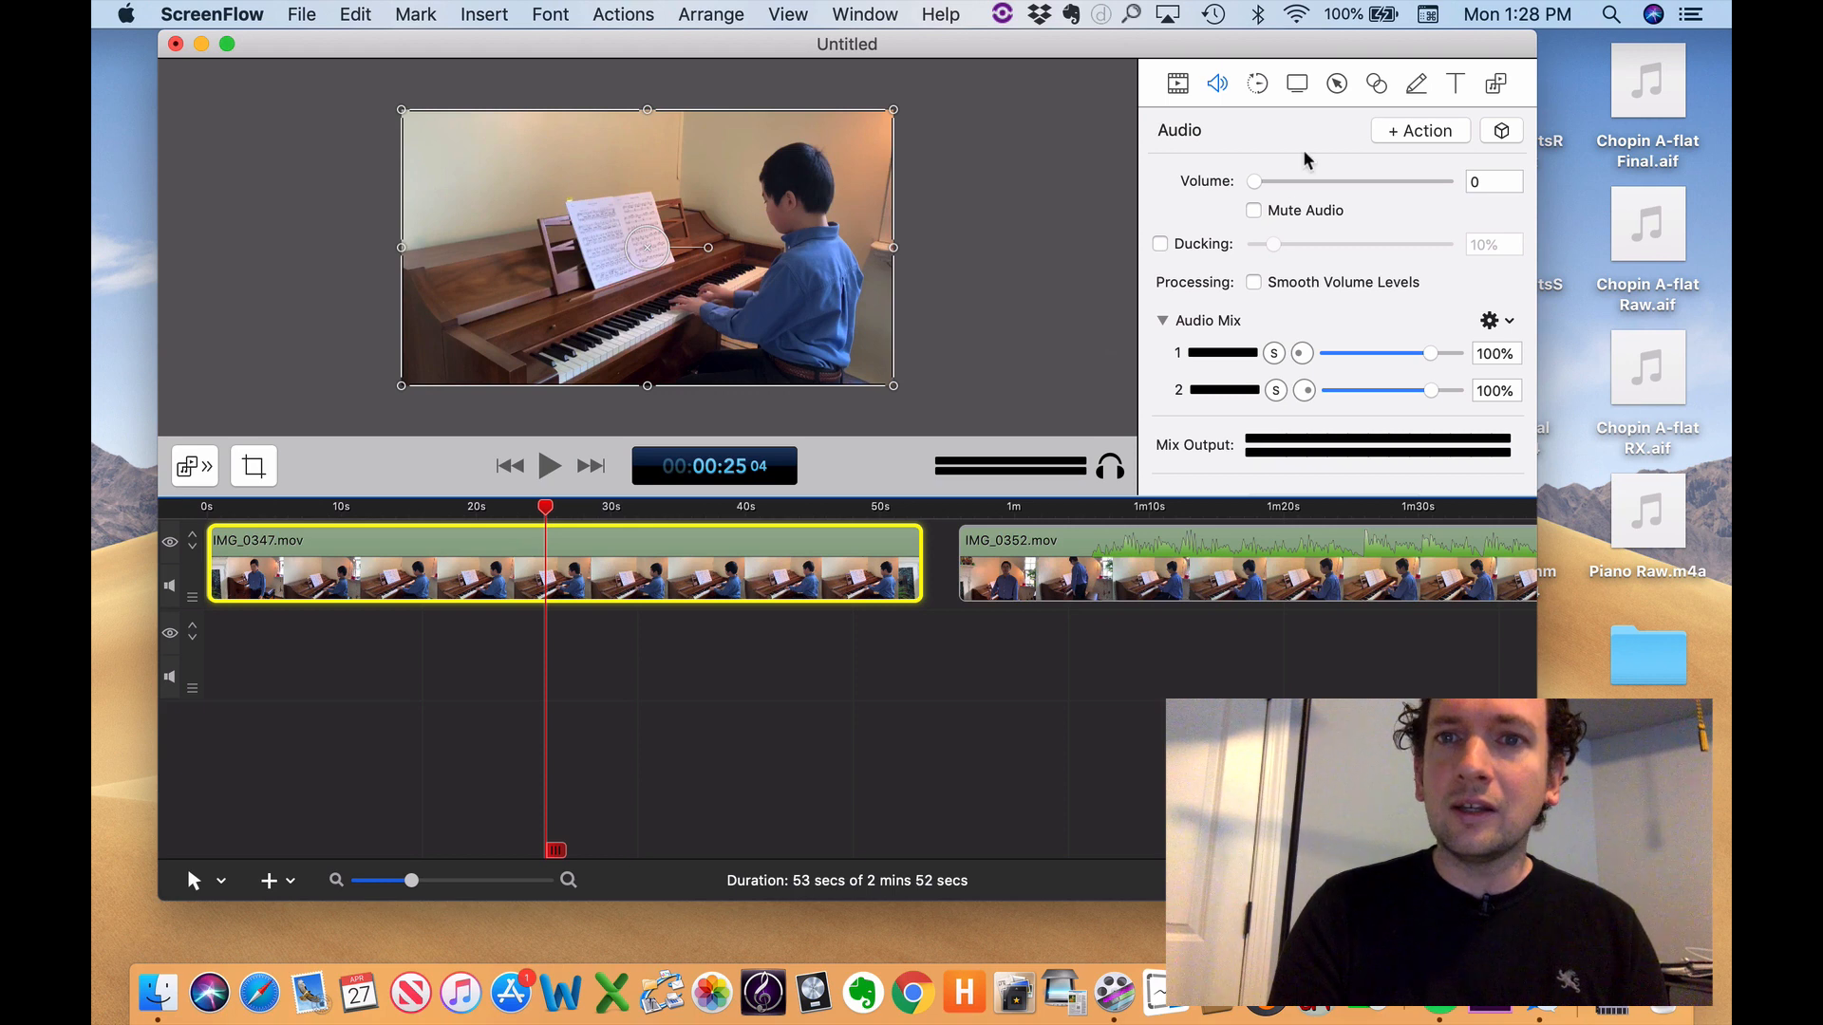
- Add a text clip reading "This is so cool!" at about 27 s and place it at the bottom centre of the video frame
{"action": "left_click", "coordinate": [1453, 83]}
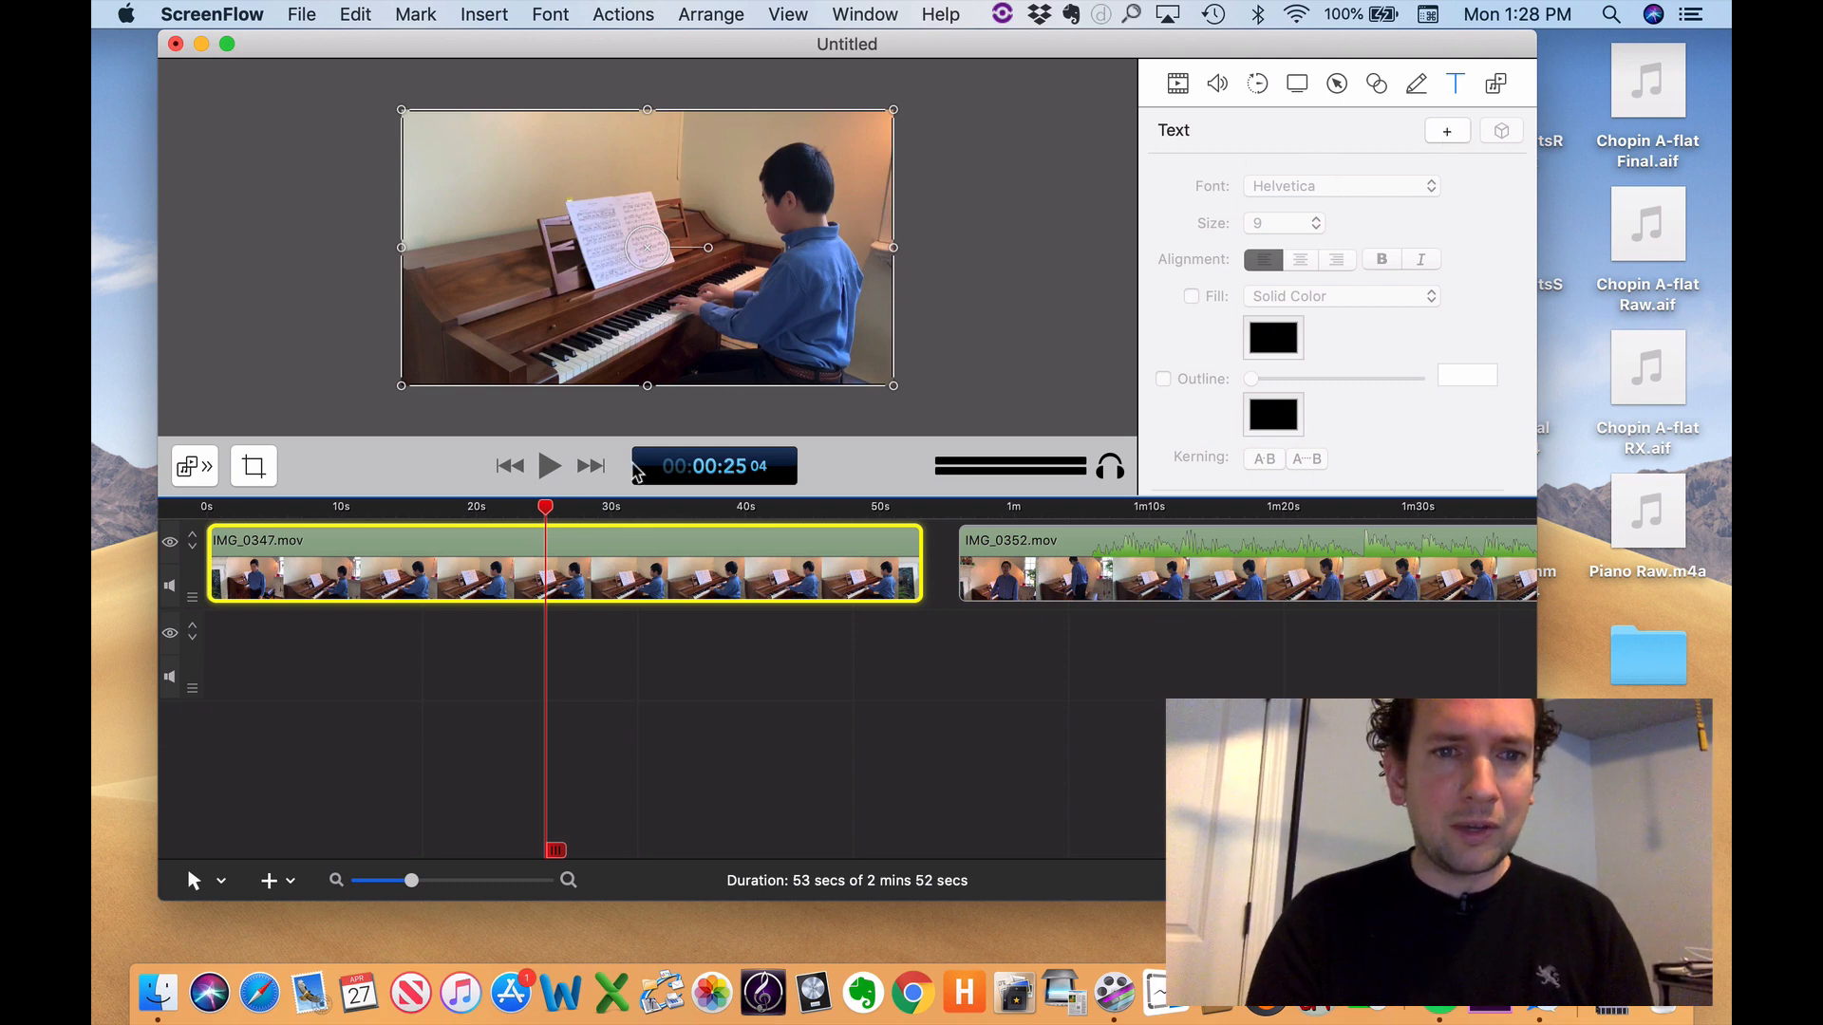
{"action": "mouse_move", "coordinate": [551, 511]}
{"action": "left_mouse_down"}
{"action": "mouse_move", "coordinate": [459, 508]}
{"action": "mouse_move", "coordinate": [567, 508]}
{"action": "left_mouse_up"}
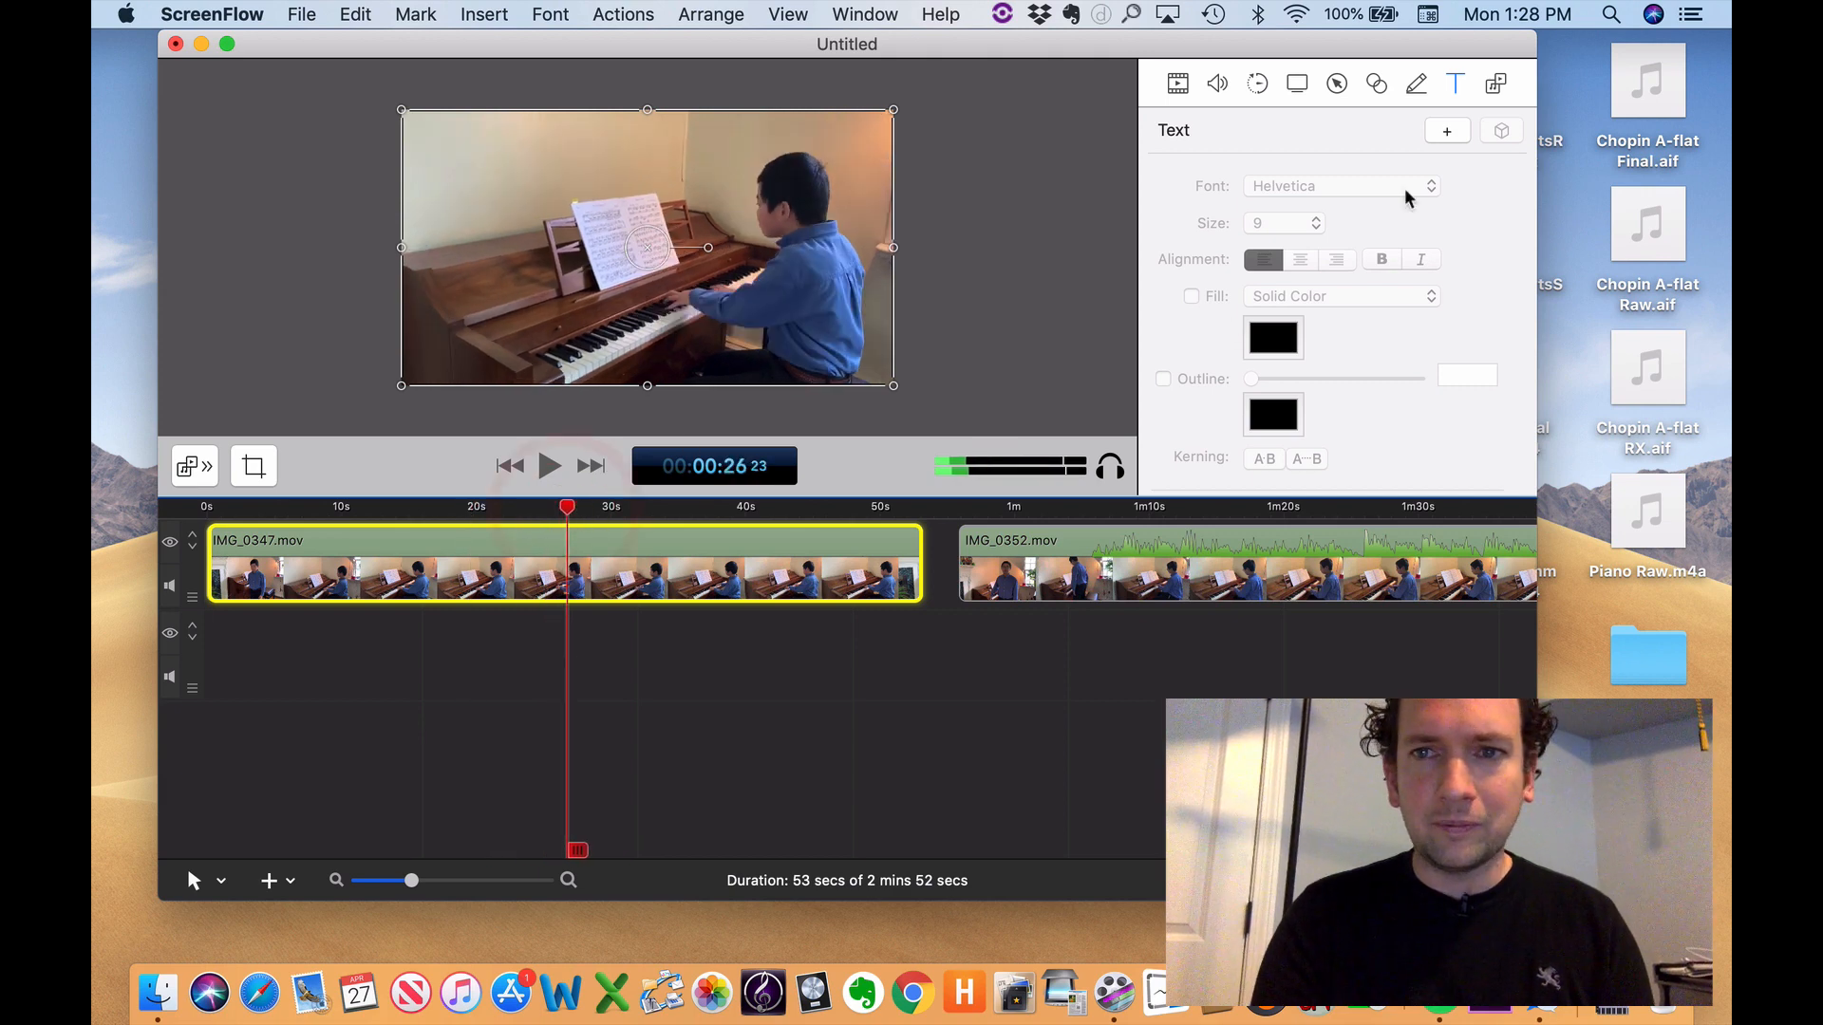
{"action": "left_click", "coordinate": [1455, 131]}
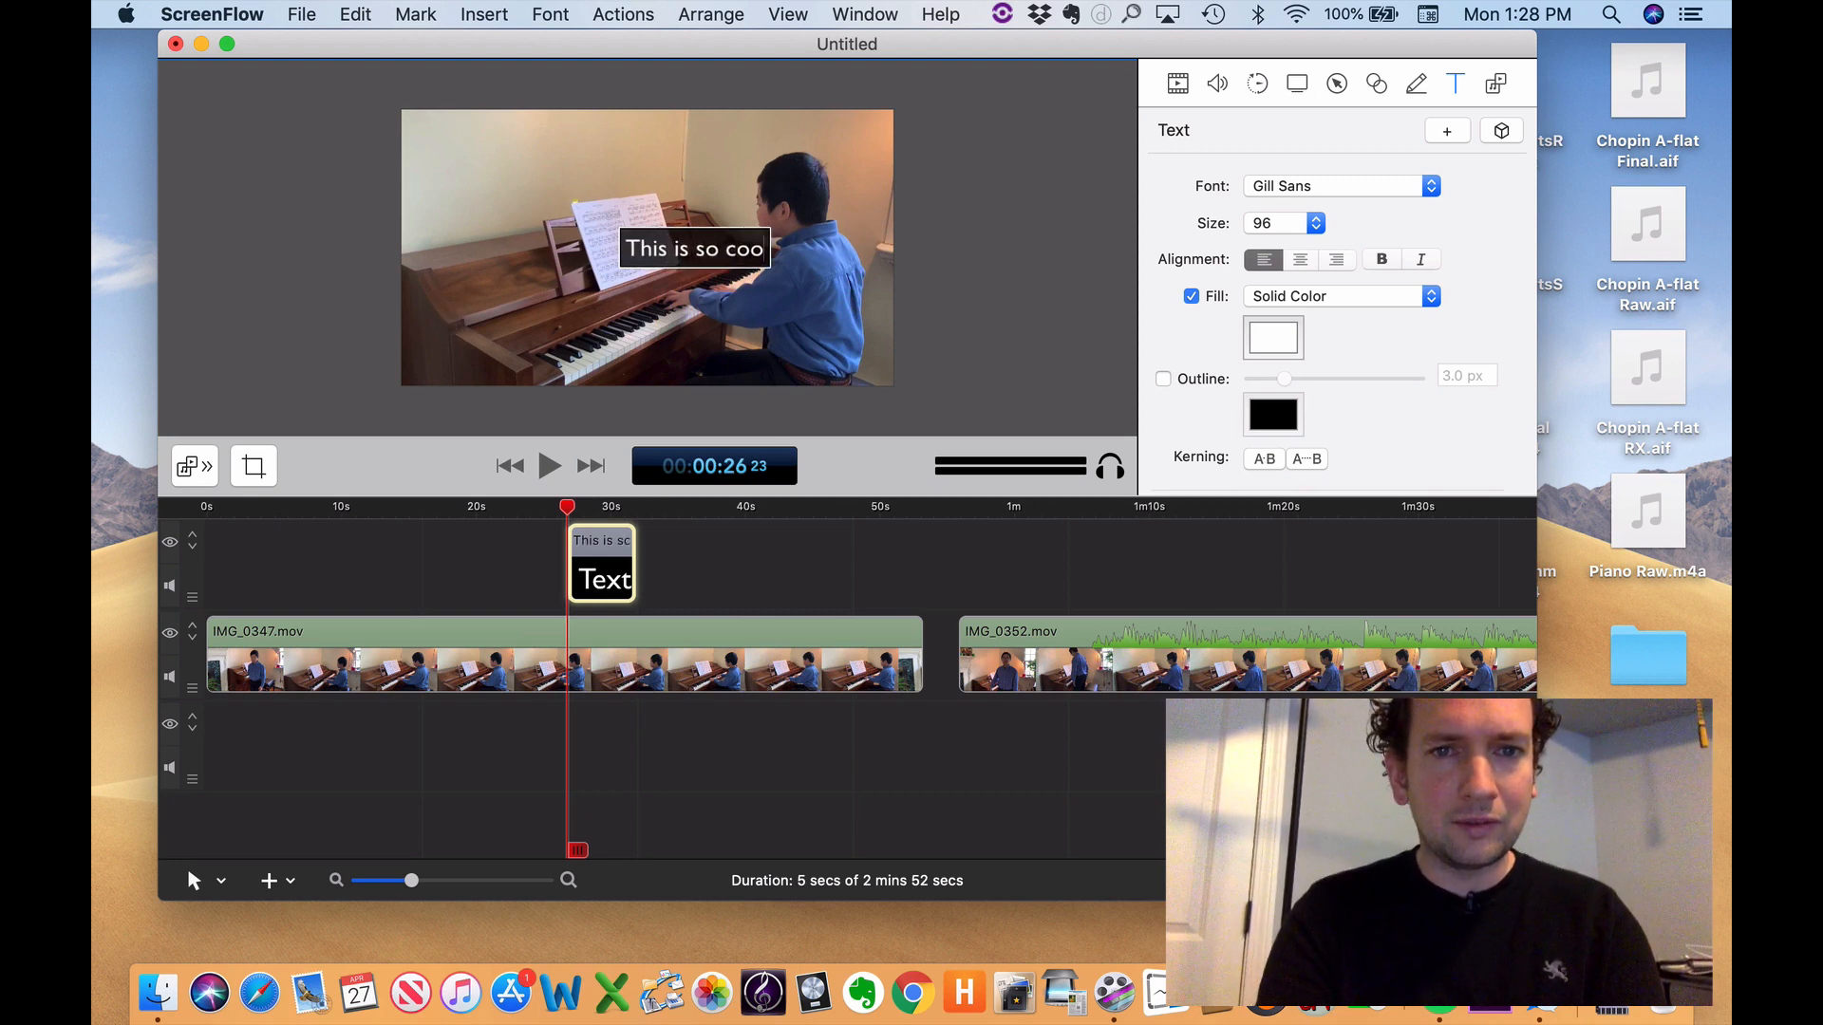
{"action": "left_click", "coordinate": [262, 285]}
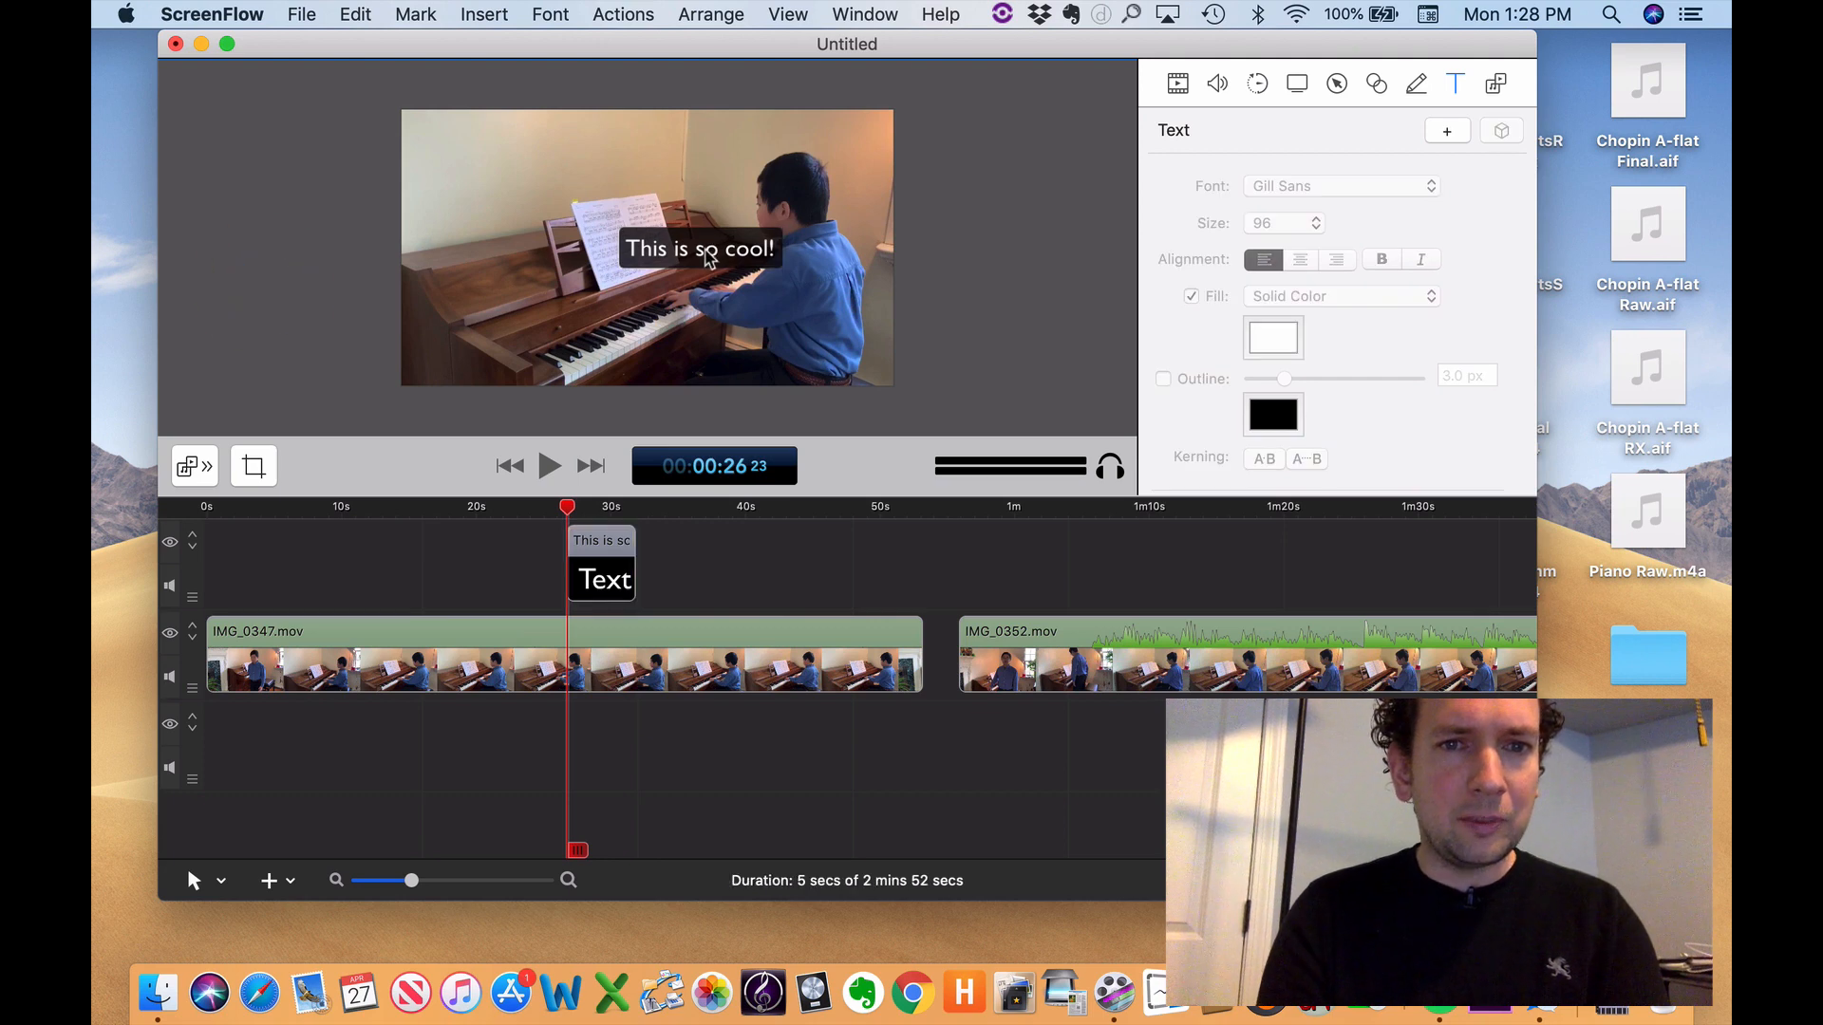
{"action": "left_click_drag", "start_coordinate": [706, 258], "coordinate": [652, 367]}
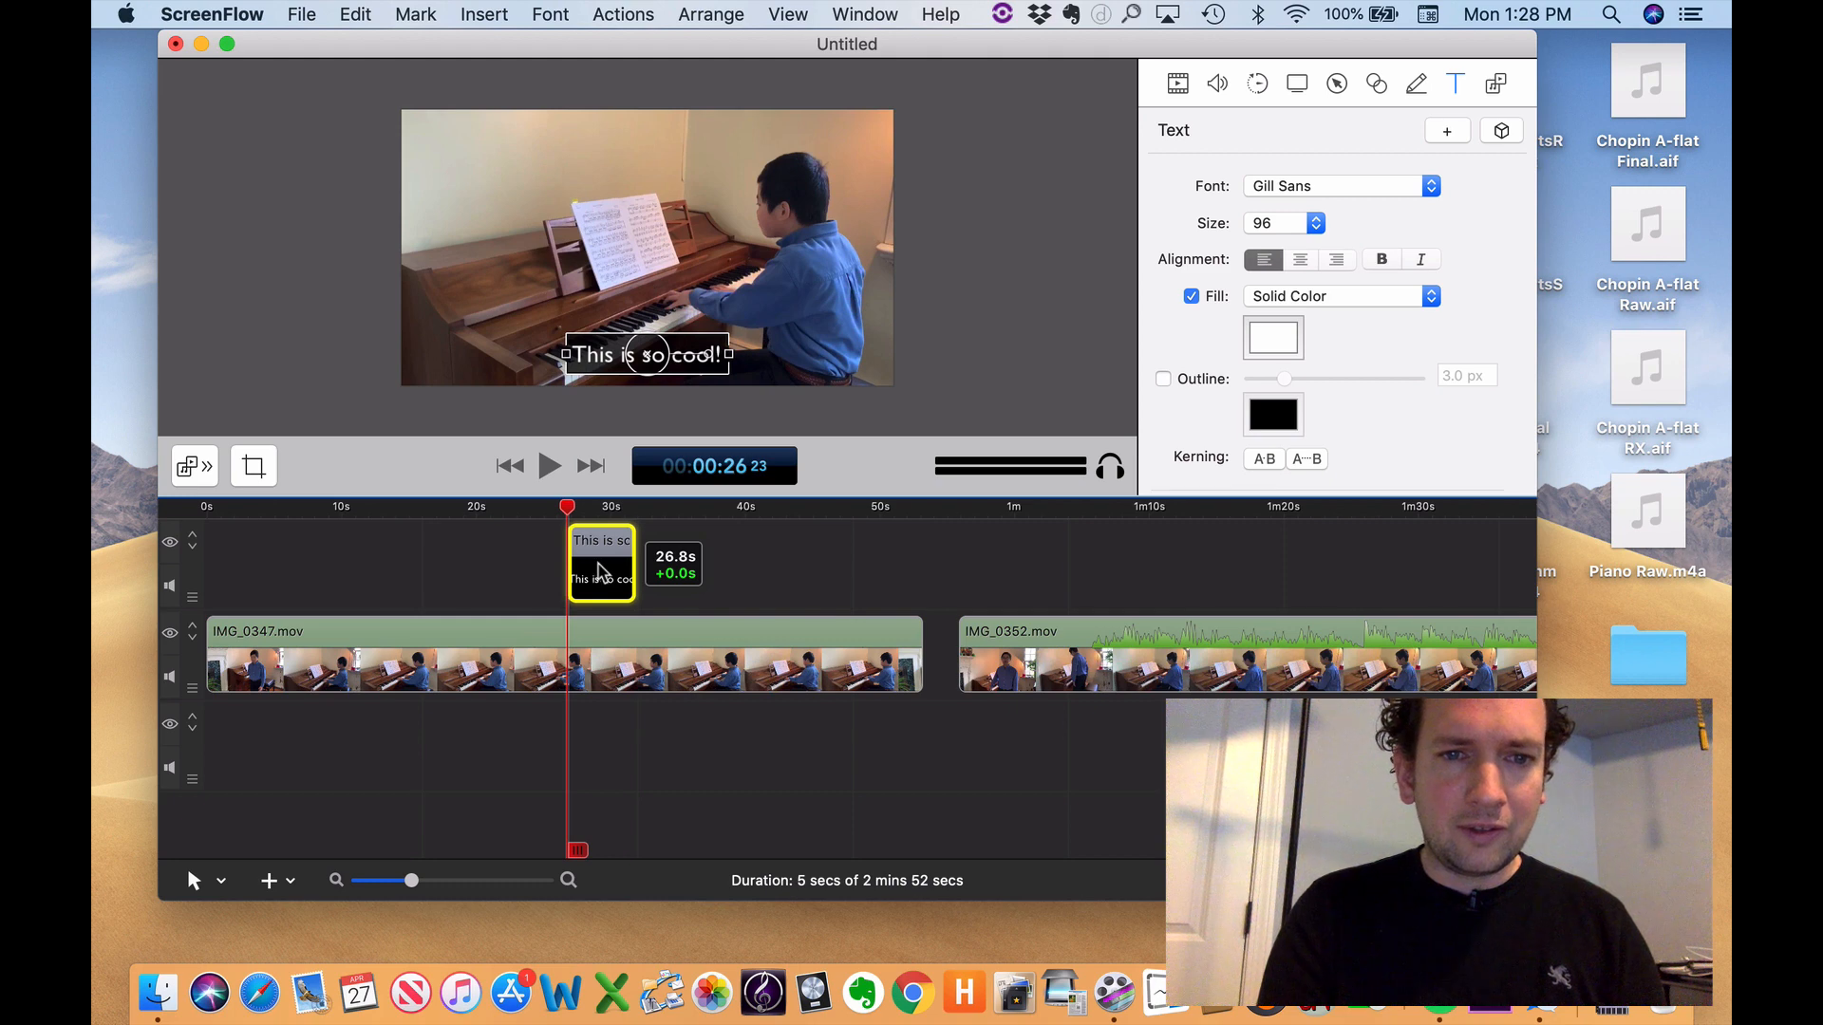
{"action": "left_click_drag", "start_coordinate": [598, 570], "coordinate": [636, 560]}
- Examine the text and video properties available for the title clip
{"action": "scroll", "coordinate": [1348, 288], "scroll_direction": "down", "scroll_amount": 3}
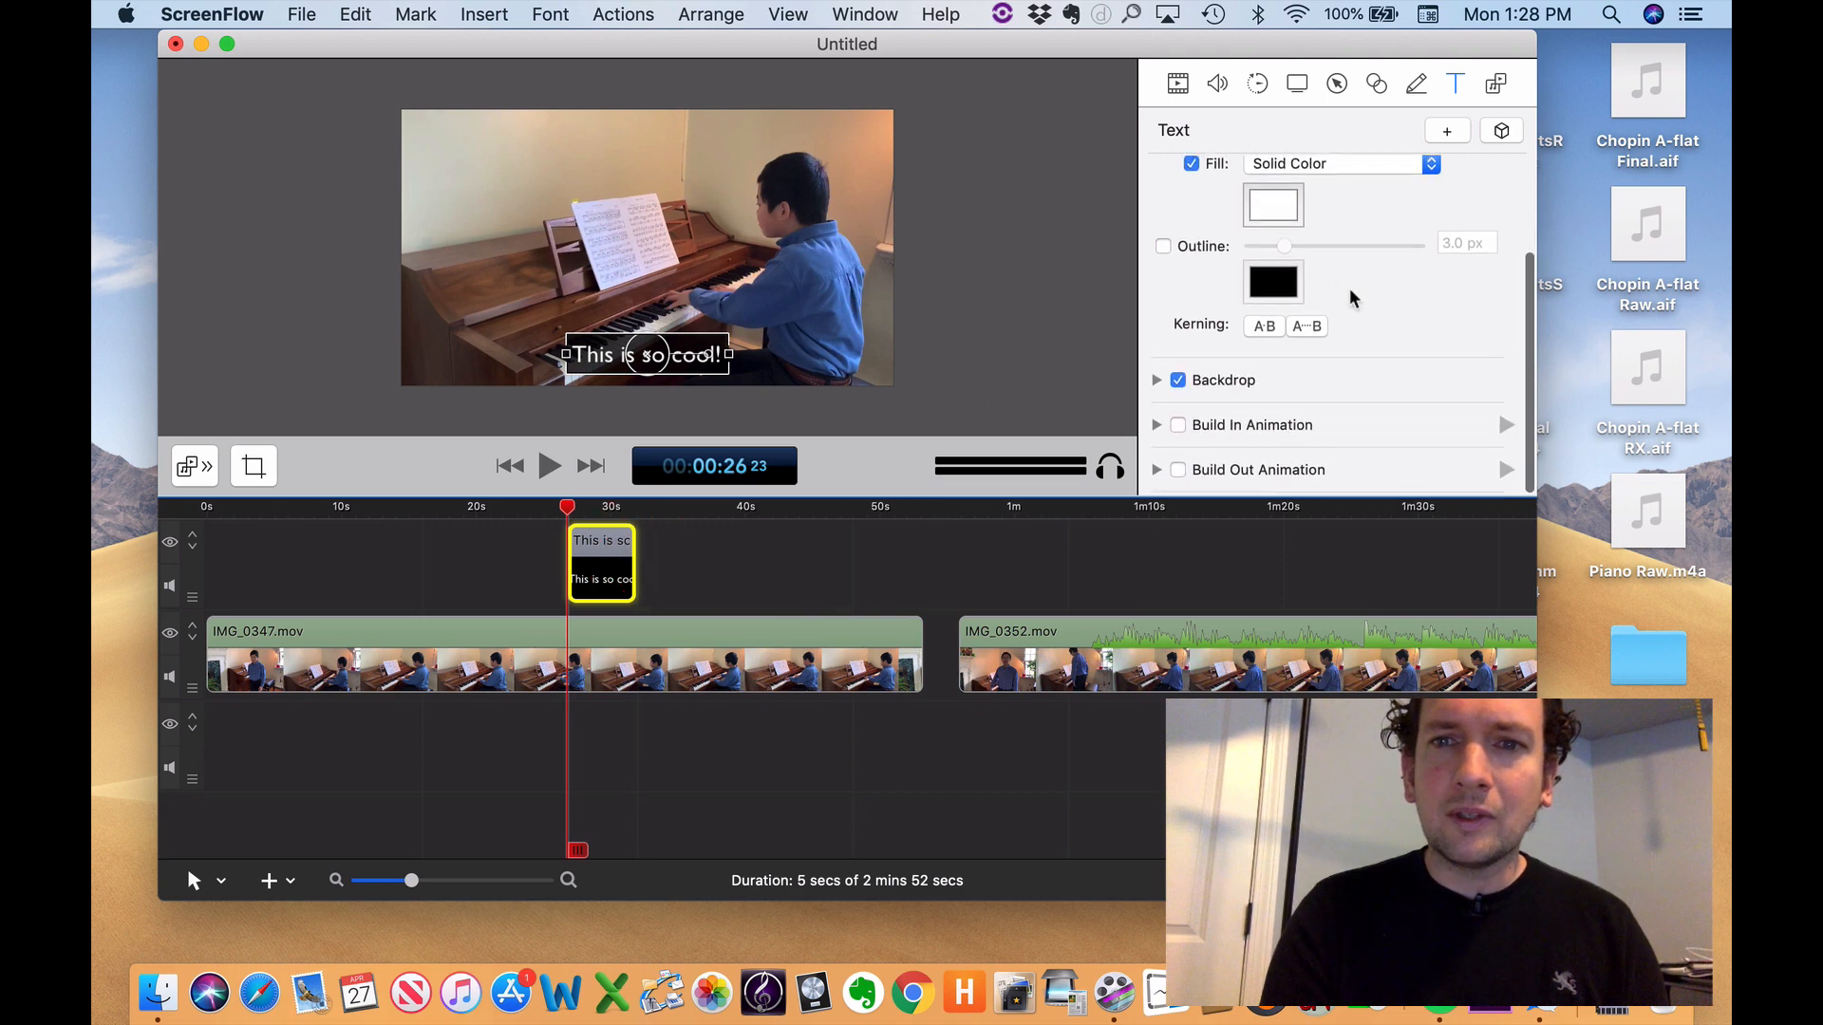
{"action": "scroll", "coordinate": [1307, 233], "scroll_direction": "up", "scroll_amount": 3}
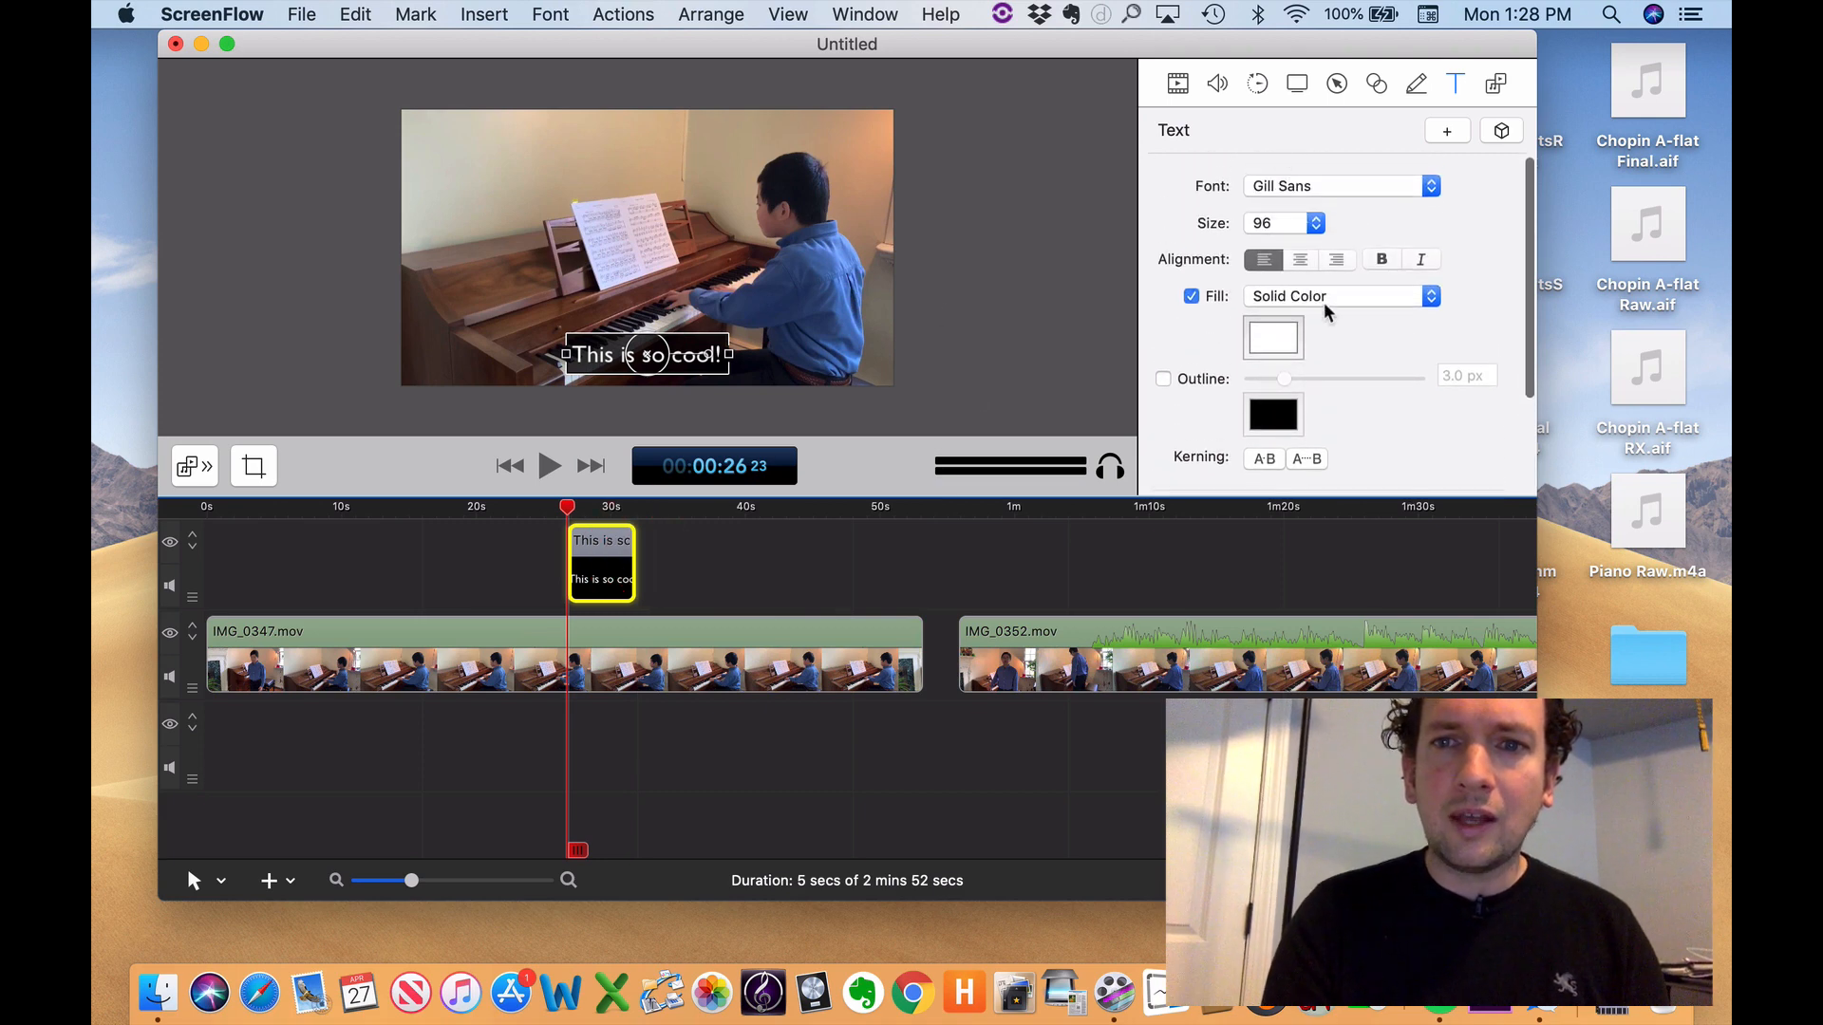
{"action": "scroll", "coordinate": [1323, 301], "scroll_direction": "down", "scroll_amount": 3}
{"action": "scroll", "coordinate": [1300, 266], "scroll_direction": "up", "scroll_amount": 1}
{"action": "left_click", "coordinate": [1173, 85]}
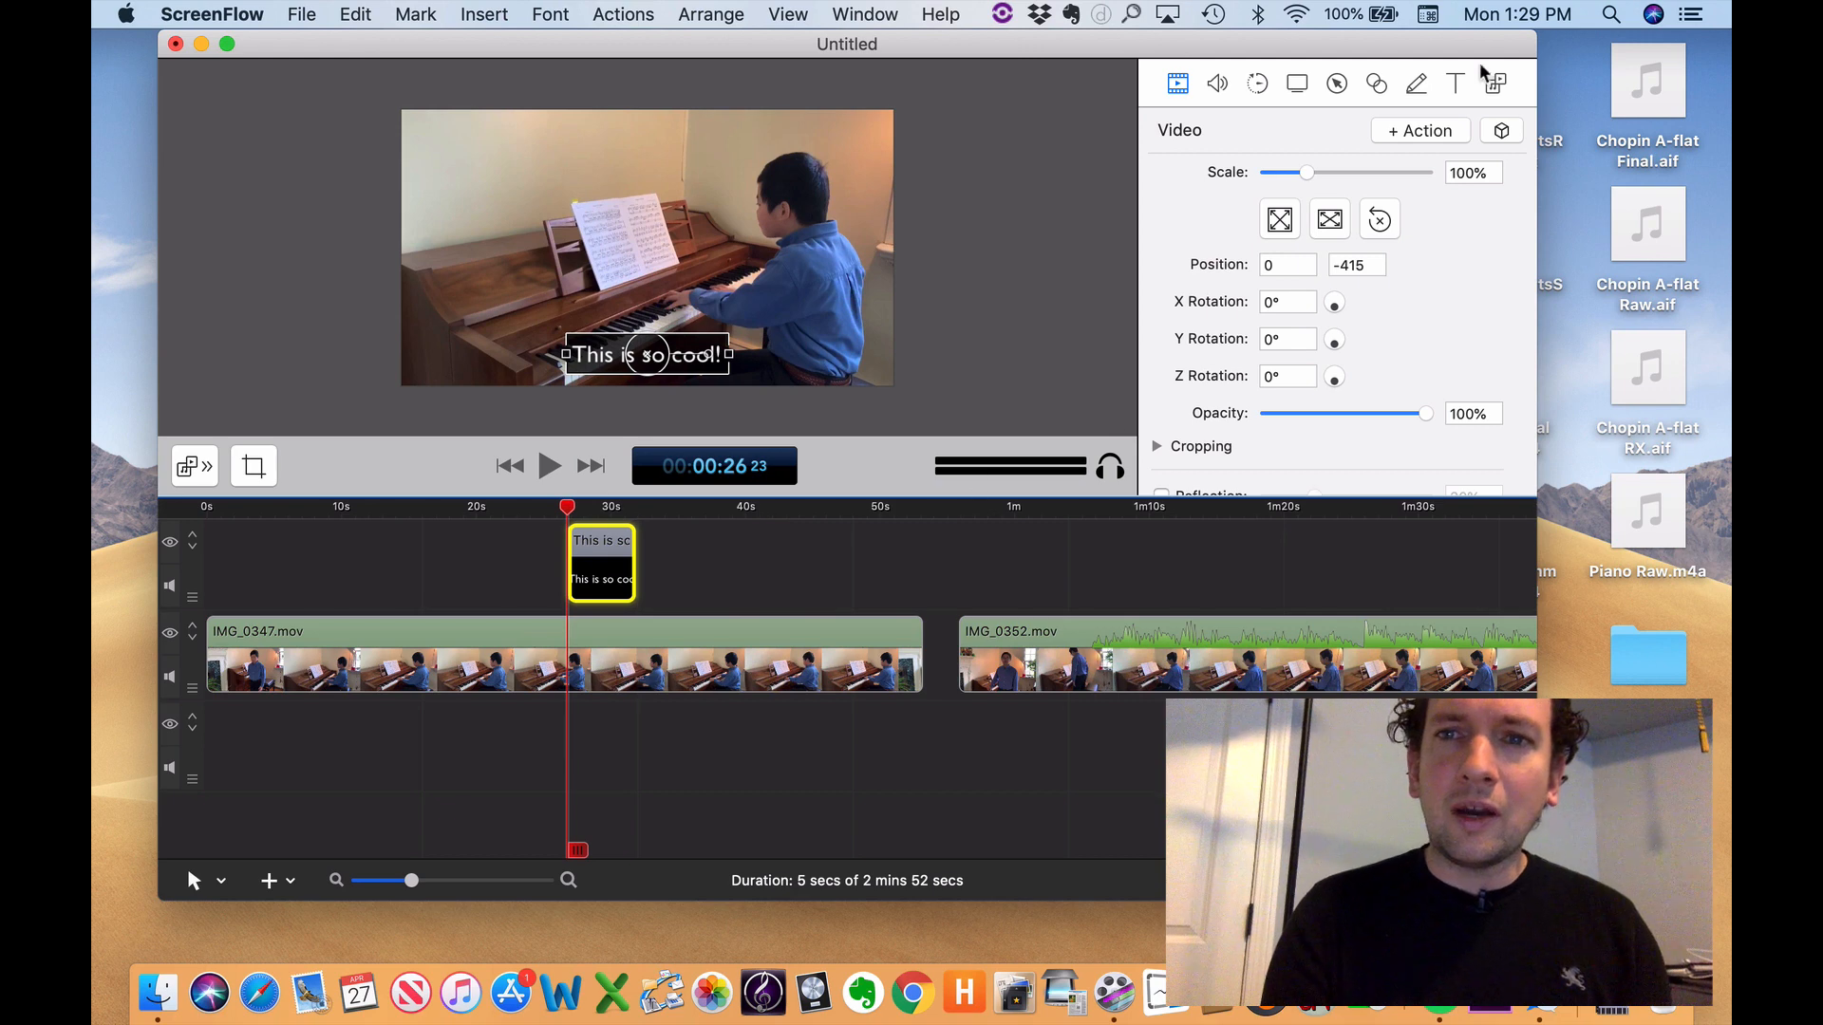
{"action": "left_click", "coordinate": [1457, 84]}
{"action": "left_click", "coordinate": [1177, 83]}
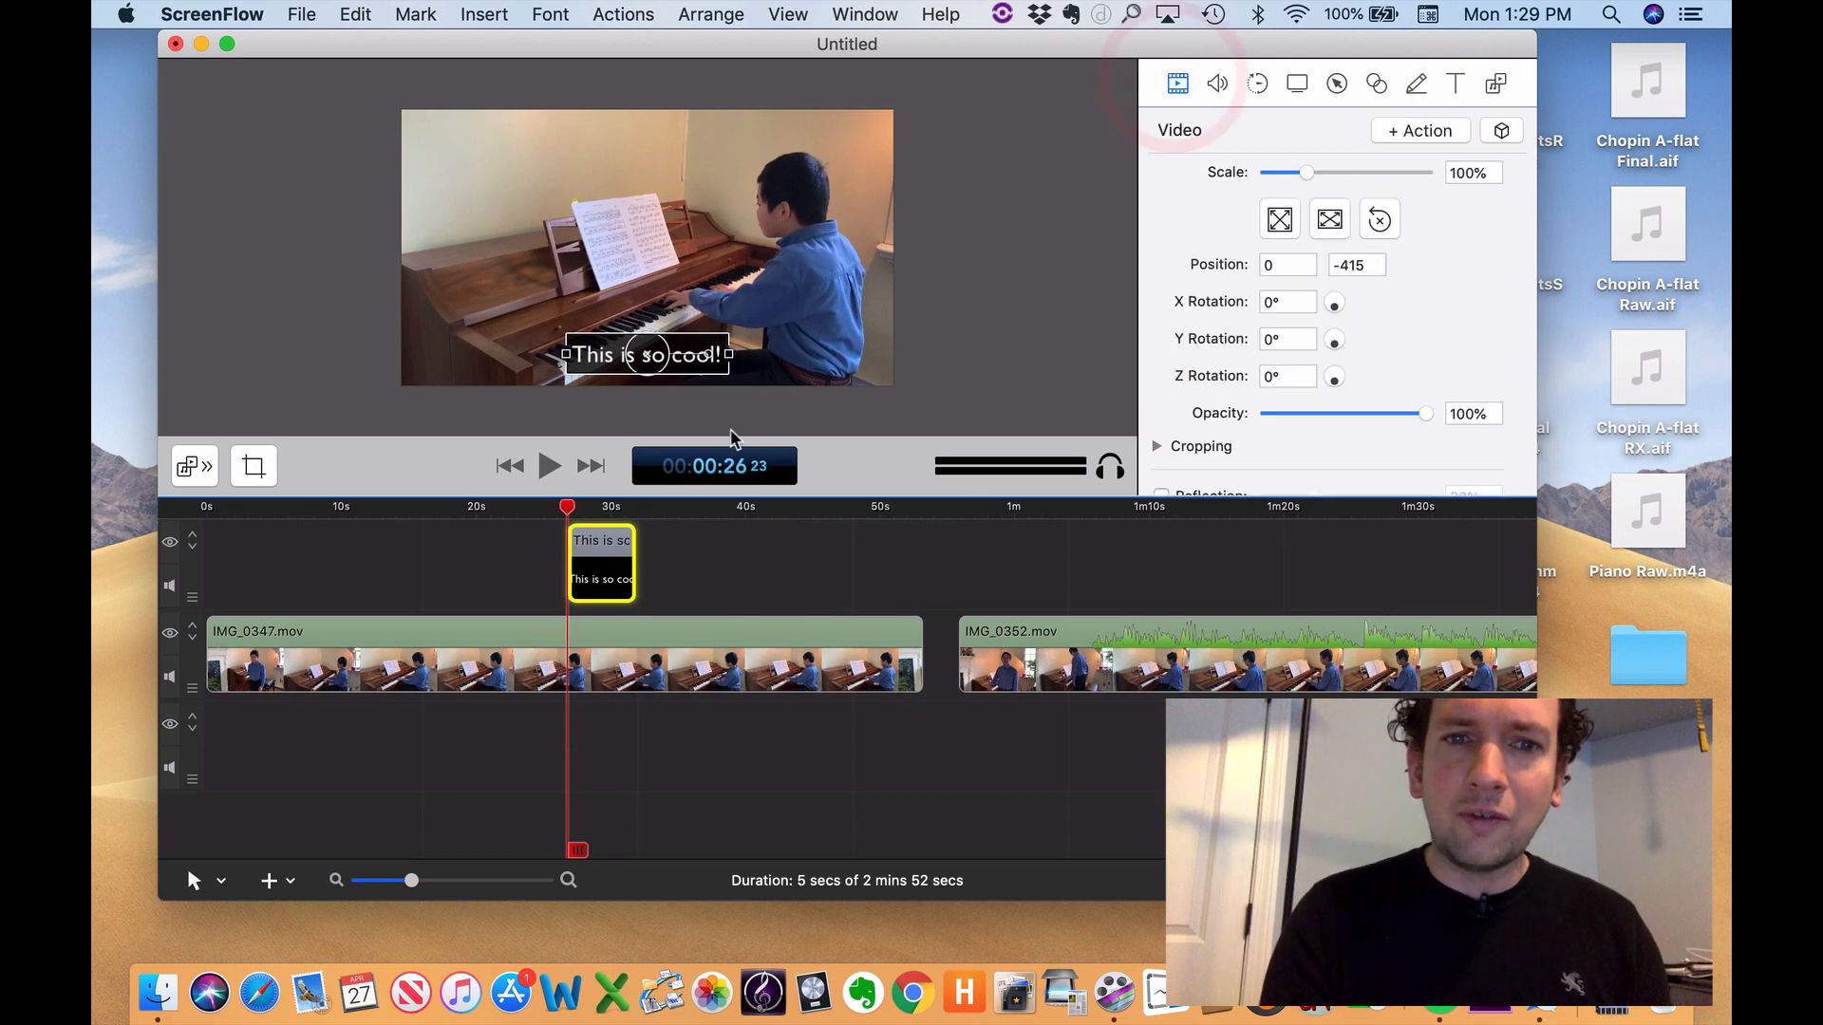
- Try rotating the title about the X axis and set its X Rotation back to 0°
{"action": "left_click", "coordinate": [596, 556]}
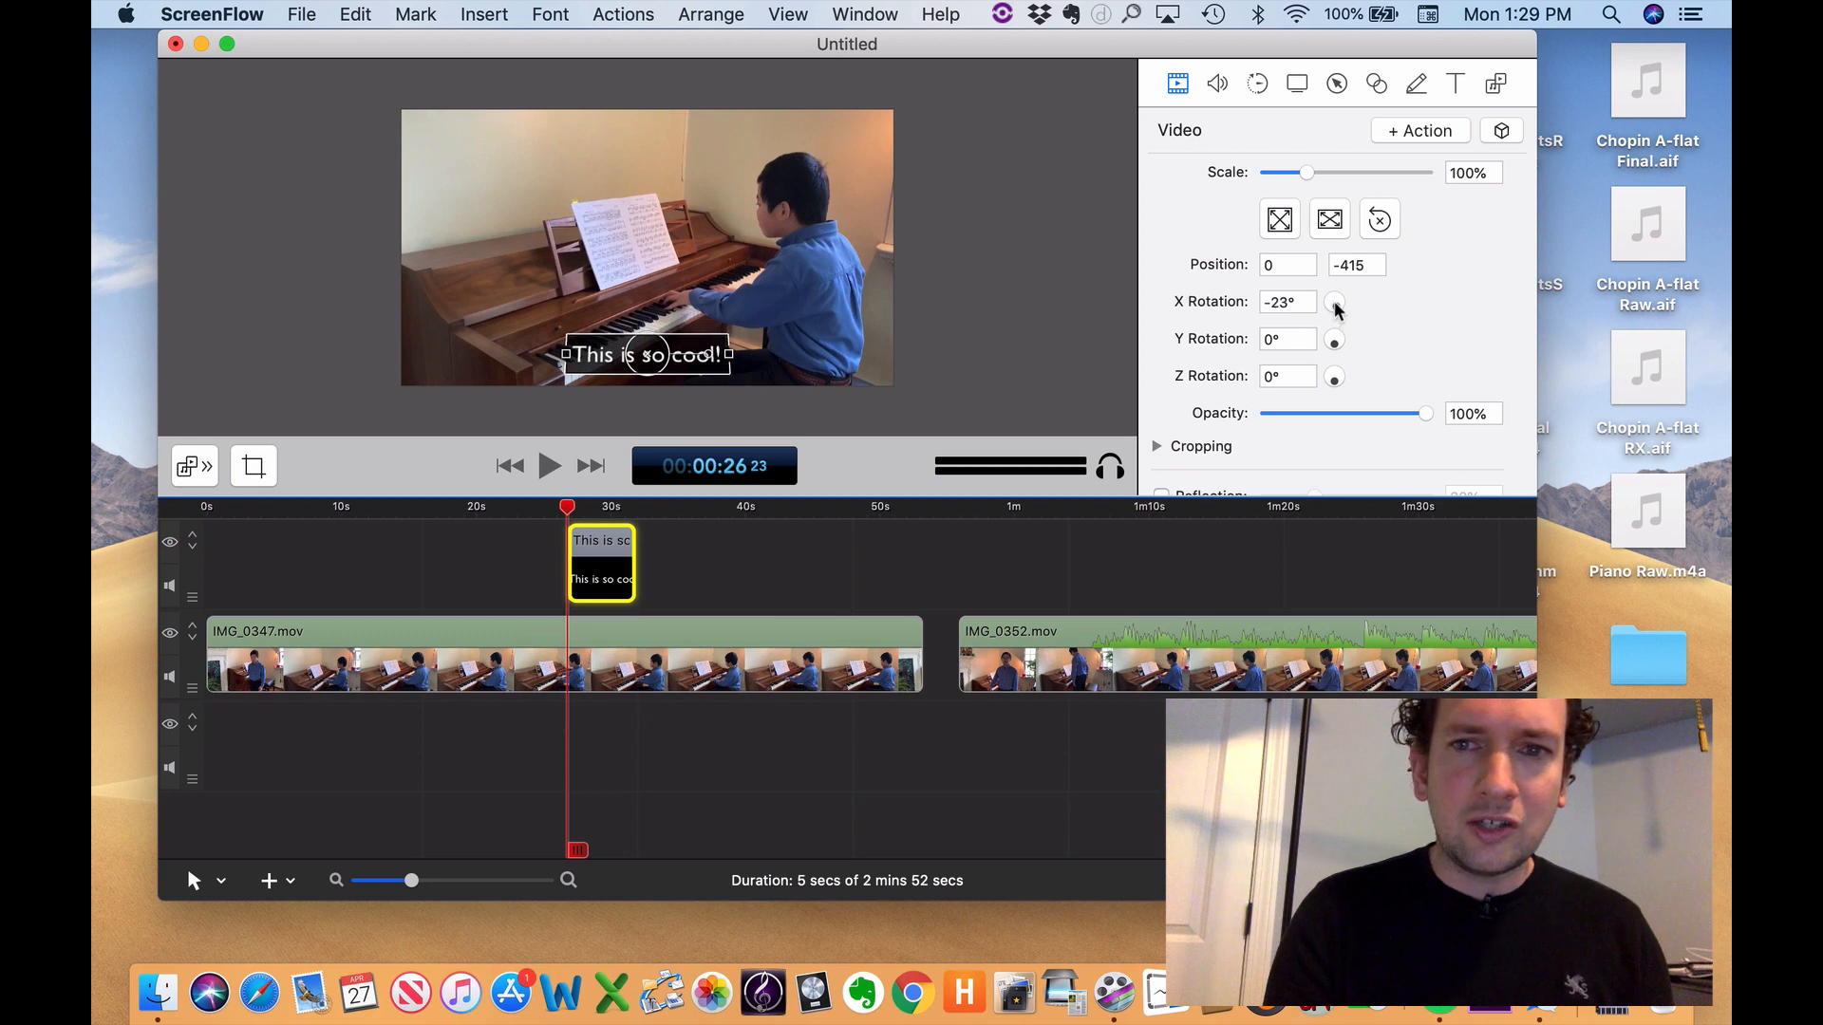
{"action": "left_click_drag", "start_coordinate": [1336, 309], "coordinate": [1333, 367]}
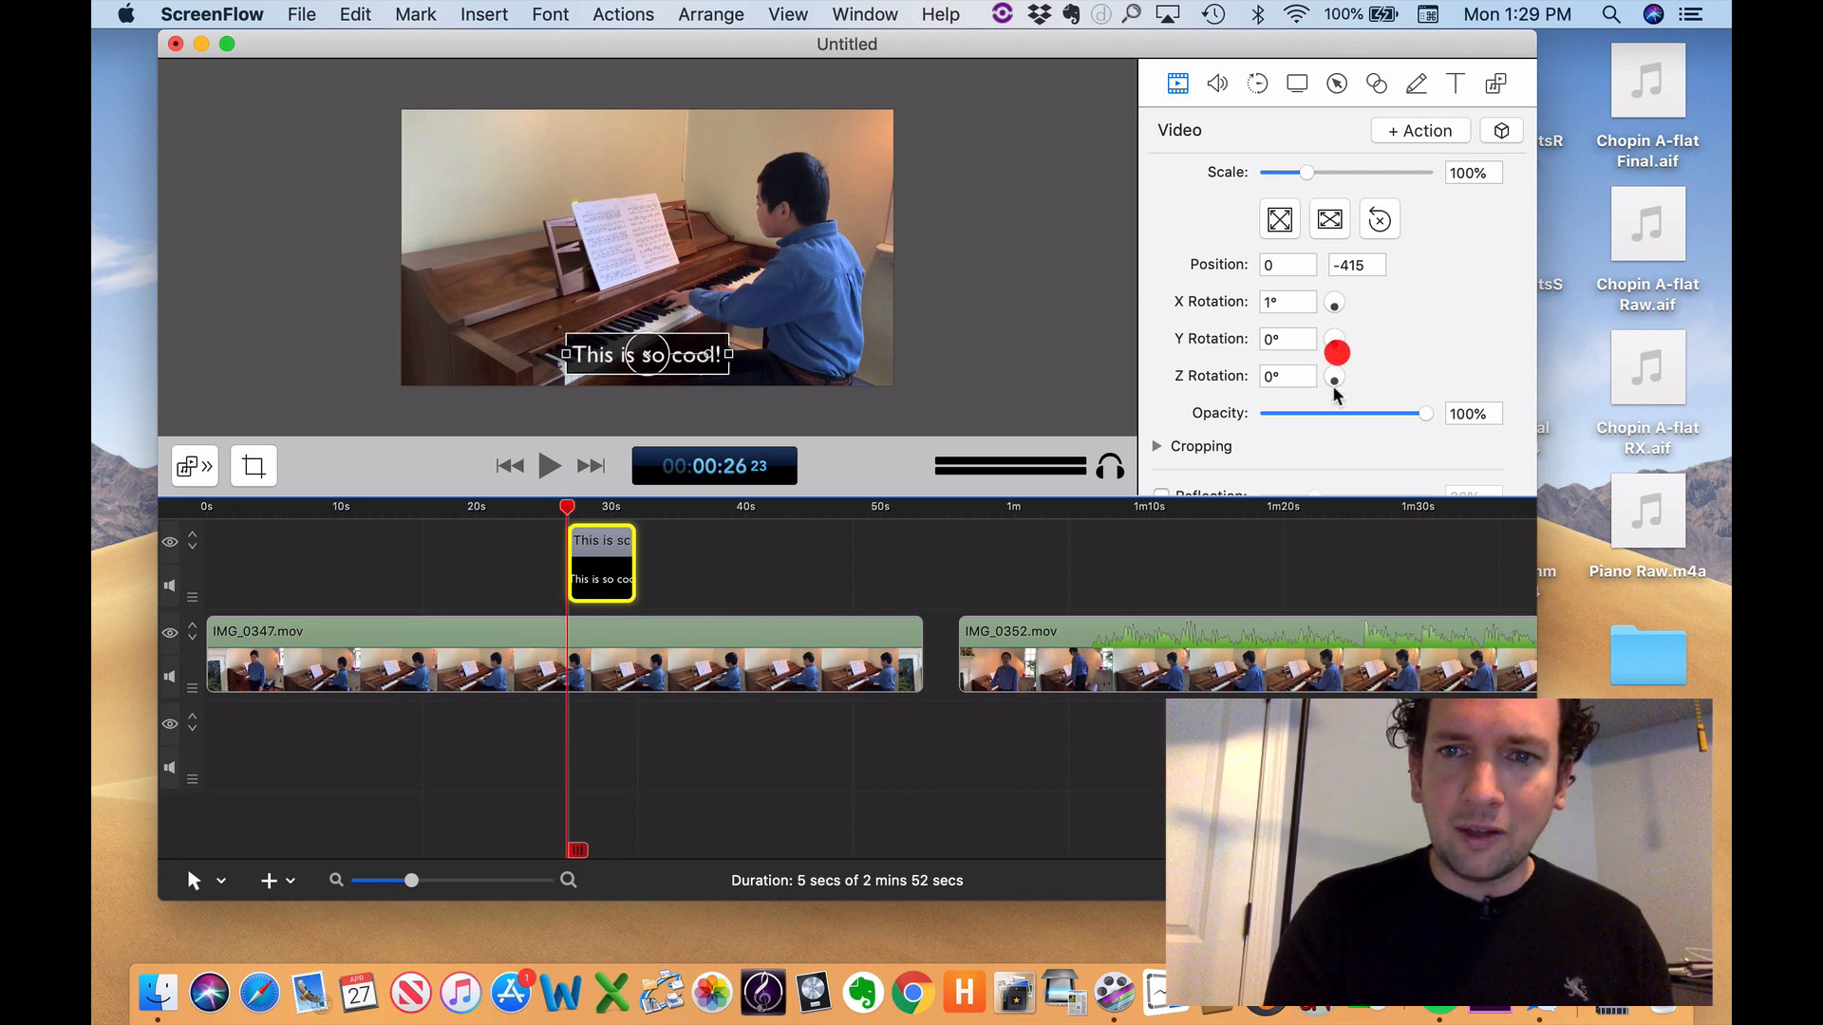
{"action": "left_click", "coordinate": [1285, 301]}
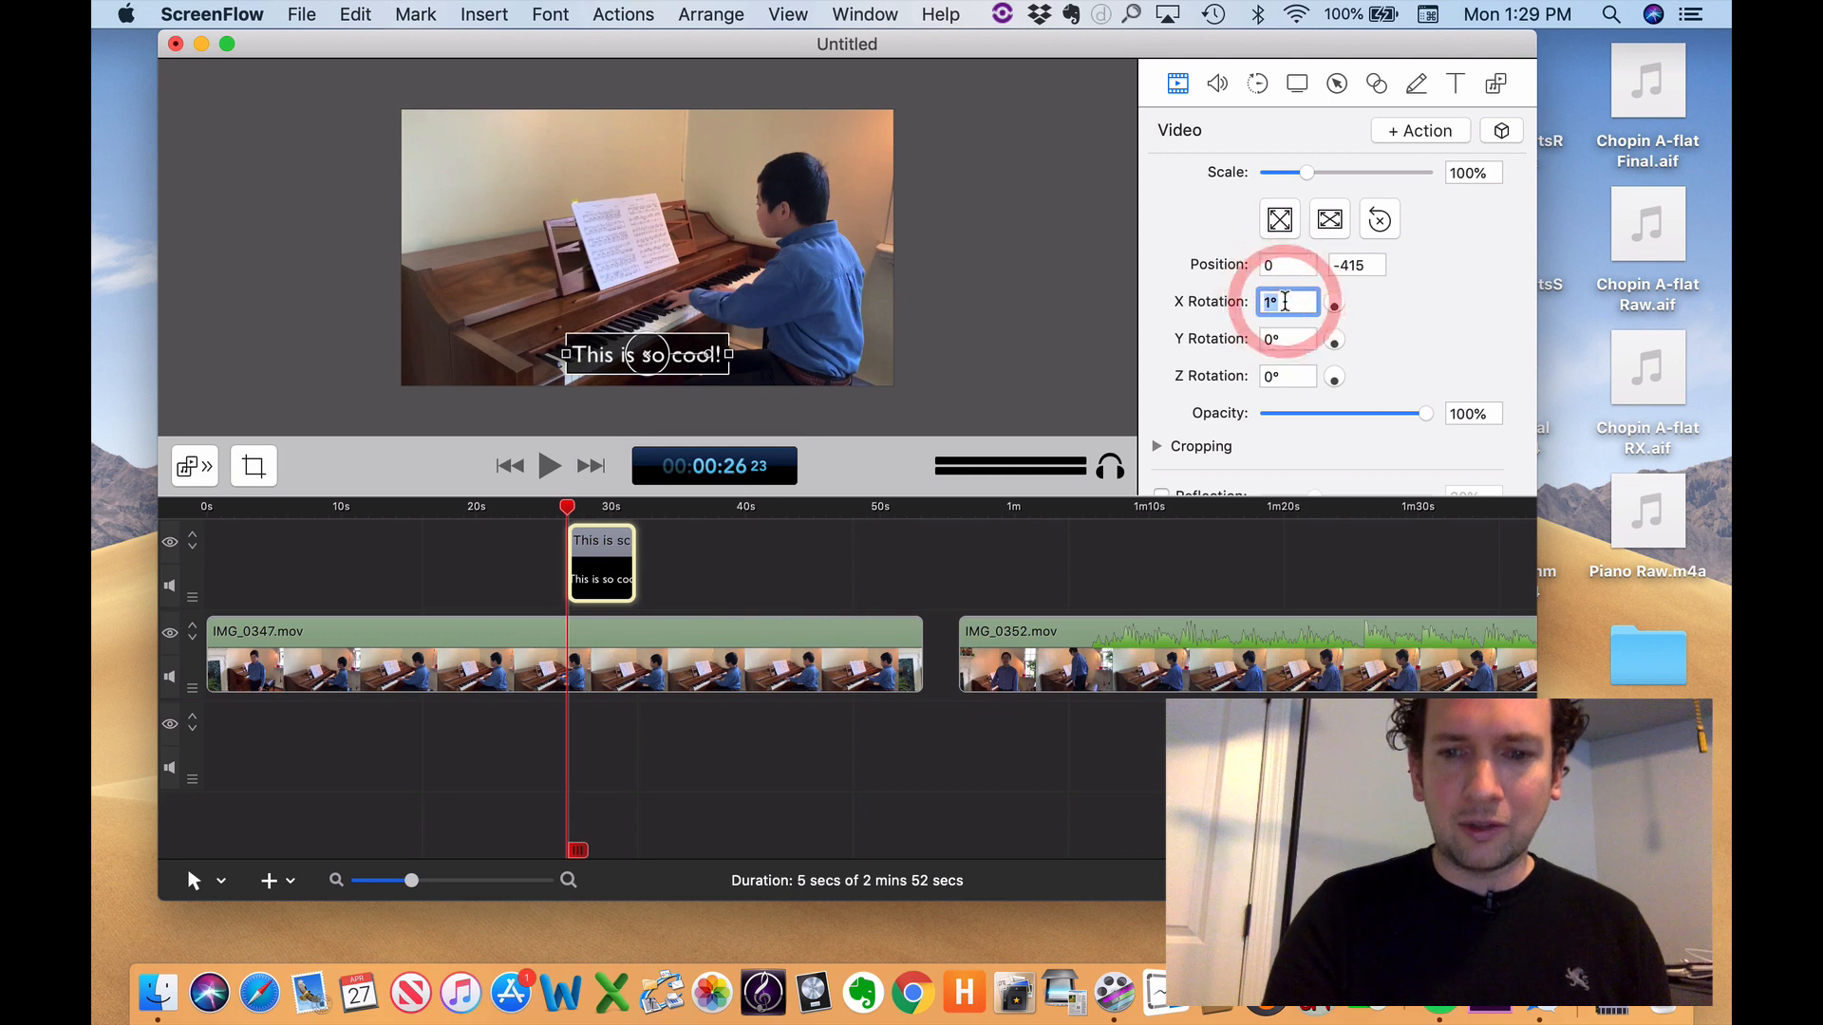
{"action": "type", "text": "0"}
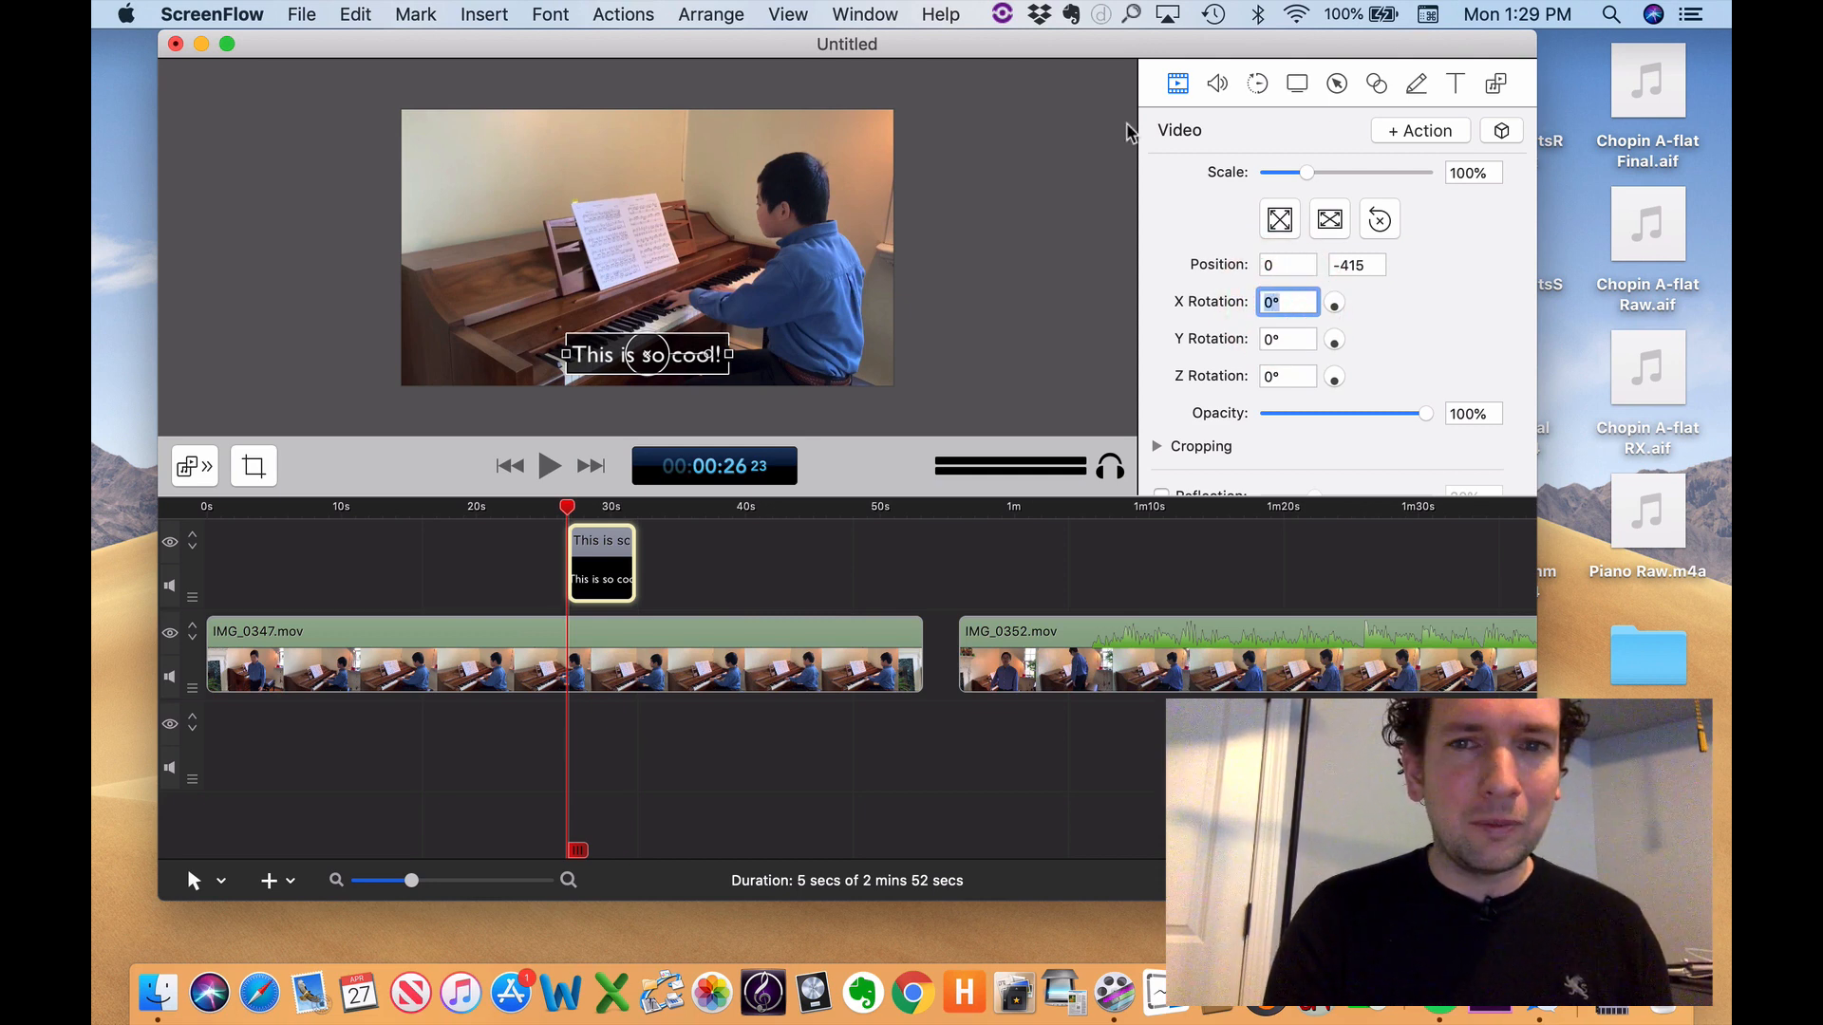
- Try the title without its backdrop, restore the backdrop, and look at the Build In Animation options
{"action": "left_click", "coordinate": [1452, 83]}
{"action": "scroll", "coordinate": [1357, 340], "scroll_direction": "up", "scroll_amount": 3}
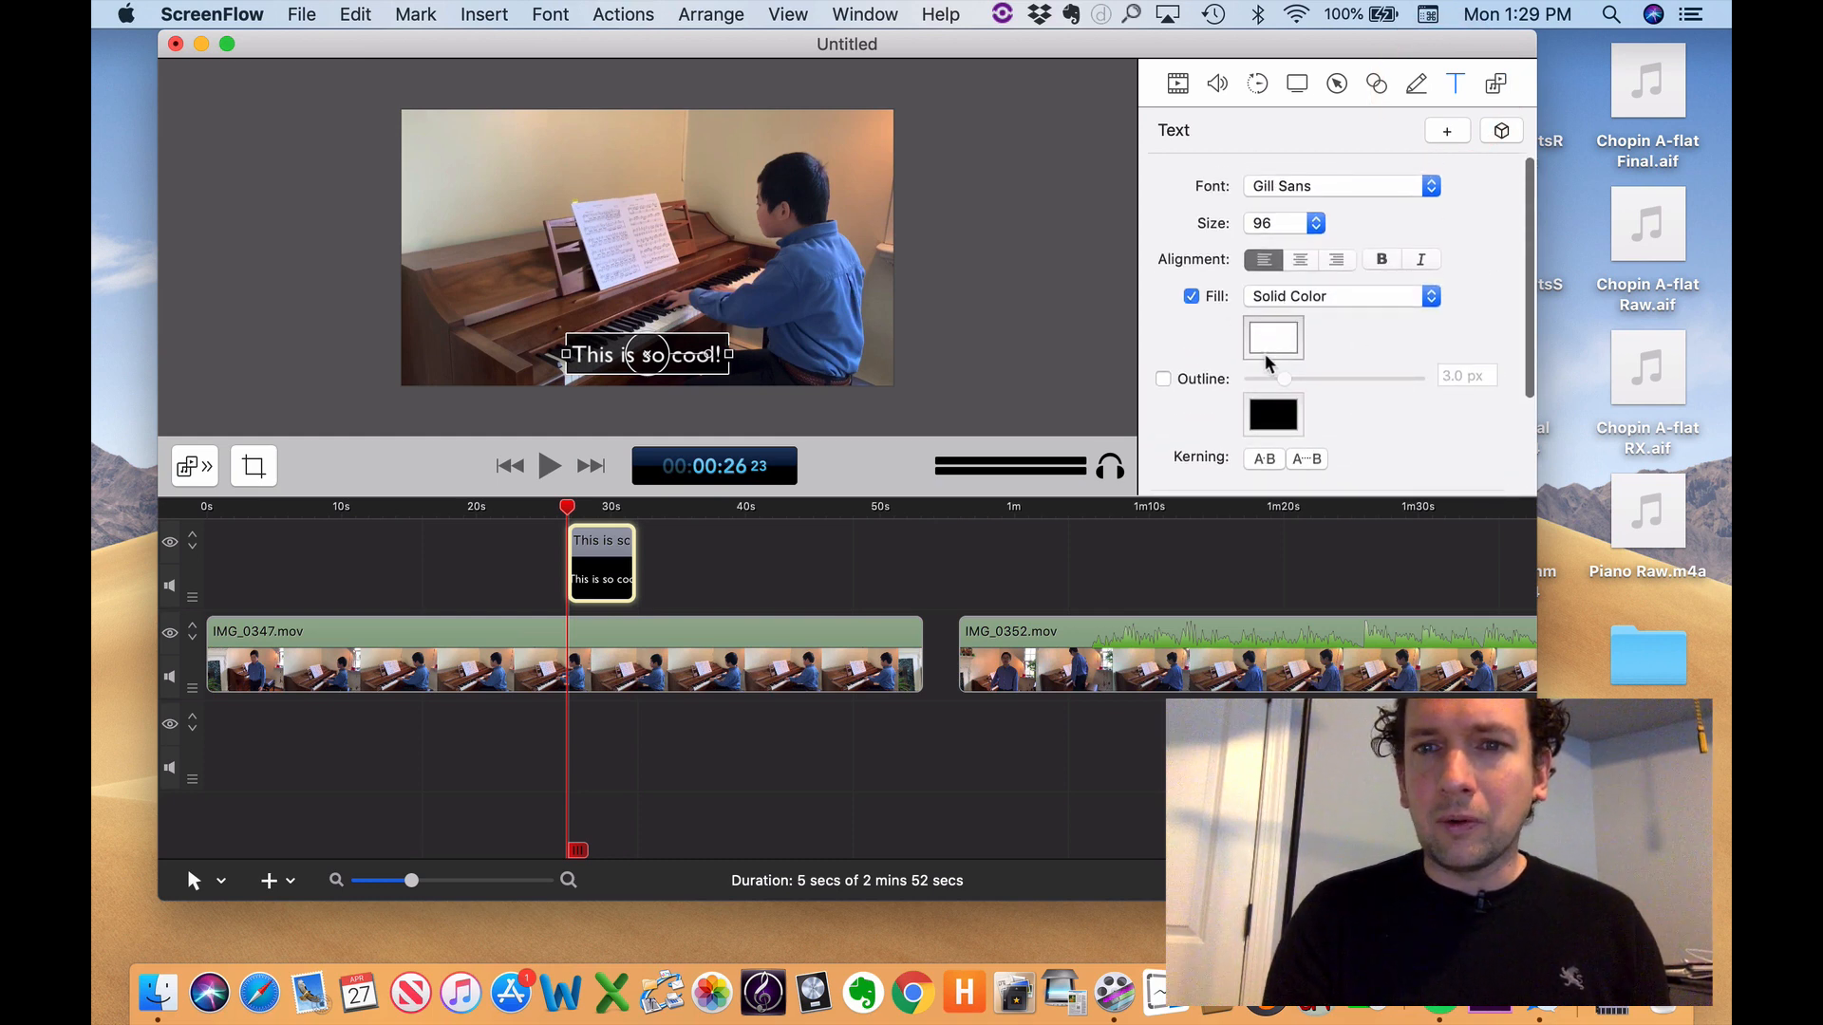
{"action": "scroll", "coordinate": [1269, 361], "scroll_direction": "down", "scroll_amount": 5}
{"action": "left_click", "coordinate": [1177, 380]}
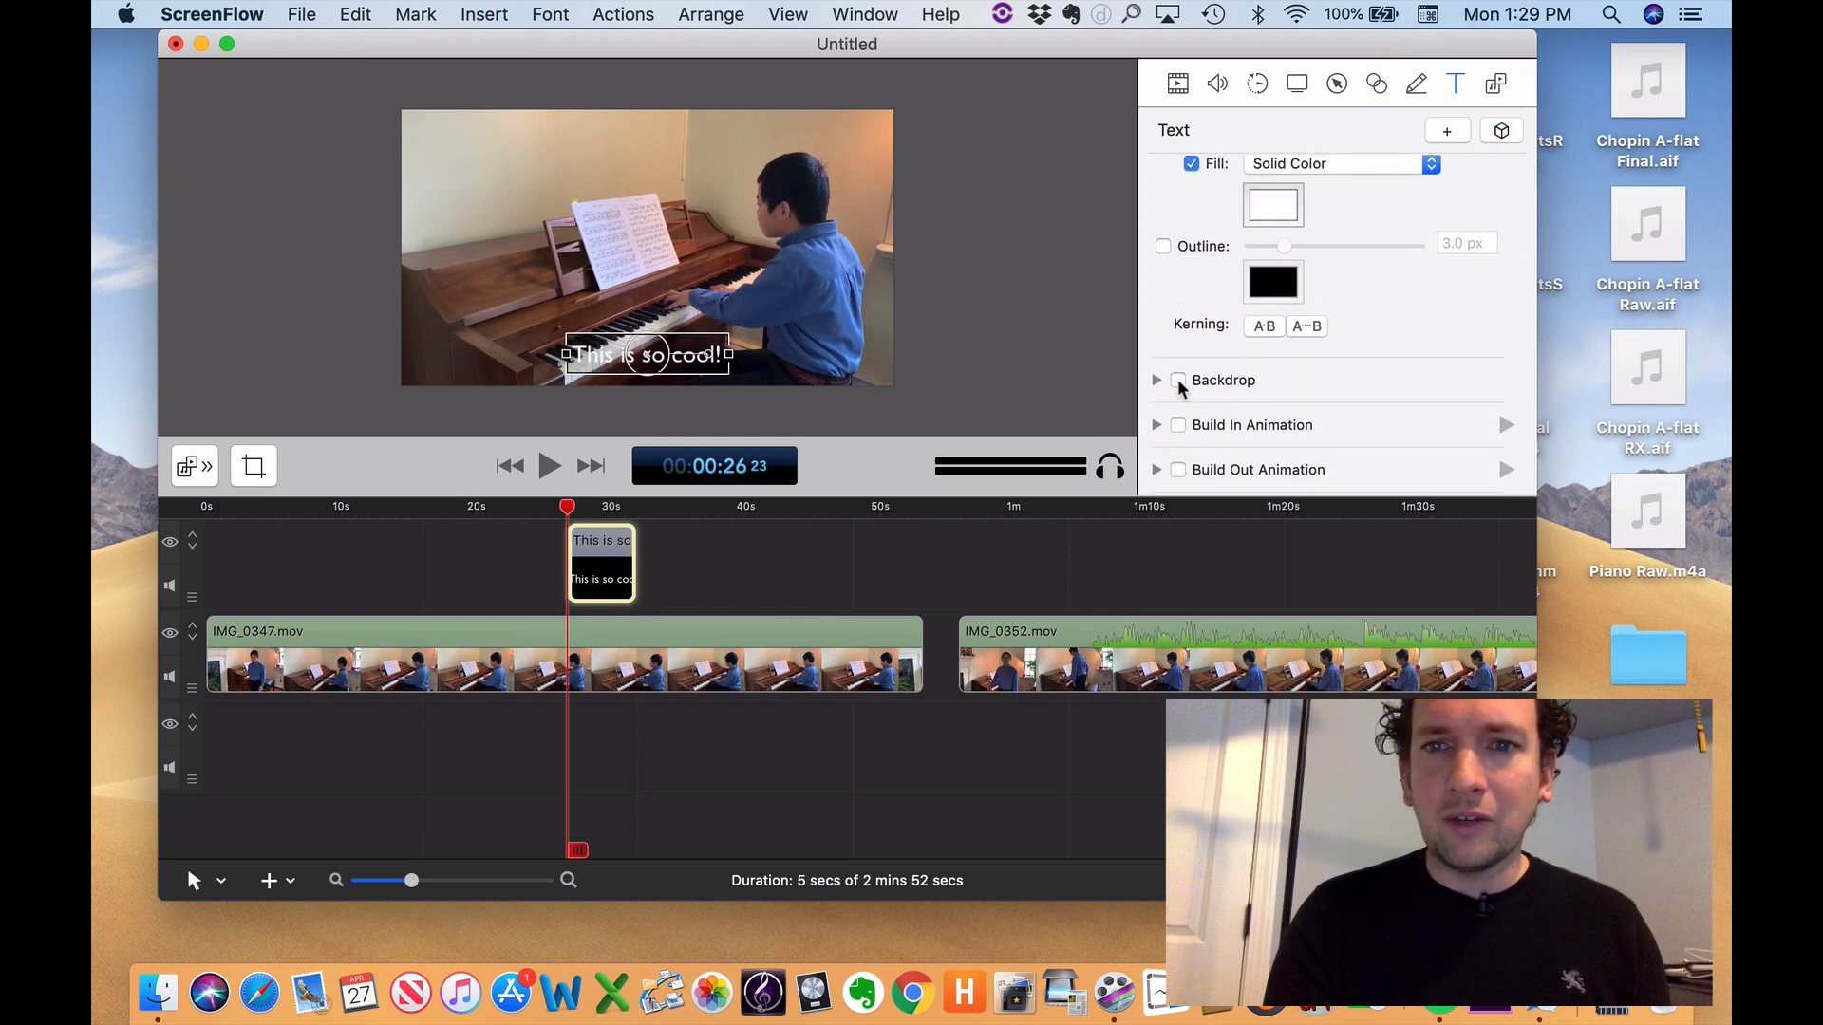
{"action": "left_click", "coordinate": [1179, 381]}
{"action": "left_click", "coordinate": [1156, 425]}
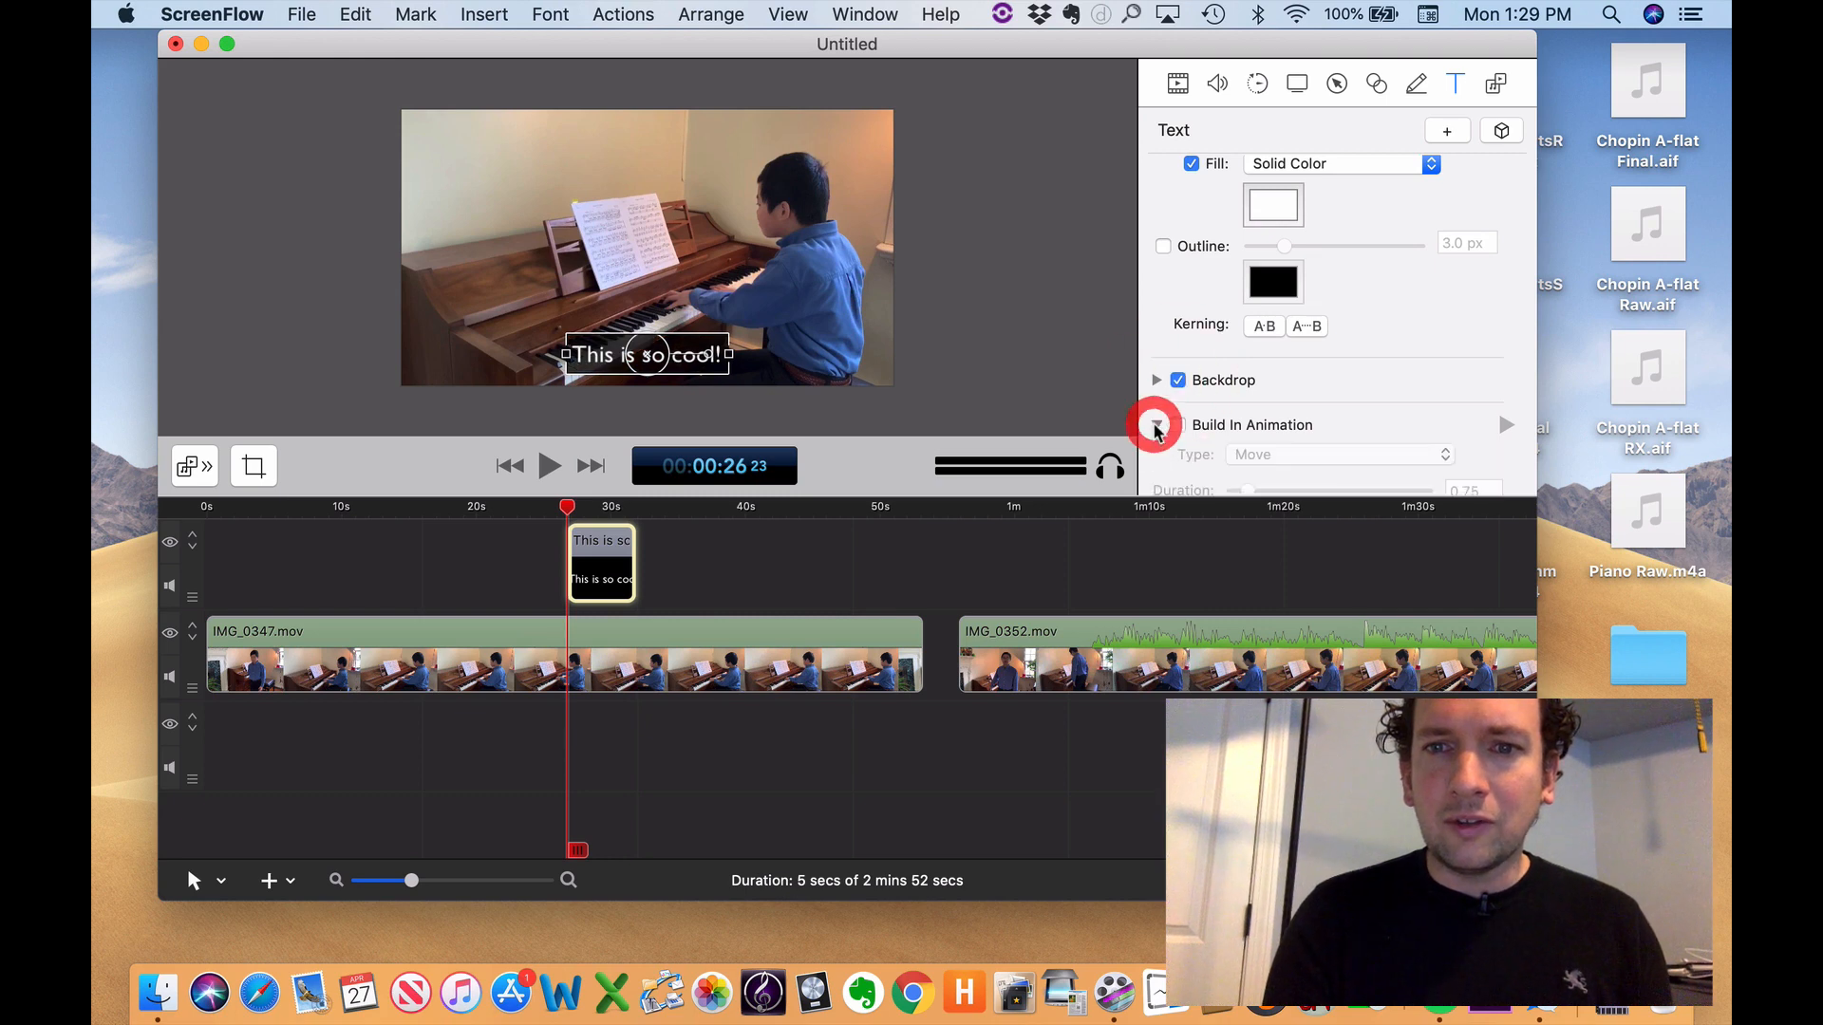
{"action": "left_click", "coordinate": [1156, 425]}
{"action": "scroll", "coordinate": [1244, 260], "scroll_direction": "up", "scroll_amount": 3}
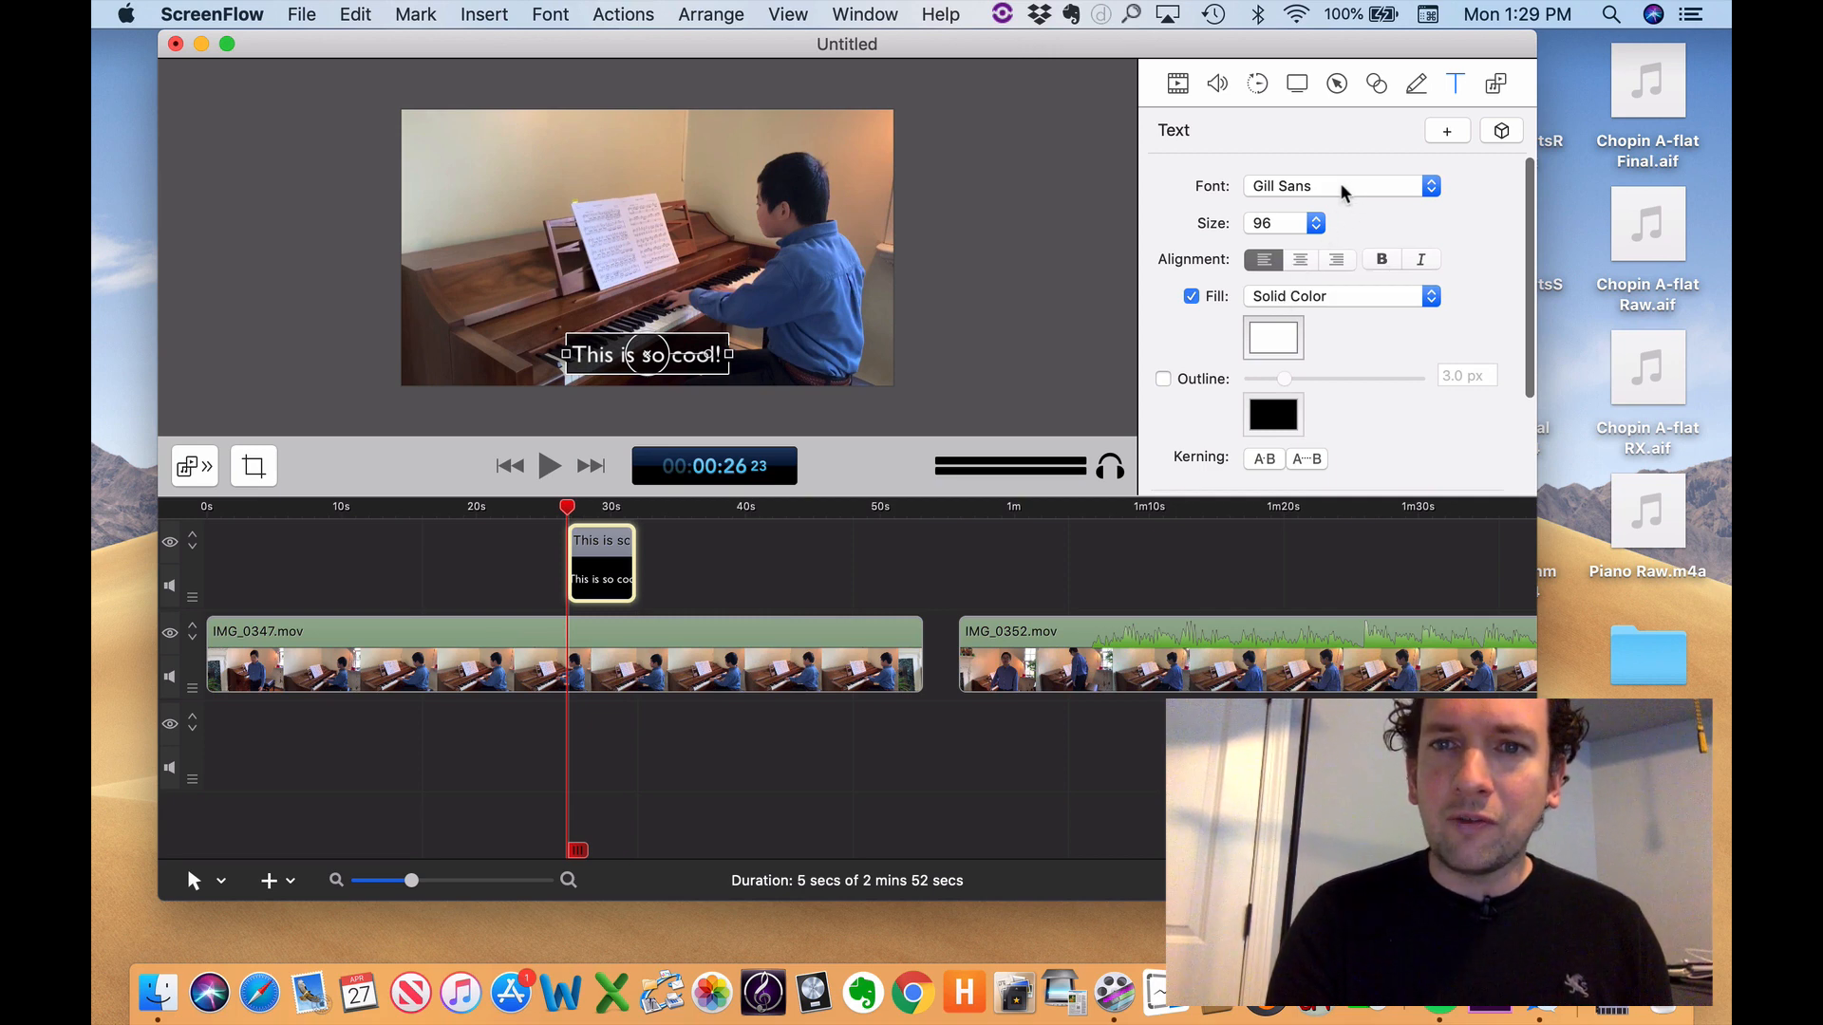
- Look through the font sizes available for the title text
{"action": "left_click", "coordinate": [1293, 224]}
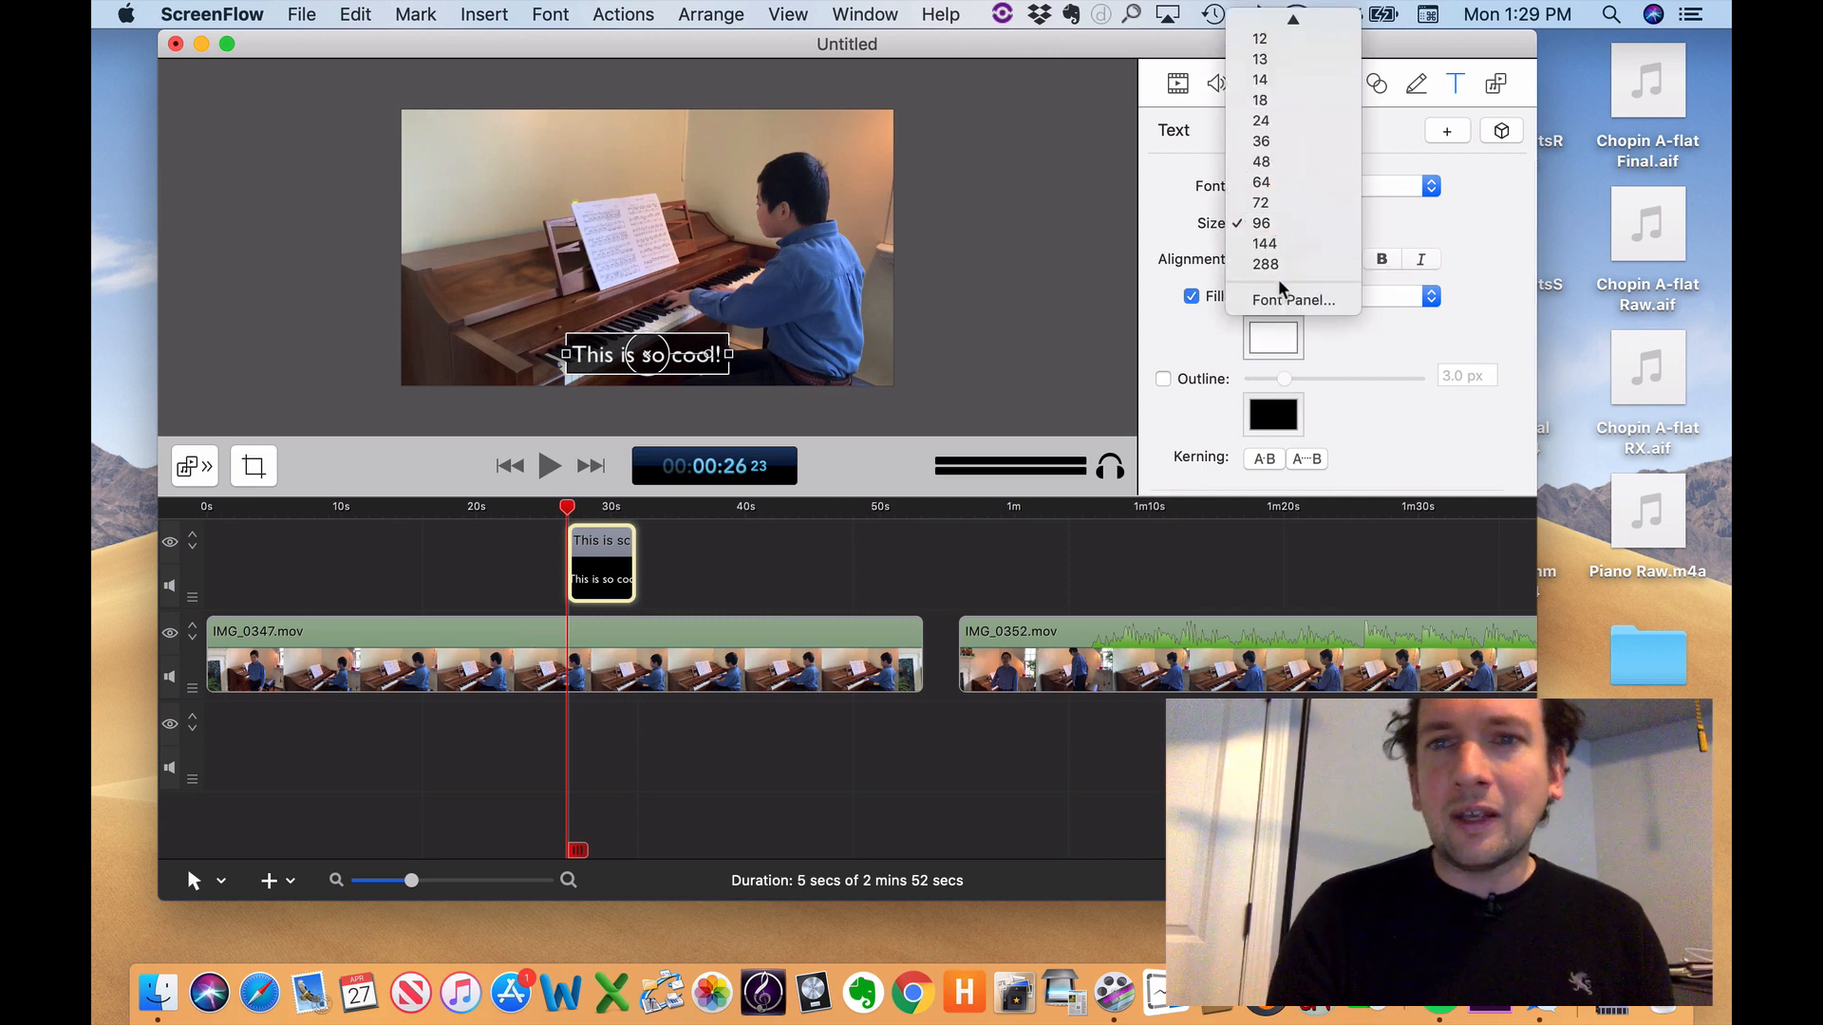
{"action": "scroll", "coordinate": [1277, 215], "scroll_direction": "up", "scroll_amount": 1}
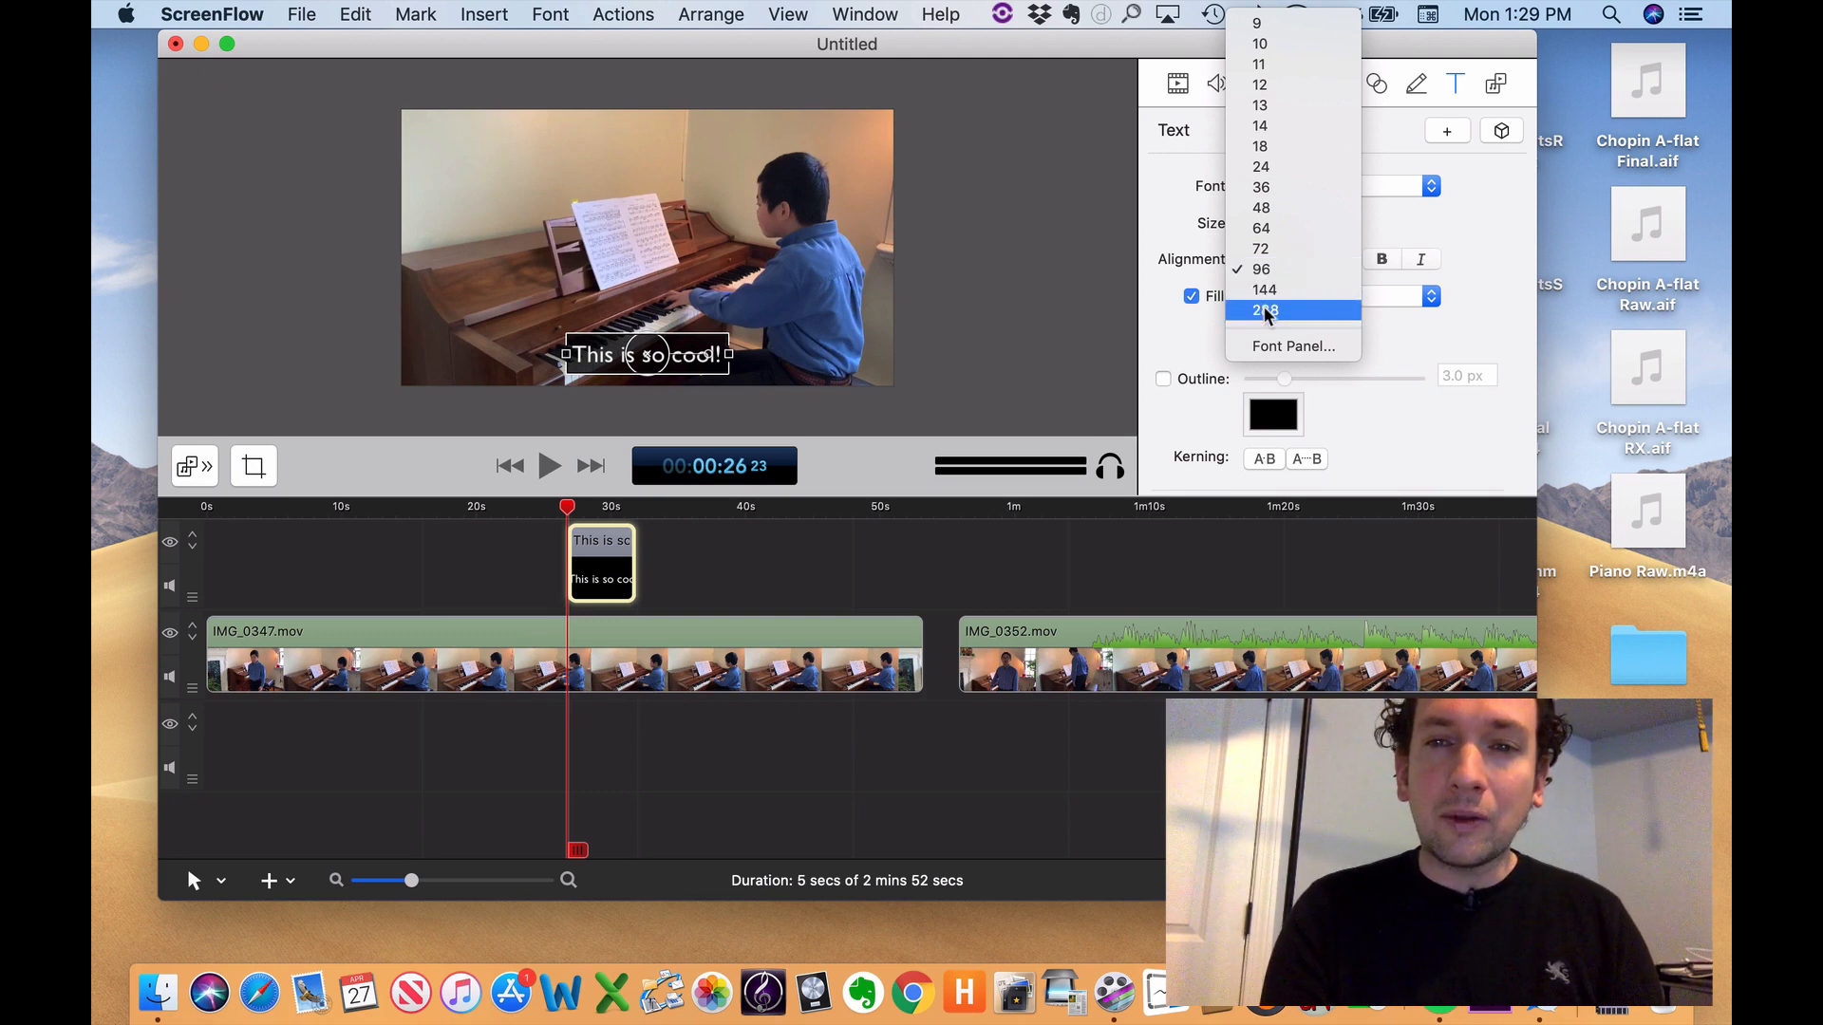
{"action": "left_click", "coordinate": [1458, 219]}
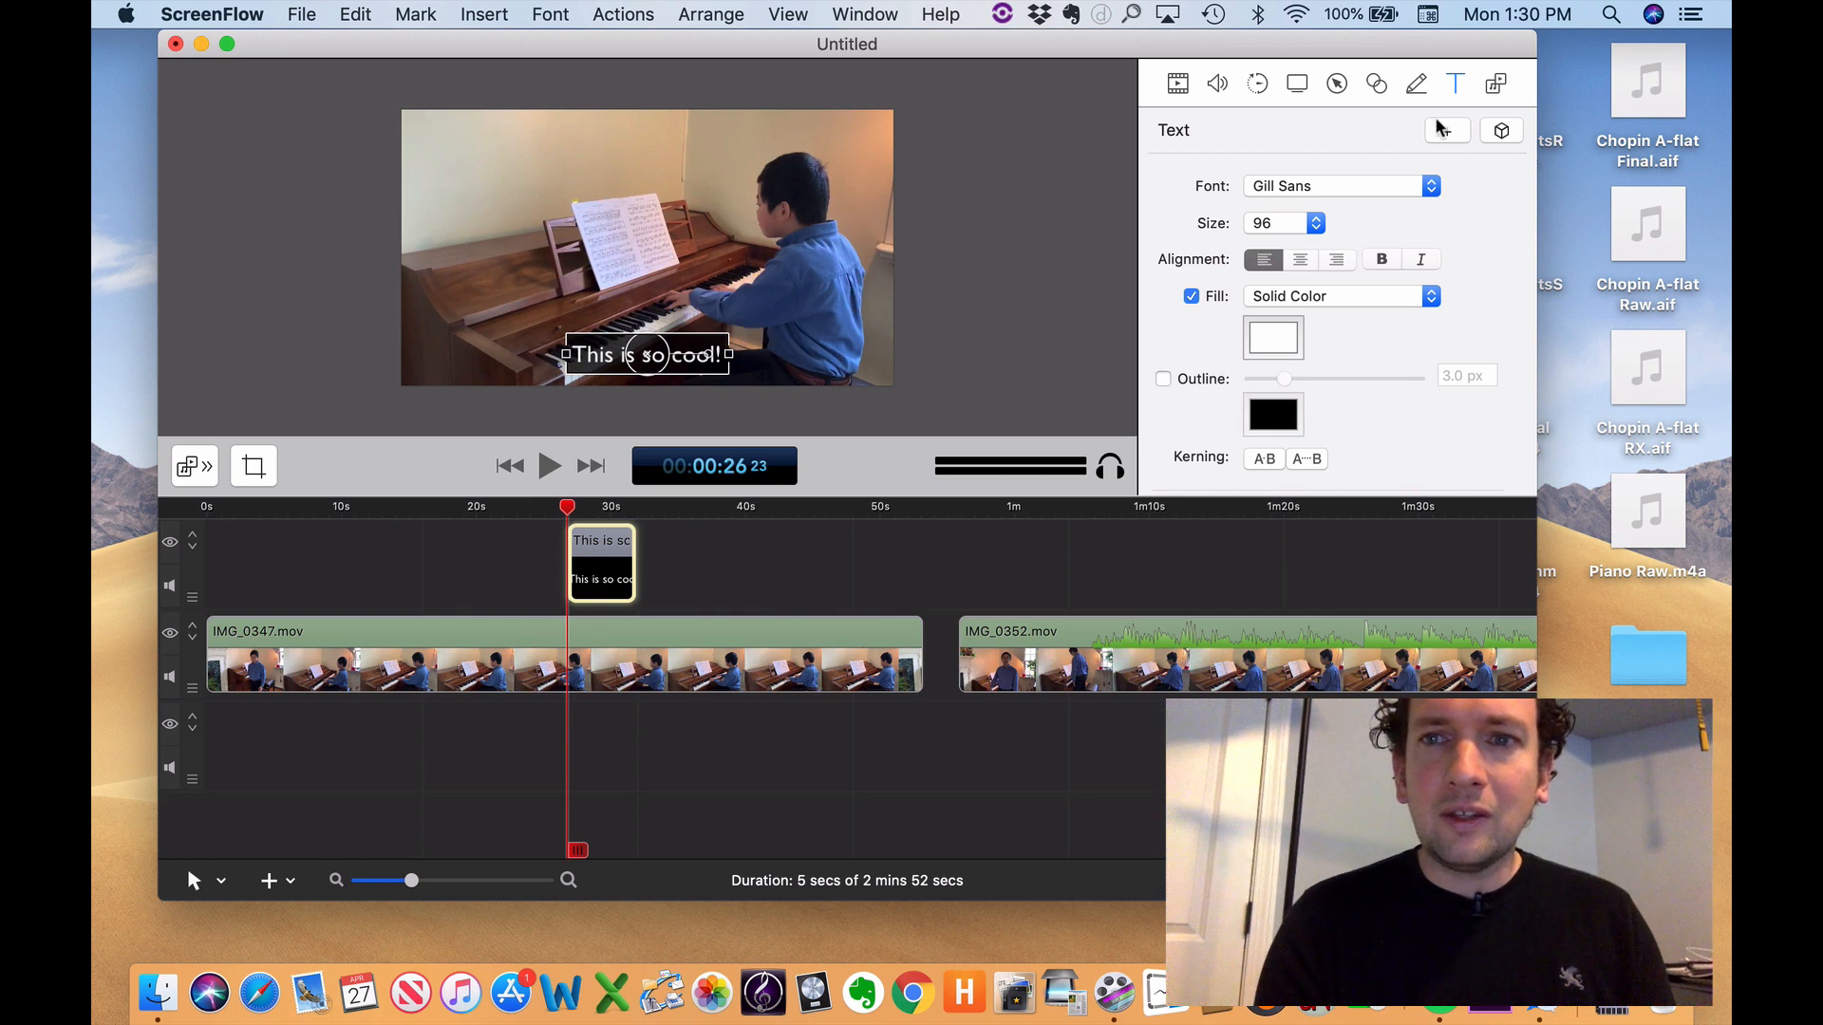
- Add an annotation clip on the track above the video at about 35 seconds, after the title clip
{"action": "left_click", "coordinate": [1417, 83]}
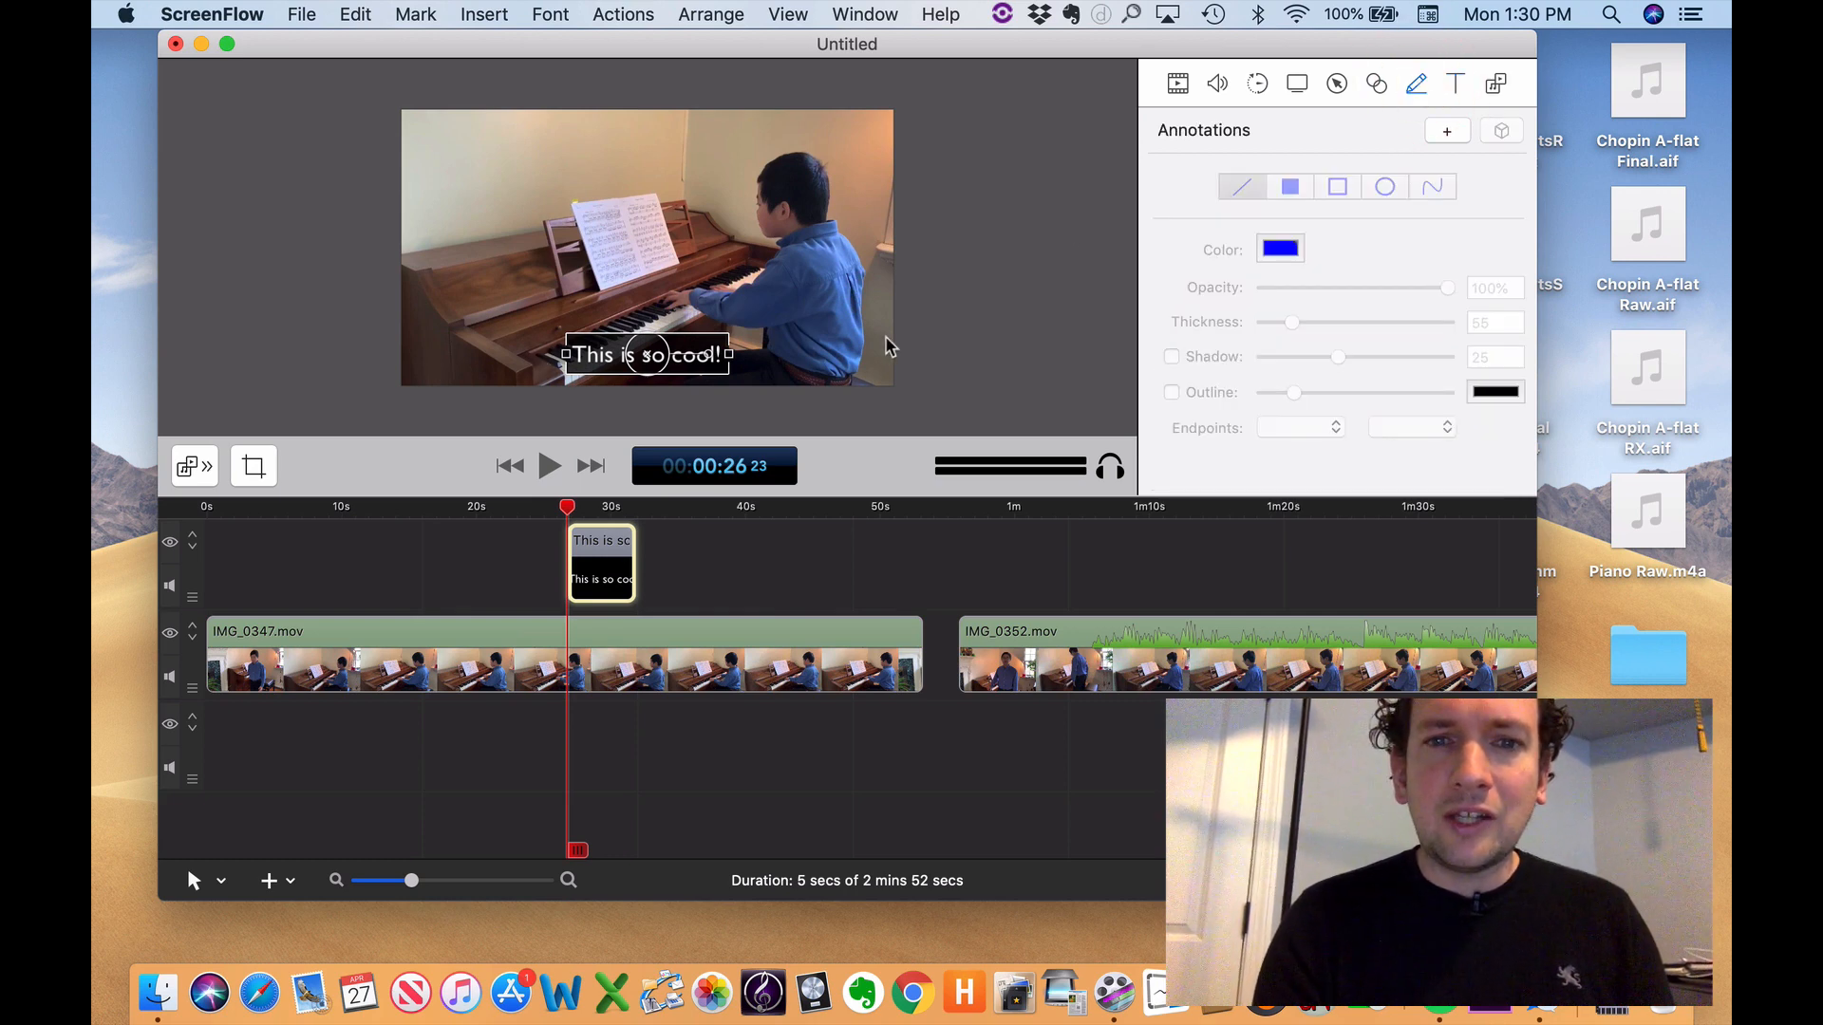
{"action": "left_click_drag", "start_coordinate": [585, 498], "coordinate": [684, 504]}
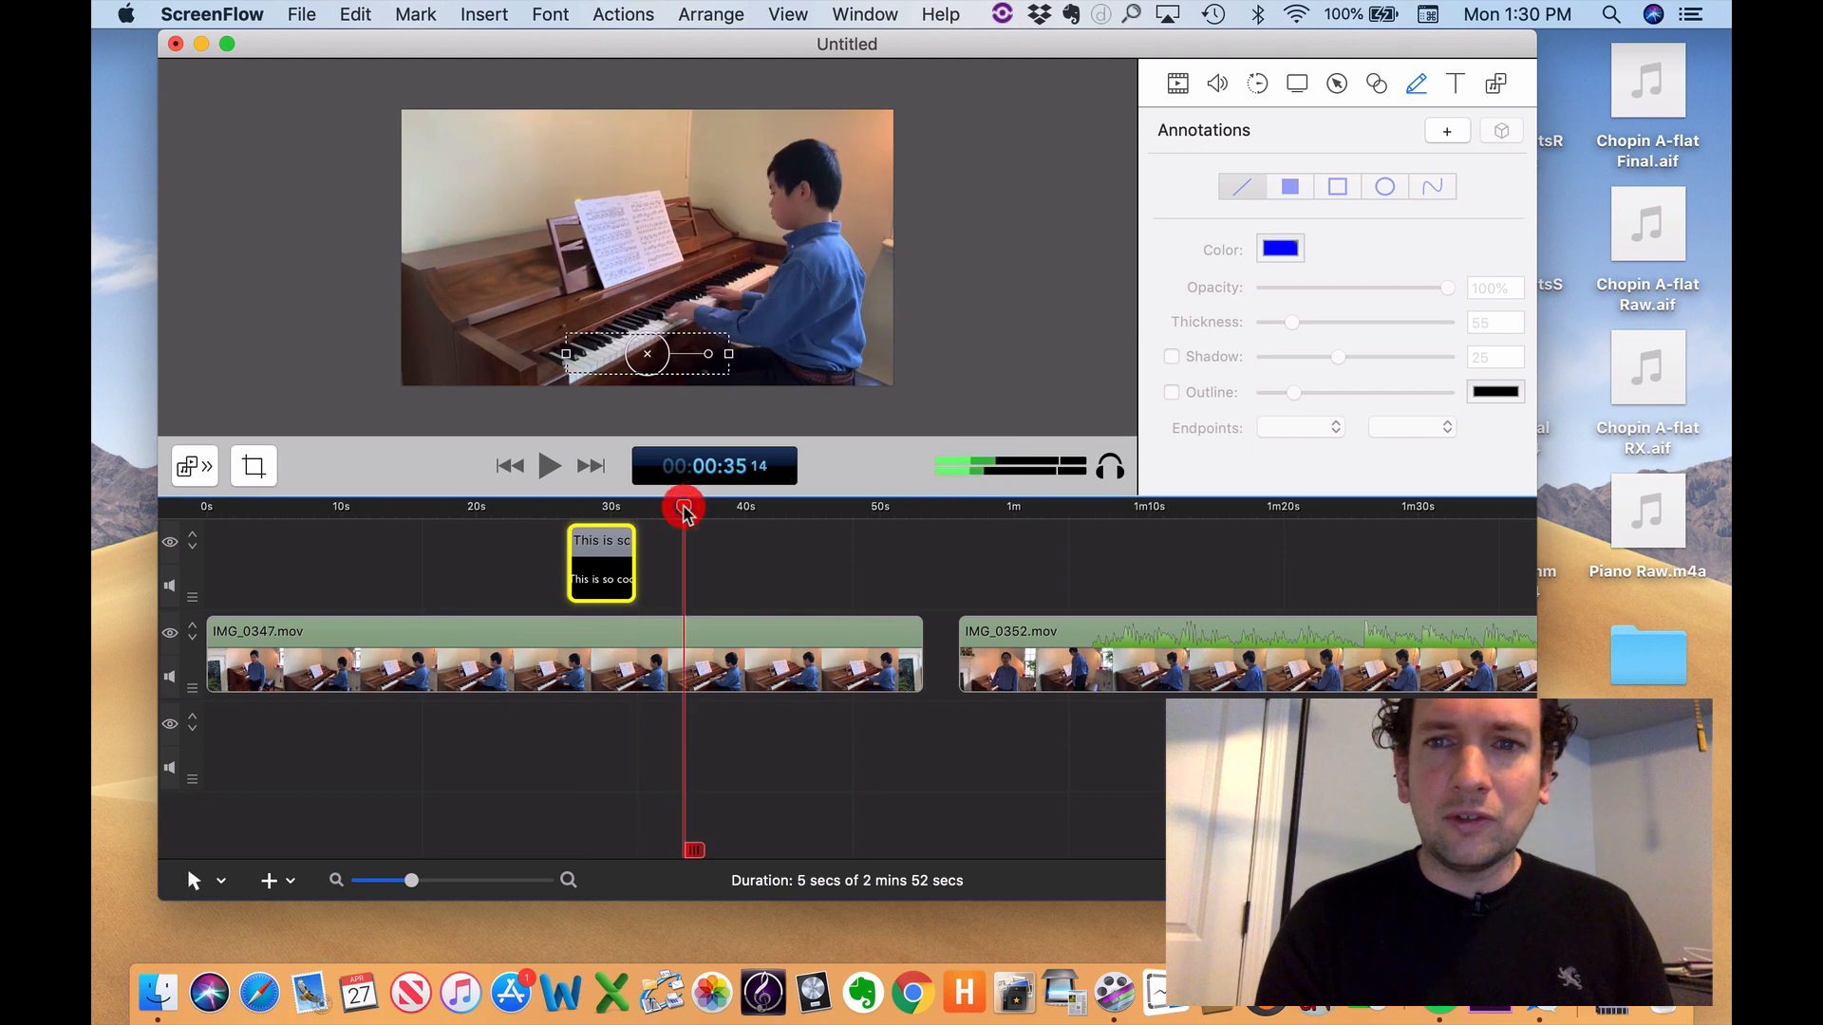
{"action": "left_click", "coordinate": [340, 319]}
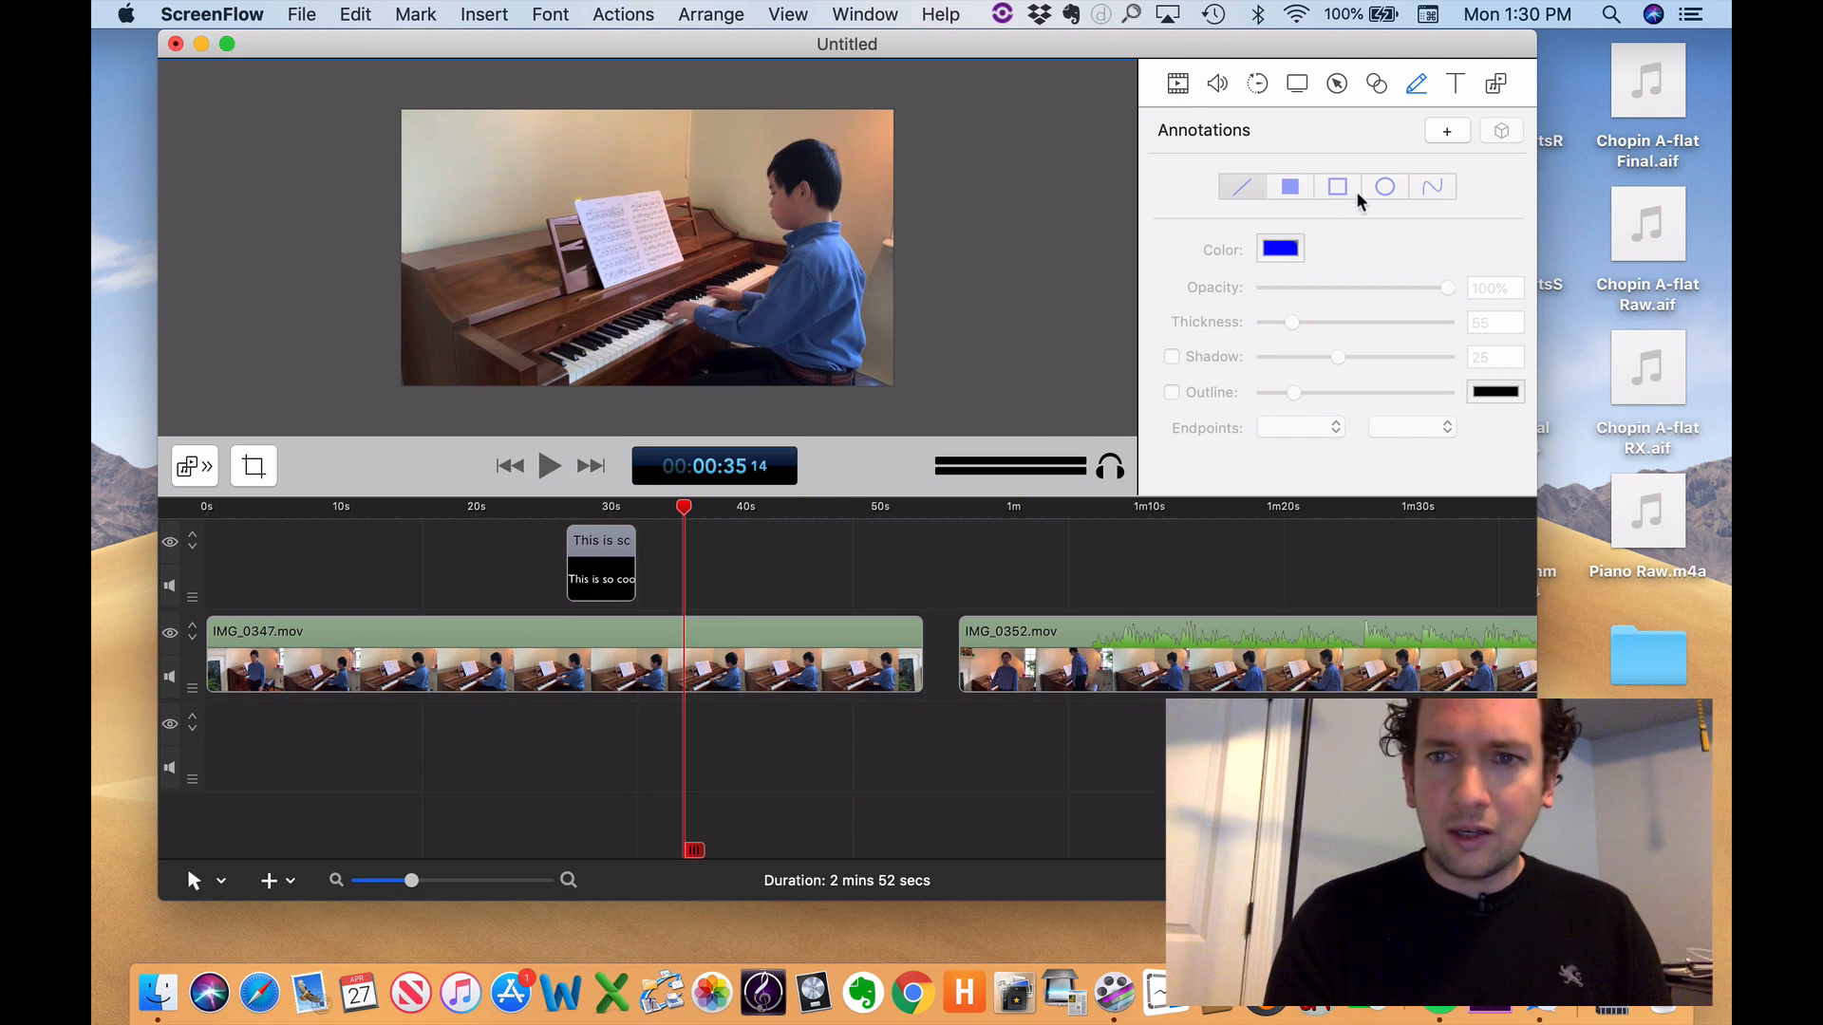
{"action": "left_click", "coordinate": [1447, 133]}
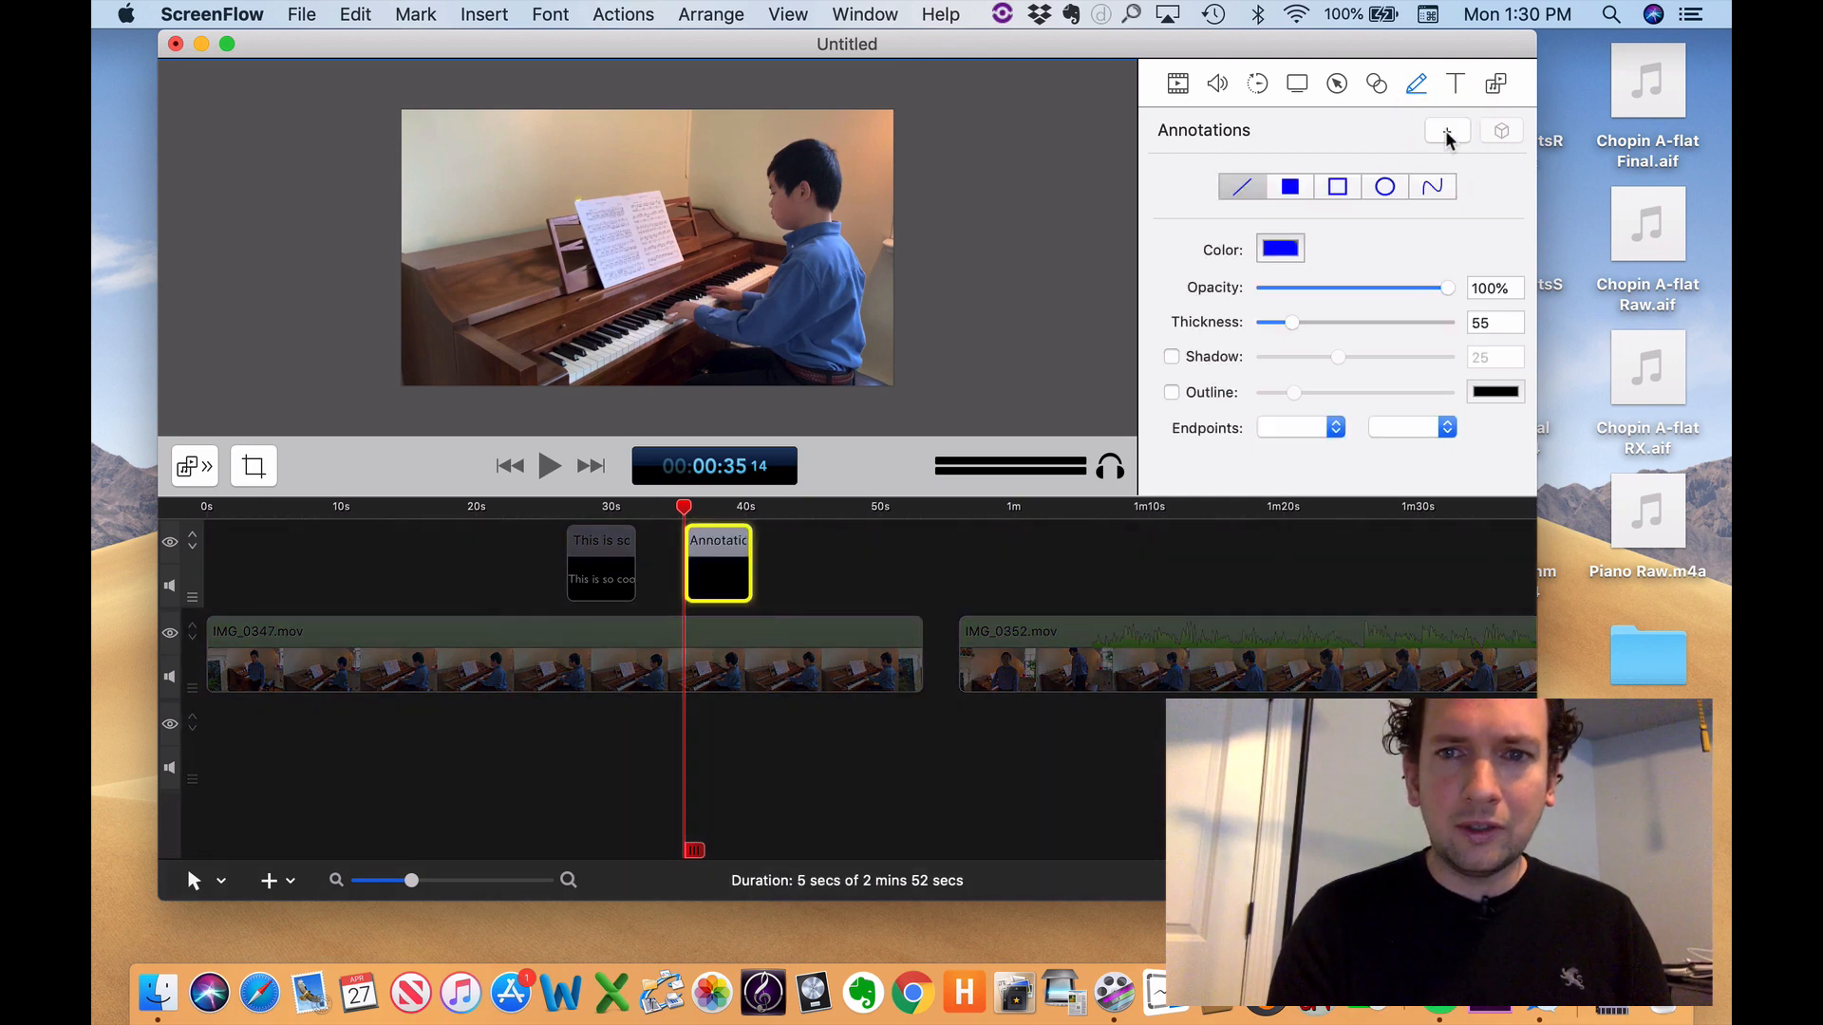
- Try the filled rectangle, outlined rectangle, ellipse and freehand annotation shapes, and return to the line shape
{"action": "left_click", "coordinate": [1289, 187]}
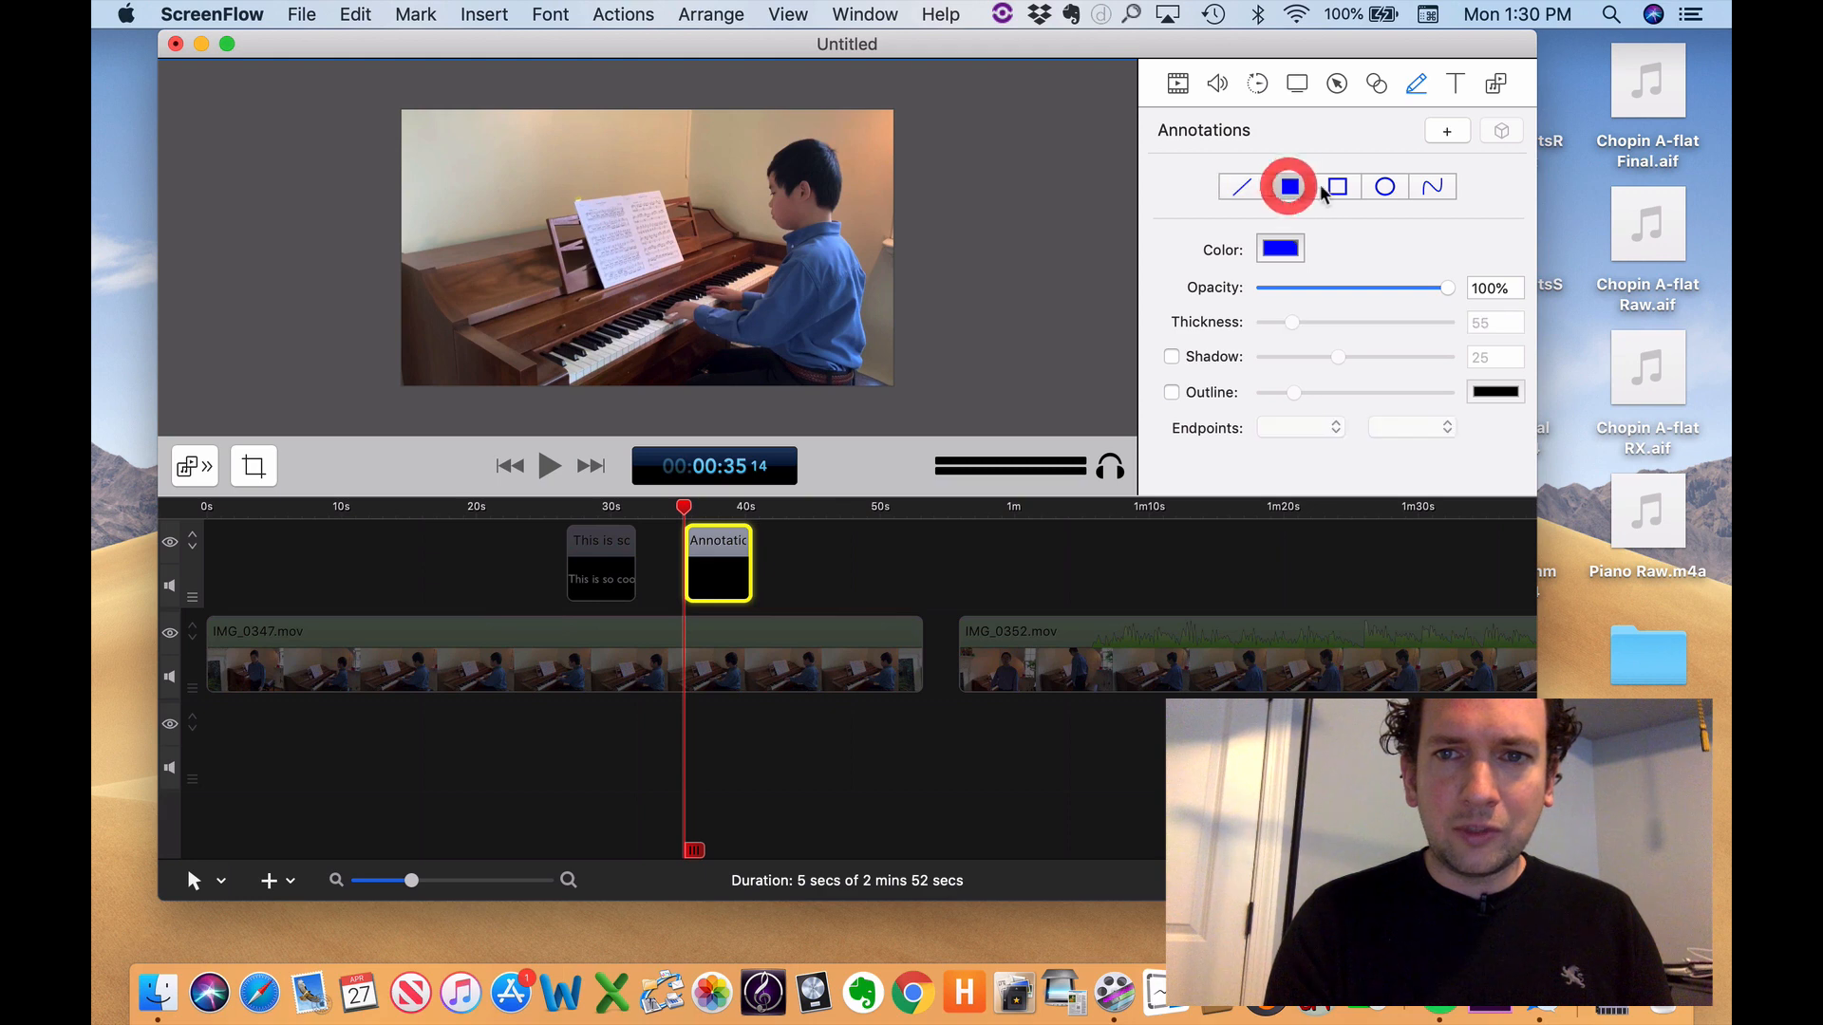
{"action": "left_click", "coordinate": [1336, 187]}
{"action": "left_click", "coordinate": [1384, 187]}
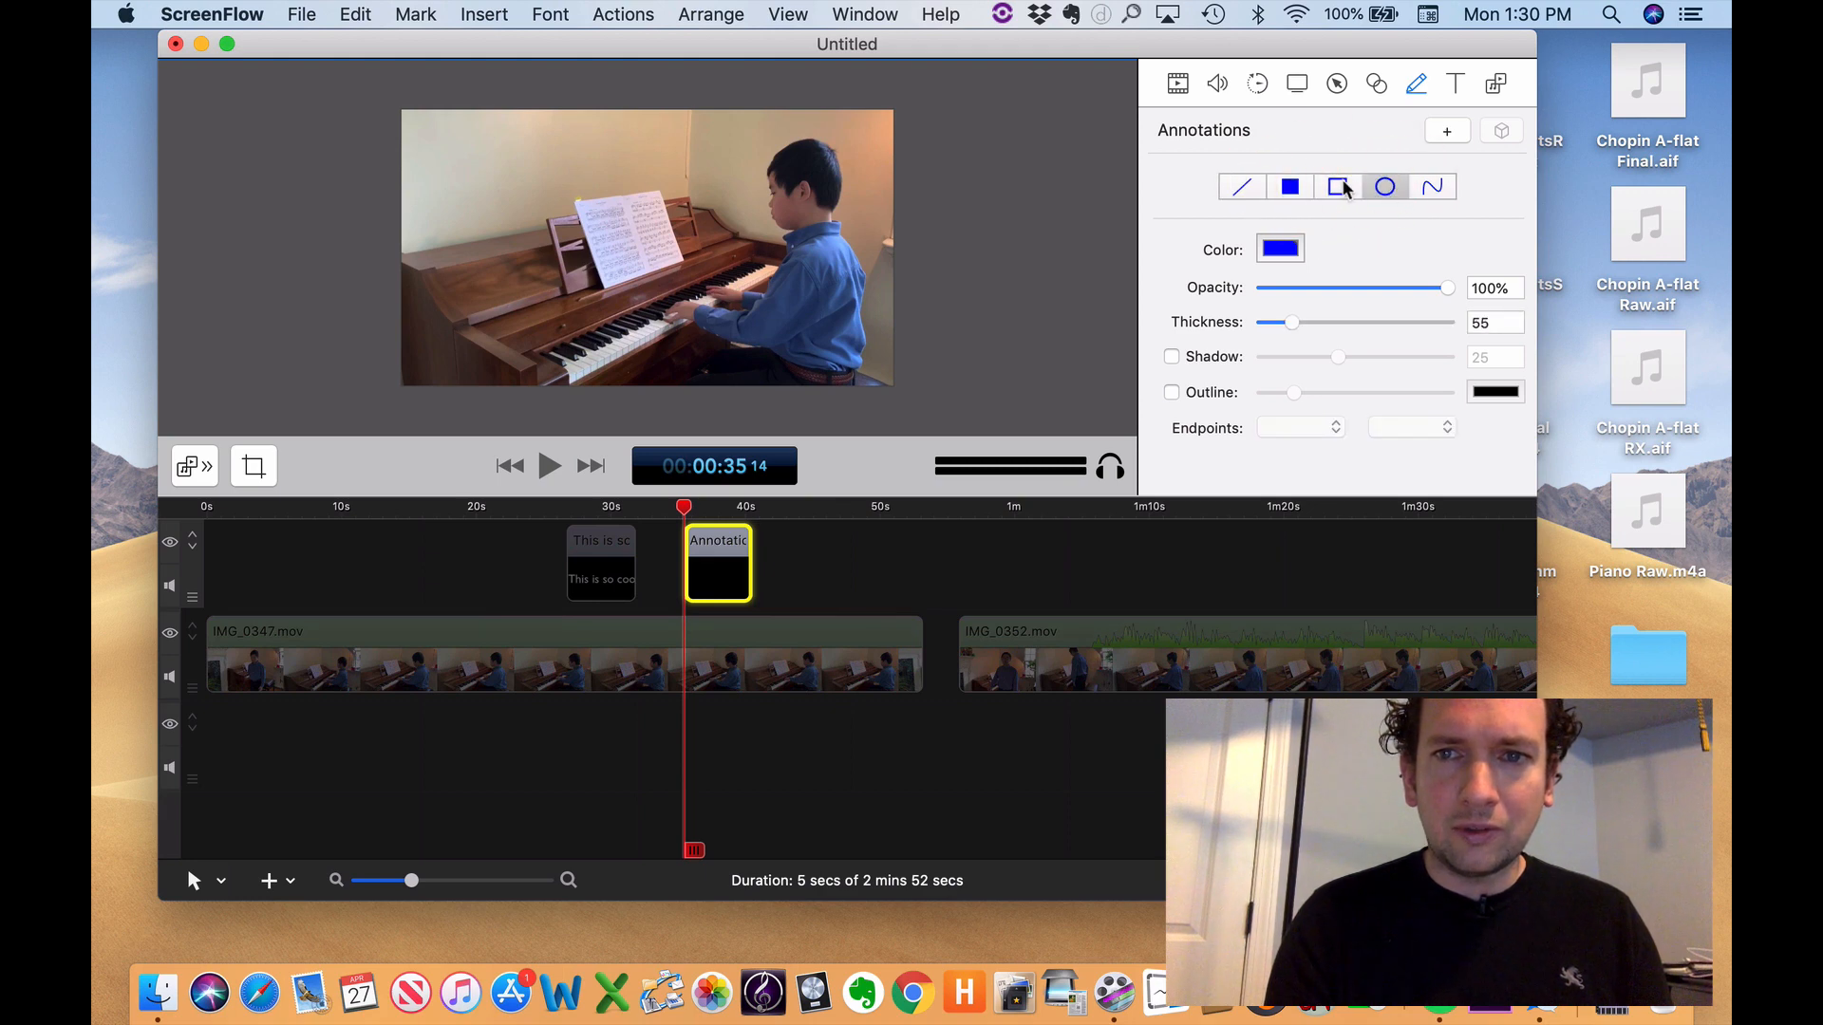
{"action": "left_click", "coordinate": [1432, 190]}
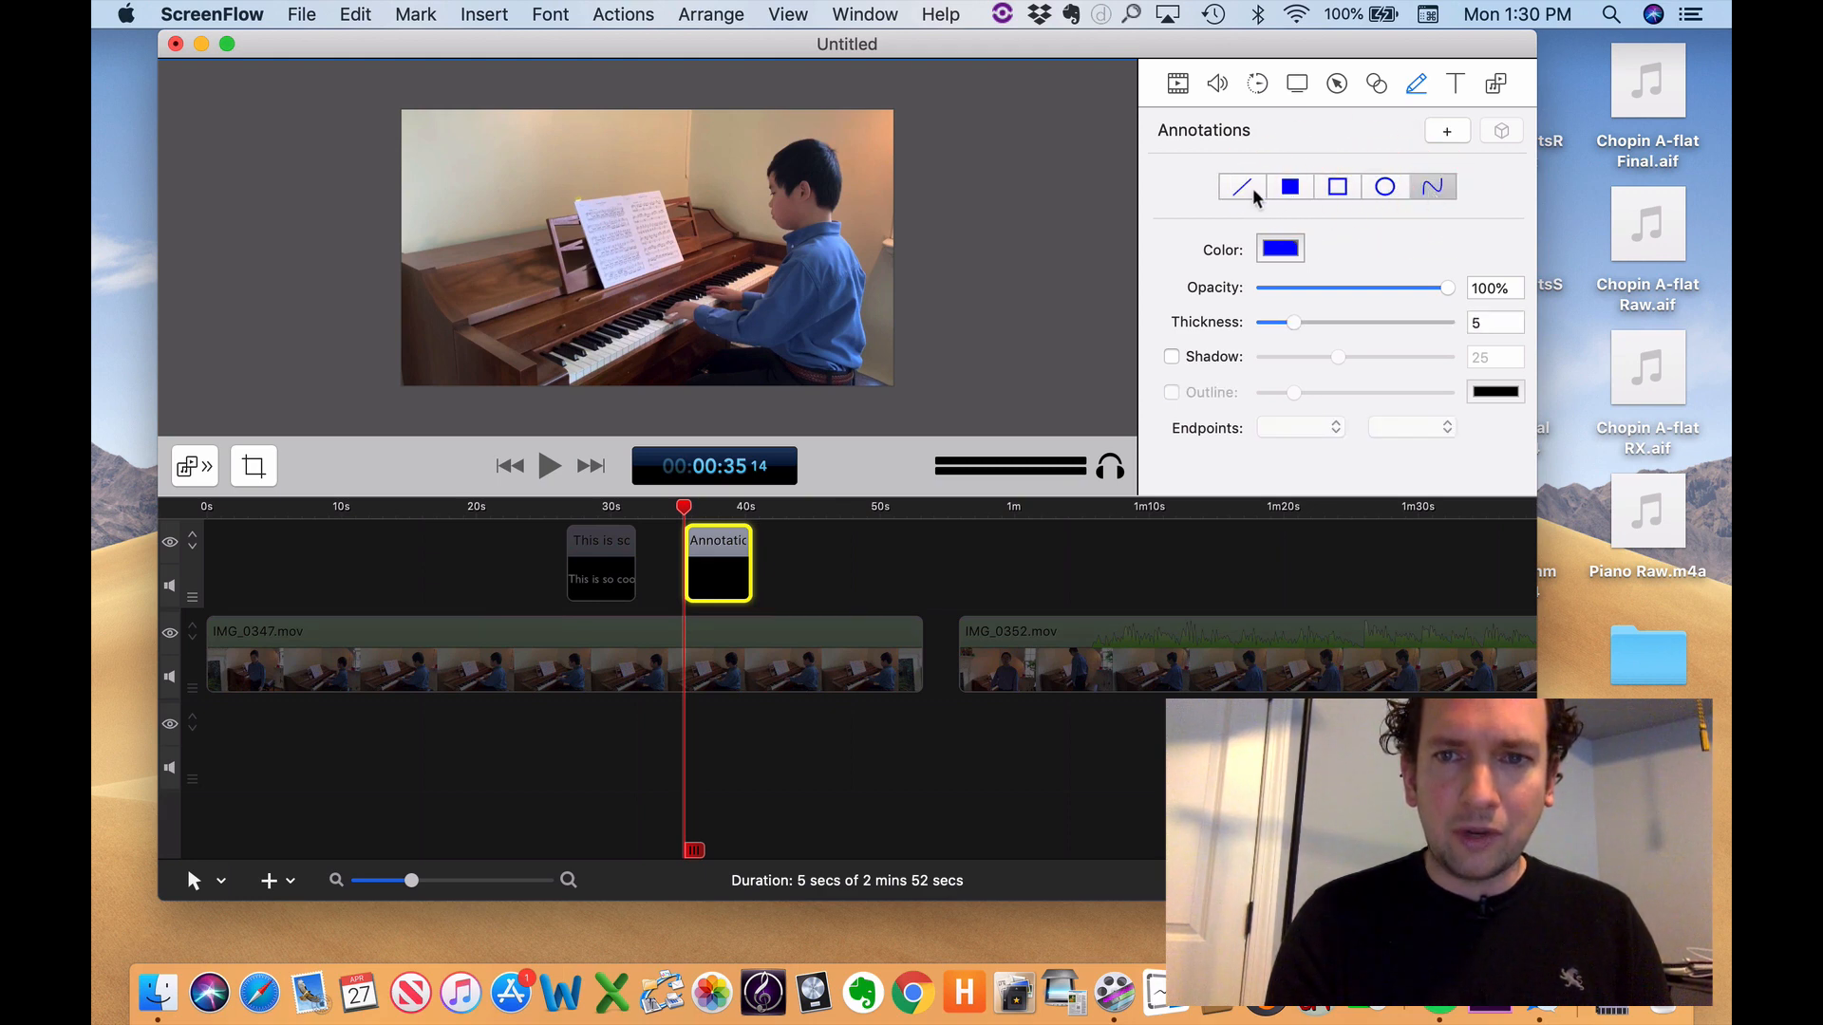
{"action": "left_click", "coordinate": [1334, 193]}
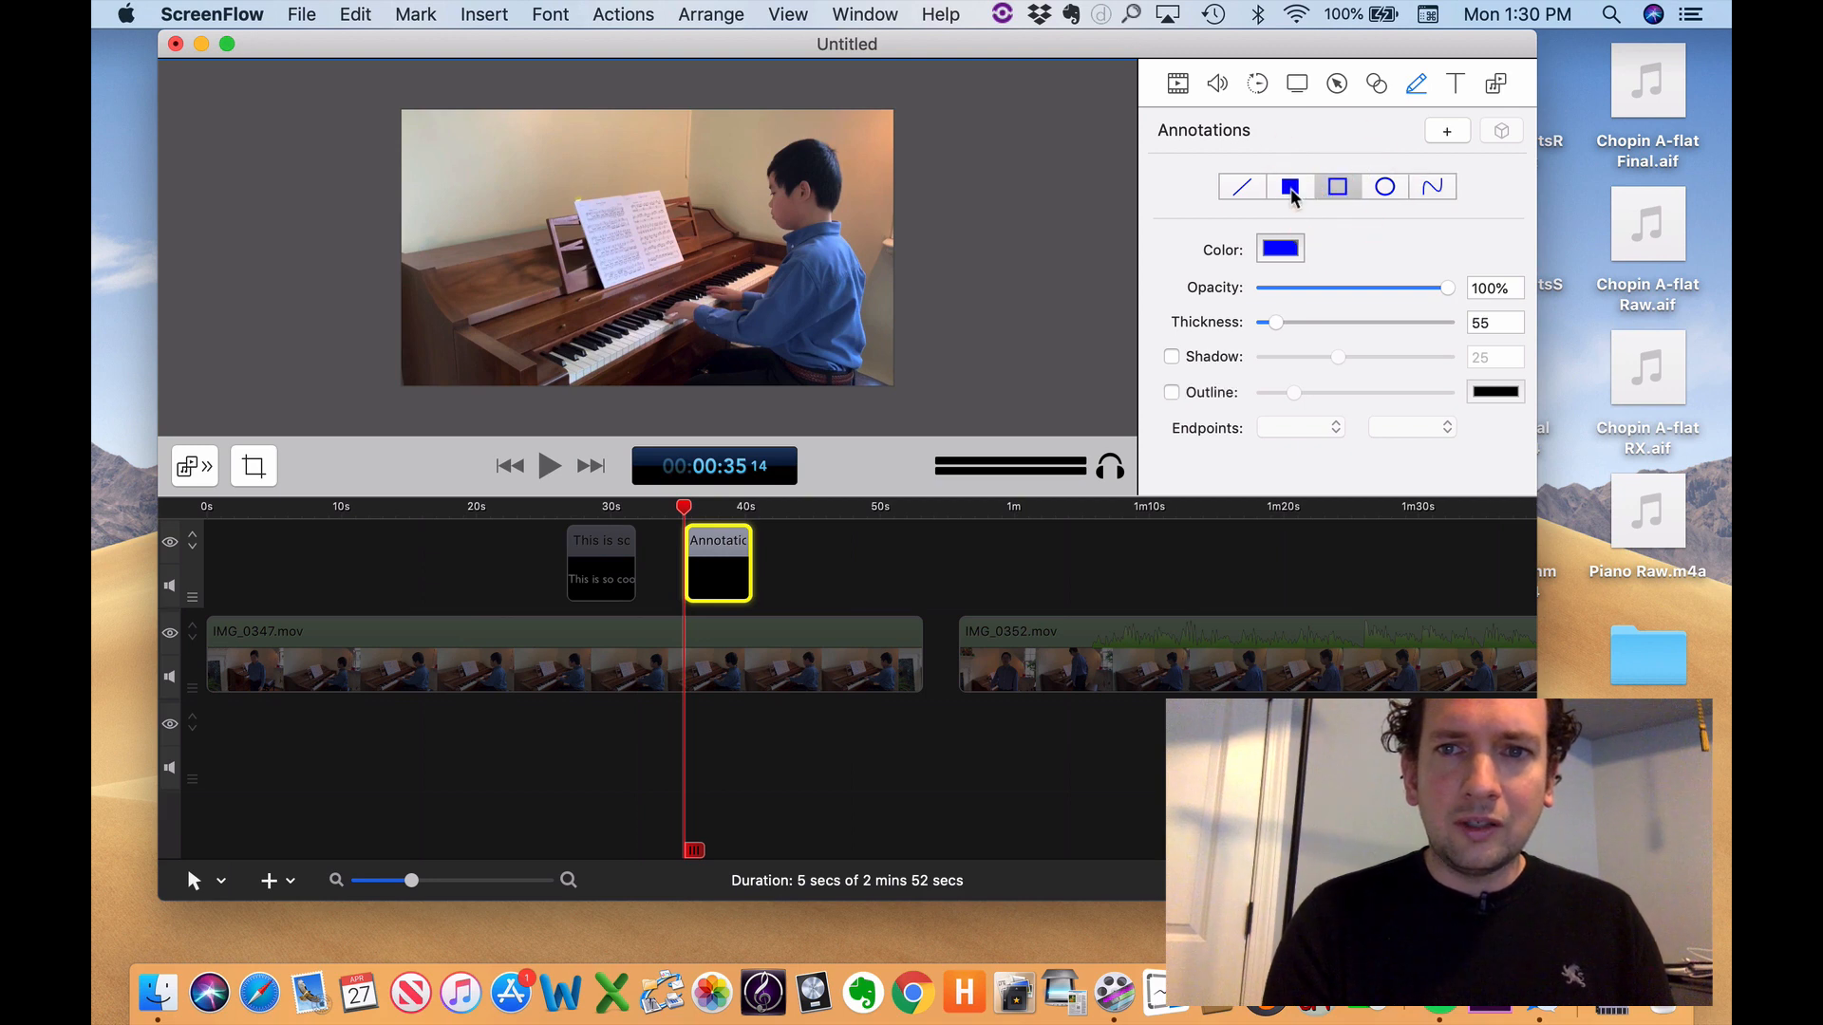
{"action": "left_click", "coordinate": [1289, 188]}
{"action": "left_click", "coordinate": [1241, 187]}
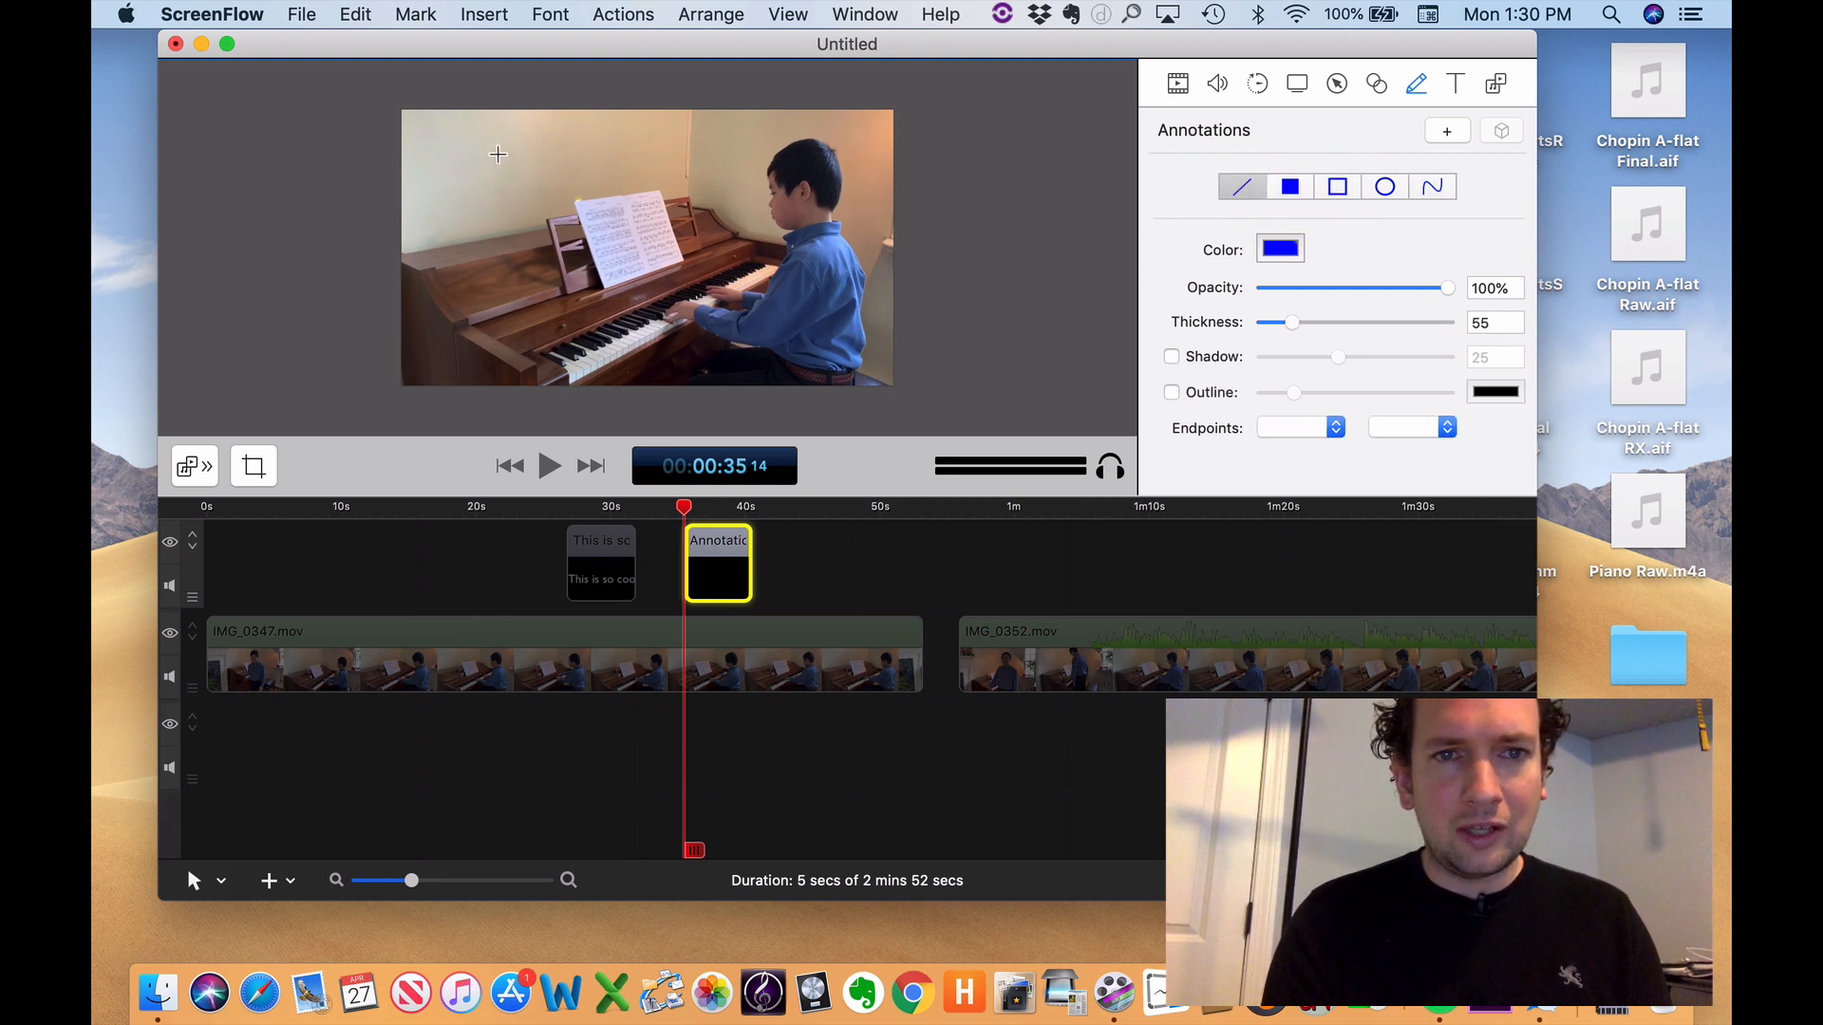
- Draw a blue line across the wall to the pianist's head and give its end nearest the head an arrowhead
{"action": "left_click_drag", "start_coordinate": [499, 153], "coordinate": [749, 175]}
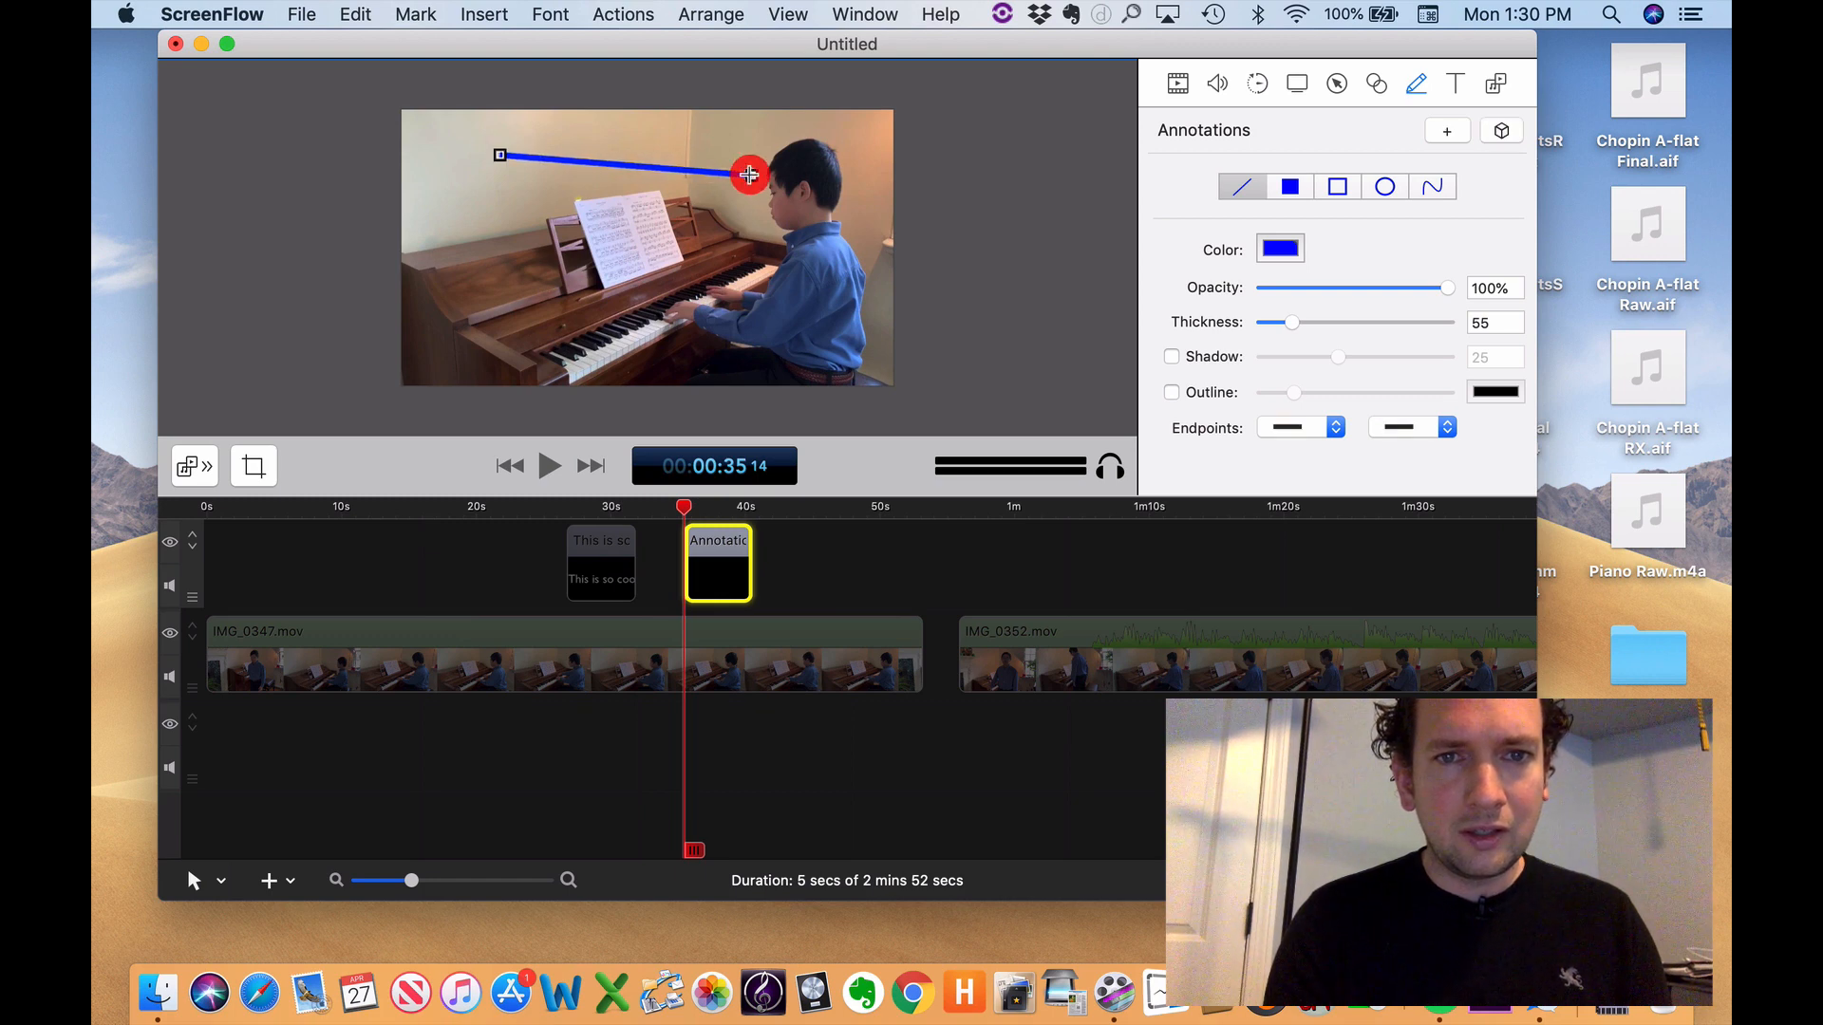
{"action": "left_click", "coordinate": [1299, 432]}
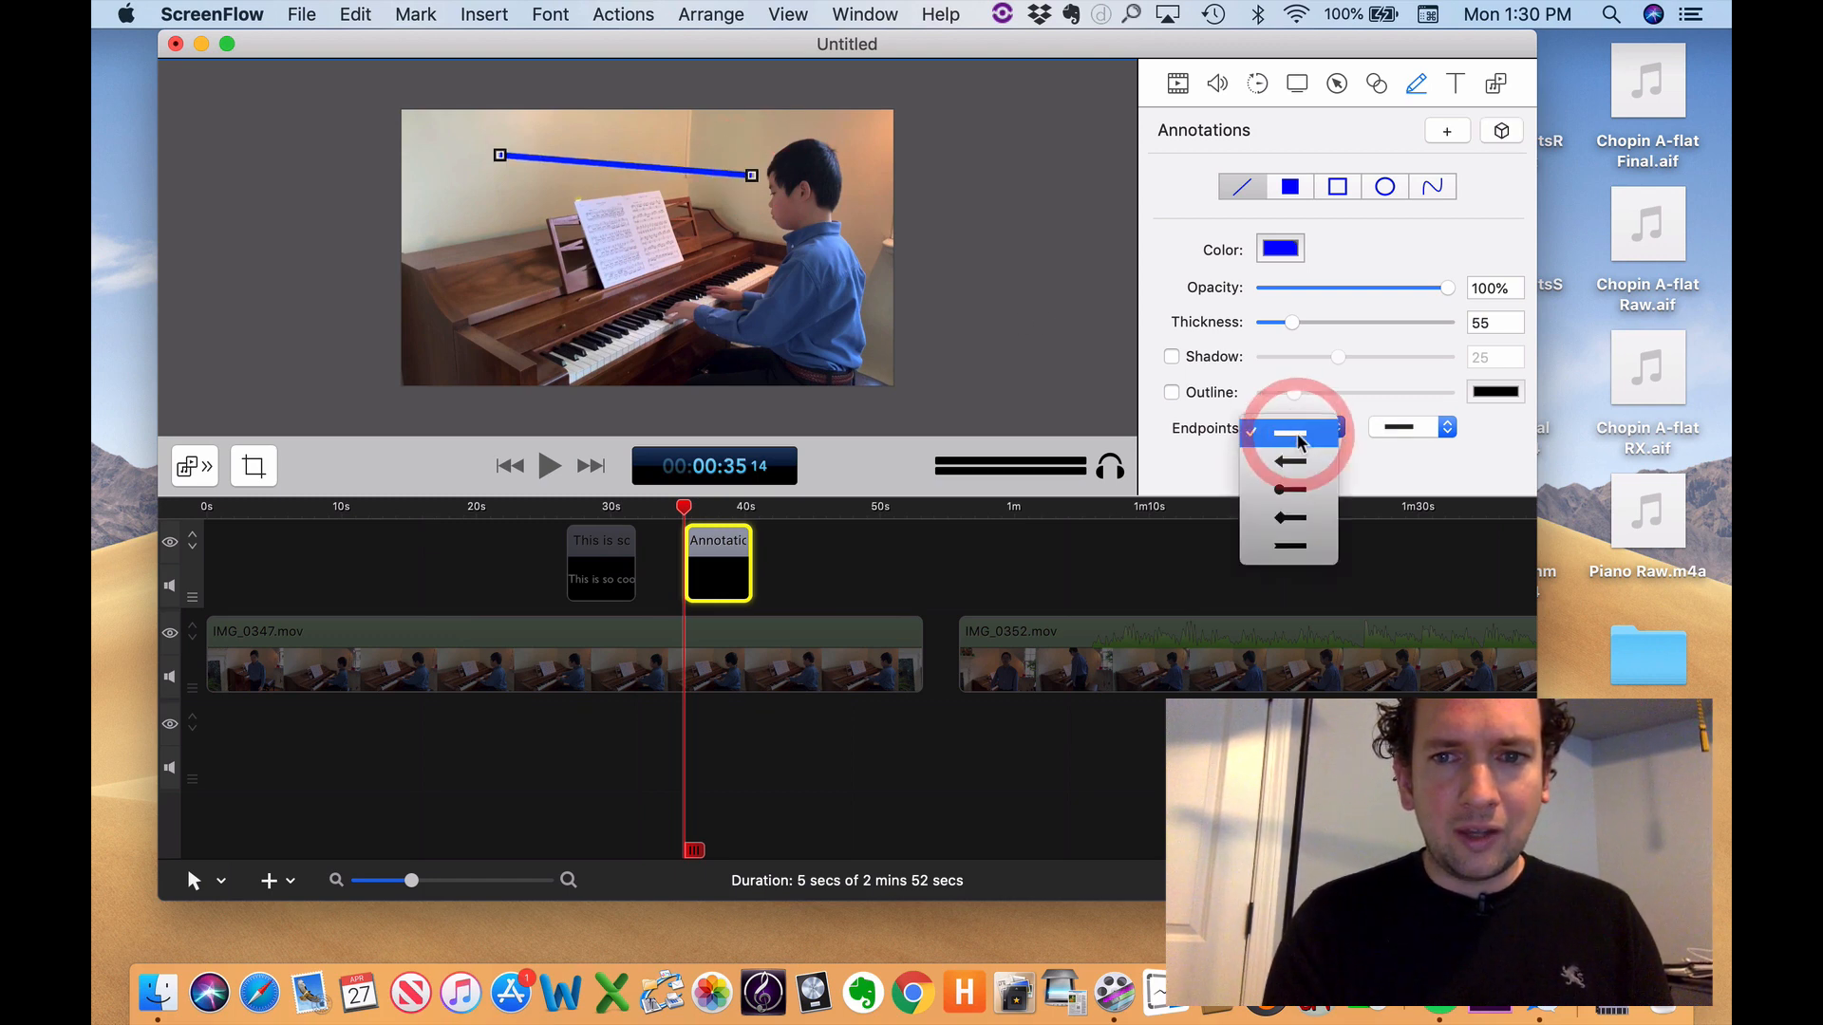
{"action": "left_click", "coordinate": [1291, 460]}
{"action": "left_click", "coordinate": [1297, 435]}
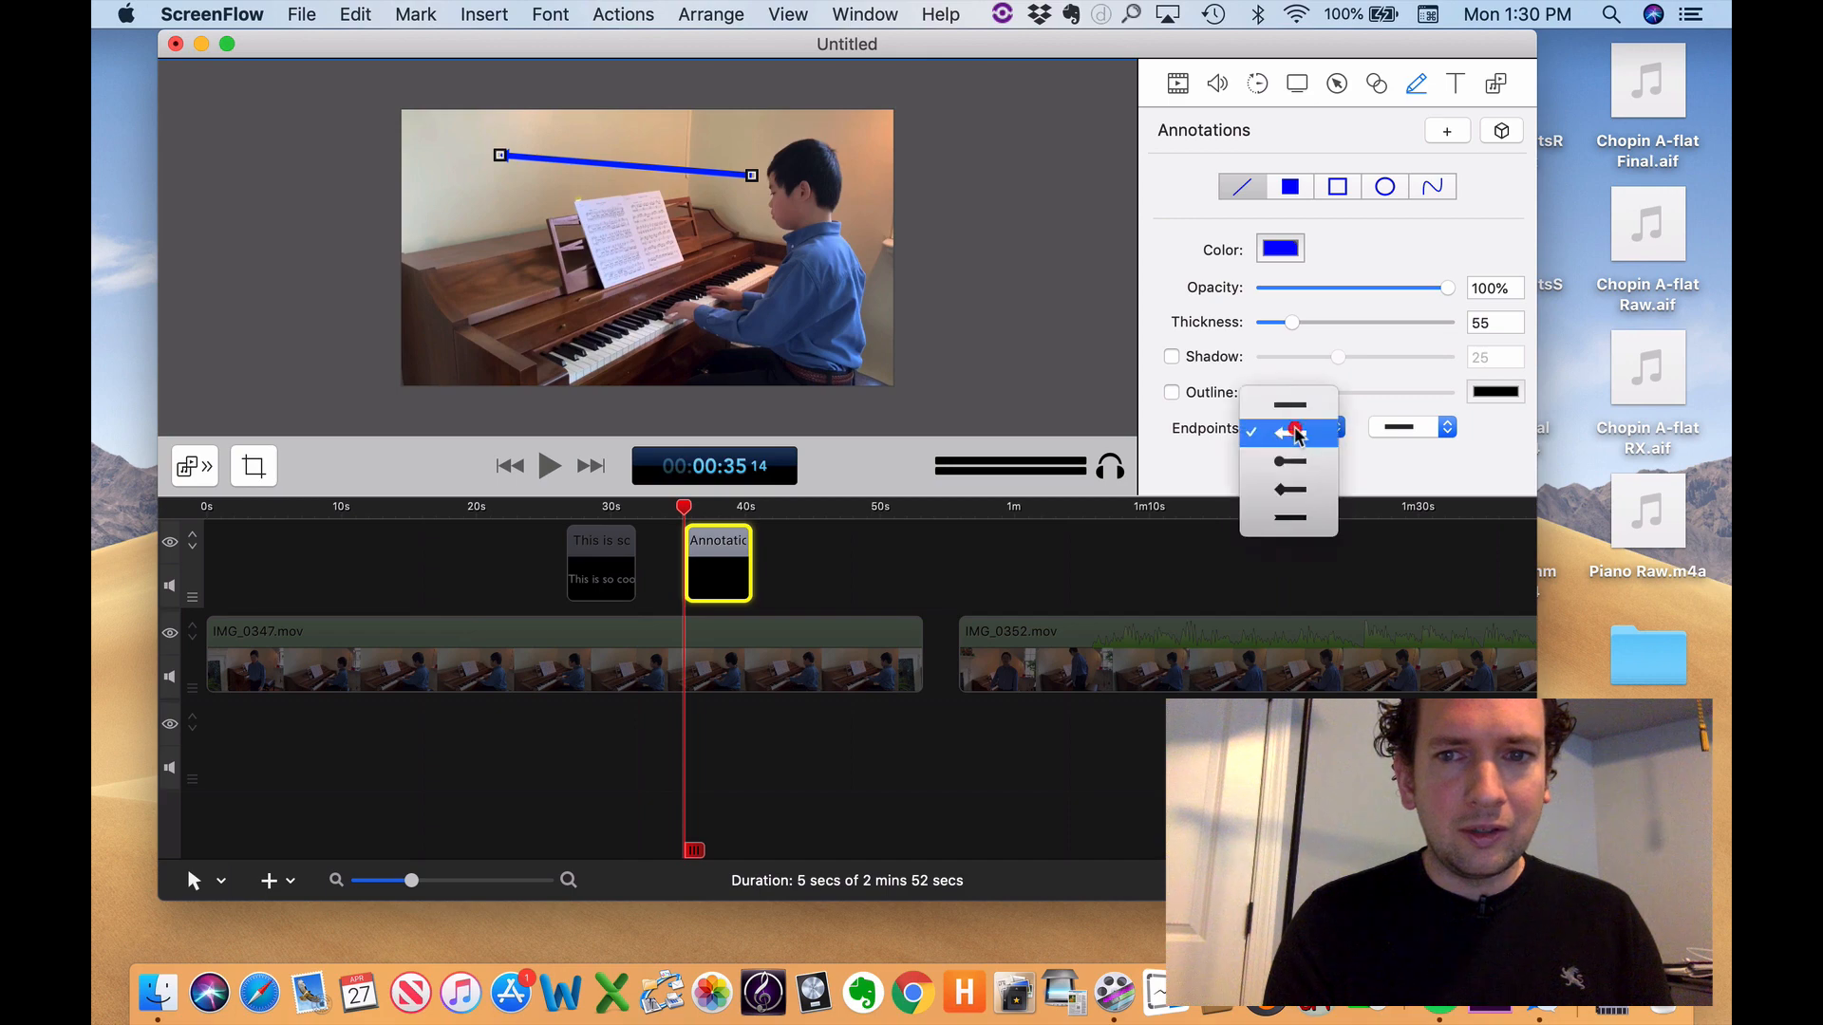
{"action": "left_click", "coordinate": [1291, 406]}
{"action": "left_click", "coordinate": [1386, 426]}
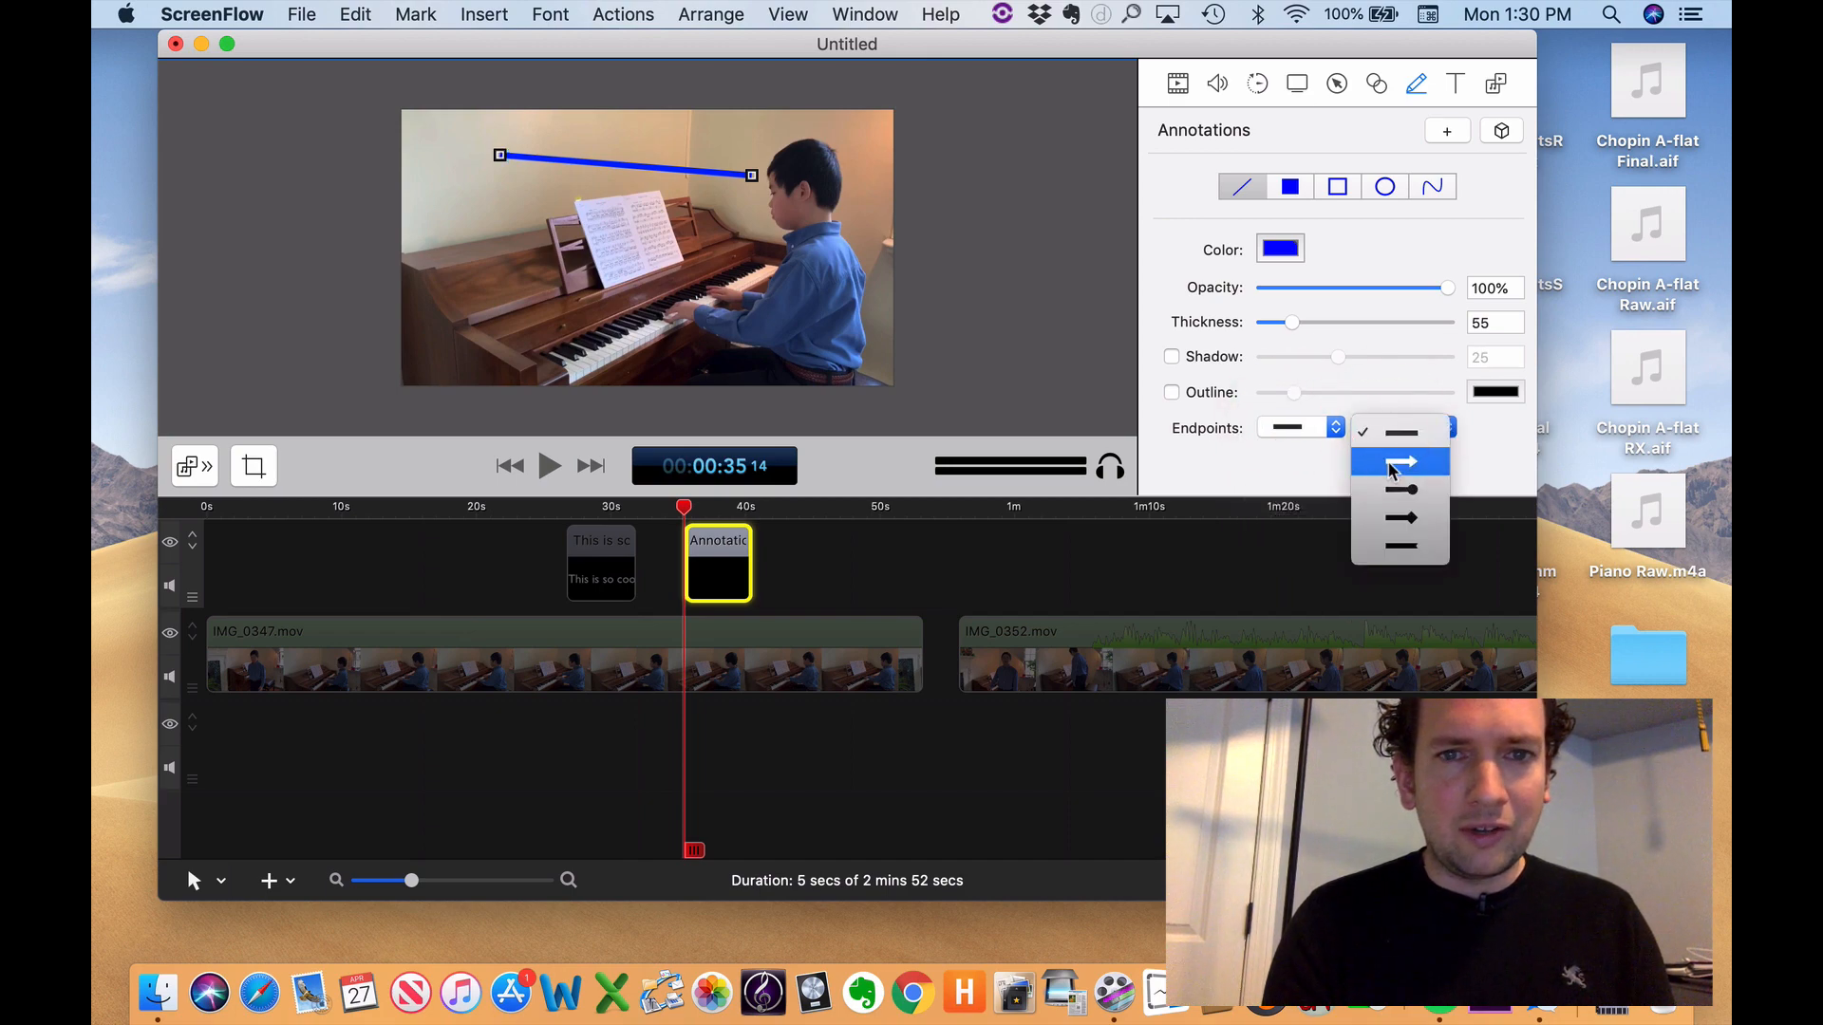
{"action": "left_click", "coordinate": [1388, 465]}
{"action": "left_click", "coordinate": [333, 207]}
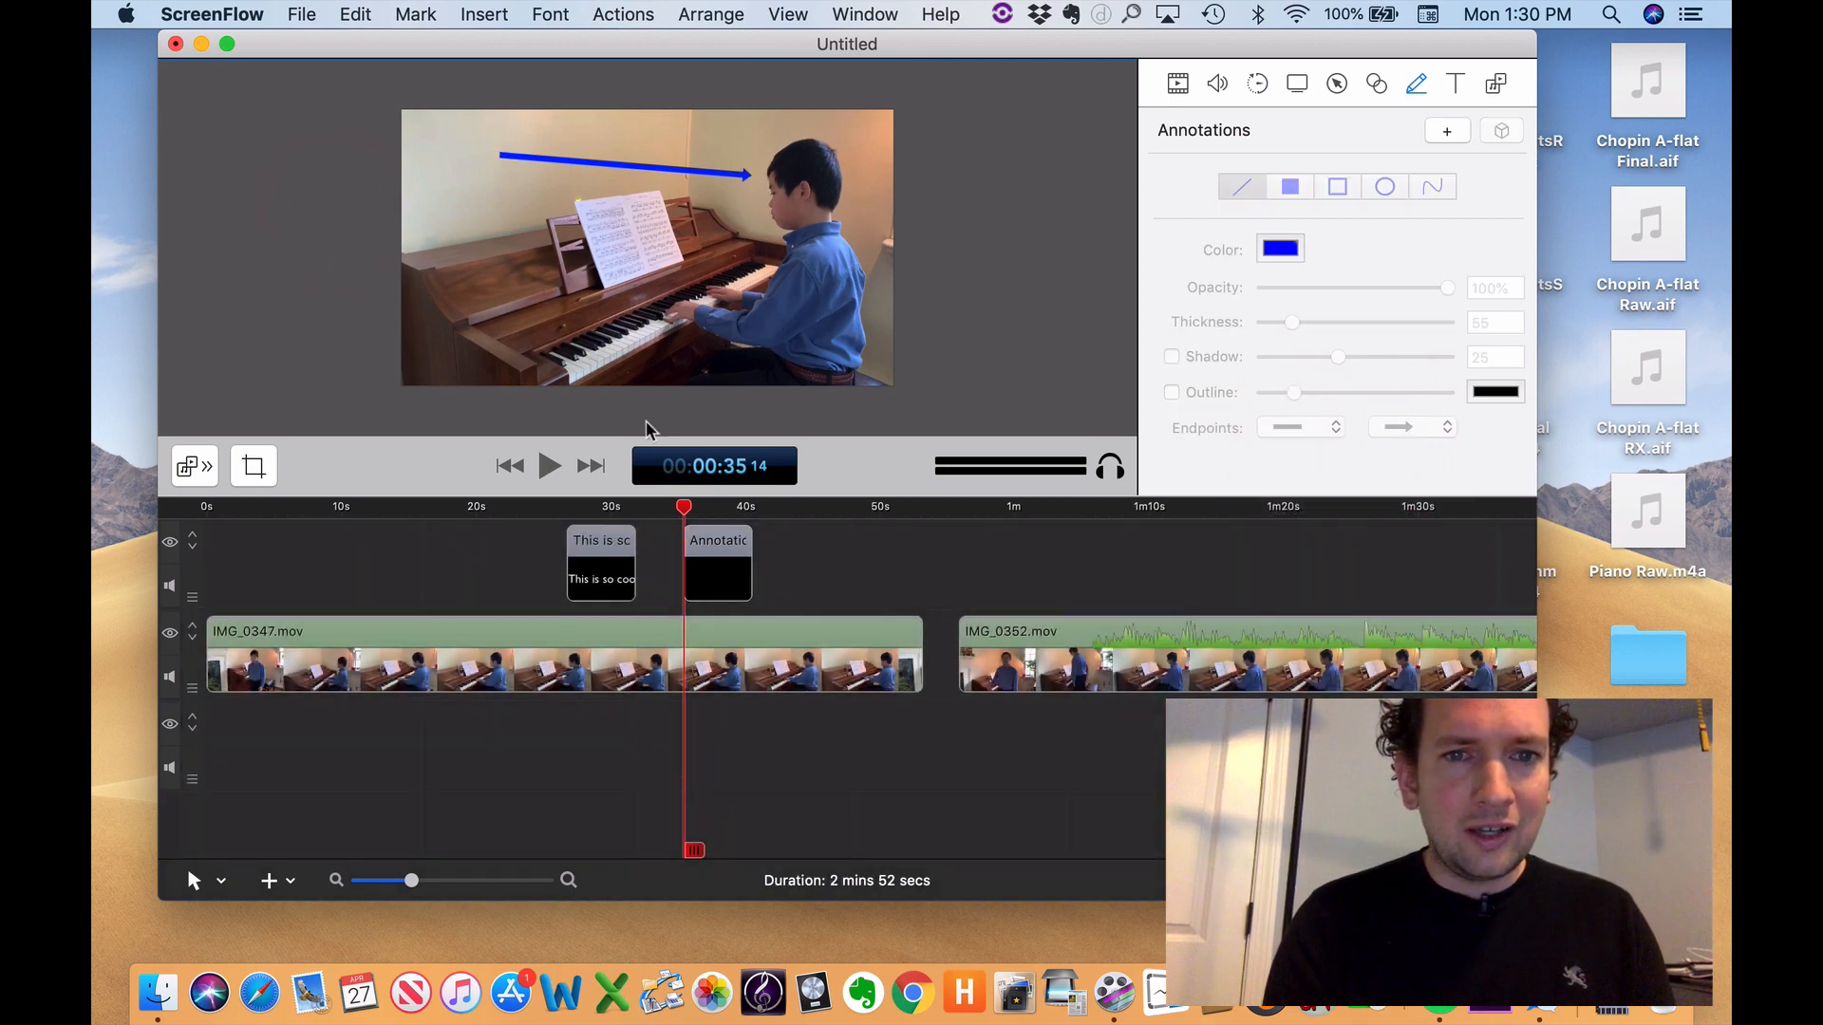
- Play back the section with the arrow annotation, starting just before the annotation clip
{"action": "left_click_drag", "start_coordinate": [681, 509], "coordinate": [667, 510]}
{"action": "key", "text": "space"}
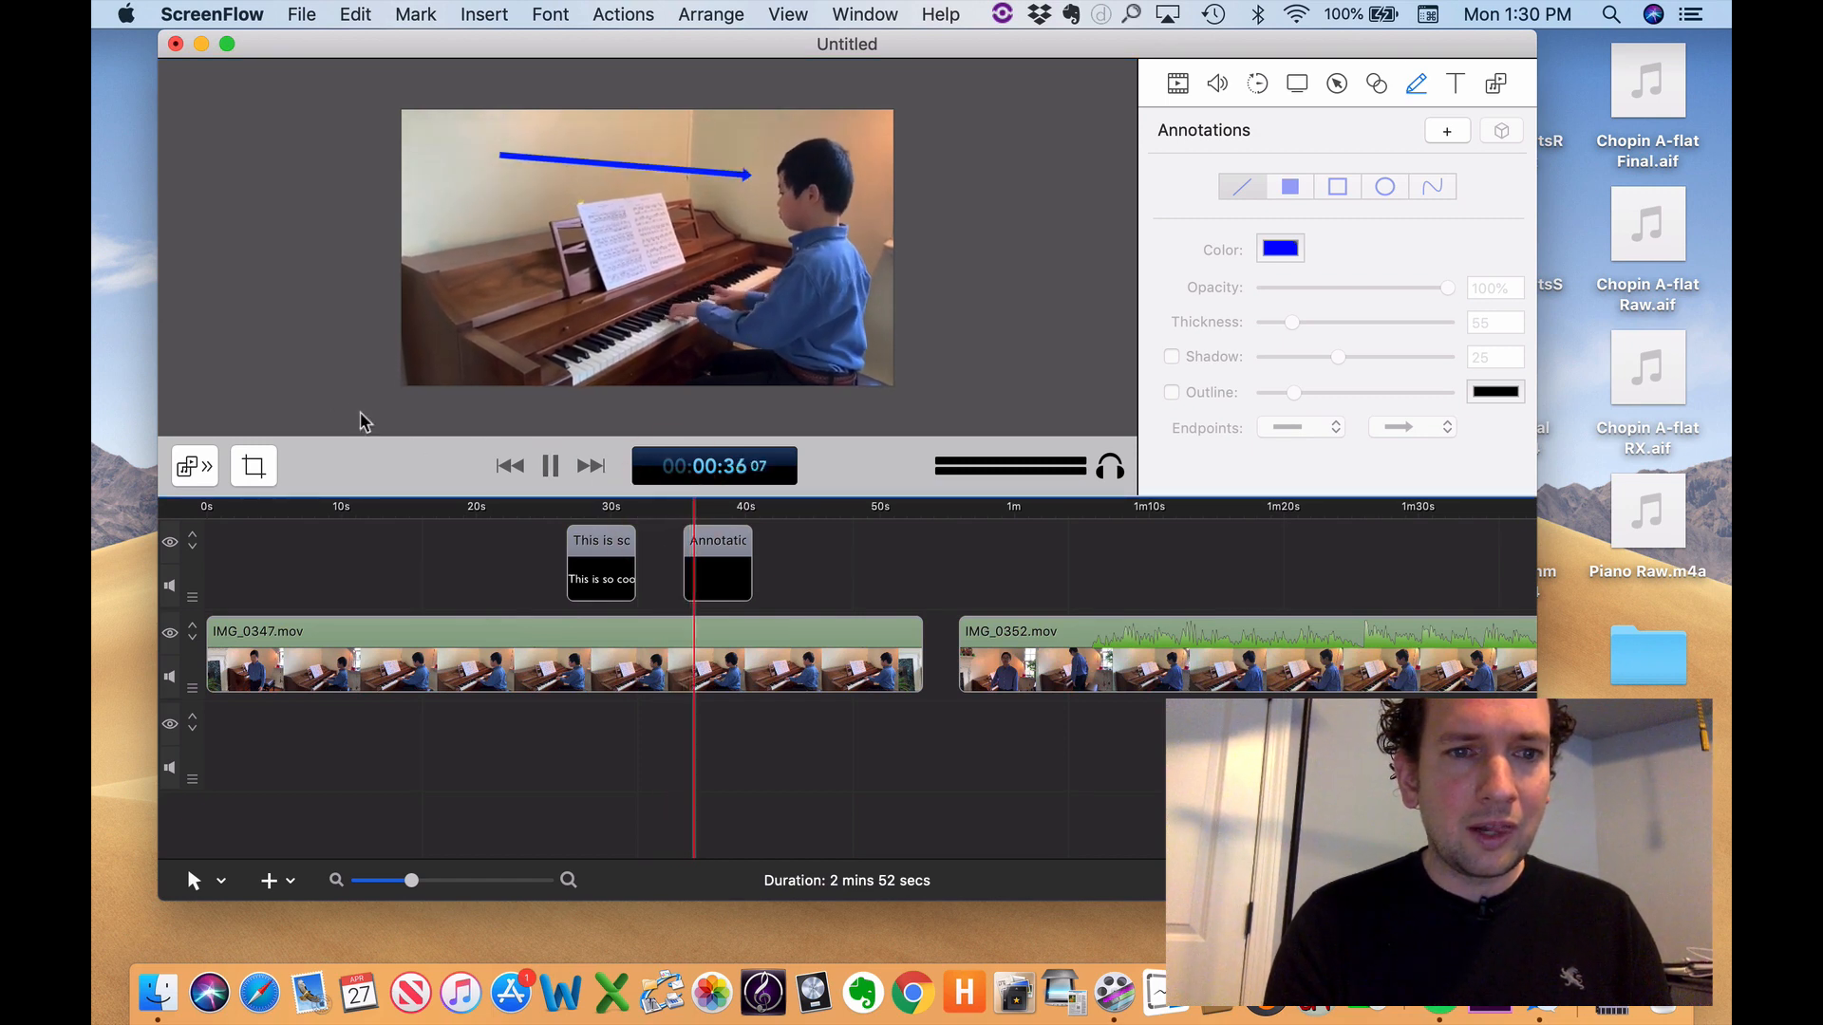
{"action": "key", "text": "space"}
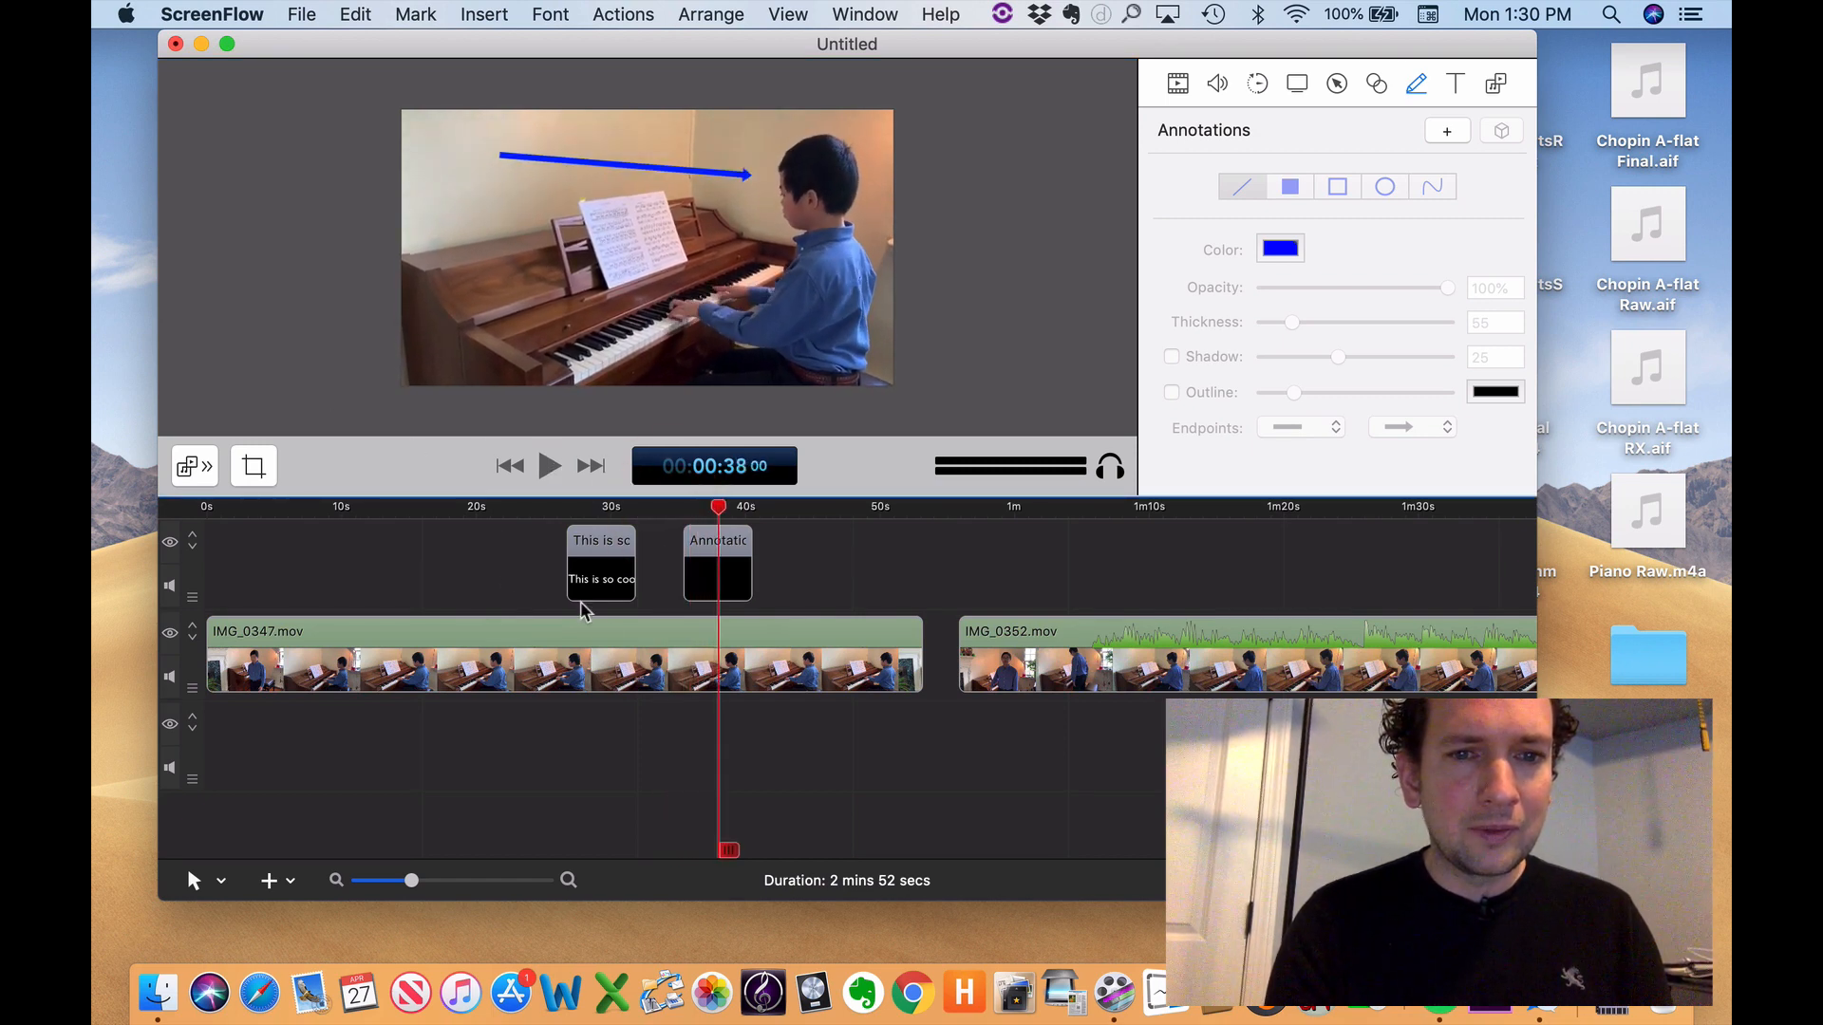
- Set the audio volume of the IMG_0347.mov clip to 100%
{"action": "left_click", "coordinate": [639, 659]}
{"action": "left_click", "coordinate": [1217, 84]}
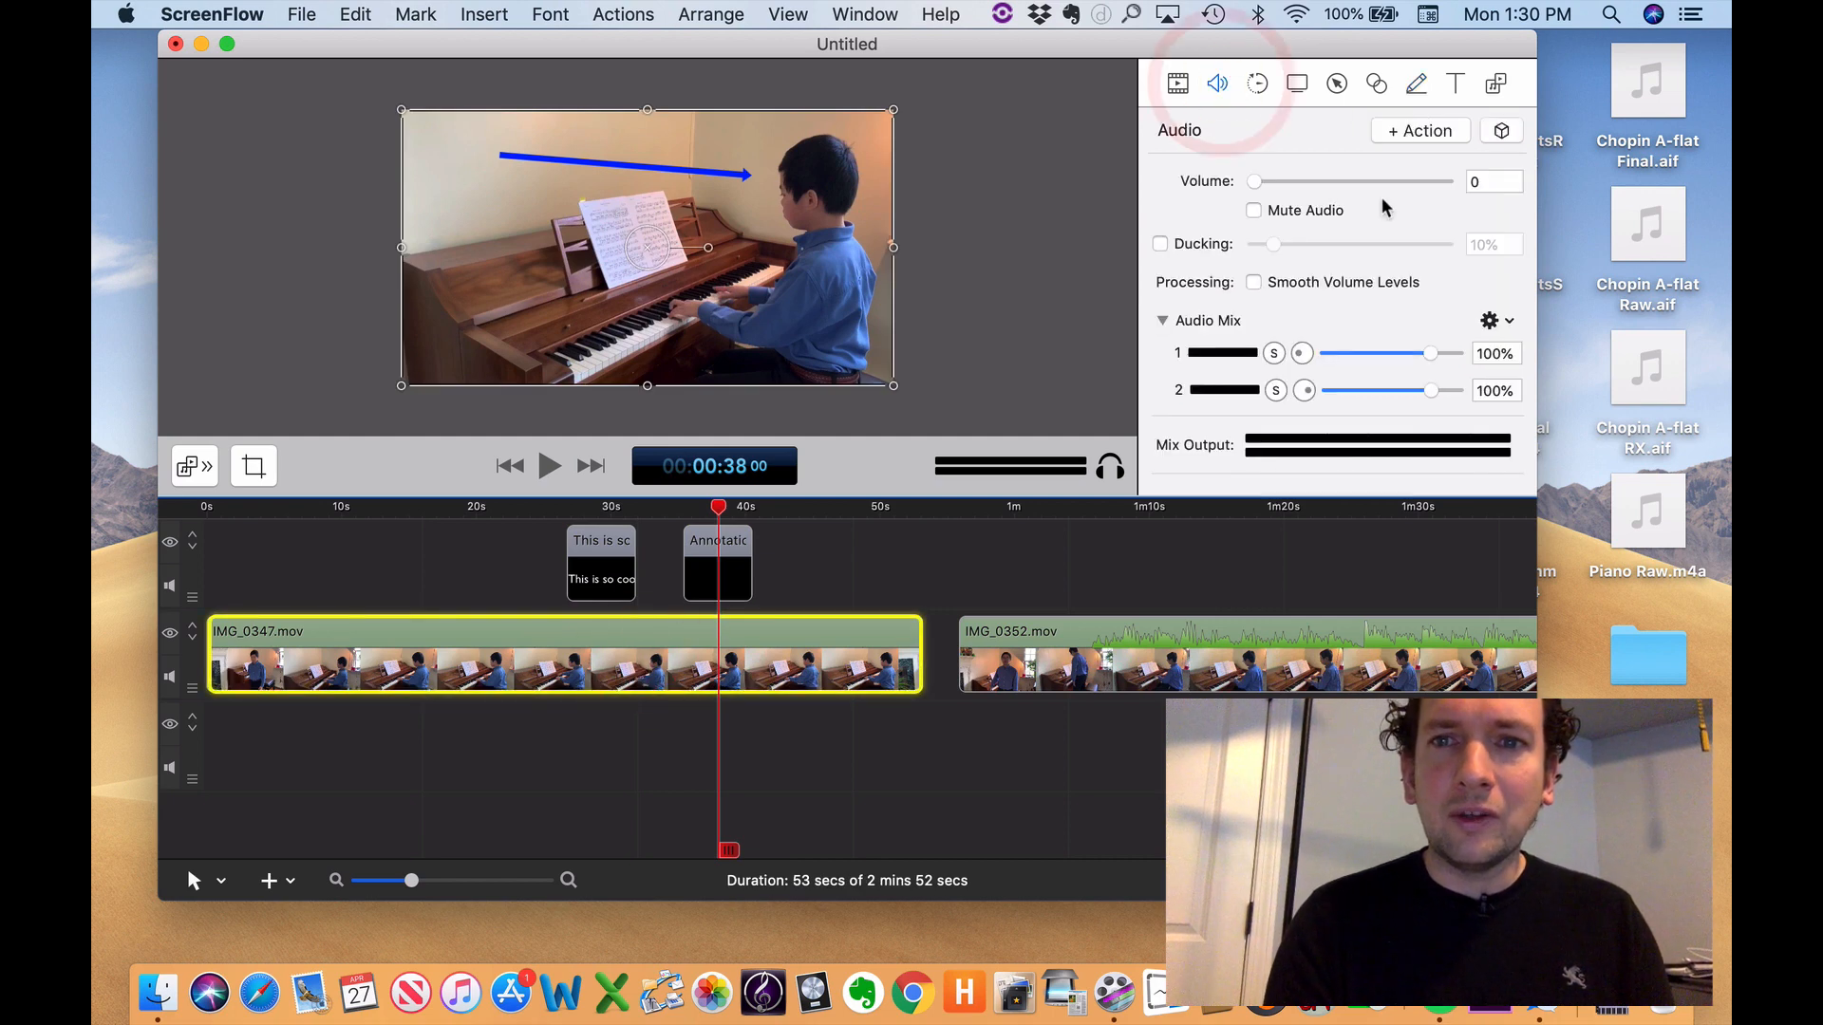
{"action": "left_click", "coordinate": [1489, 180]}
{"action": "type", "text": "100"}
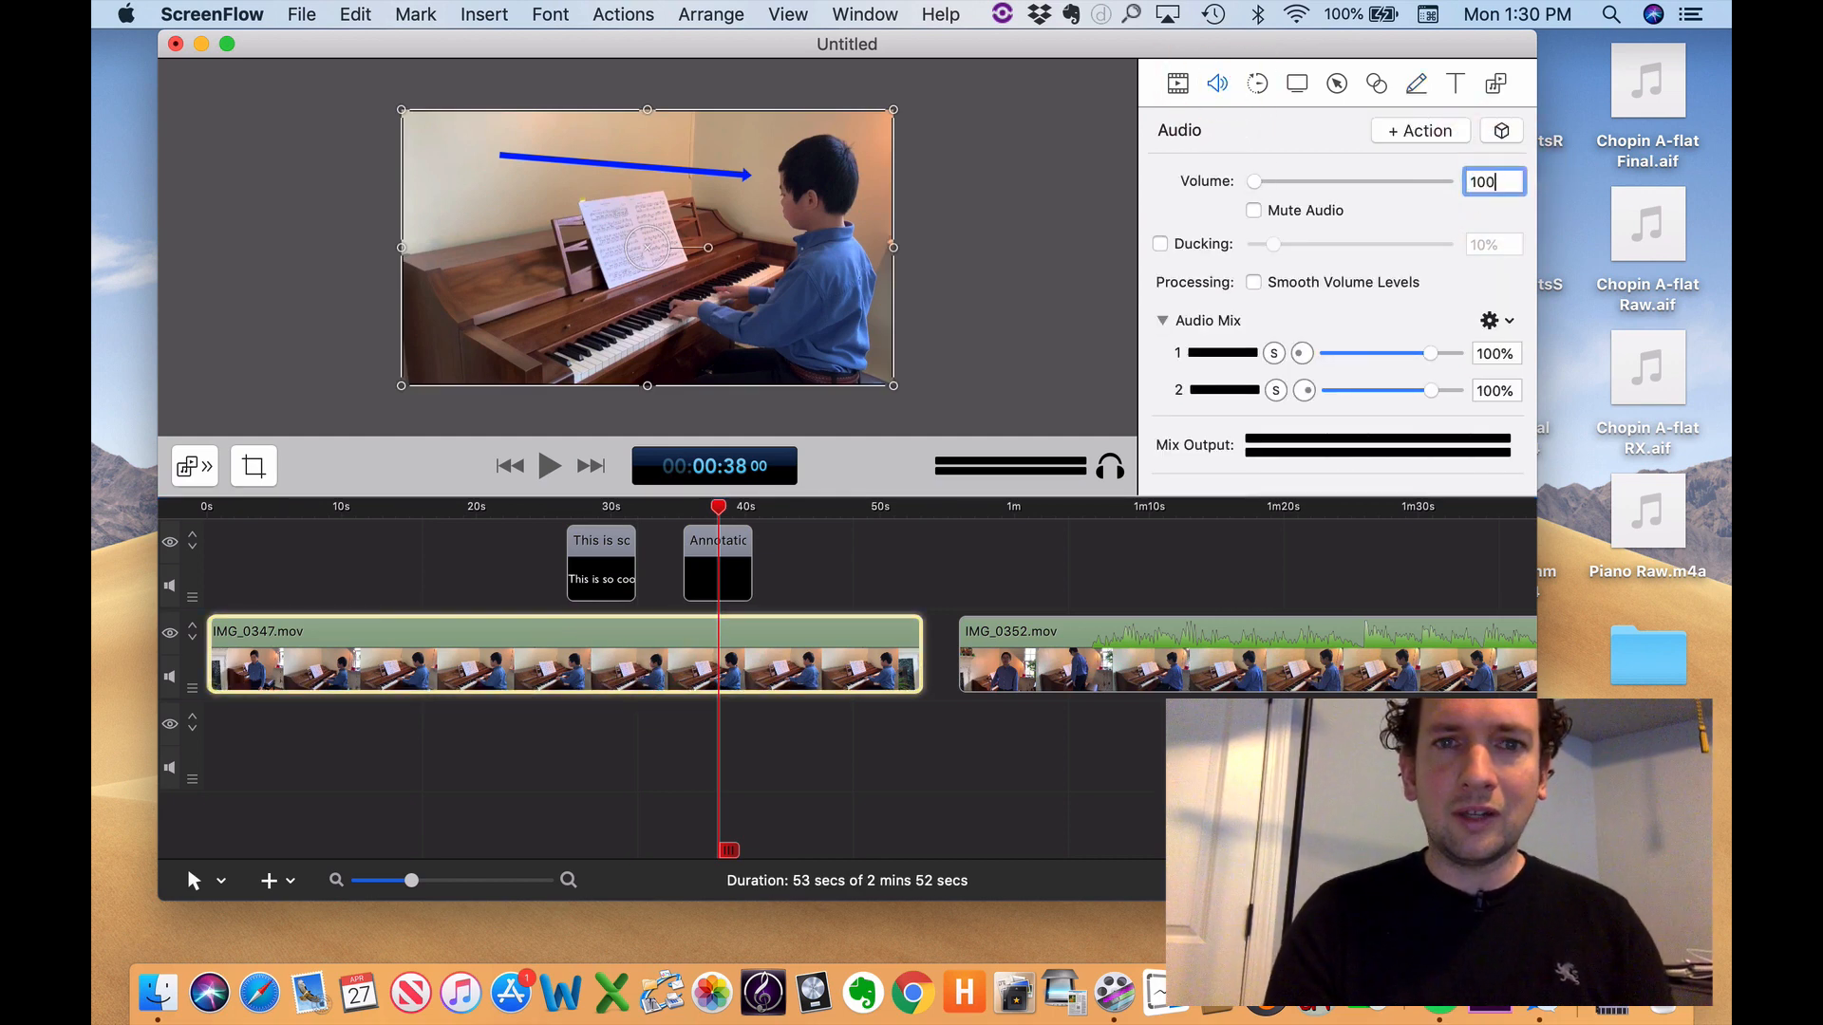
{"action": "key", "text": "Return"}
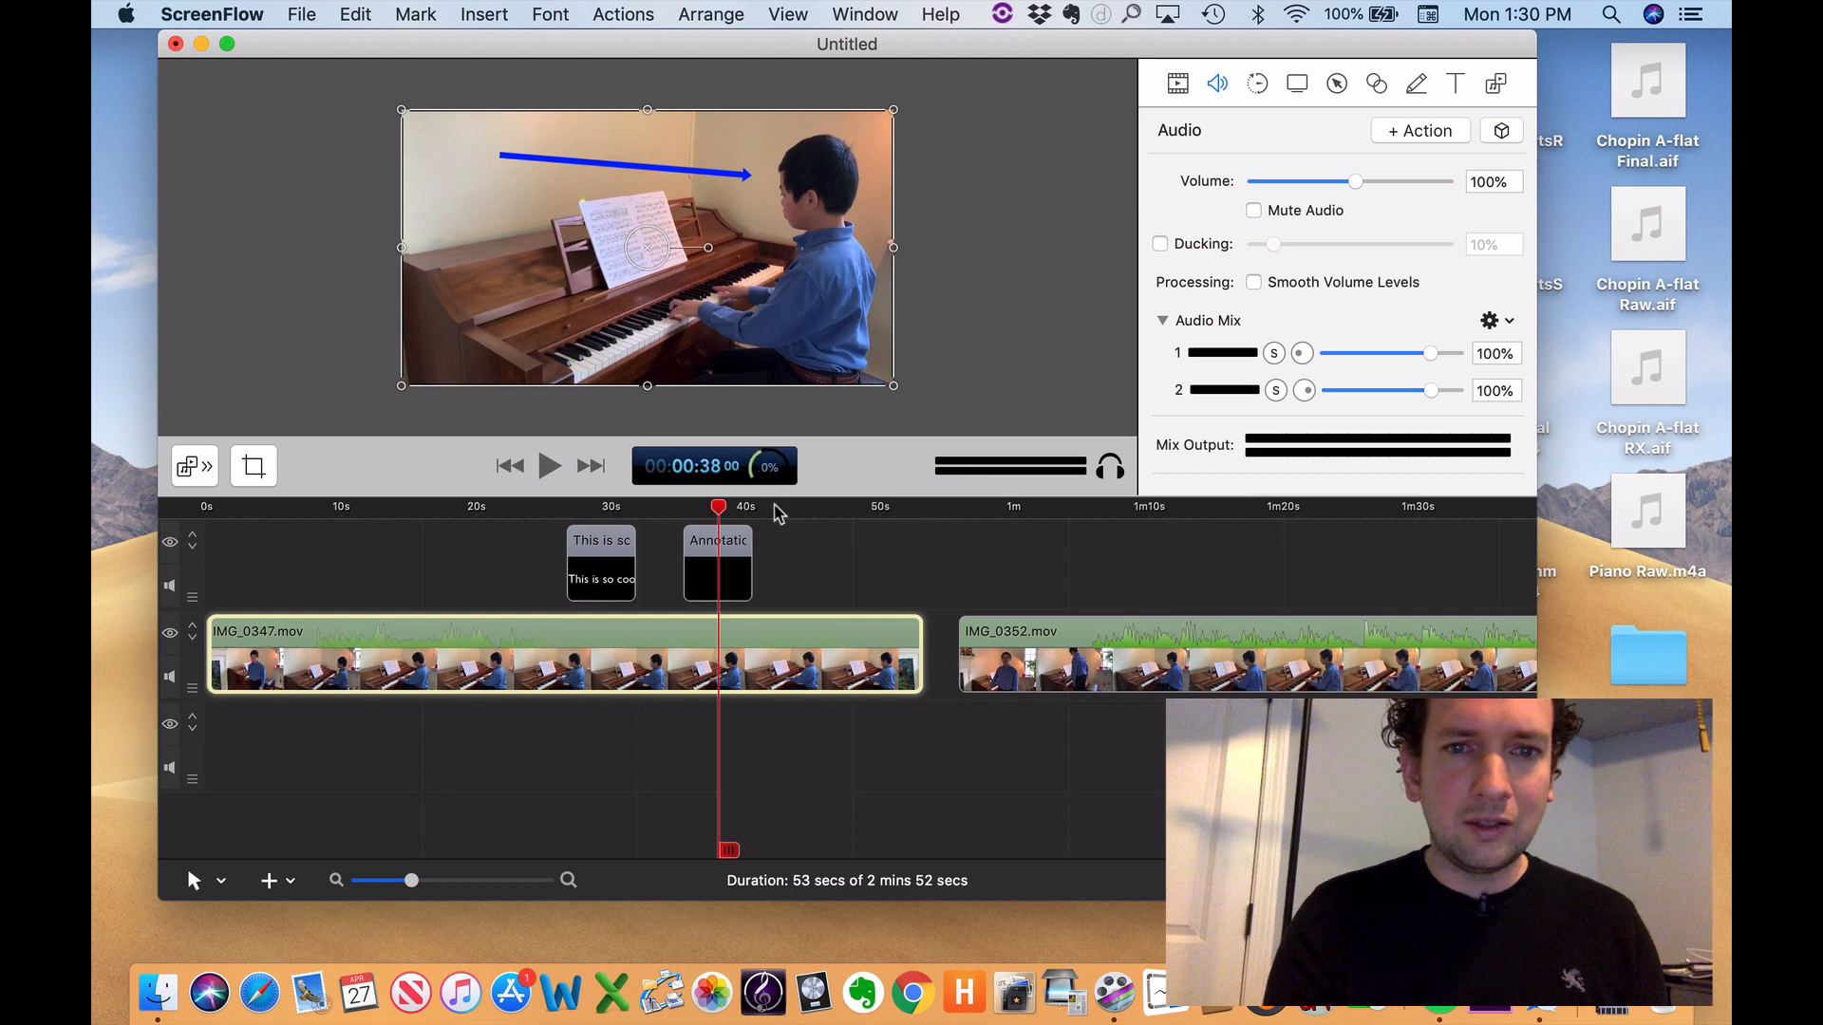
- Play the IMG_0347.mov clip around the arrow annotation to hear its audio
{"action": "key", "text": "space"}
{"action": "left_click", "coordinate": [686, 506]}
{"action": "left_click", "coordinate": [662, 506]}
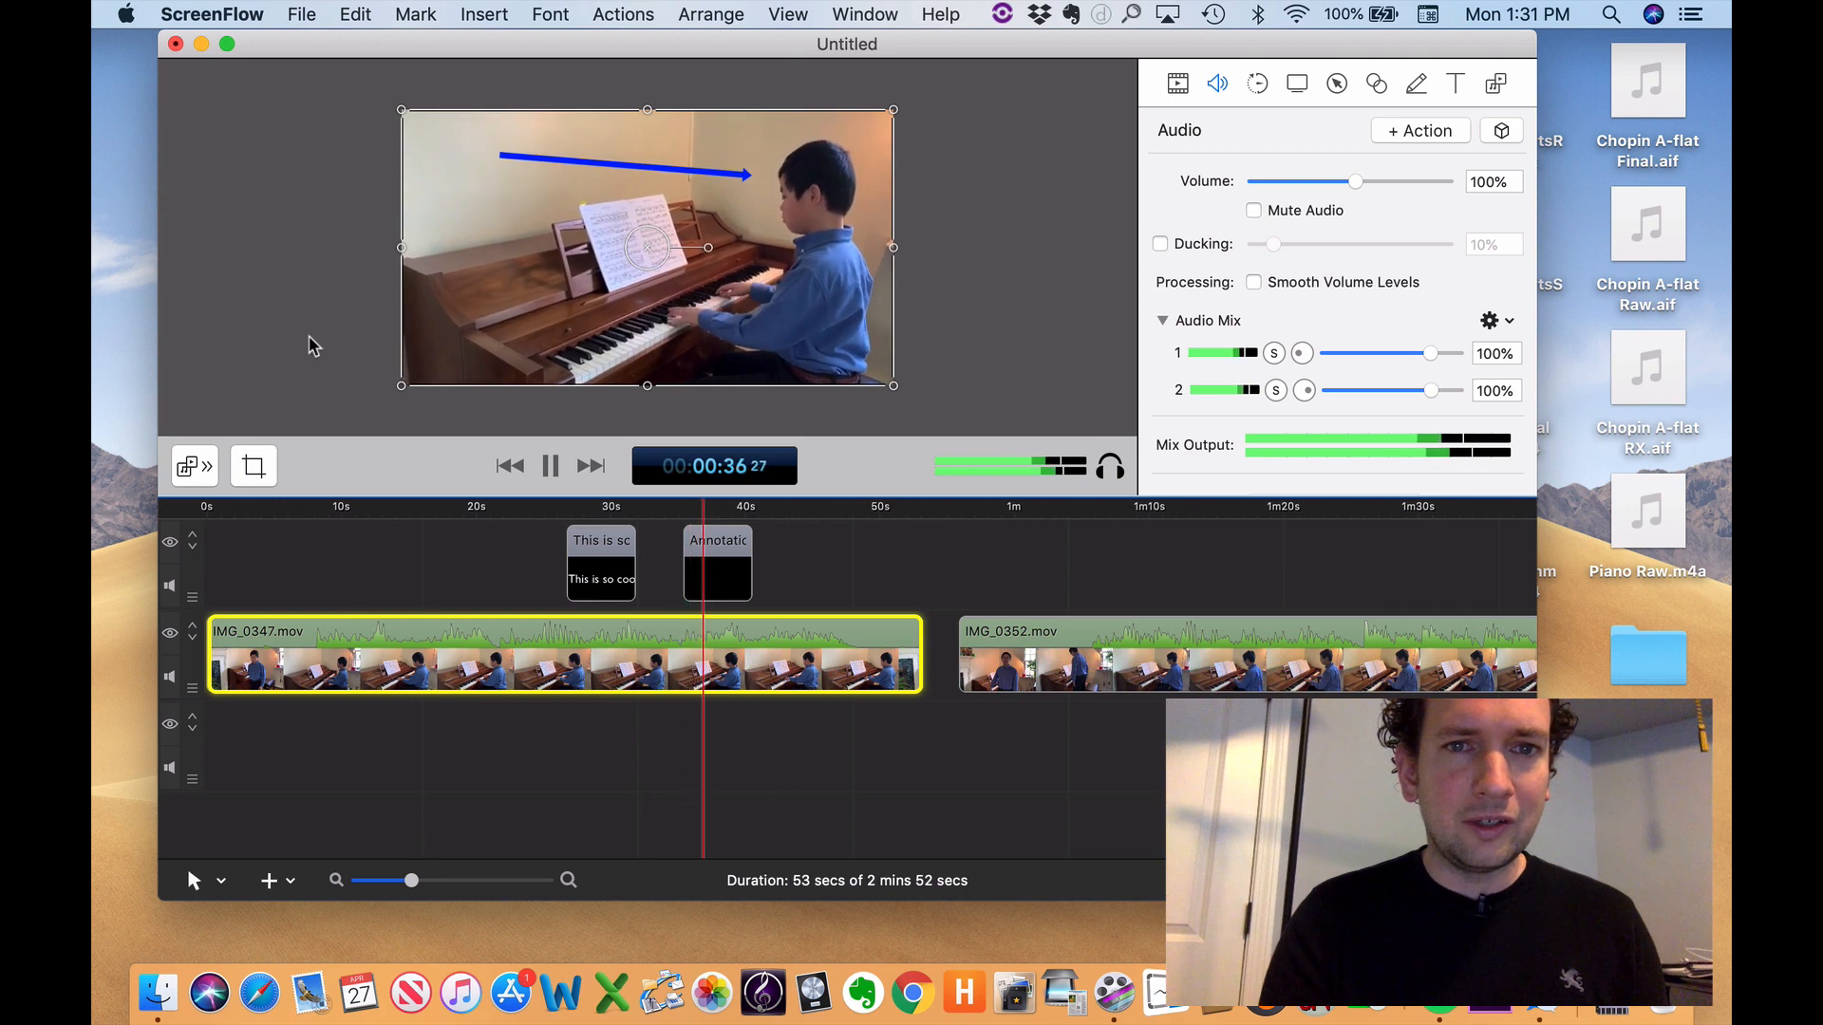
{"action": "key", "text": "space"}
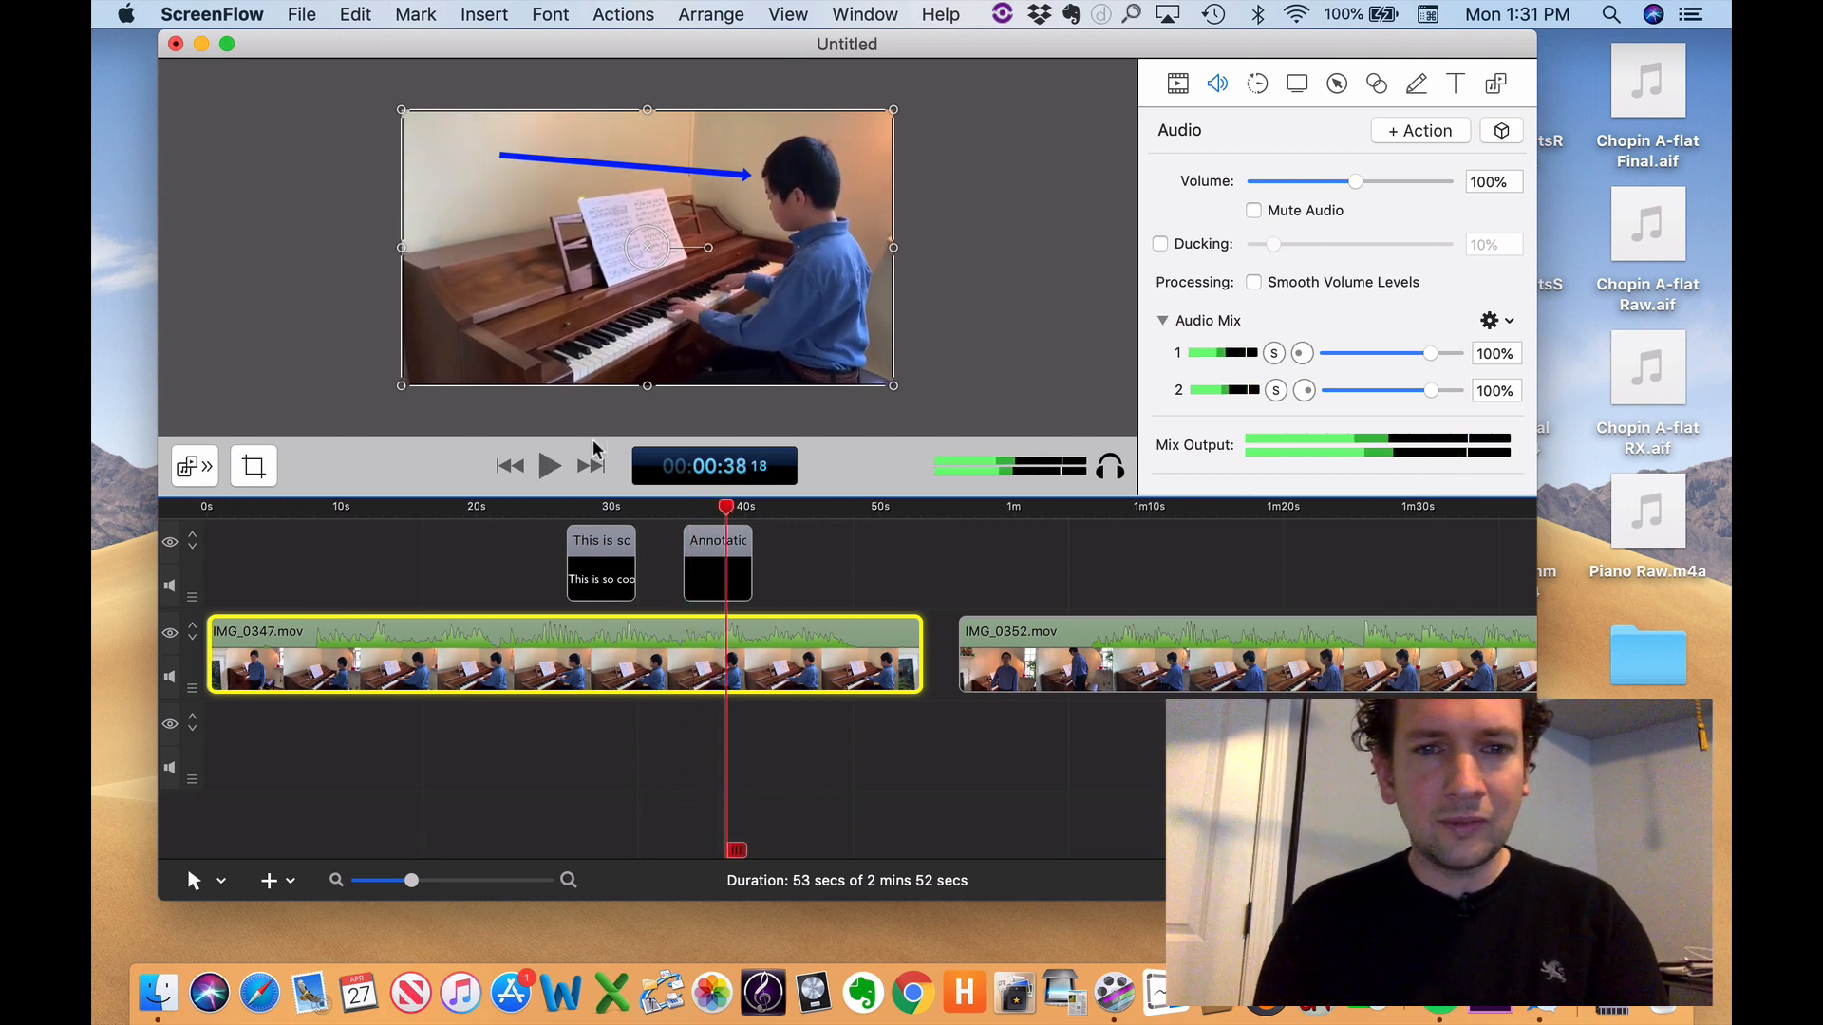
- Select the annotation clip and examine the Screen Recording properties for the mouse pointer, click effects and keystrokes
{"action": "left_click", "coordinate": [703, 582]}
{"action": "left_click", "coordinate": [890, 551]}
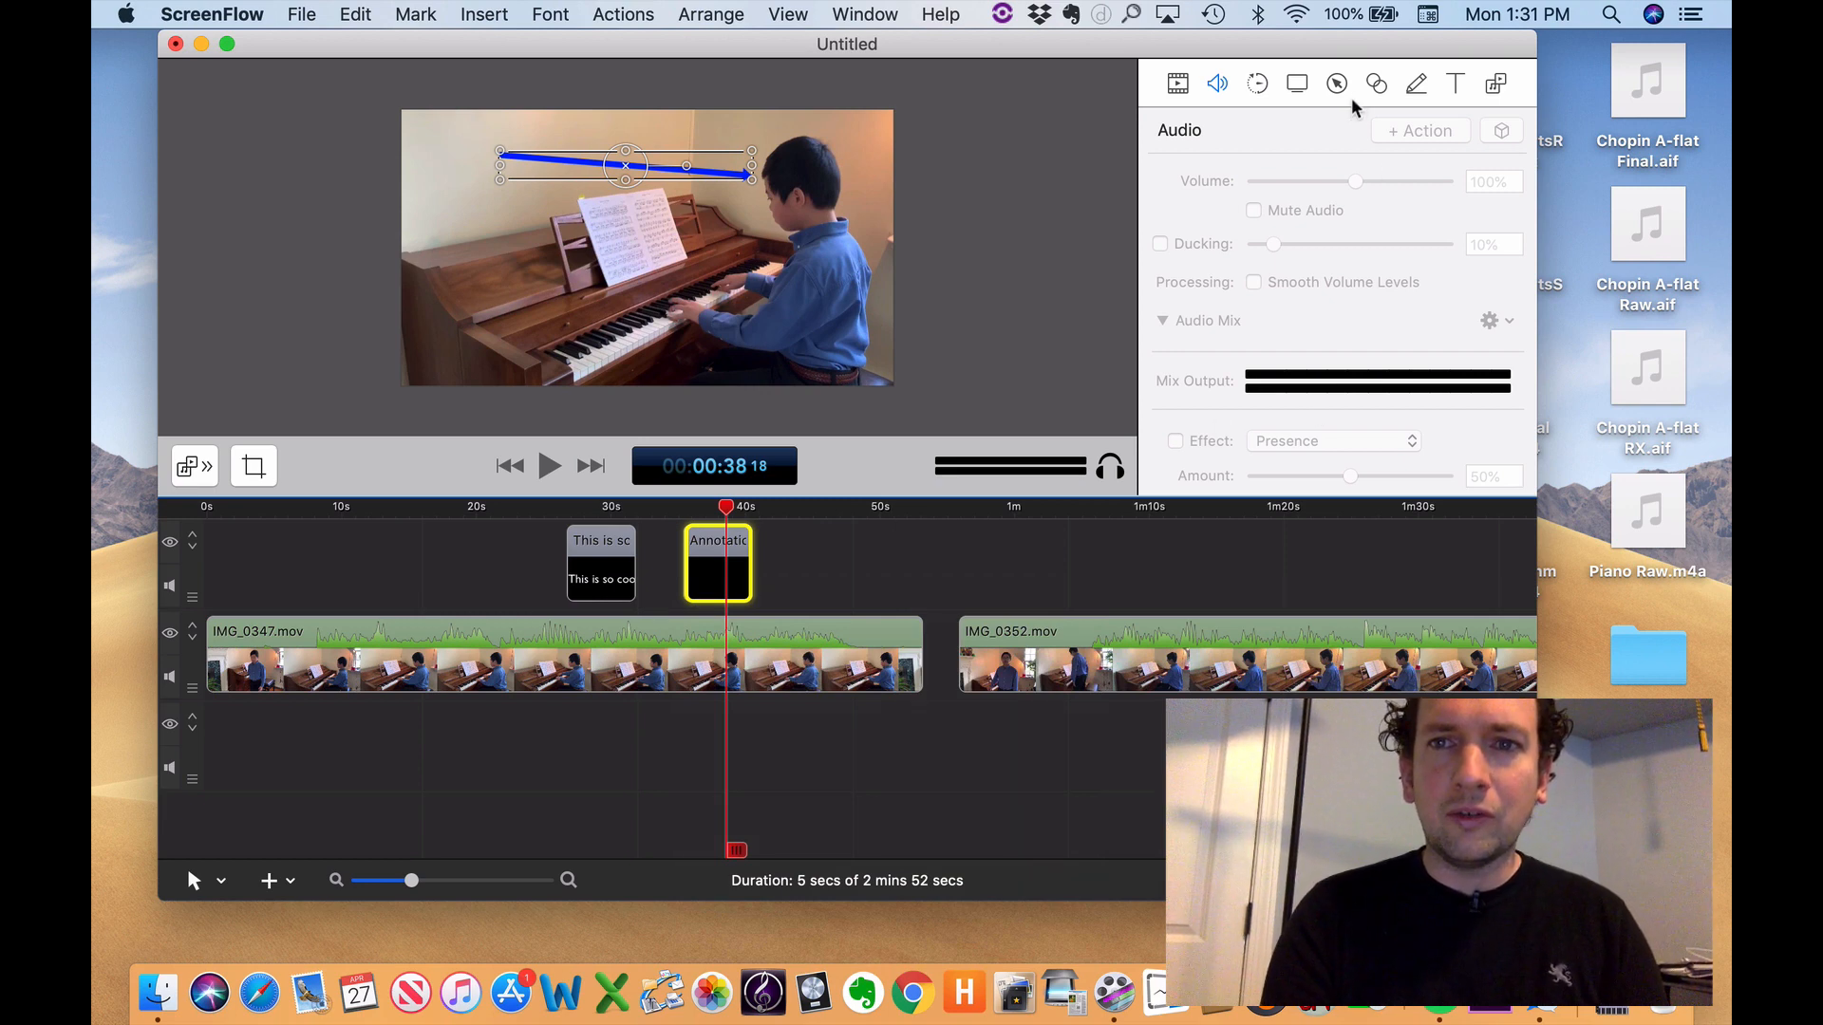
{"action": "left_click", "coordinate": [1297, 85]}
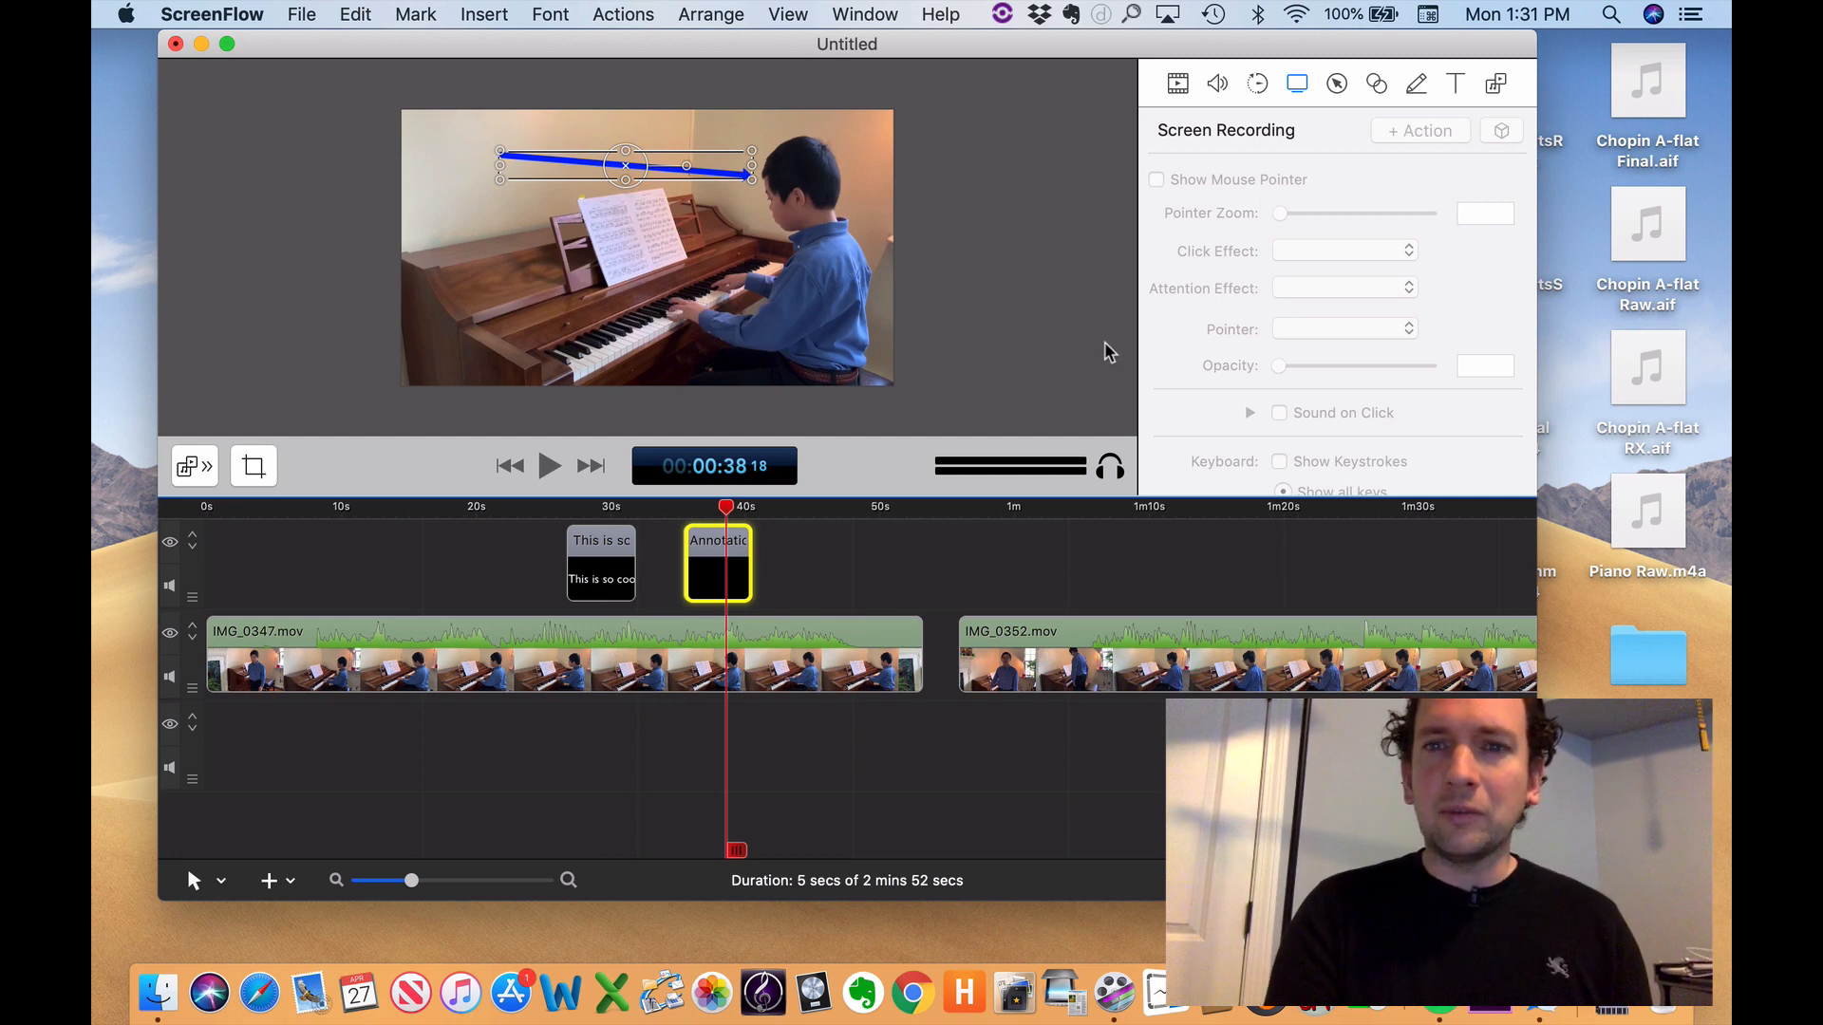
{"action": "left_click", "coordinate": [1325, 179]}
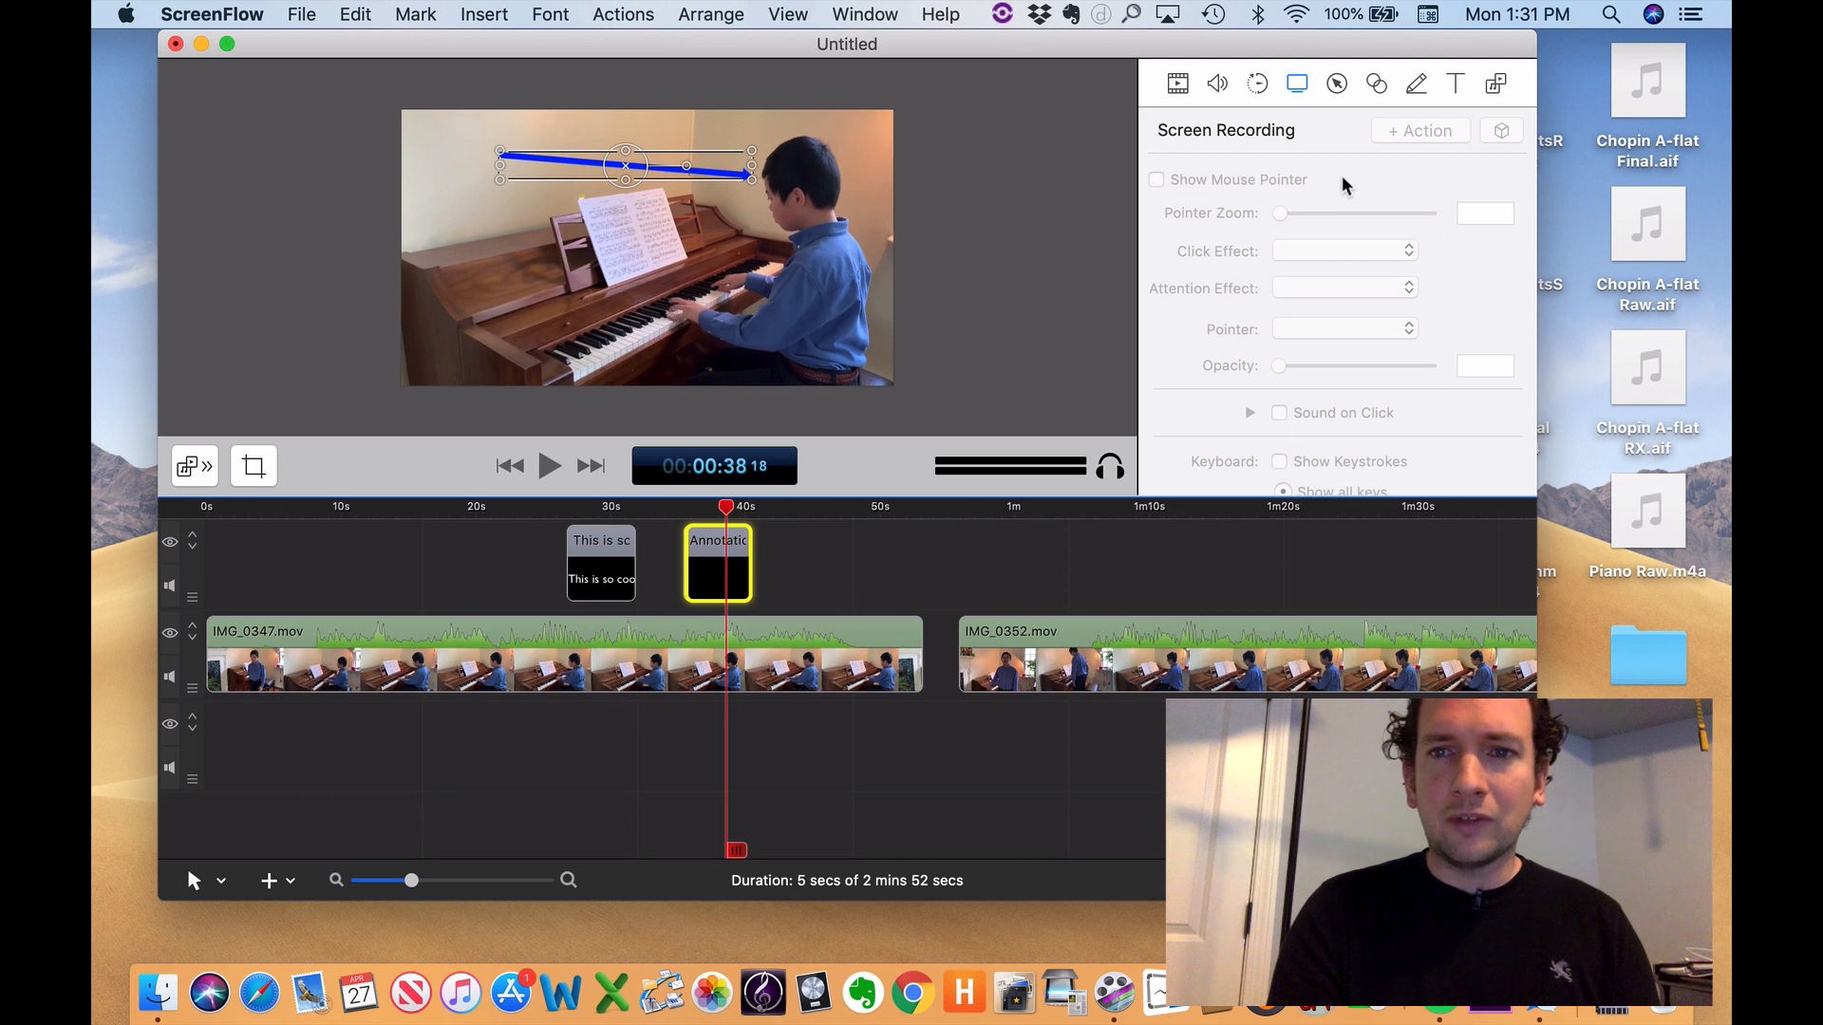
{"action": "left_click", "coordinate": [1341, 176]}
{"action": "left_click", "coordinate": [1383, 174]}
{"action": "left_click", "coordinate": [1435, 188]}
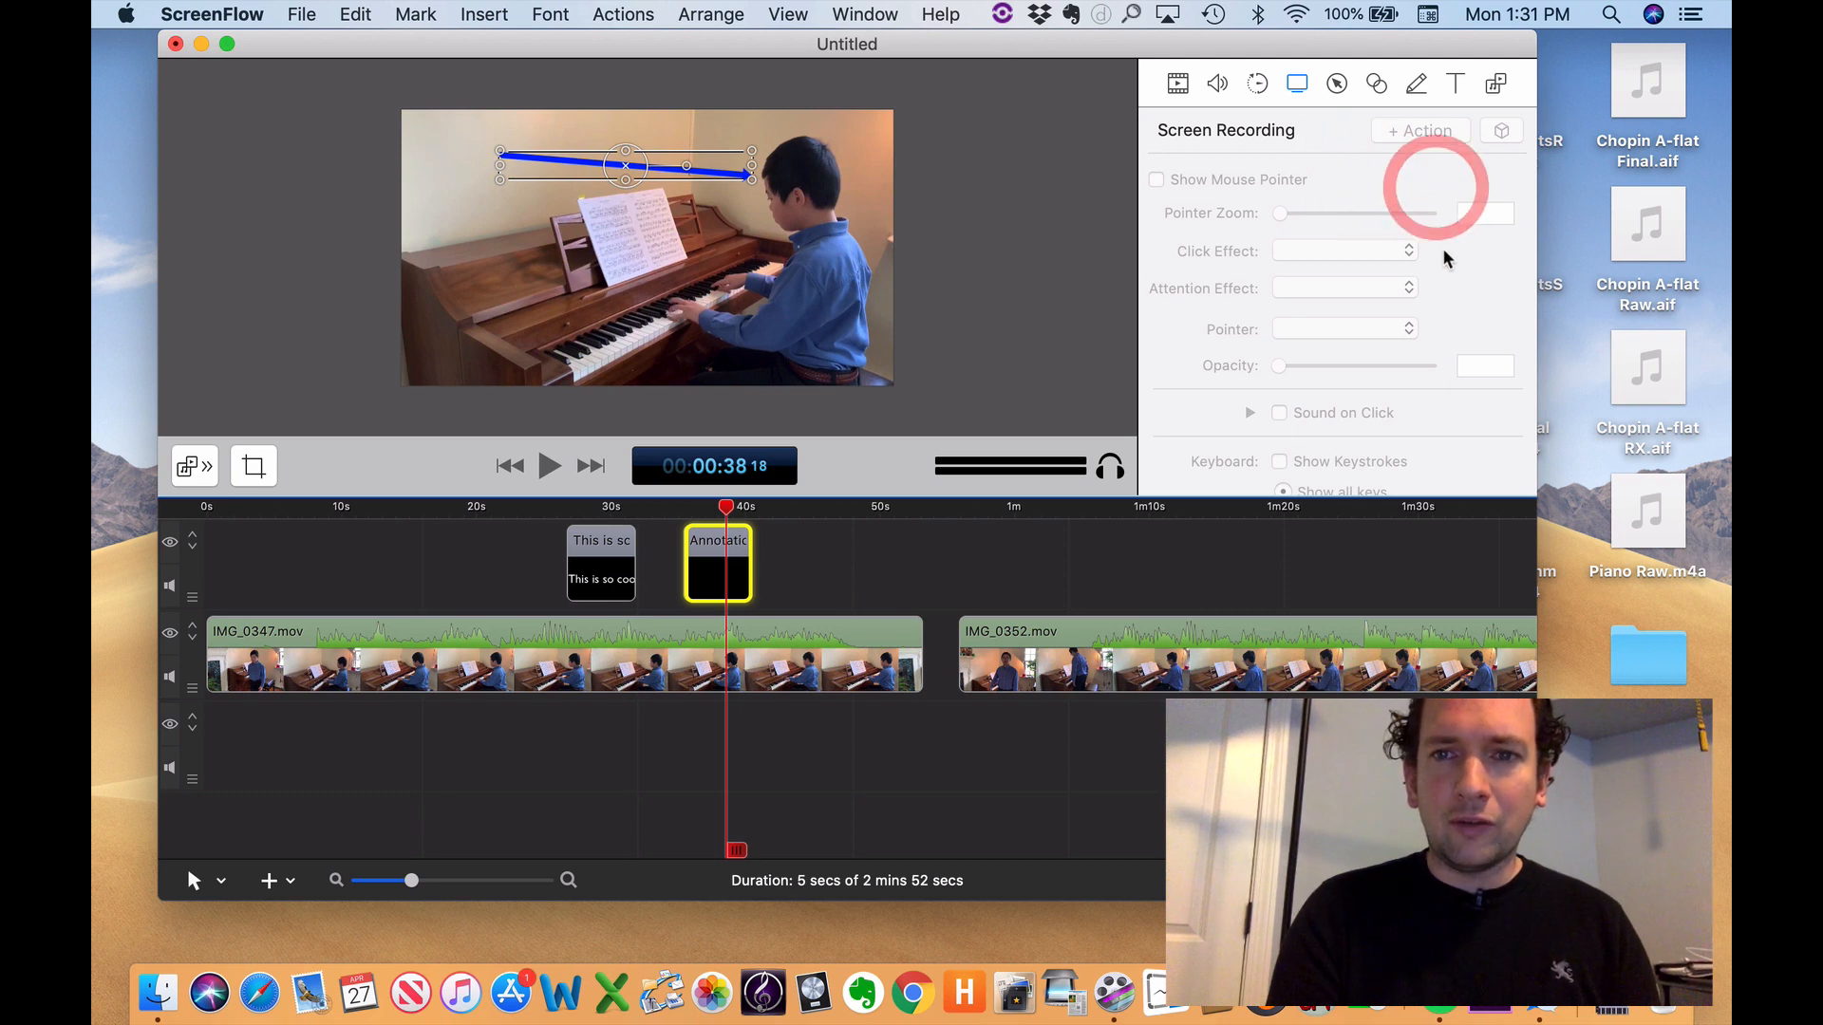
{"action": "left_click", "coordinate": [1443, 258]}
{"action": "left_click", "coordinate": [1456, 301]}
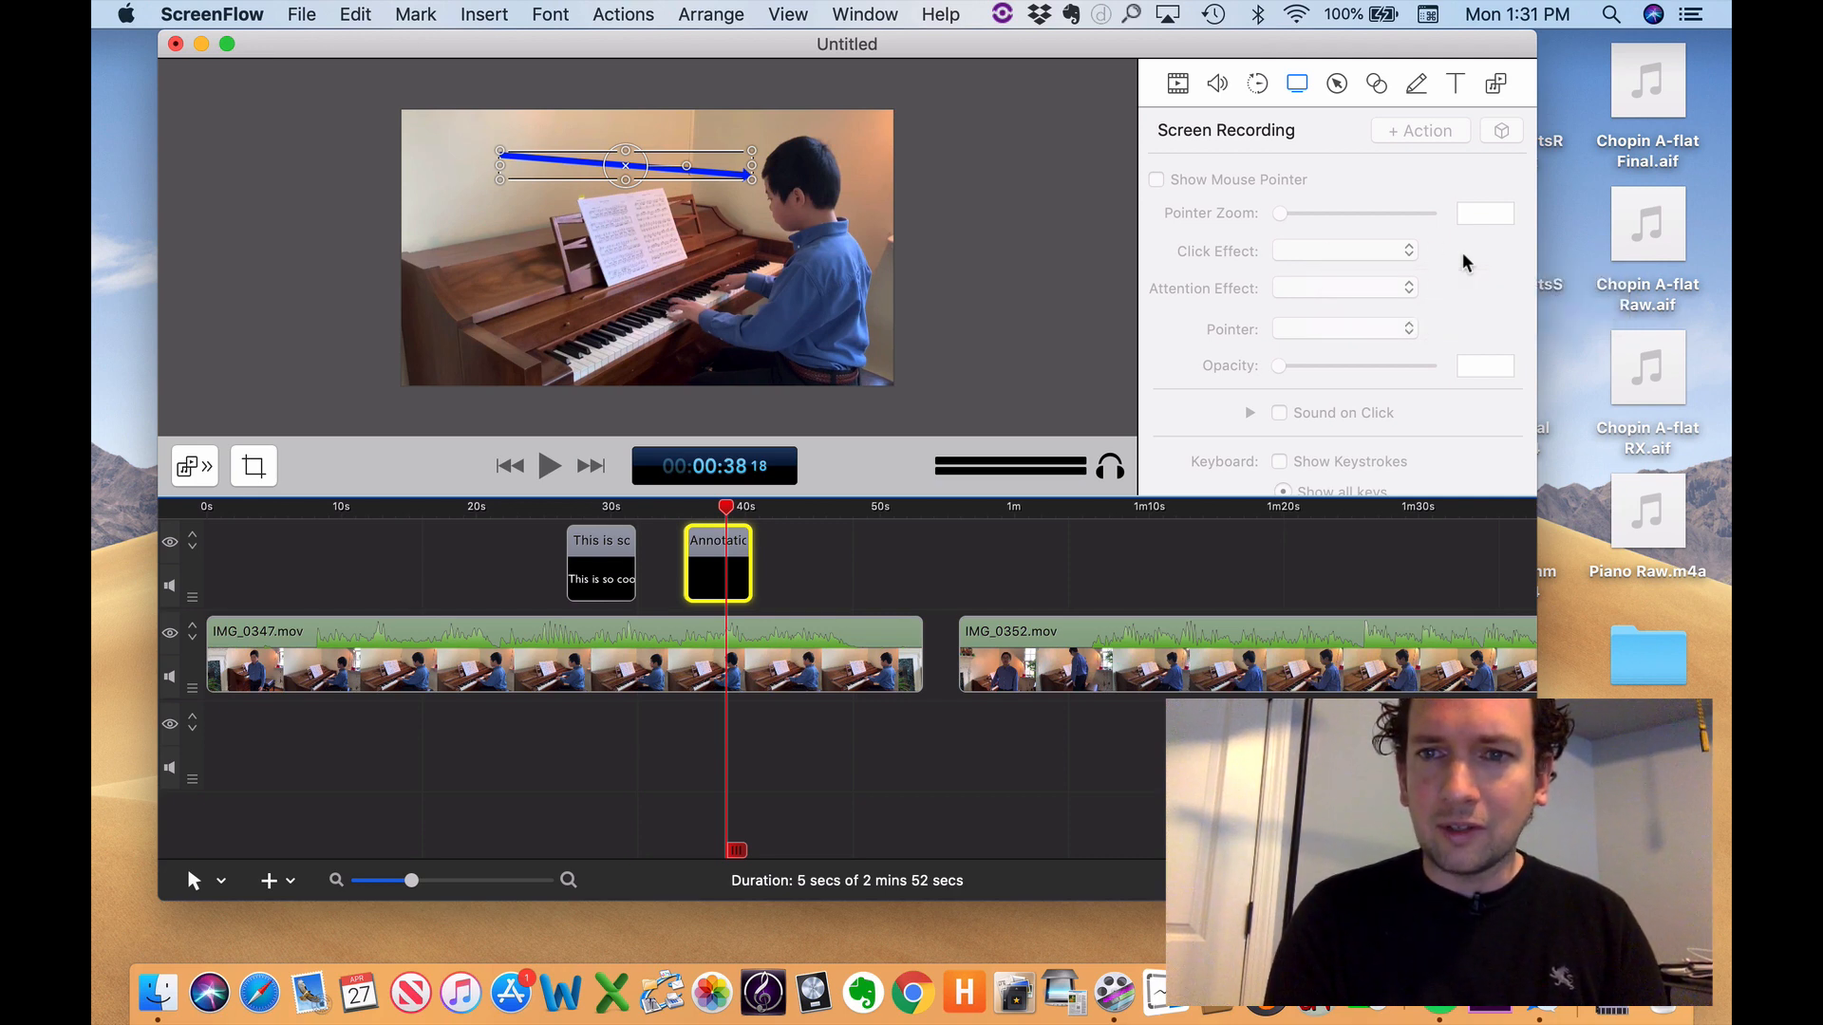
{"action": "left_click", "coordinate": [1460, 262]}
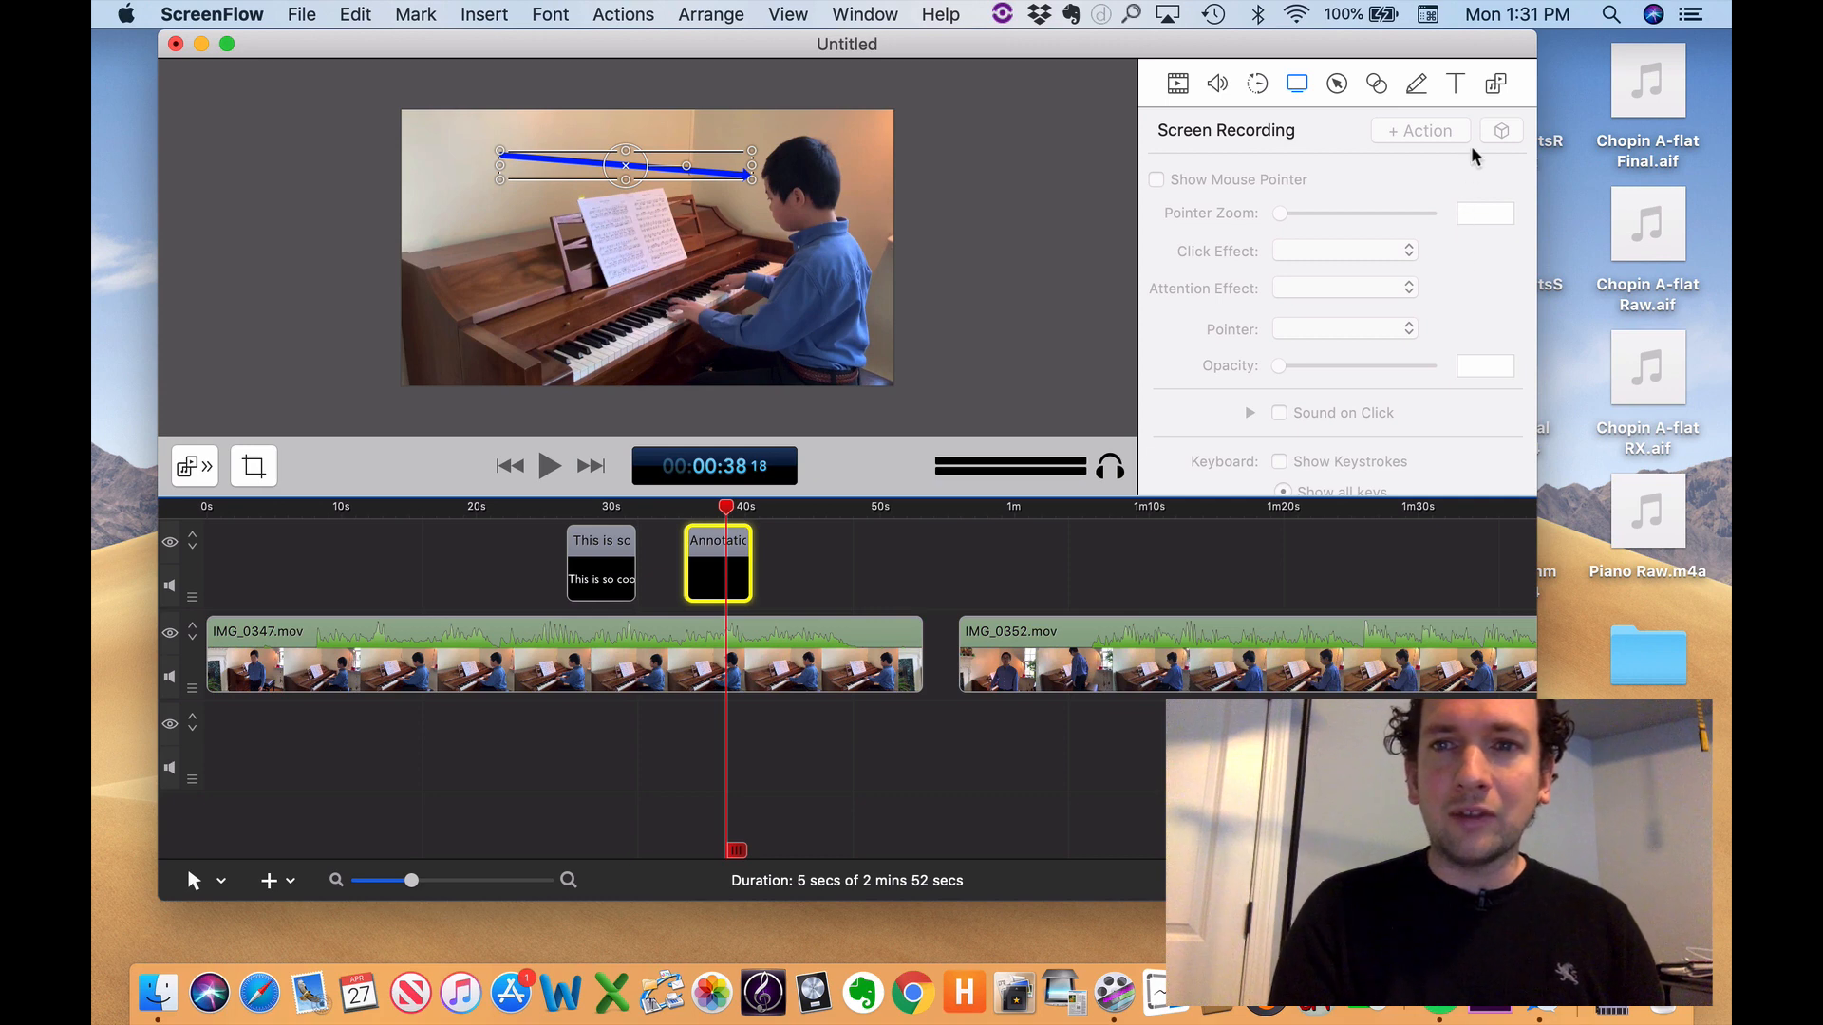
- Look at the IMG_0347.mov and IMG_0352.mov source clips in the media library
{"action": "left_click", "coordinate": [1495, 85]}
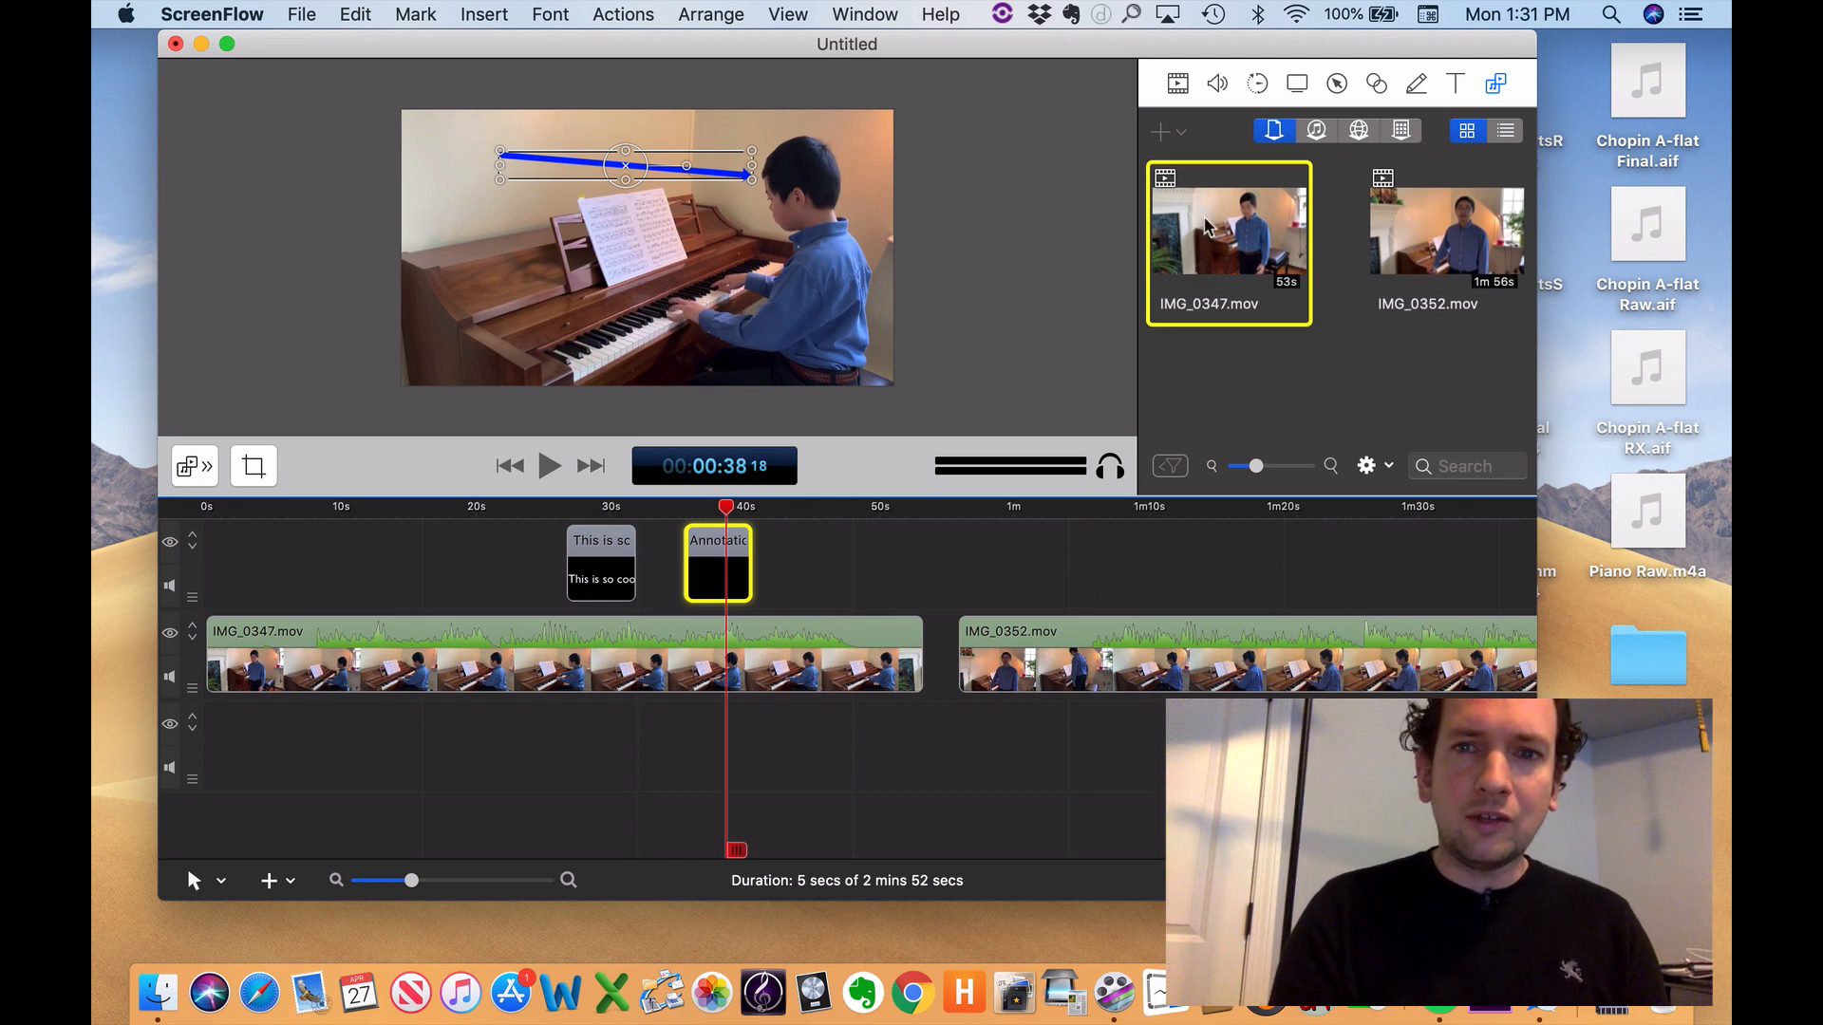
{"action": "left_click", "coordinate": [1429, 234]}
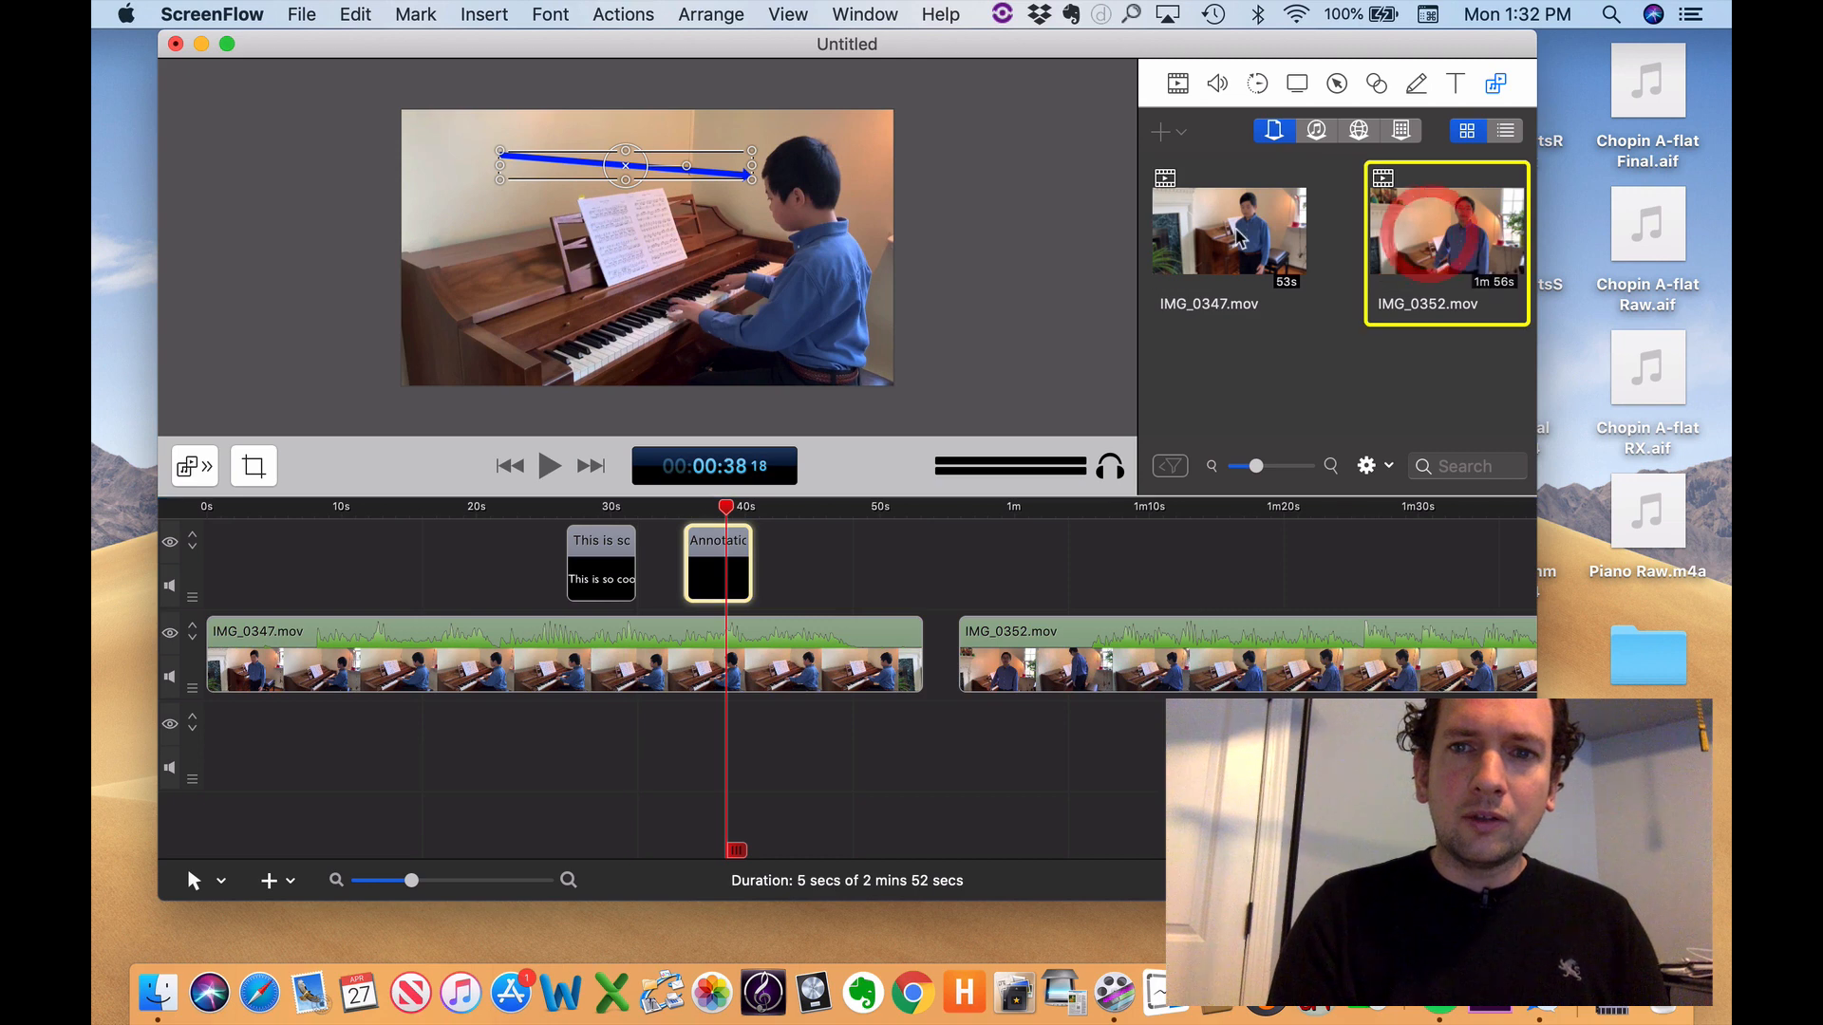
{"action": "left_click", "coordinate": [1239, 235]}
{"action": "left_click", "coordinate": [1453, 245]}
{"action": "left_click", "coordinate": [1400, 378]}
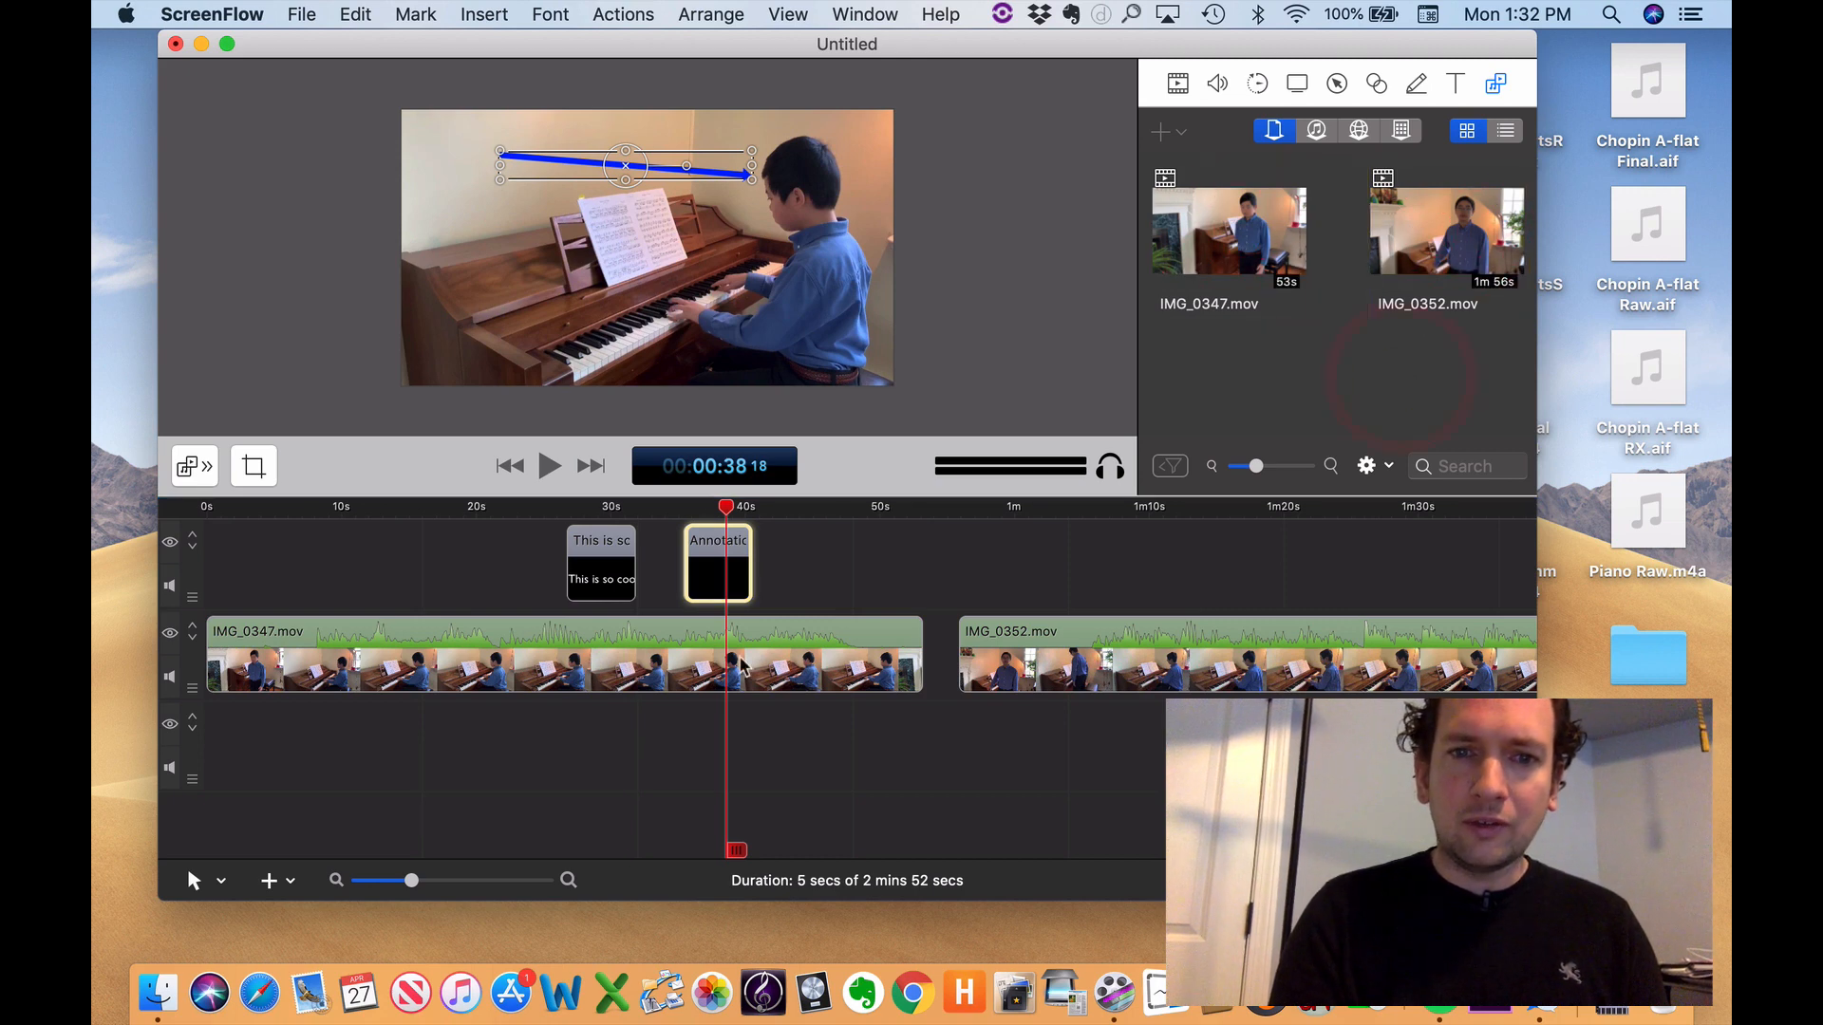
- Split the IMG_0347.mov clip at about 38 seconds and again at about 25 seconds
{"action": "left_click", "coordinate": [864, 650]}
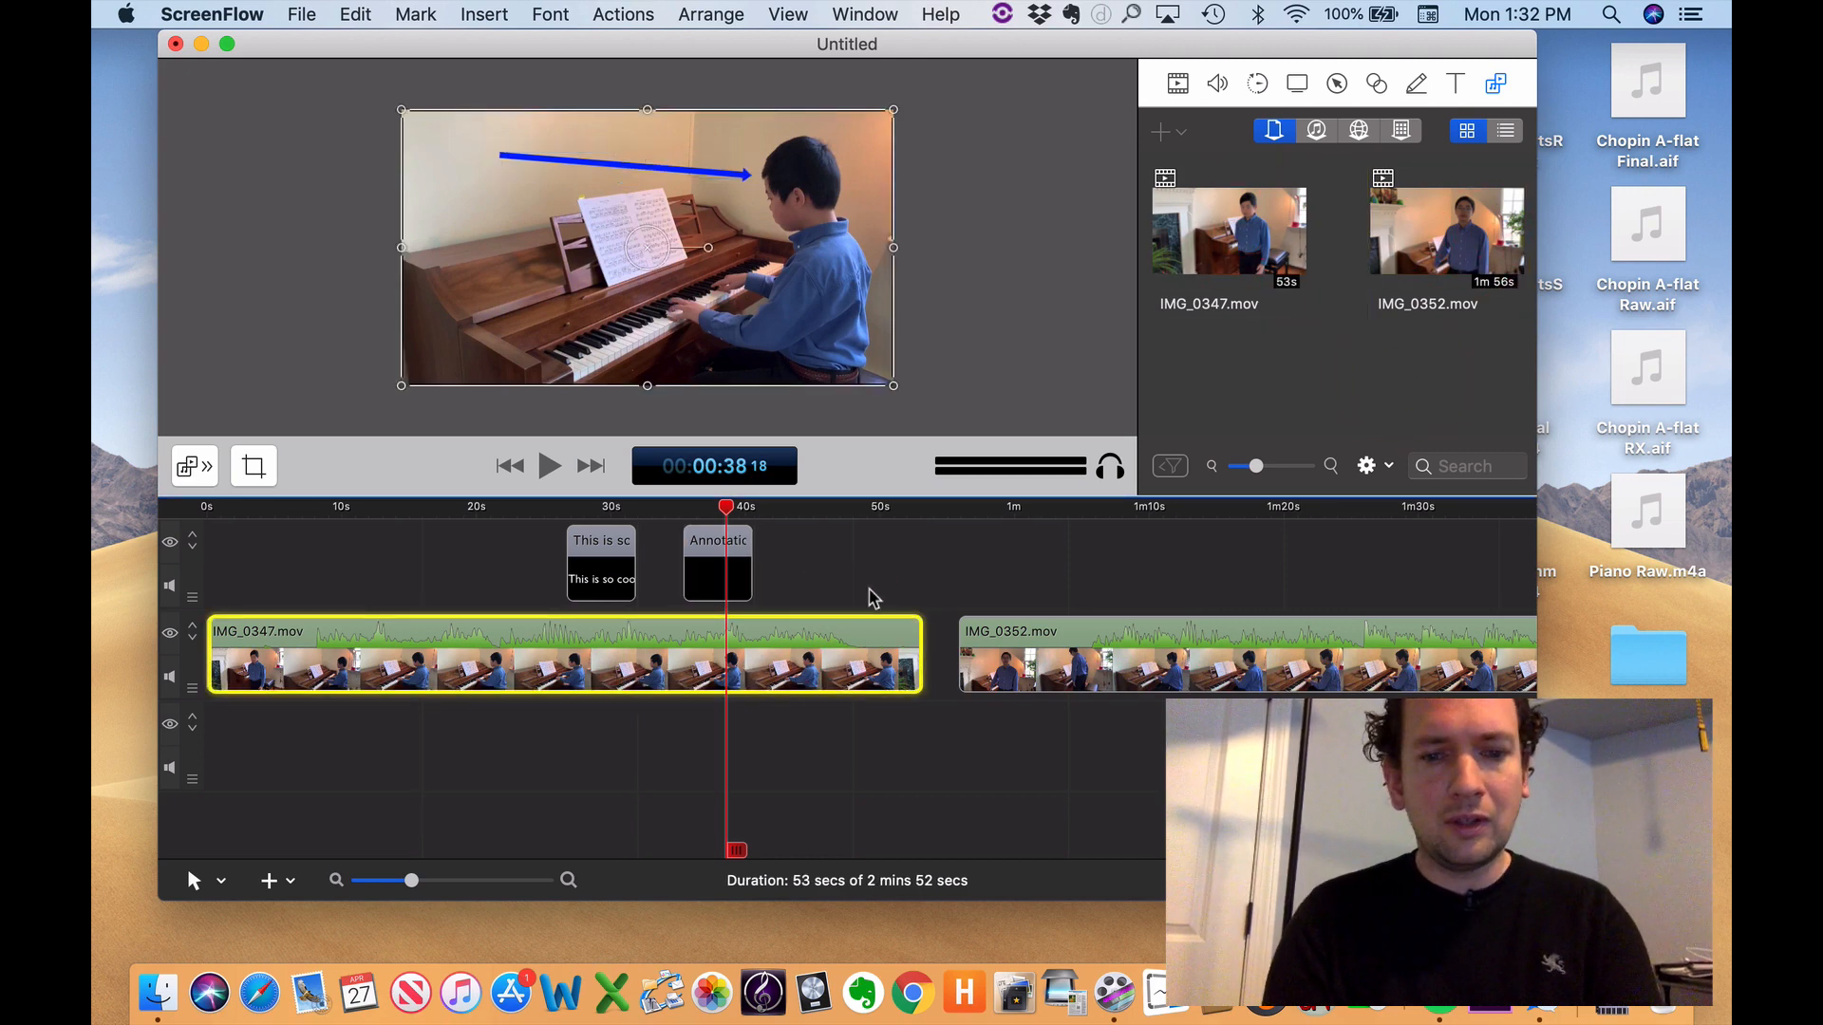
{"action": "key", "text": "t"}
{"action": "left_click", "coordinate": [550, 516]}
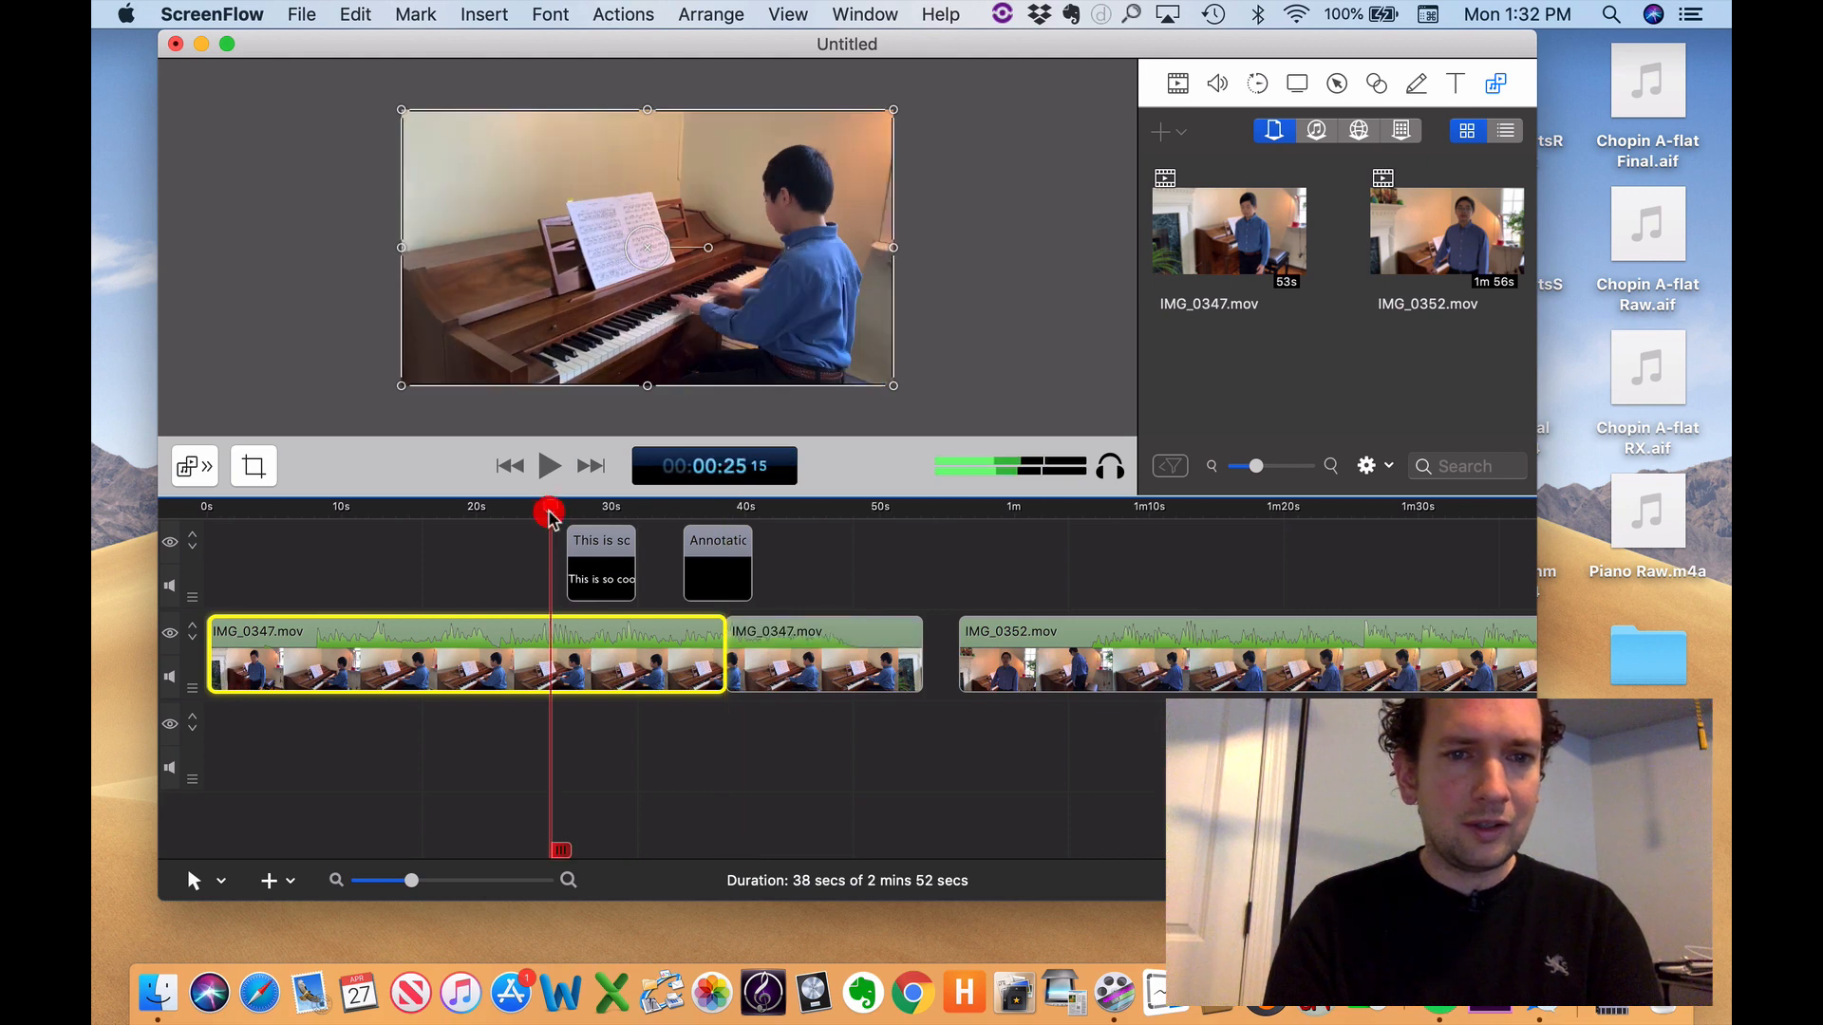
{"action": "key", "text": "t"}
- Delete the two pieces of IMG_0347.mov that follow the 25-second split
{"action": "key", "text": "Delete"}
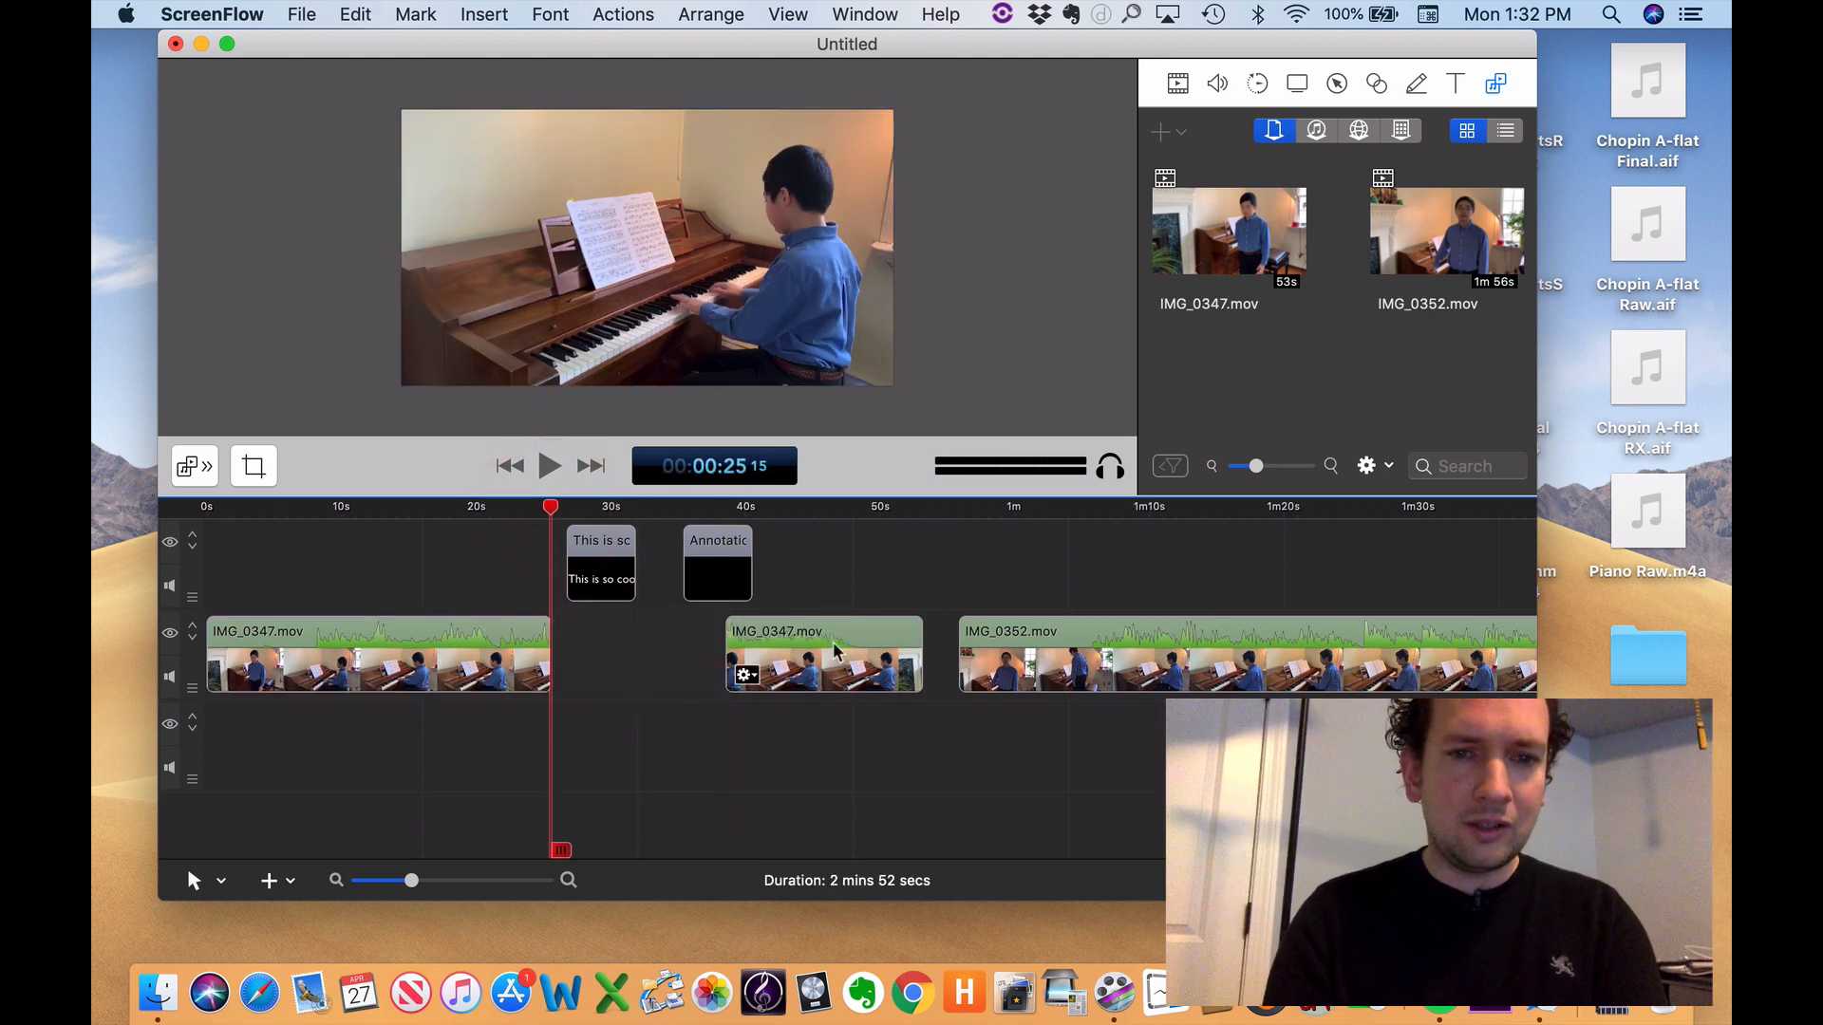
{"action": "left_click", "coordinate": [834, 650]}
{"action": "key", "text": "Delete"}
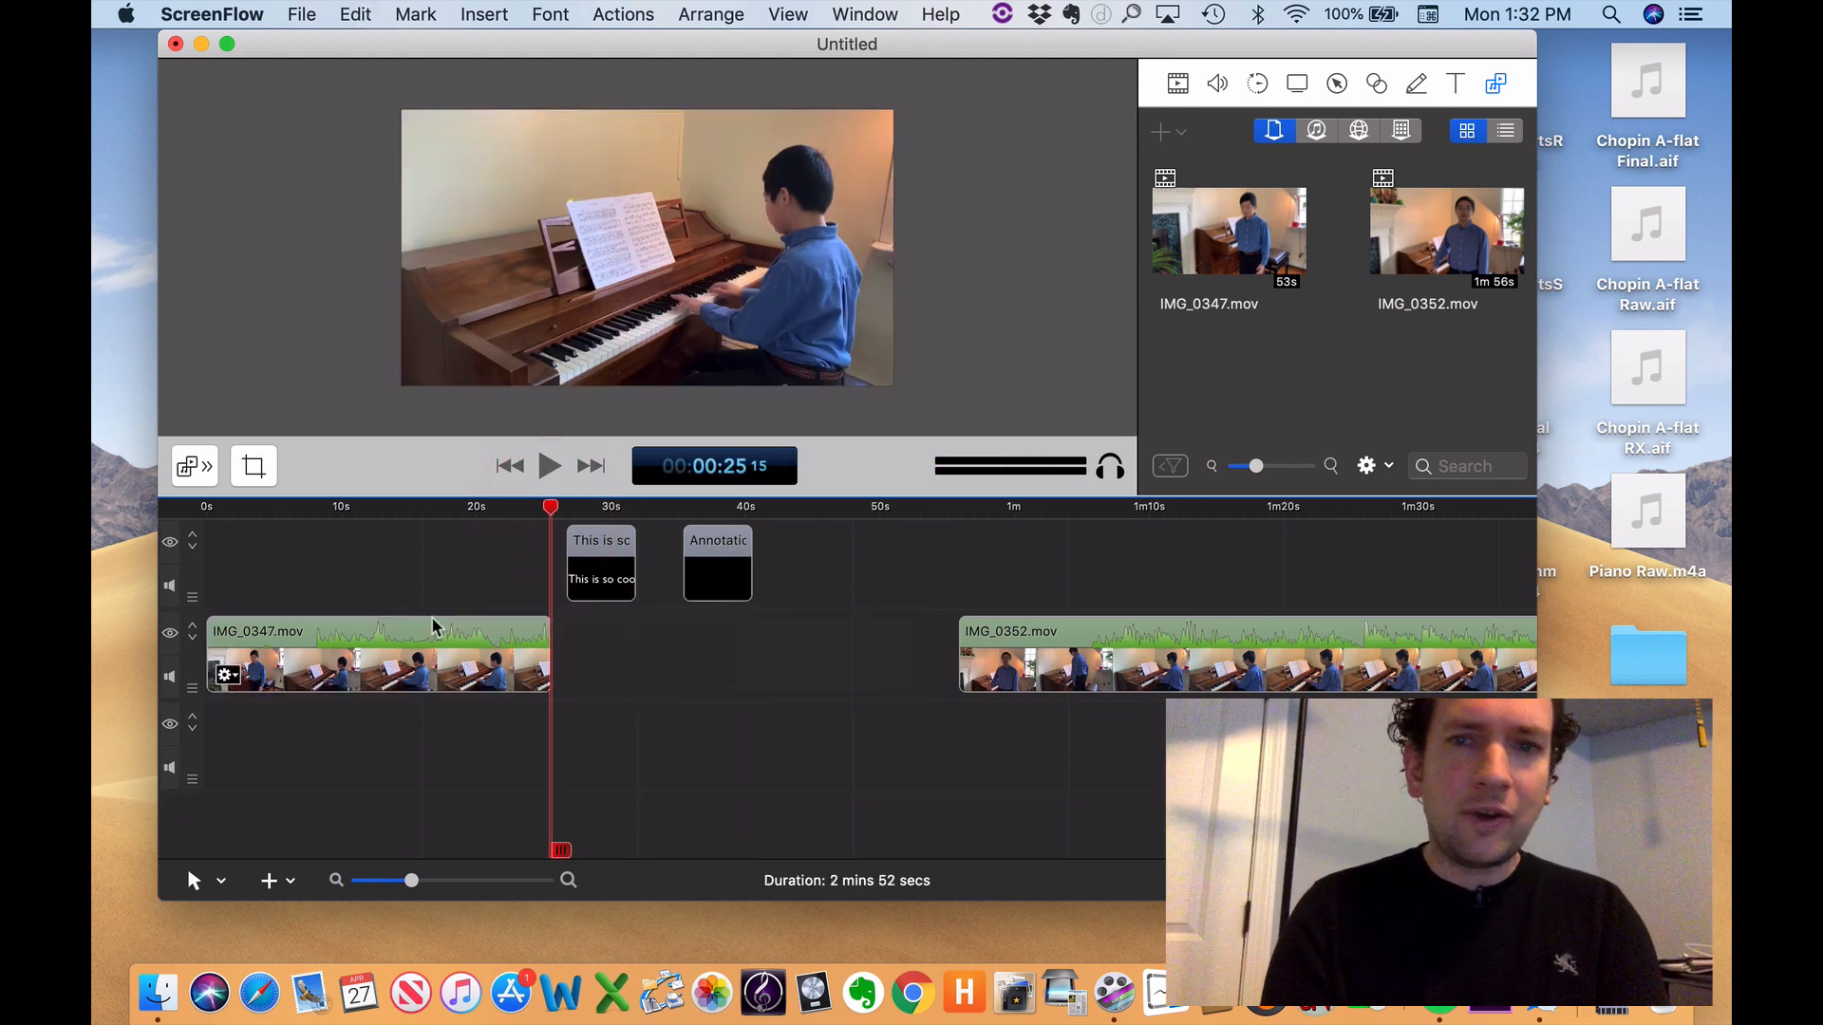
- Place a second copy of the IMG_0347.mov source clip at the start of the track below and delete it
{"action": "left_click", "coordinate": [1229, 228]}
{"action": "left_click", "coordinate": [1367, 386]}
{"action": "left_click", "coordinate": [1230, 242]}
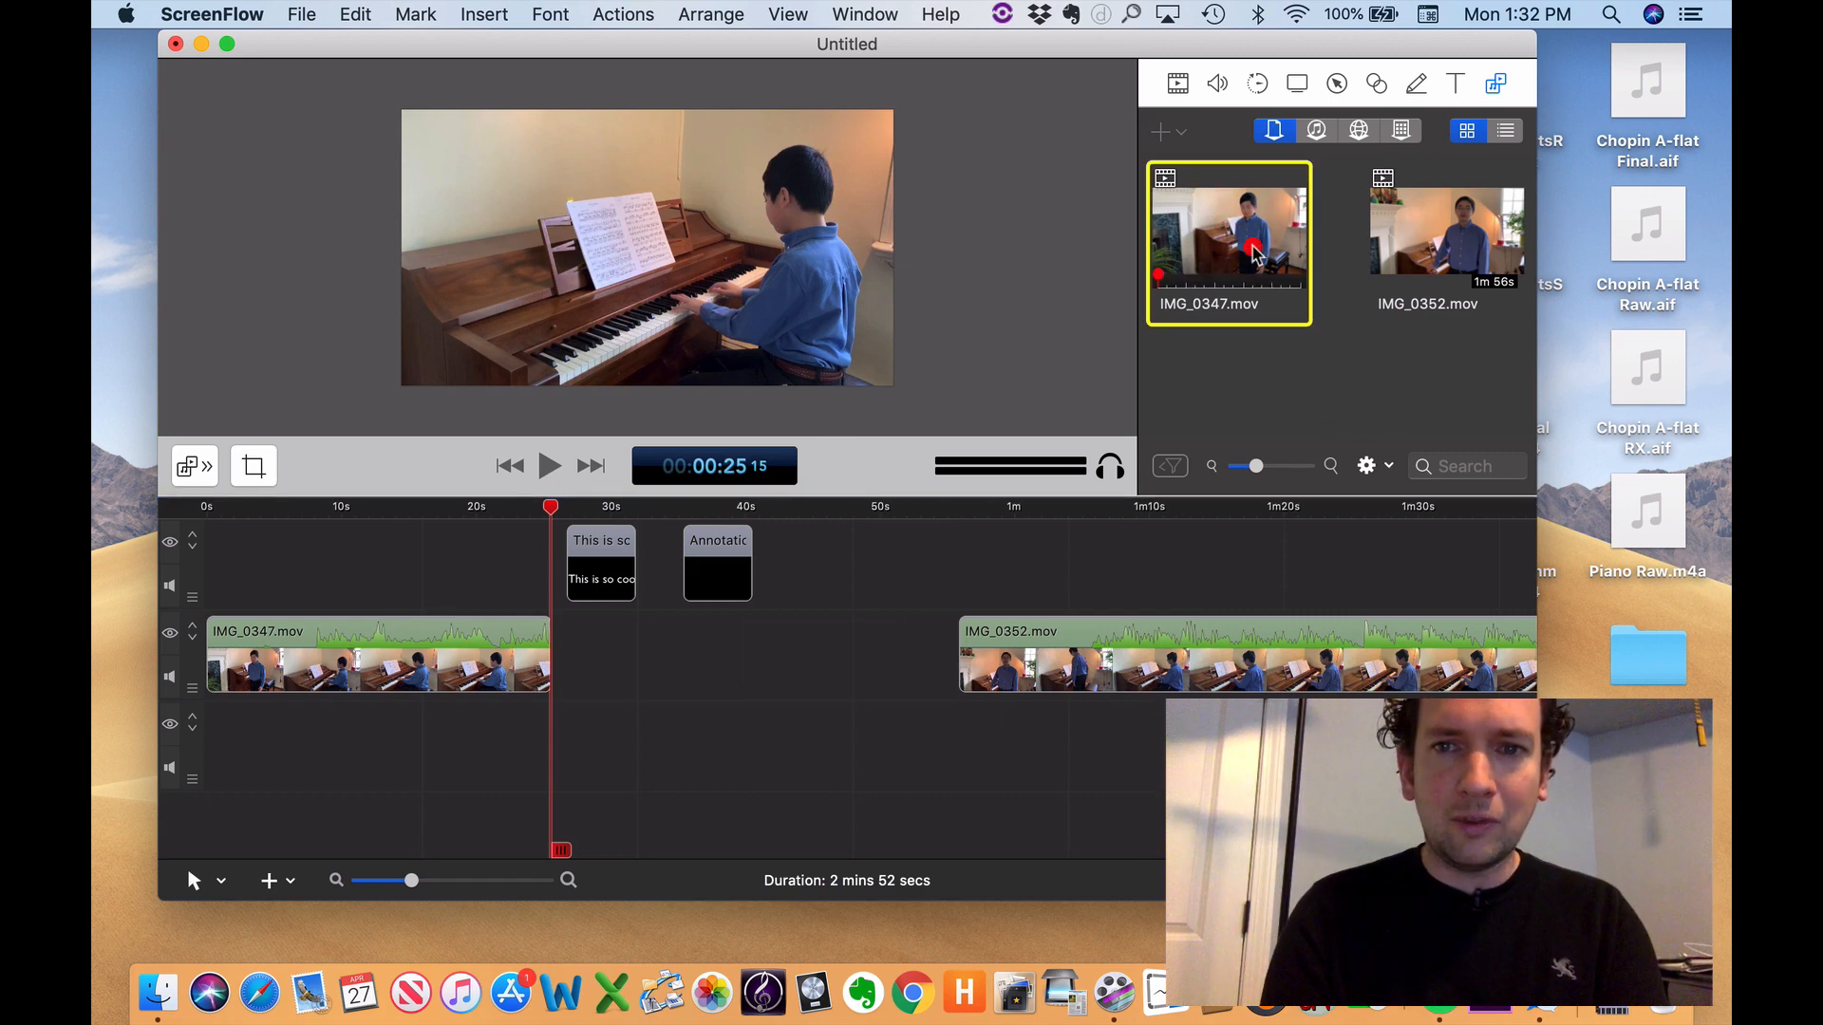
{"action": "left_click_drag", "start_coordinate": [1230, 245], "coordinate": [451, 783]}
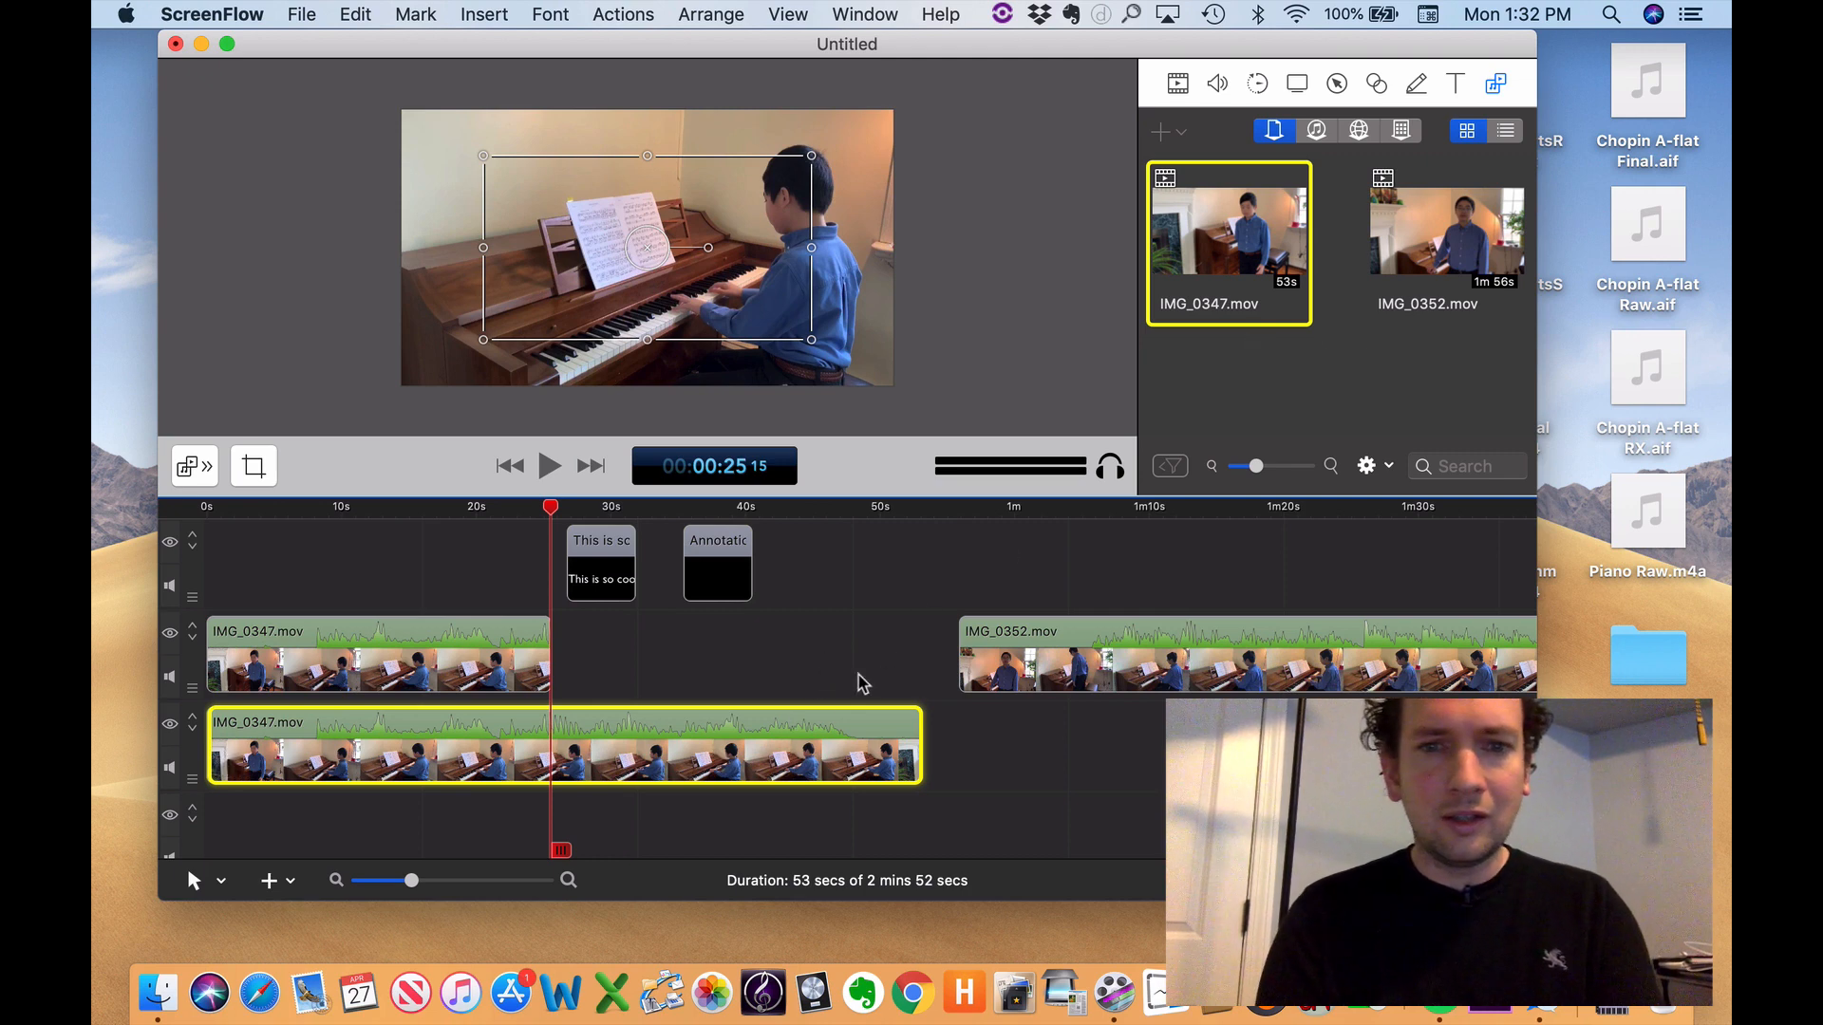
{"action": "left_click", "coordinate": [814, 745]}
{"action": "key", "text": "Delete"}
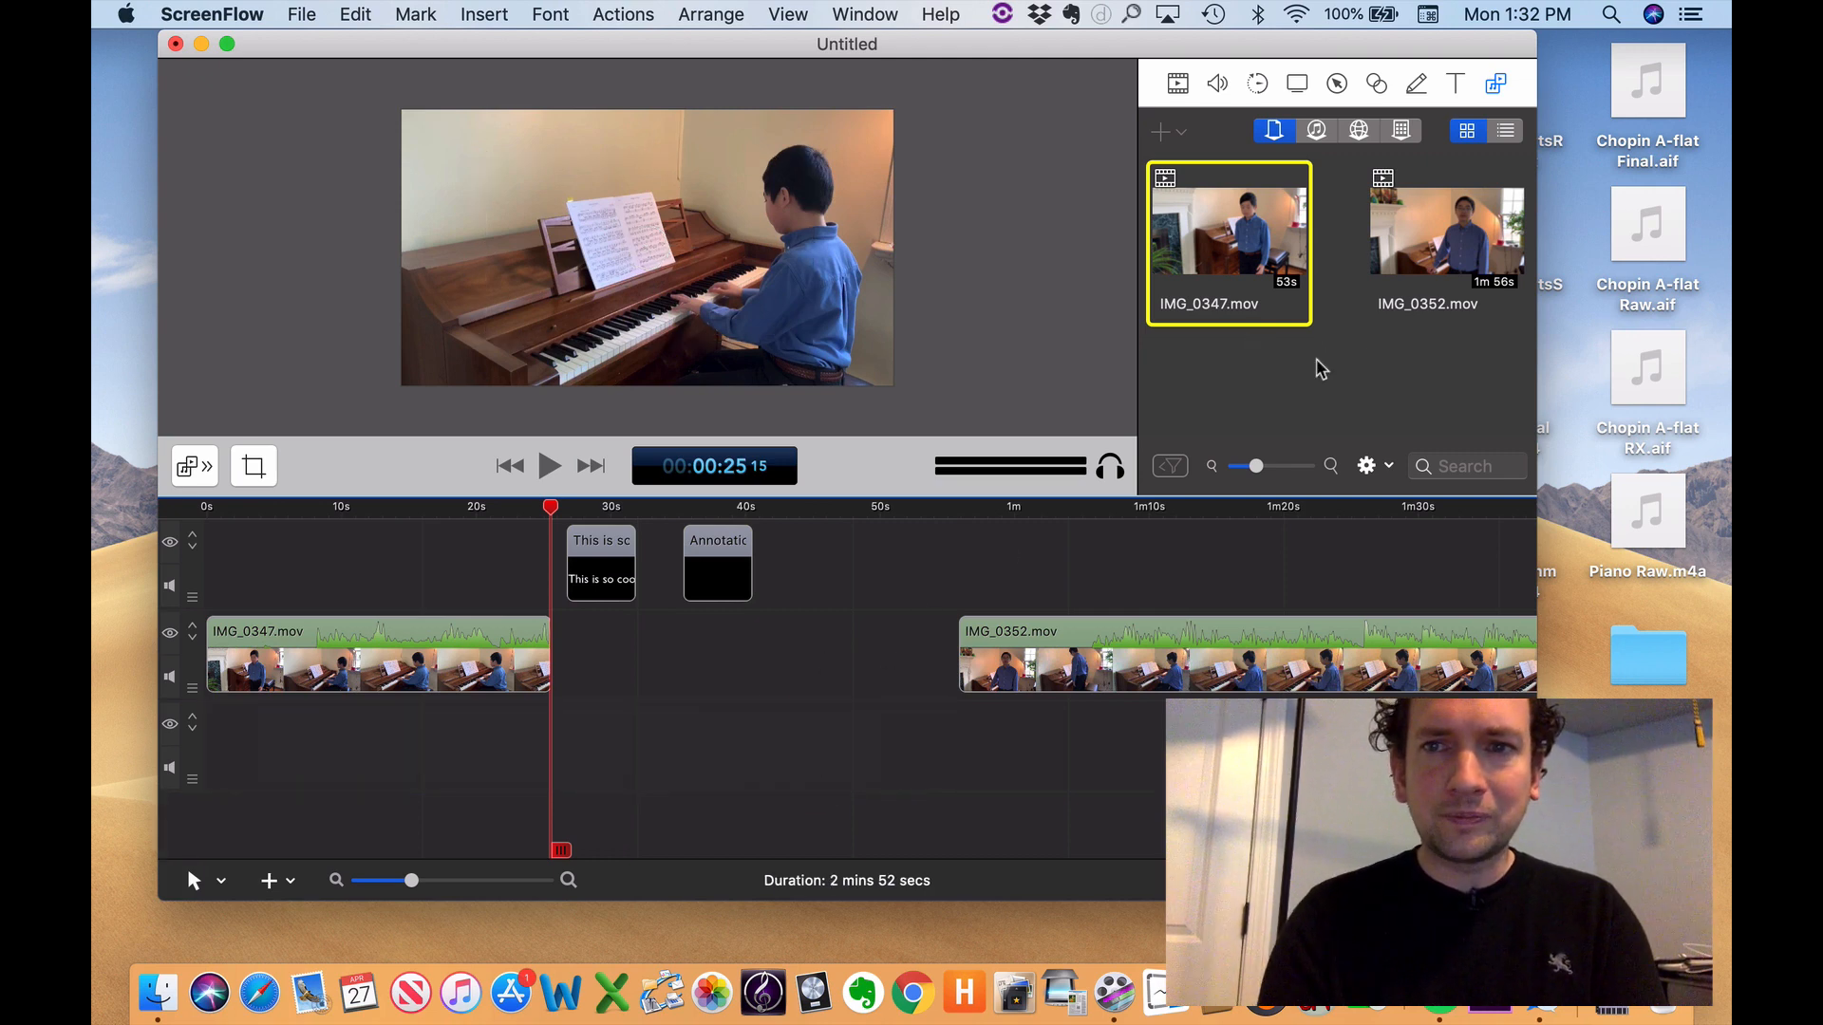
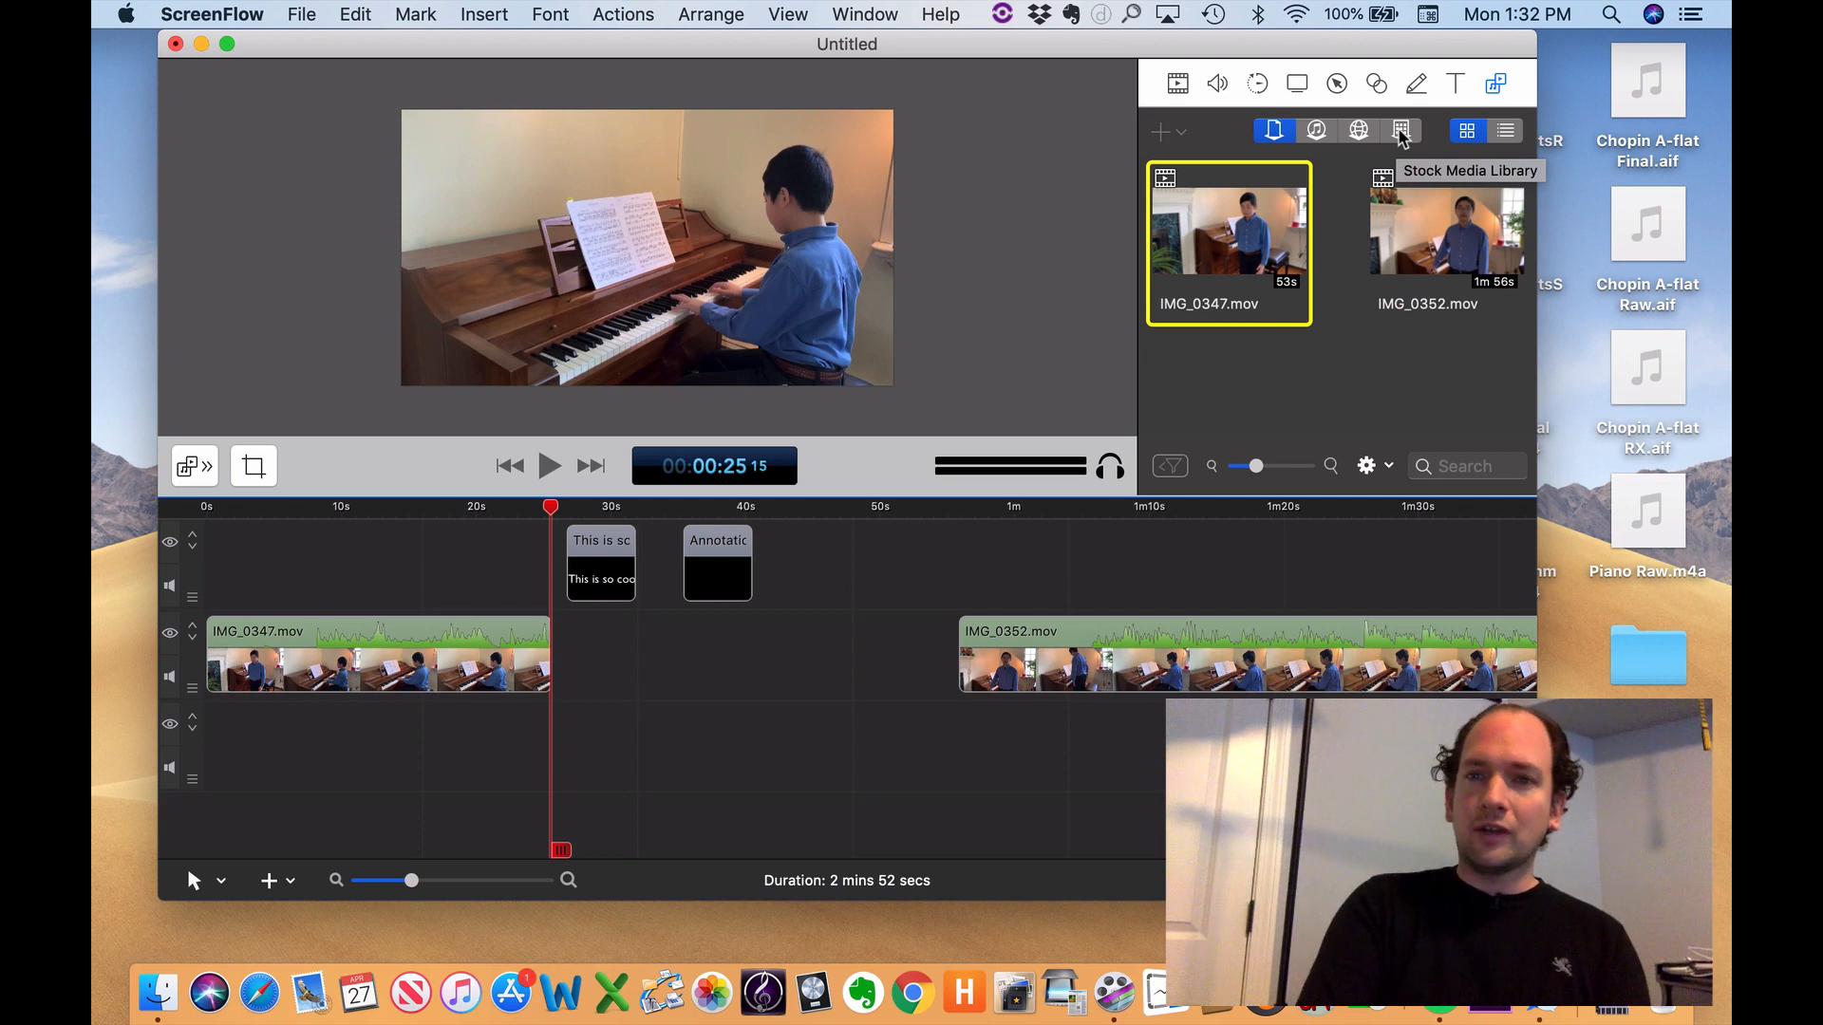
- Browse the stock clips offered in the Stock Media Library
{"action": "left_click", "coordinate": [1402, 135]}
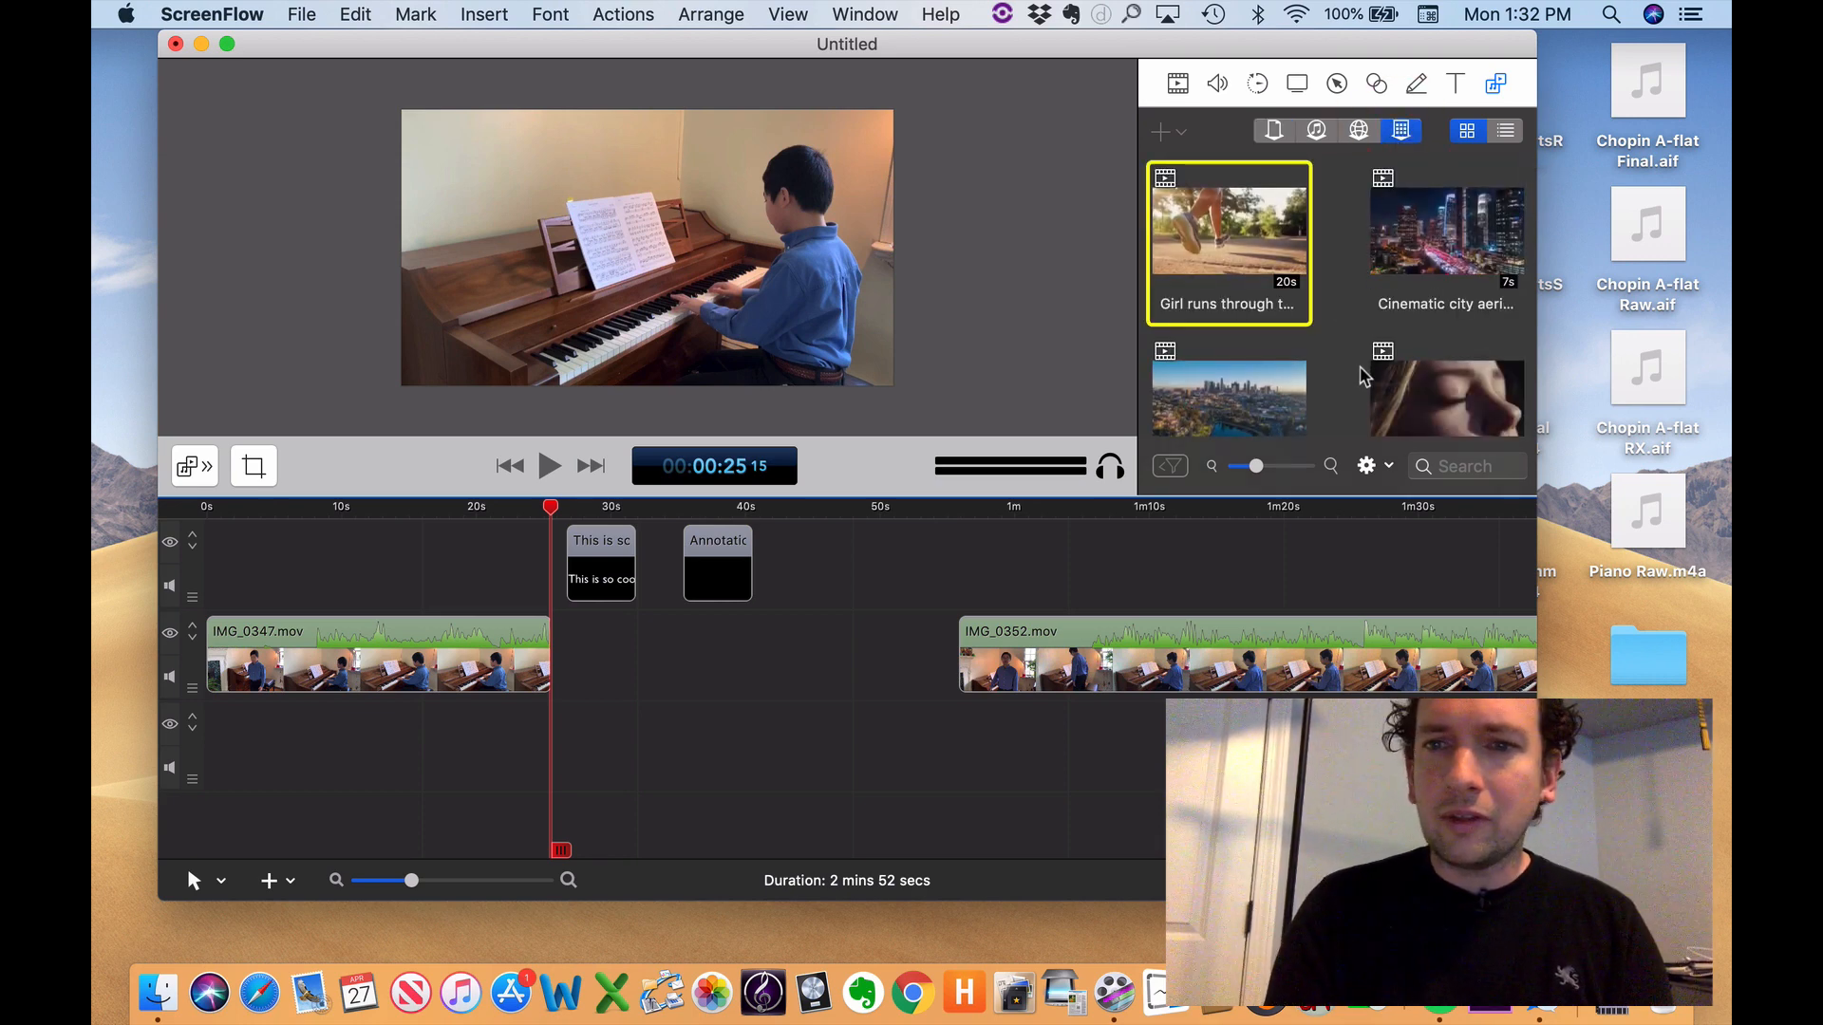
{"action": "scroll", "coordinate": [1364, 376], "scroll_direction": "down", "scroll_amount": 1}
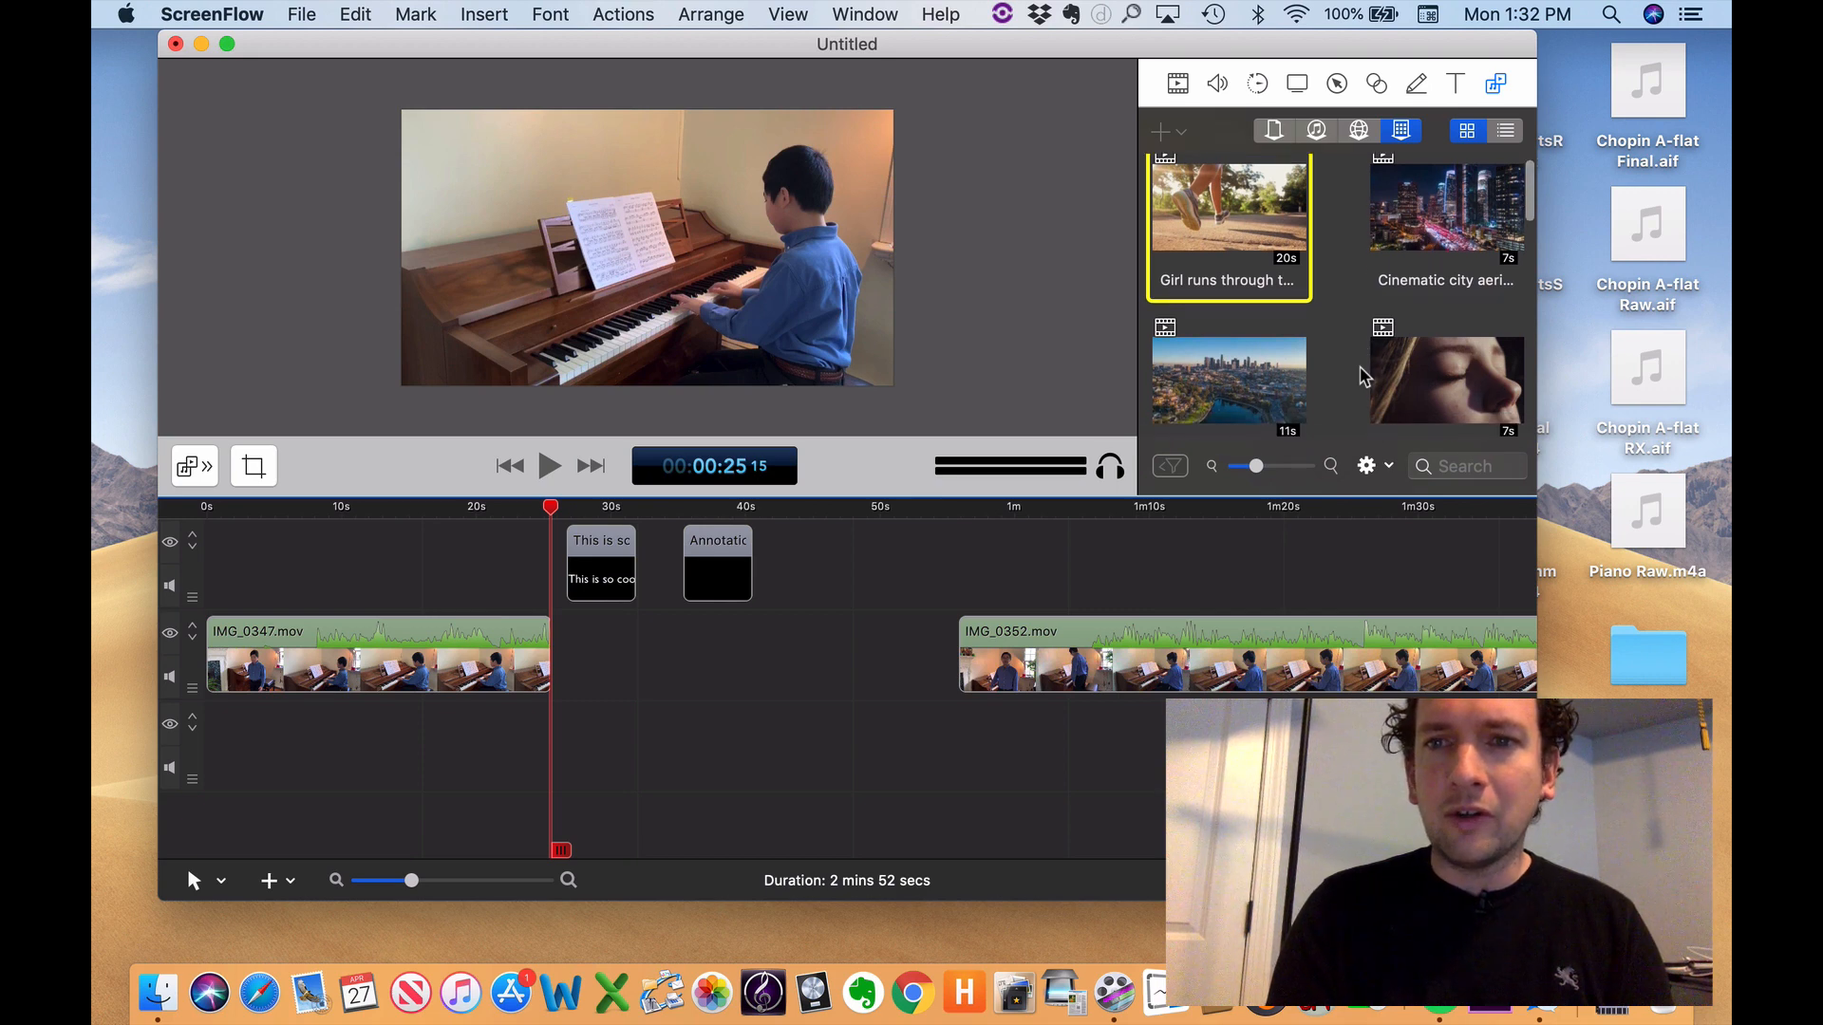
{"action": "scroll", "coordinate": [1364, 376], "scroll_direction": "down", "scroll_amount": 1}
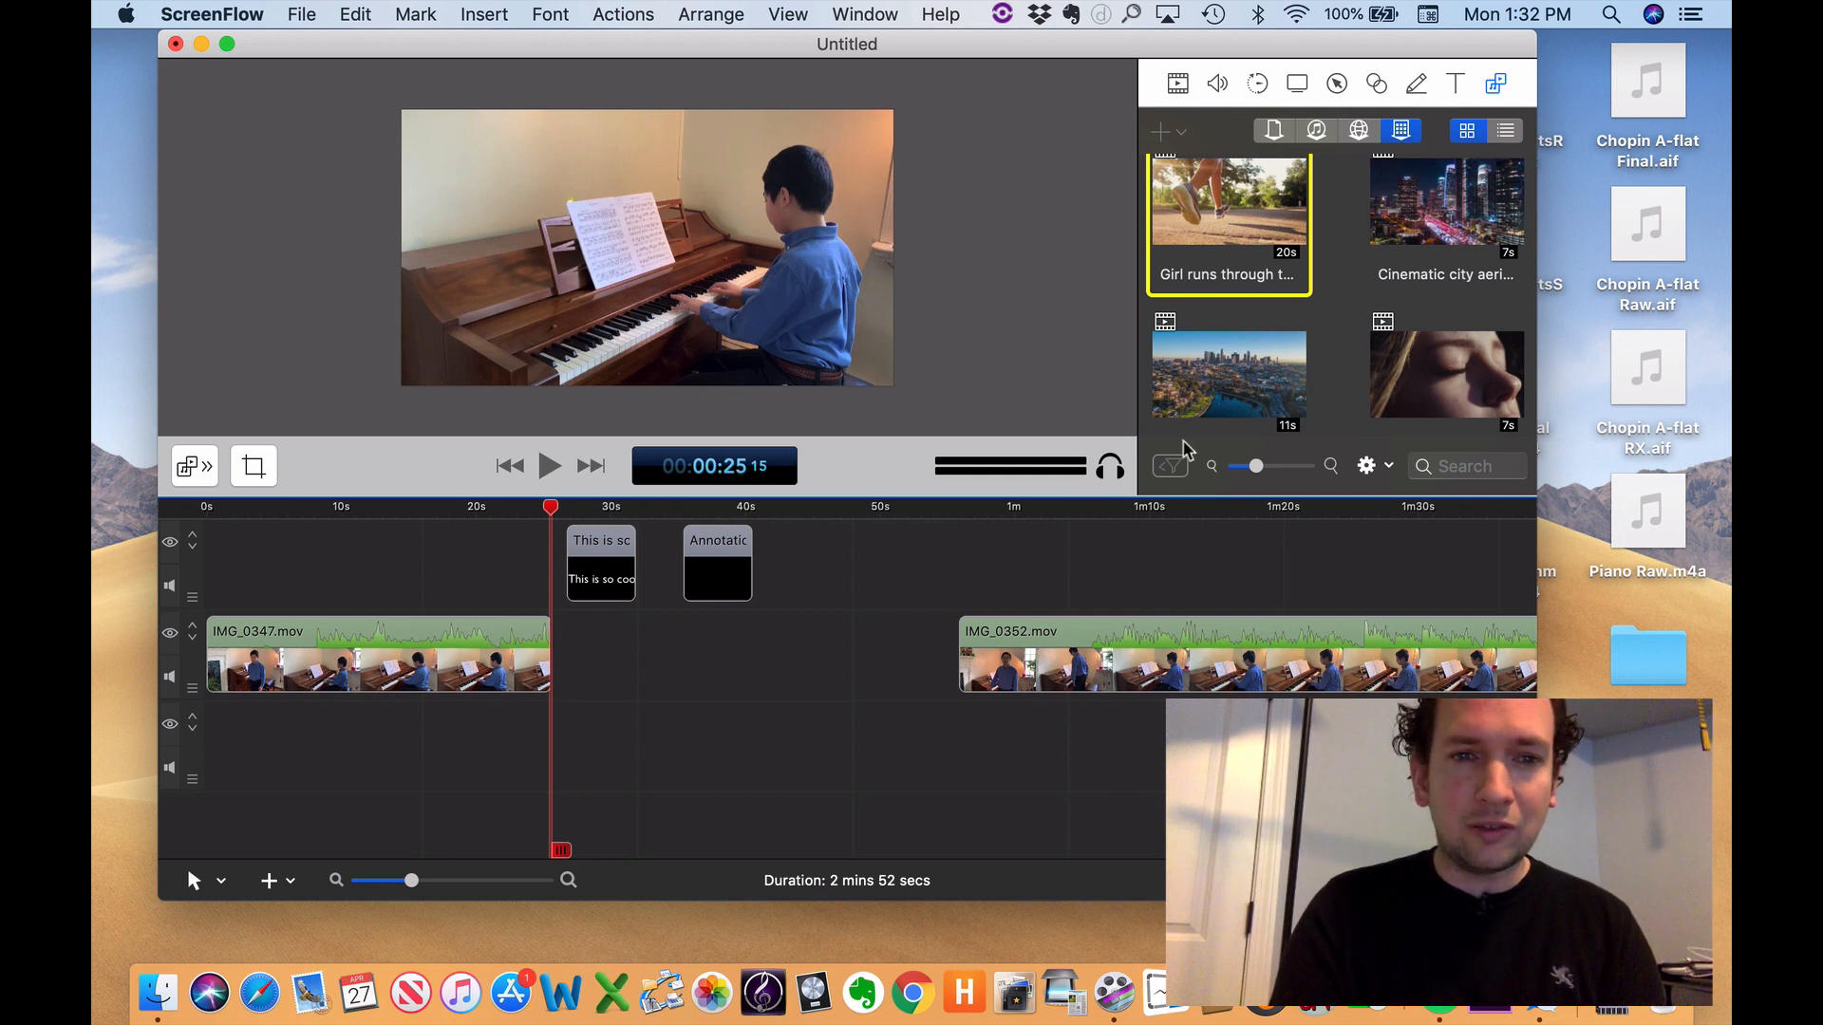
- Move IMG_0352.mov earlier to about 34 seconds and delete the text and annotation clips from the track above
{"action": "left_click_drag", "start_coordinate": [538, 498], "coordinate": [280, 513]}
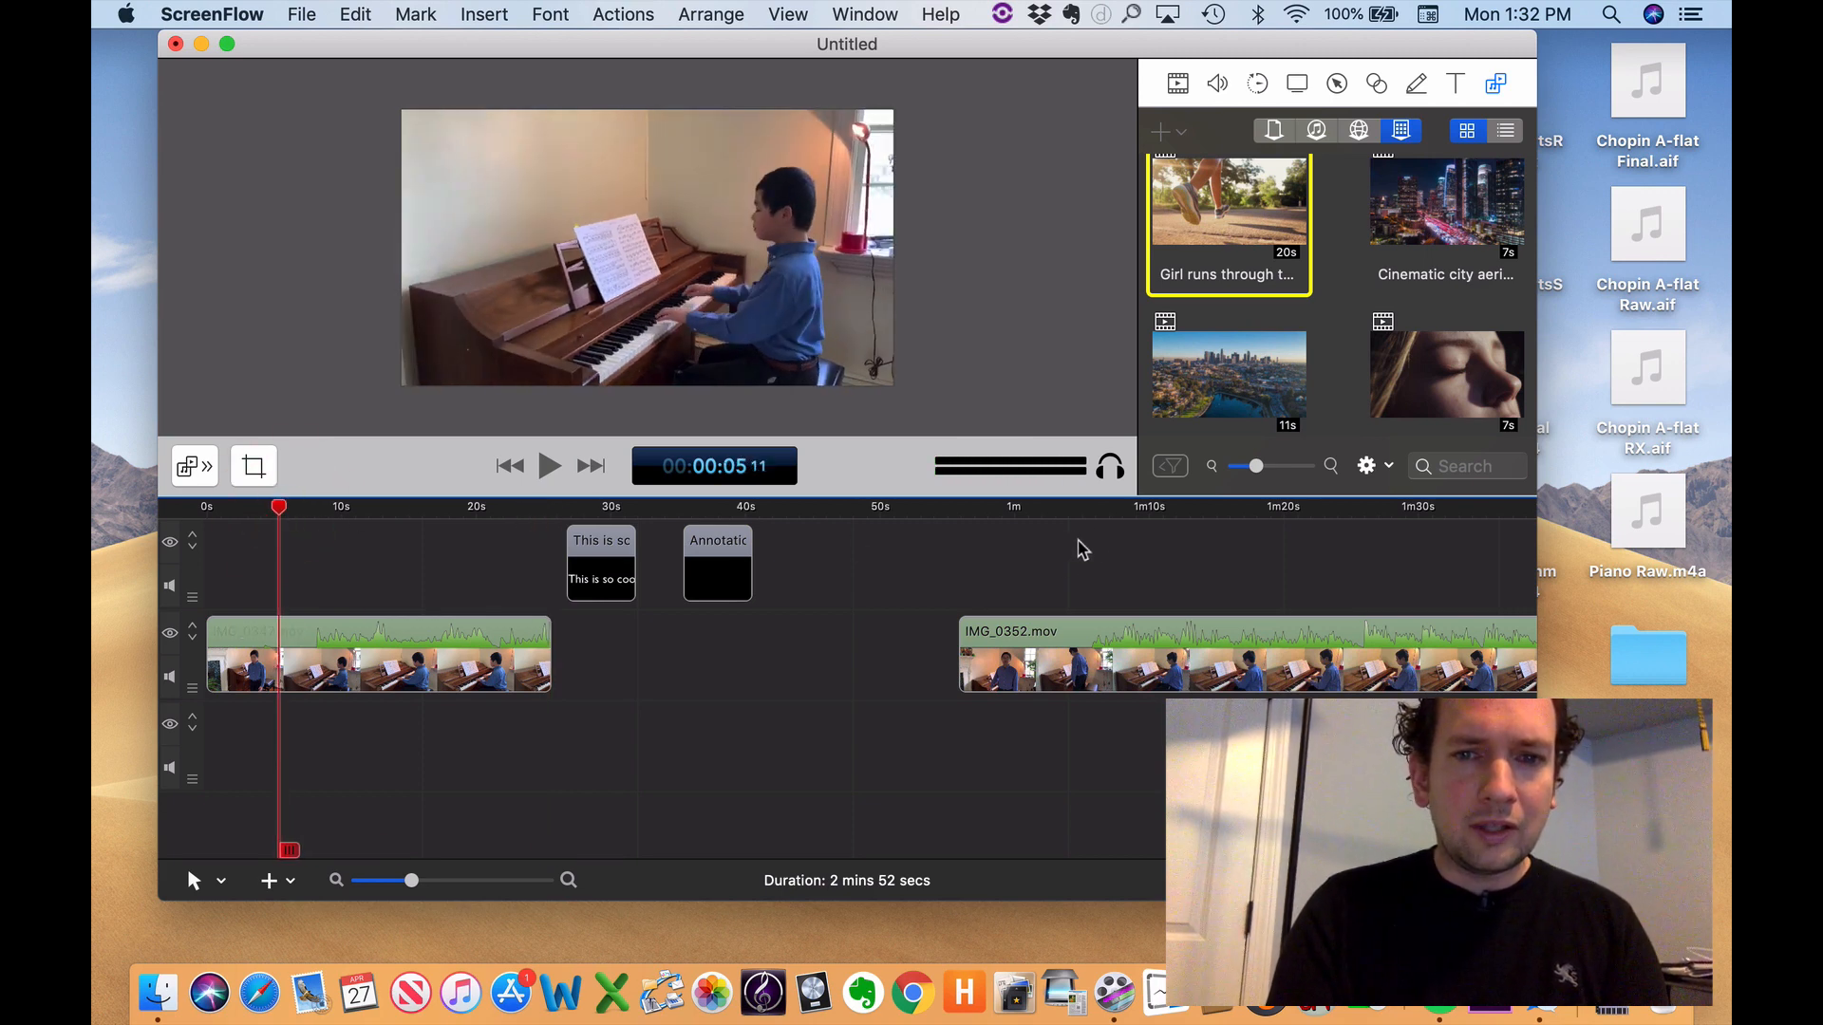
{"action": "left_click_drag", "start_coordinate": [1080, 639], "coordinate": [784, 639]}
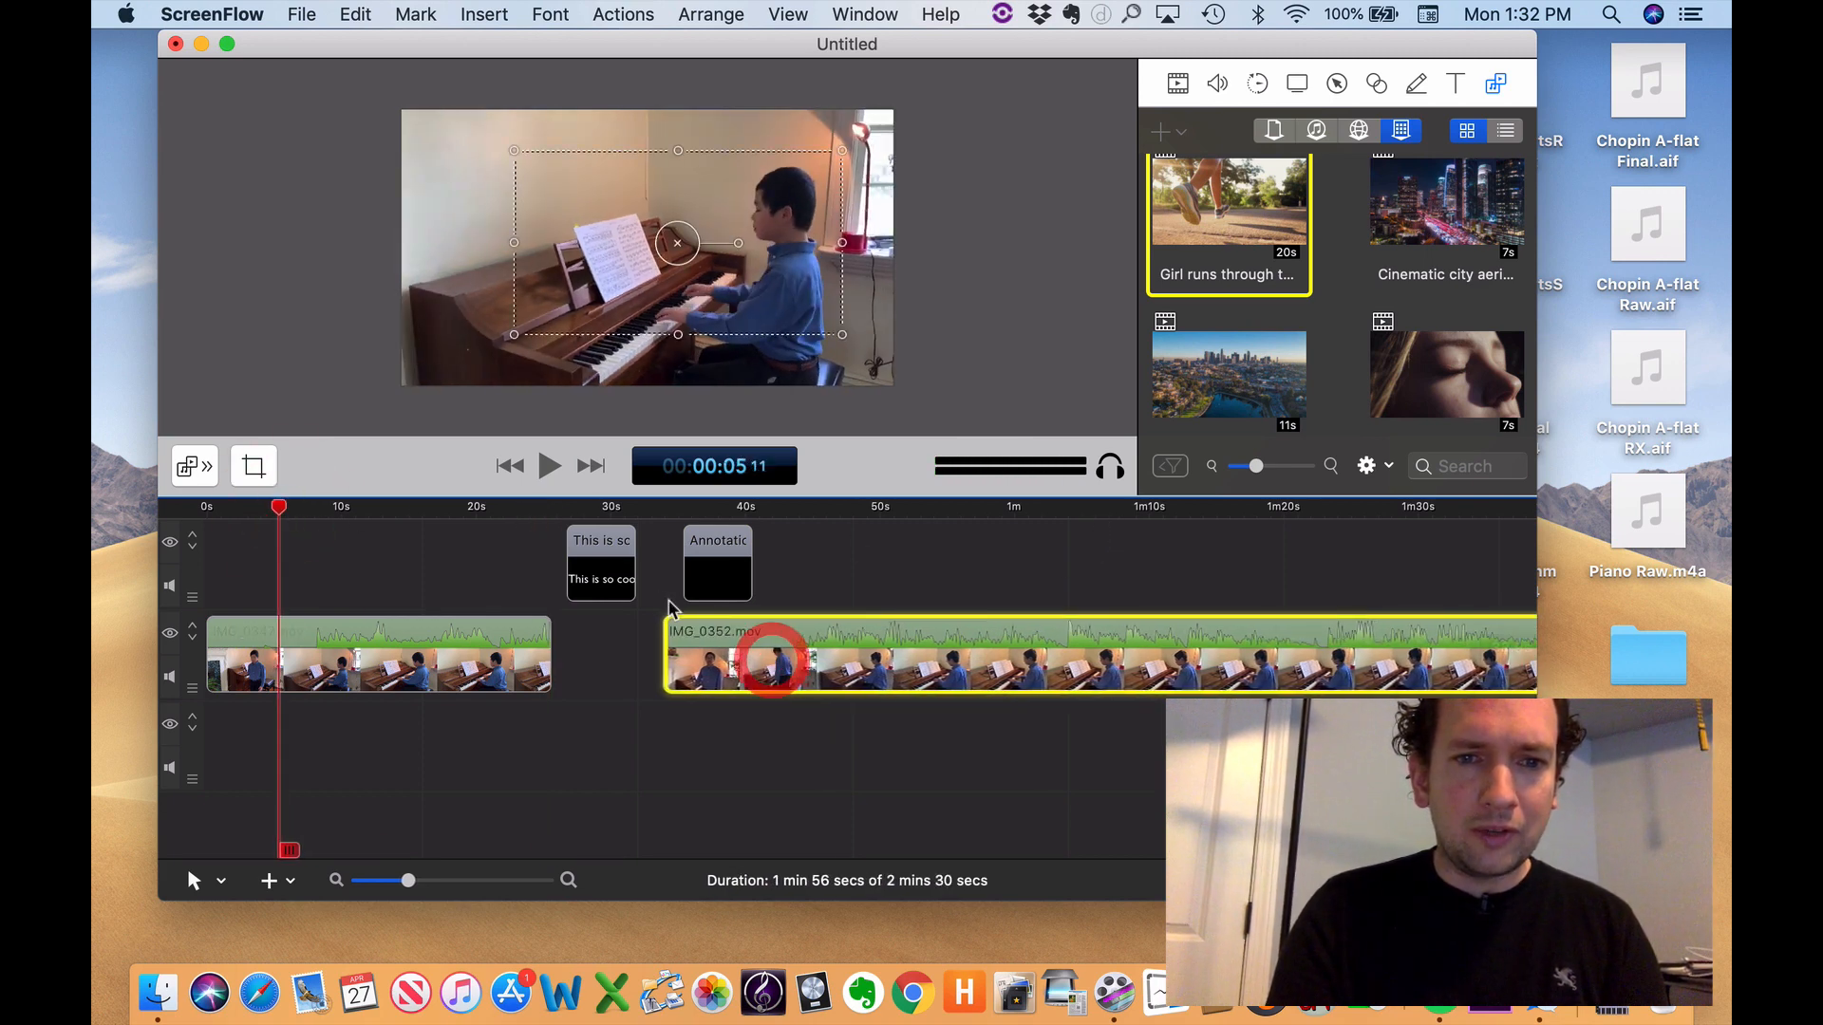
{"action": "left_click_drag", "start_coordinate": [822, 566], "coordinate": [568, 567]}
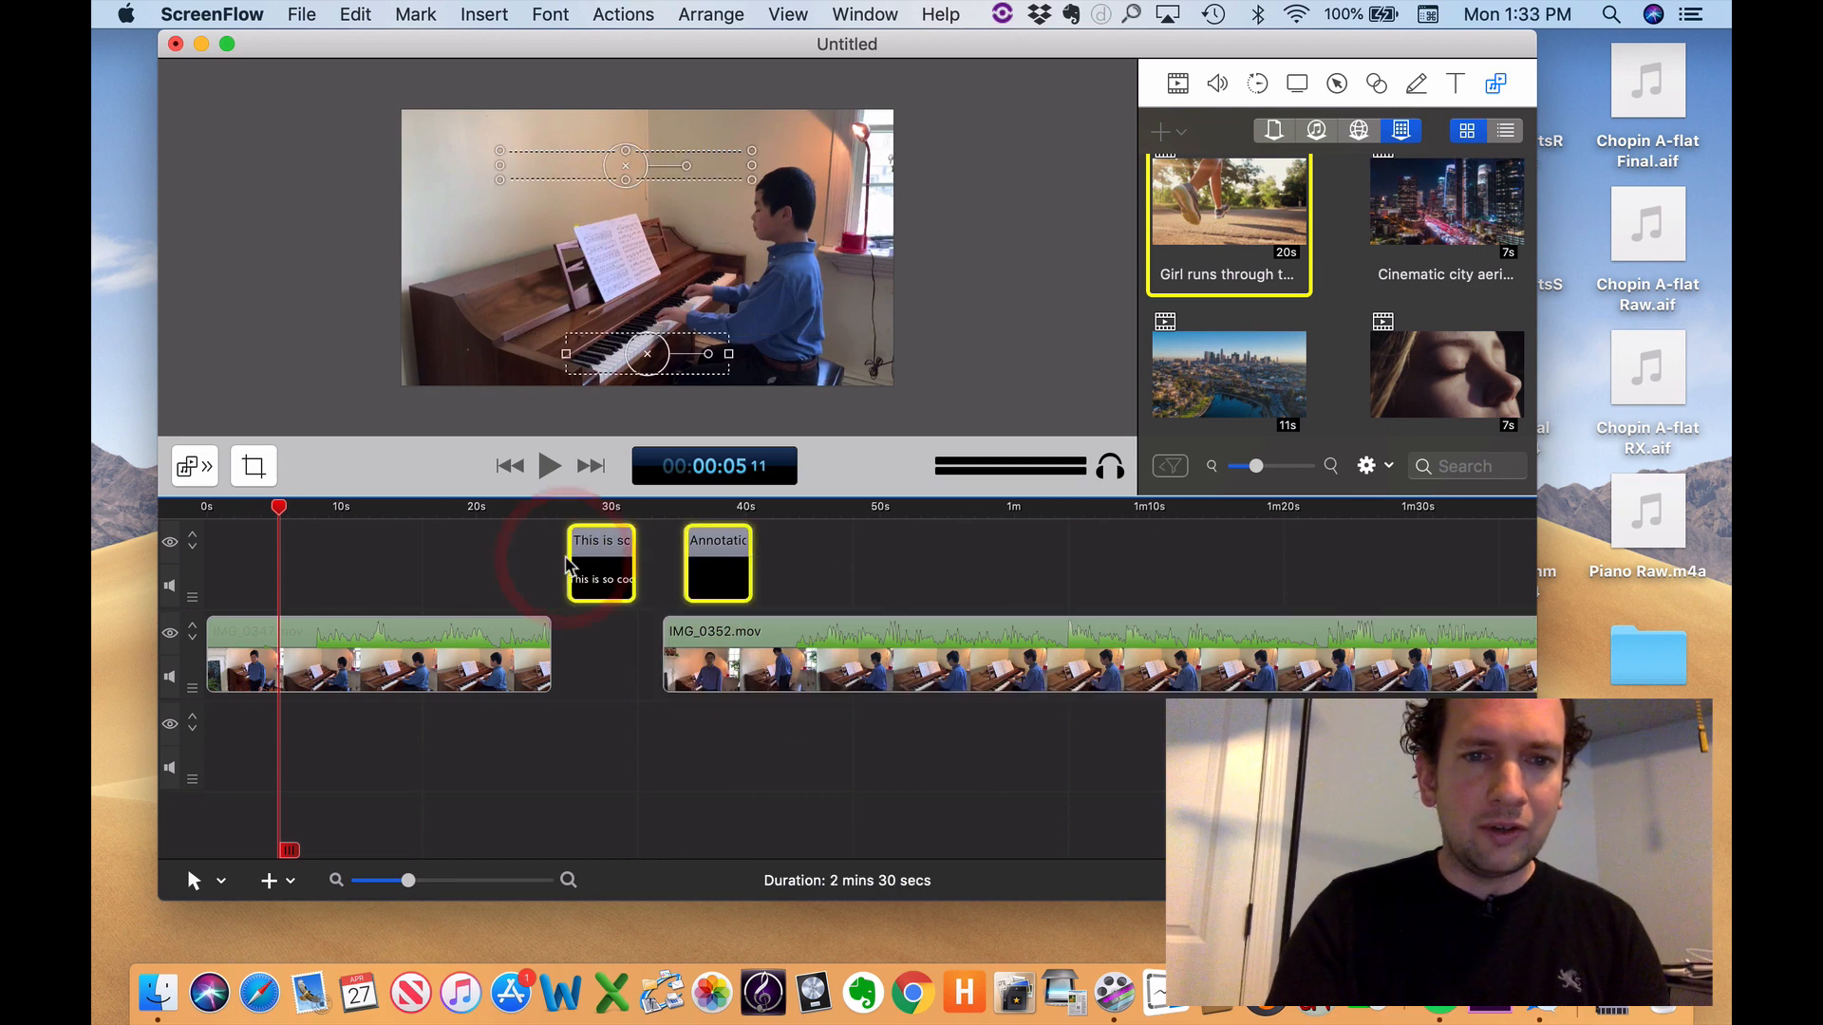
{"action": "left_click", "coordinate": [603, 676]}
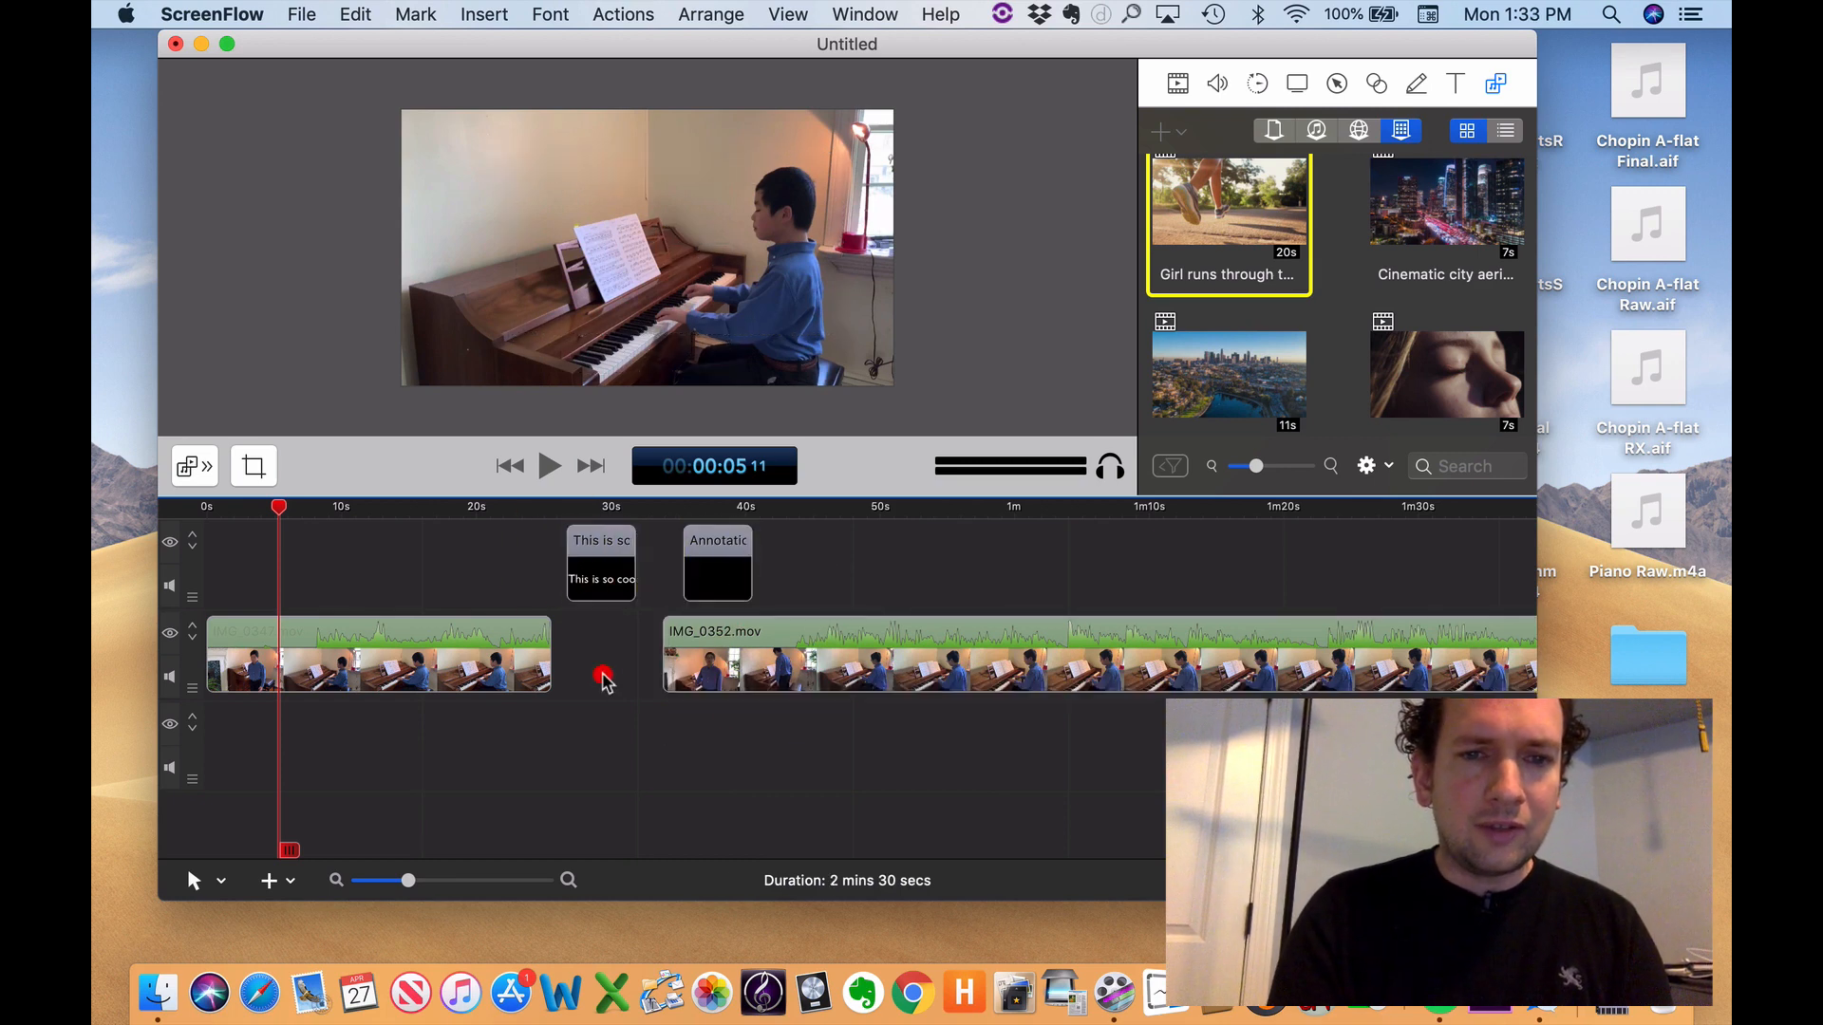
{"action": "left_click", "coordinate": [618, 566]}
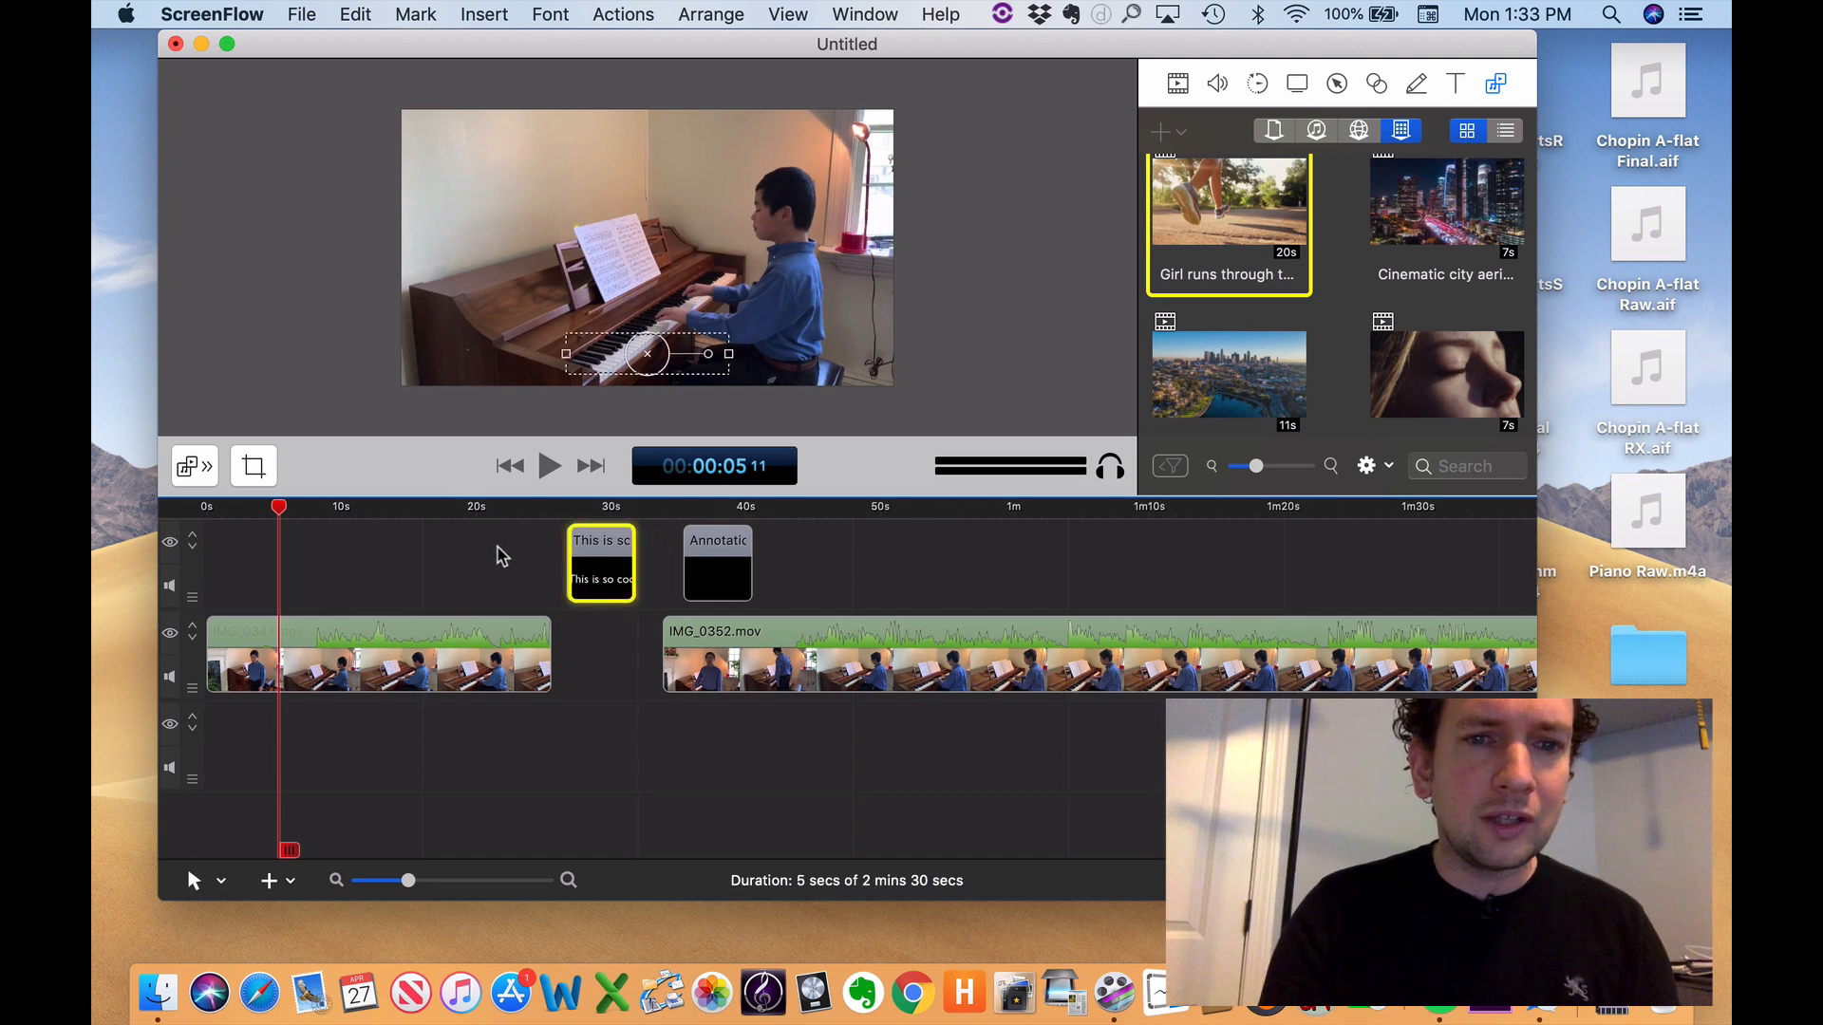
{"action": "key", "text": "Delete"}
{"action": "left_click", "coordinate": [715, 568]}
{"action": "key", "text": "Delete"}
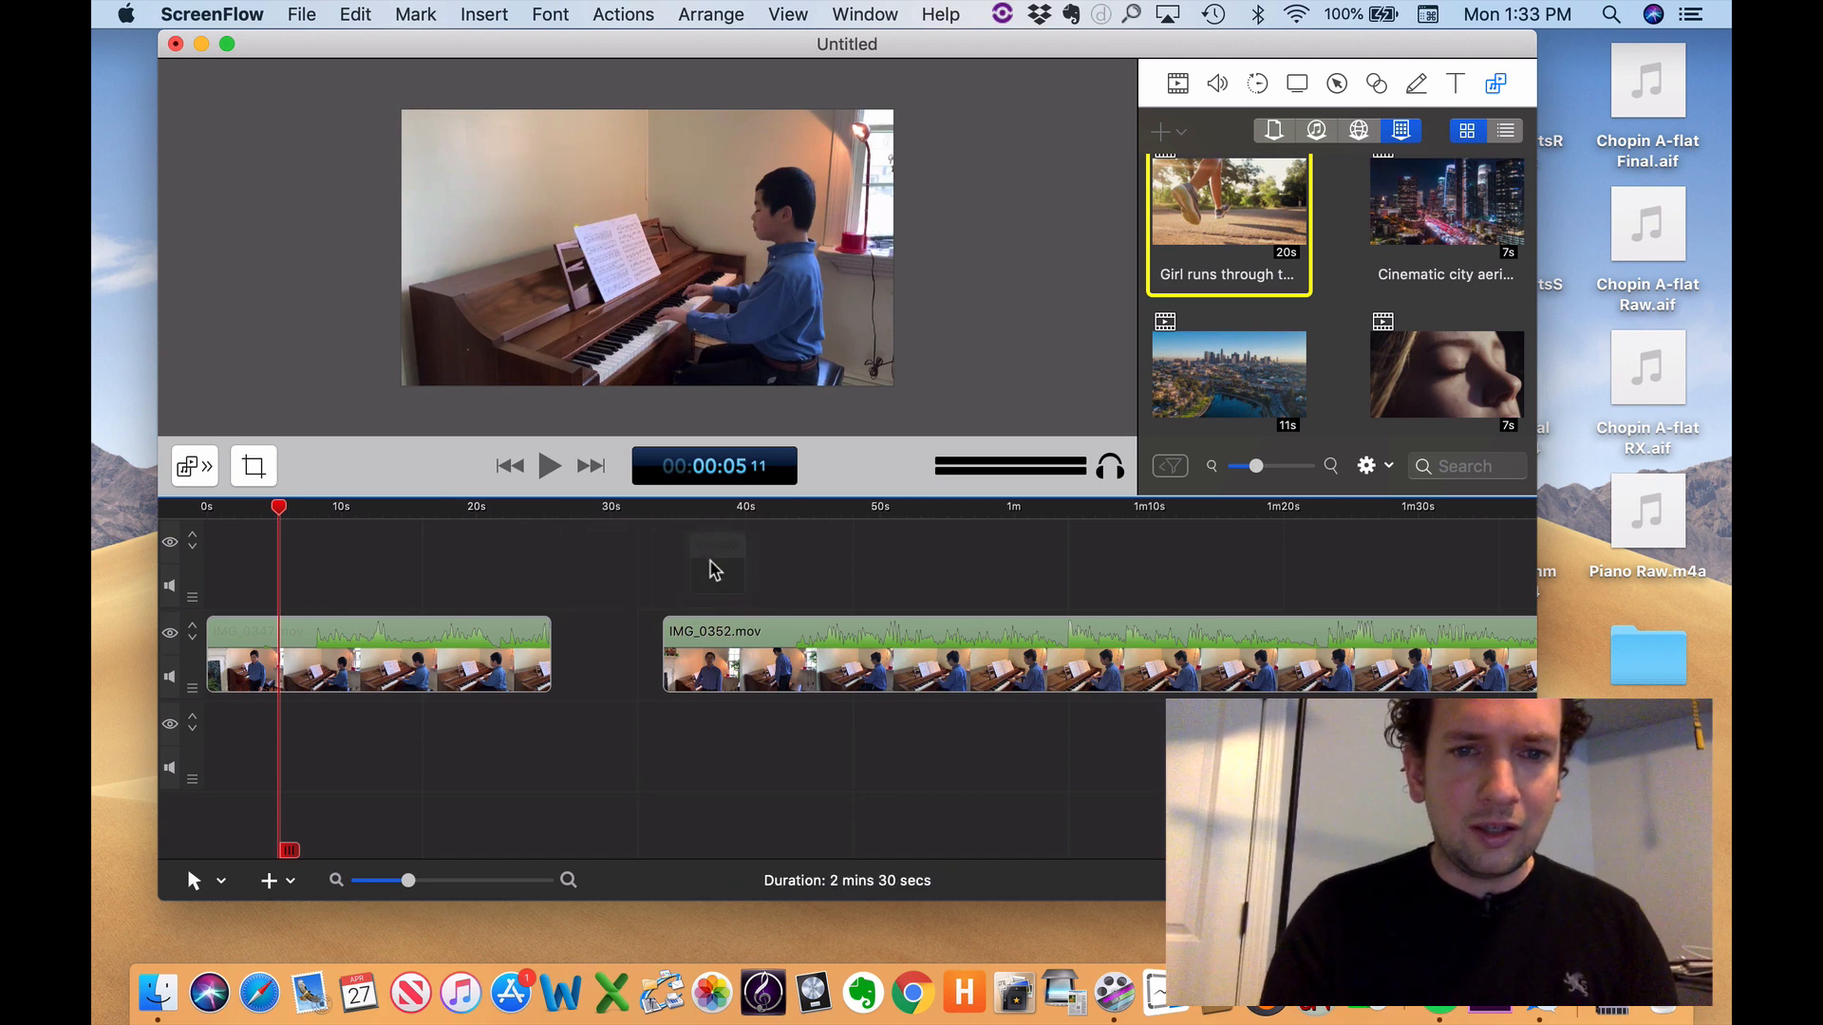
- Place IMG_0352.mov directly after IMG_0347.mov and reposition and enlarge its picture to fill the whole canvas
{"action": "left_click_drag", "start_coordinate": [829, 638], "coordinate": [725, 642]}
{"action": "left_click", "coordinate": [698, 508]}
{"action": "key", "text": "space"}
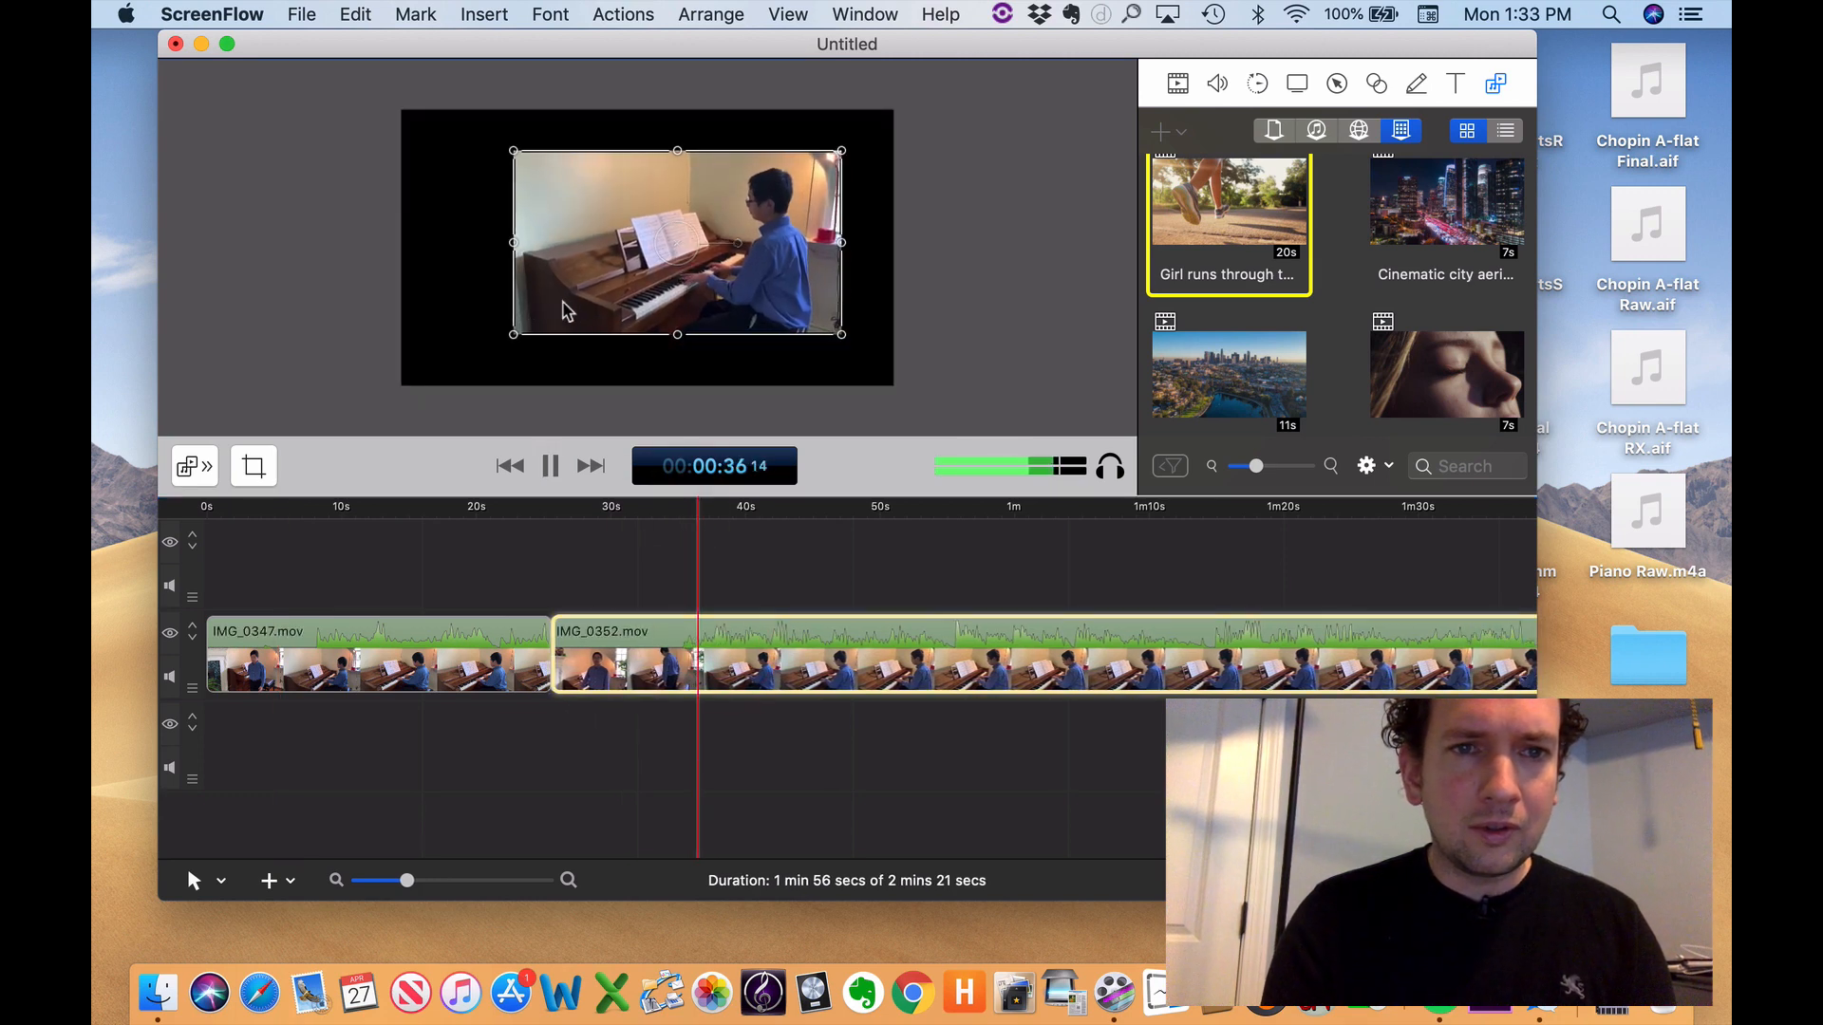
{"action": "left_click_drag", "start_coordinate": [487, 269], "coordinate": [468, 264]}
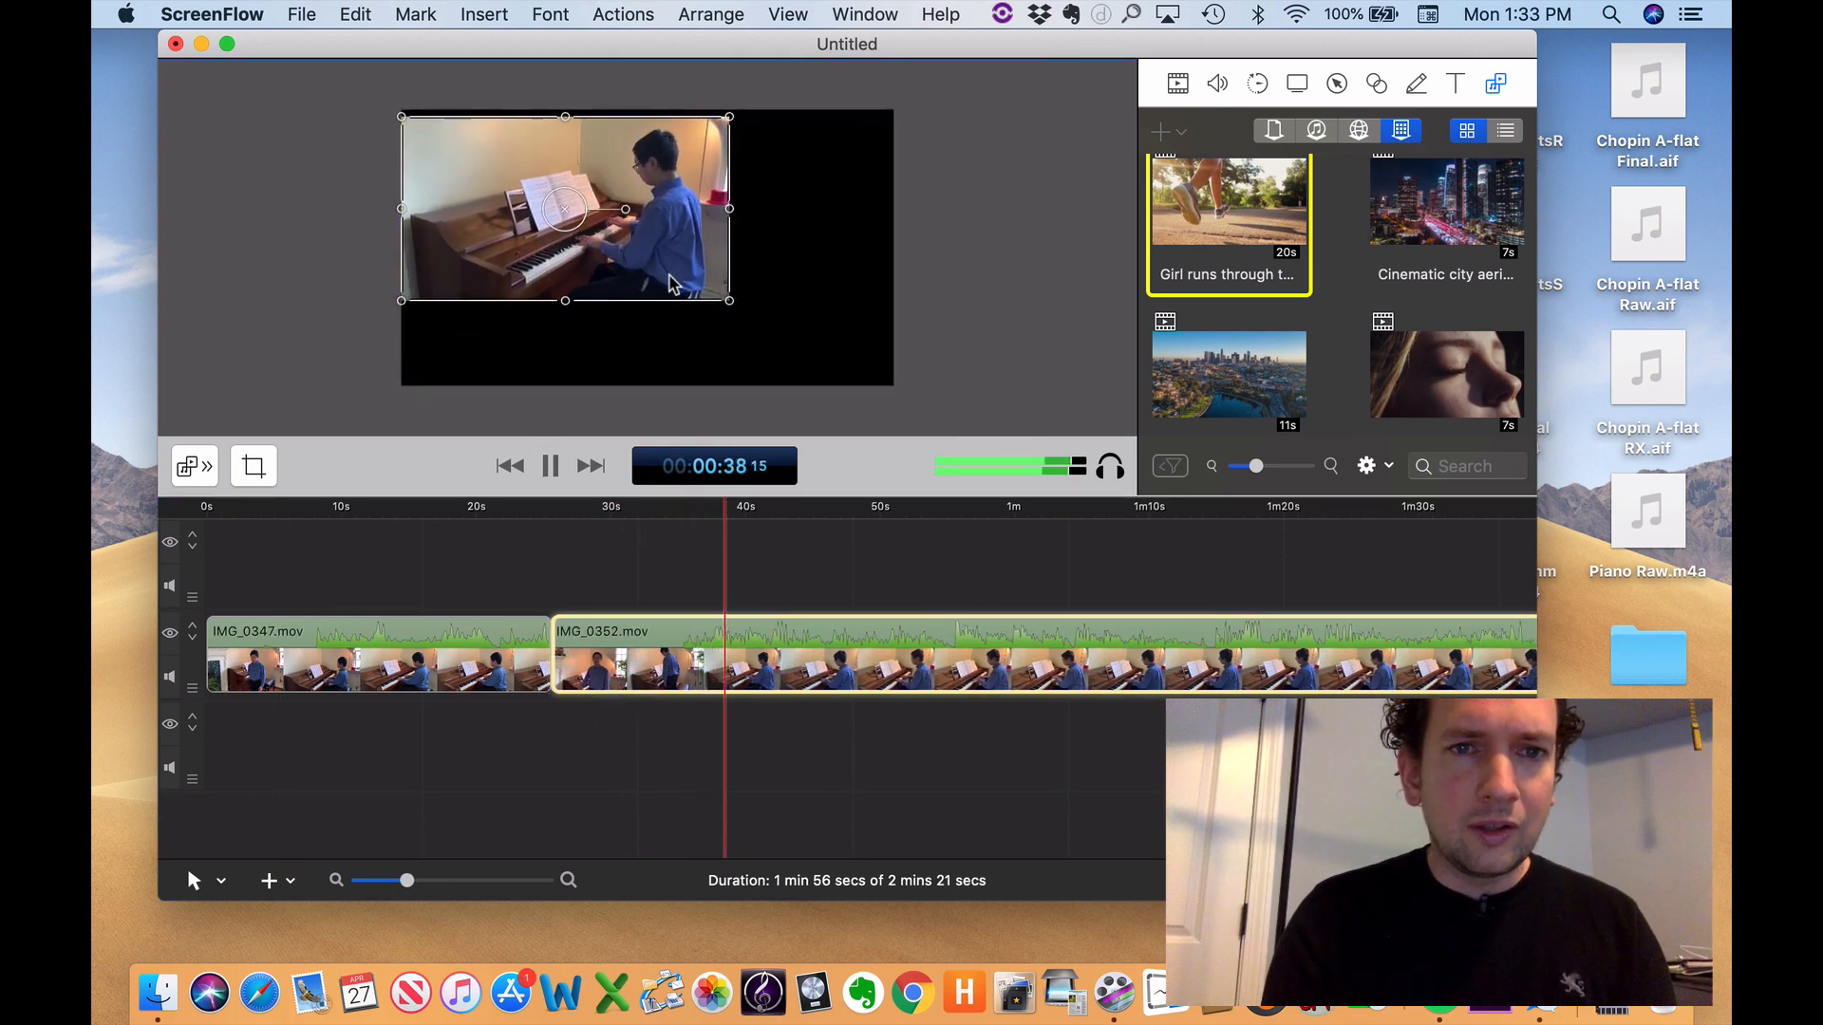
{"action": "left_click_drag", "start_coordinate": [729, 293], "coordinate": [907, 388]}
{"action": "key", "text": "space"}
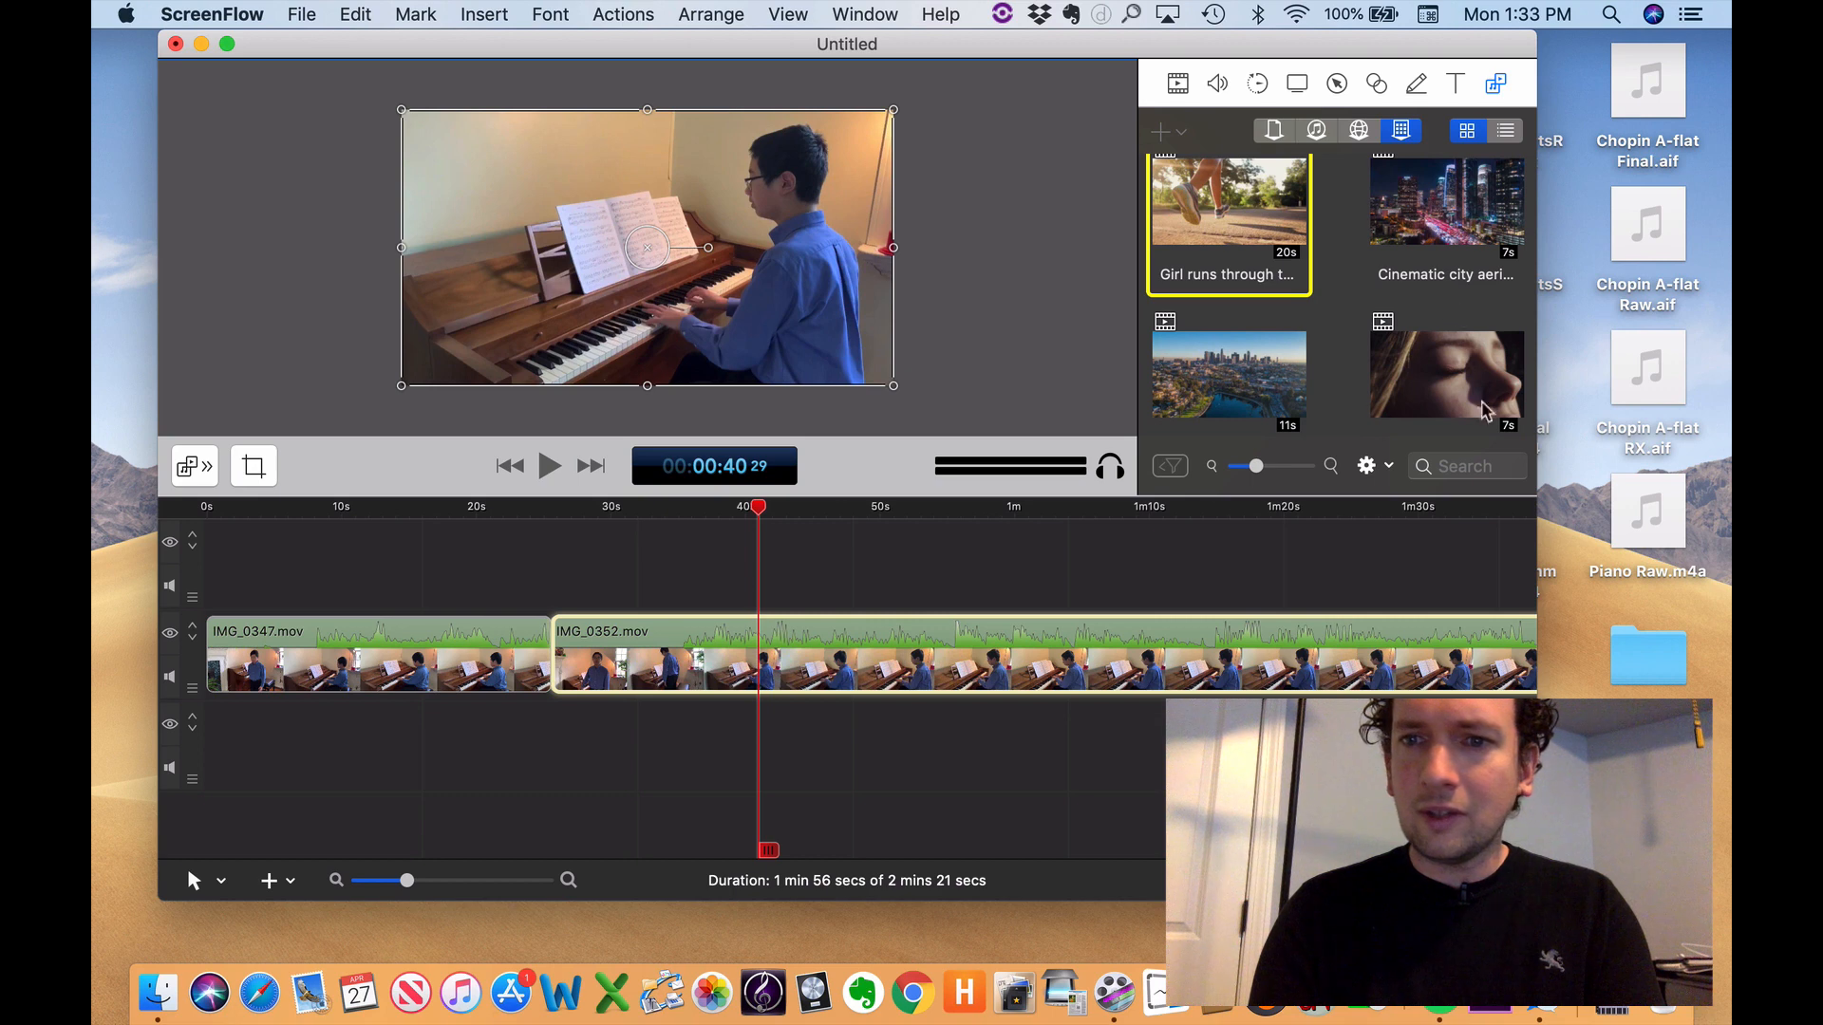
- Search the stock media for "marionette" and add the 16-second puppet performance clip to the upper track at about 25.5 seconds
{"action": "left_click", "coordinate": [1462, 464]}
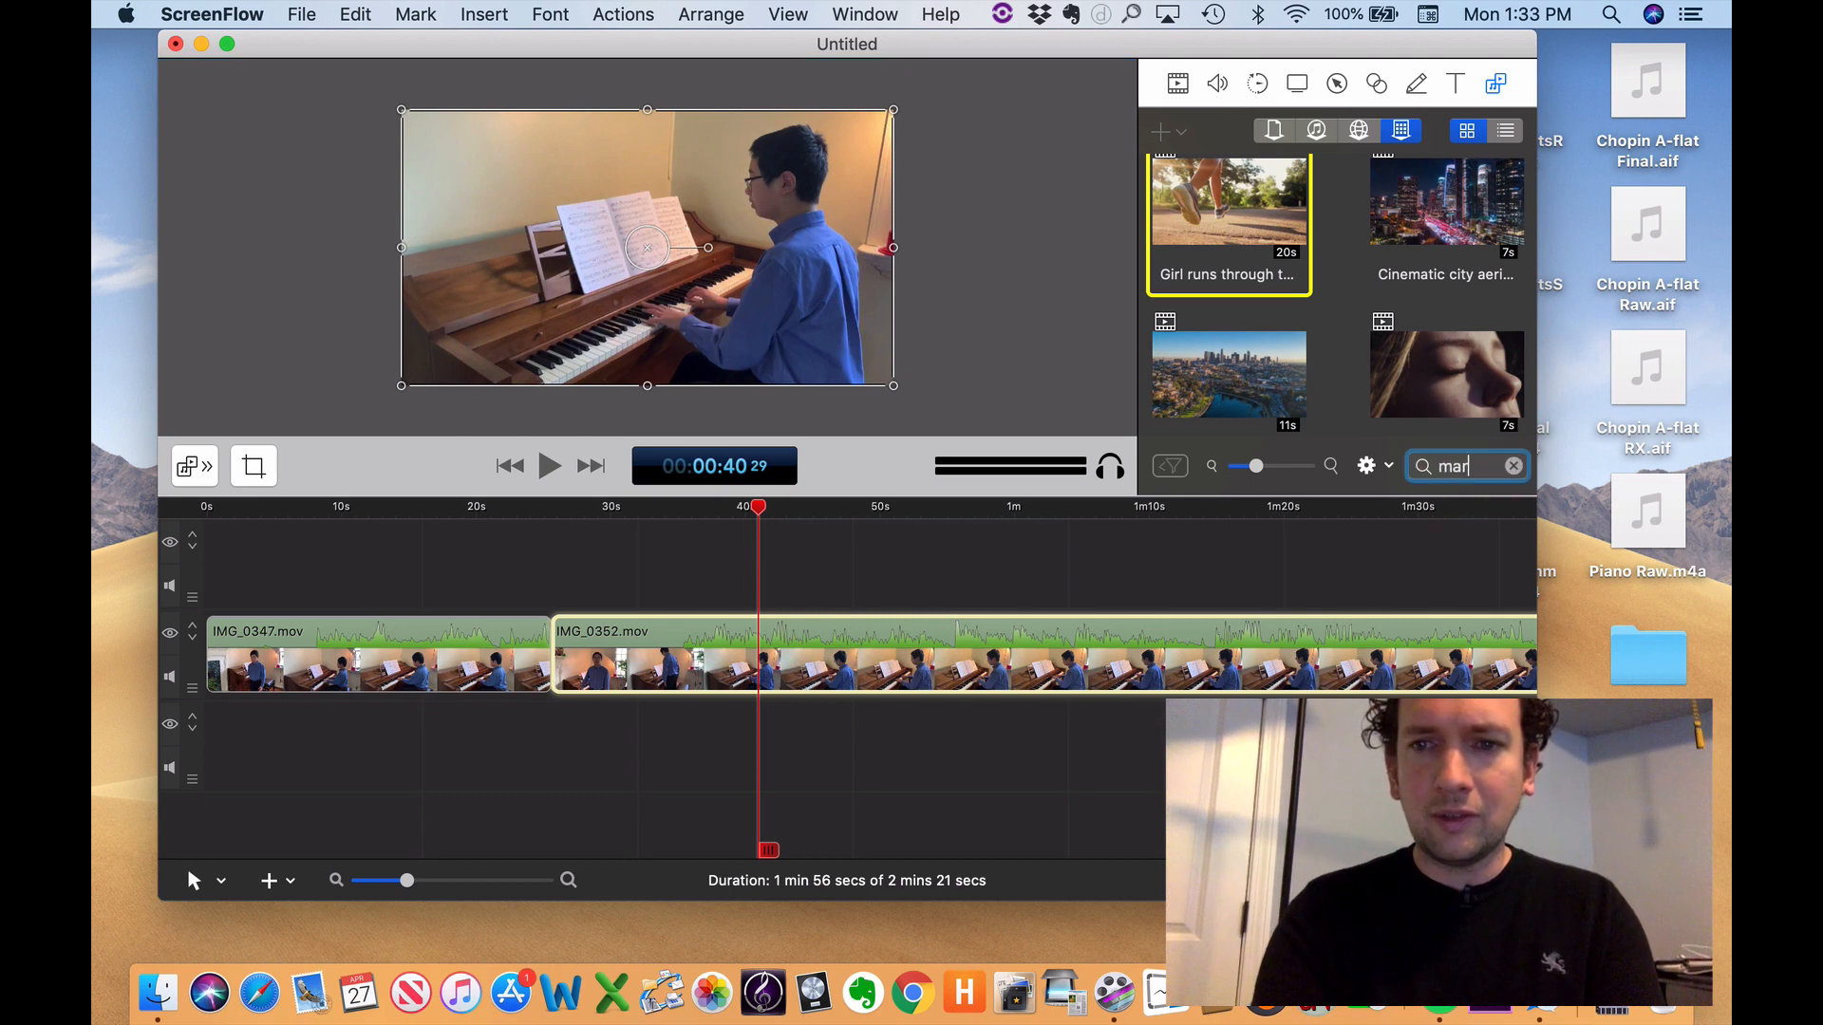
{"action": "type", "text": "marionette"}
{"action": "key", "text": "Return"}
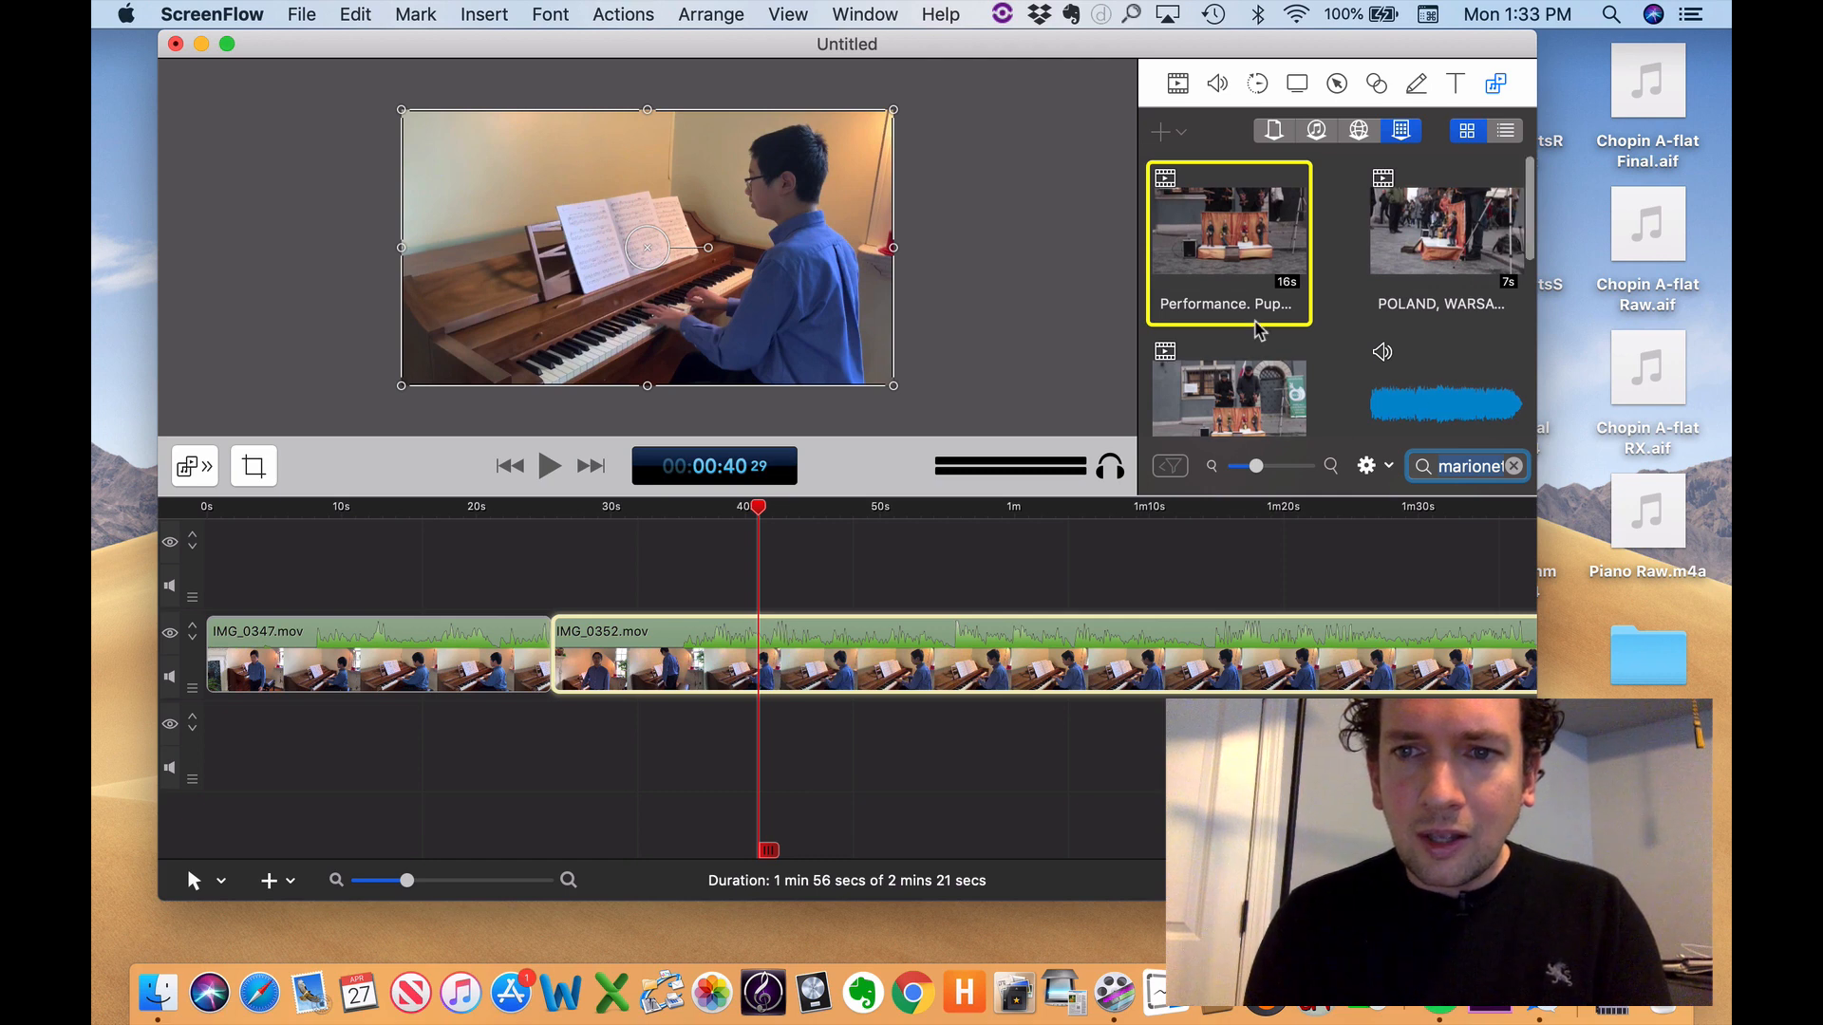
{"action": "scroll", "coordinate": [1258, 329], "scroll_direction": "down", "scroll_amount": 5}
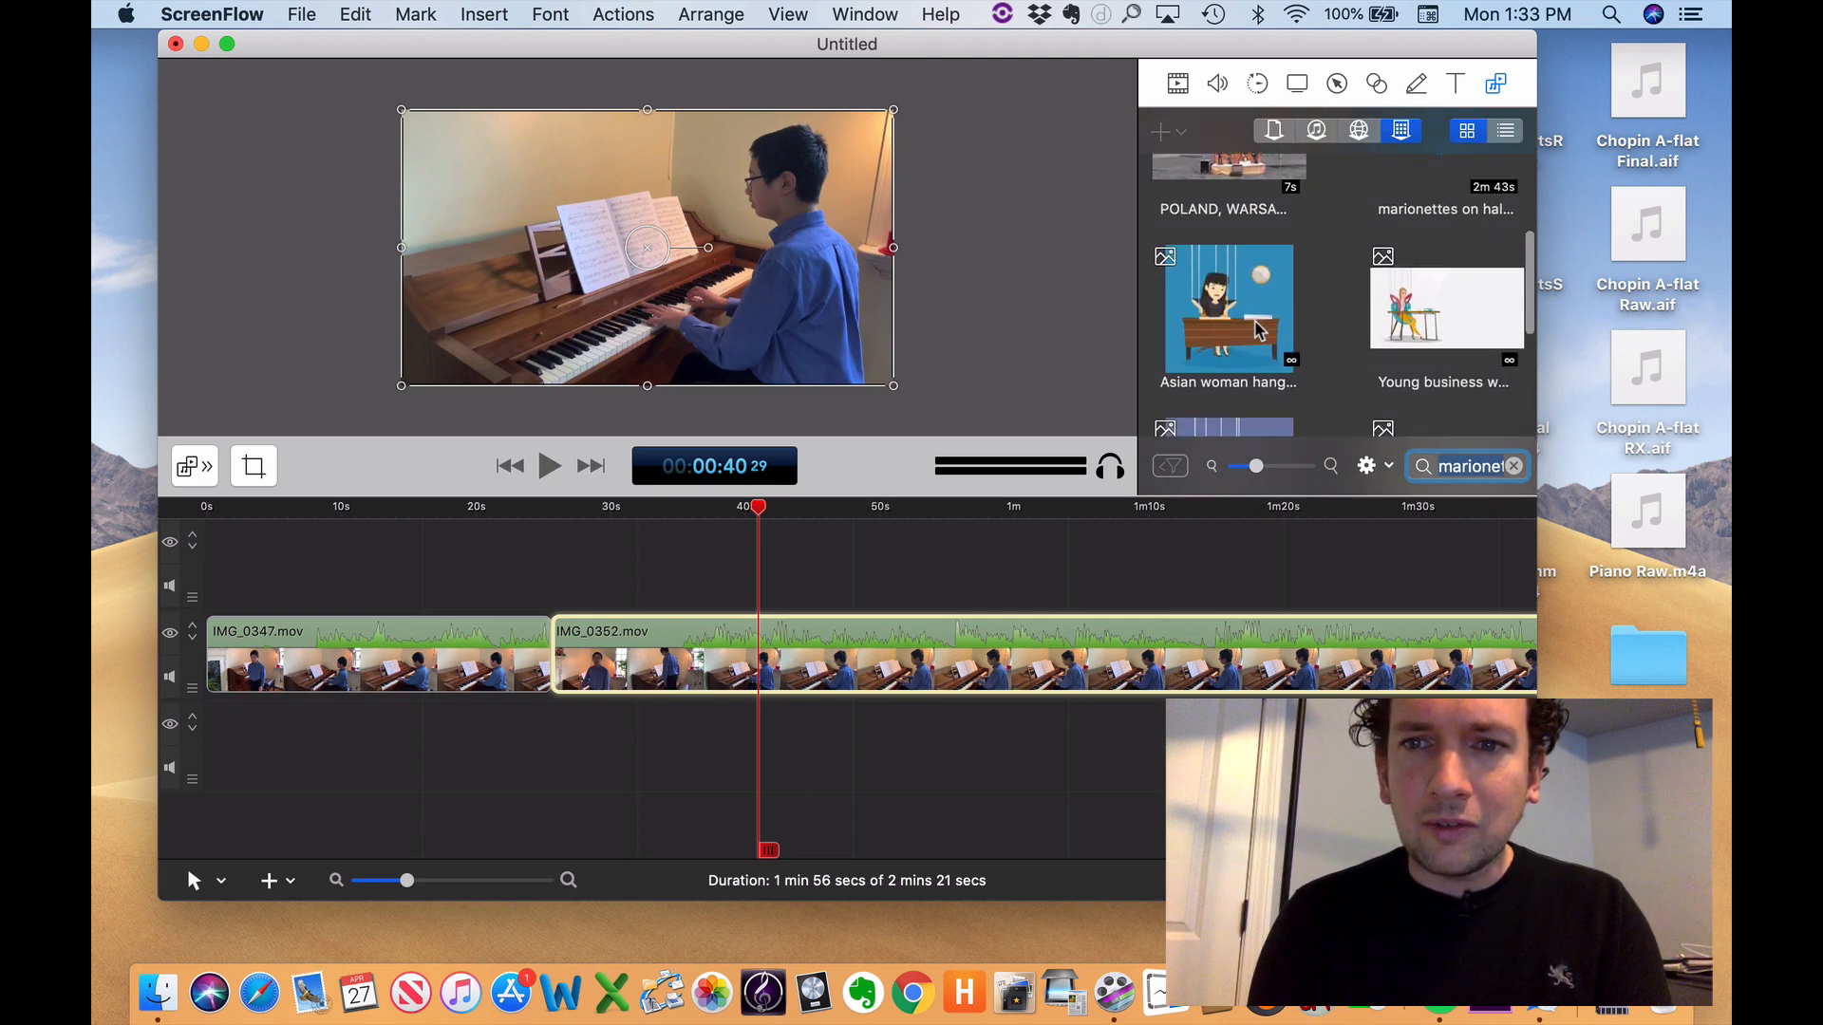
{"action": "scroll", "coordinate": [1258, 329], "scroll_direction": "down", "scroll_amount": 5}
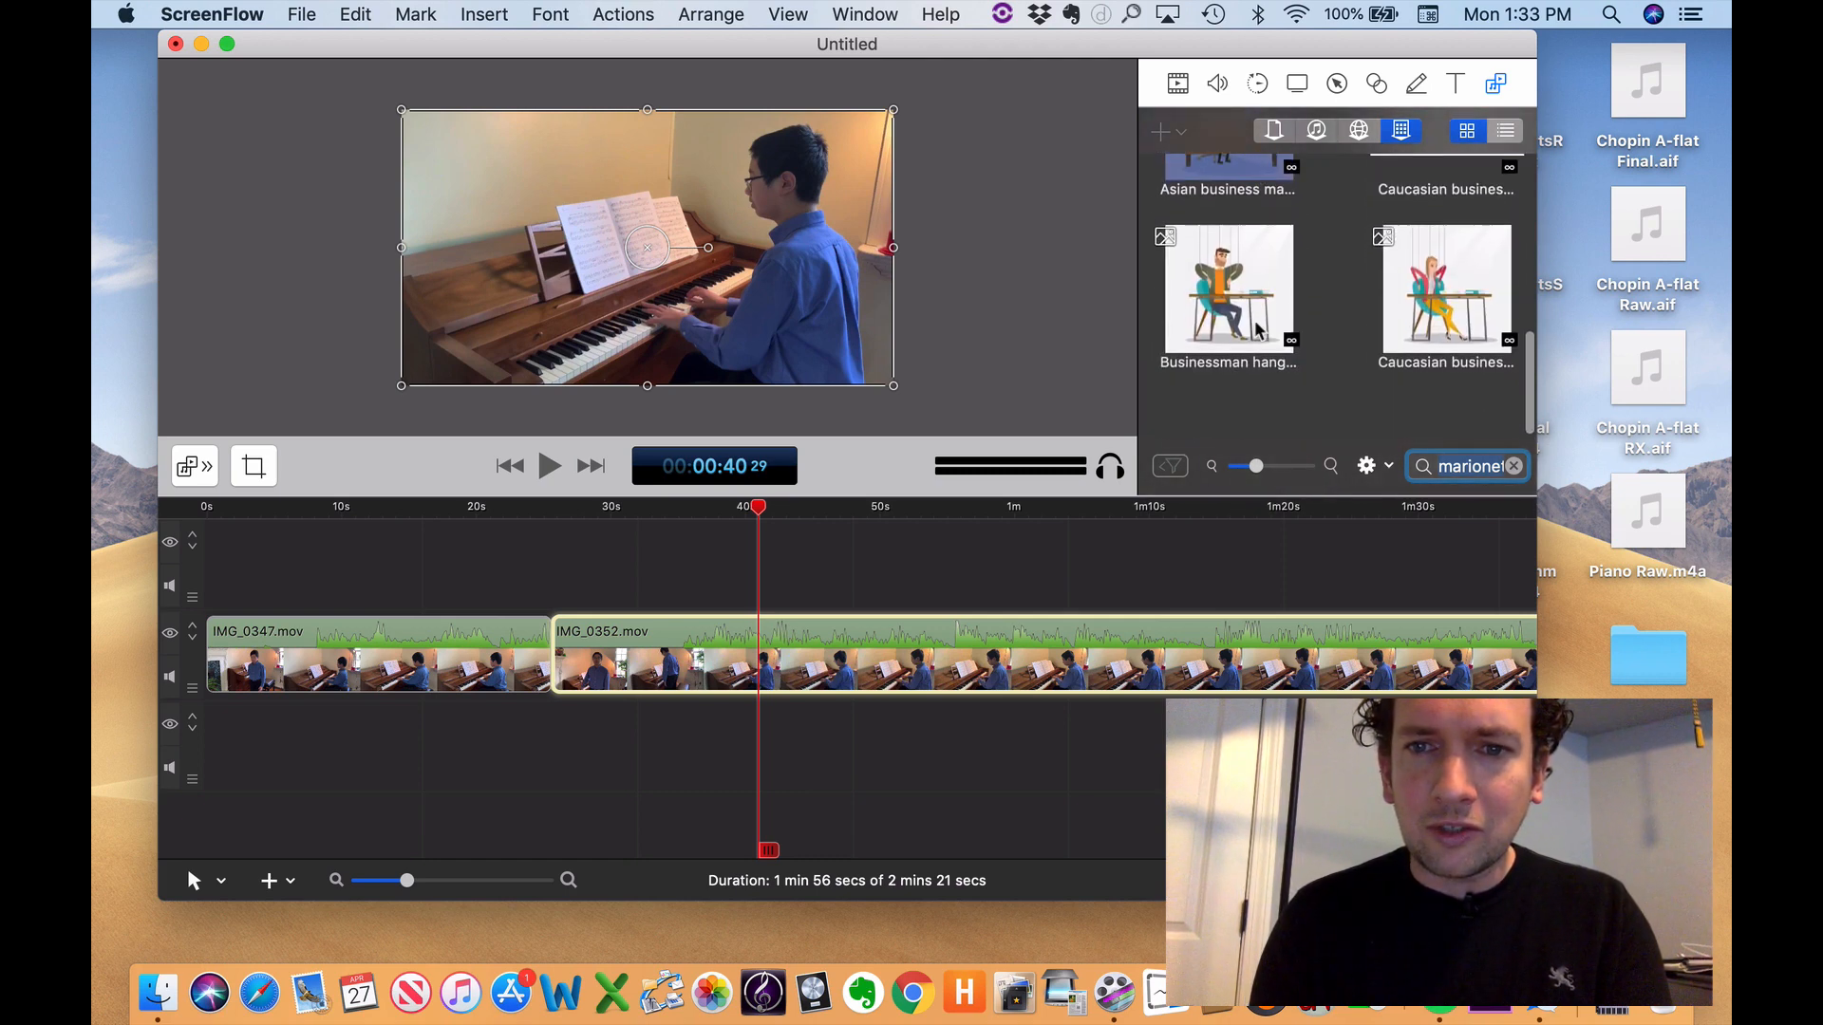
{"action": "scroll", "coordinate": [1257, 330], "scroll_direction": "up", "scroll_amount": 10}
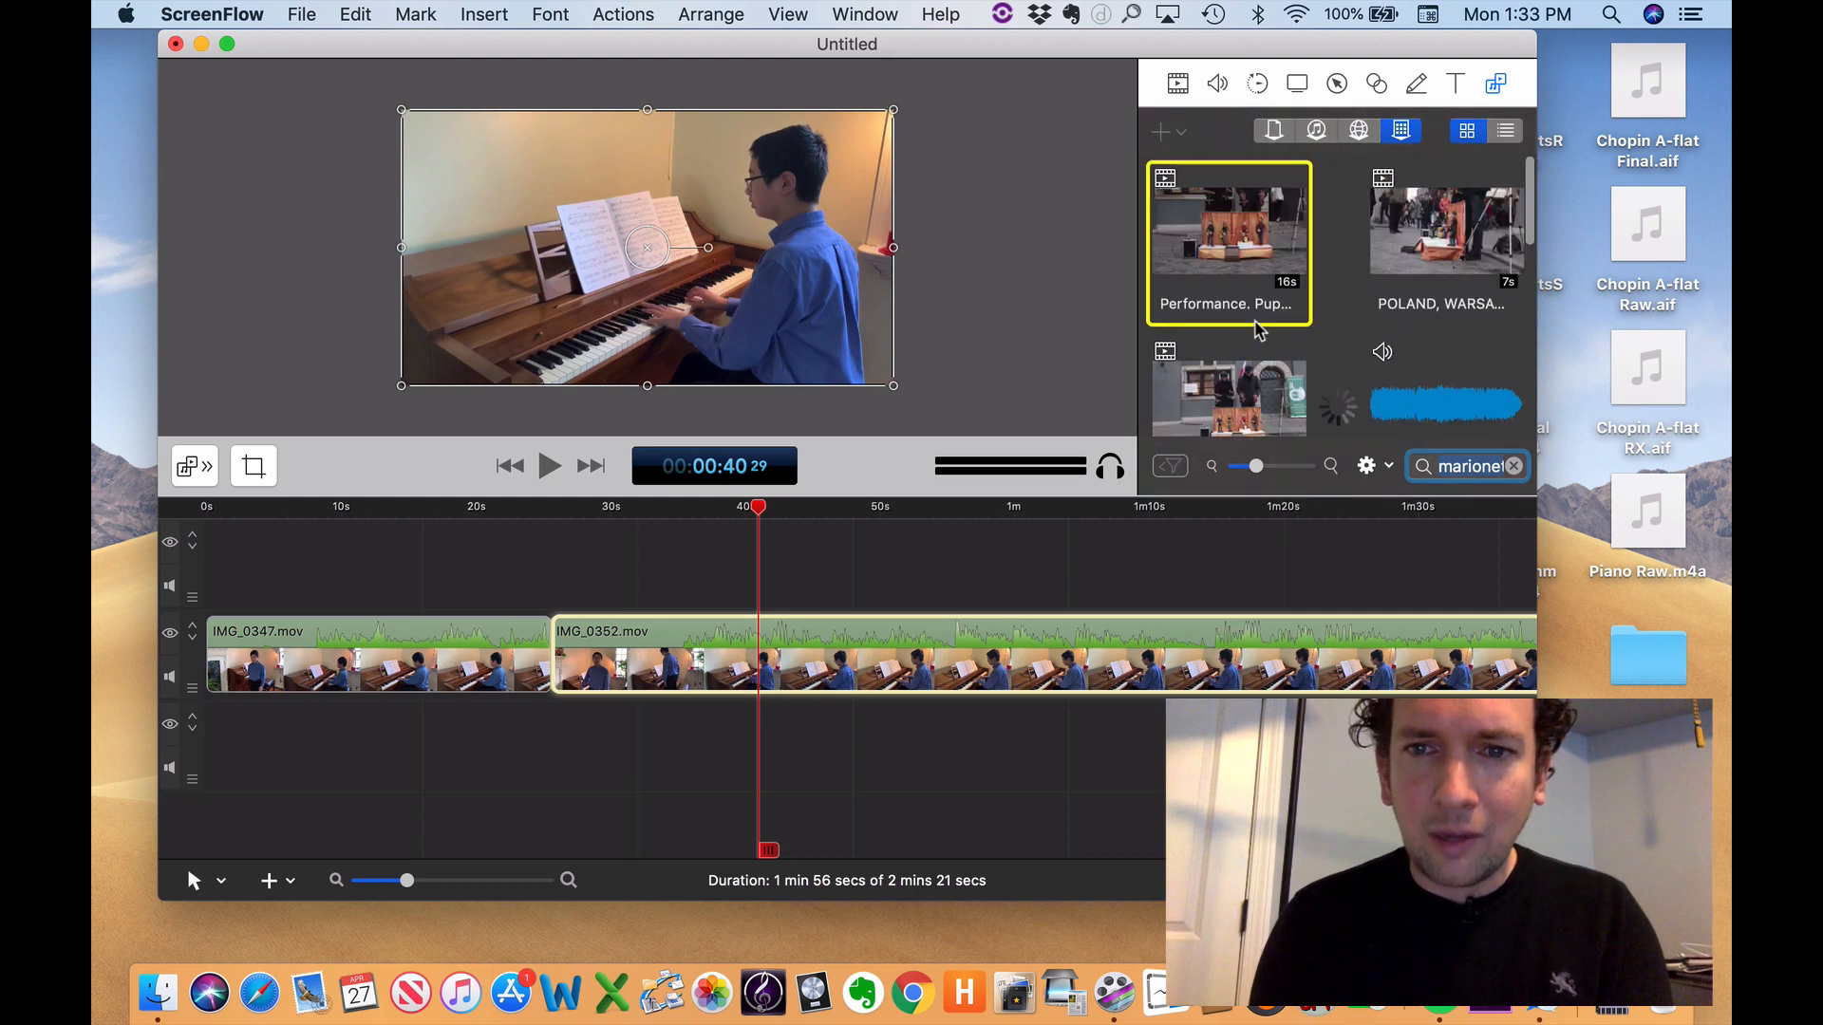
{"action": "left_click", "coordinate": [1231, 228]}
{"action": "left_click_drag", "start_coordinate": [1231, 228], "coordinate": [714, 581]}
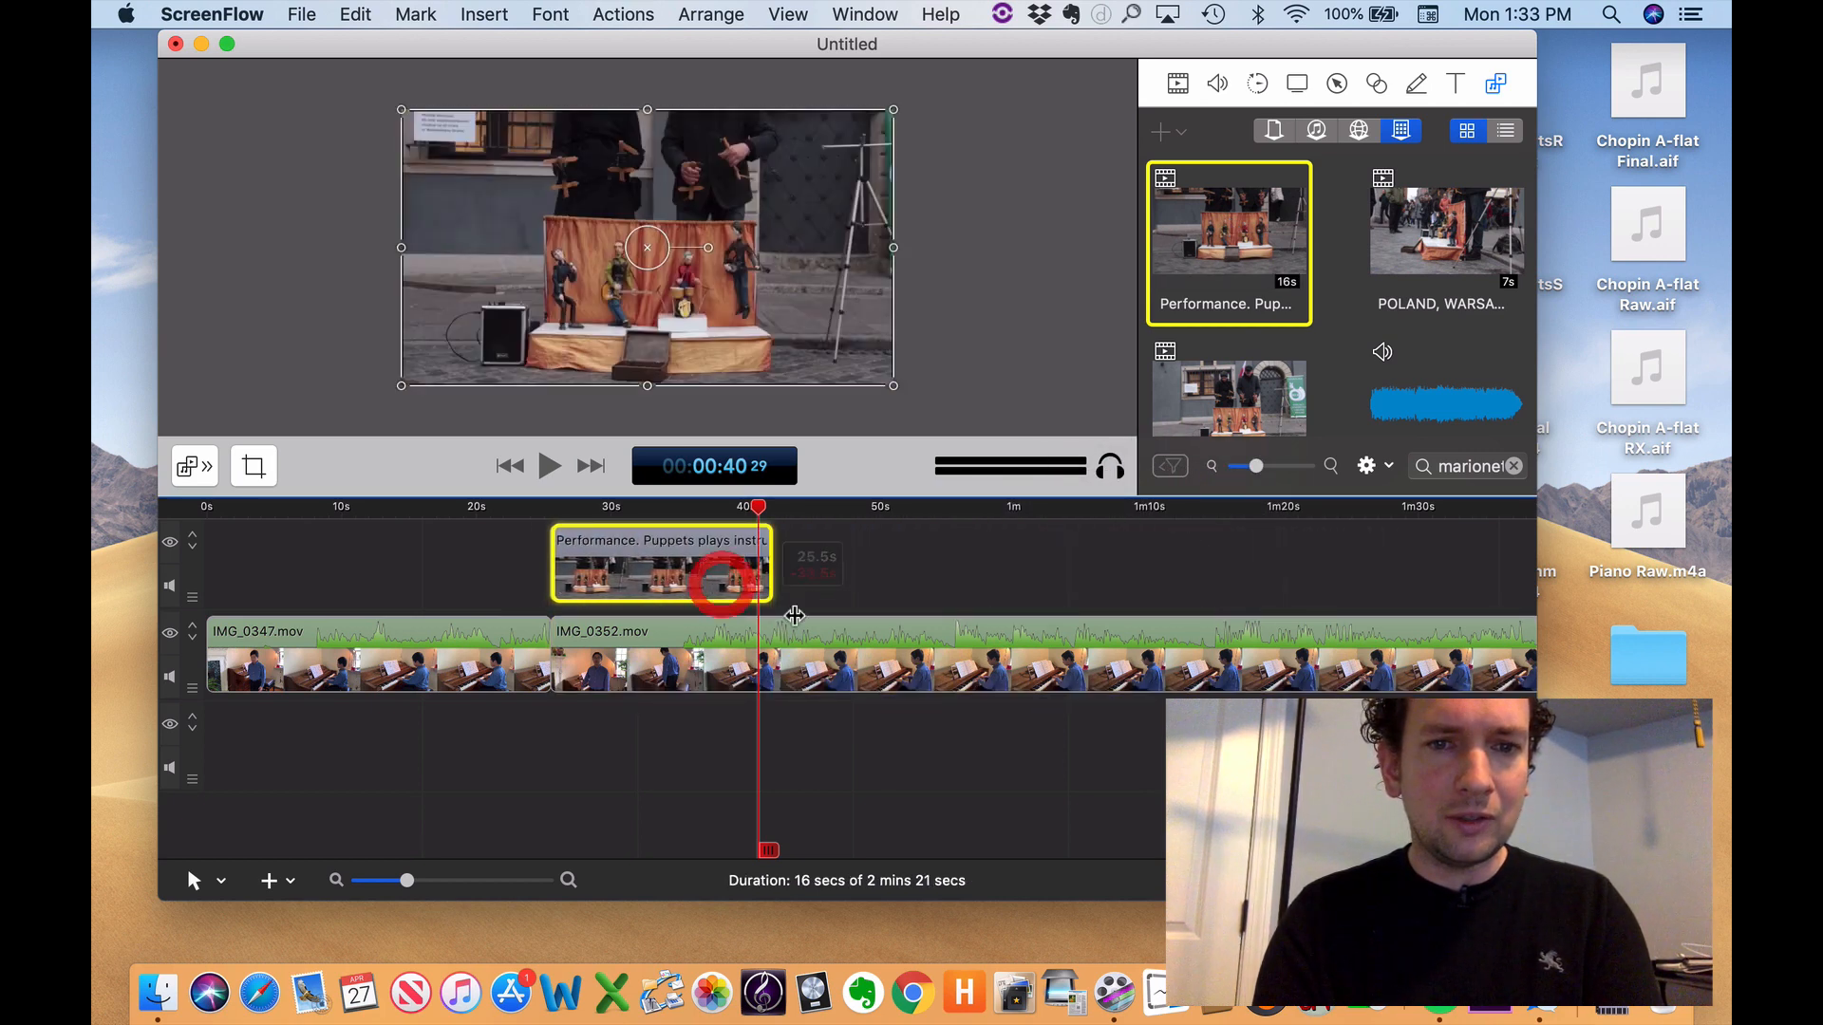
- Move IMG_0352.mov to about 54 seconds and play the puppet performance clip on its own
{"action": "left_click_drag", "start_coordinate": [834, 650], "coordinate": [1220, 617]}
{"action": "left_click_drag", "start_coordinate": [758, 506], "coordinate": [555, 497]}
{"action": "key", "text": "space"}
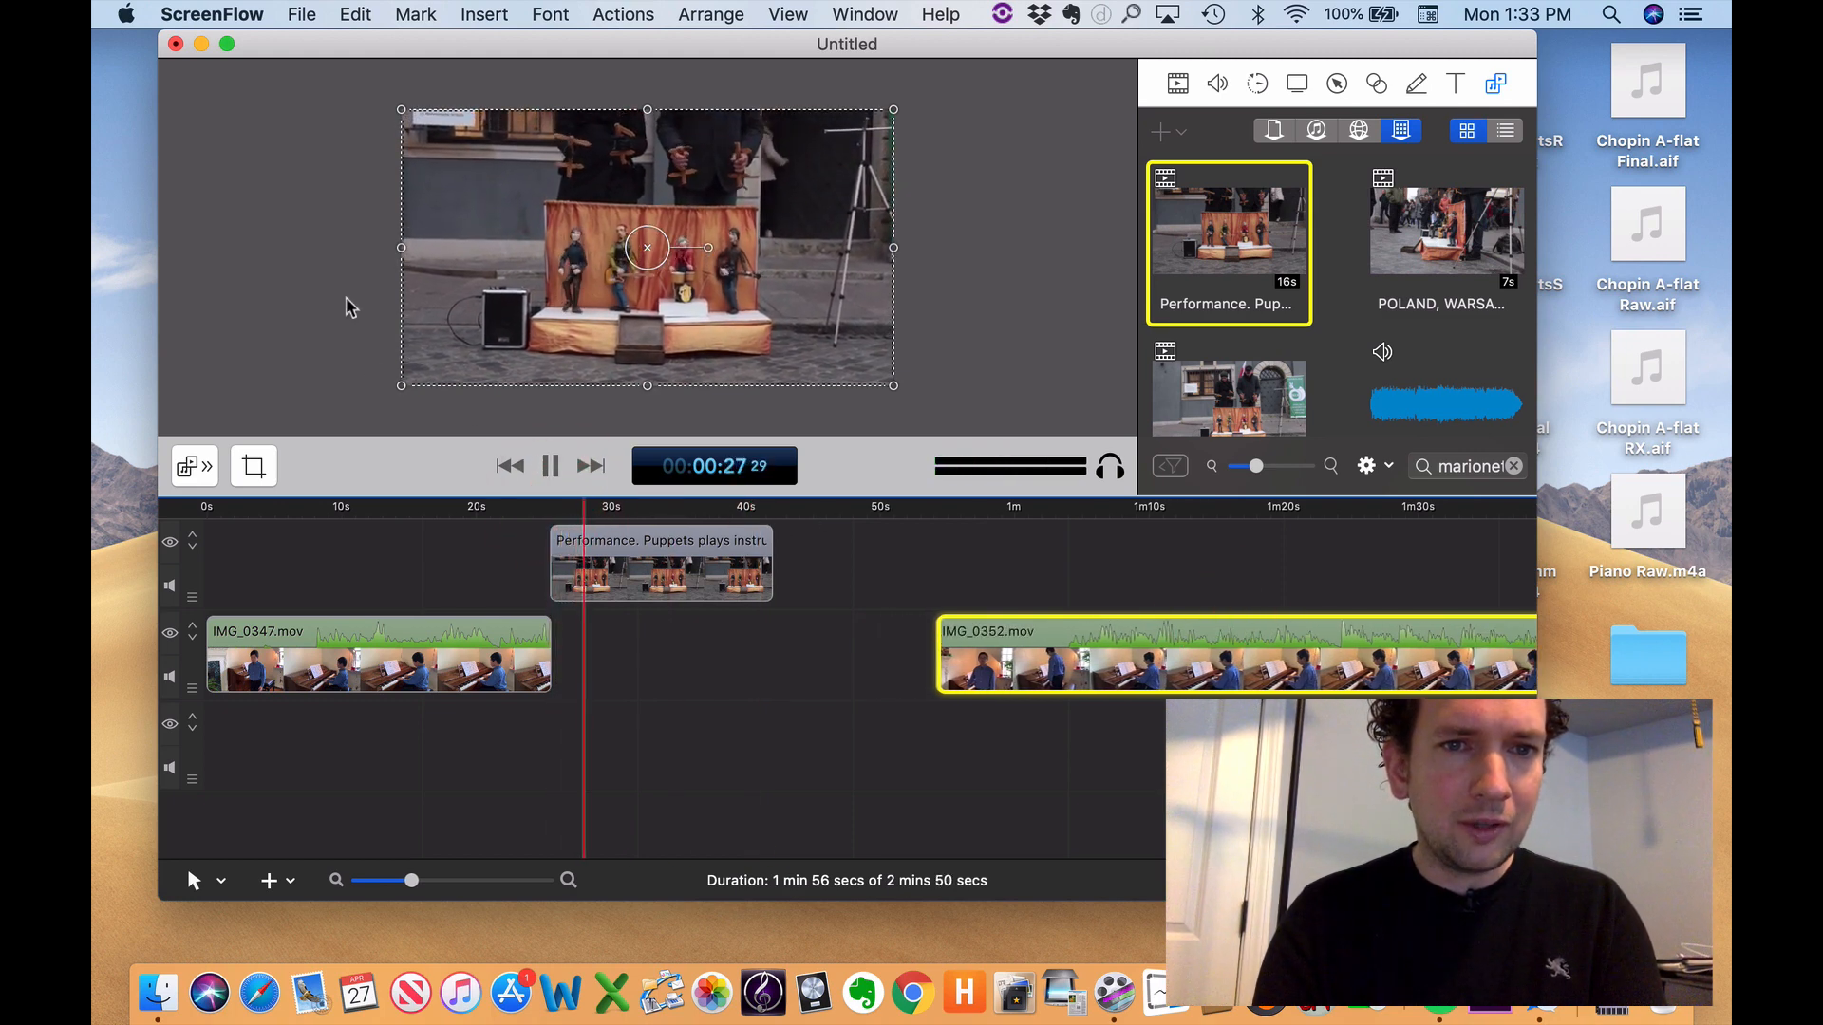
{"action": "left_click", "coordinate": [447, 554]}
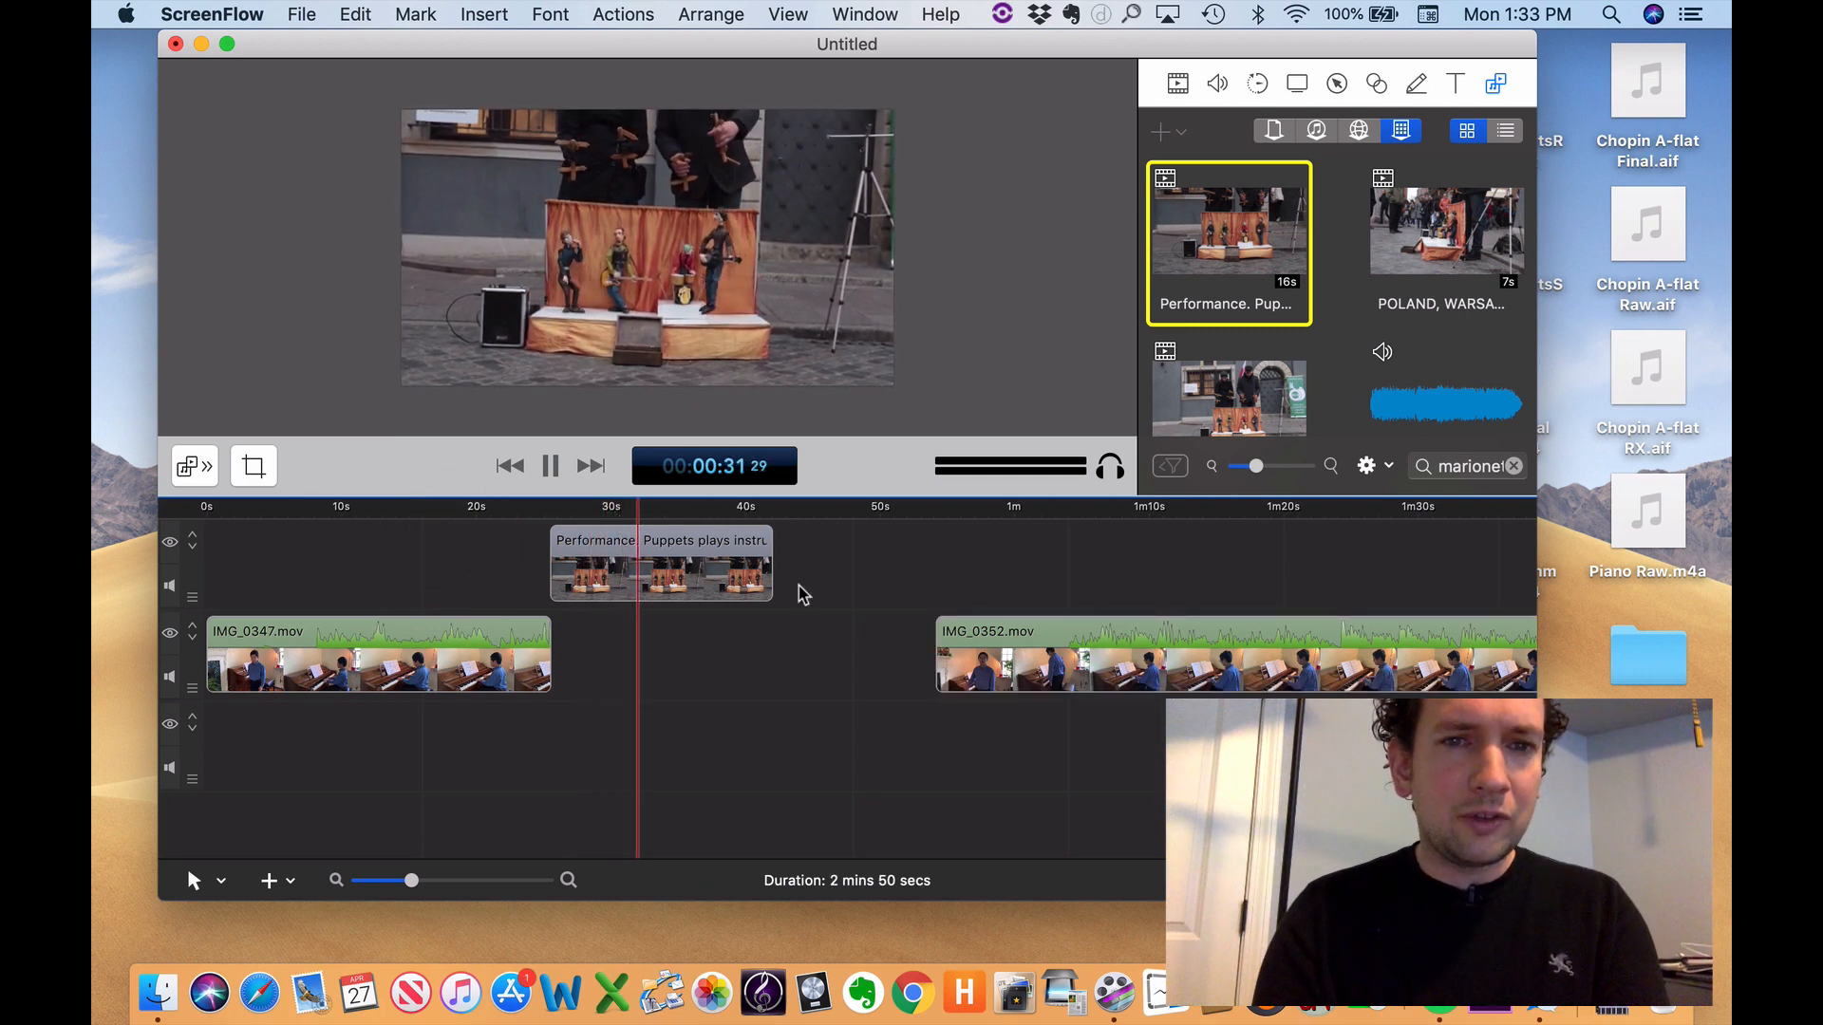
{"action": "key", "text": "space"}
- Split IMG_0352.mov at about 1:02 and delete the short piece before the split
{"action": "left_click", "coordinate": [1037, 646]}
{"action": "left_click", "coordinate": [1051, 509]}
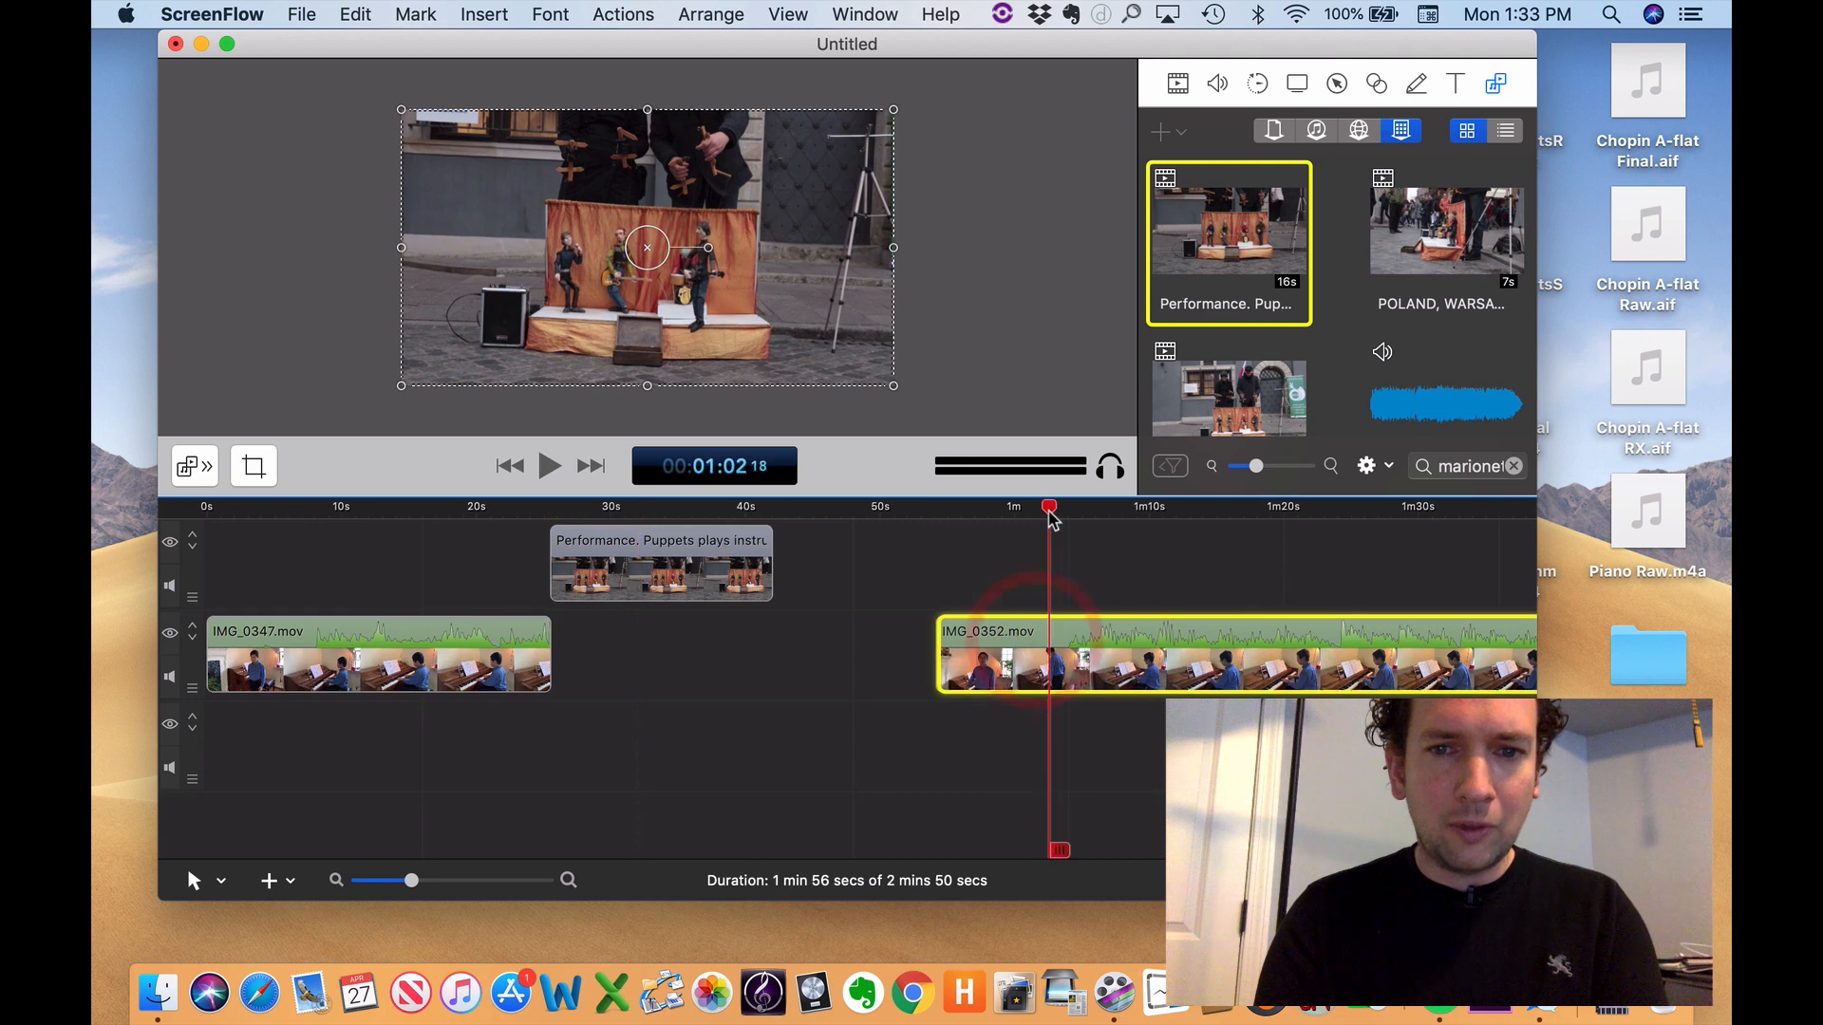
{"action": "key", "text": "t"}
{"action": "left_click", "coordinate": [990, 653]}
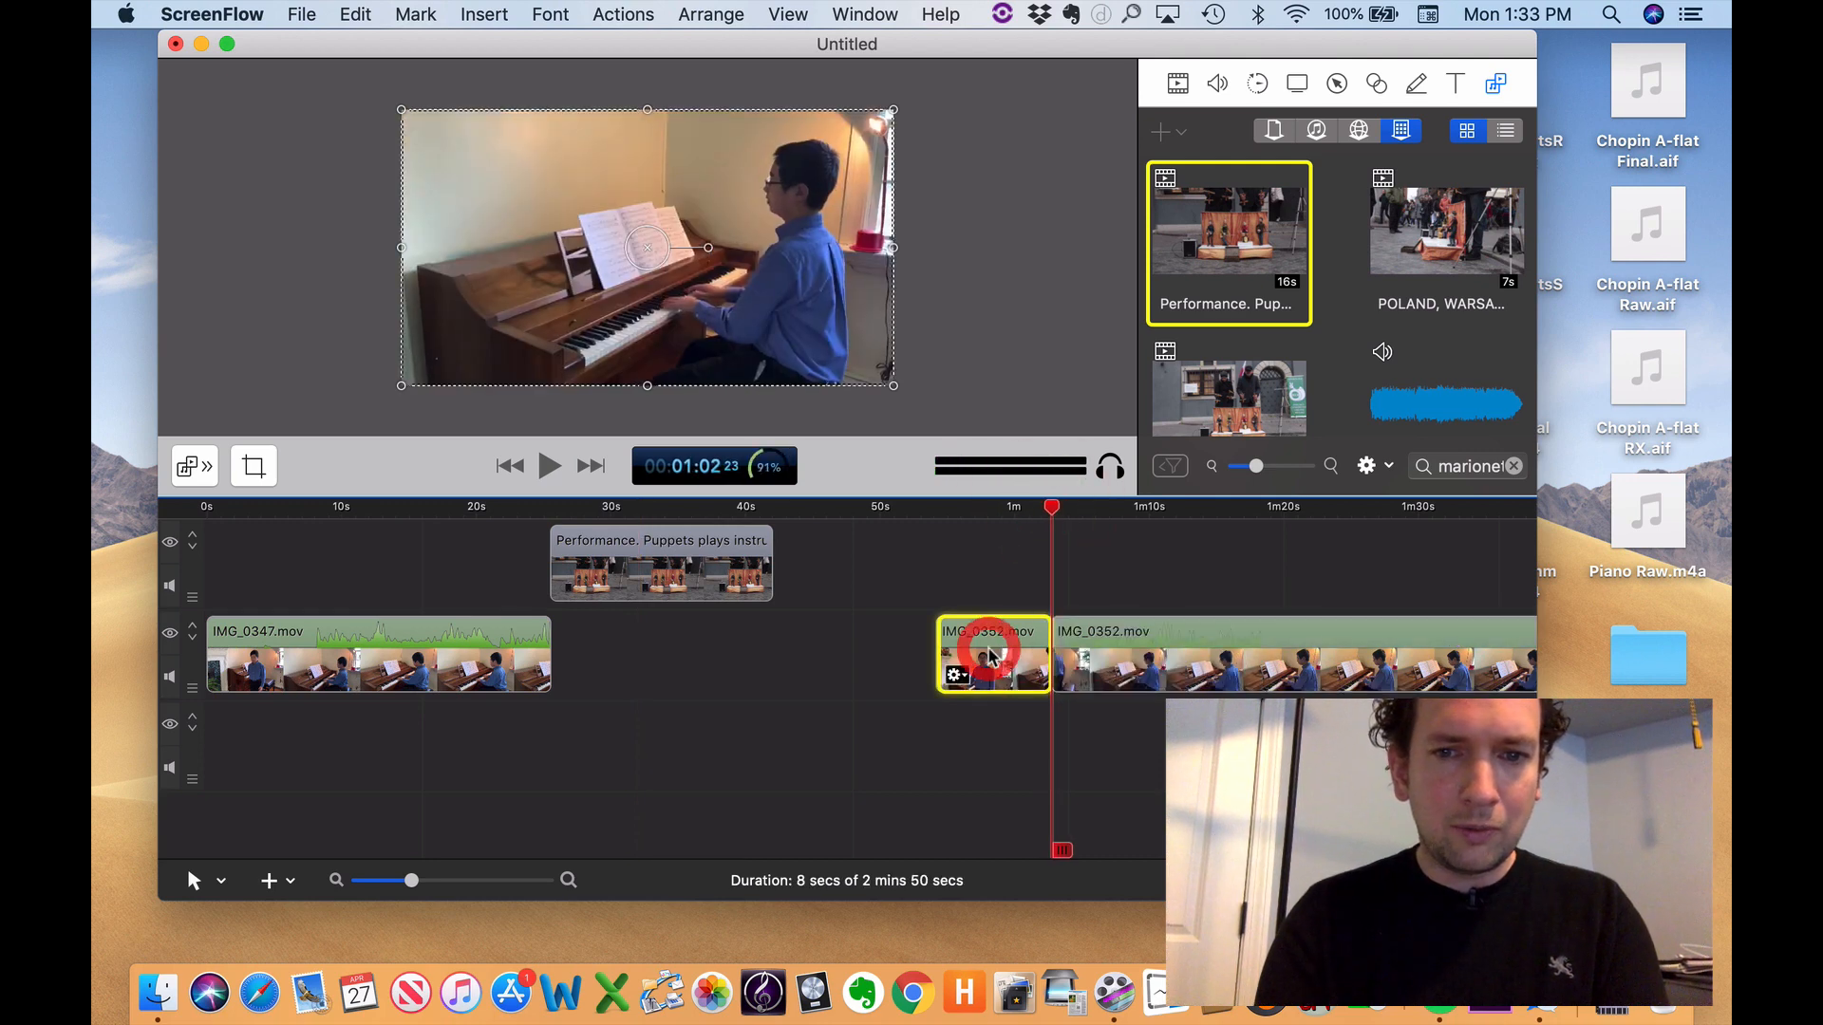
{"action": "key", "text": "Delete"}
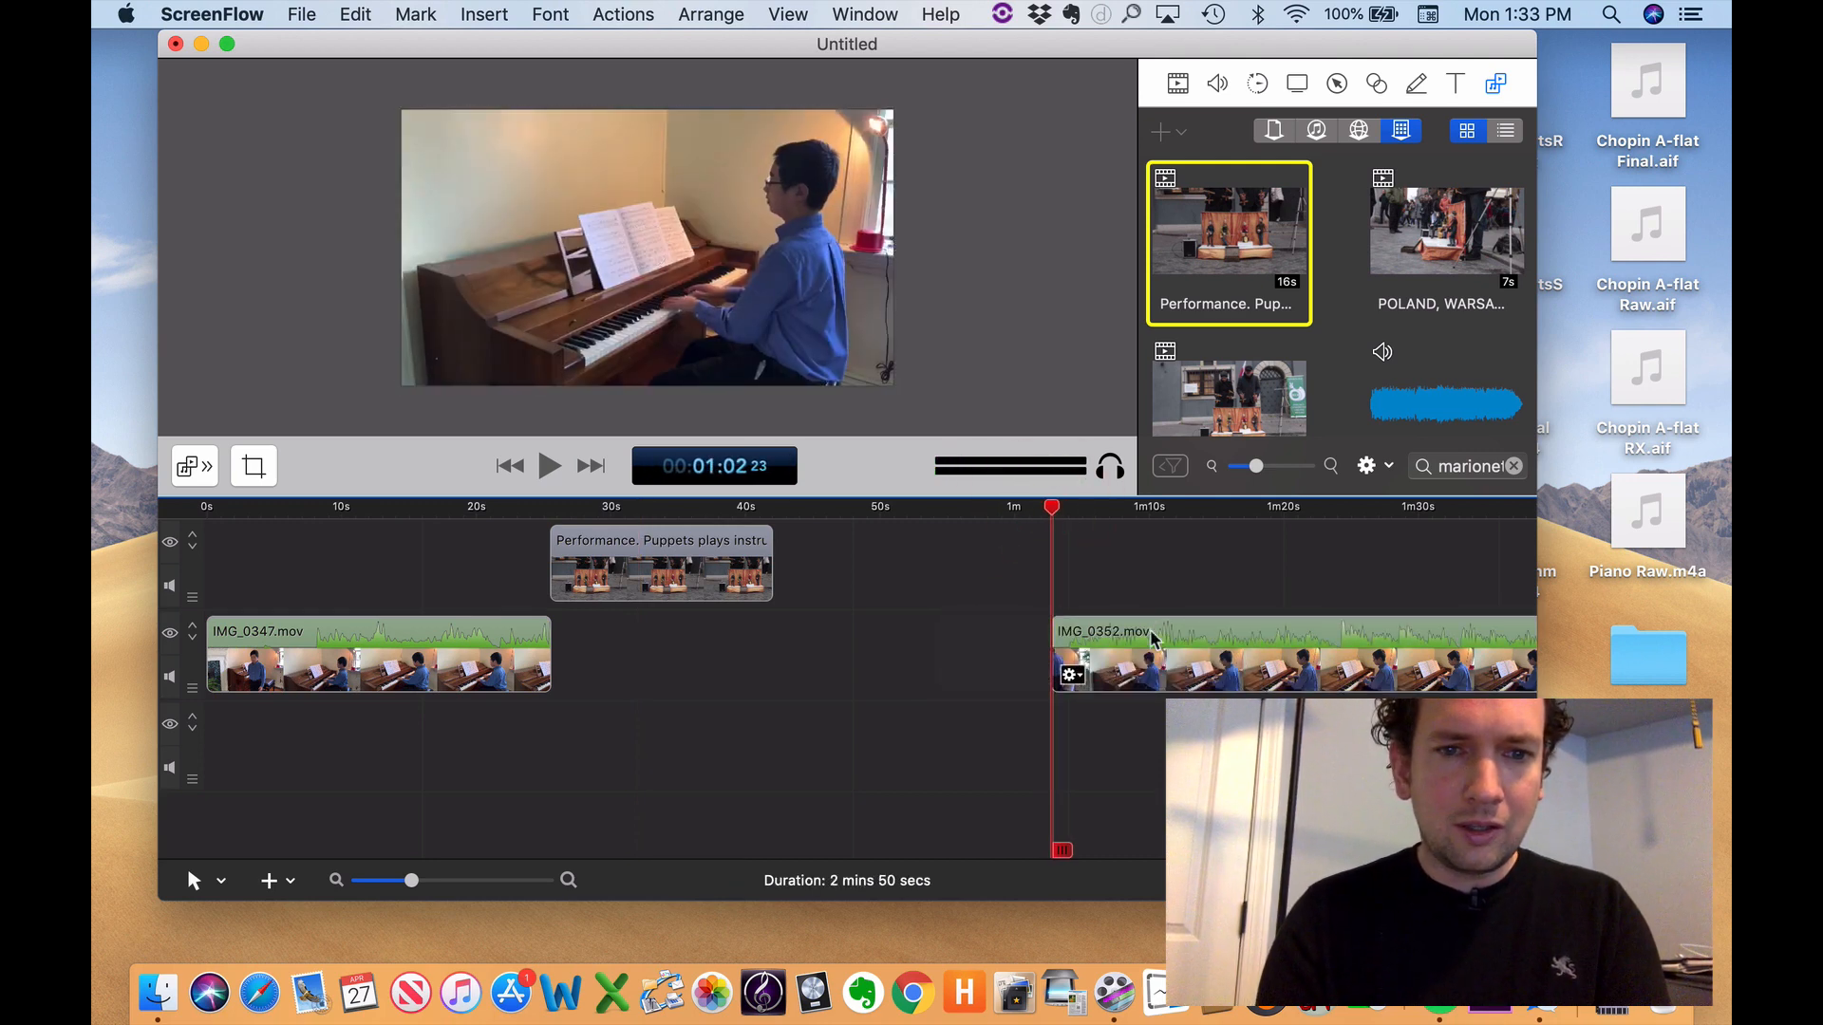
- Place the trimmed IMG_0352.mov directly after IMG_0347.mov and position the puppet clip above it at about 30 seconds
{"action": "left_click_drag", "start_coordinate": [1152, 638], "coordinate": [907, 638]}
{"action": "left_click_drag", "start_coordinate": [699, 577], "coordinate": [779, 577]}
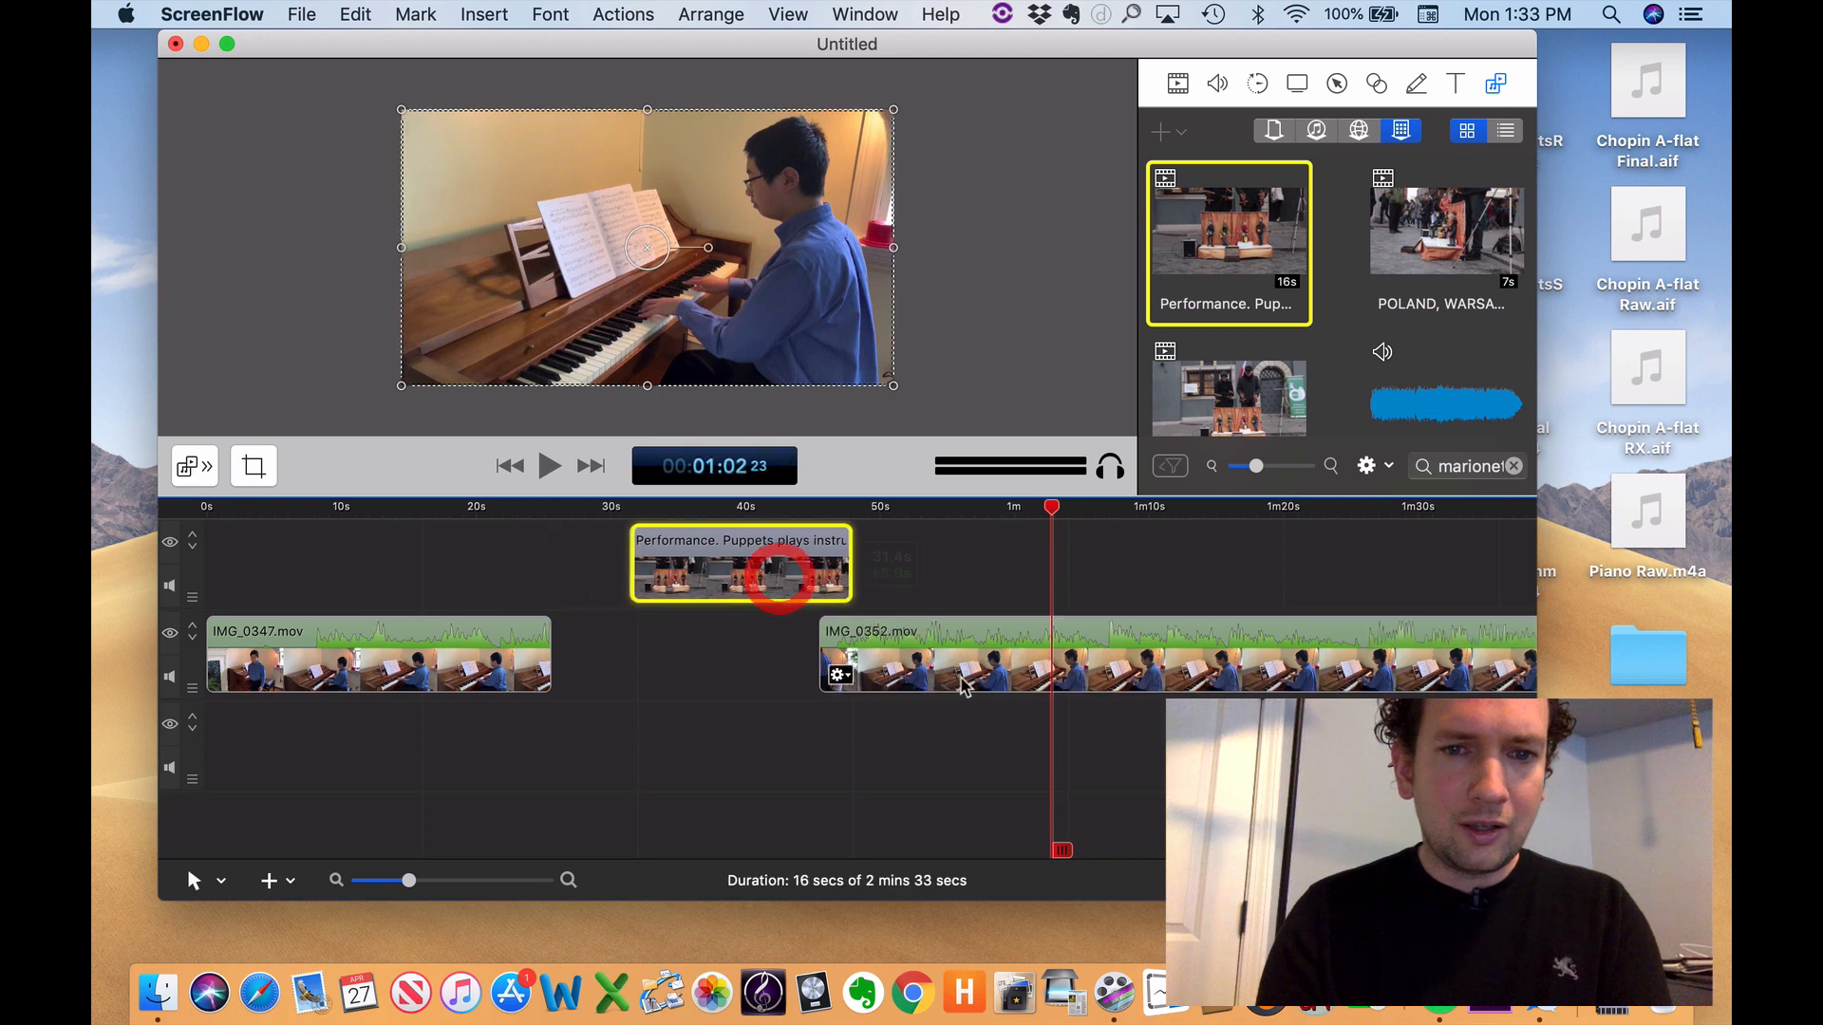
{"action": "left_click_drag", "start_coordinate": [964, 686], "coordinate": [716, 671]}
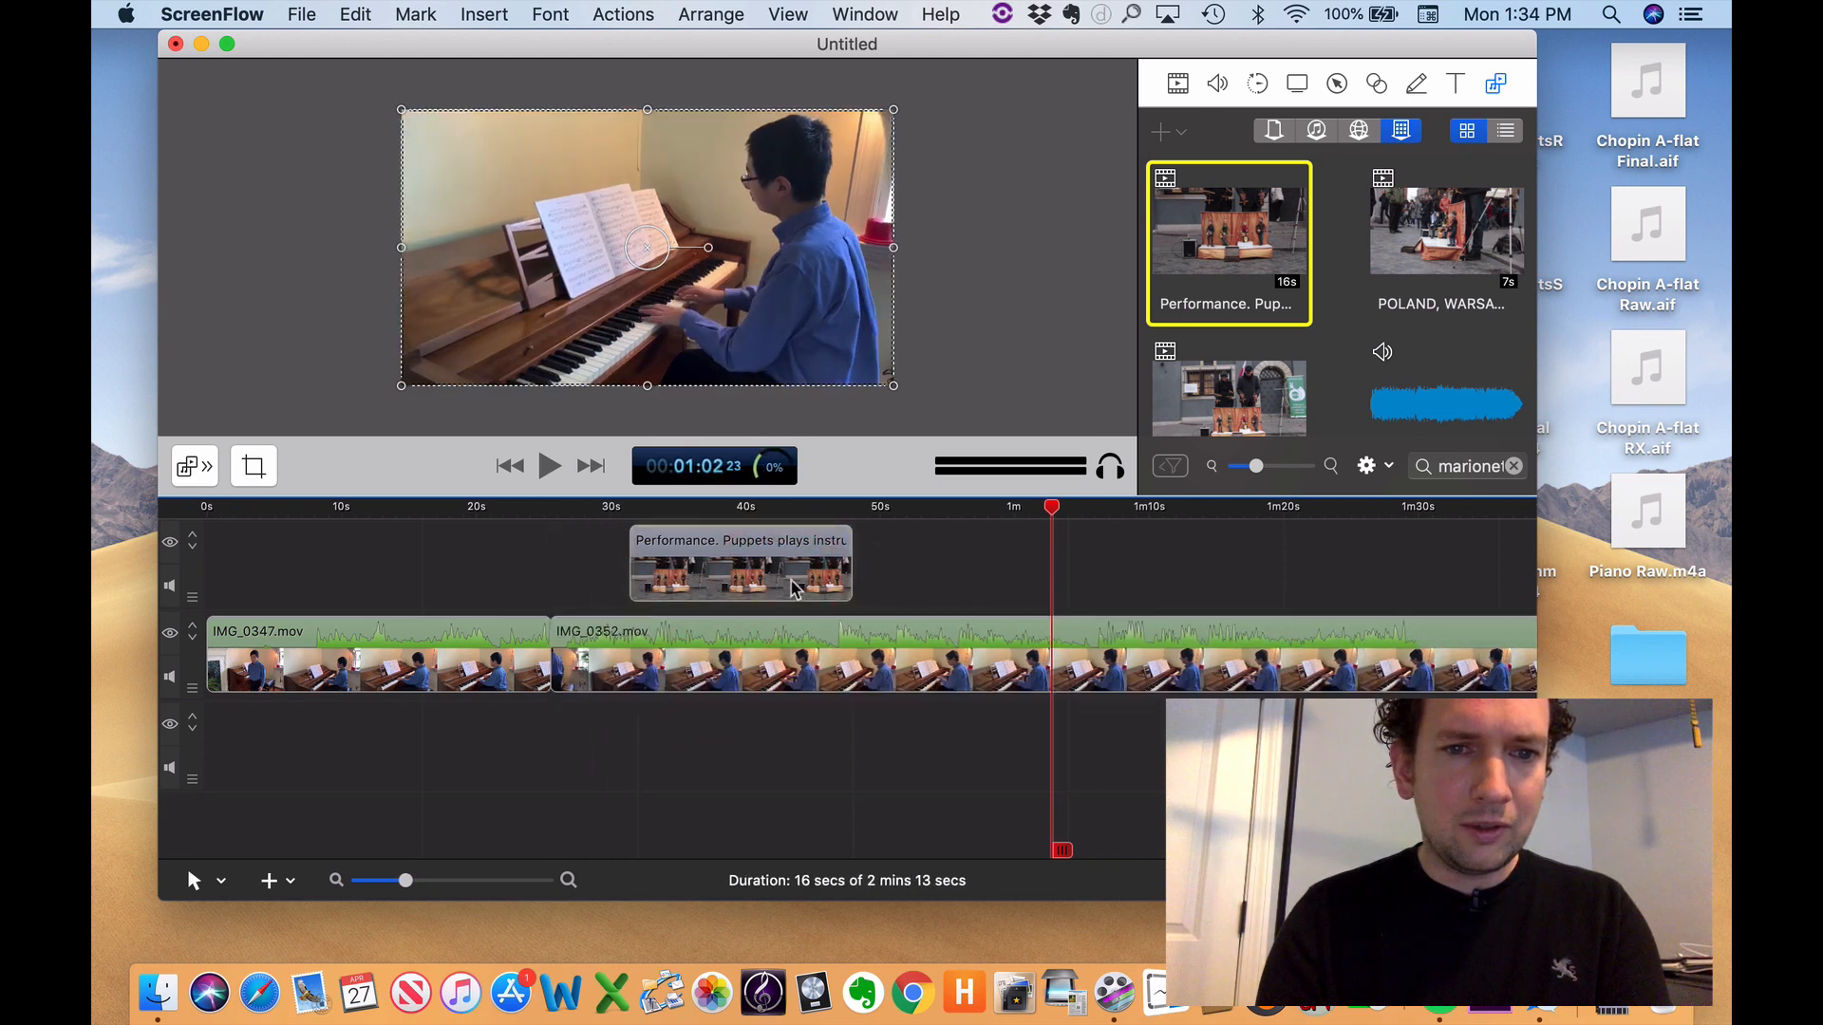
{"action": "left_click_drag", "start_coordinate": [795, 588], "coordinate": [733, 583]}
- Move the playhead to the start of the puppet clip and show that clip's video properties
{"action": "left_click", "coordinate": [602, 508]}
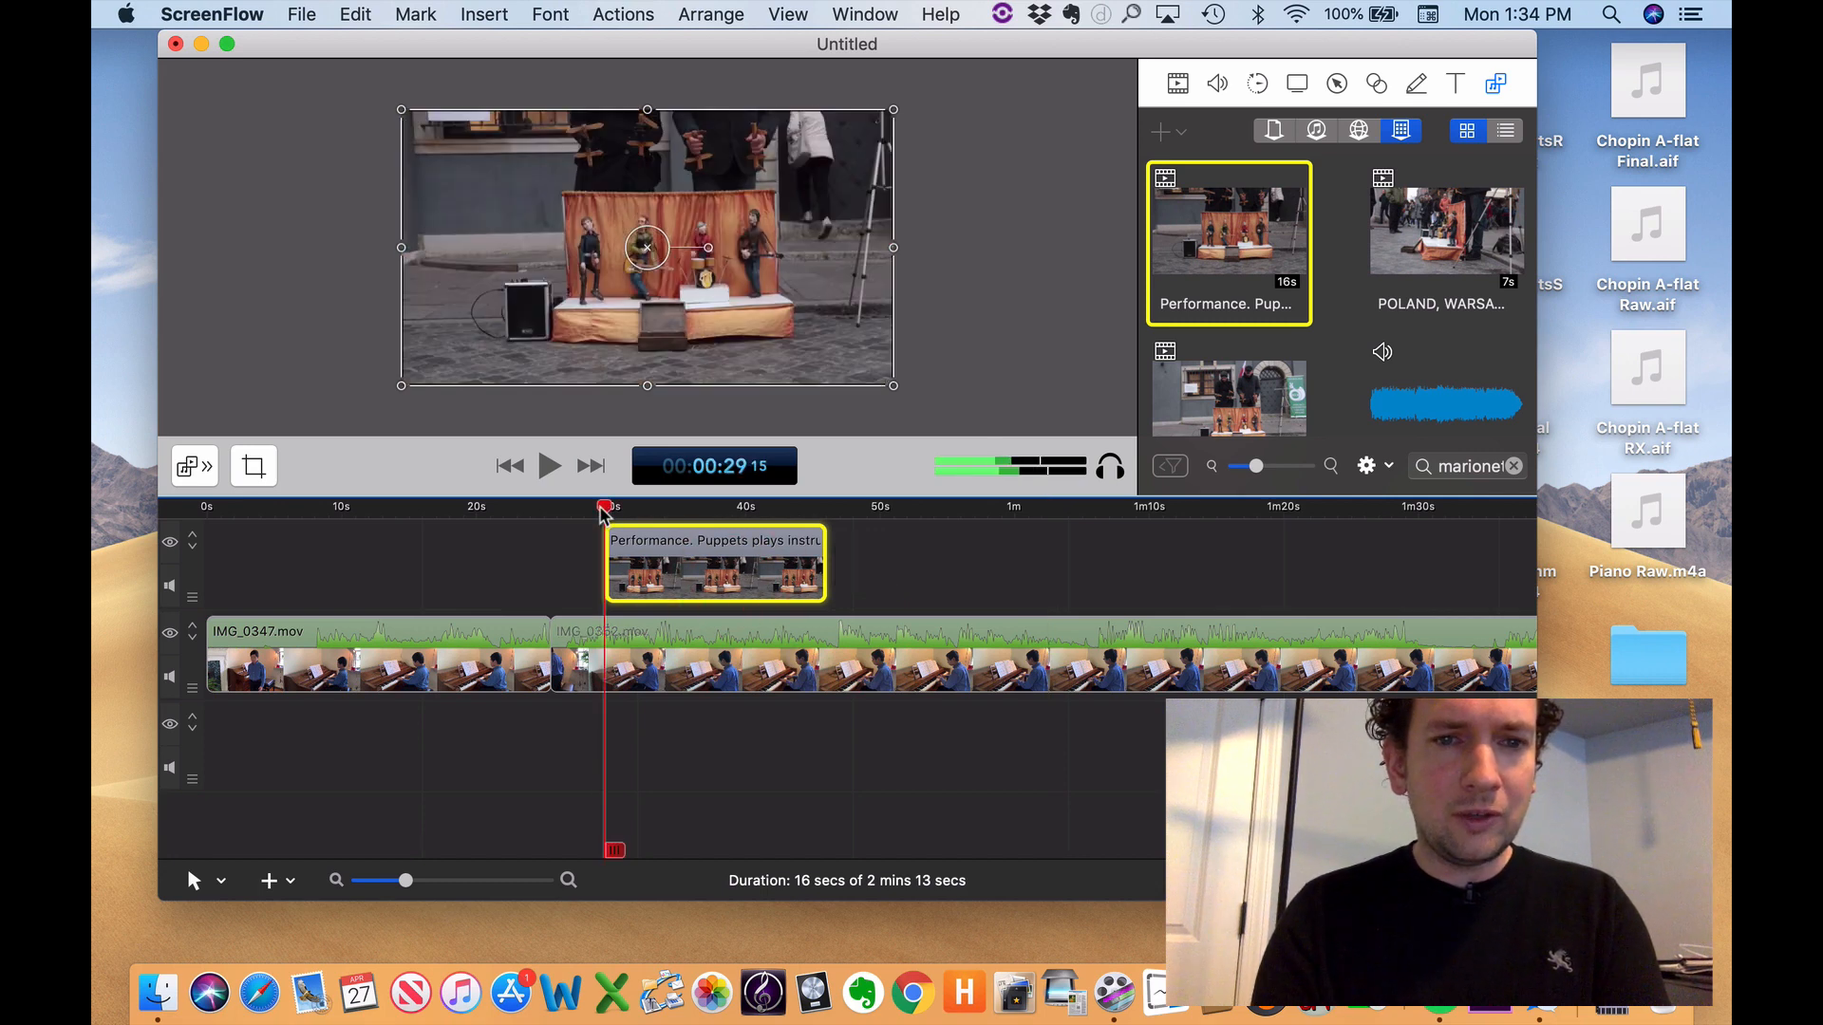
{"action": "left_click", "coordinate": [345, 352]}
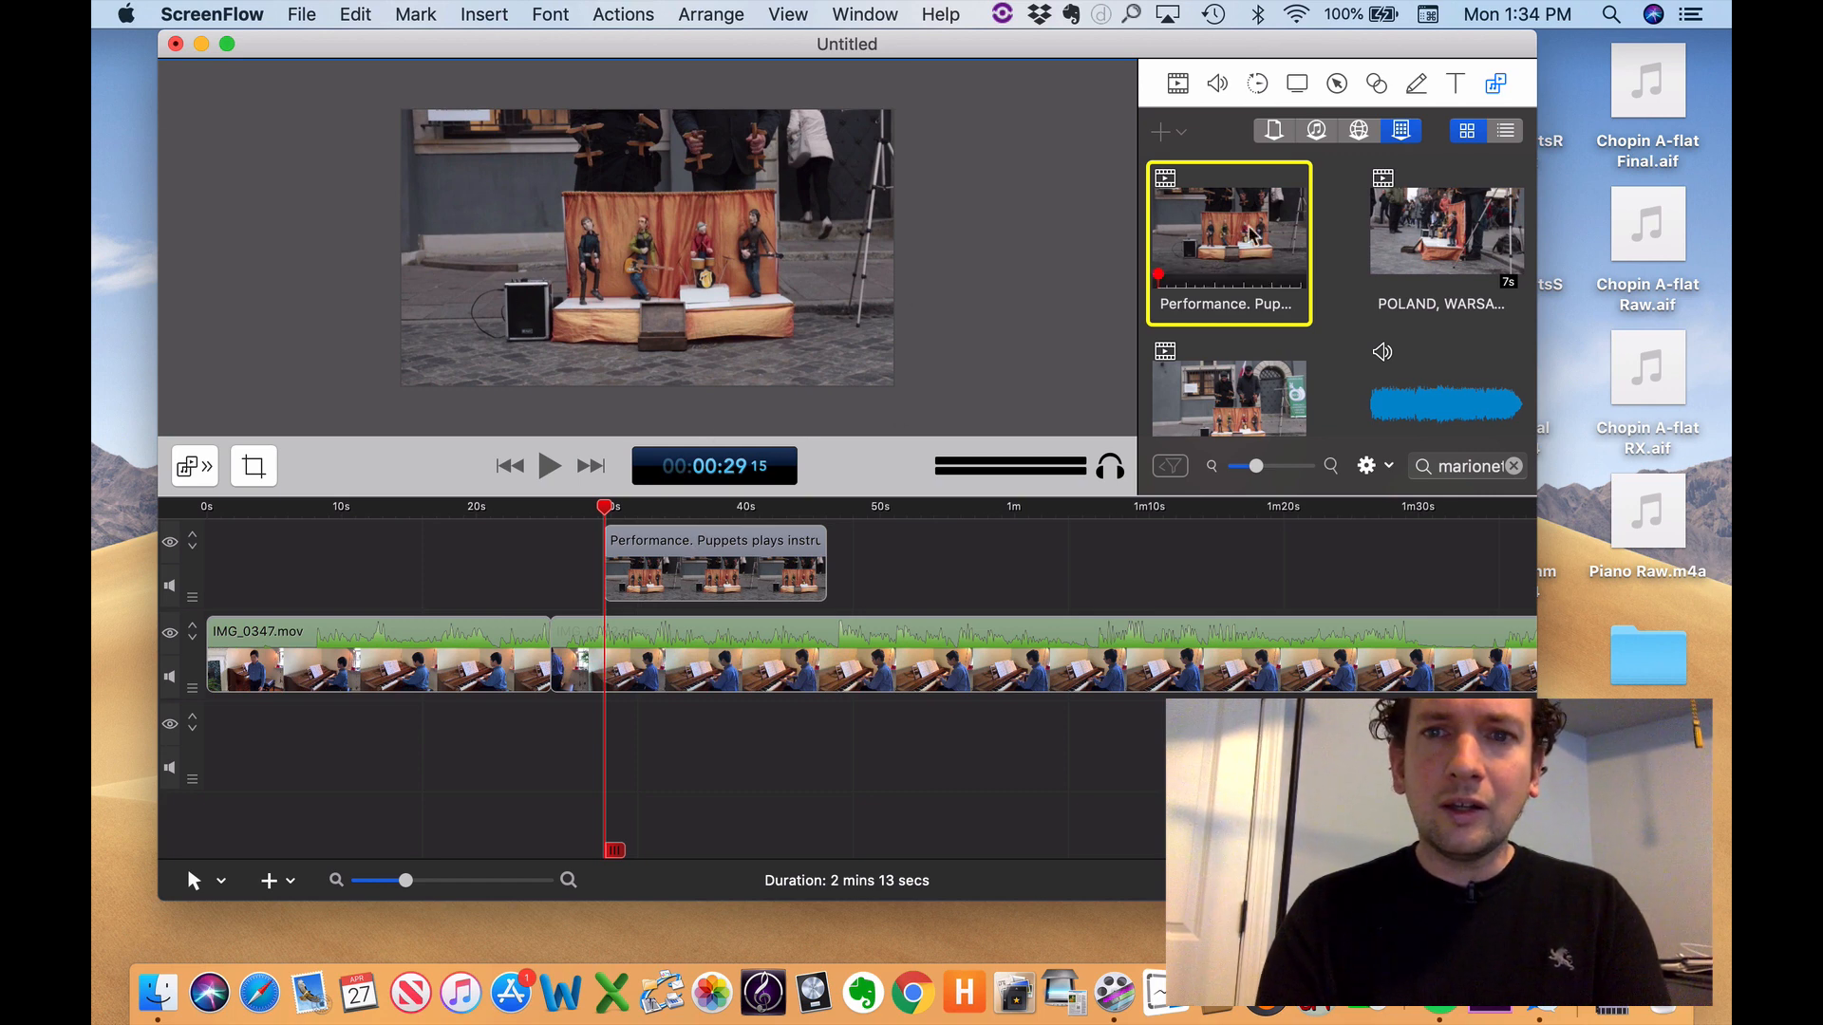
{"action": "left_click", "coordinate": [1189, 84]}
{"action": "scroll", "coordinate": [1234, 330], "scroll_direction": "down", "scroll_amount": 5}
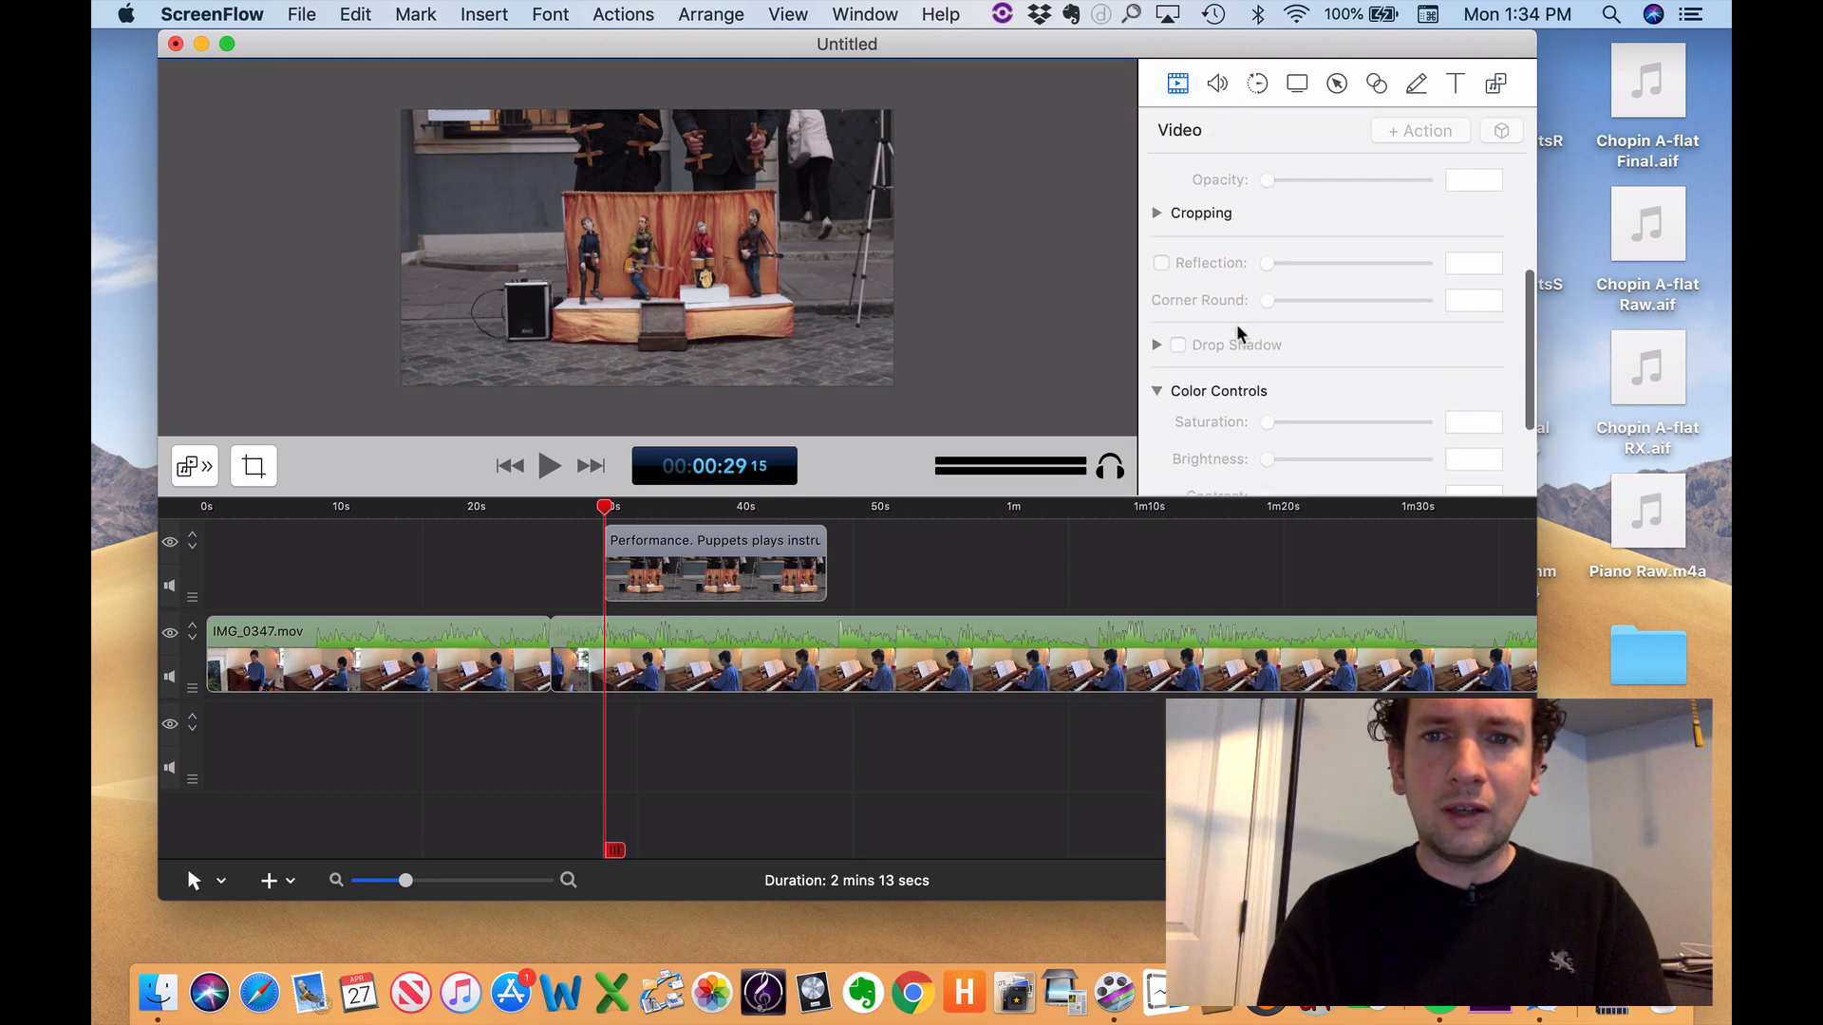
{"action": "scroll", "coordinate": [1236, 325], "scroll_direction": "up", "scroll_amount": 4}
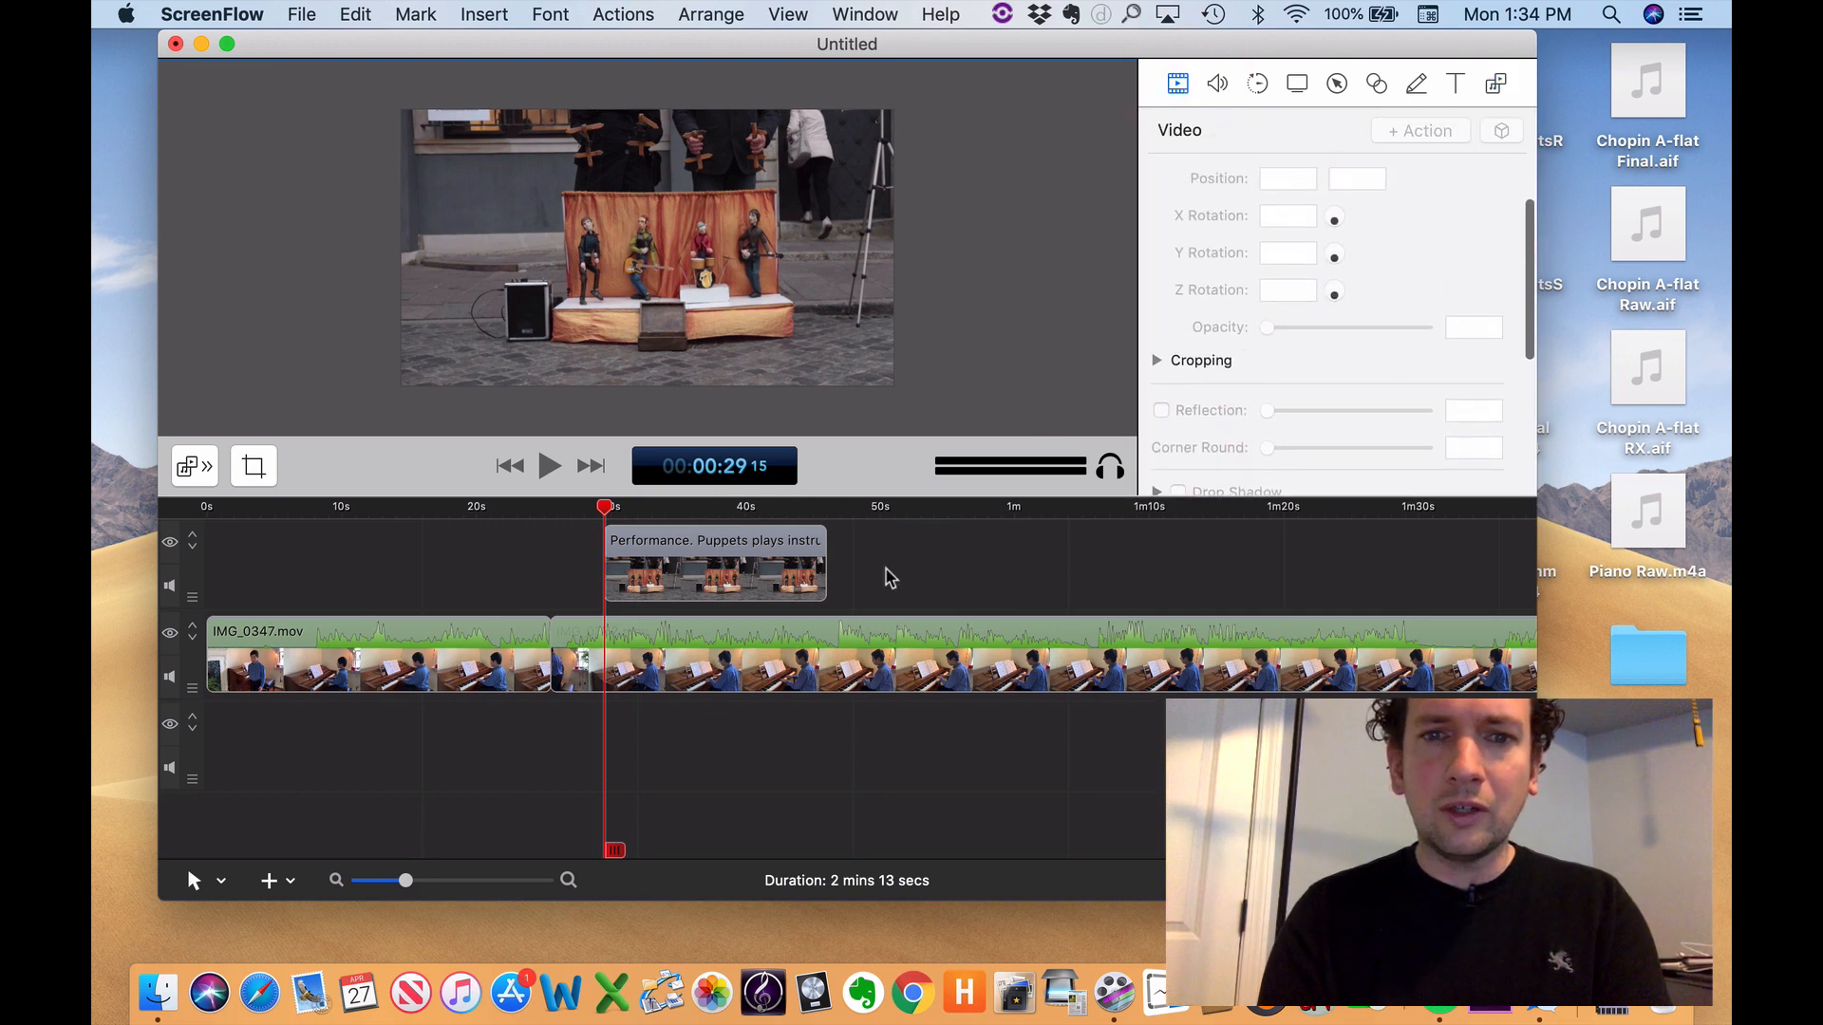
{"action": "left_click", "coordinate": [712, 561]}
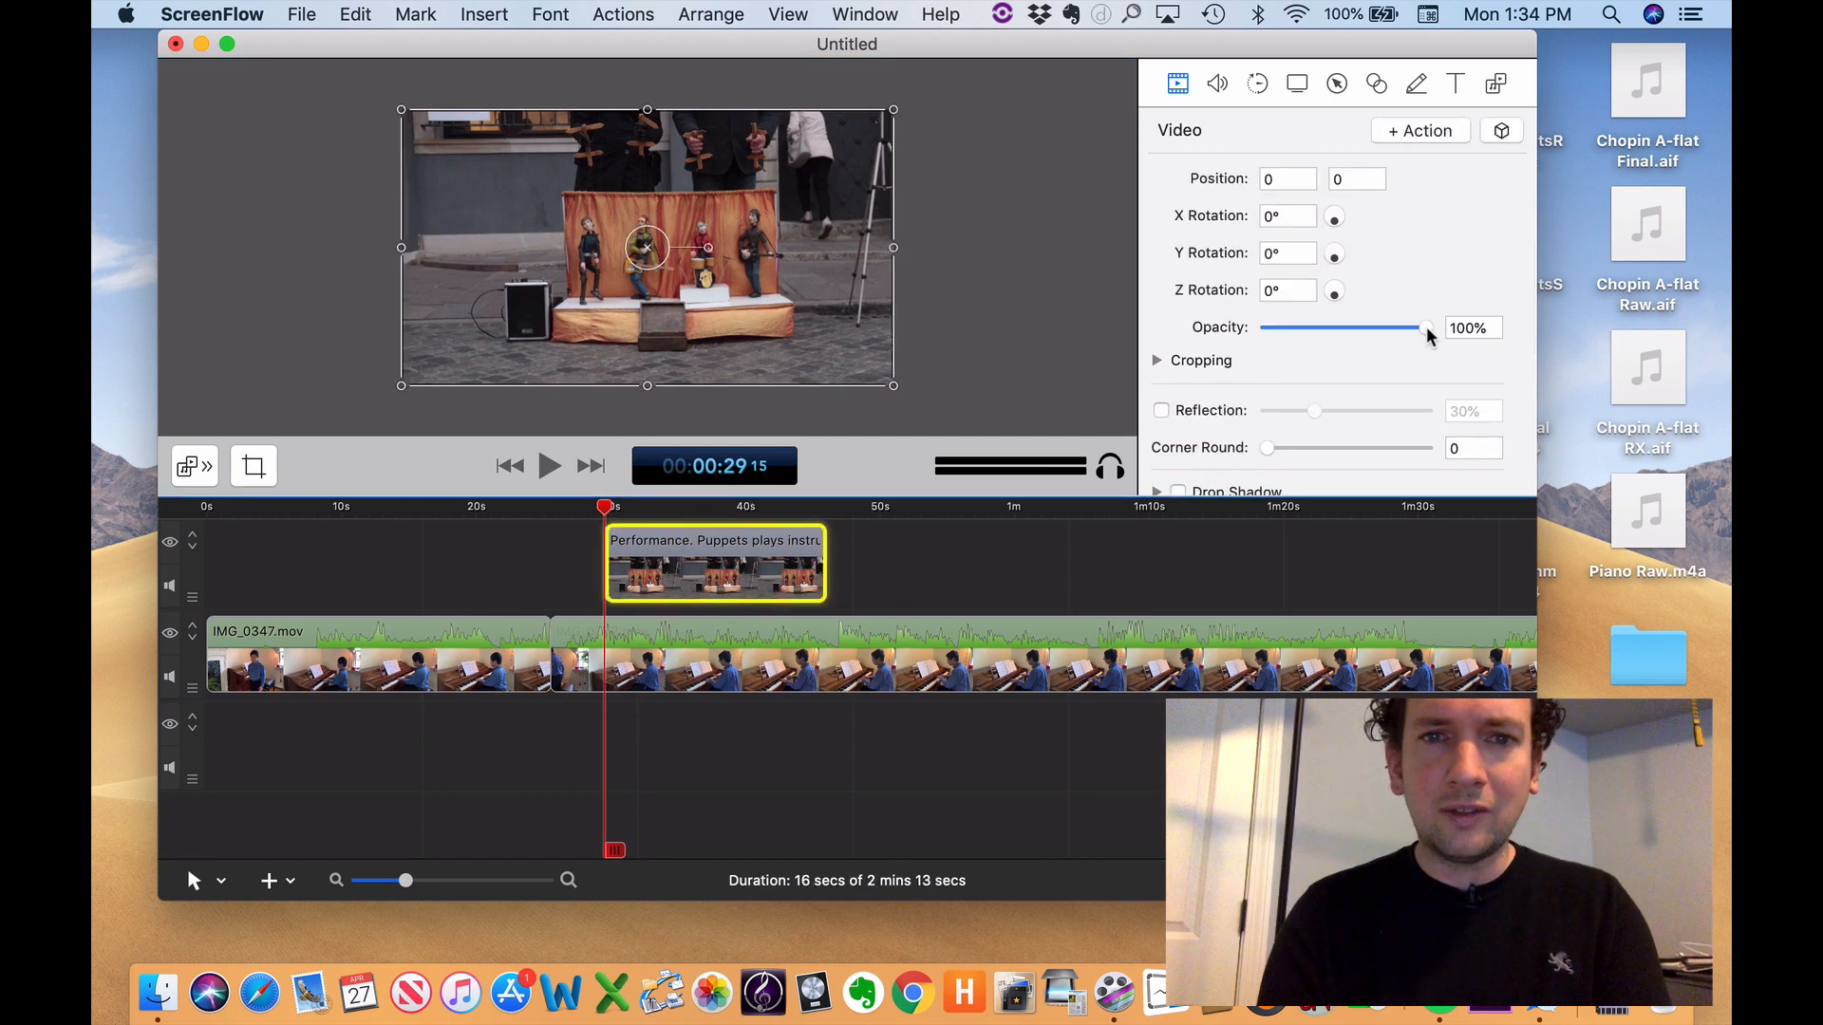
- Lower the puppet clip's opacity to 0
{"action": "mouse_move", "coordinate": [1426, 326]}
{"action": "left_mouse_down"}
{"action": "mouse_move", "coordinate": [1338, 329]}
{"action": "mouse_move", "coordinate": [1460, 333]}
{"action": "left_mouse_up"}
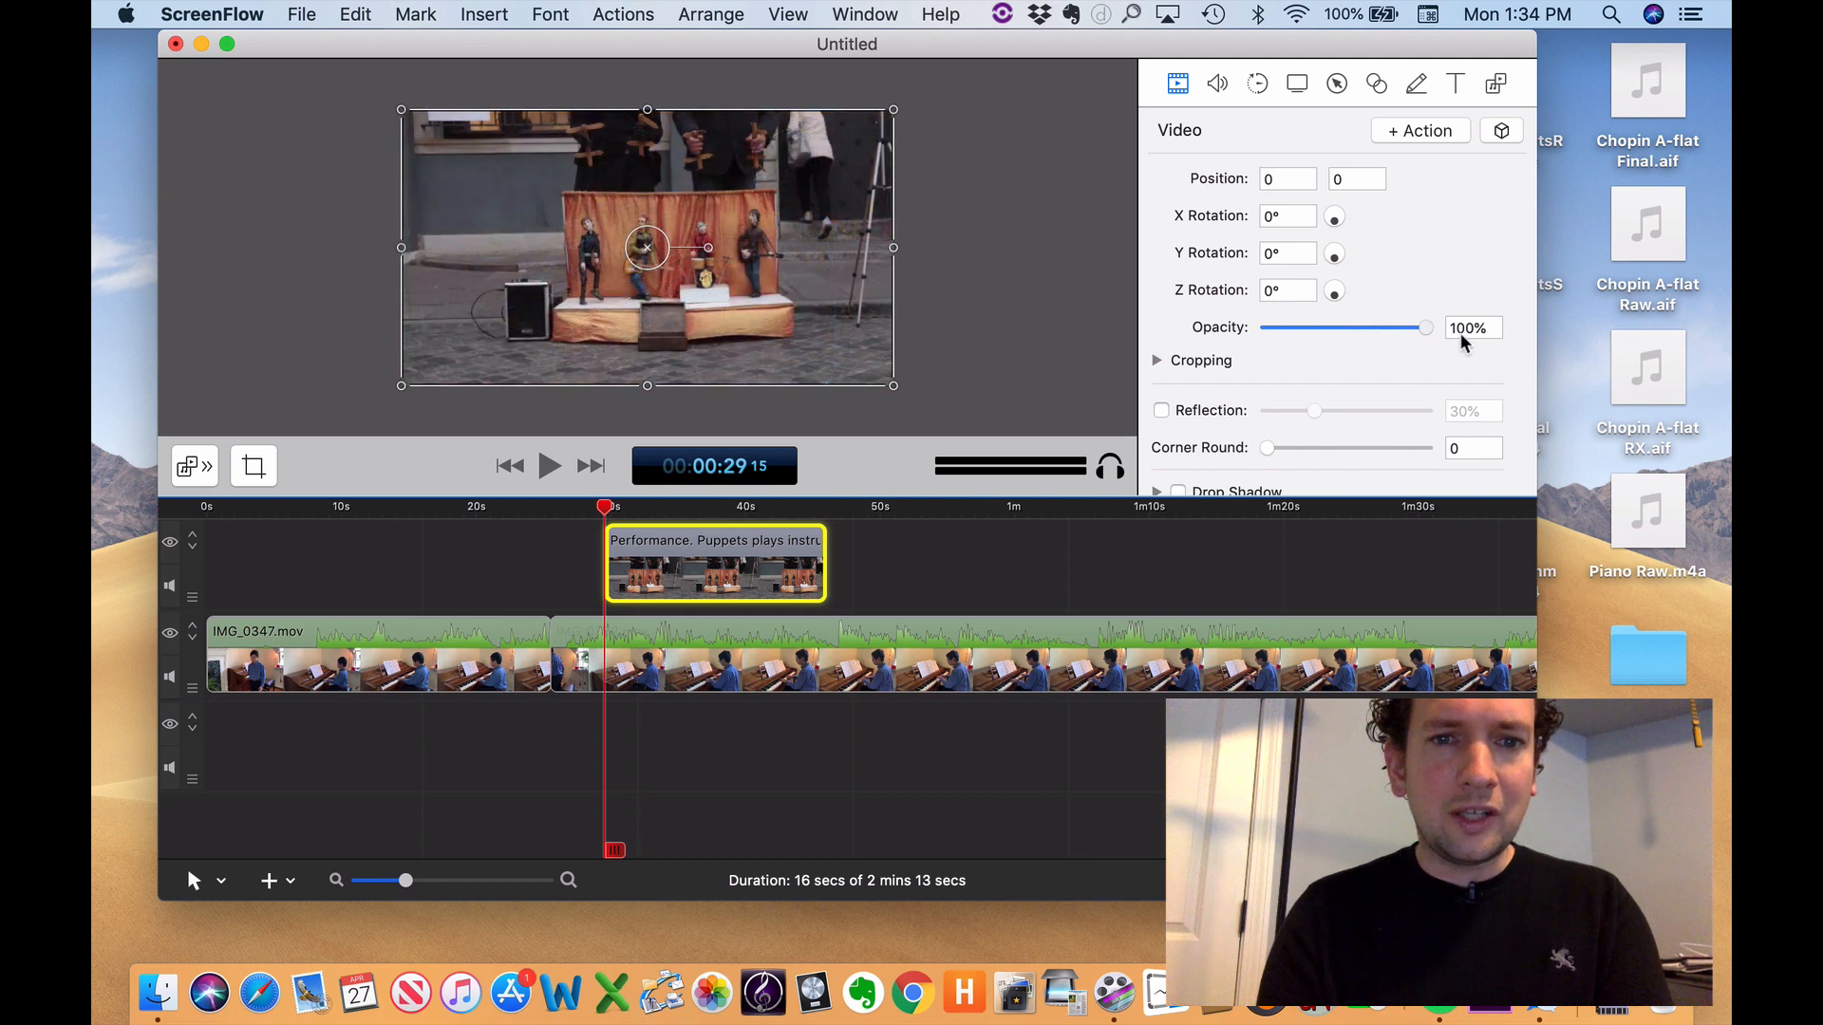
{"action": "left_click", "coordinate": [759, 579]}
{"action": "left_click", "coordinate": [759, 649]}
{"action": "left_click", "coordinate": [759, 575]}
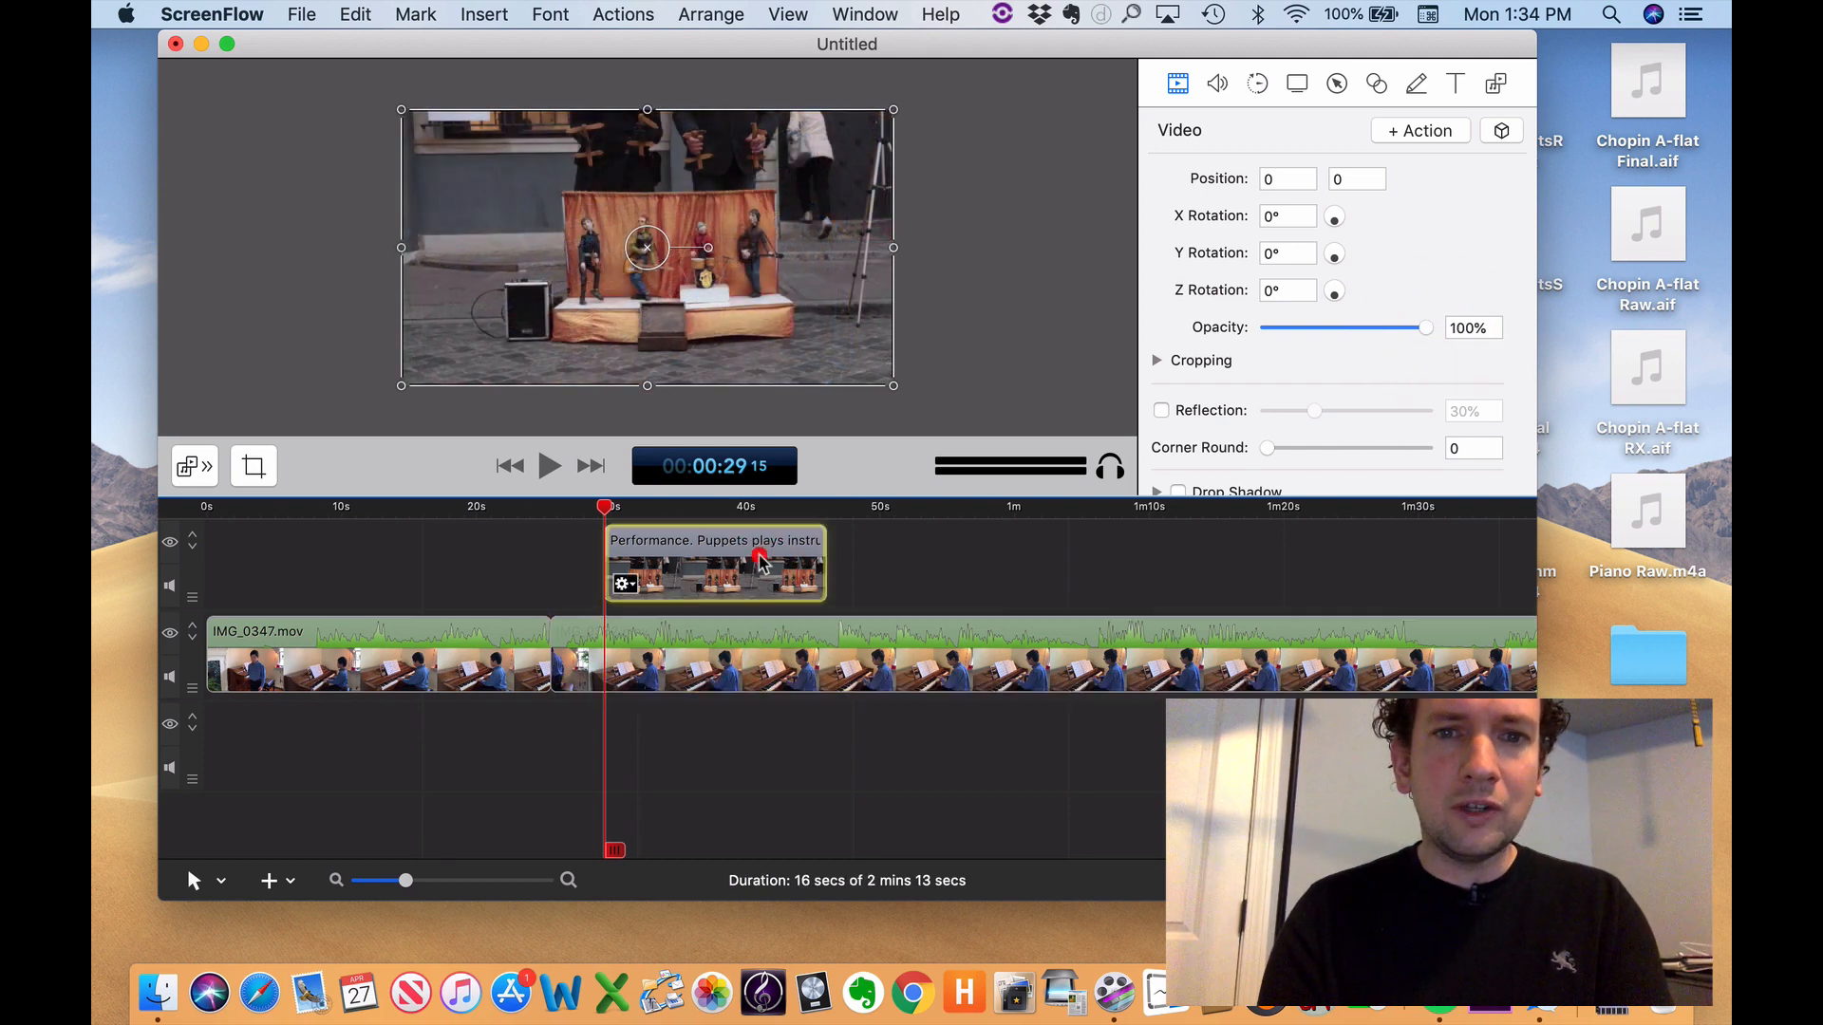
{"action": "left_click_drag", "start_coordinate": [1420, 322], "coordinate": [1241, 344]}
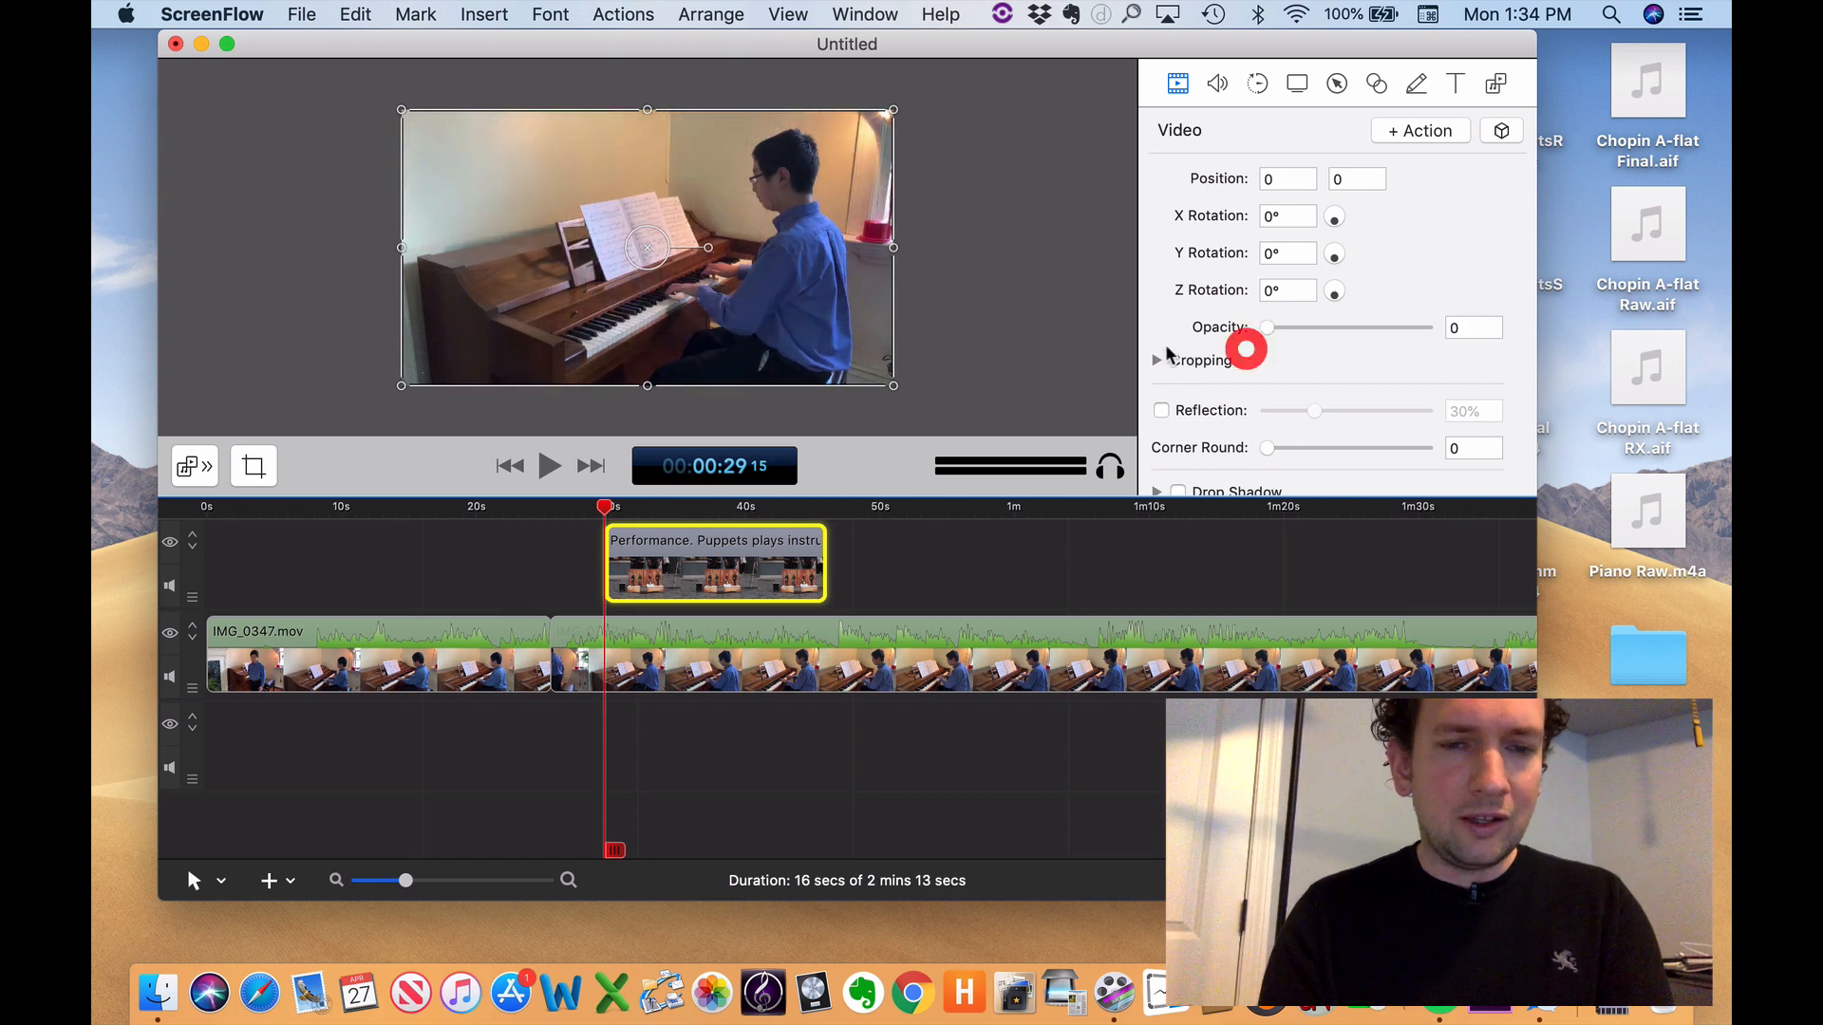
- Add starting and ending transitions to the puppet clip and lengthen the starting transition to about 2 seconds
{"action": "right_click", "coordinate": [701, 558]}
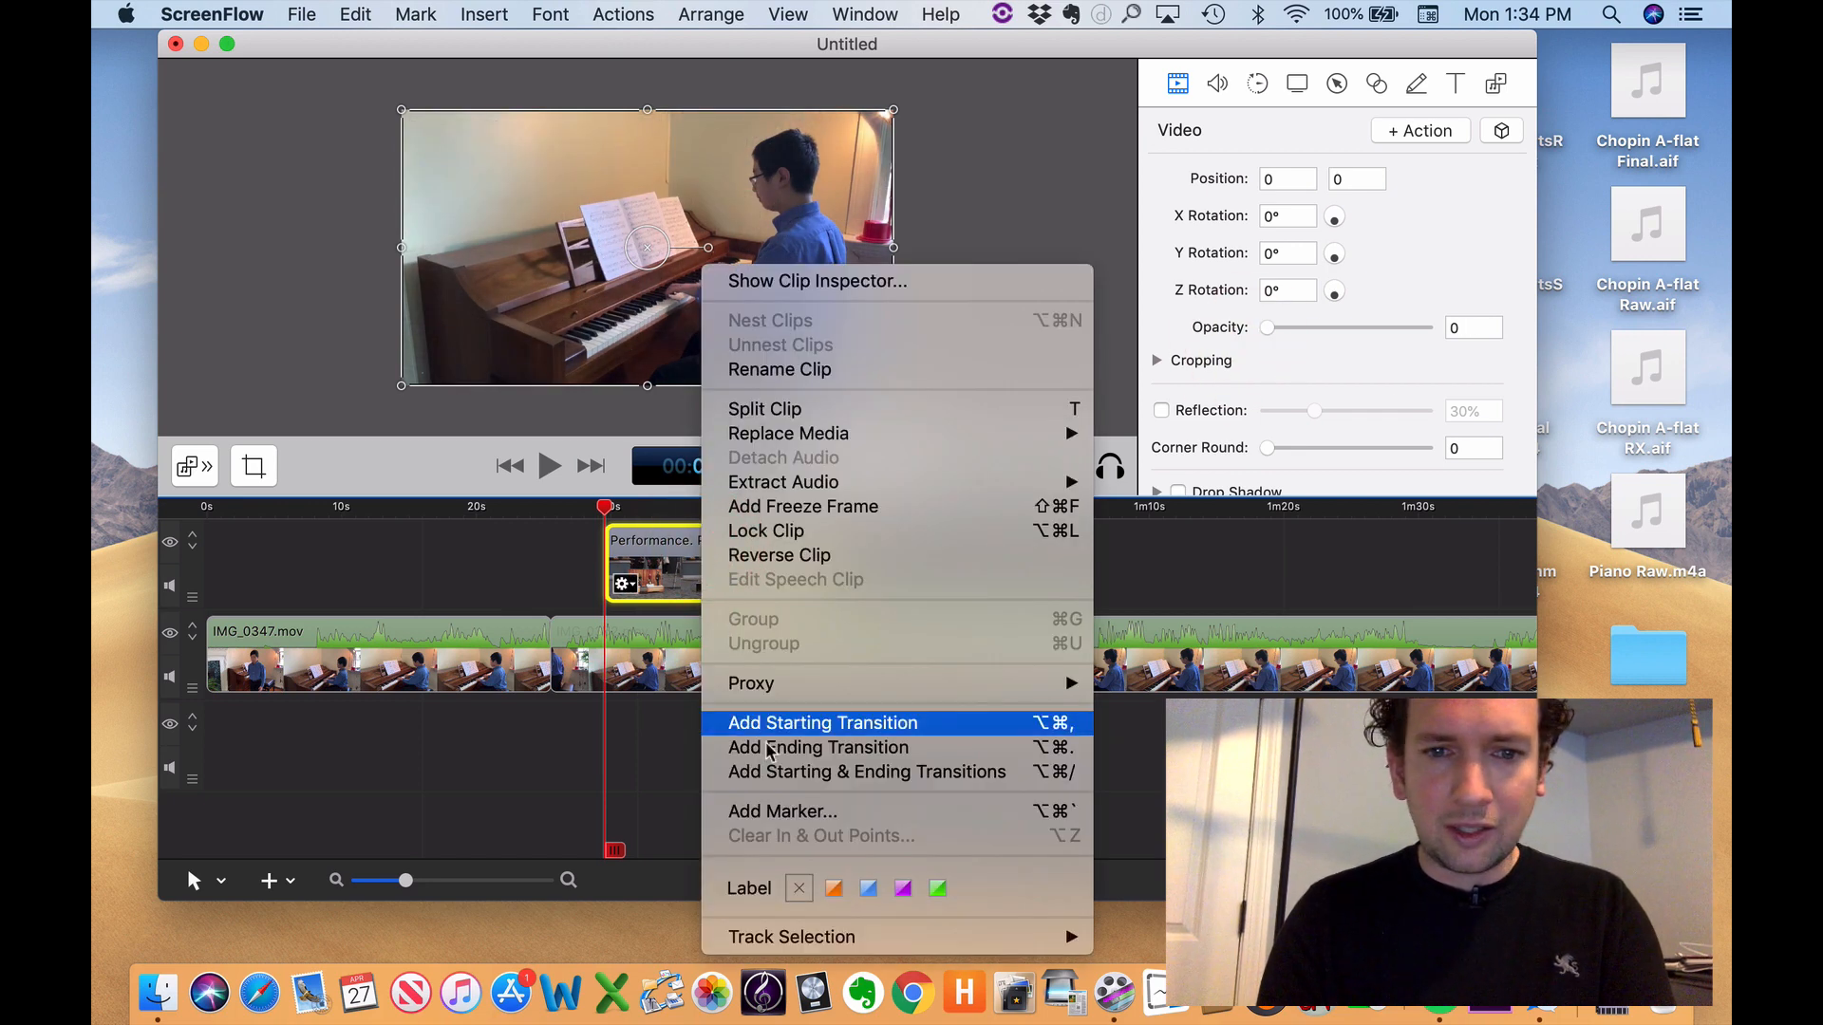
{"action": "left_click", "coordinate": [769, 772]}
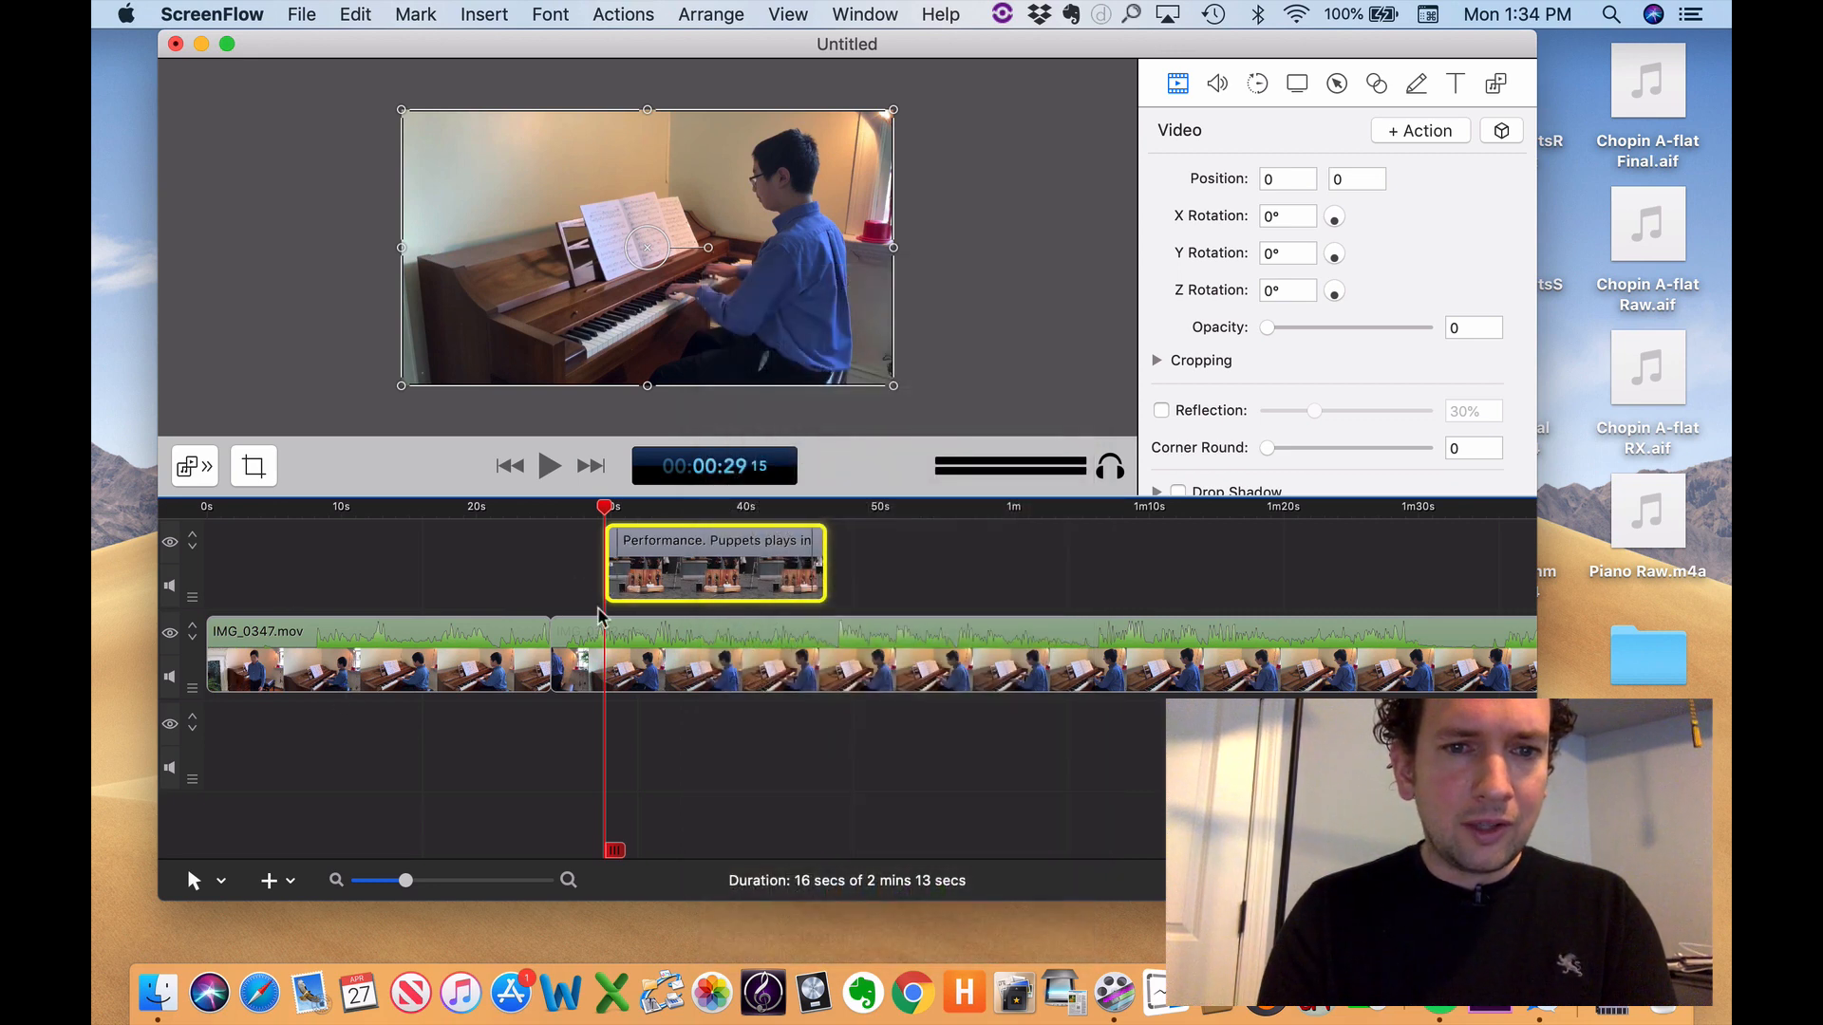
{"action": "left_click_drag", "start_coordinate": [612, 554], "coordinate": [629, 555]}
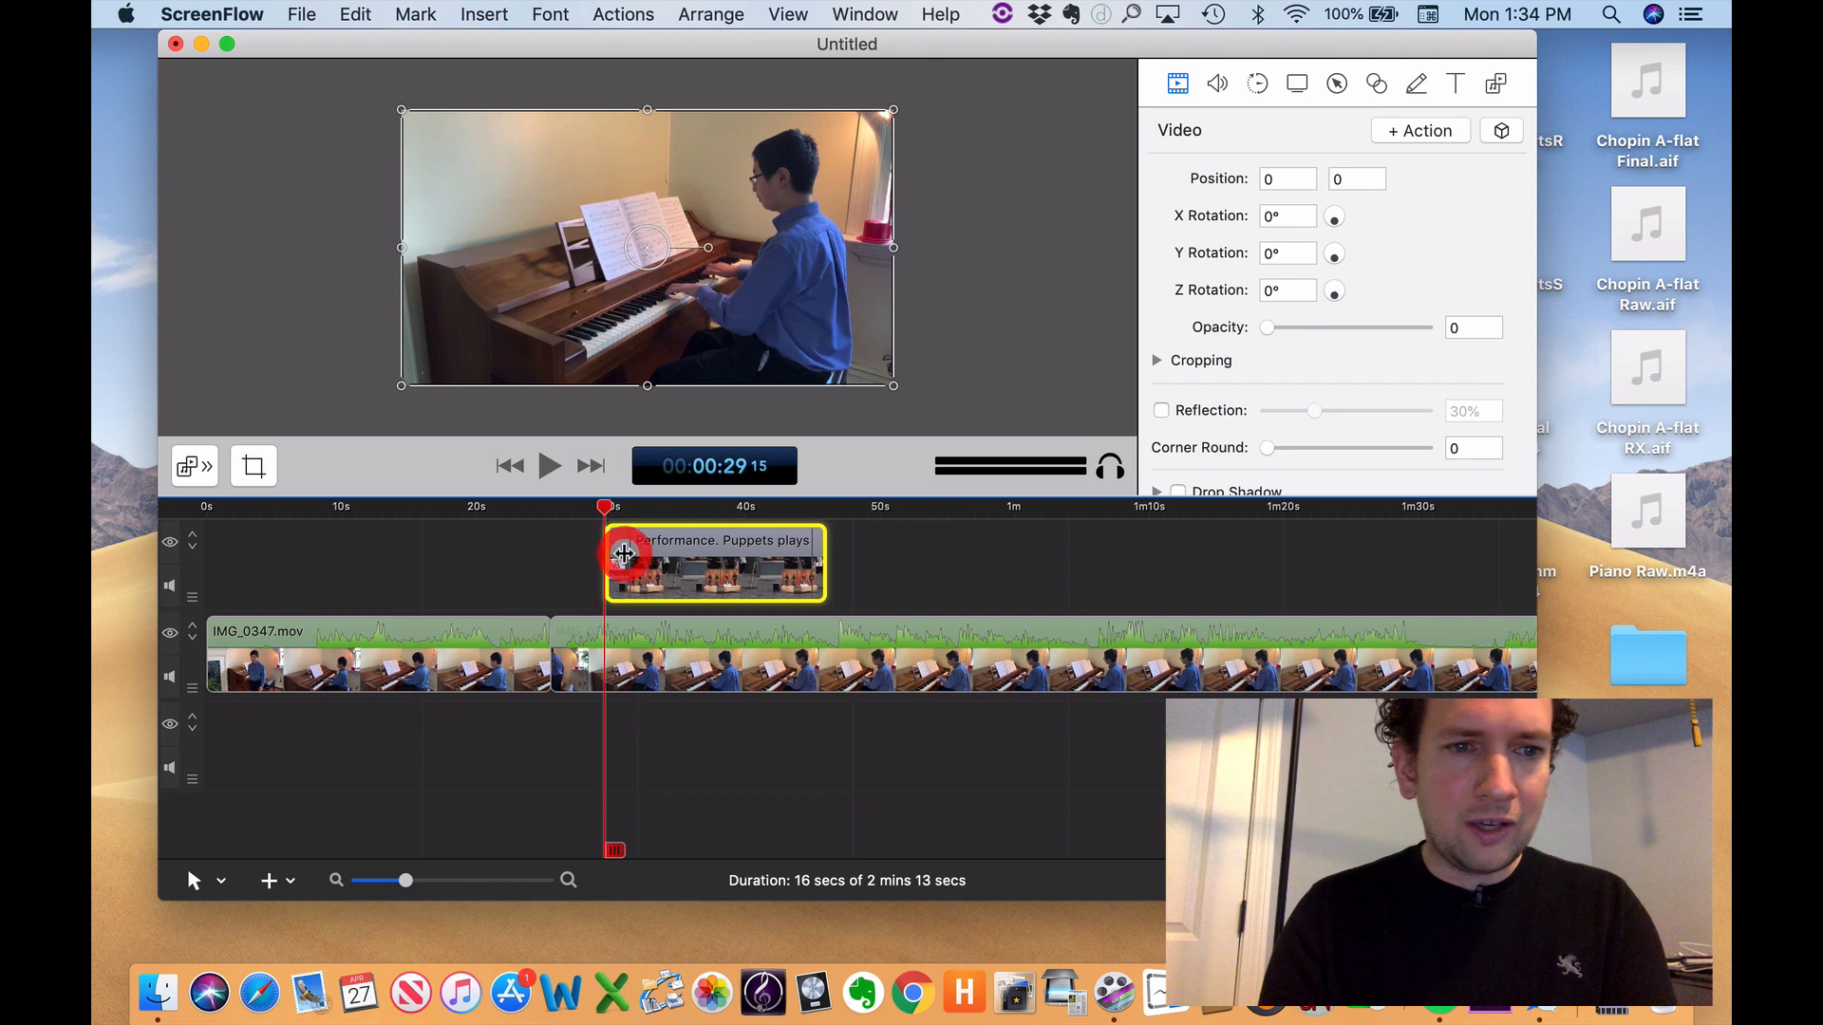
- Hide the piano clips' track and set the puppet clip's opacity to 100%
{"action": "left_click", "coordinate": [171, 634]}
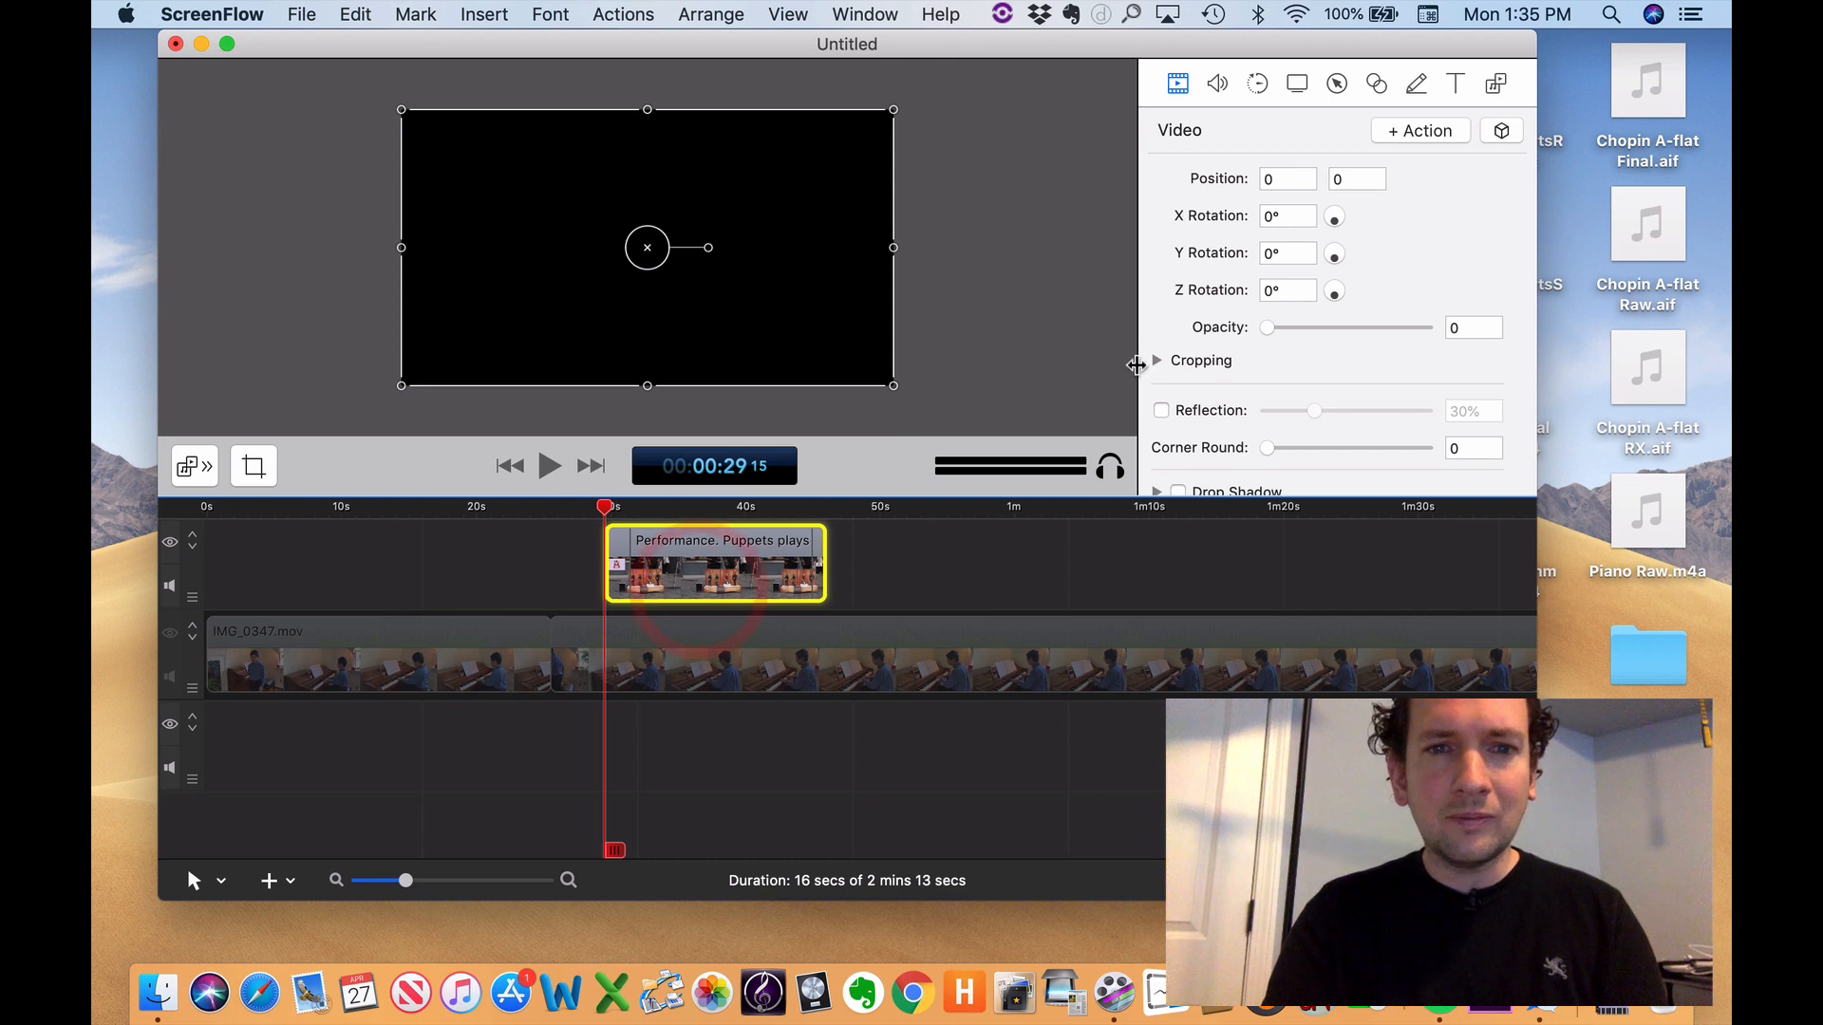
{"action": "key", "text": "space"}
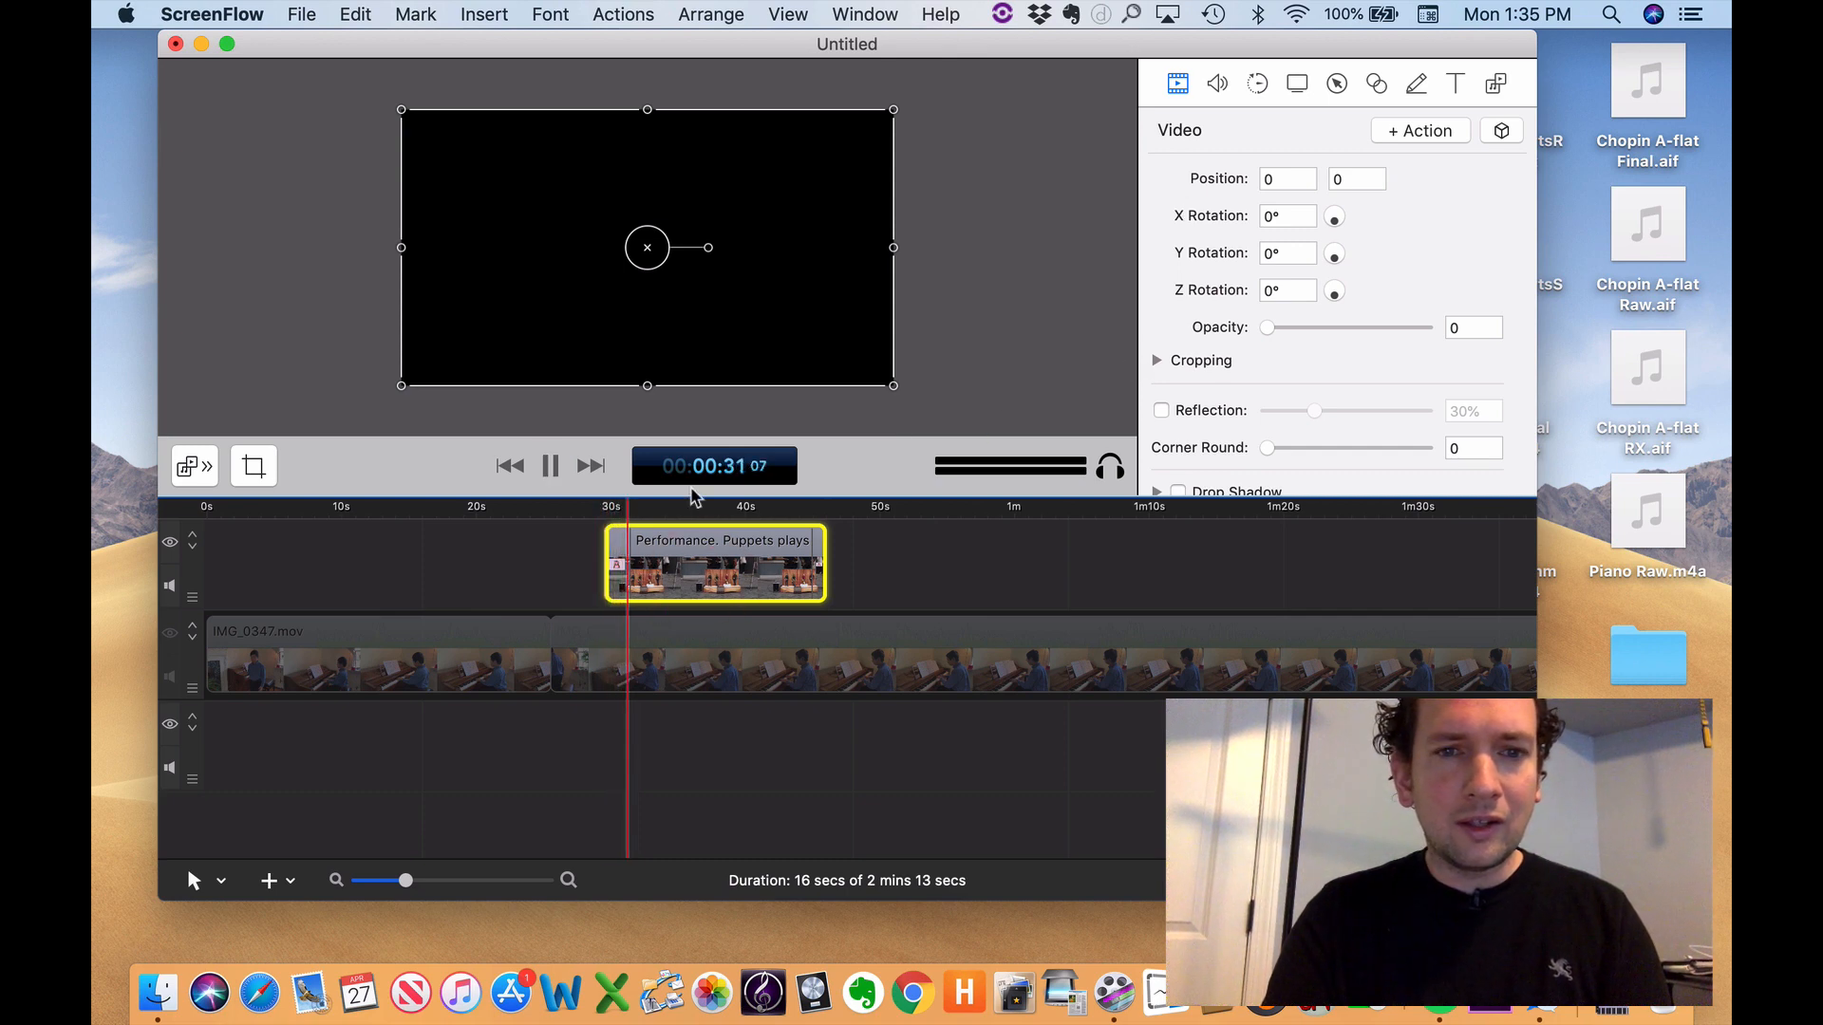
{"action": "key", "text": "space"}
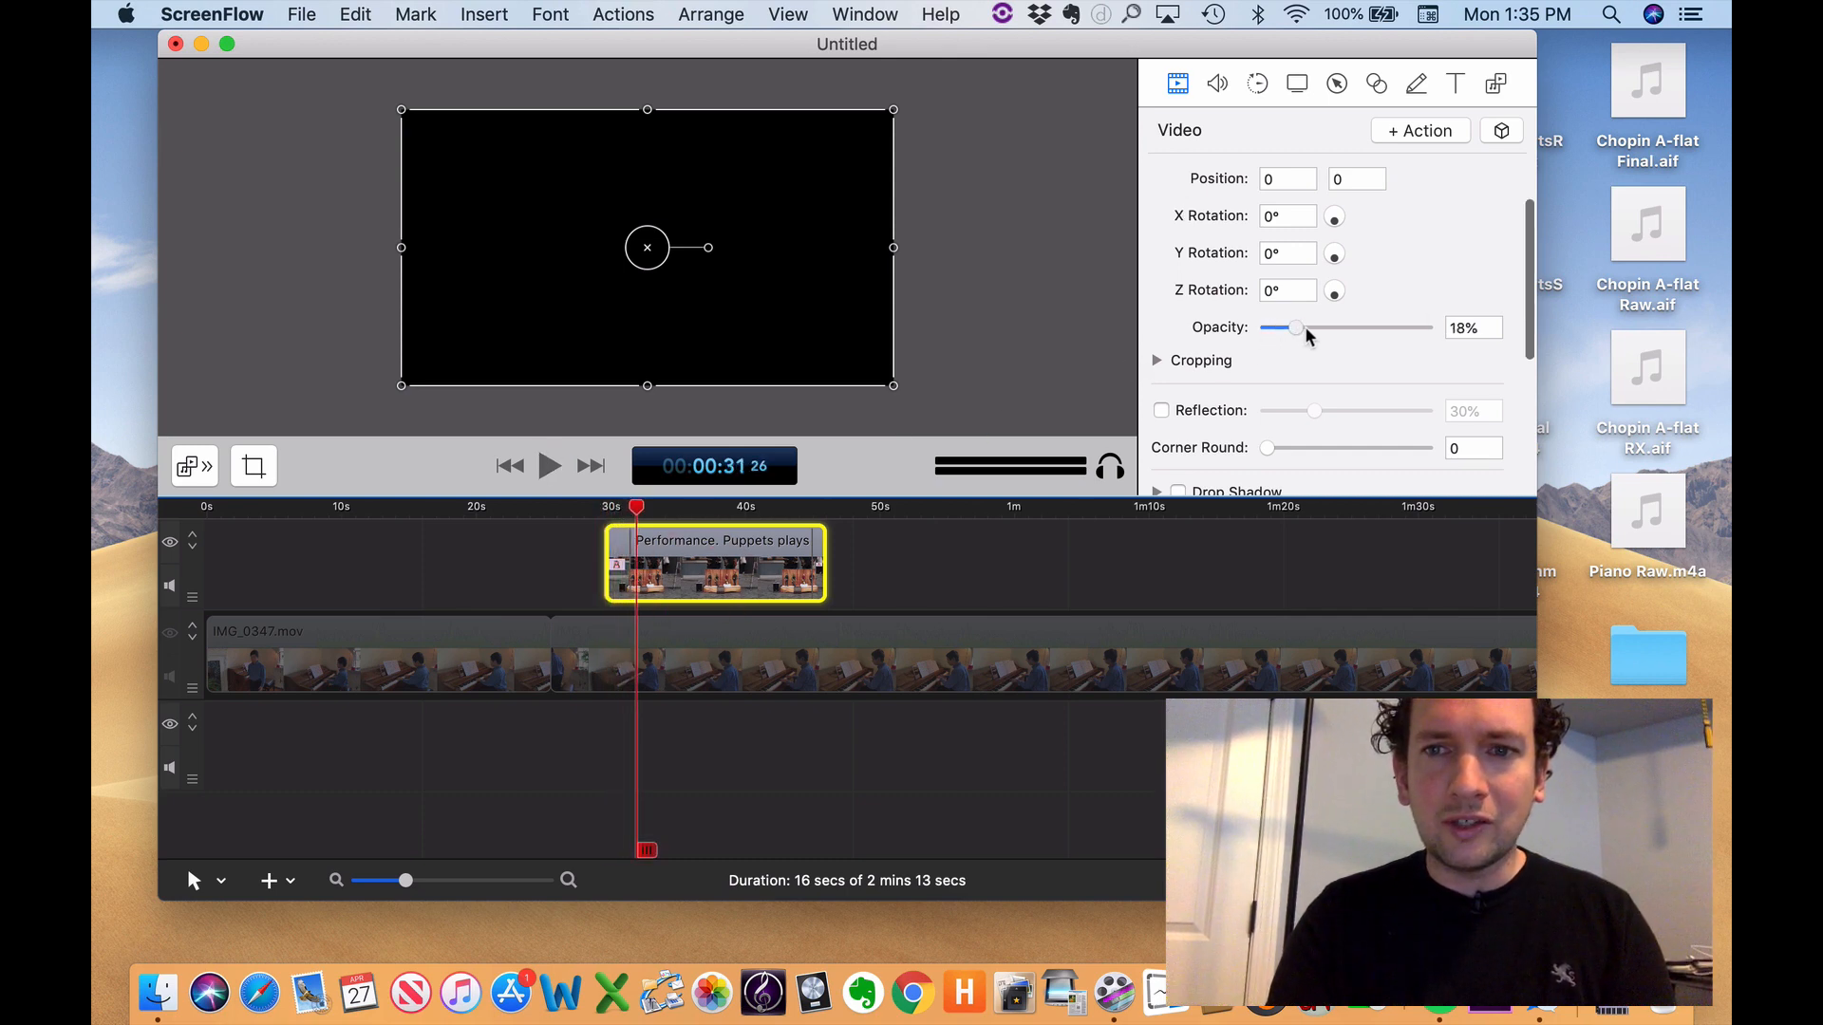
{"action": "left_click_drag", "start_coordinate": [1304, 327], "coordinate": [1450, 326]}
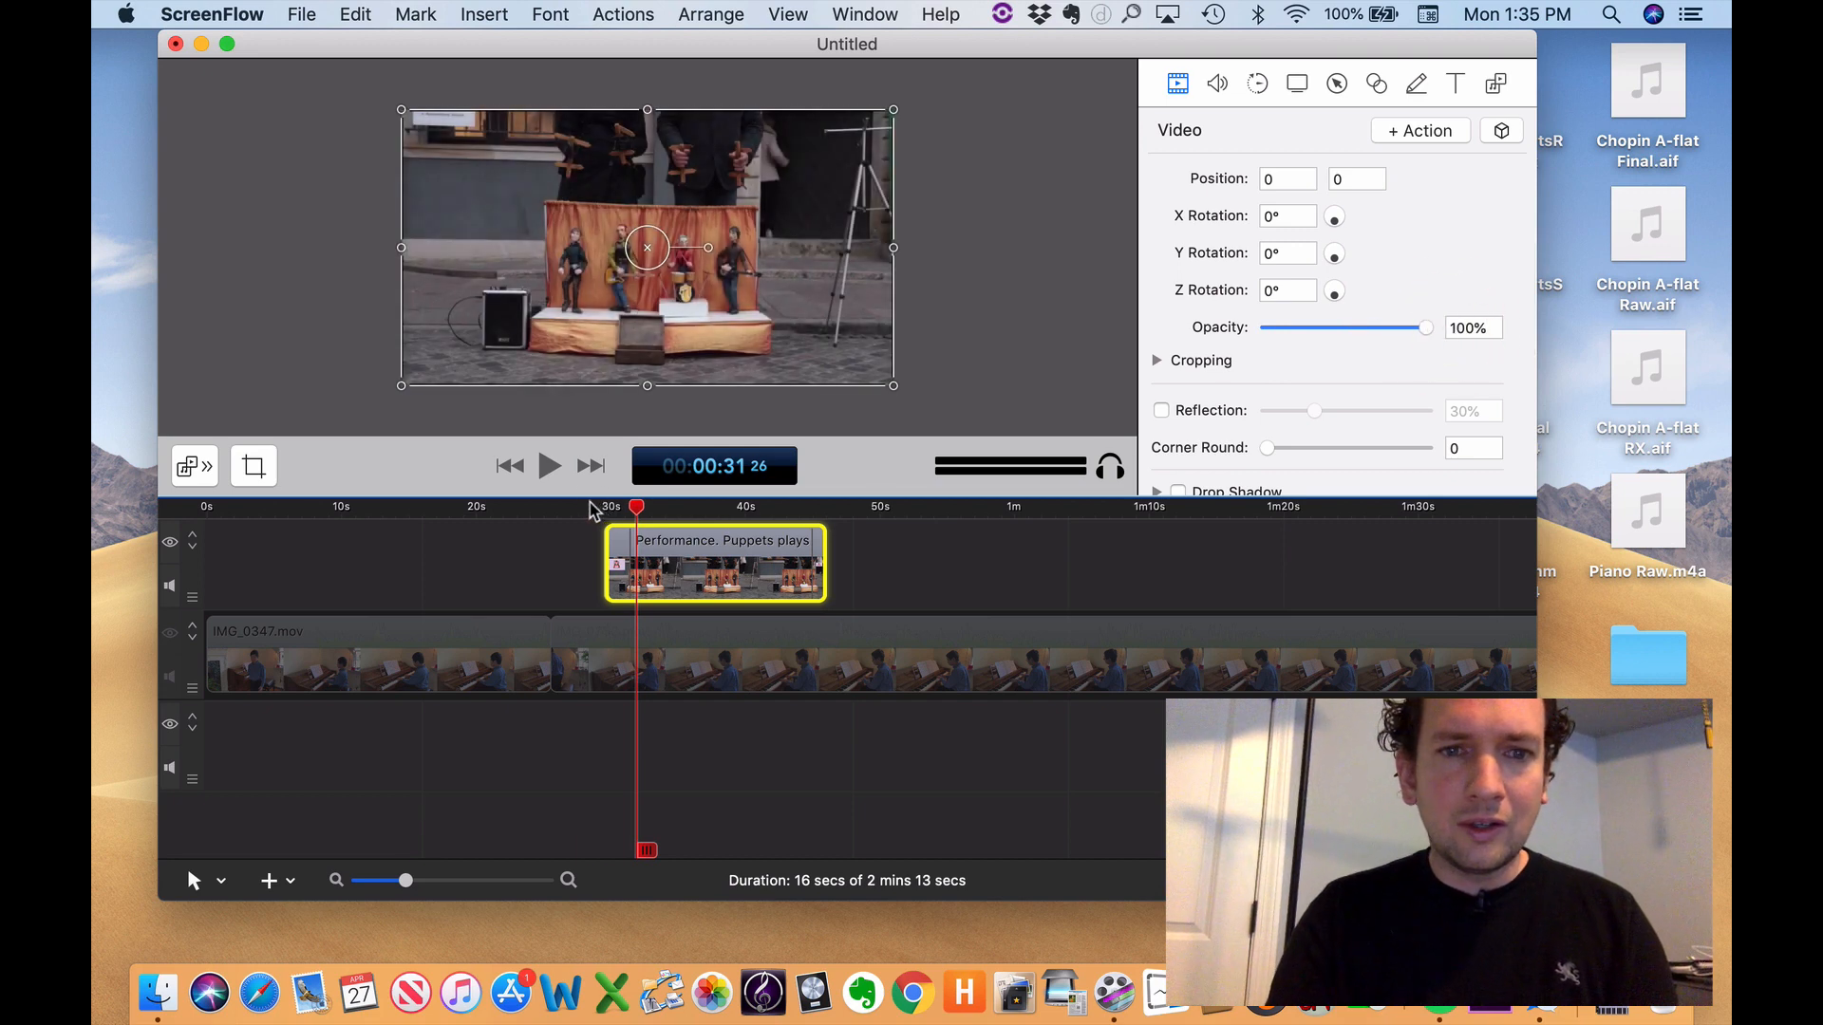
- Play the beginning and end of the puppet clip to check its starting and ending transitions
{"action": "left_click", "coordinate": [589, 509]}
{"action": "key", "text": "space"}
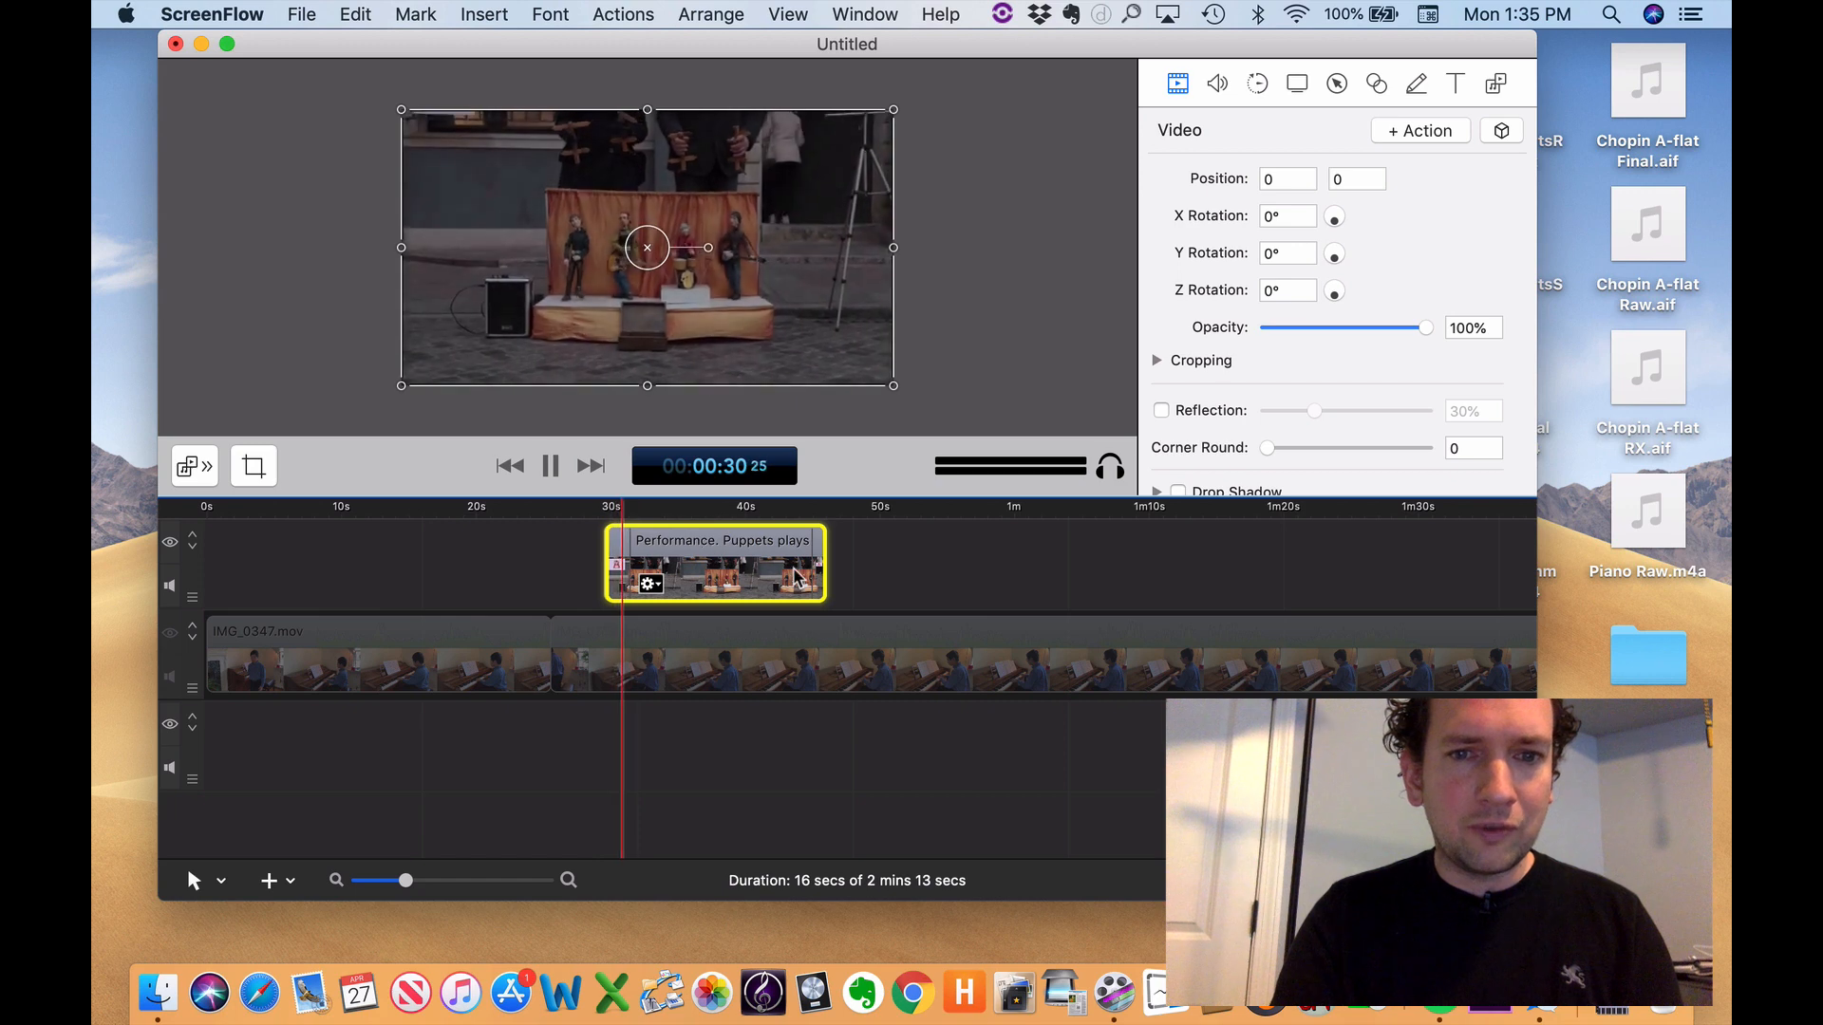
{"action": "left_click", "coordinate": [786, 517]}
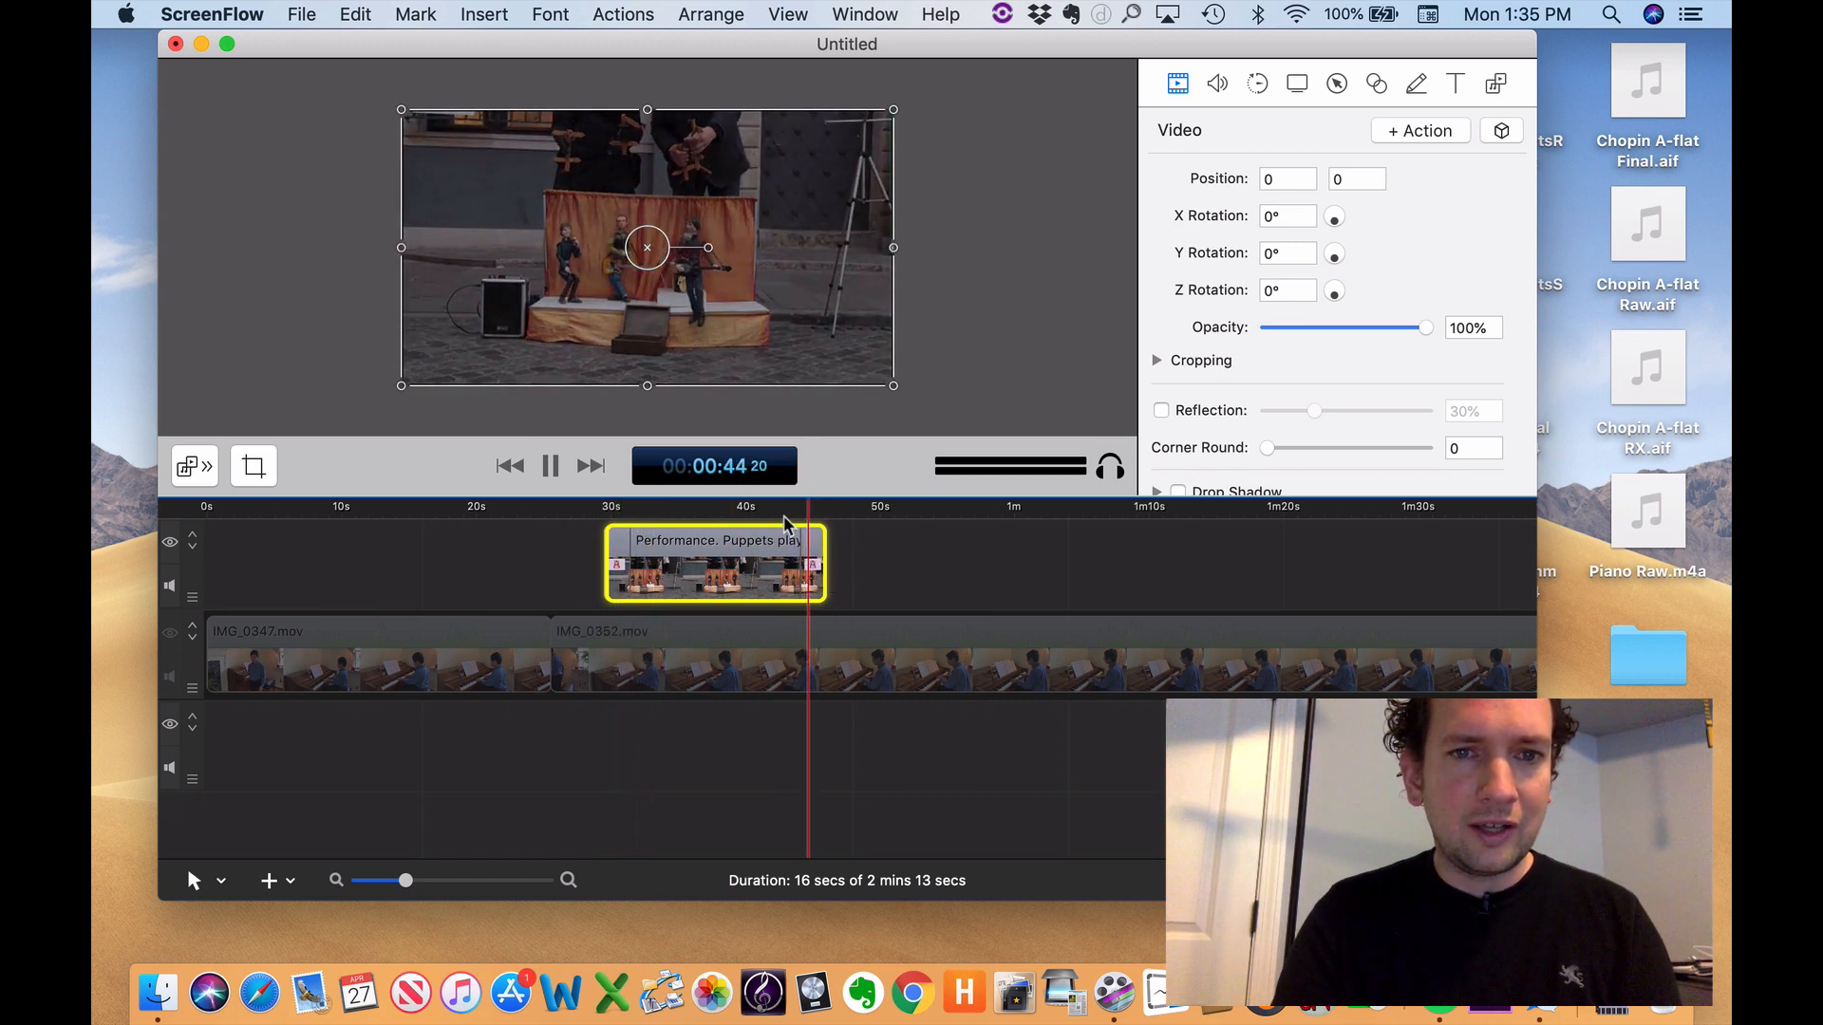
{"action": "key", "text": "space"}
- Browse the available transition styles and change the puppet clip's starting transition from Cross Dissolve to Flash
{"action": "key", "text": "super+="}
{"action": "key", "text": "super+="}
{"action": "key", "text": "super+="}
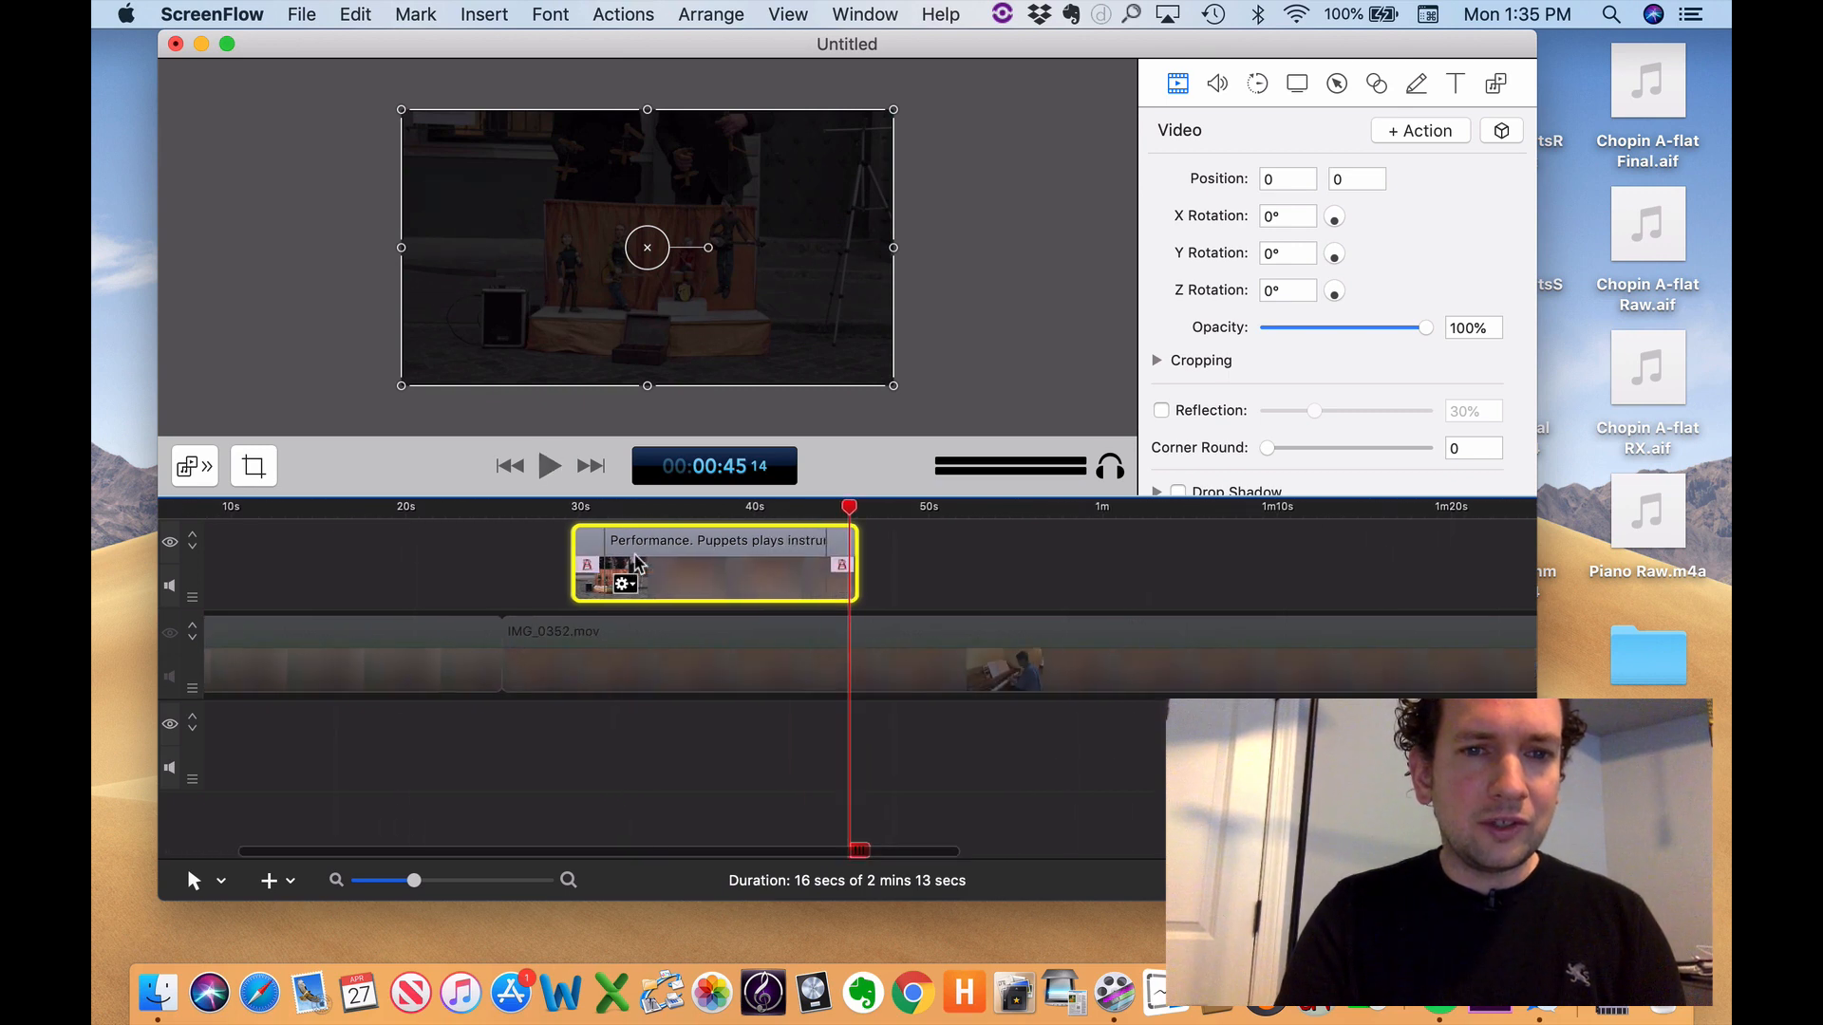
{"action": "scroll", "coordinate": [636, 562], "scroll_direction": "left", "scroll_amount": 4}
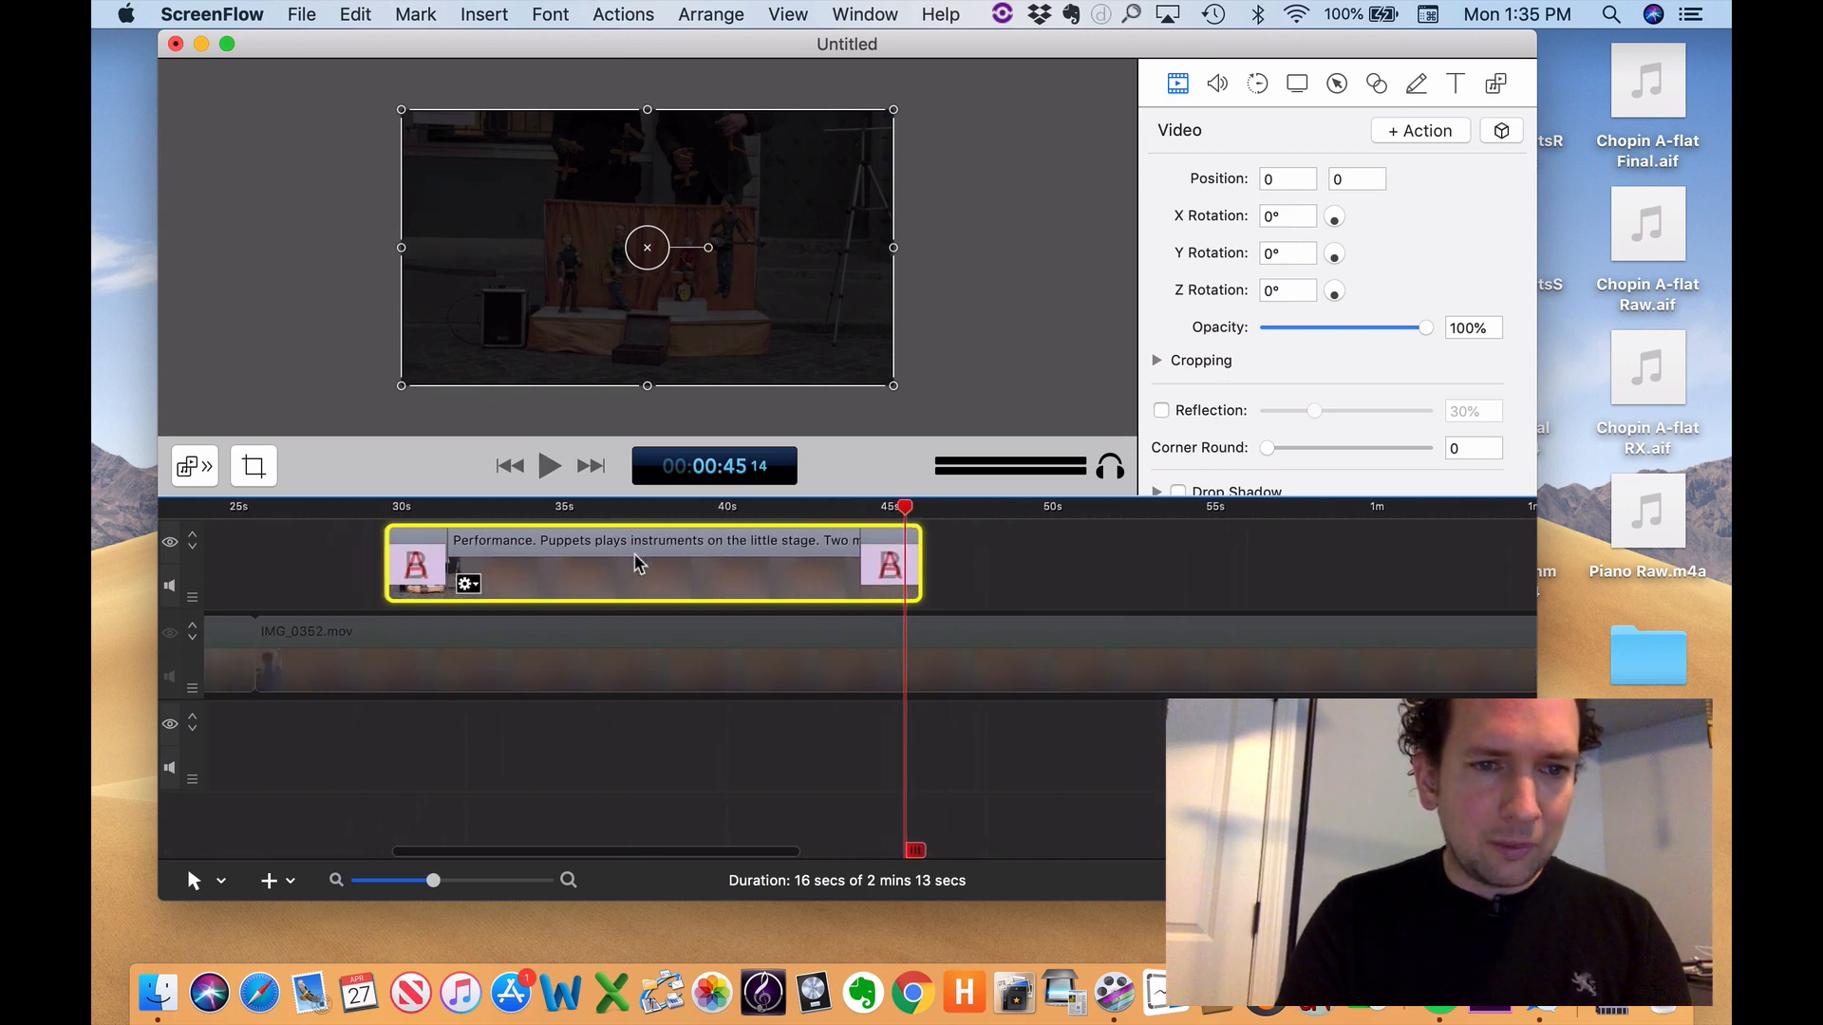
{"action": "double_click", "coordinate": [553, 573]}
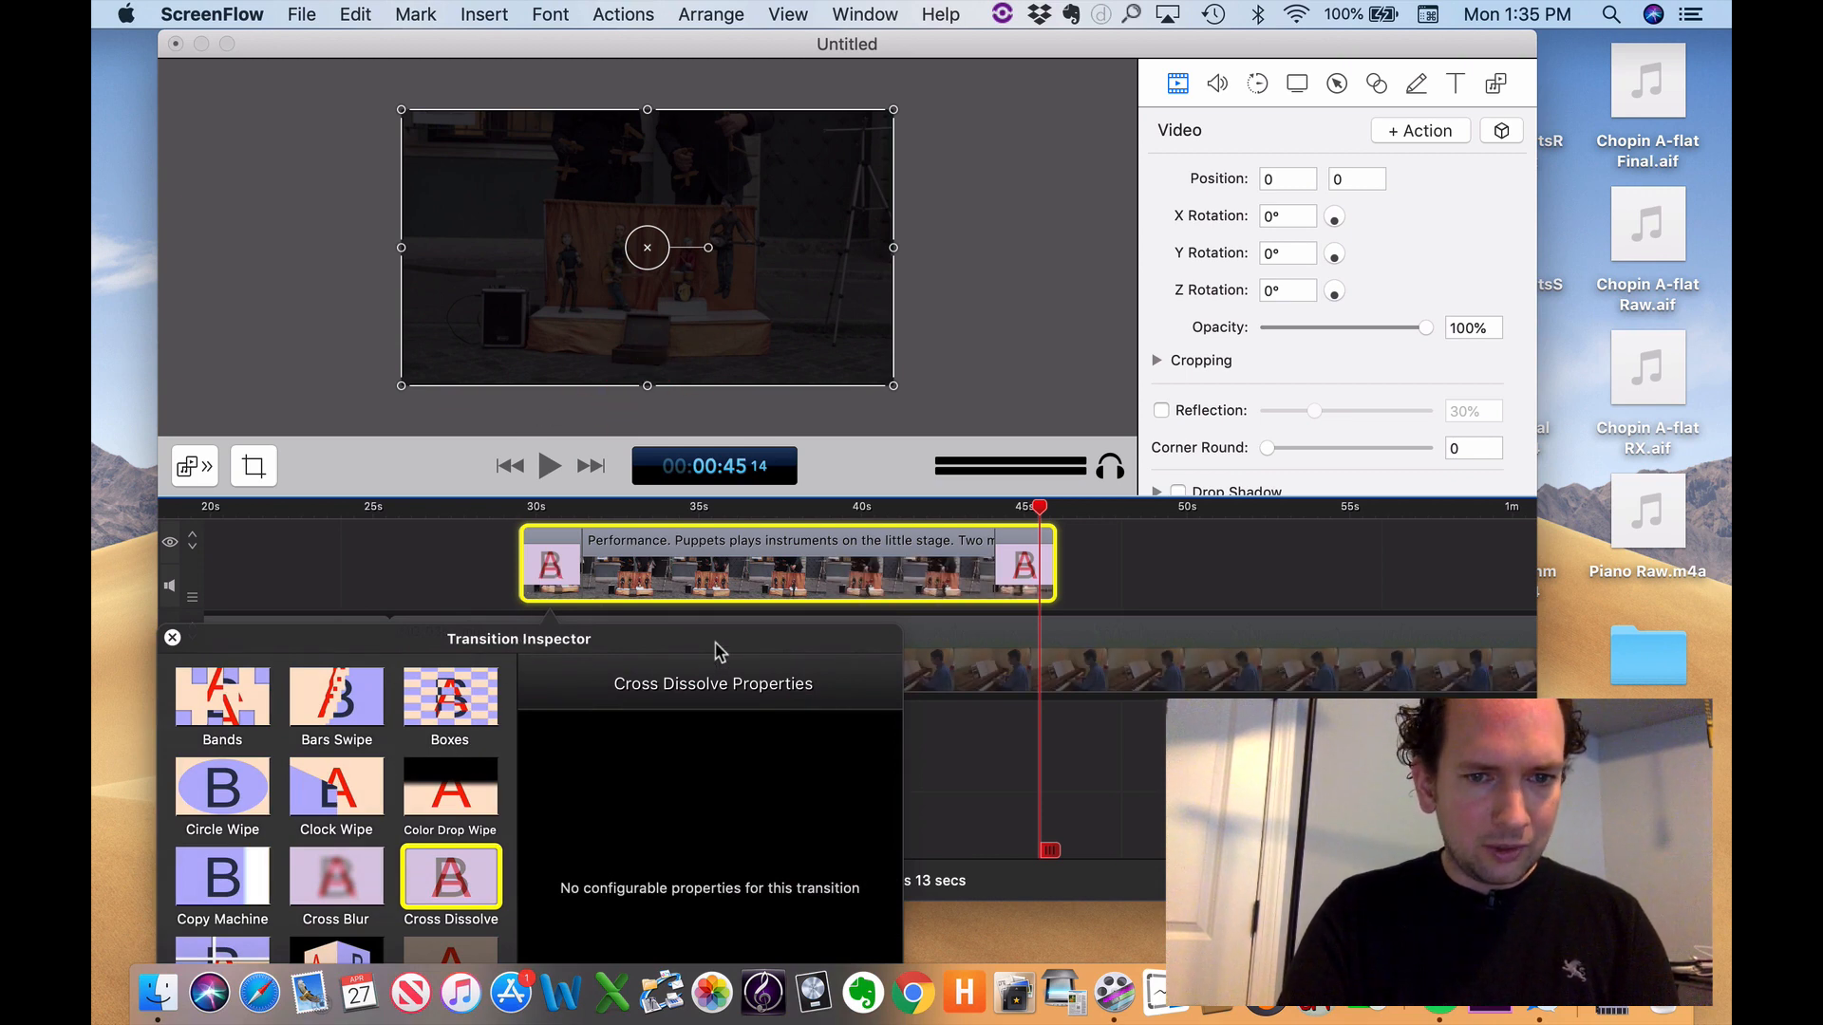
{"action": "scroll", "coordinate": [358, 866], "scroll_direction": "down", "scroll_amount": 5}
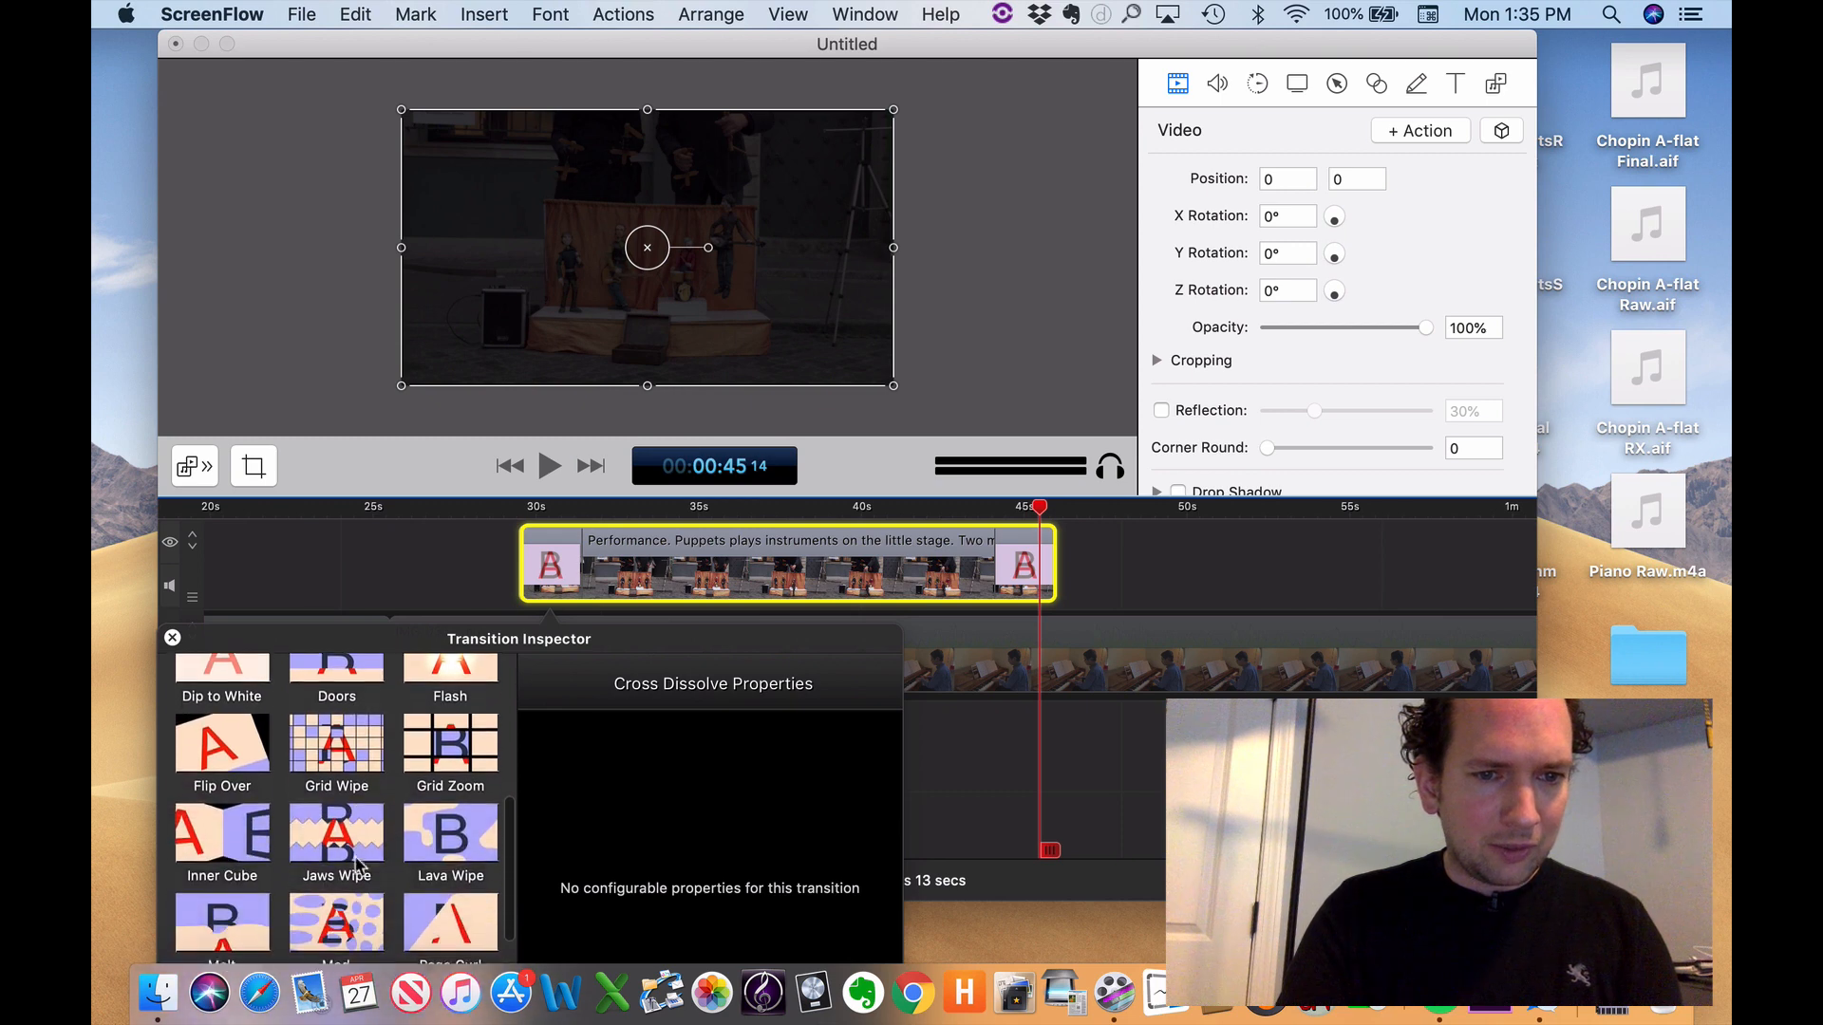
{"action": "scroll", "coordinate": [359, 865], "scroll_direction": "down", "scroll_amount": 5}
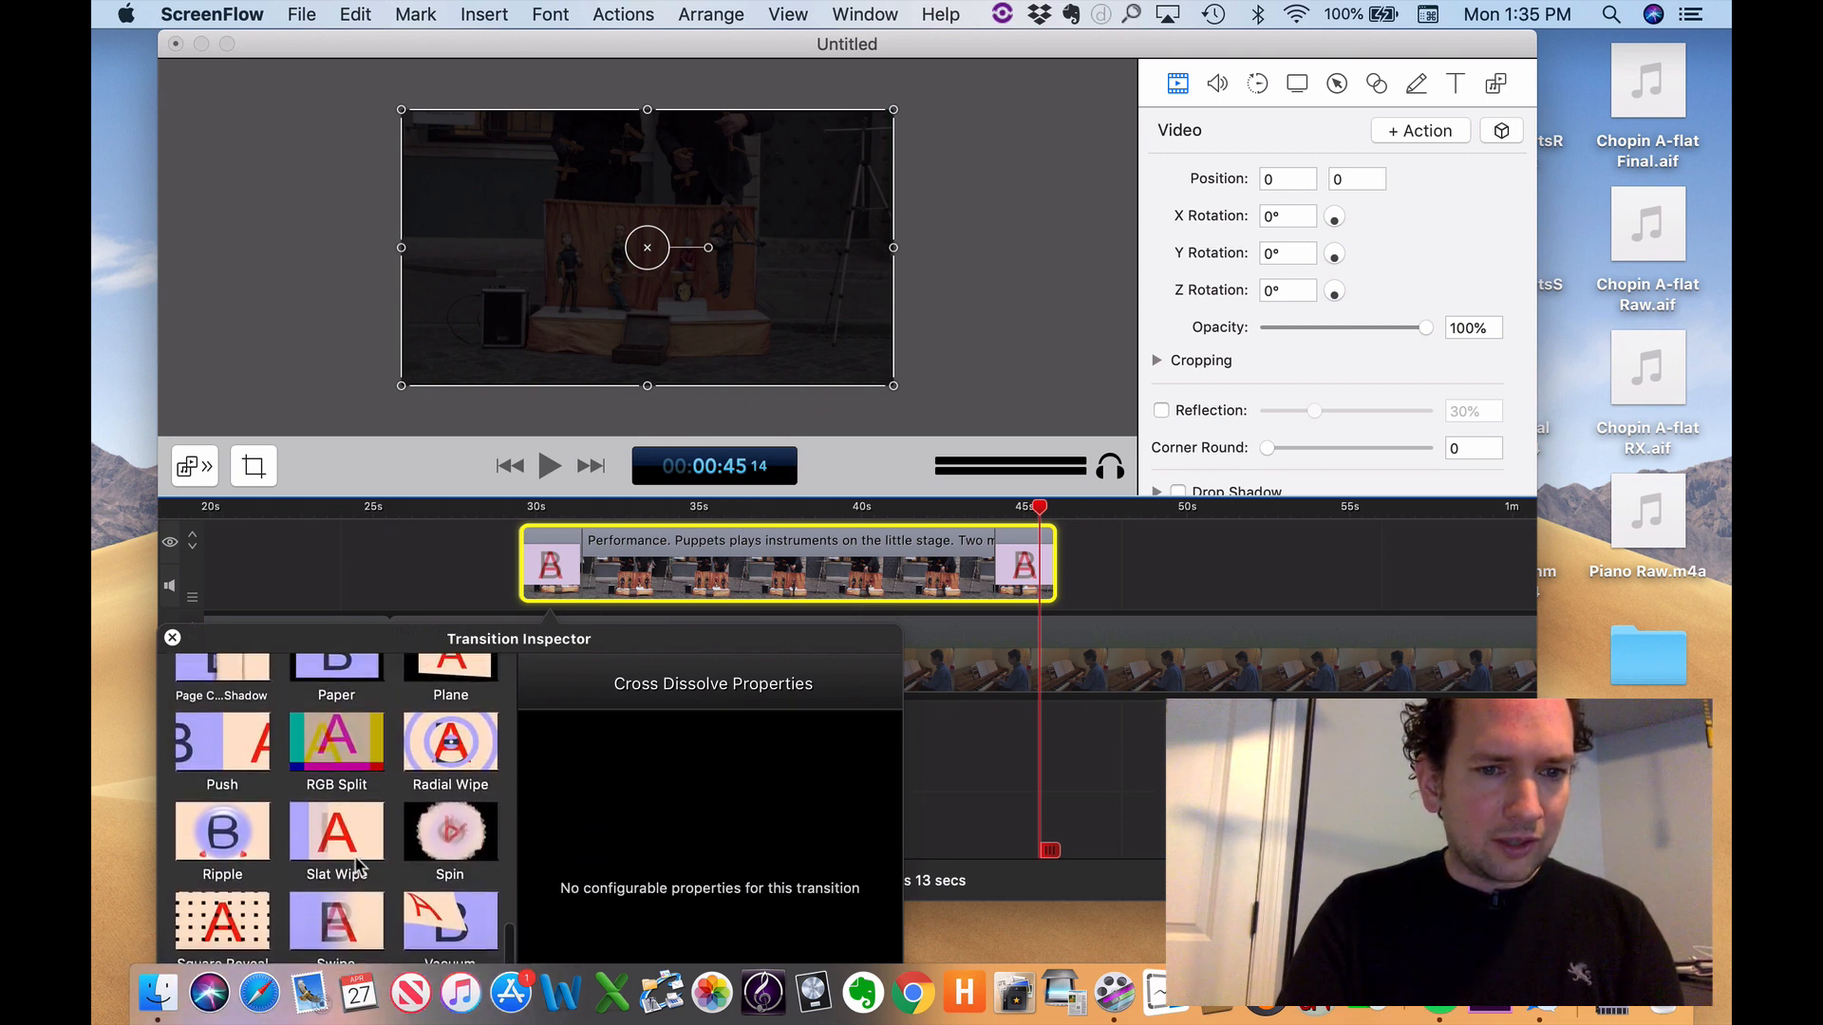
{"action": "scroll", "coordinate": [359, 866], "scroll_direction": "up", "scroll_amount": 8}
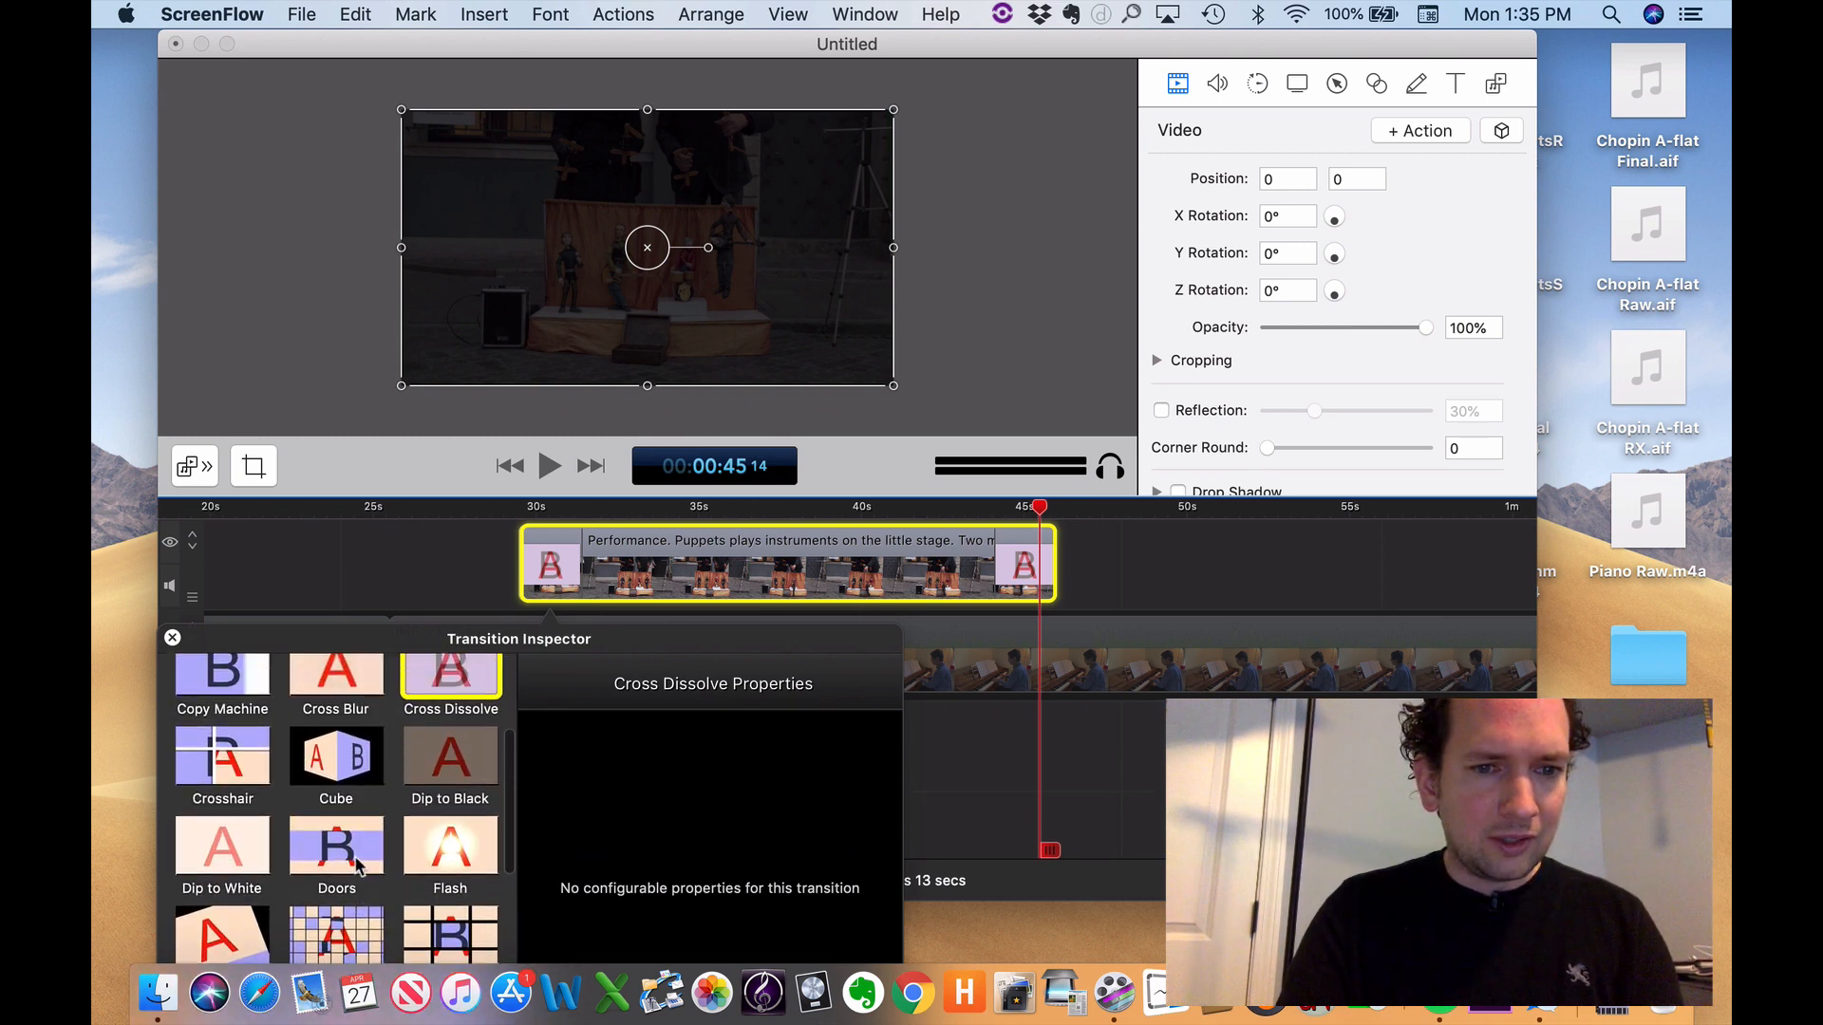
{"action": "left_click", "coordinate": [458, 842]}
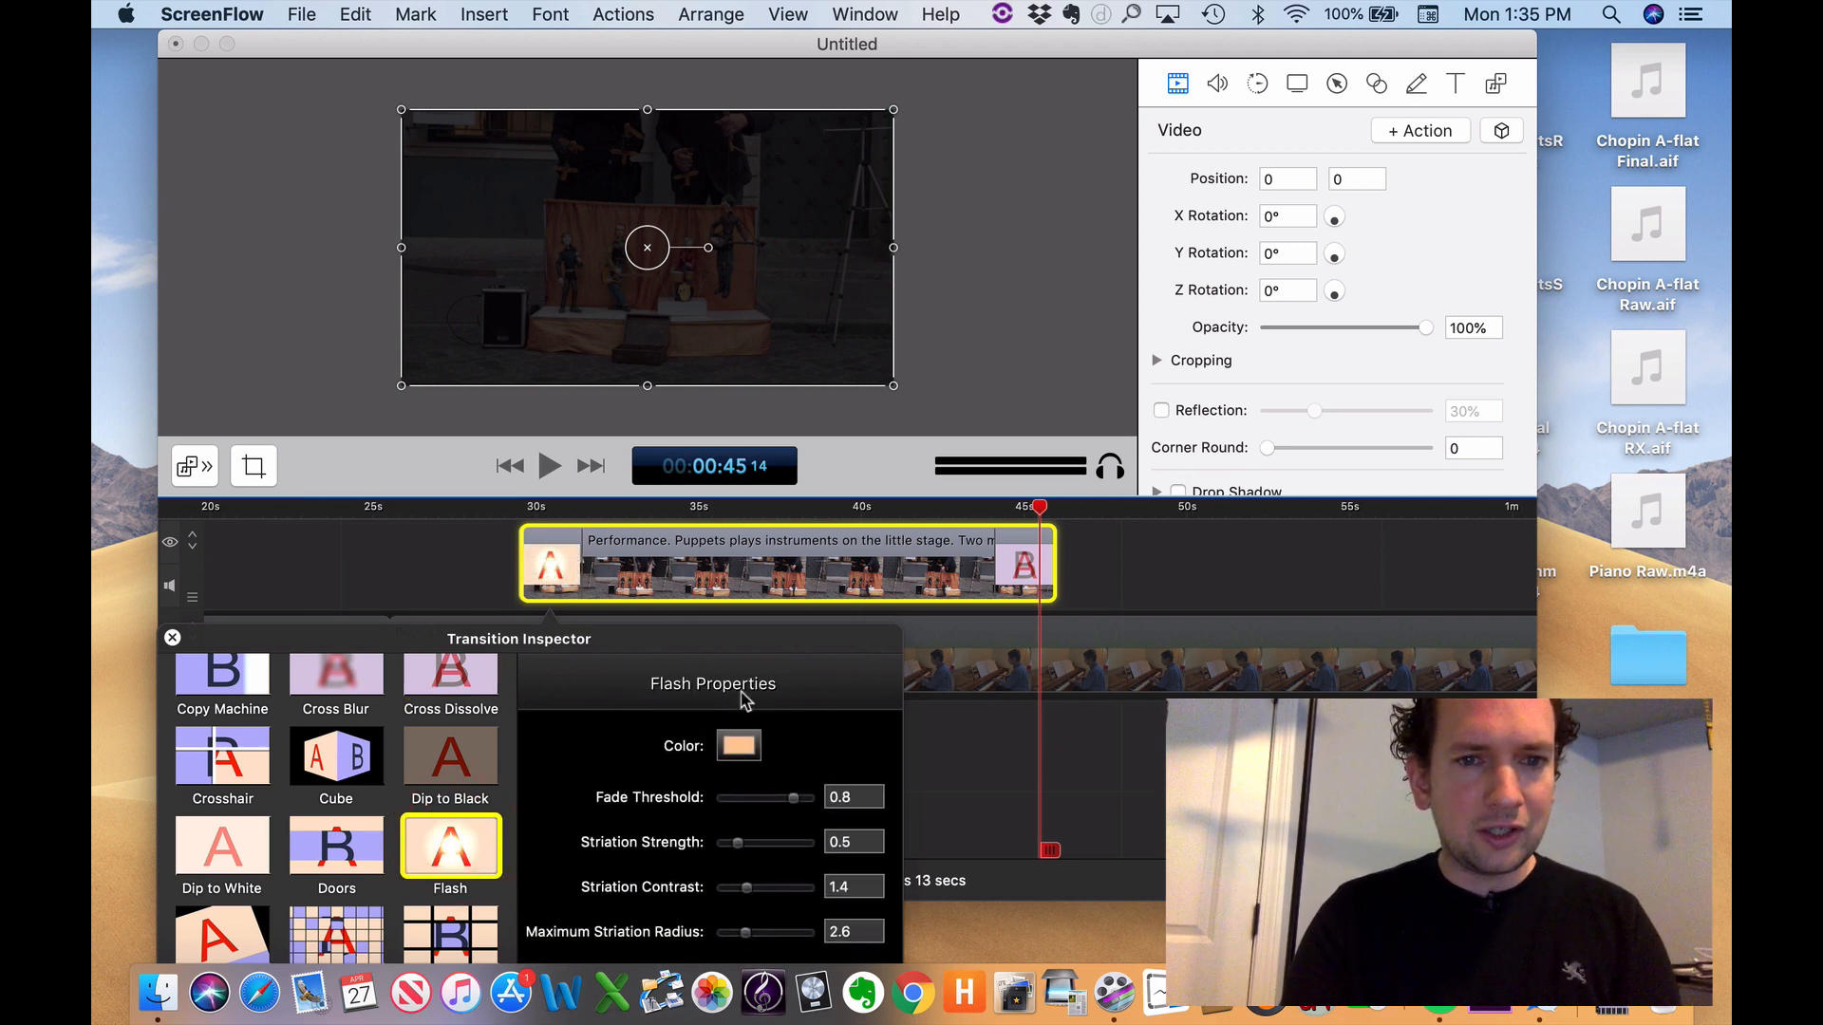
- Play the Flash transition at the beginning of the puppet clip from about 28 seconds
{"action": "left_click", "coordinate": [493, 548]}
{"action": "left_click", "coordinate": [494, 510]}
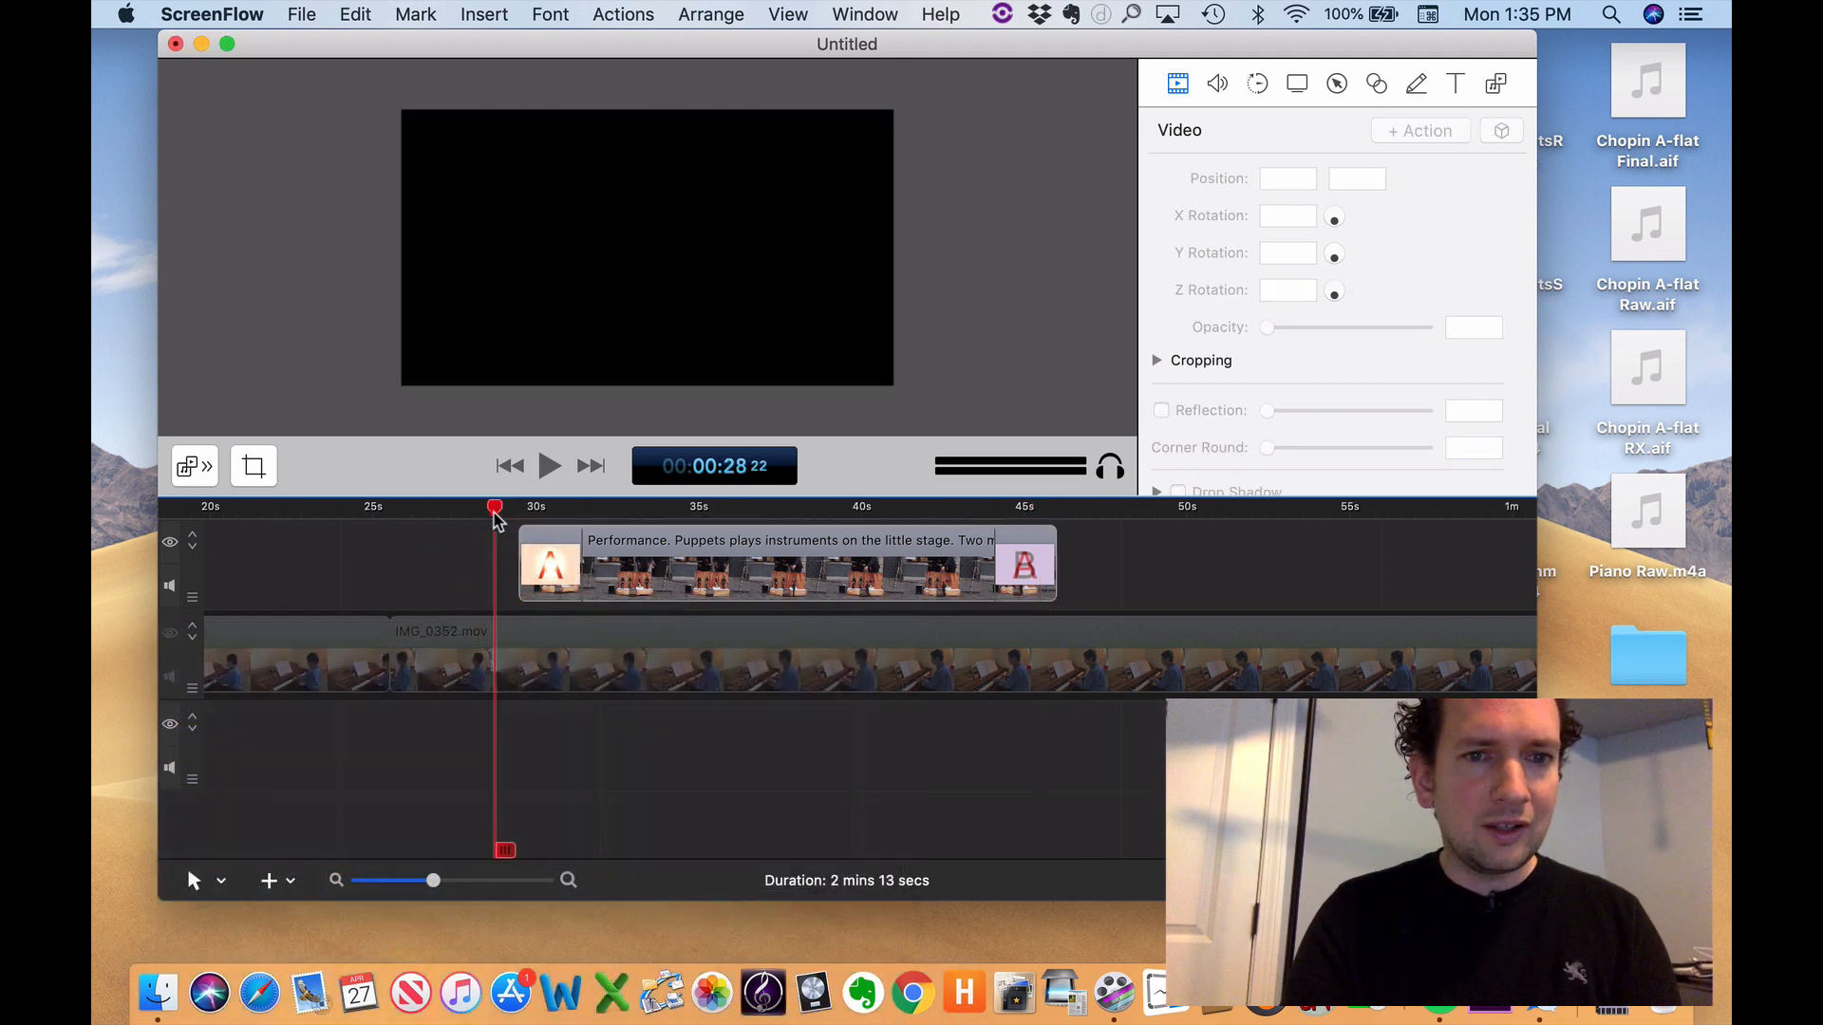
{"action": "key", "text": "space"}
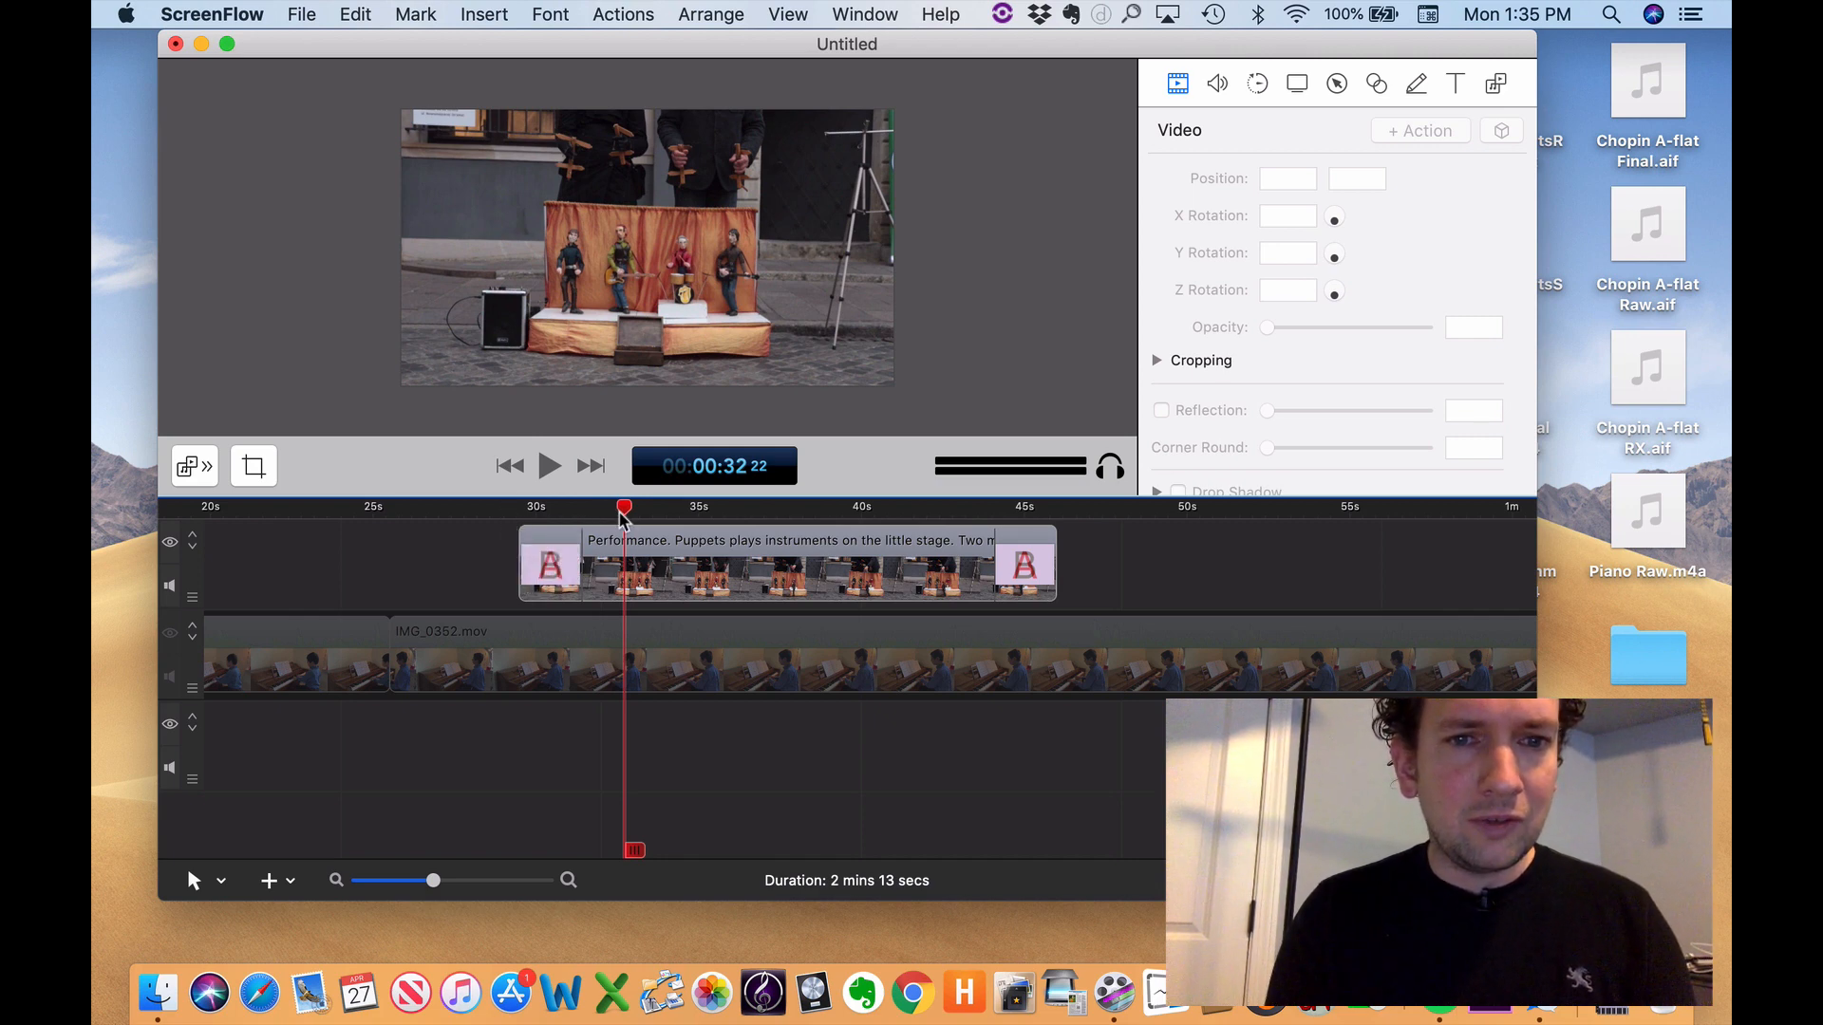
- Move the puppet clip to start at about 28 seconds and slightly shorten its starting and ending transitions
{"action": "left_click", "coordinate": [650, 548]}
{"action": "left_click_drag", "start_coordinate": [803, 545], "coordinate": [733, 579]}
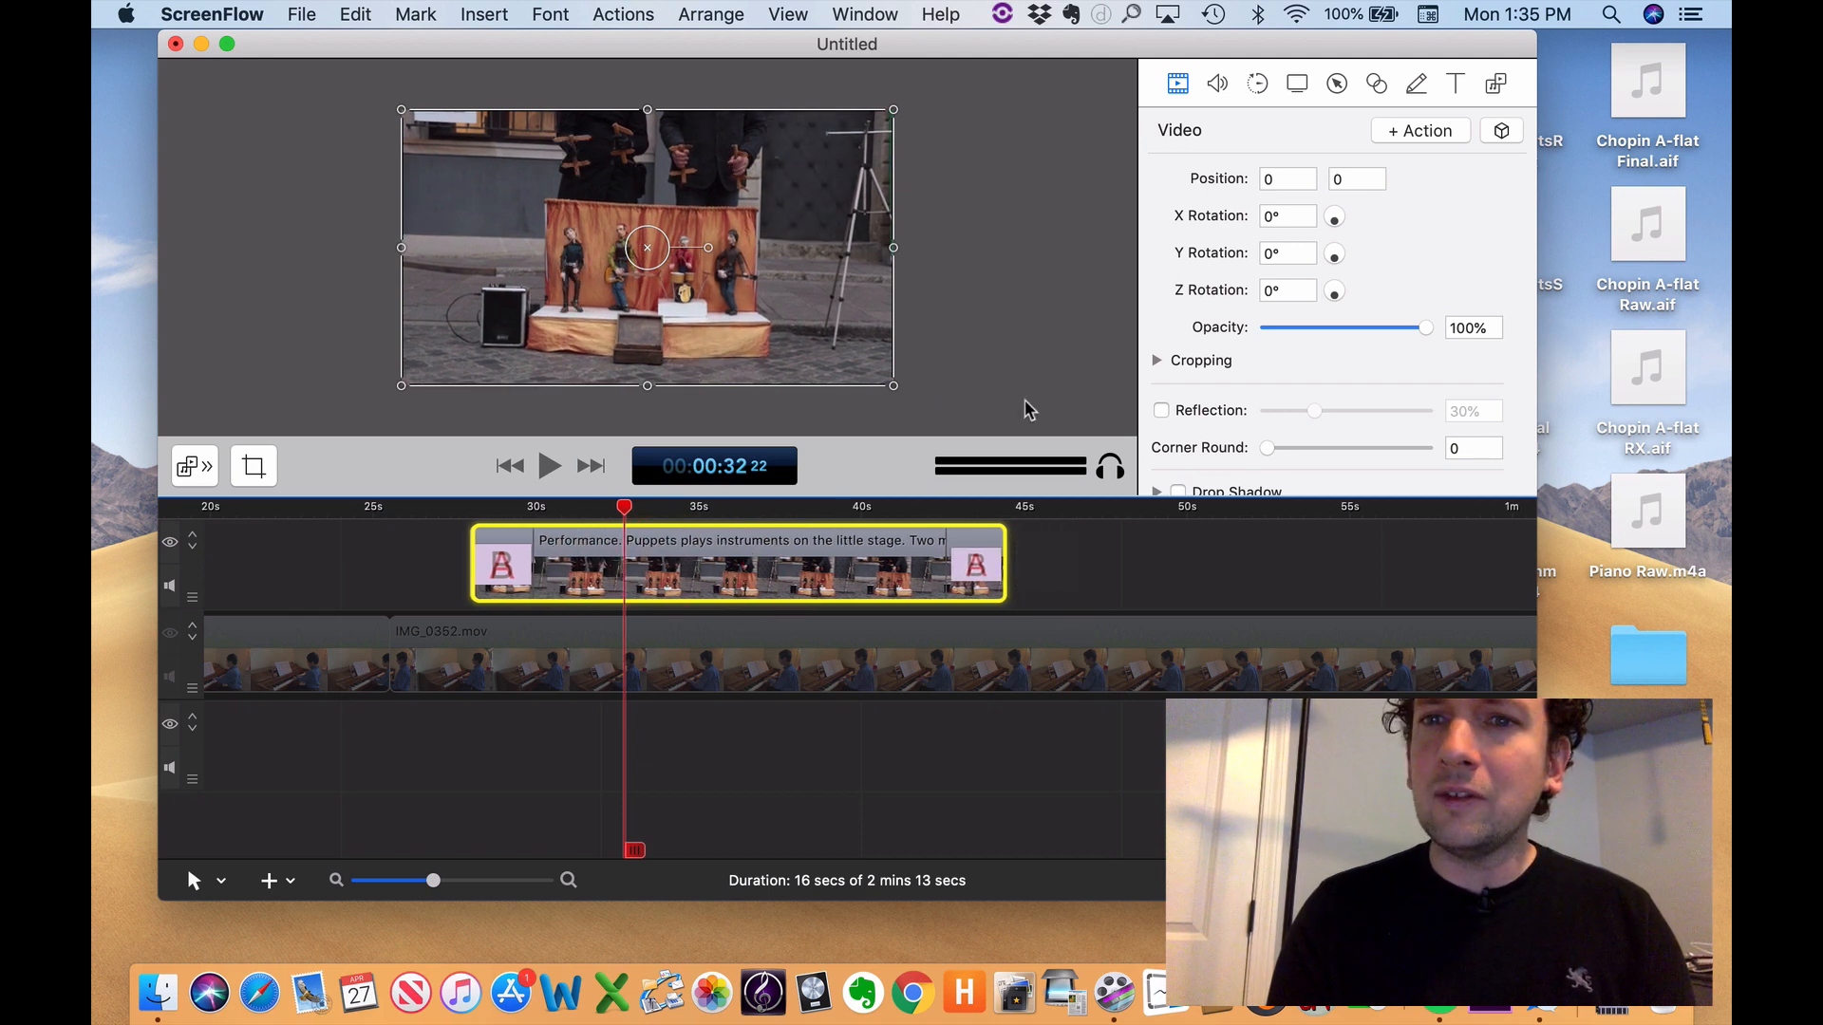
{"action": "left_click", "coordinate": [775, 506]}
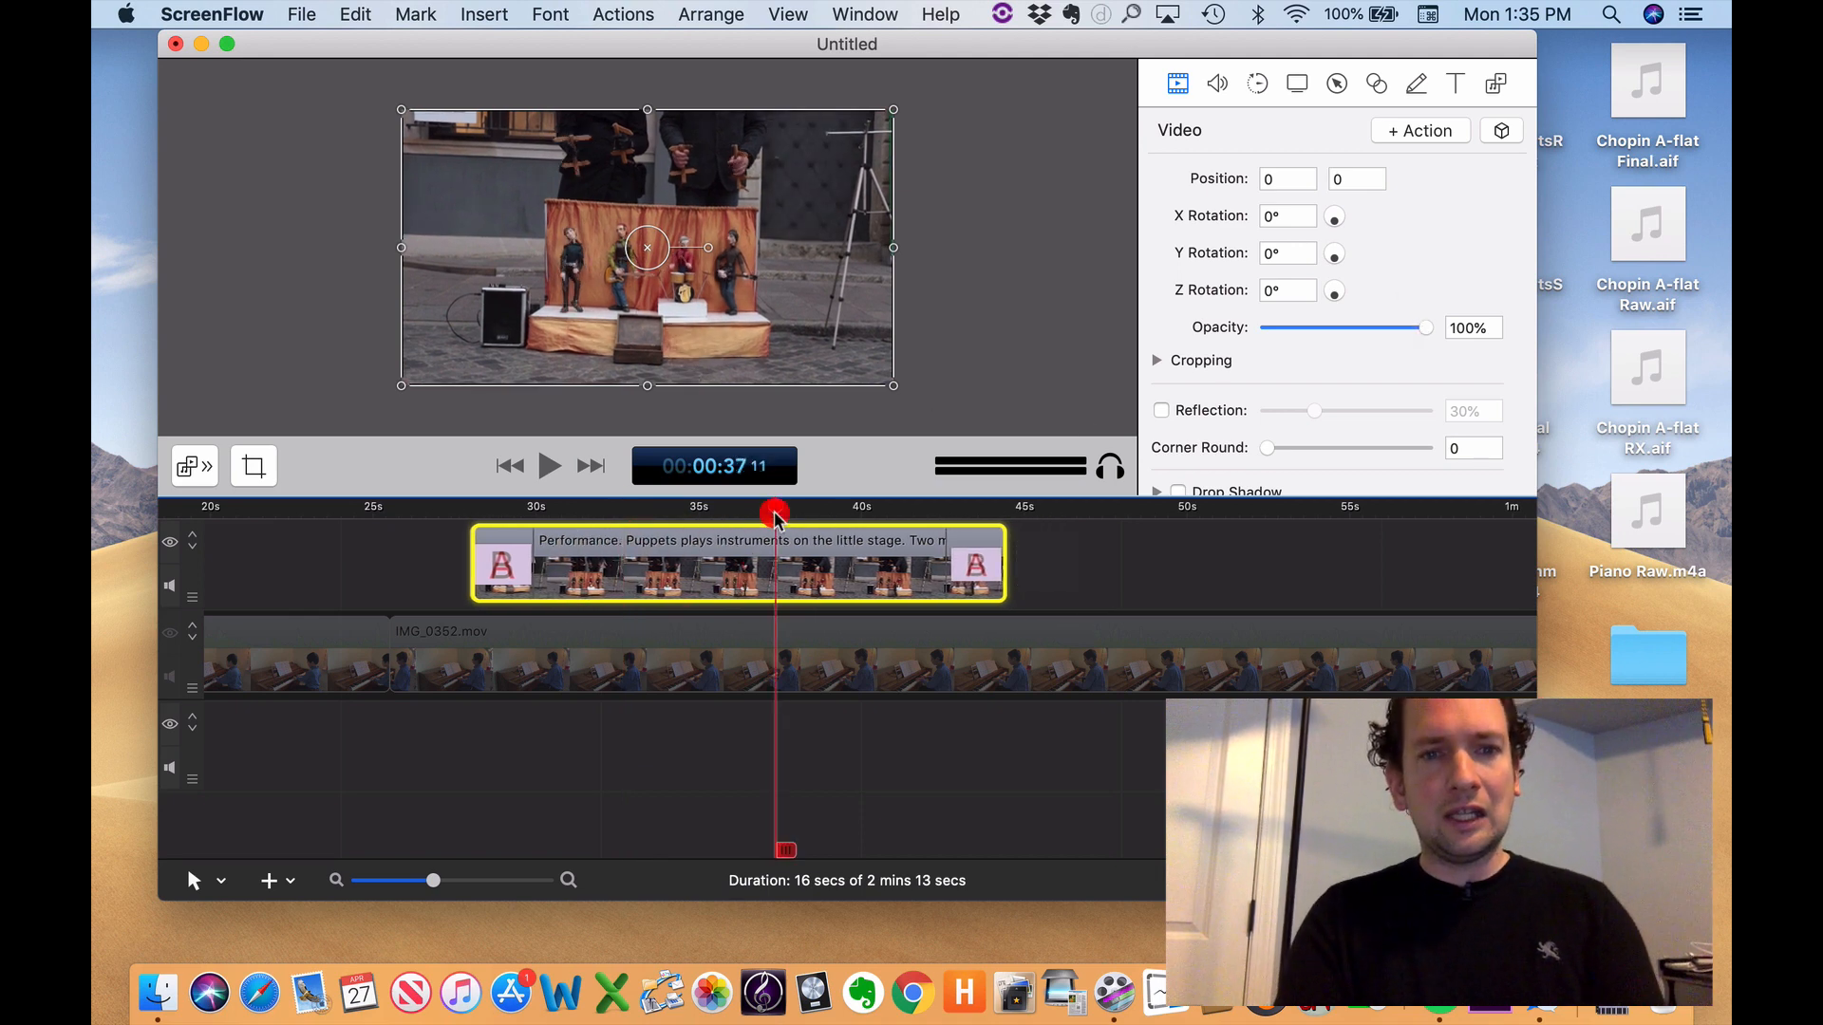
{"action": "left_click_drag", "start_coordinate": [534, 559], "coordinate": [517, 558]}
{"action": "left_click_drag", "start_coordinate": [946, 554], "coordinate": [952, 553]}
- Show the piano clips' track again and set the puppet clip's opacity to 81%
{"action": "left_click_drag", "start_coordinate": [1423, 327], "coordinate": [1379, 328]}
{"action": "left_click", "coordinate": [170, 632]}
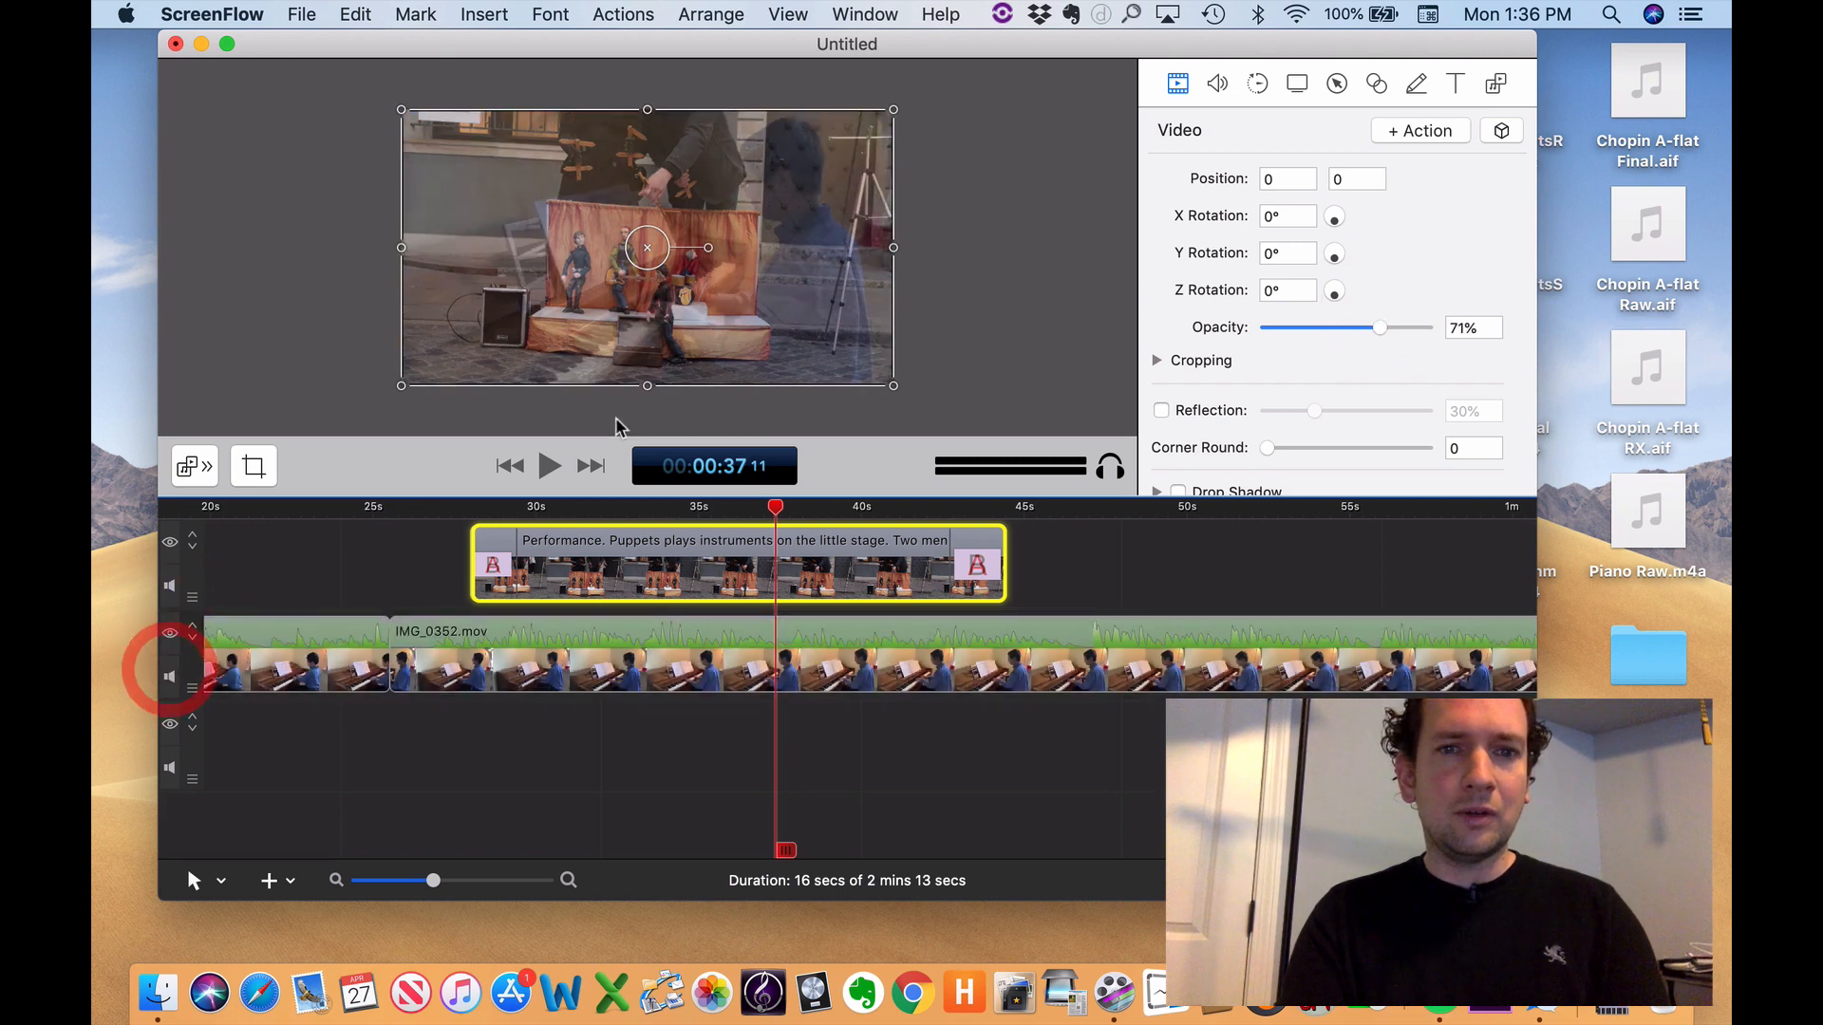
{"action": "mouse_move", "coordinate": [1380, 327]}
{"action": "left_mouse_down"}
{"action": "mouse_move", "coordinate": [1346, 327]}
{"action": "mouse_move", "coordinate": [1389, 327]}
{"action": "left_mouse_up"}
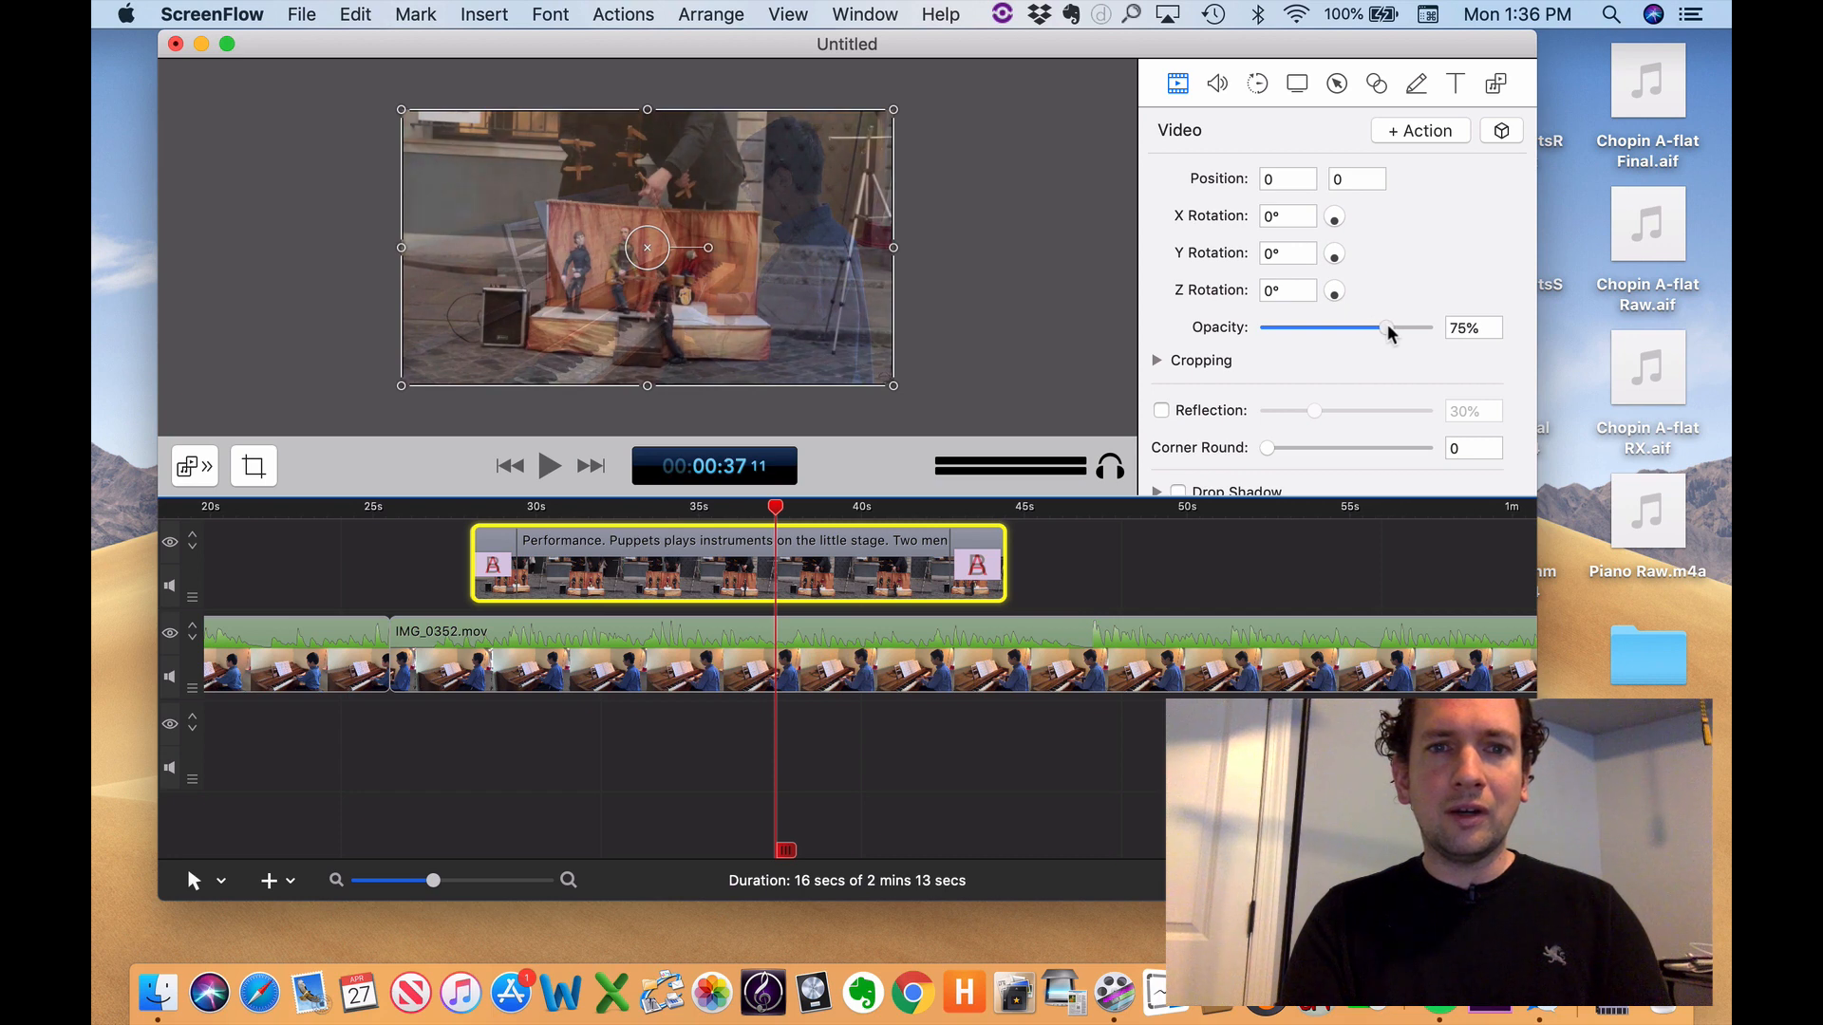
{"action": "left_click", "coordinate": [1395, 328]}
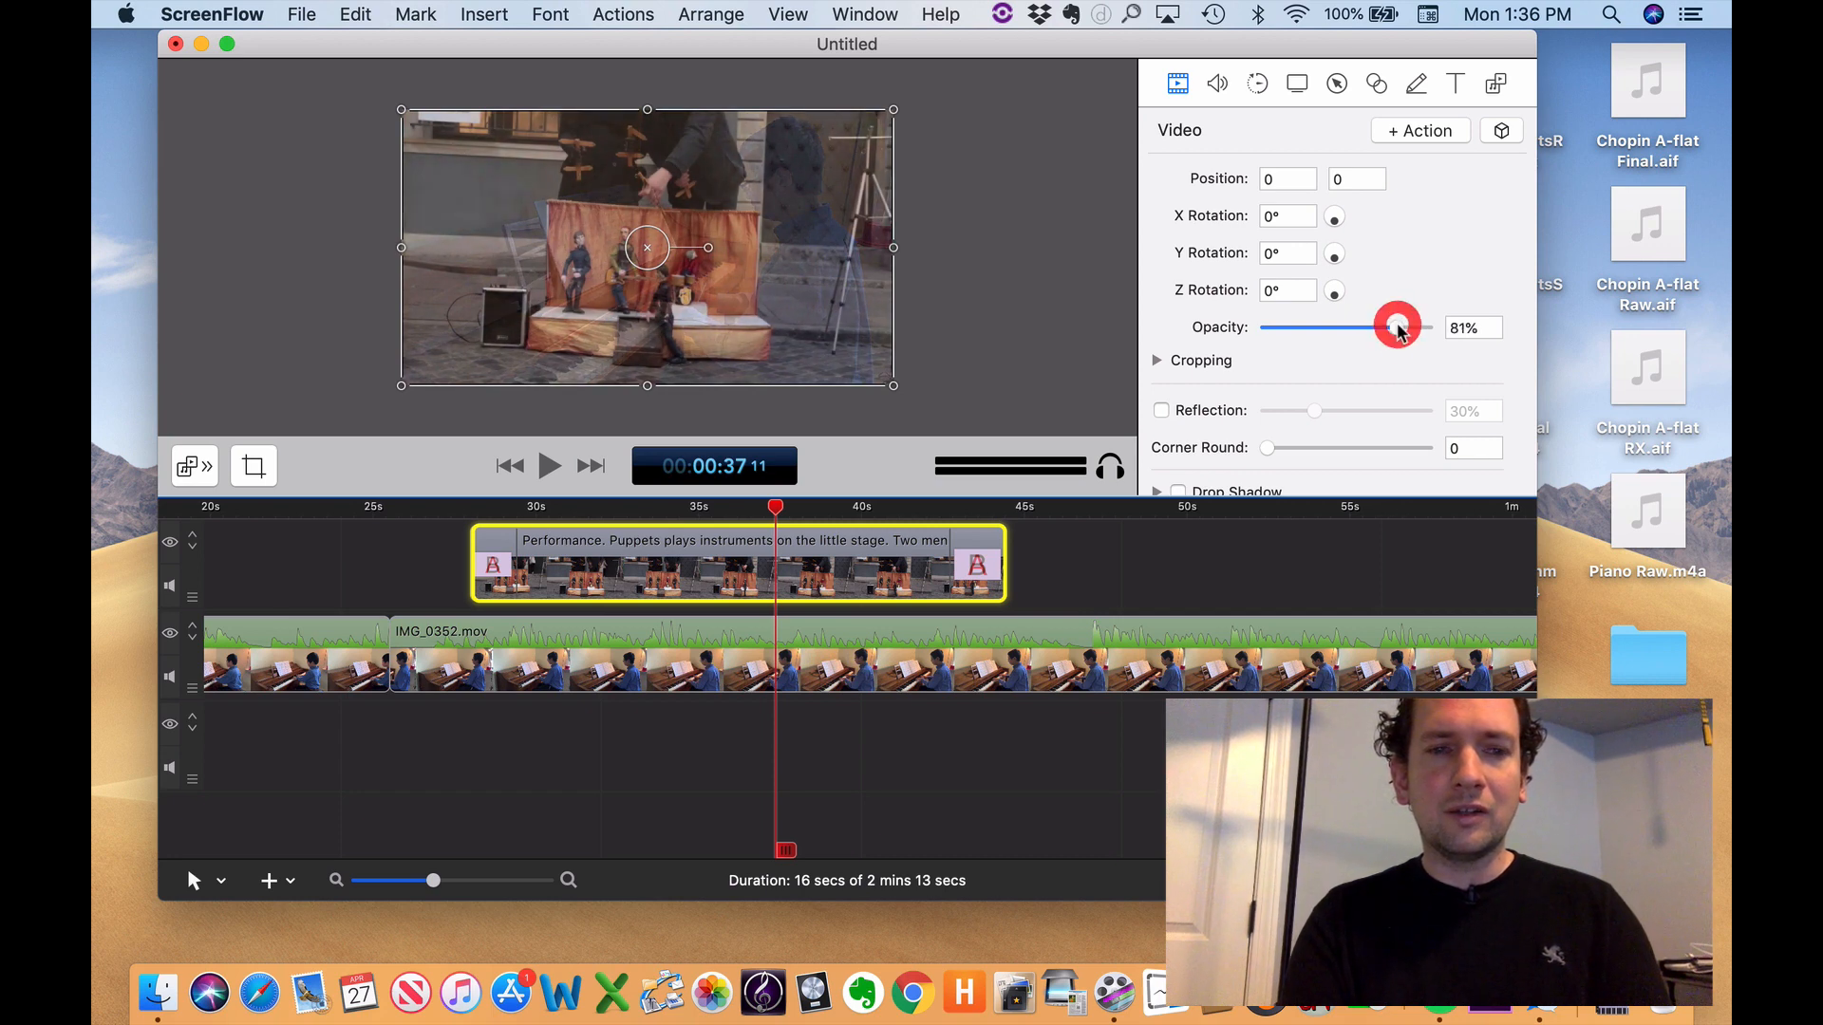
- Play the semi-transparent puppet overlay over the piano footage from about 27 to 45 seconds
{"action": "left_click", "coordinate": [449, 507]}
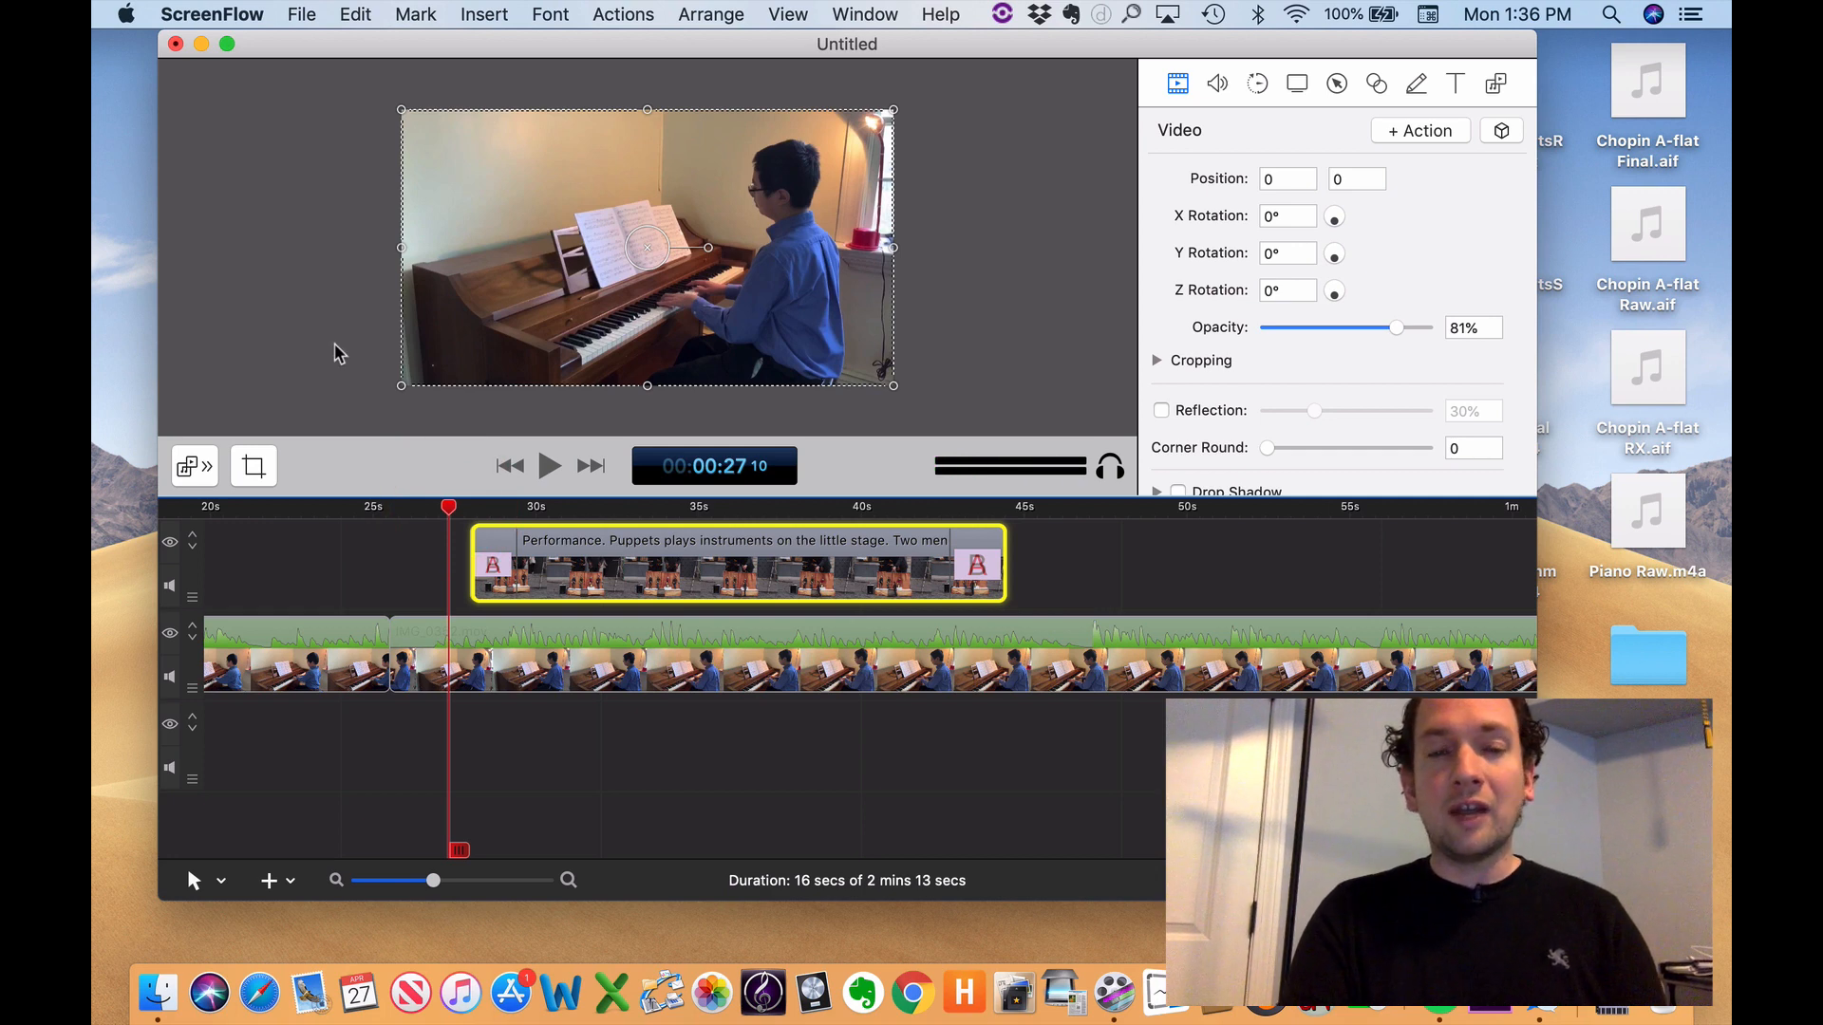
{"action": "key", "text": "space"}
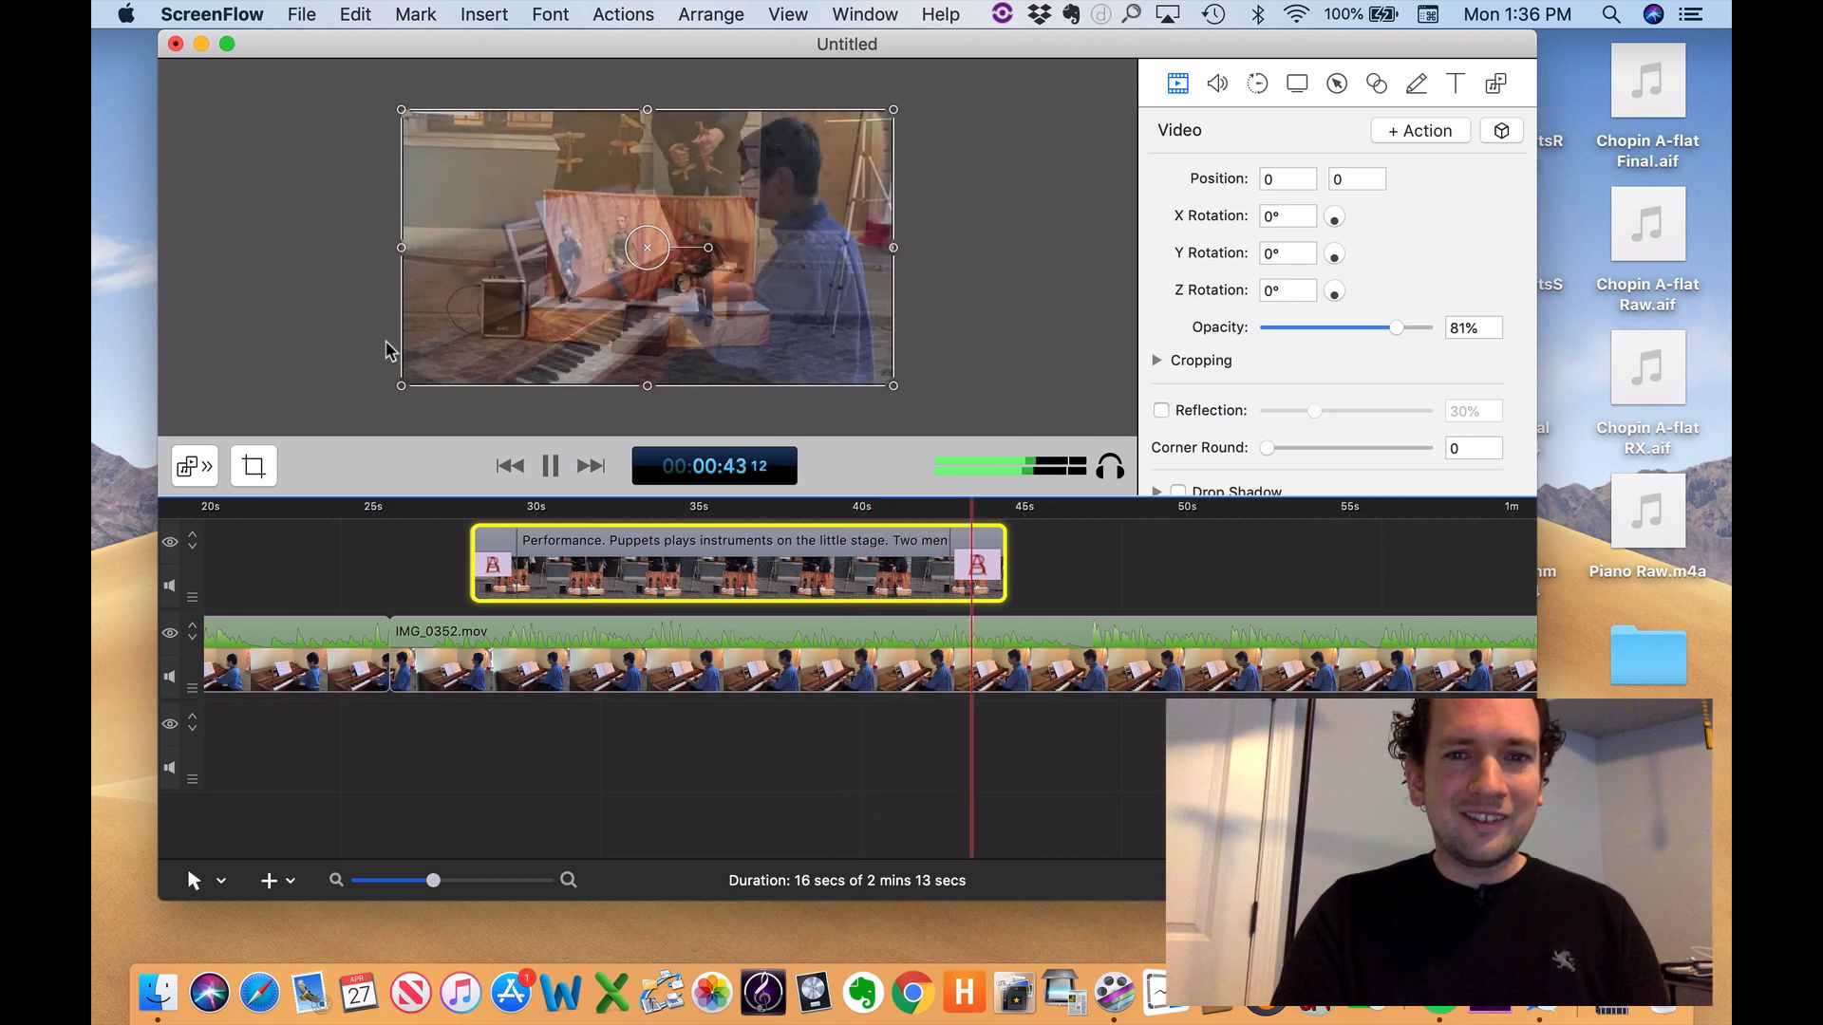
{"action": "key", "text": "space"}
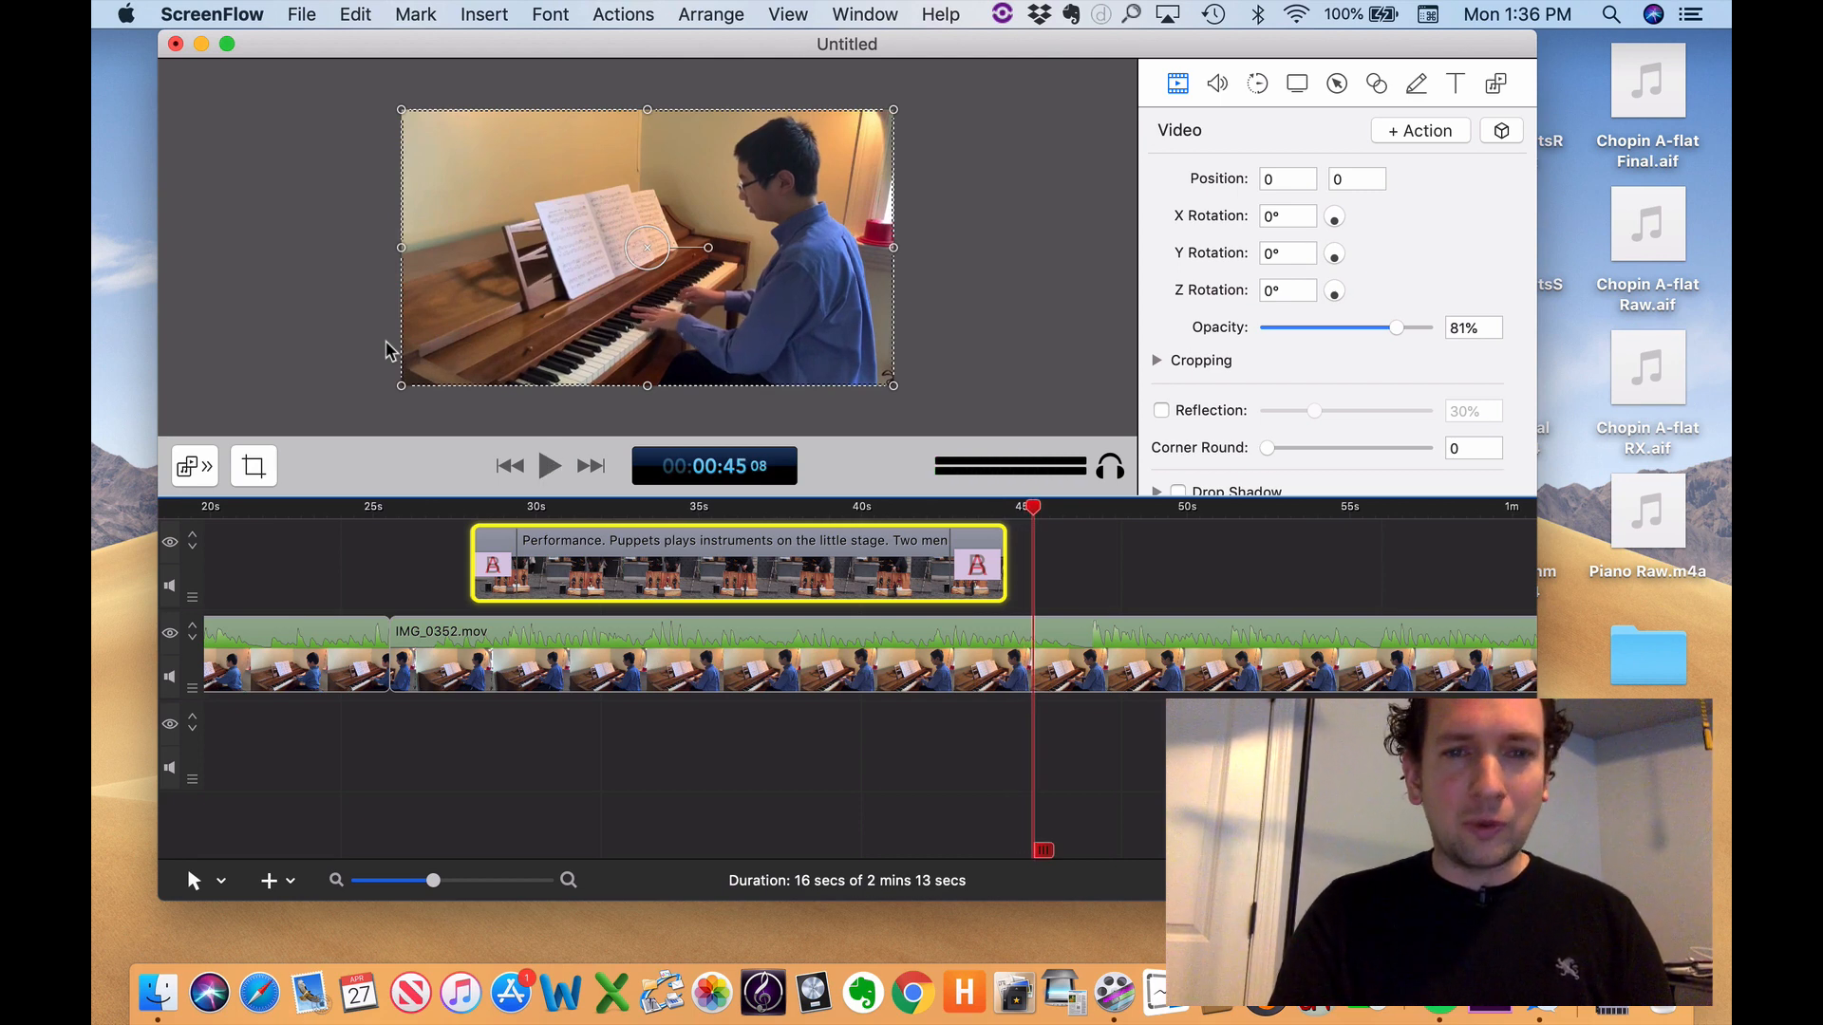
{"action": "left_click", "coordinate": [697, 566]}
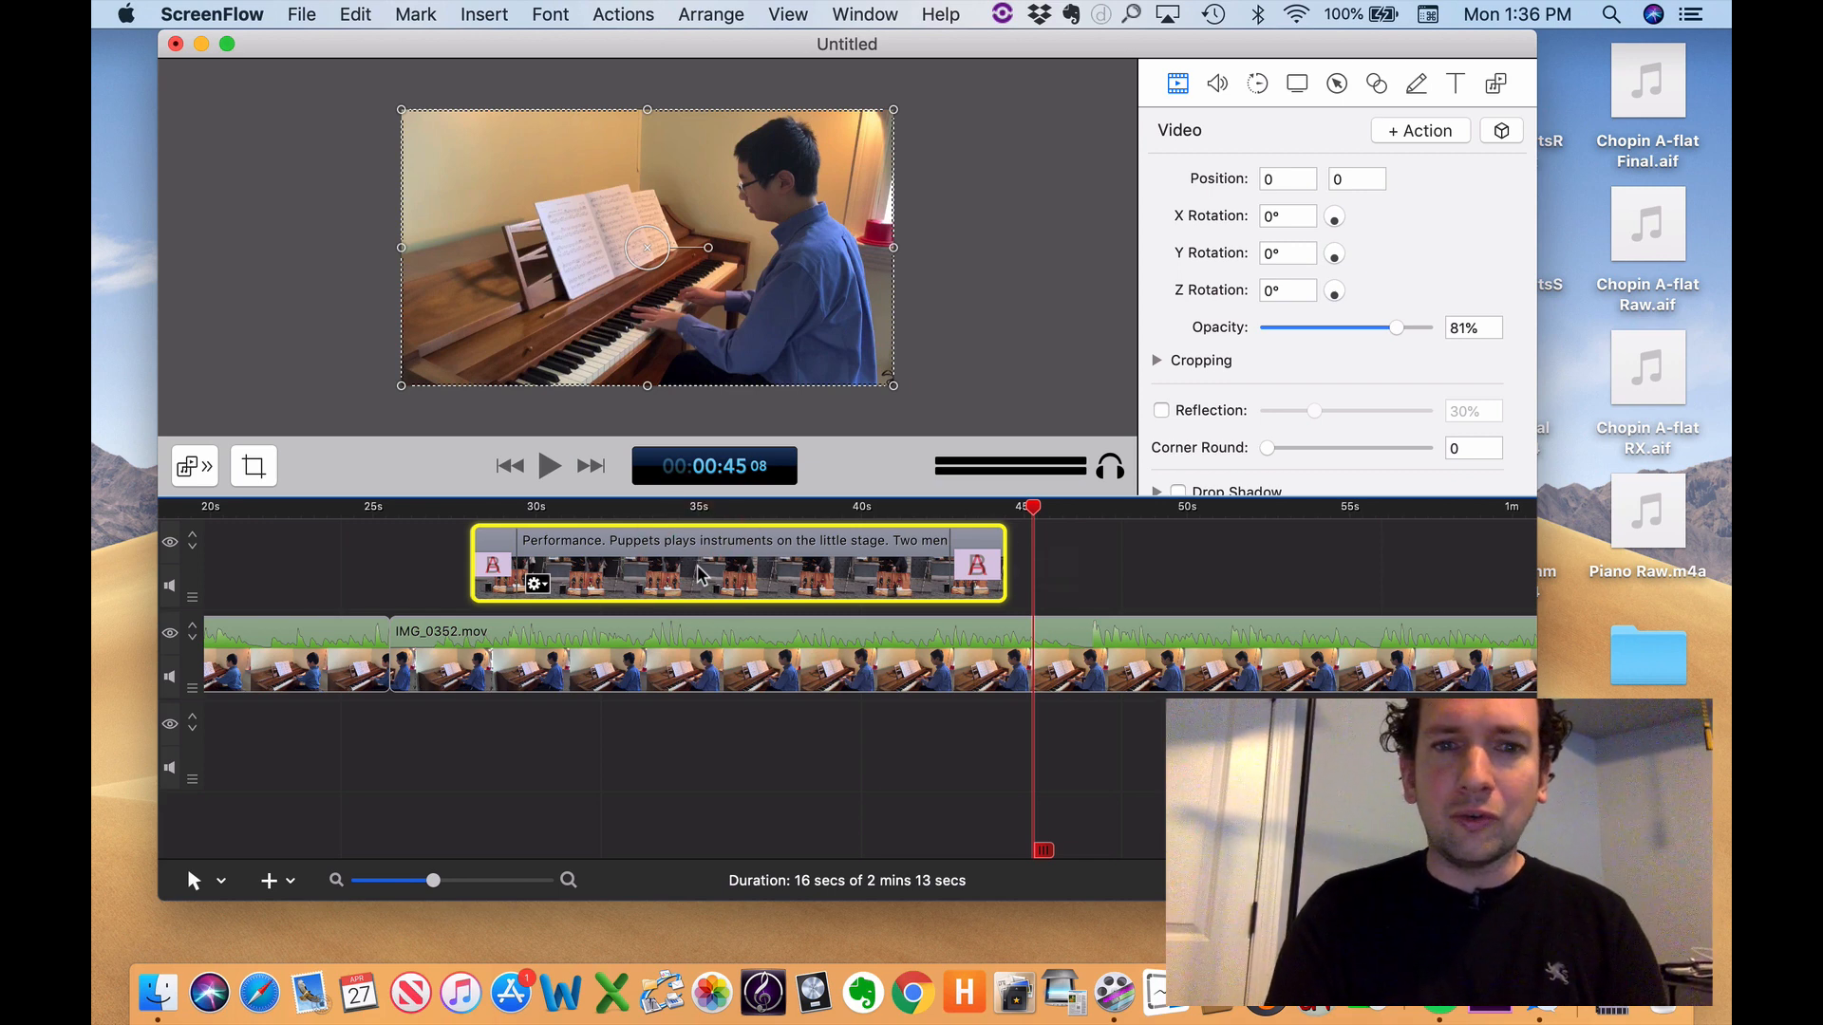
- Move the puppet clip along its track to start at about 37 seconds and hide that track
{"action": "left_click_drag", "start_coordinate": [697, 565], "coordinate": [916, 570]}
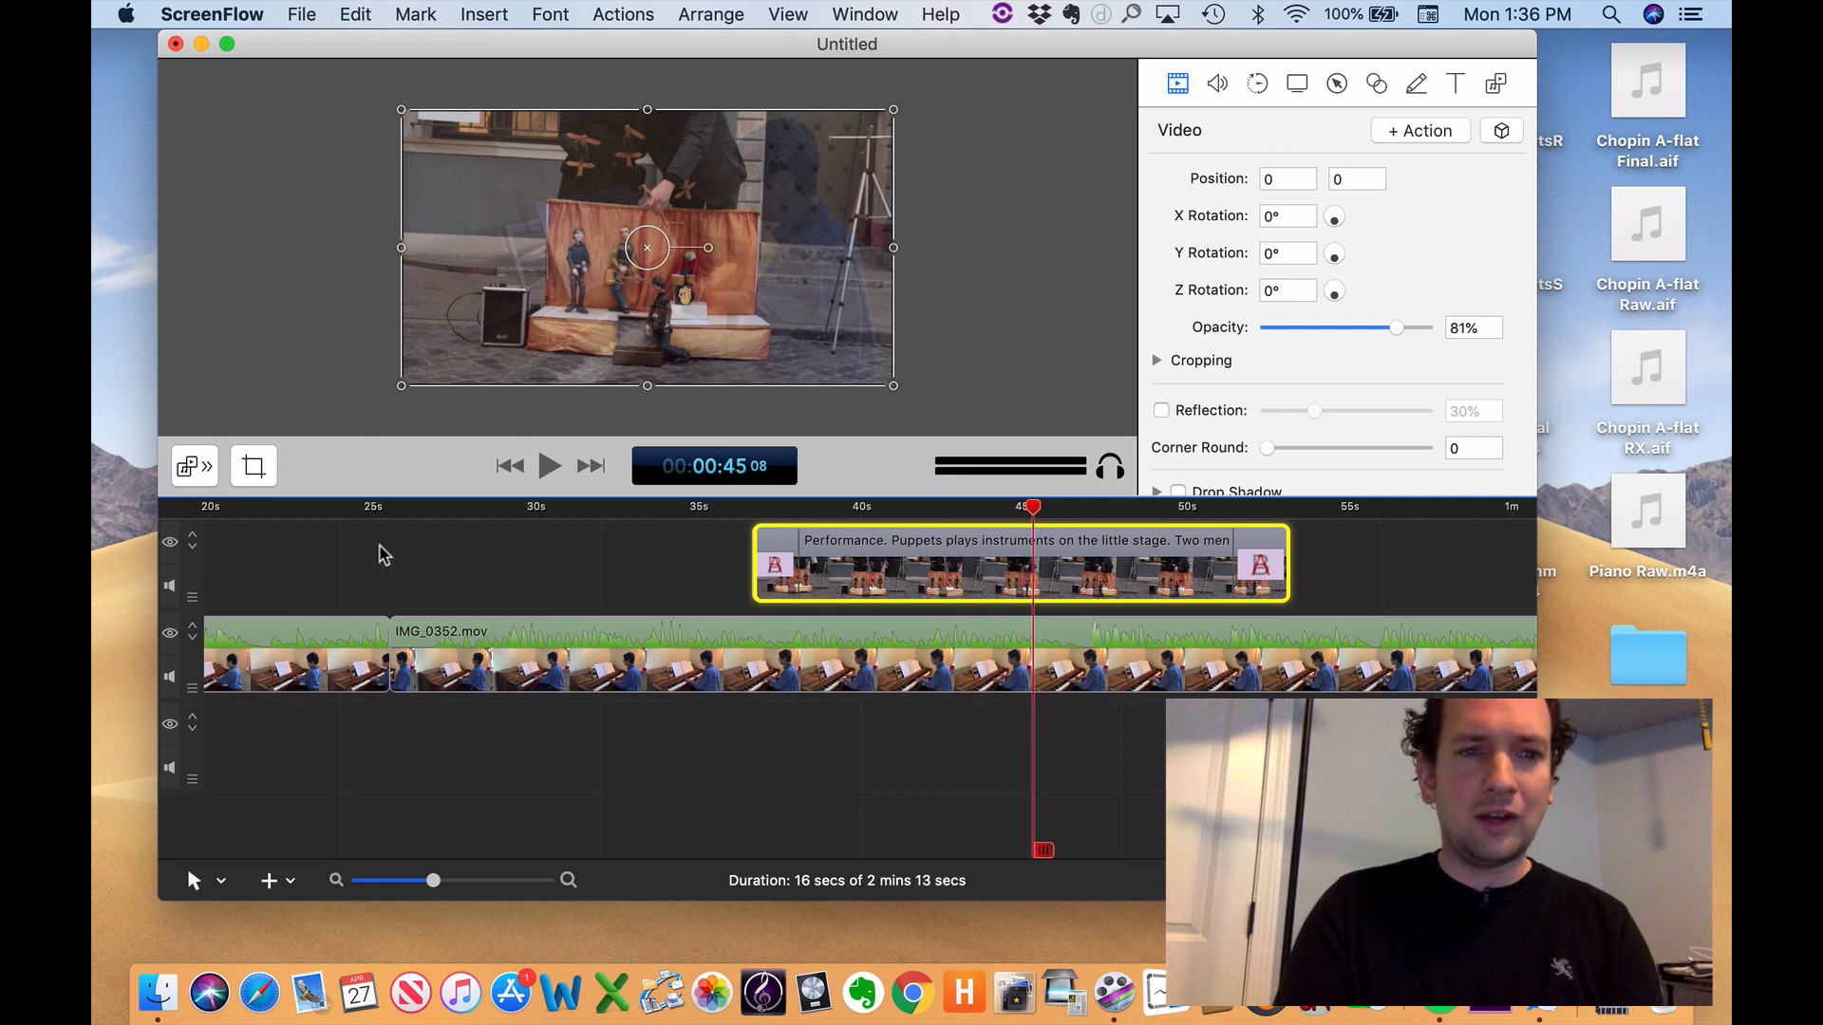
{"action": "left_click", "coordinate": [170, 544]}
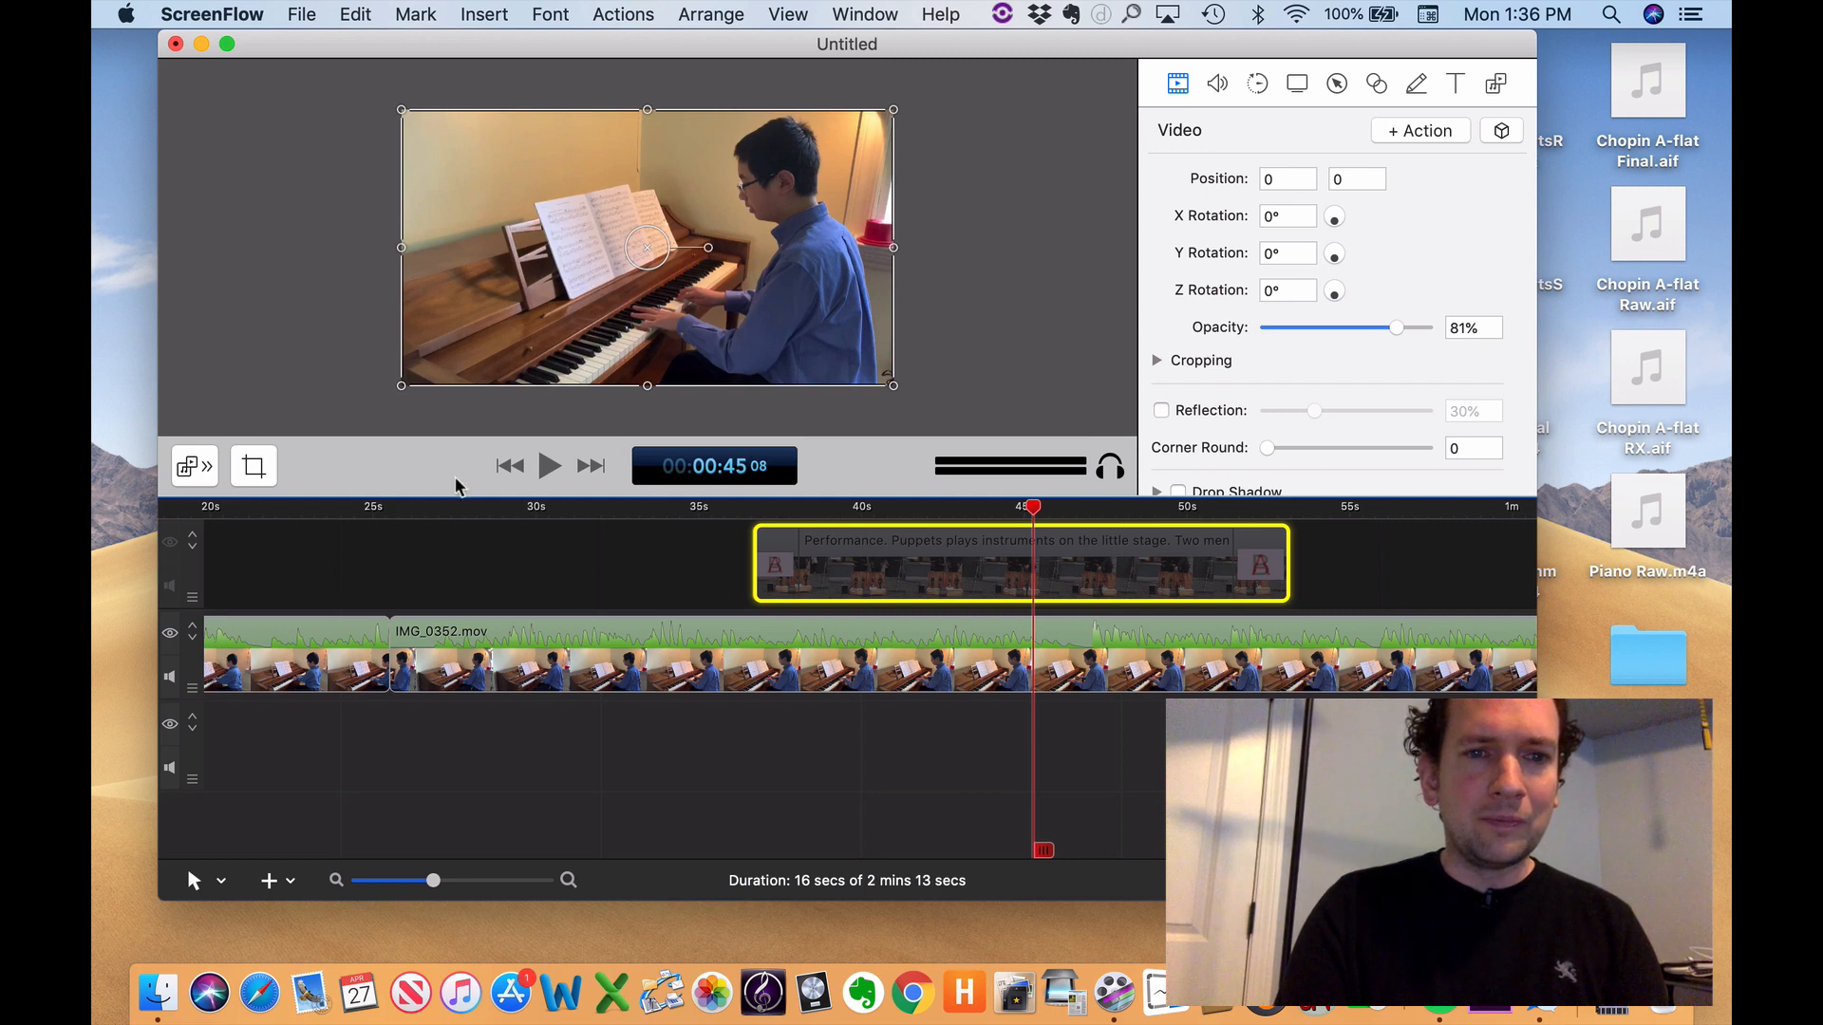
- Overlap IMG_0352.mov with the end of IMG_0347.mov, starting it at about 24 seconds to create a transition between them
{"action": "scroll", "coordinate": [447, 589], "scroll_direction": "left", "scroll_amount": 10}
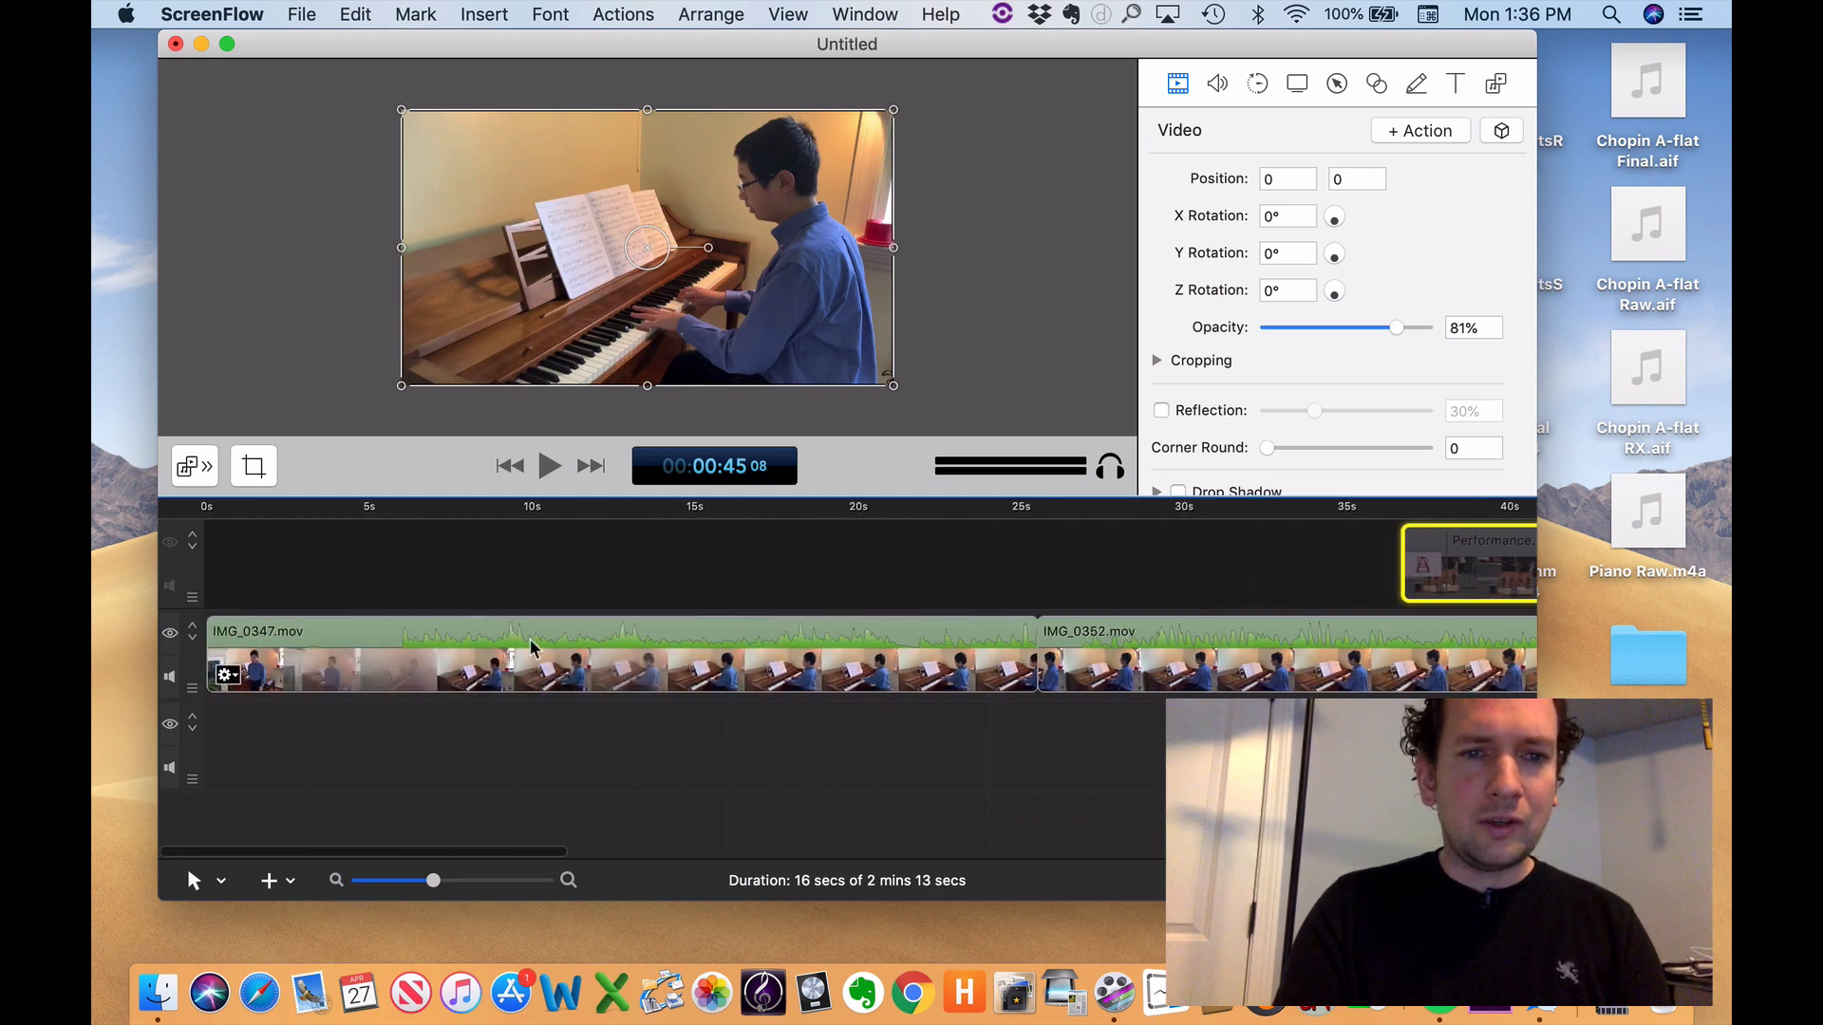
{"action": "scroll", "coordinate": [684, 655], "scroll_direction": "right", "scroll_amount": 3}
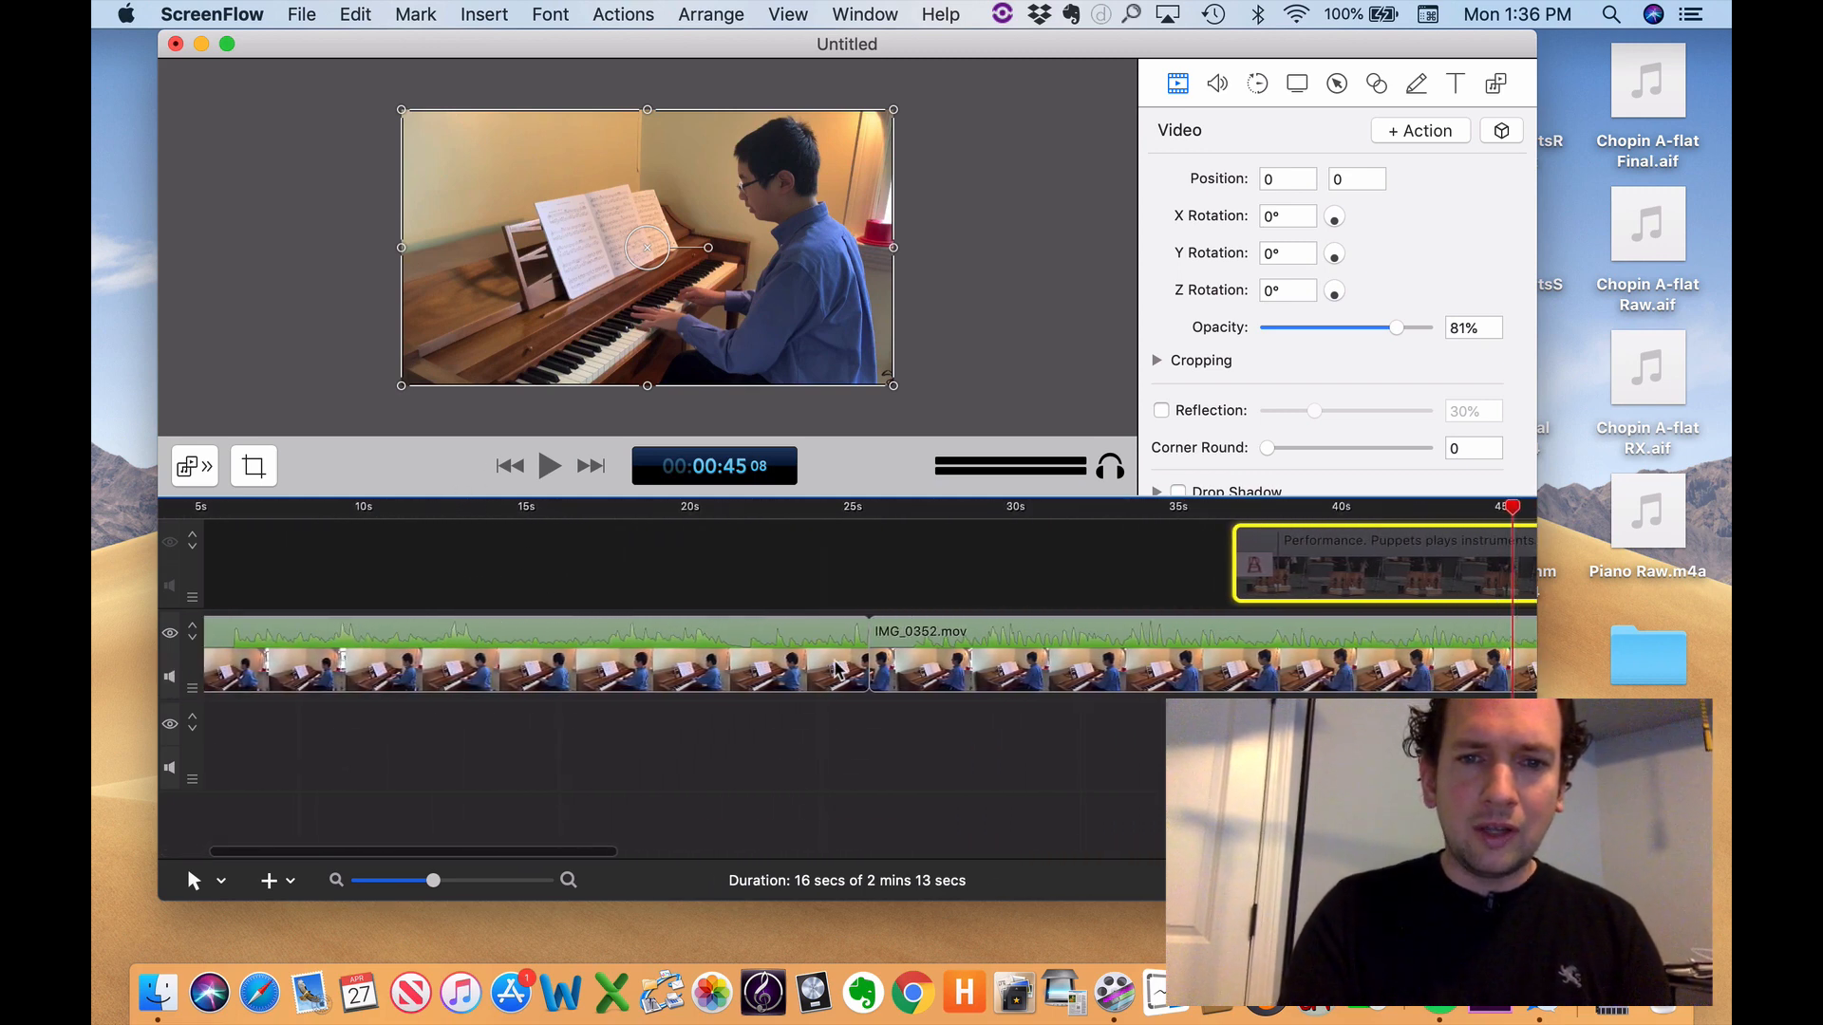
{"action": "left_click_drag", "start_coordinate": [1038, 662], "coordinate": [990, 662]}
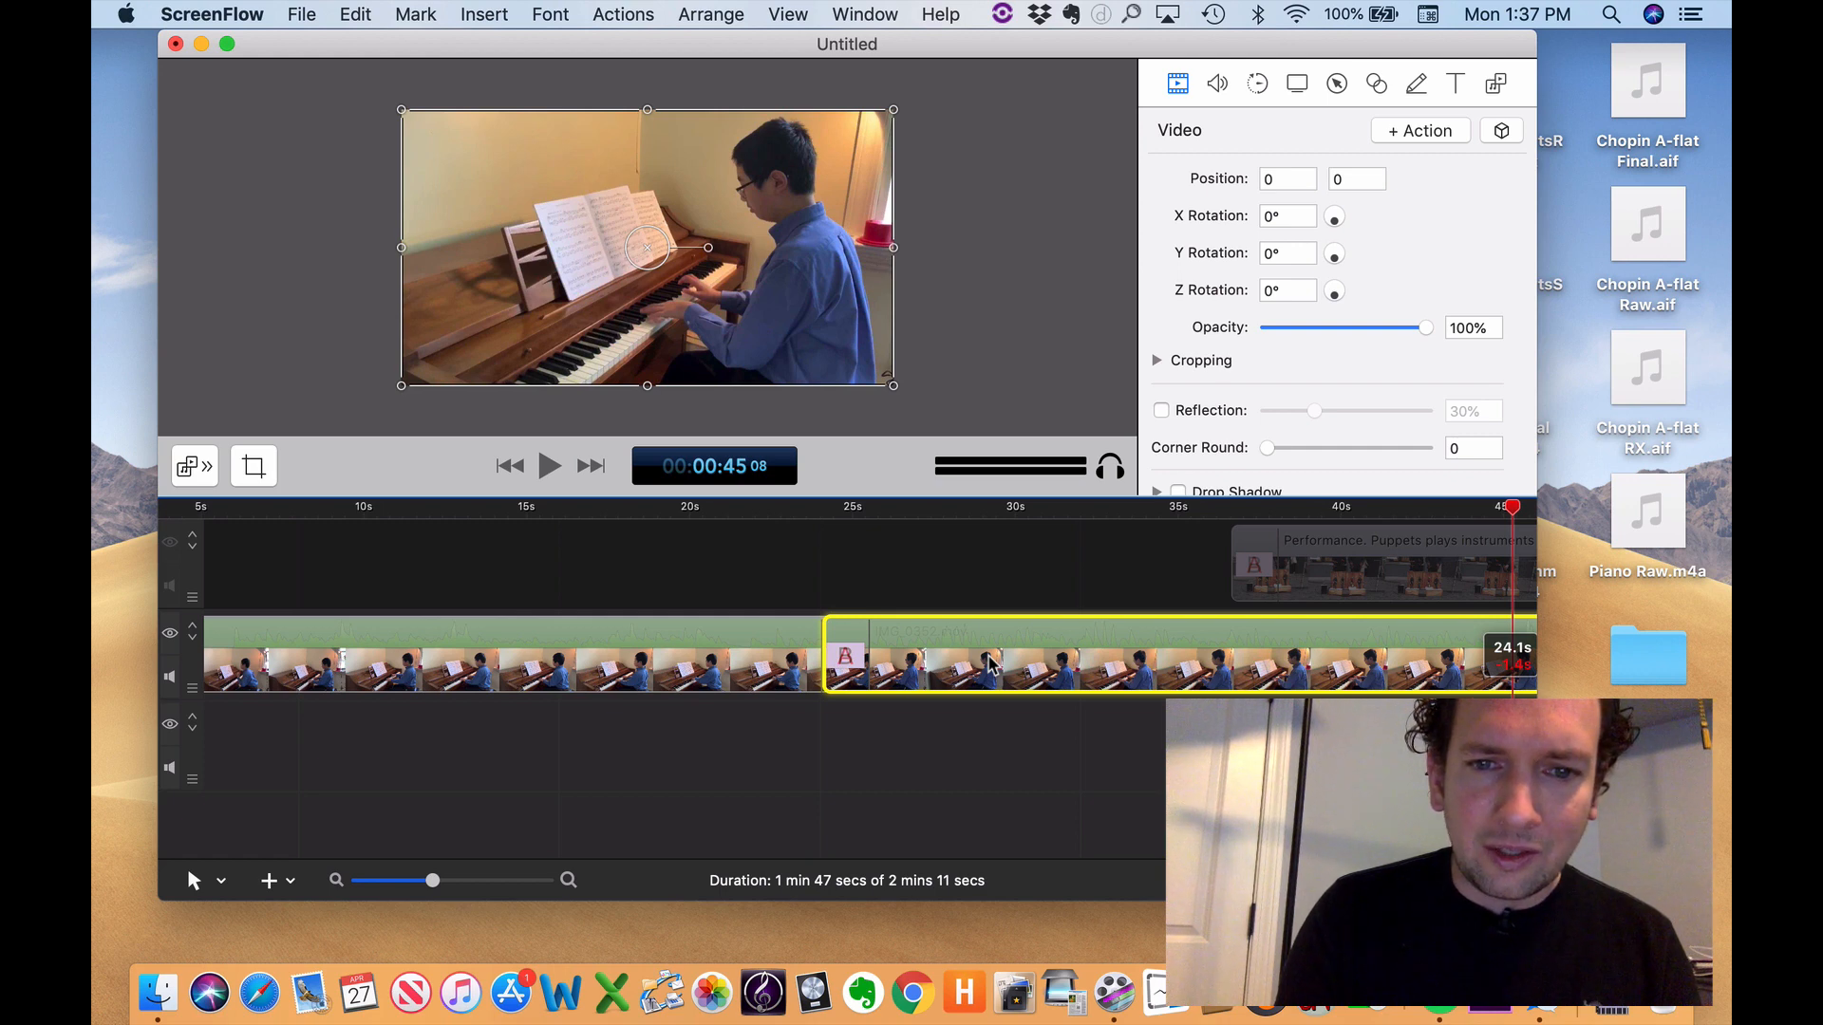
{"action": "left_click_drag", "start_coordinate": [990, 662], "coordinate": [990, 662]}
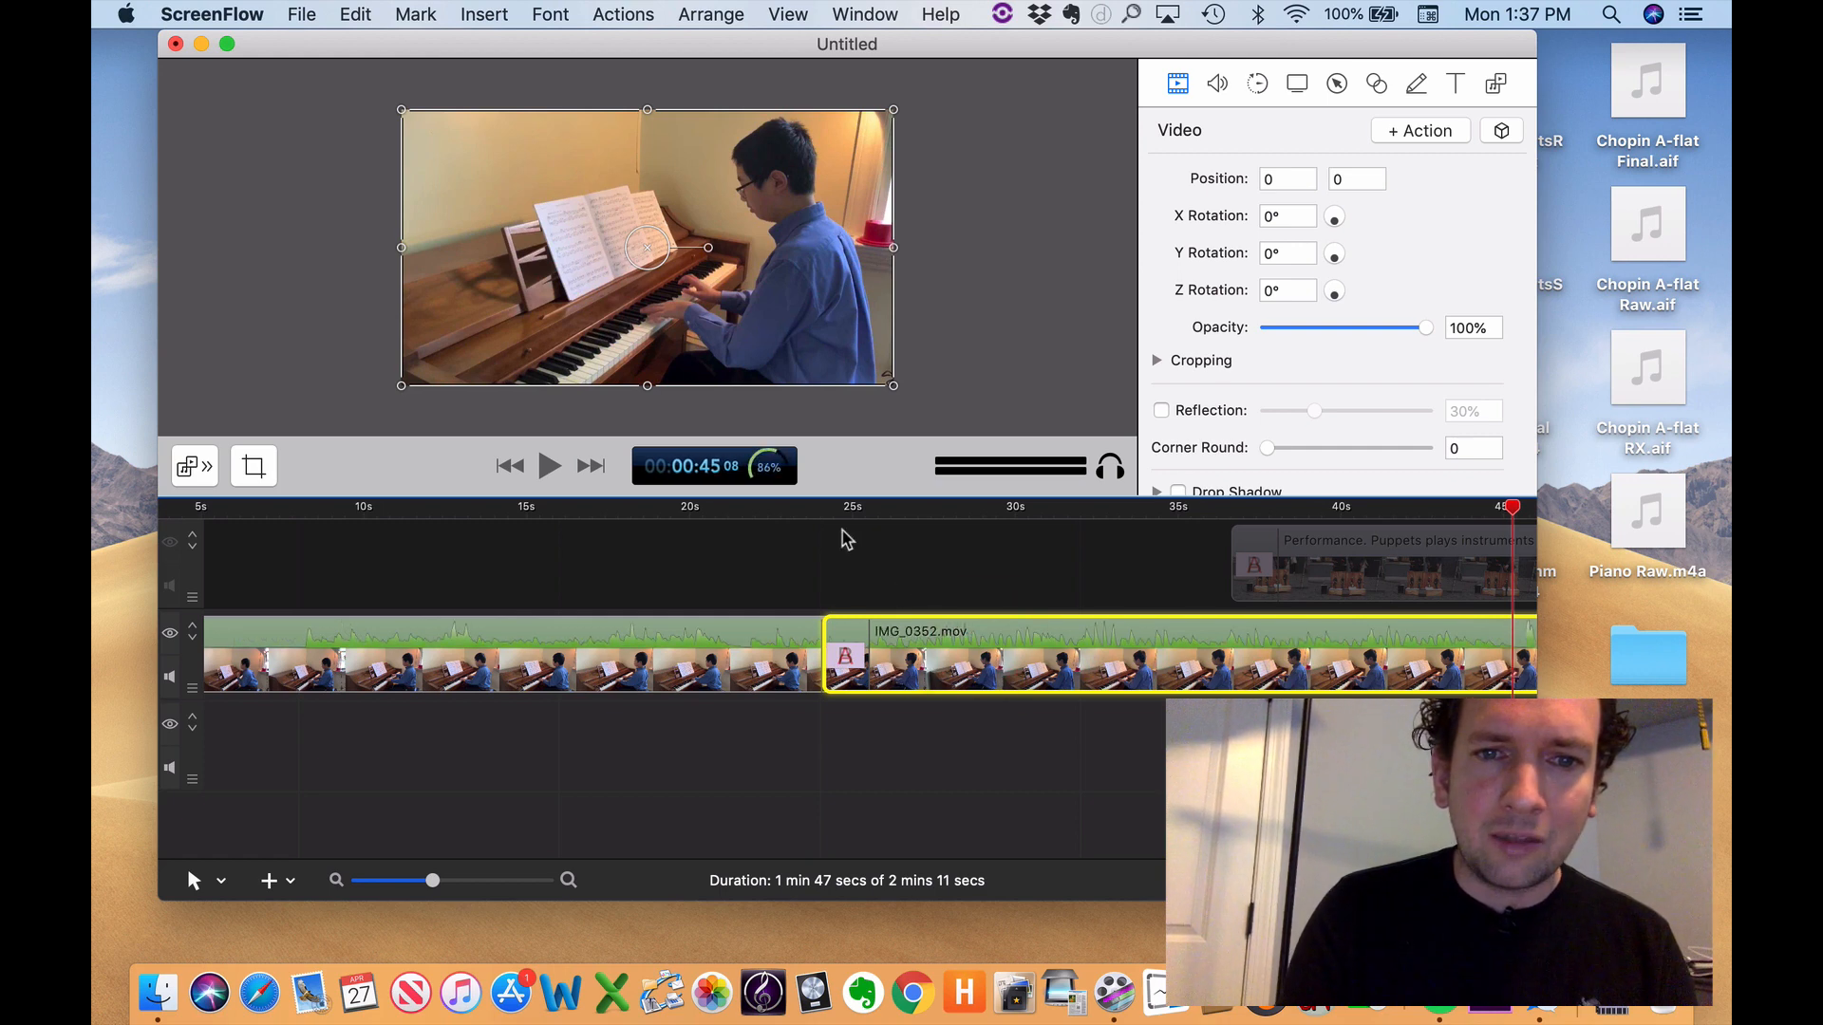
{"action": "key", "text": "super+z"}
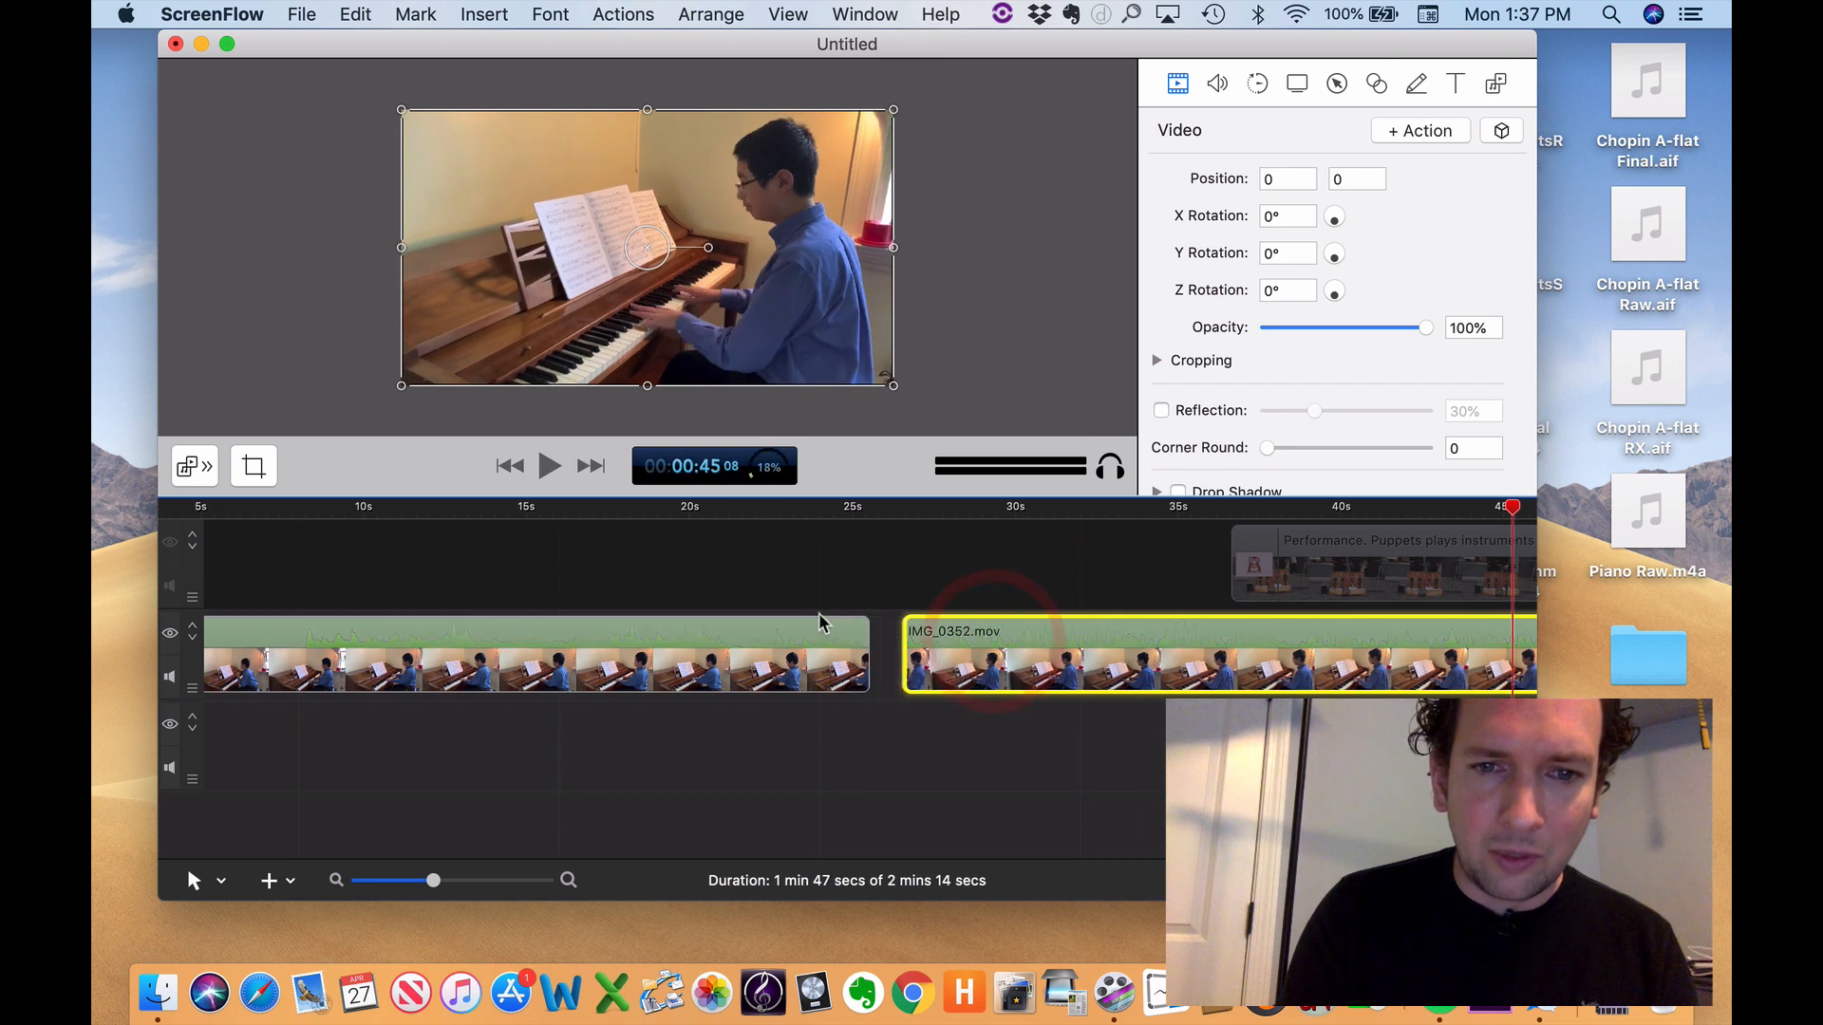
{"action": "left_click_drag", "start_coordinate": [1022, 676], "coordinate": [926, 665]}
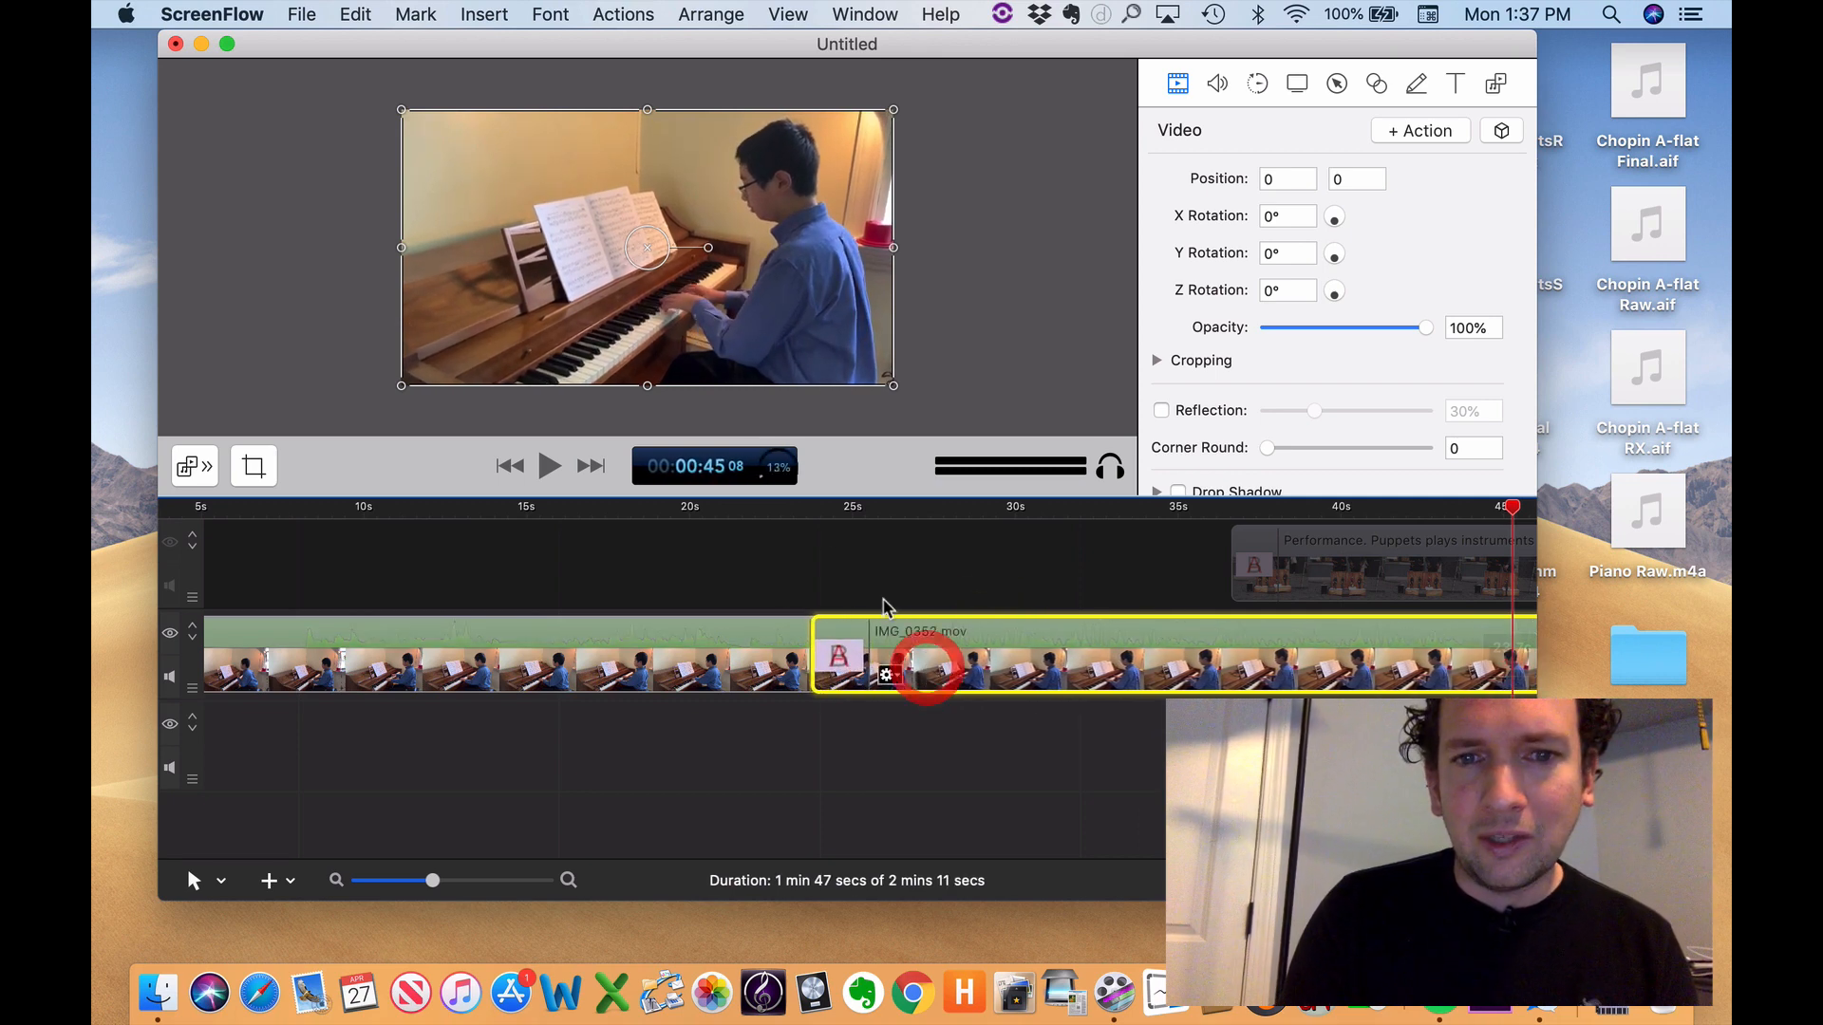
- Play the transition between the two piano clips from about 23 to 27 seconds
{"action": "left_click", "coordinate": [778, 510]}
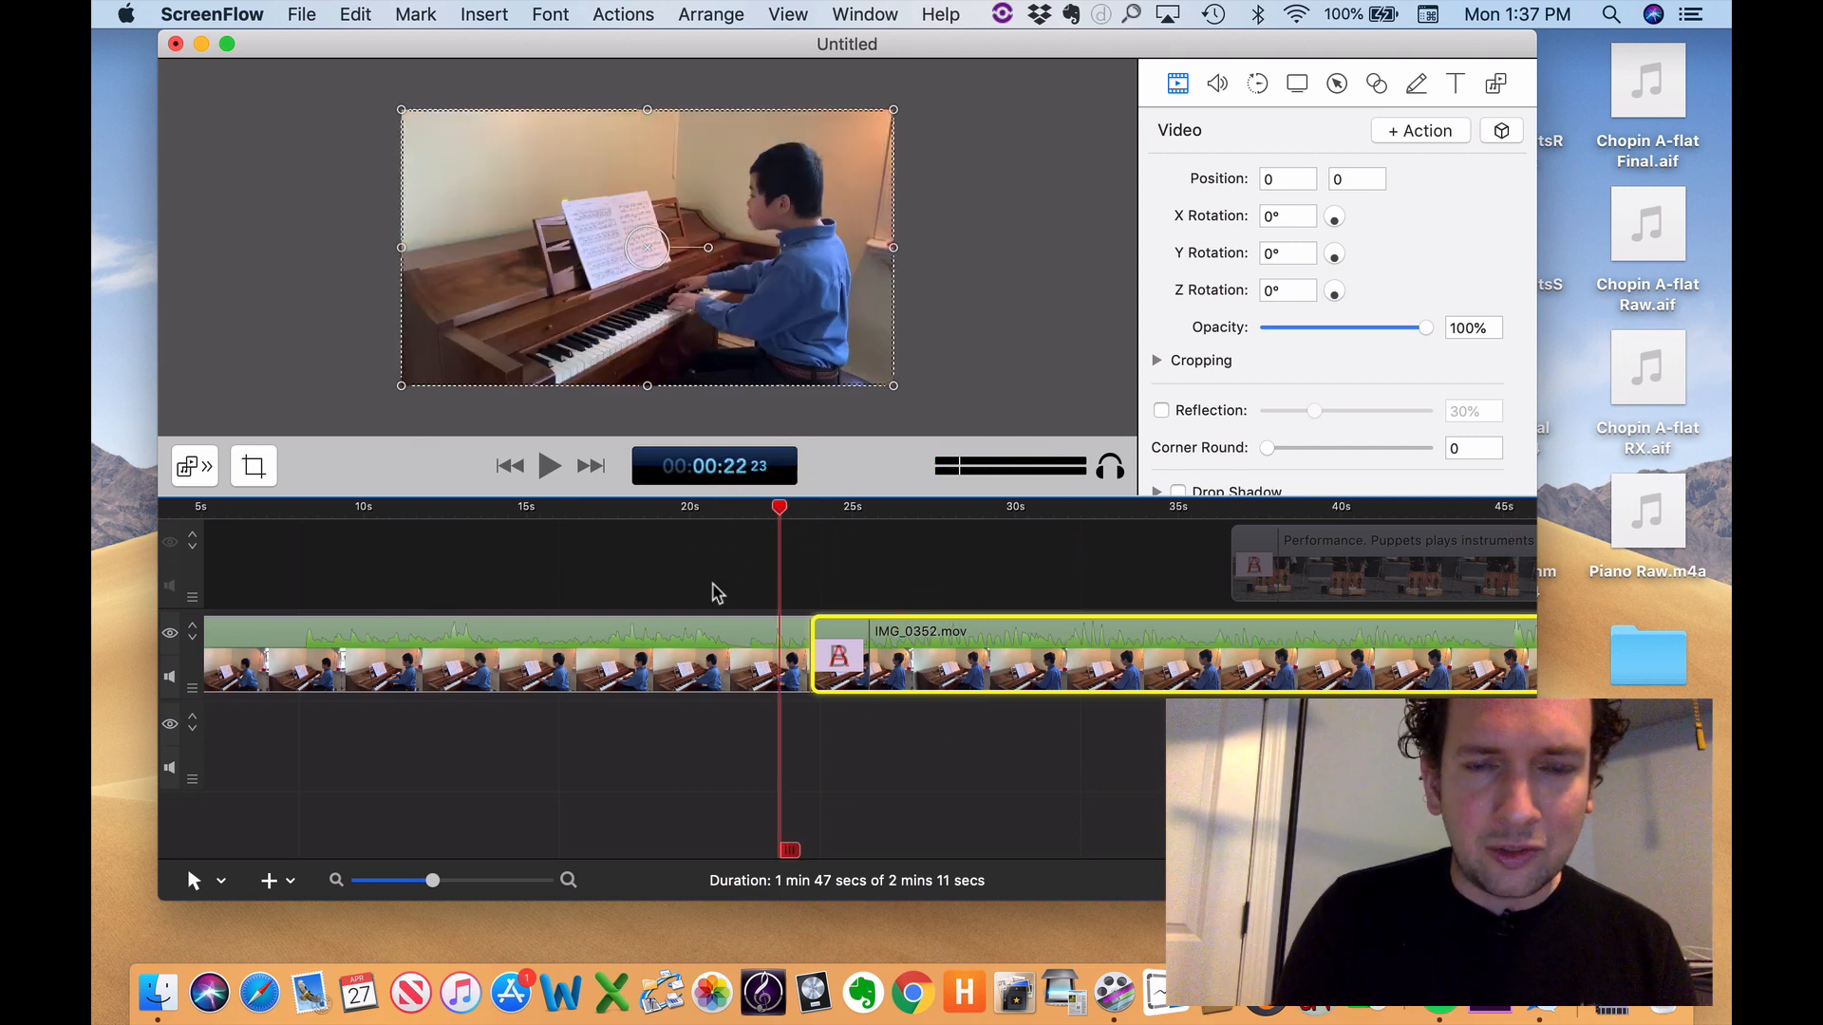
{"action": "key", "text": "space"}
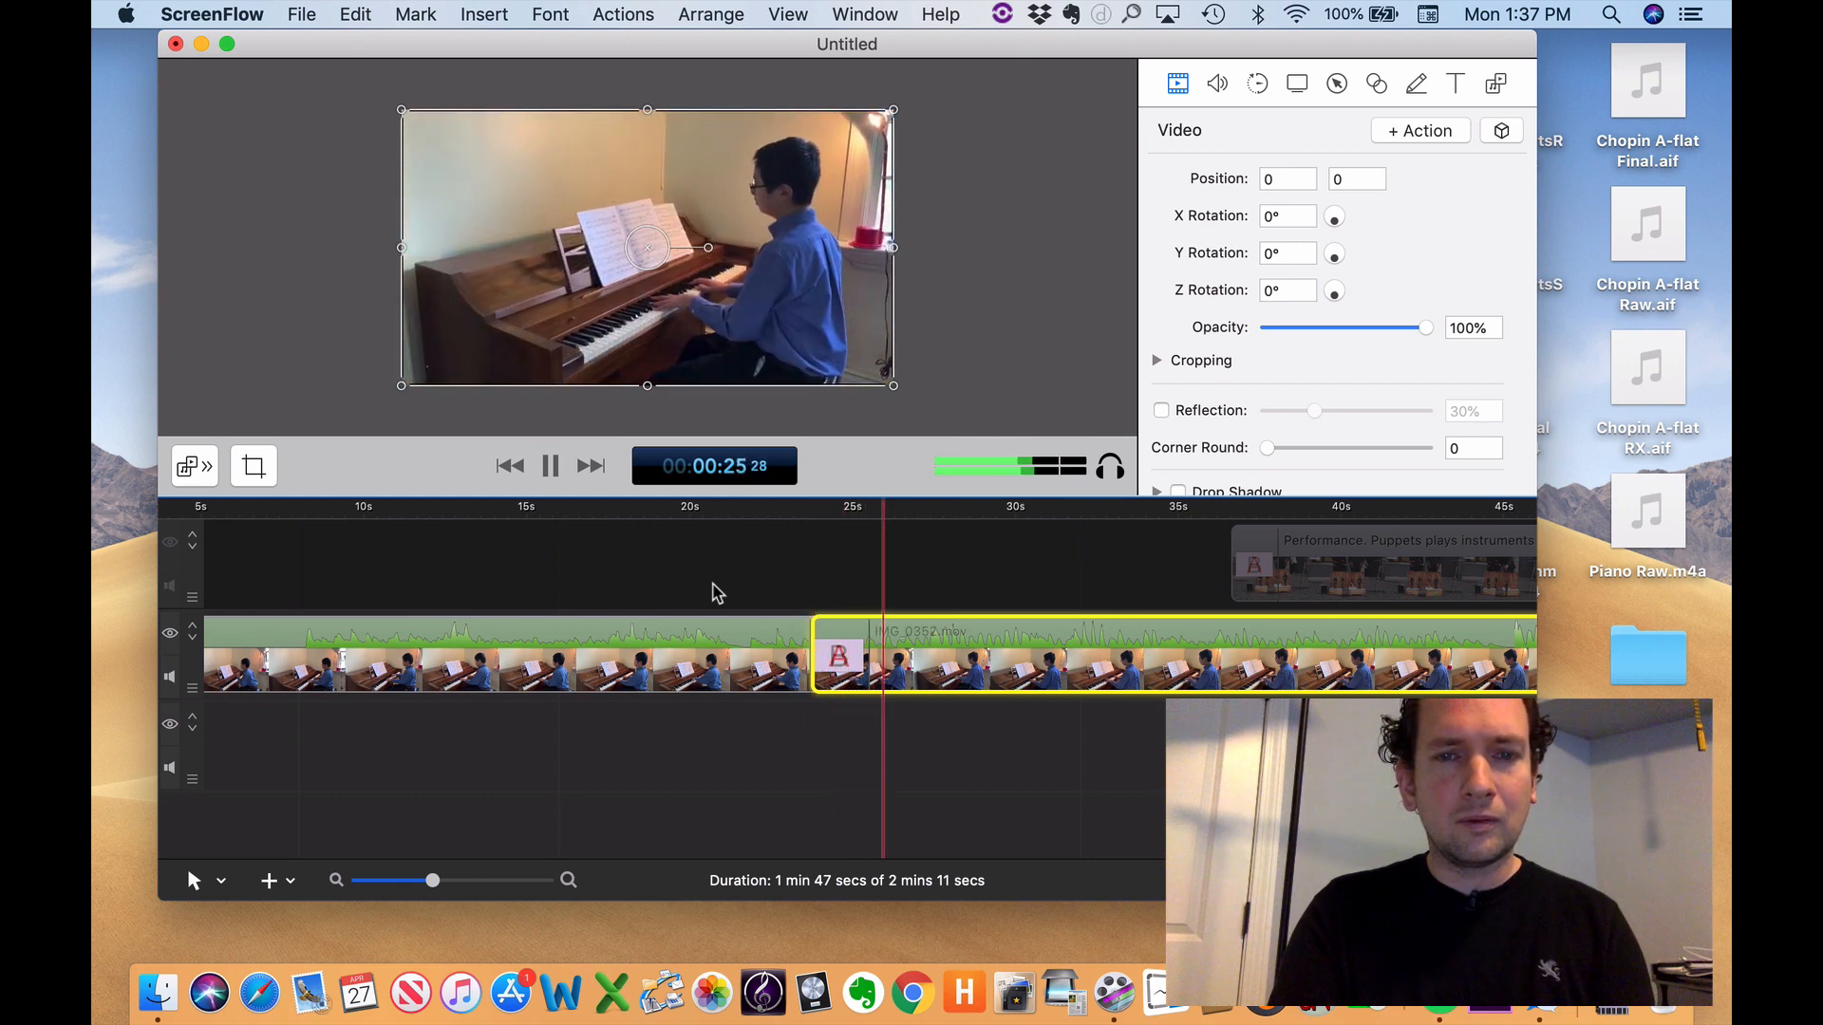
{"action": "mouse_move", "coordinate": [837, 653]}
{"action": "key", "text": "space"}
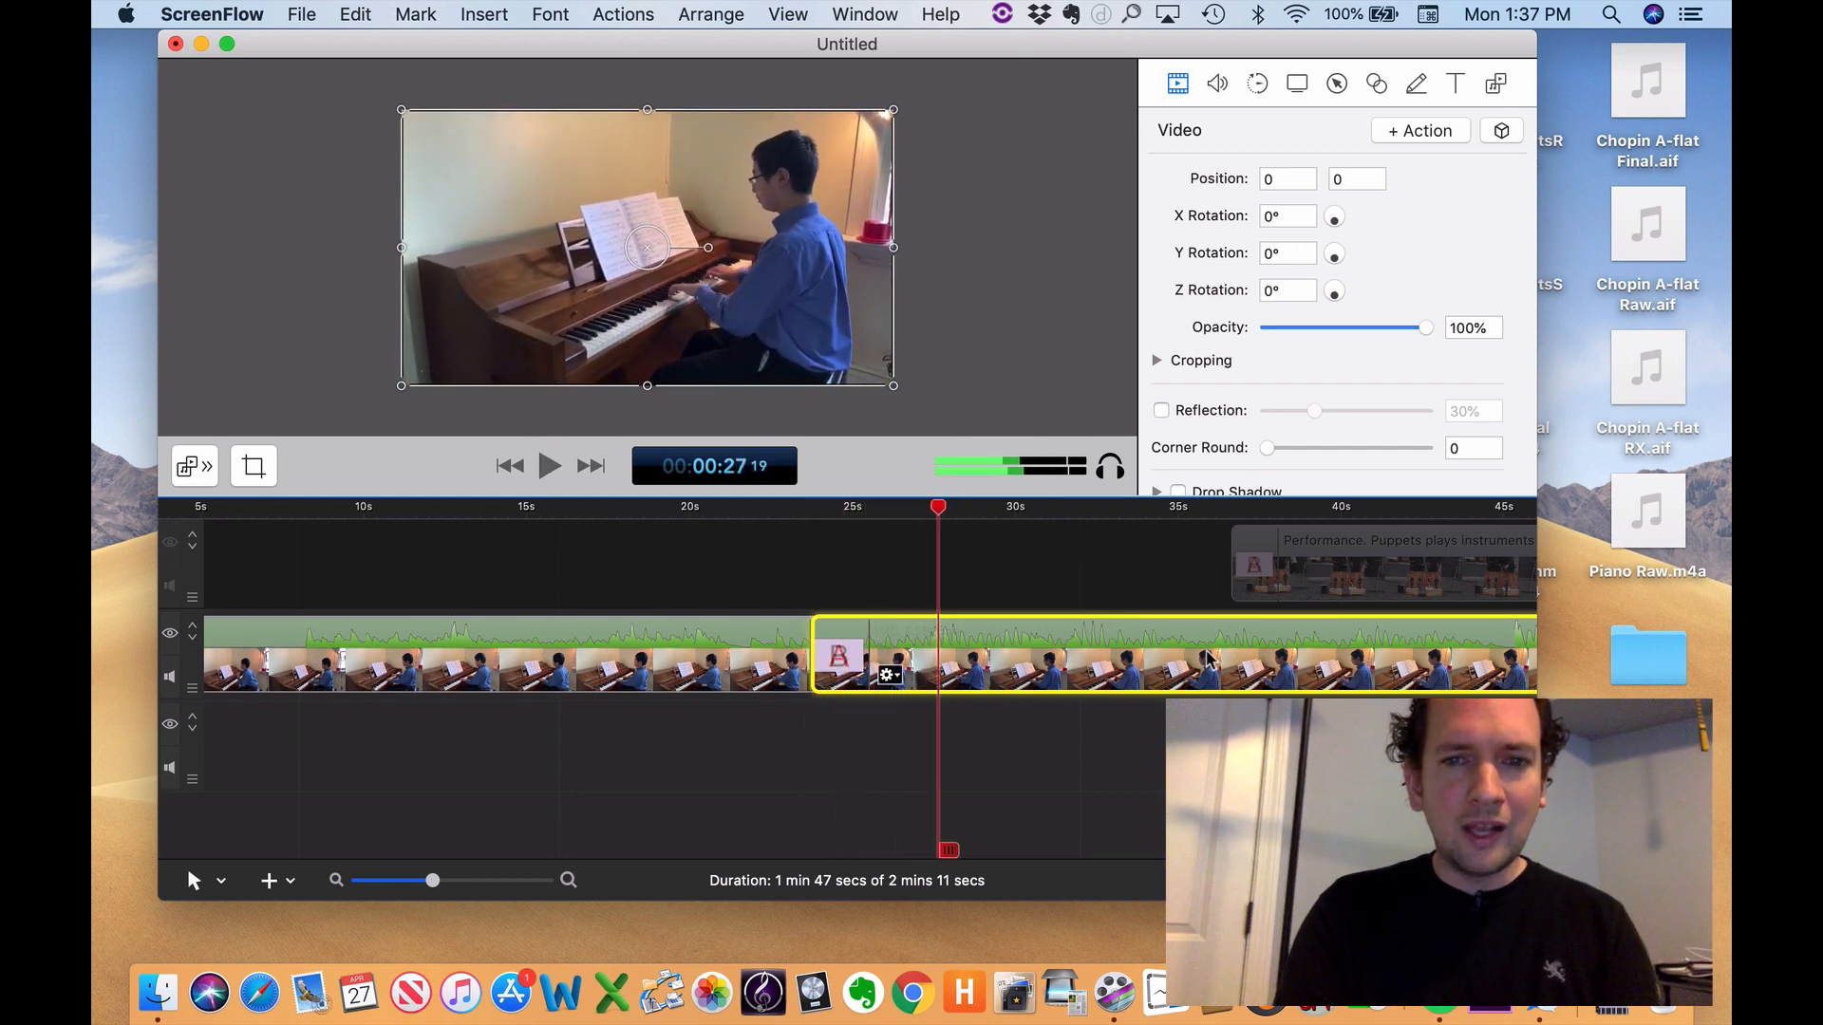
- Lengthen the transition by moving IMG_0352.mov to start at about 16 seconds, and play it from about 15 to 26 seconds
{"action": "left_click_drag", "start_coordinate": [1291, 667], "coordinate": [1058, 656]}
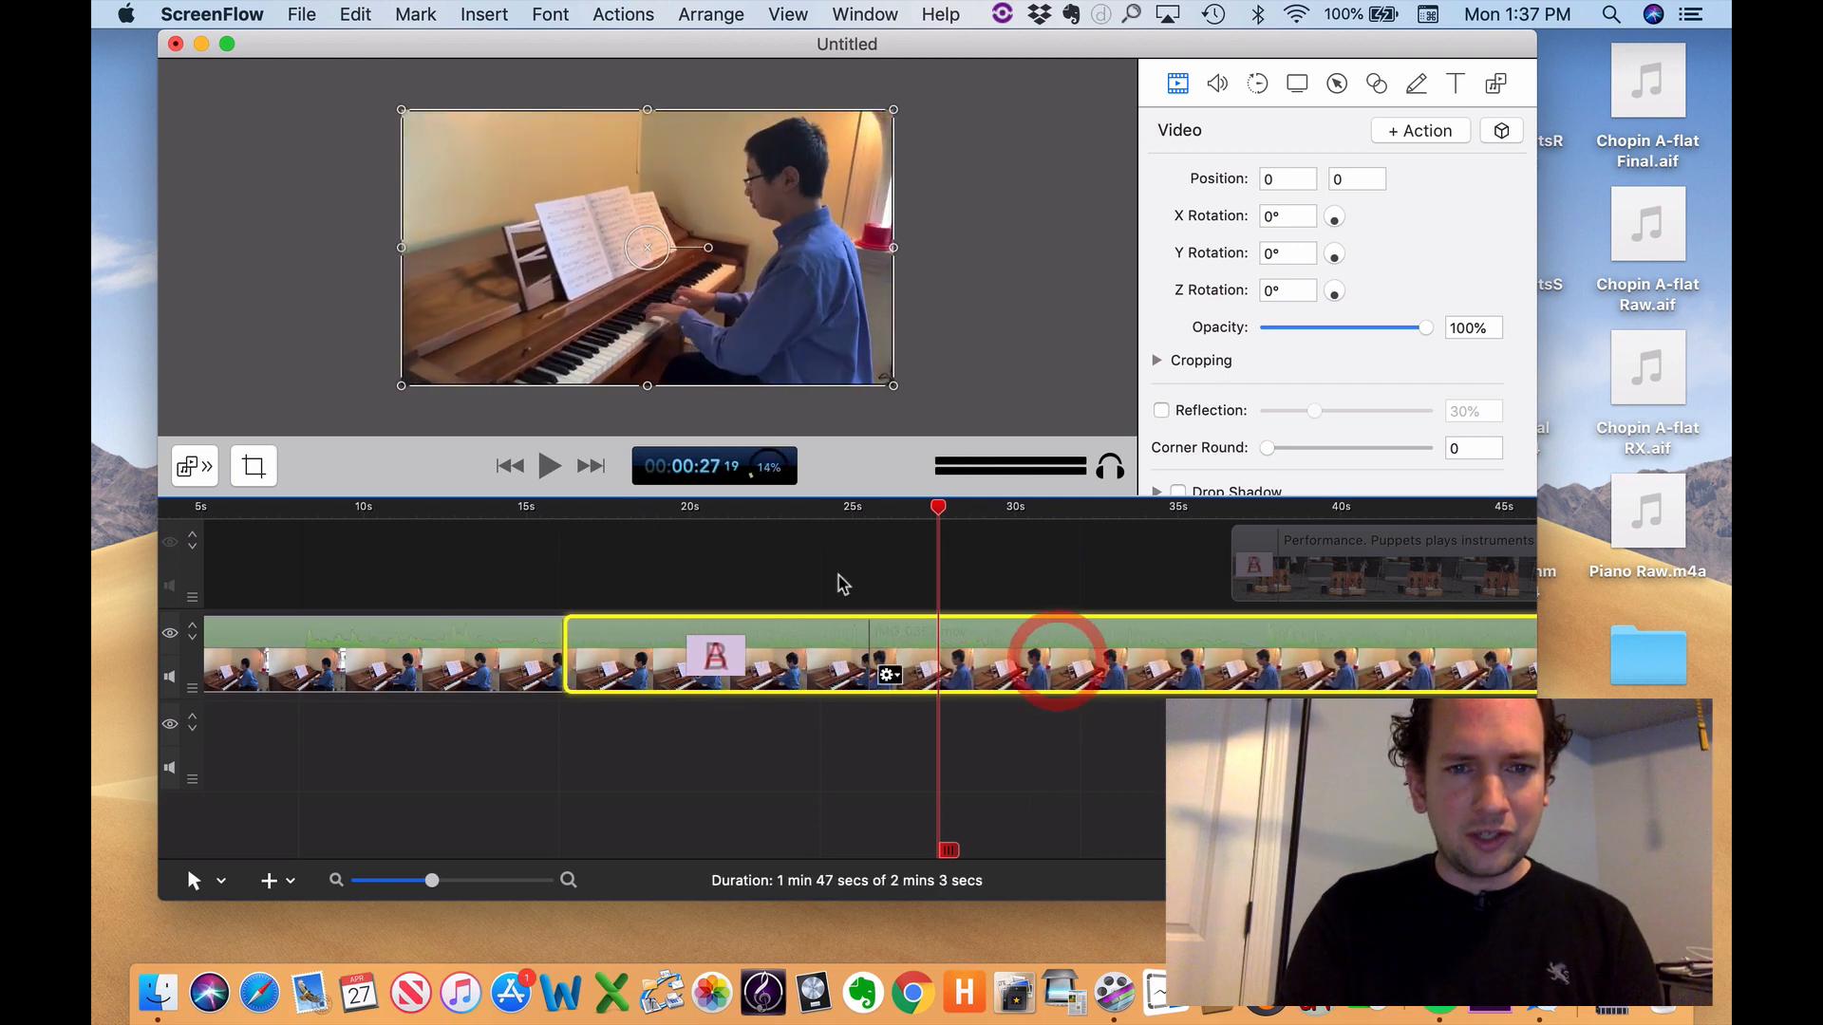
{"action": "left_click", "coordinate": [530, 510]}
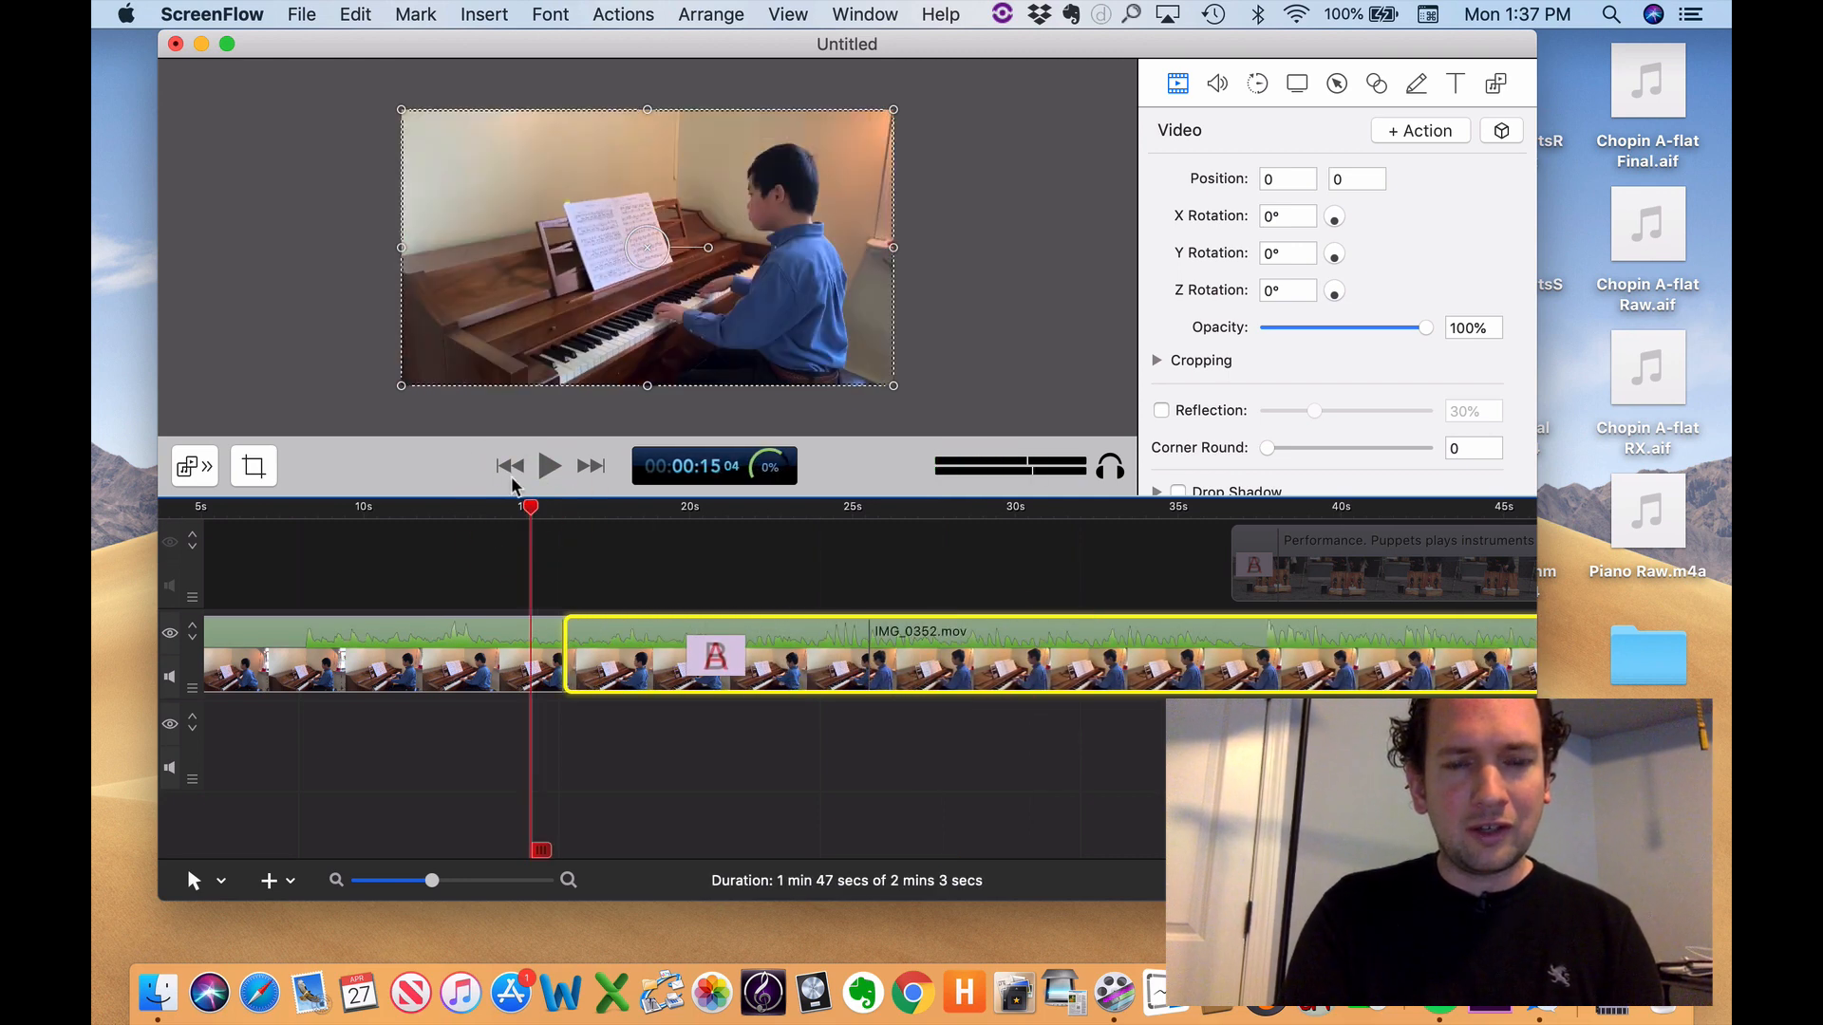
{"action": "key", "text": "space"}
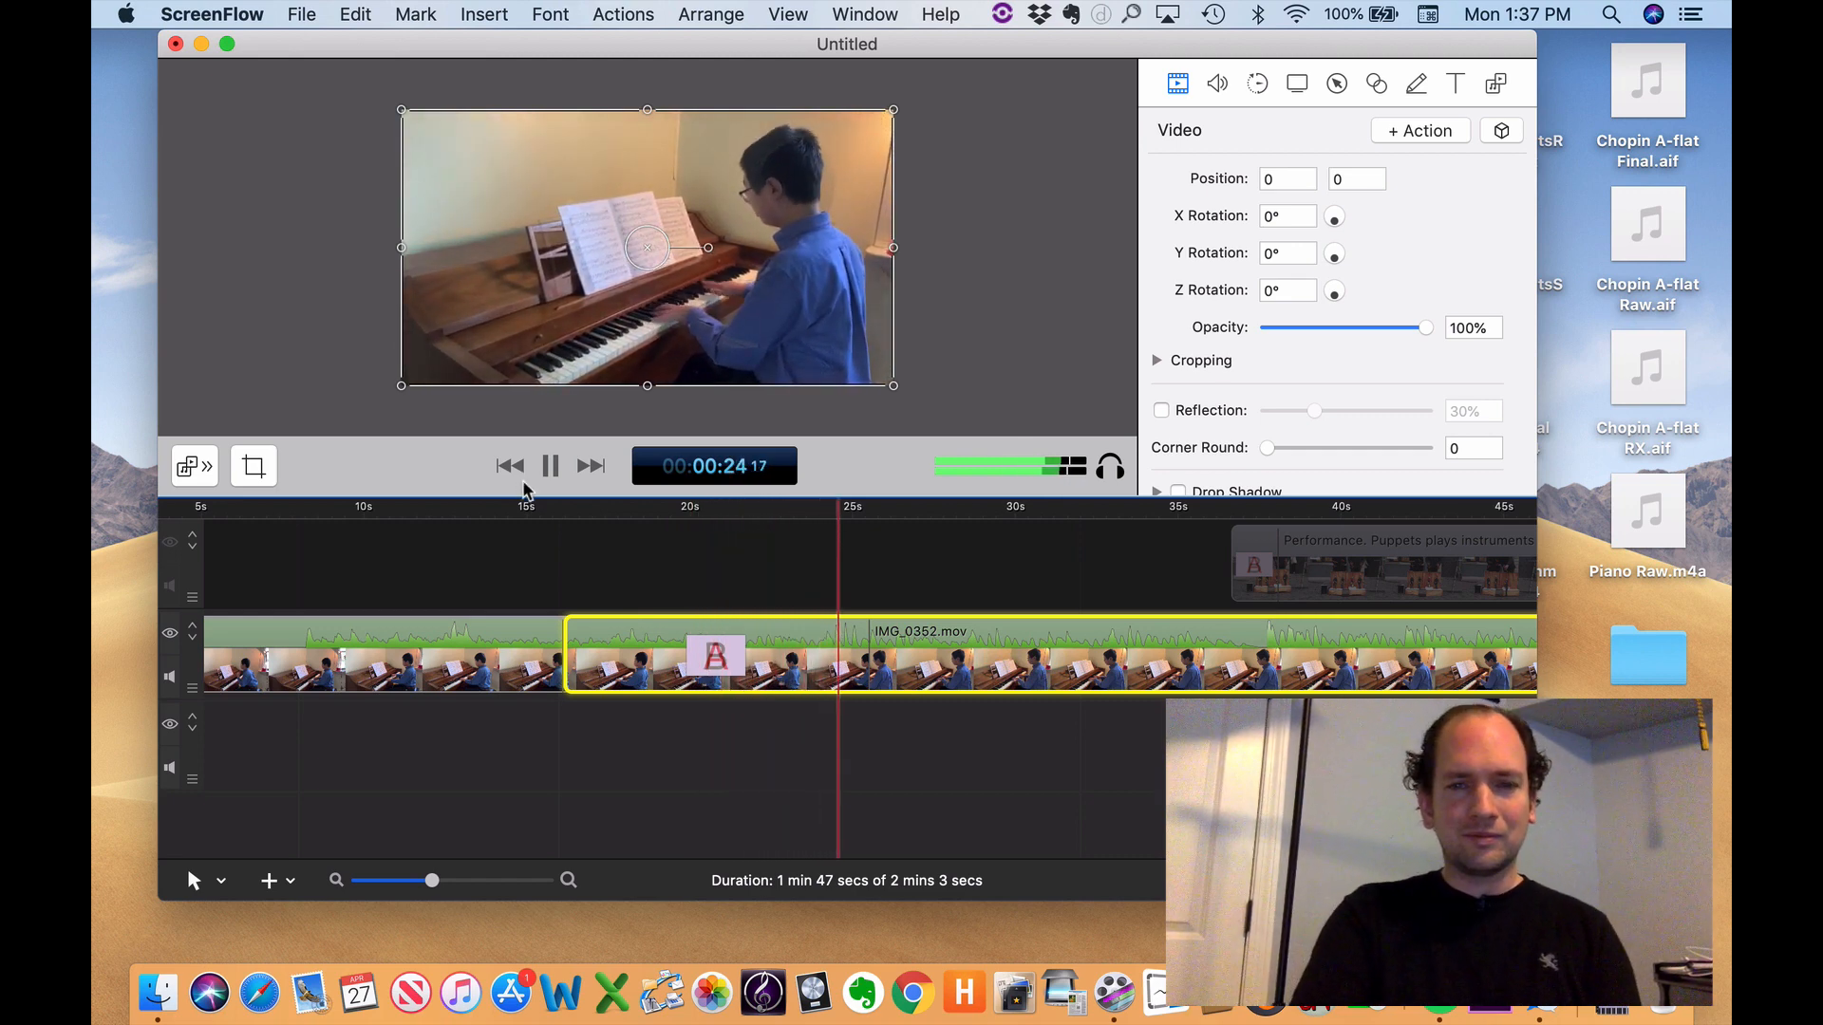
{"action": "key", "text": "space"}
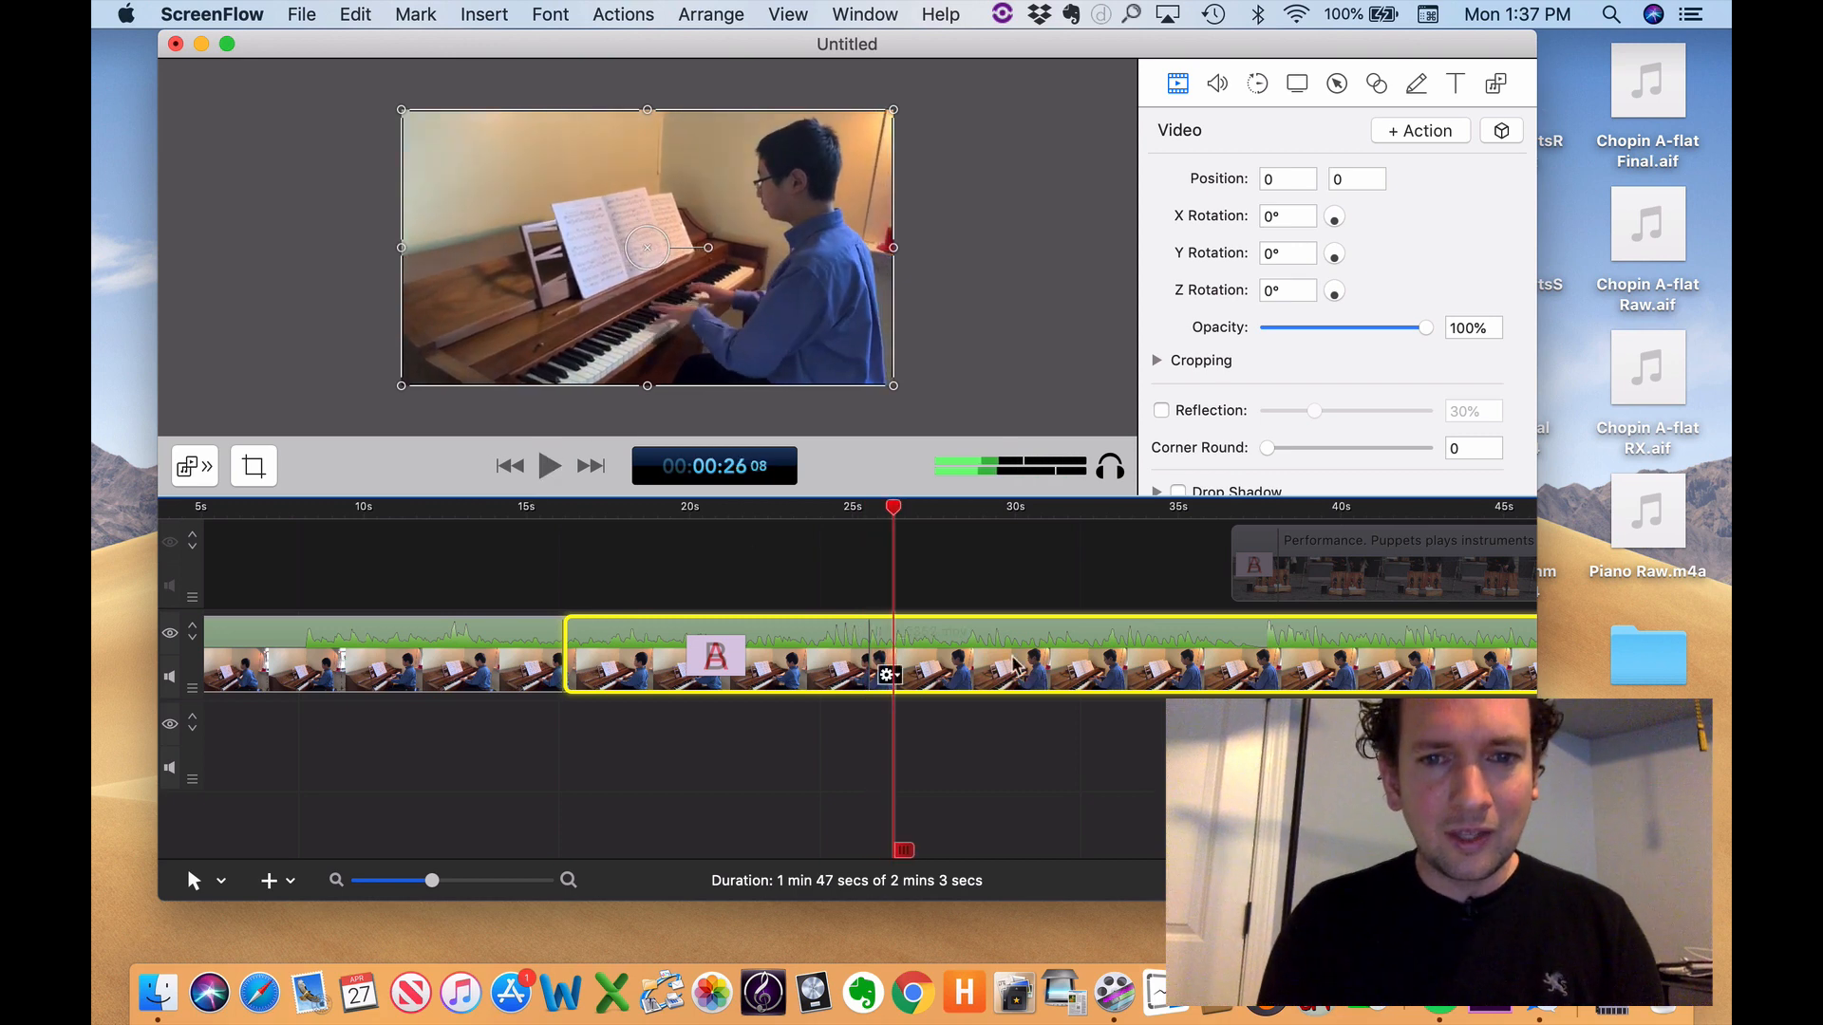
- Separate the two piano clips by moving IMG_0352.mov to start at about 26 seconds
{"action": "left_click_drag", "start_coordinate": [1085, 684], "coordinate": [1409, 684]}
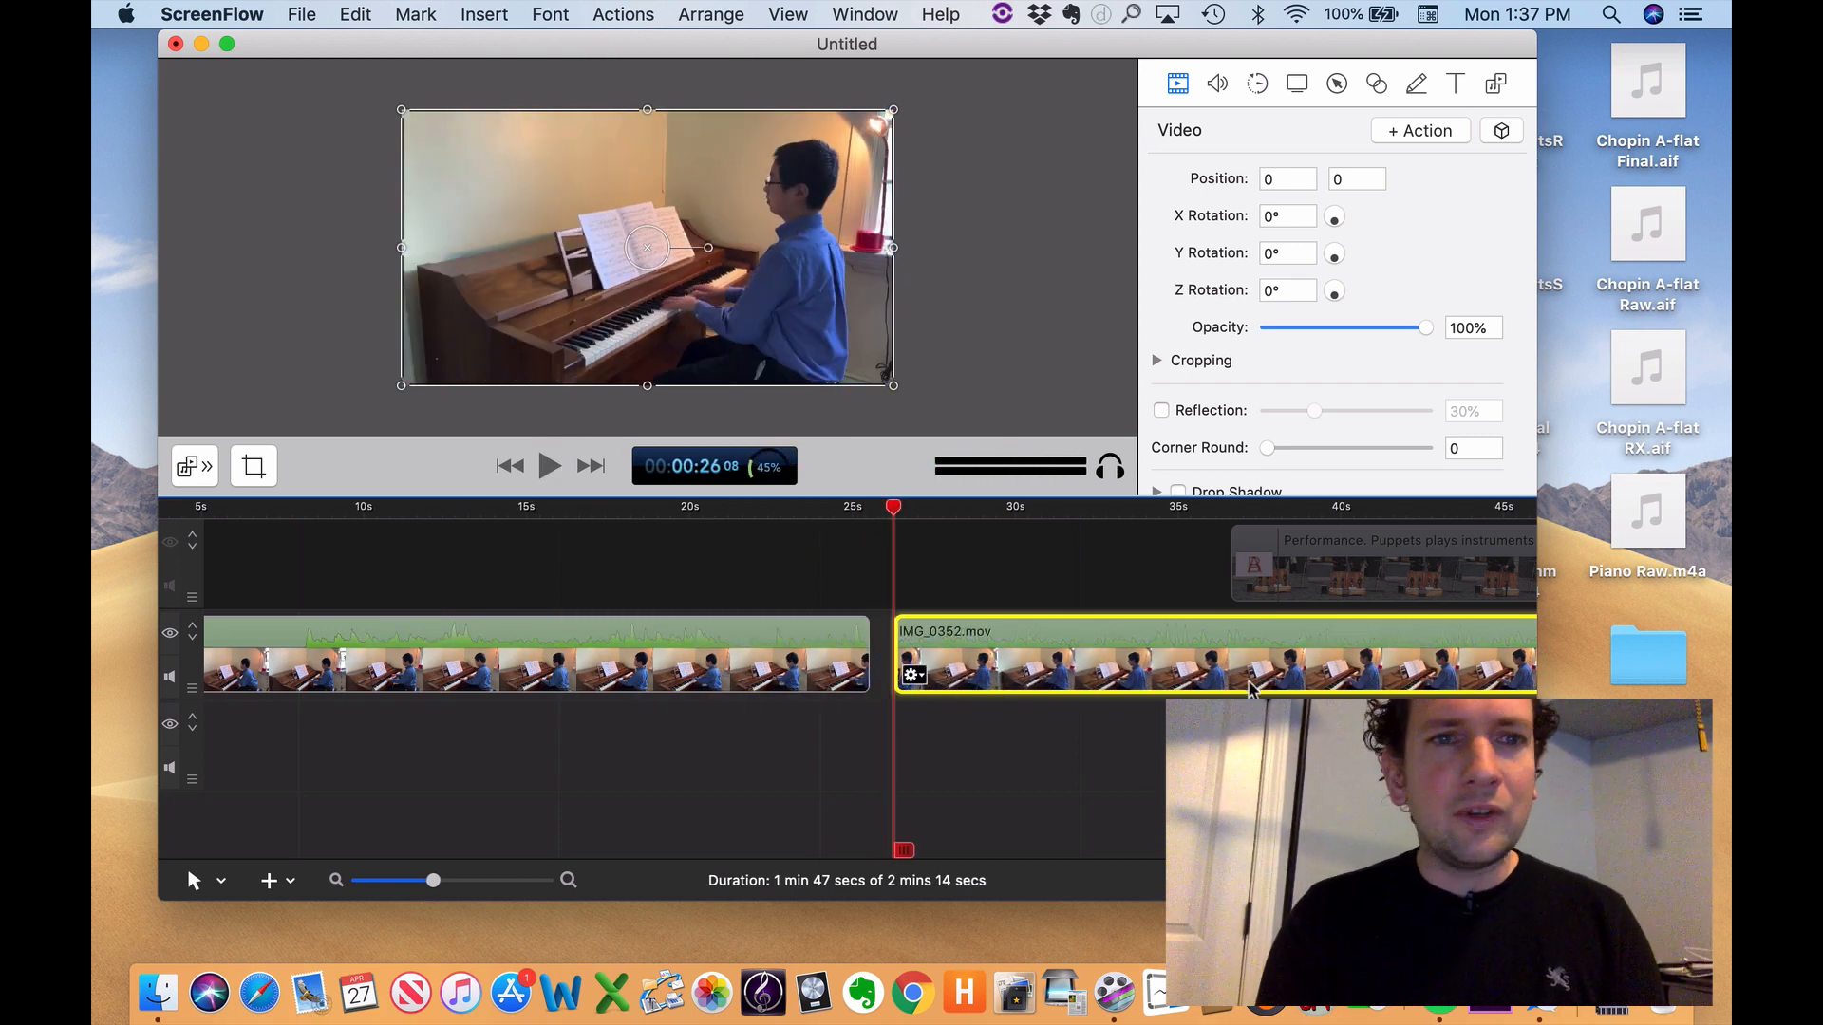
- Examine the export settings for file name, location, encoding quality and resolution, and close them without exporting
{"action": "left_click", "coordinate": [301, 14]}
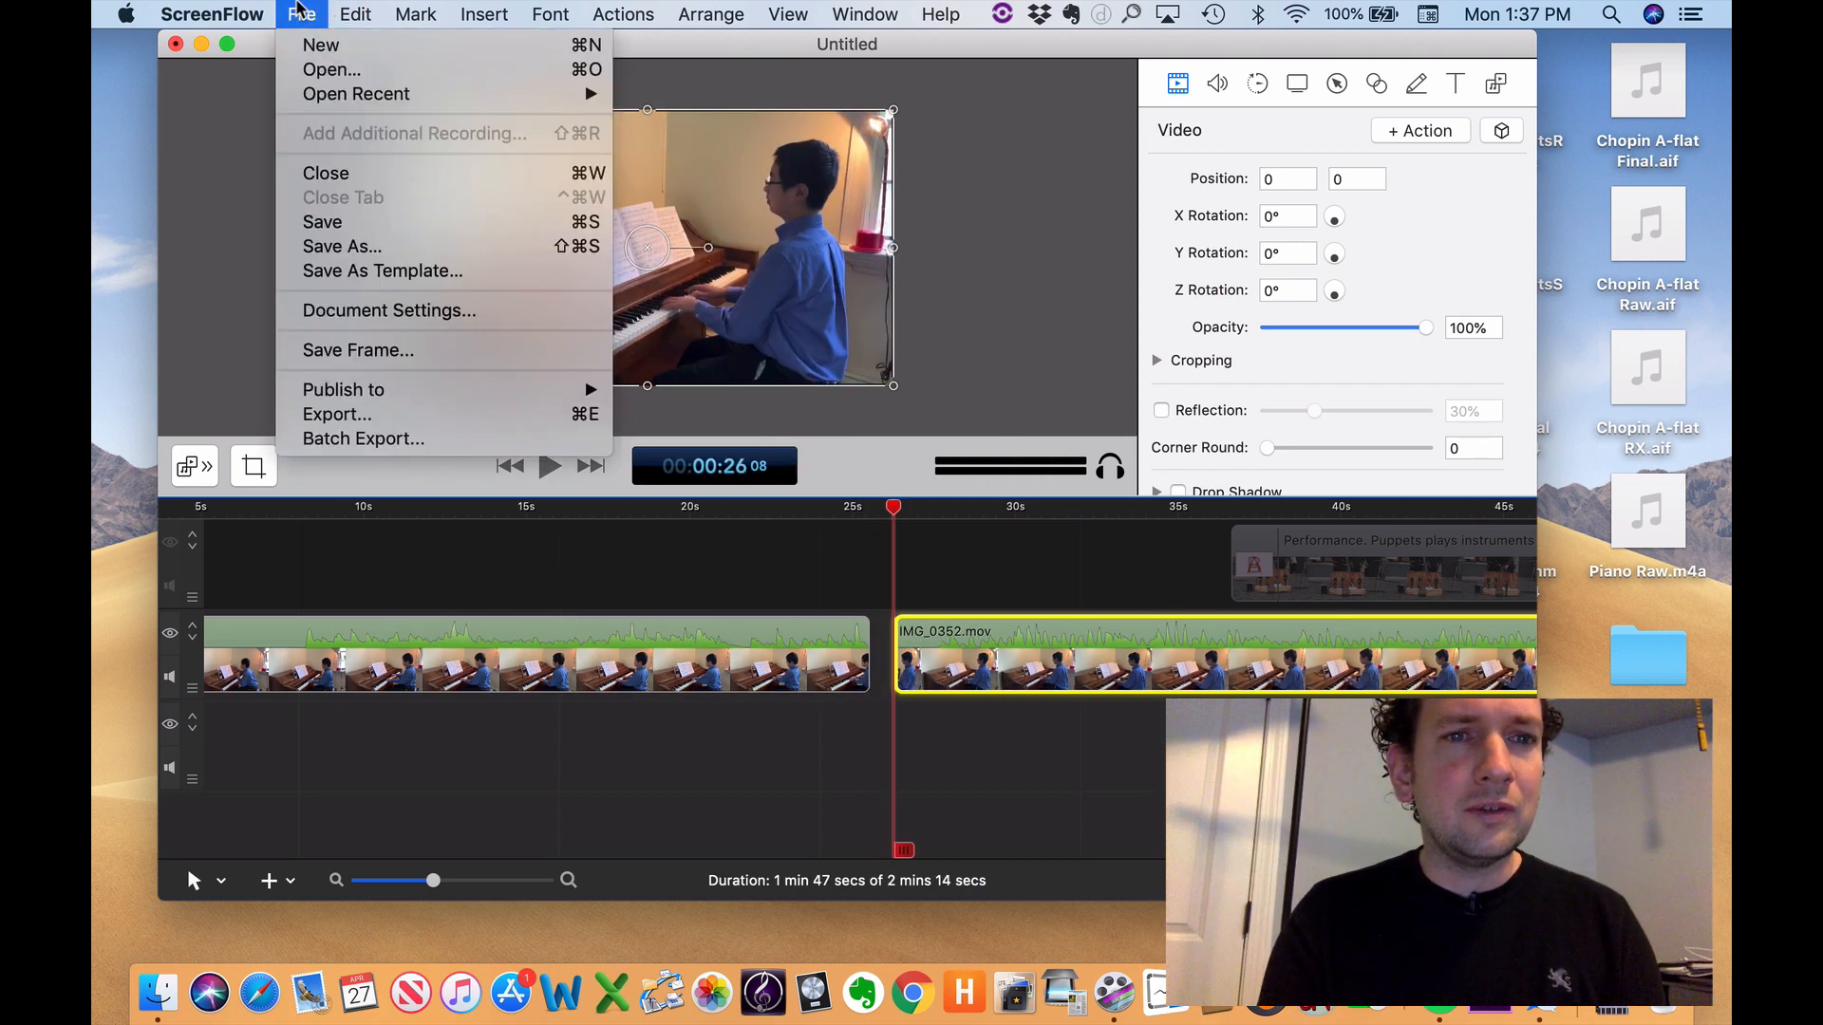
{"action": "left_click", "coordinate": [353, 415]}
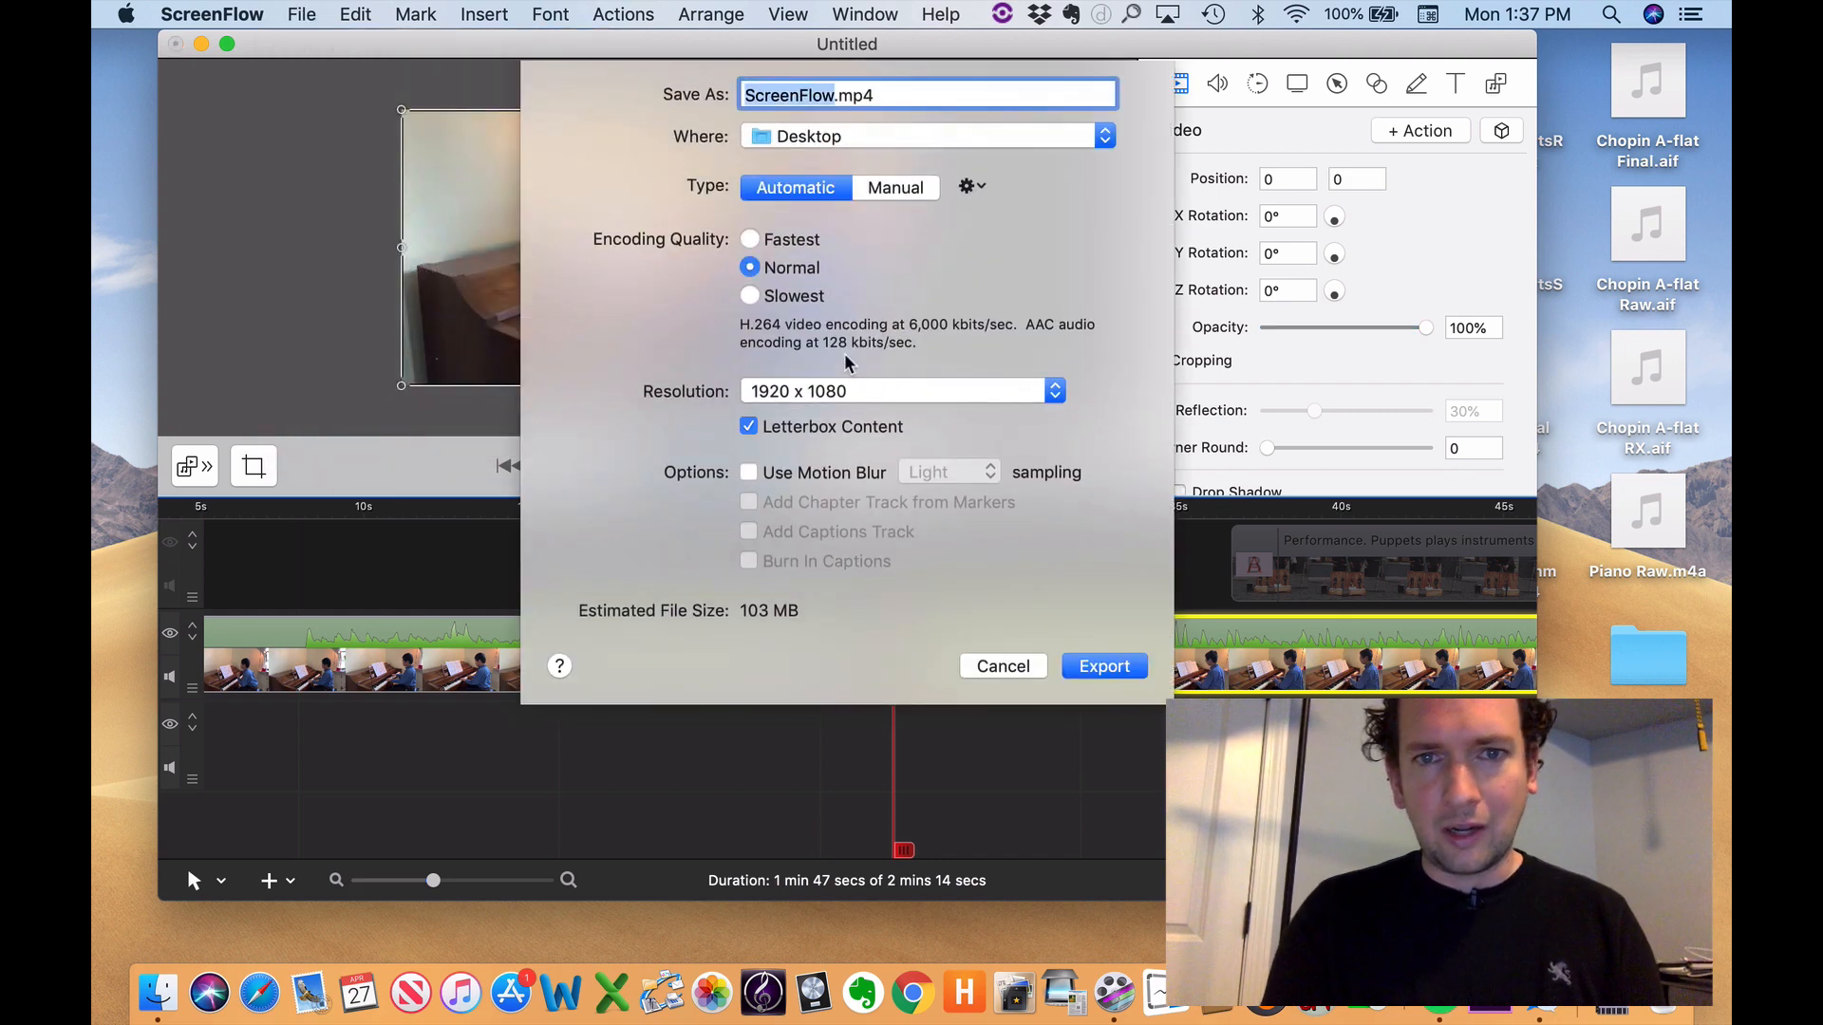
{"action": "left_click", "coordinate": [1003, 666]}
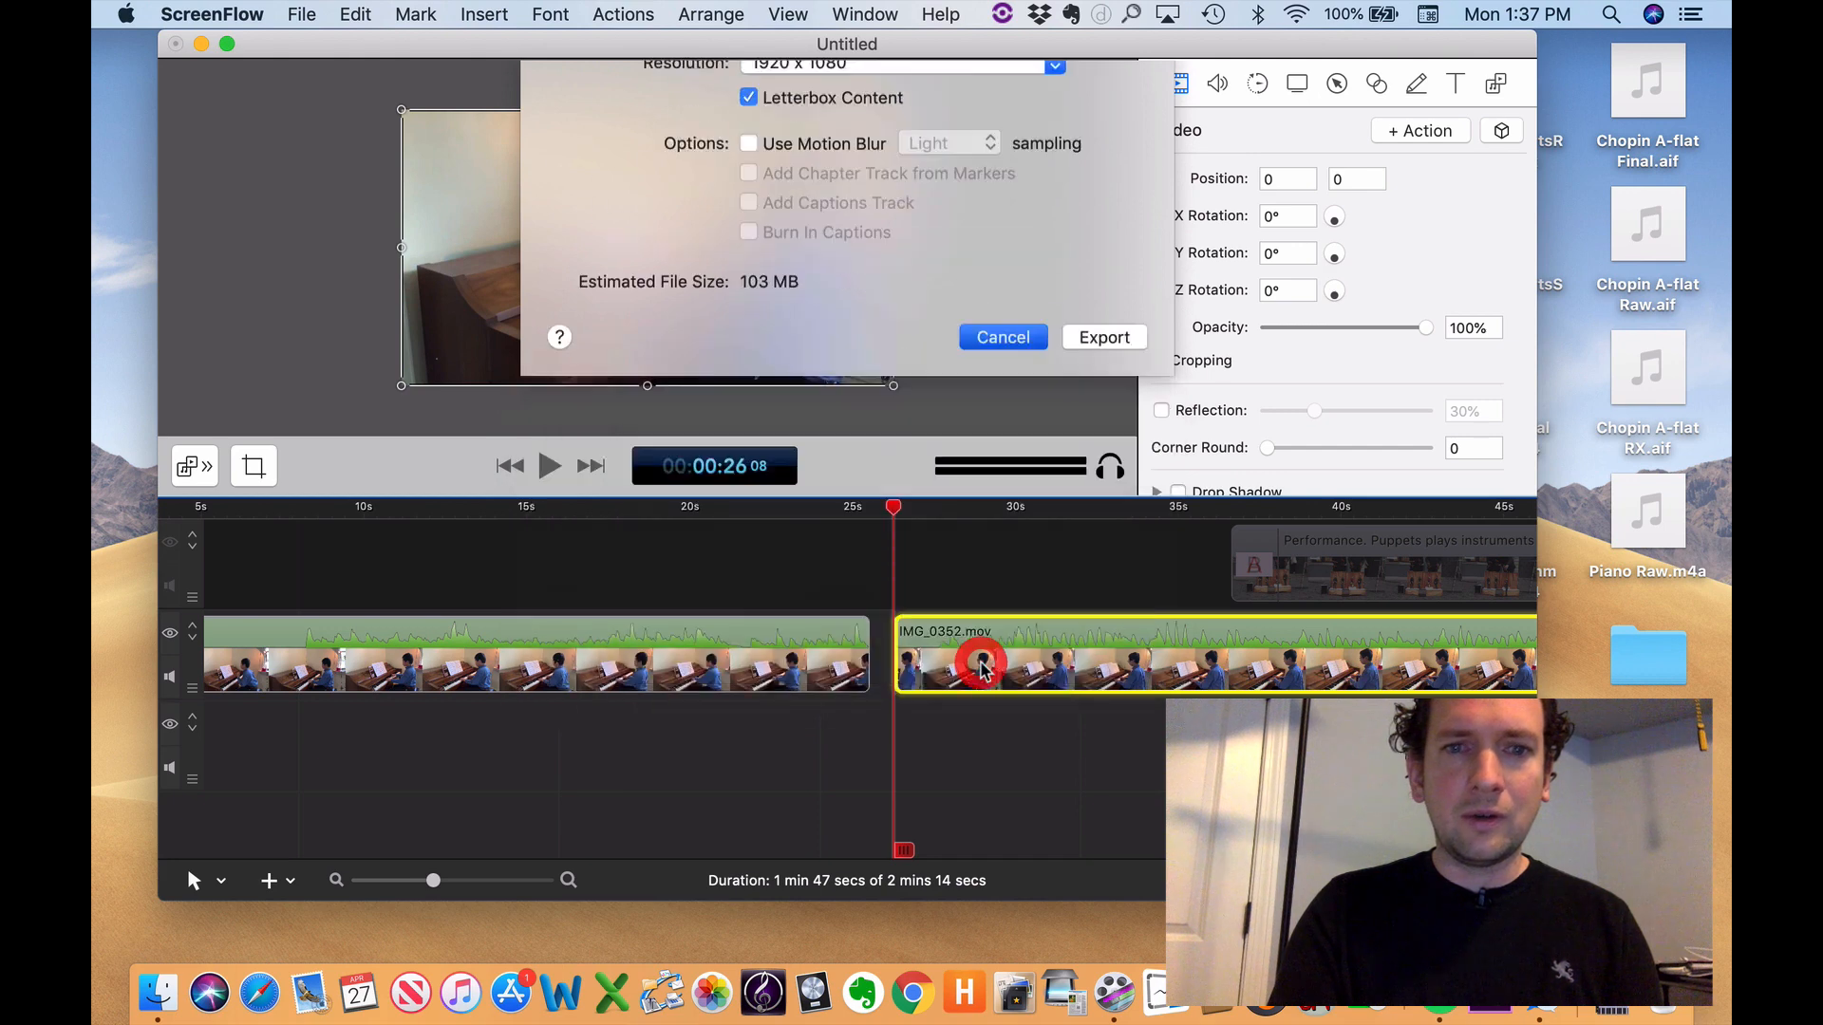
- Examine the settings for publishing the video to YouTube and close them without signing in
{"action": "left_click", "coordinate": [302, 14]}
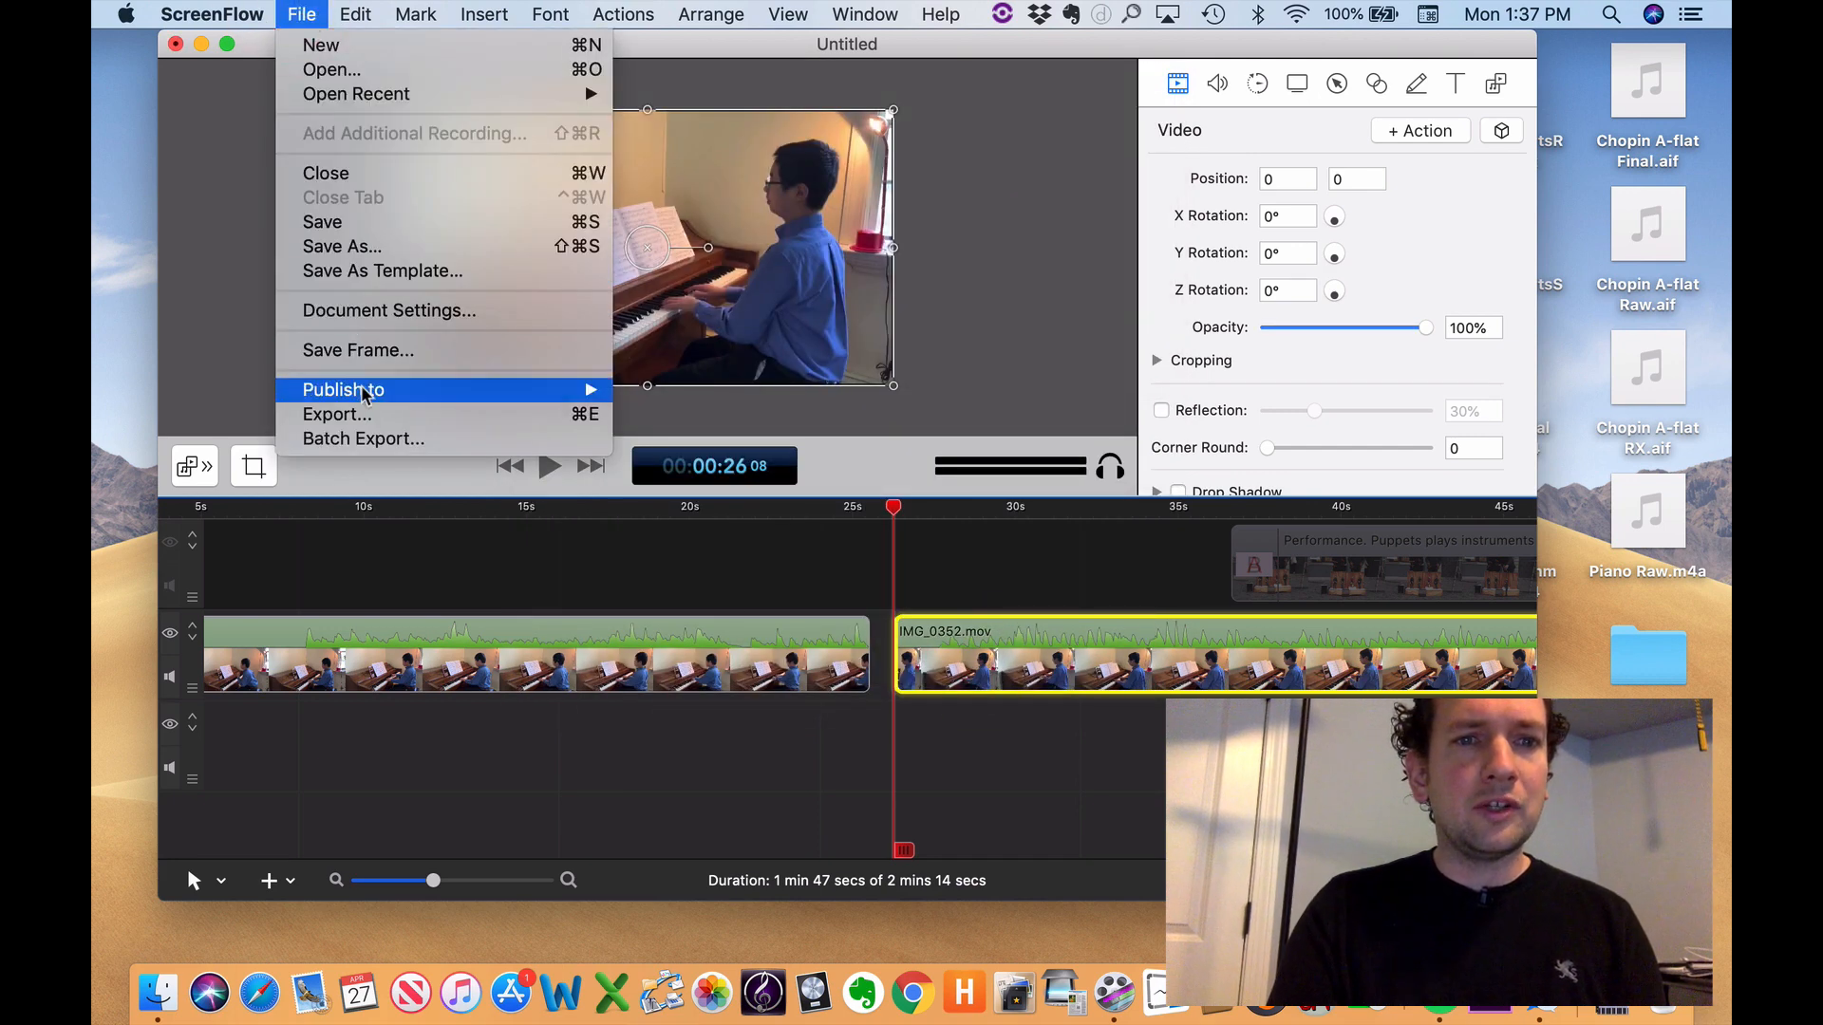
{"action": "mouse_move", "coordinate": [364, 393]}
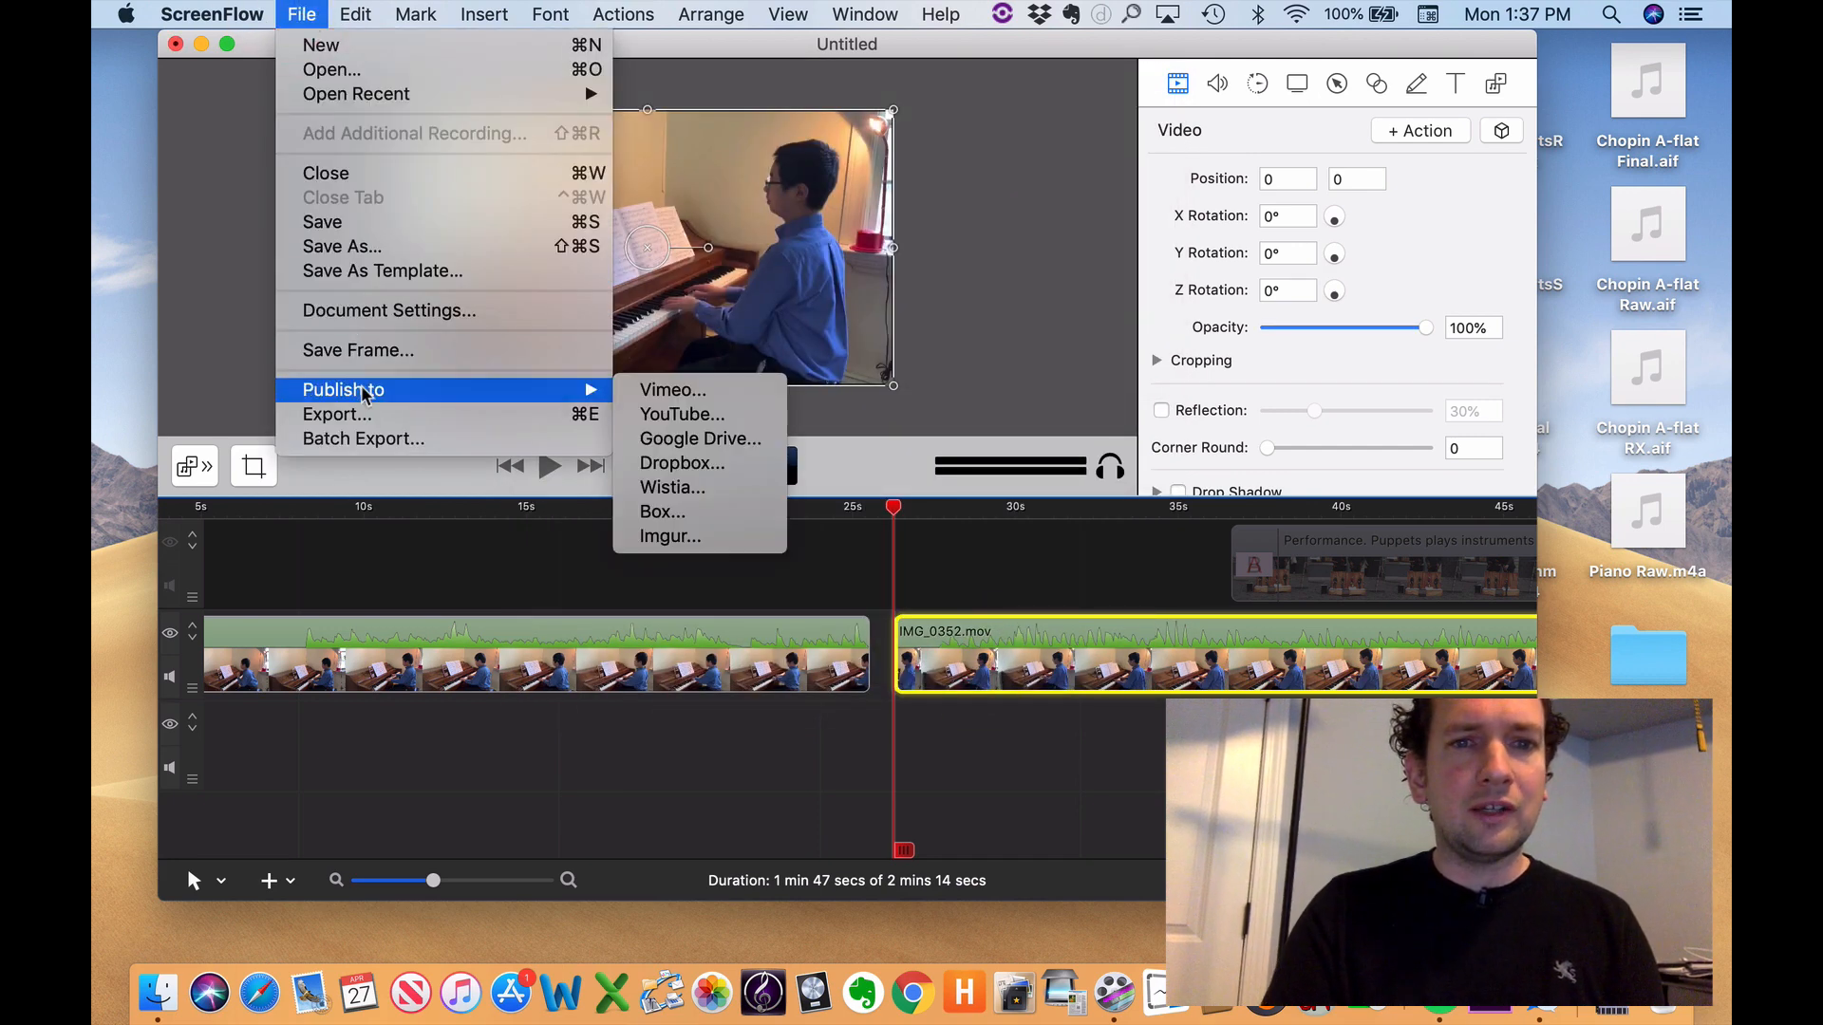
{"action": "left_click", "coordinate": [679, 416]}
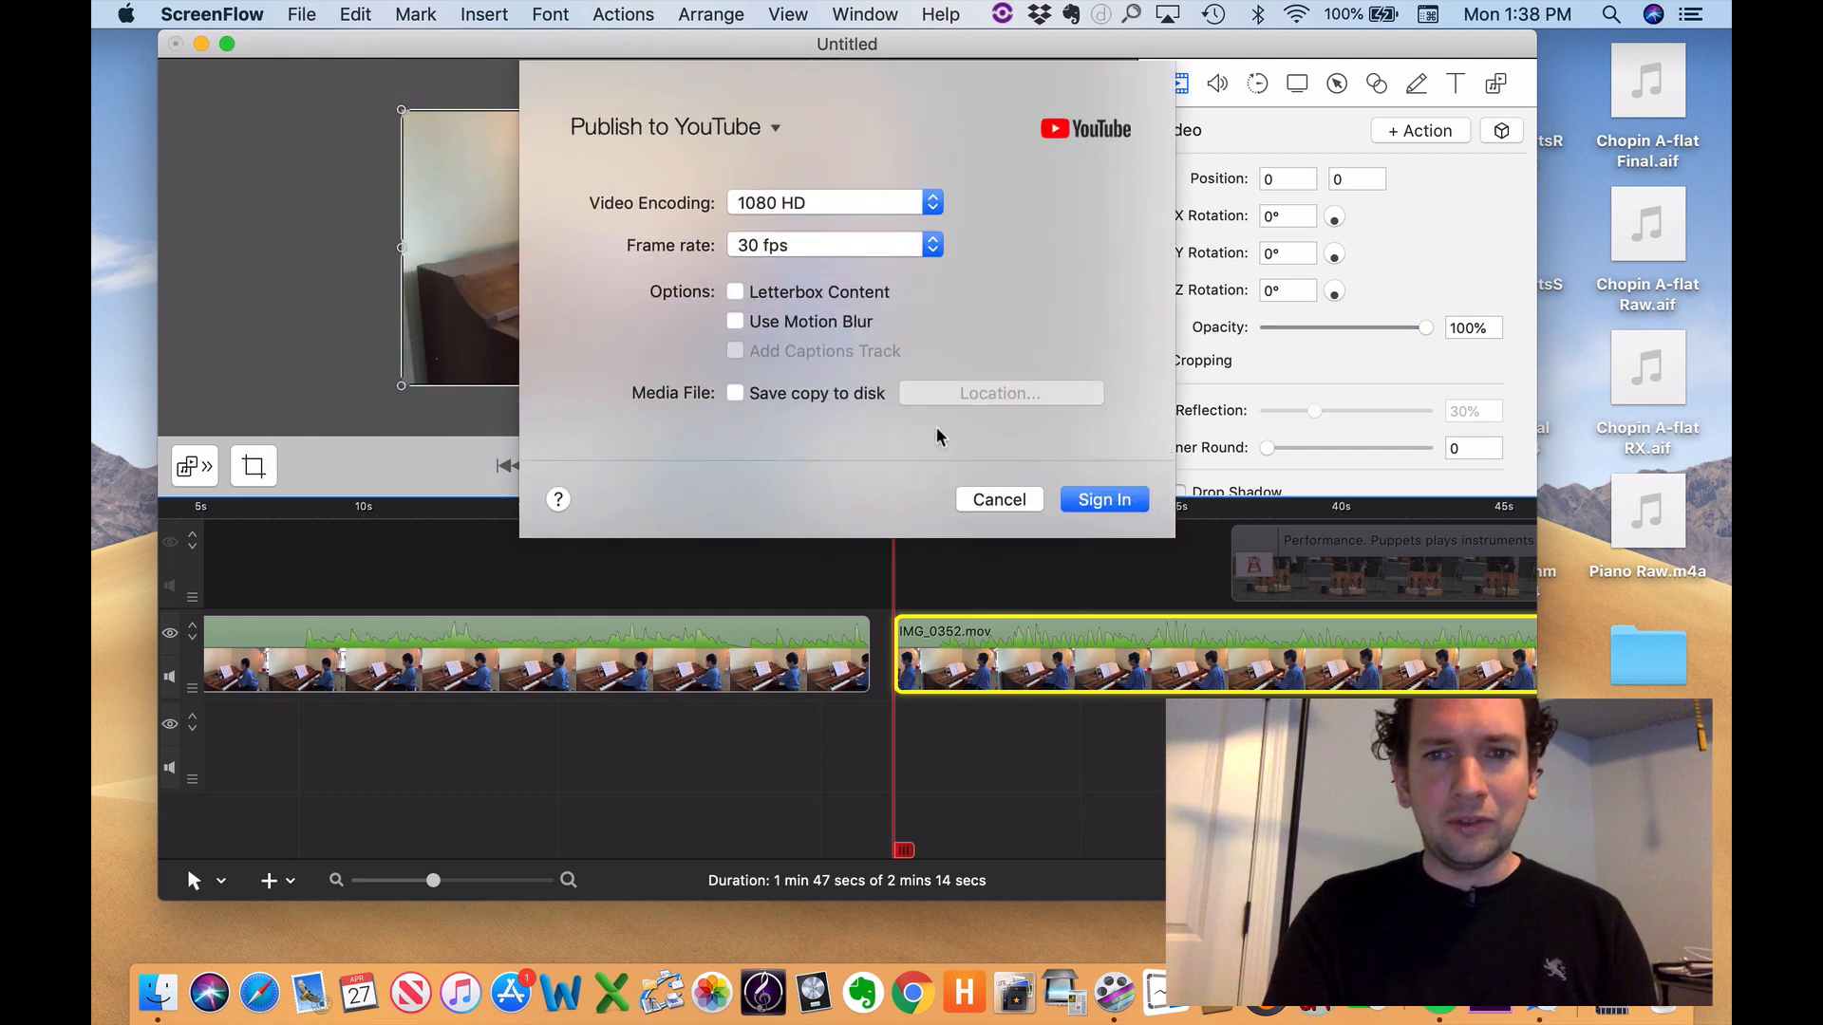
{"action": "left_click", "coordinate": [998, 499]}
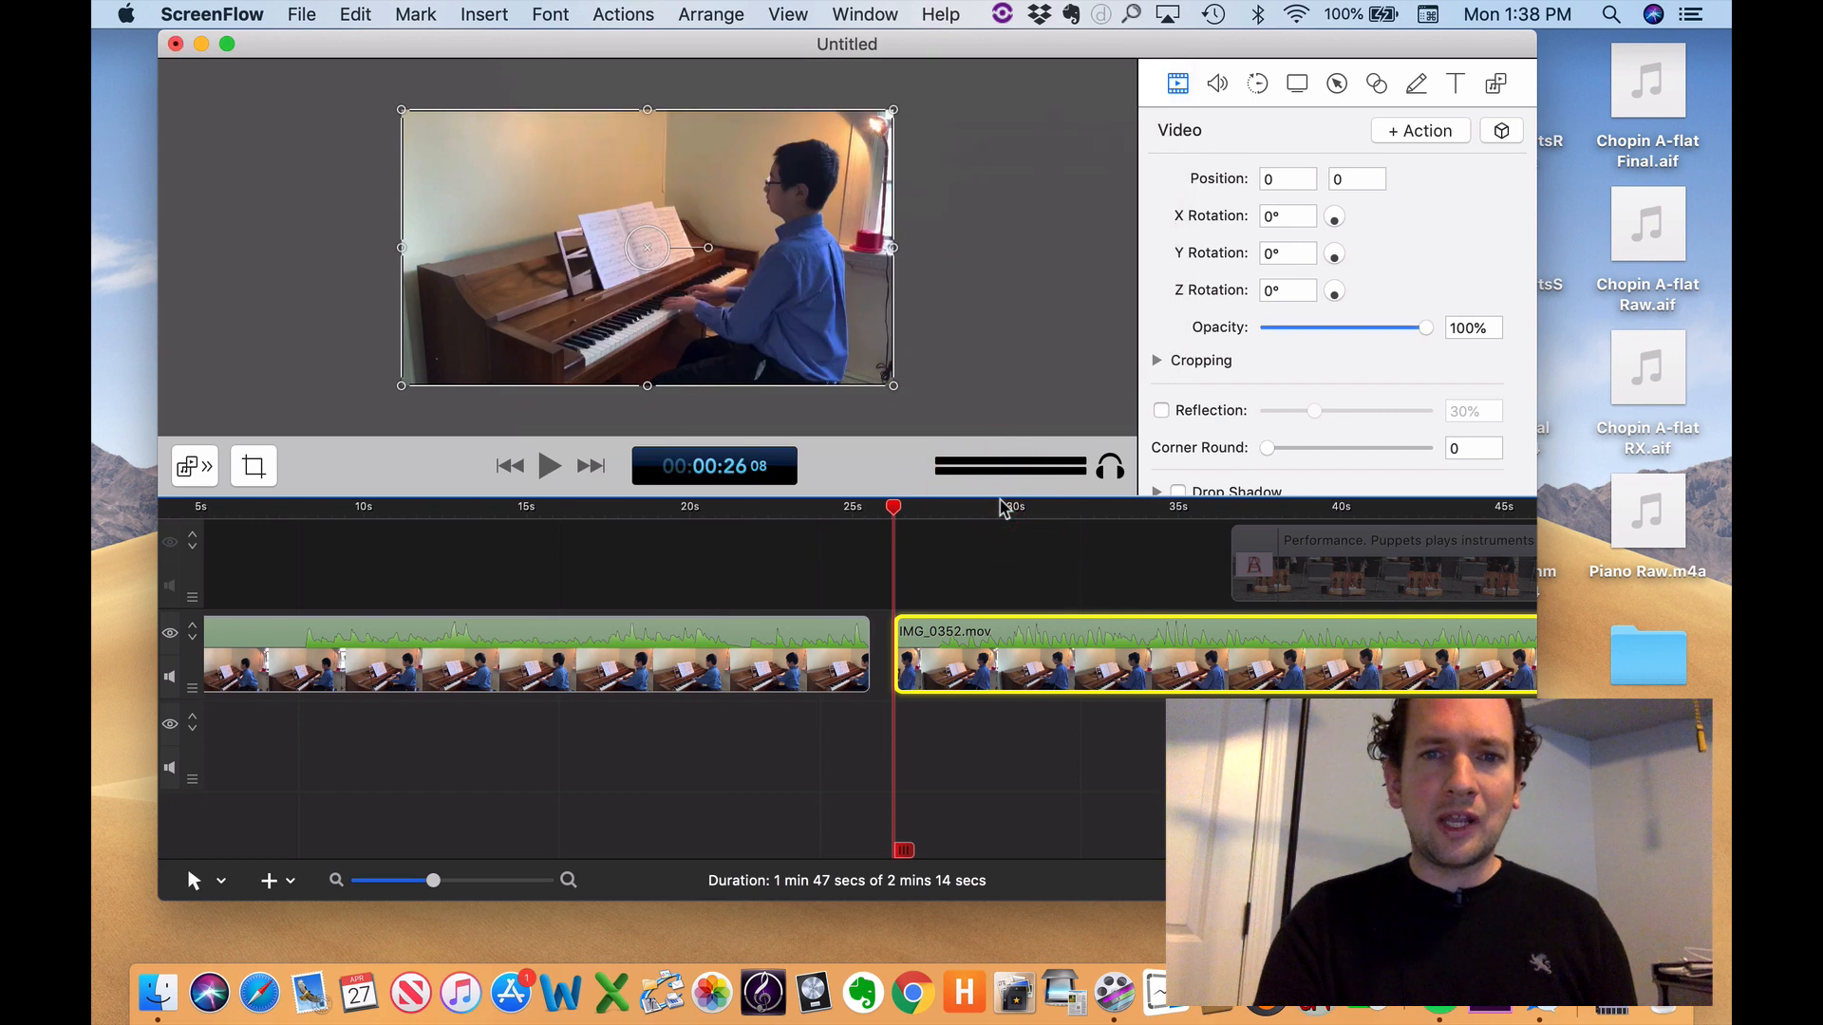